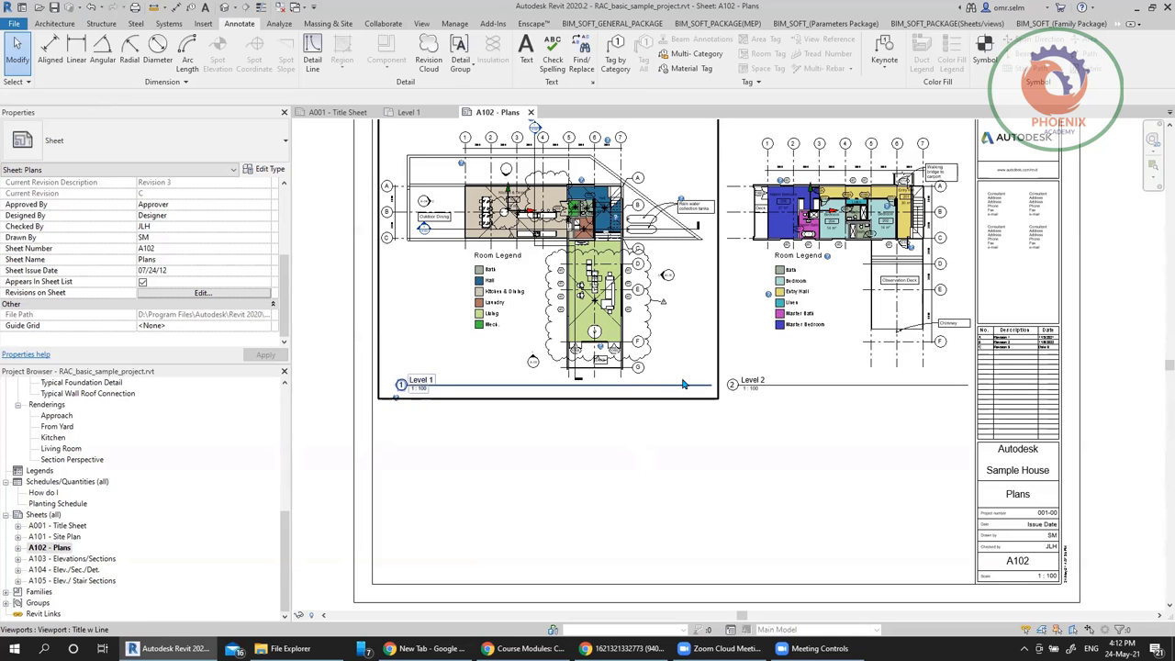
Open the Level 1 floor plan and open the family of revision tag B beside the living room for editing
{"action": "scroll", "coordinate": [237, 423], "scroll_direction": "up", "scroll_amount": 10}
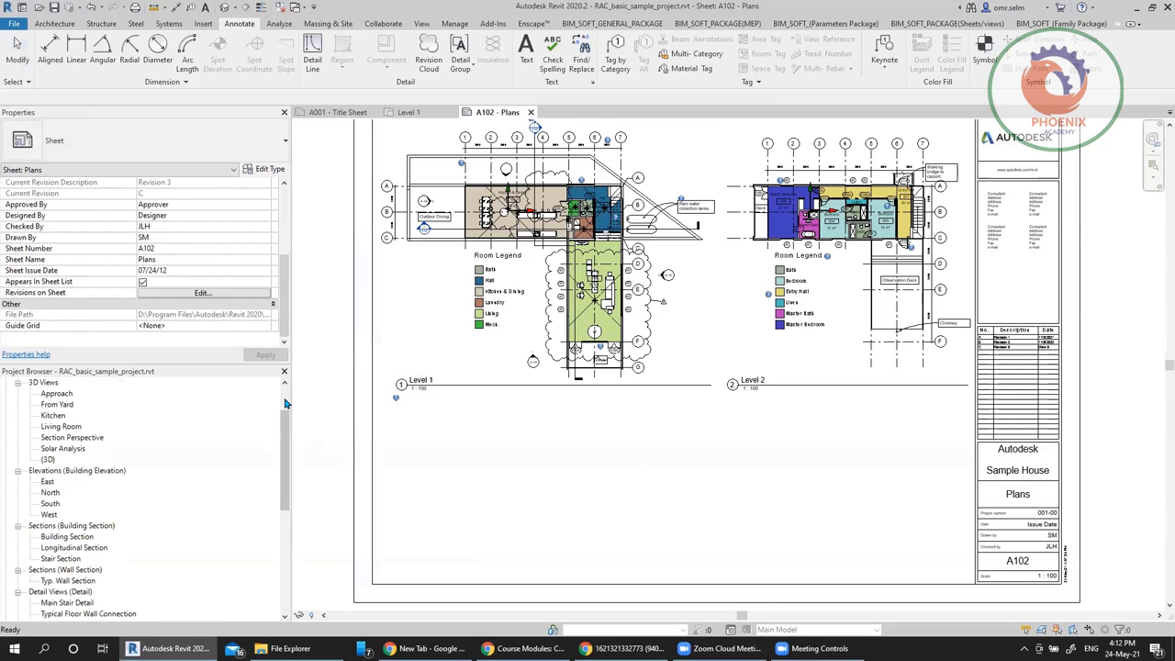
{"action": "double_click", "coordinate": [51, 404]}
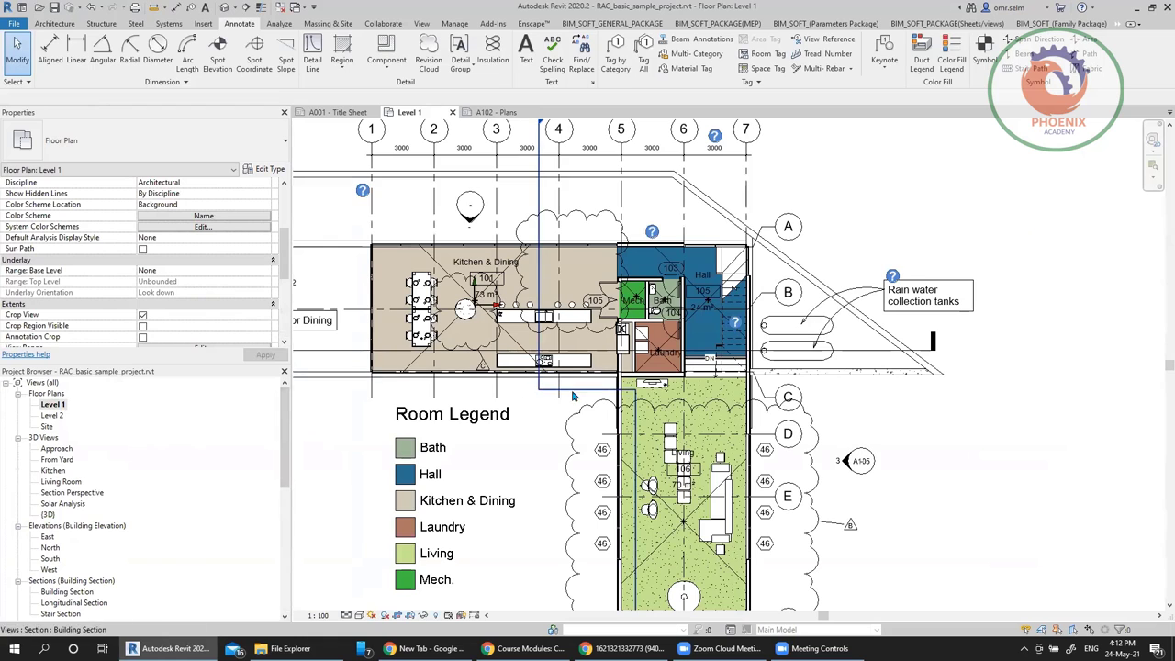
{"action": "middle_click_drag", "start_coordinate": [556, 428], "coordinate": [513, 270]}
{"action": "scroll", "coordinate": [836, 349], "scroll_direction": "up", "scroll_amount": 5}
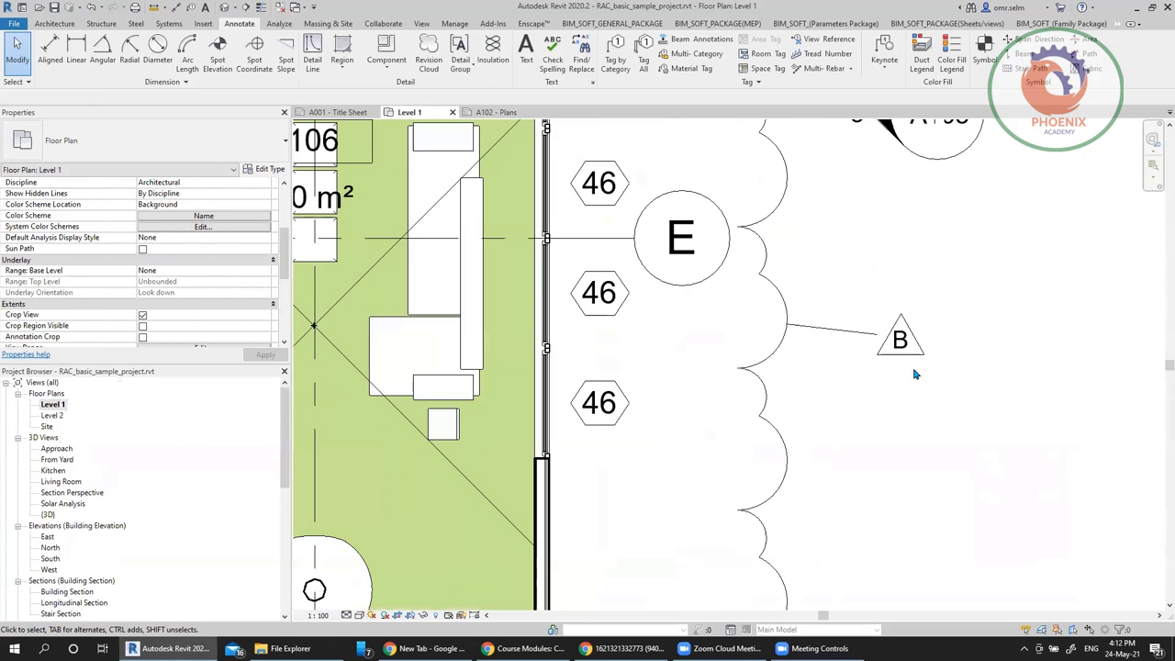
{"action": "left_click", "coordinate": [911, 363]}
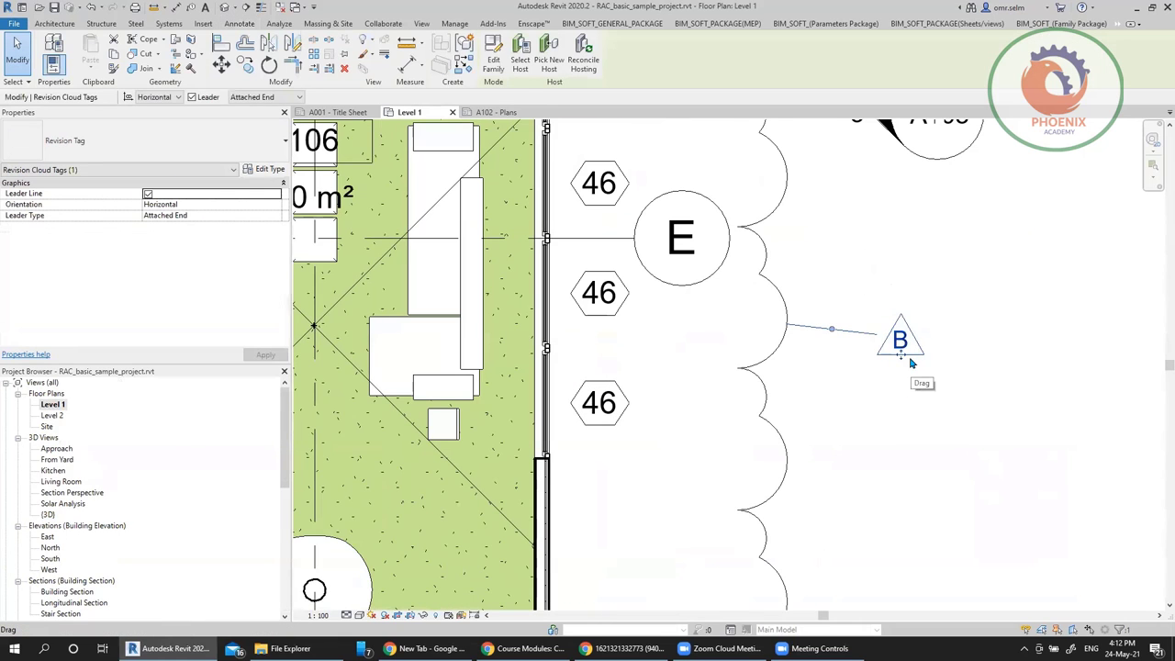
{"action": "double_click", "coordinate": [908, 363]}
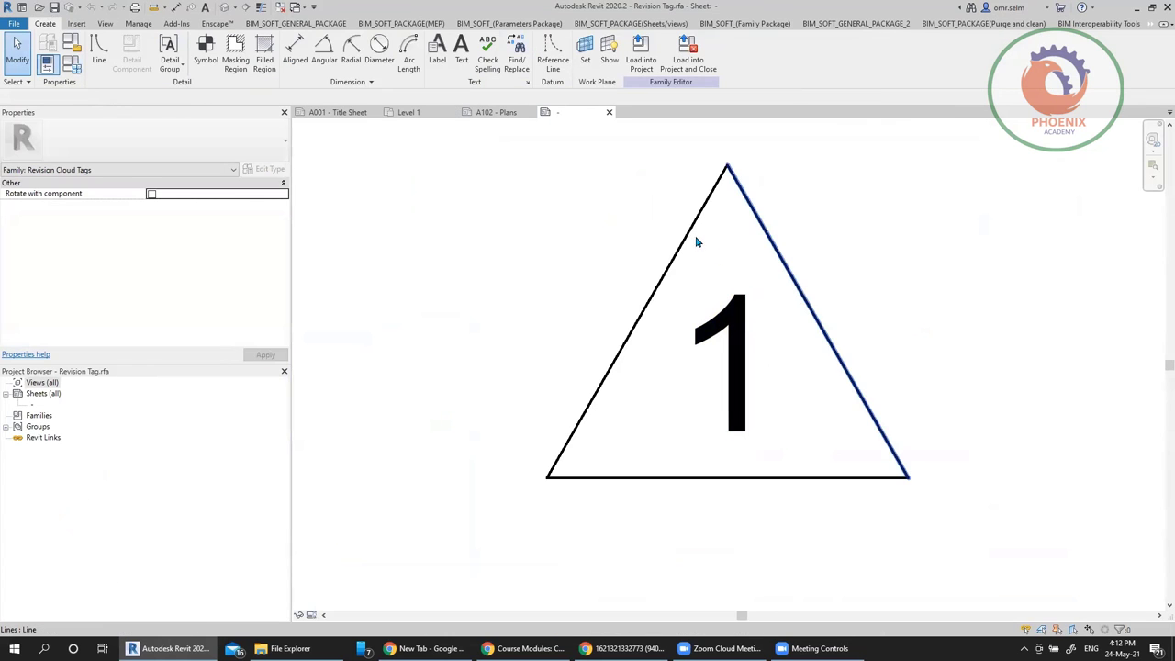
Delete the three lines of the triangle around the tag's number
{"action": "left_click", "coordinate": [720, 255]}
{"action": "left_click", "coordinate": [682, 244], "text": "ctrl"}
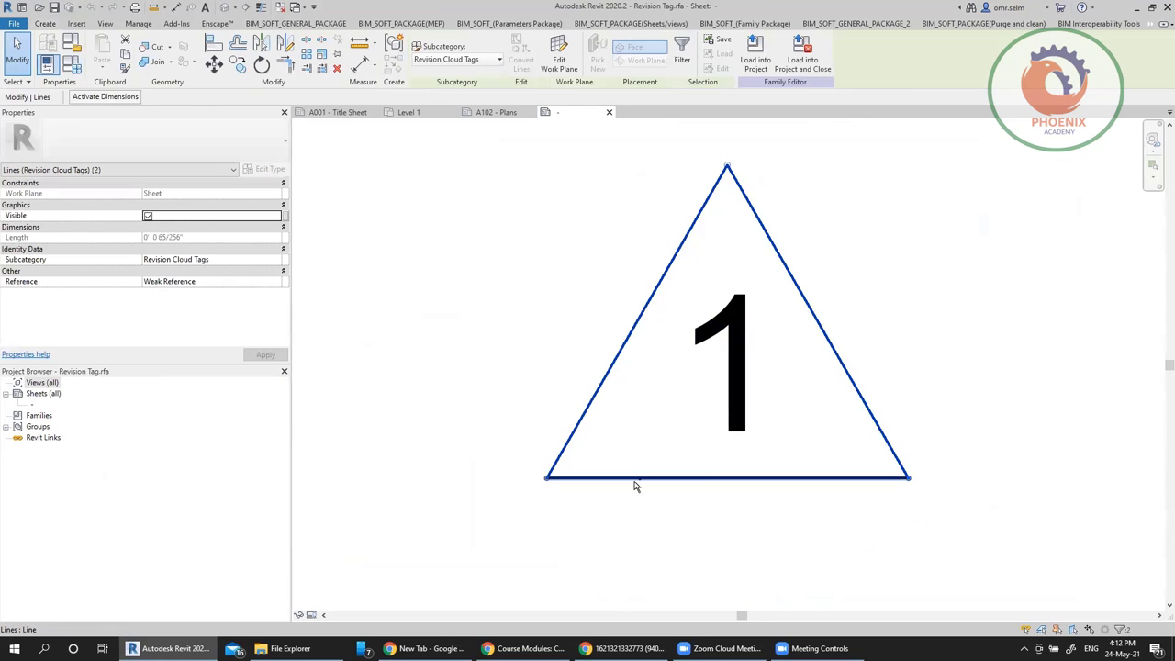
{"action": "left_click", "coordinate": [602, 478], "text": "ctrl"}
{"action": "key", "text": "Delete"}
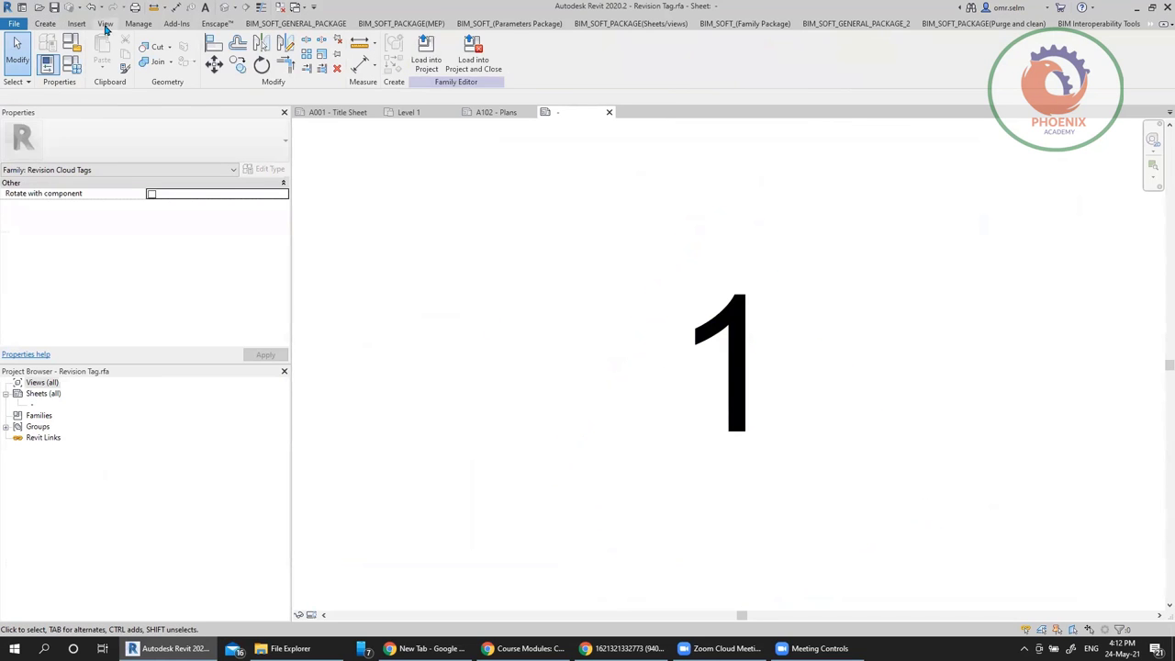
Draw a circle with a radius of about 13/128" centred on the tag's number
{"action": "left_click", "coordinate": [45, 23]}
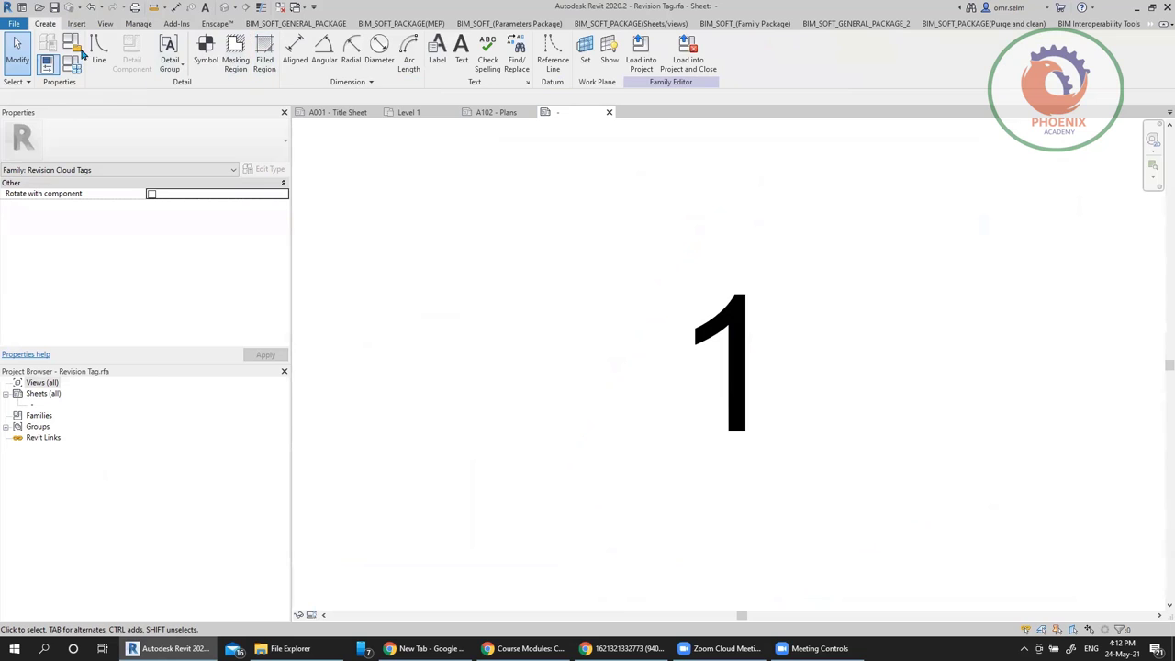
{"action": "left_click", "coordinate": [99, 51]}
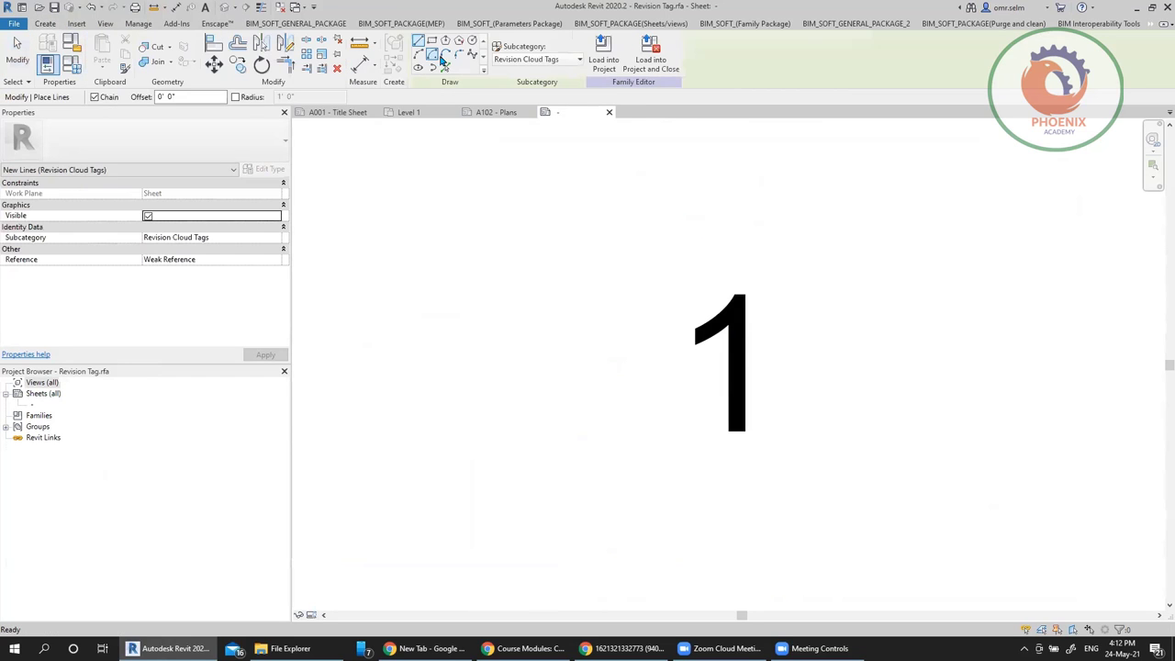
{"action": "left_click", "coordinate": [472, 42]}
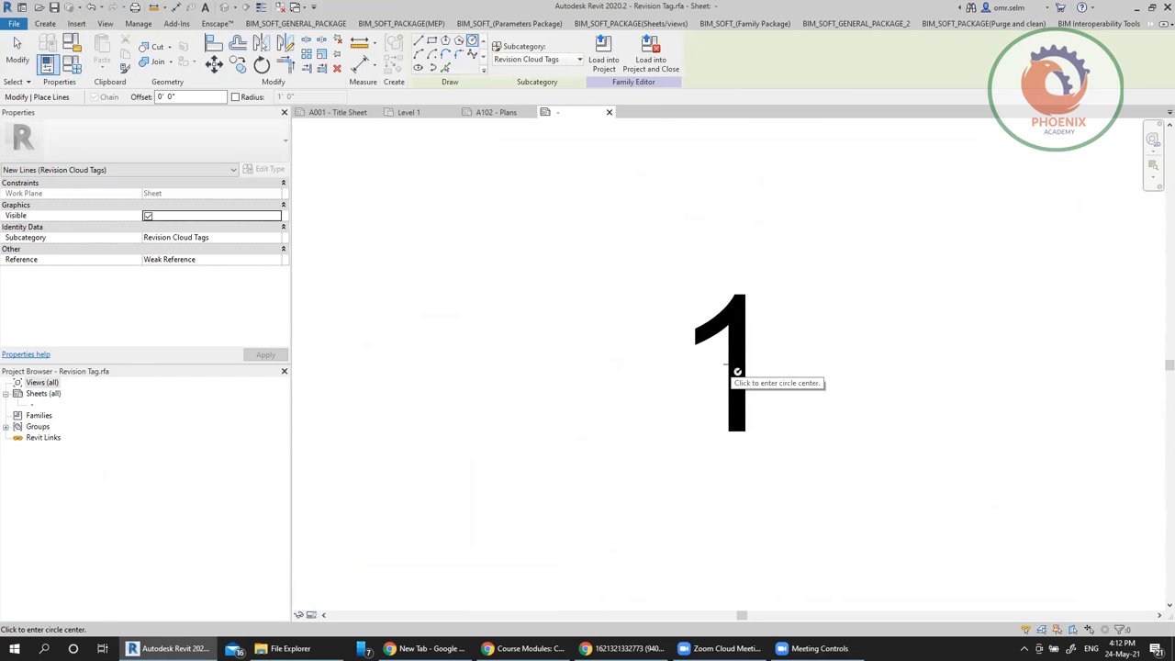
{"action": "left_click", "coordinate": [734, 367]}
{"action": "left_click", "coordinate": [842, 465]}
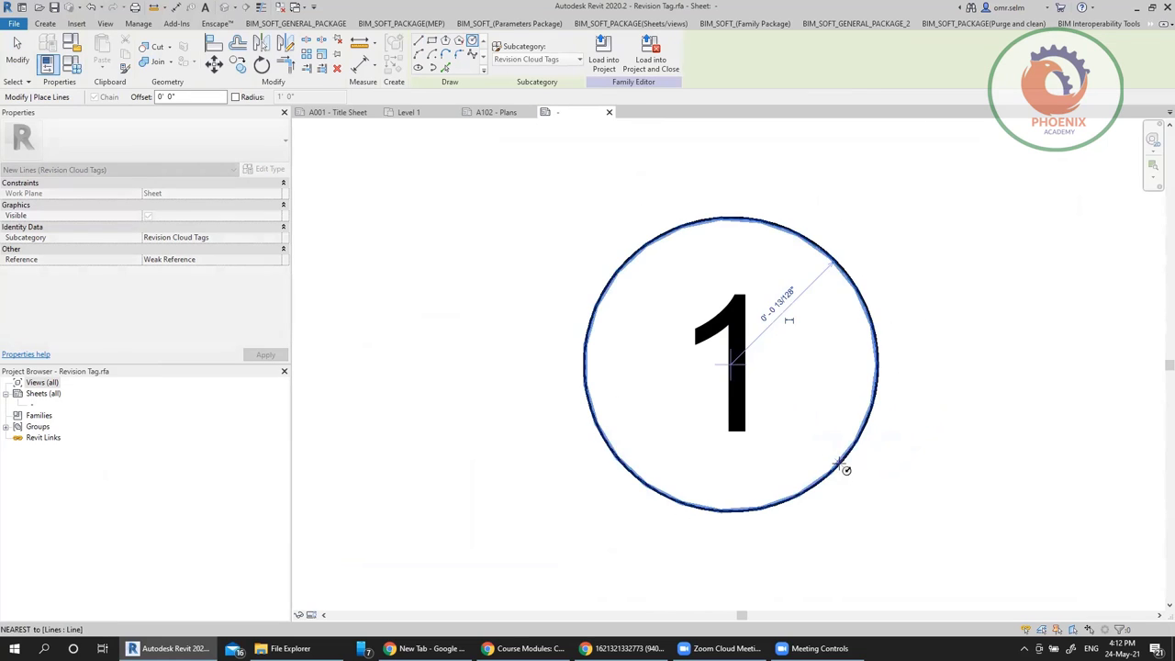
{"action": "scroll", "coordinate": [762, 257], "scroll_direction": "down", "scroll_amount": 3}
{"action": "key", "text": "Escape"}
{"action": "key", "text": "Escape"}
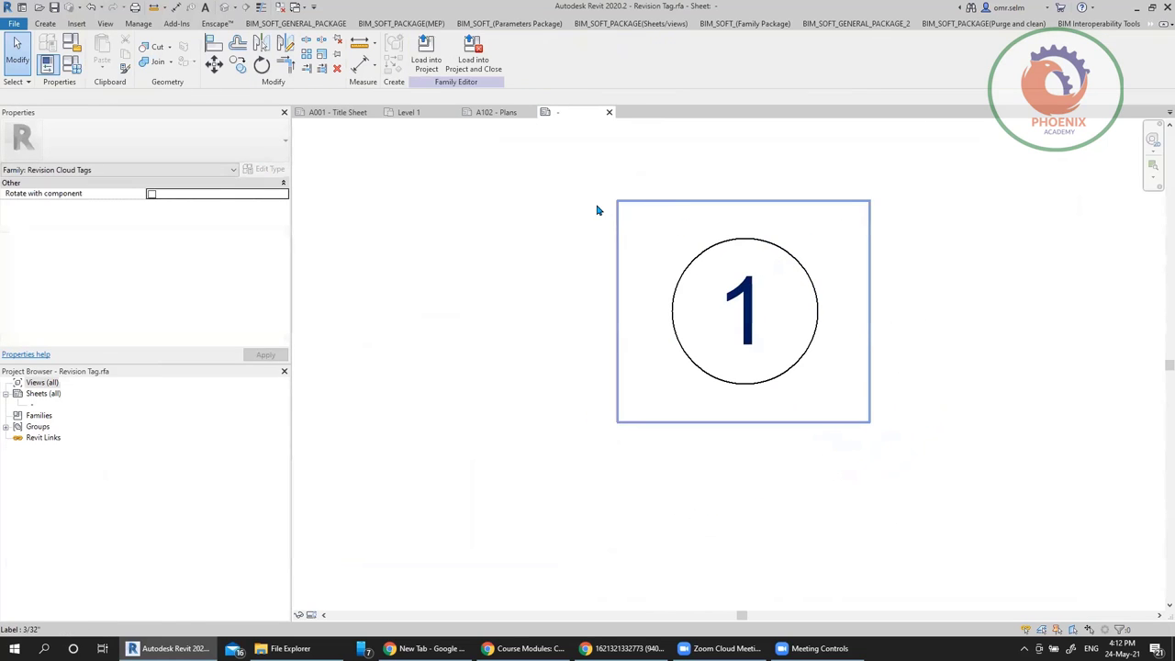
Place a label below the circle with Revision, Revision Date, Revision Description, Revision Number, Mark, Issued to and Issued by
{"action": "left_click", "coordinate": [45, 23]}
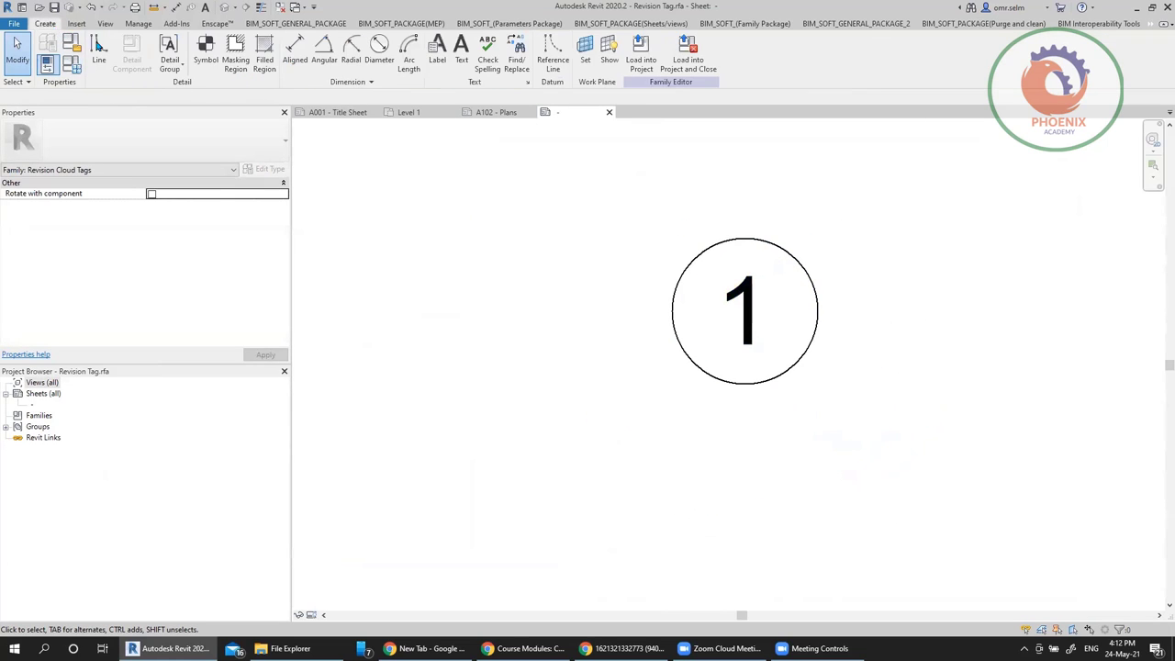
{"action": "left_click", "coordinate": [437, 53]}
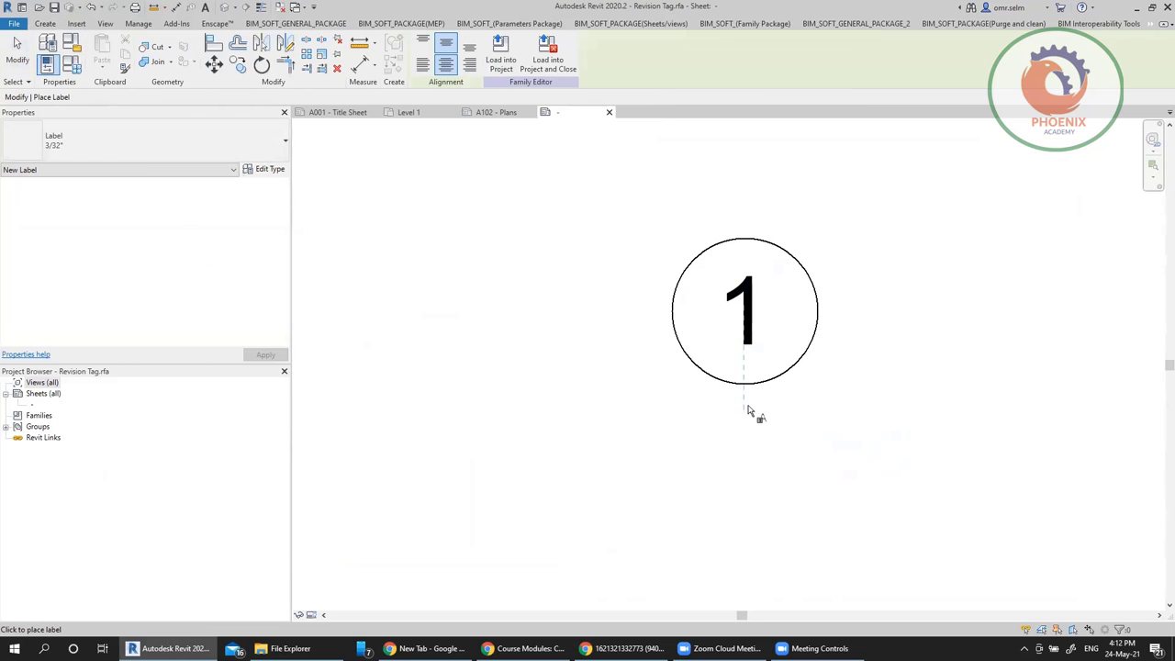
{"action": "left_click", "coordinate": [744, 440]}
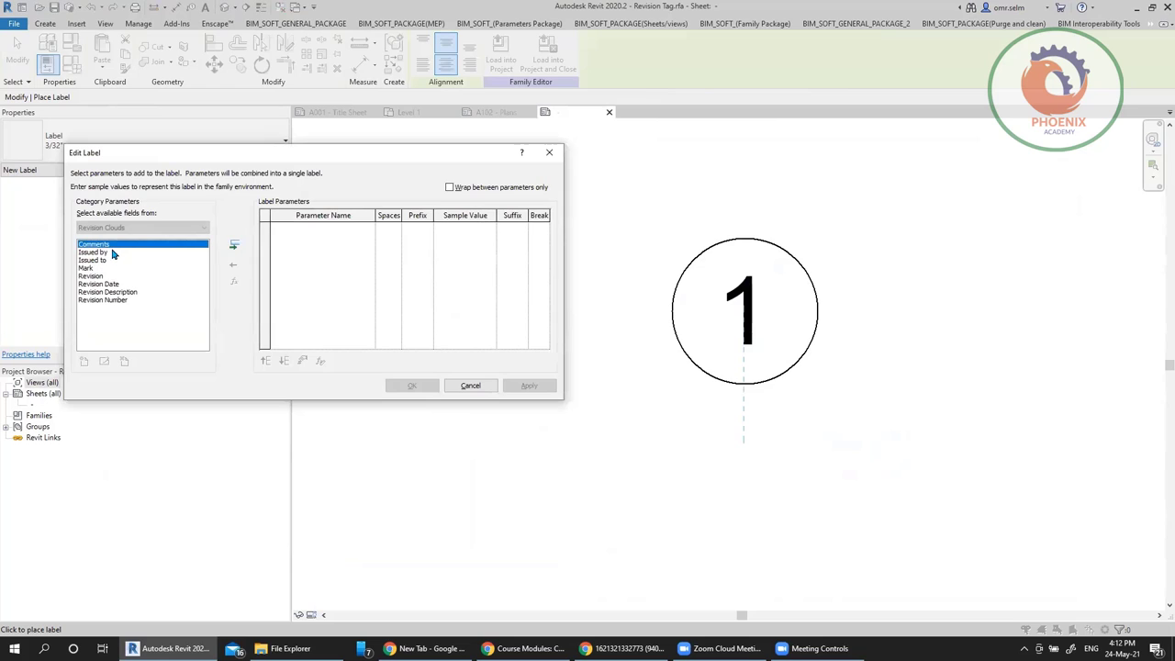
{"action": "double_click", "coordinate": [90, 275]}
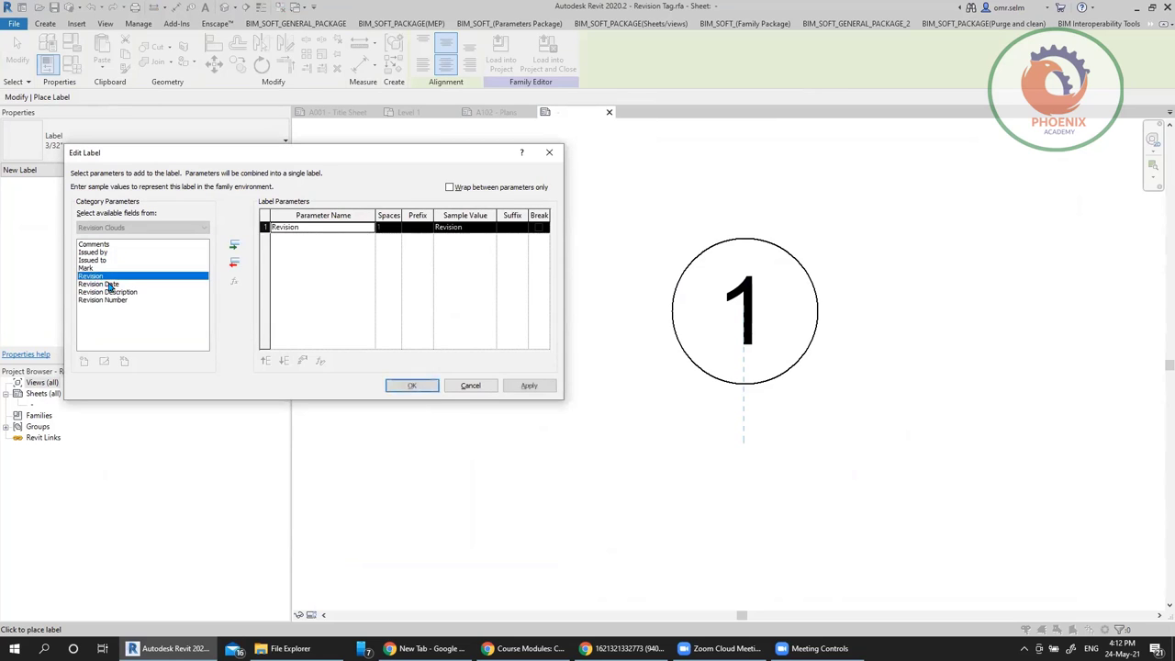
{"action": "double_click", "coordinate": [99, 284]}
{"action": "double_click", "coordinate": [126, 292]}
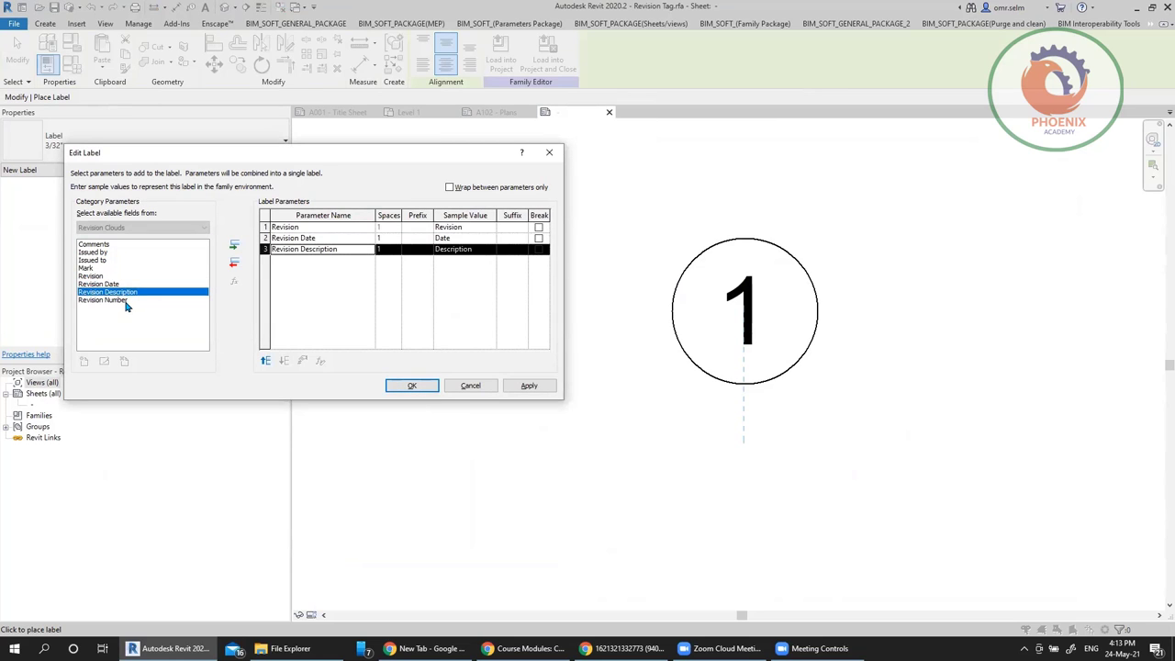
{"action": "double_click", "coordinate": [126, 300]}
{"action": "double_click", "coordinate": [85, 268]}
{"action": "double_click", "coordinate": [92, 259]}
{"action": "left_click", "coordinate": [93, 252]}
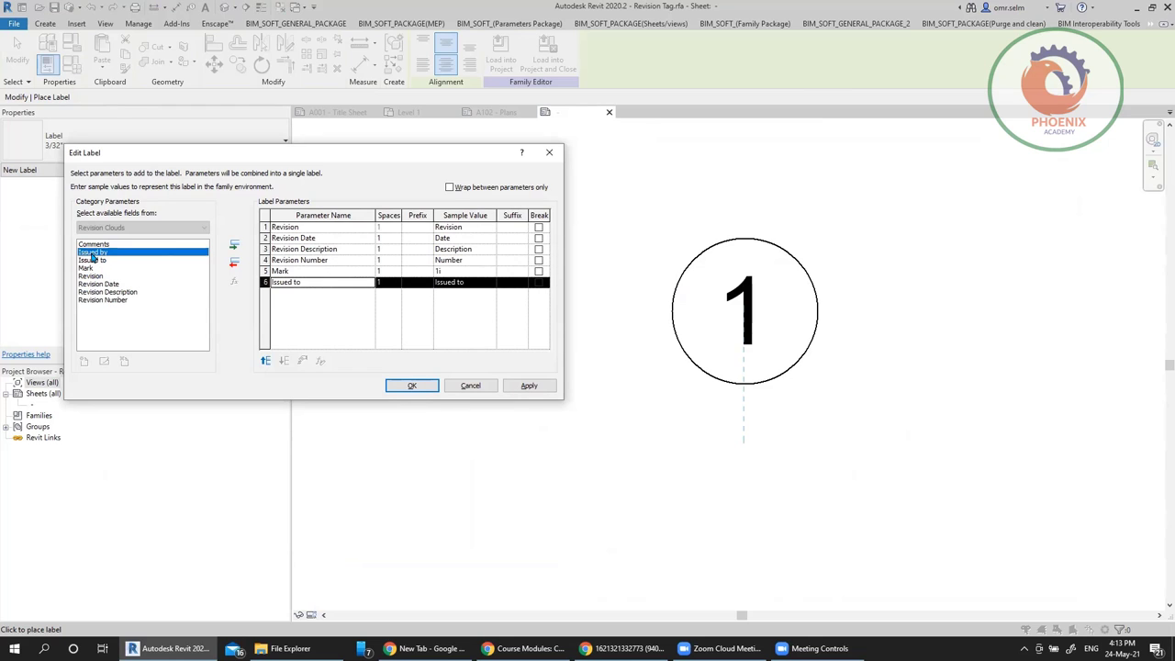
{"action": "double_click", "coordinate": [92, 254]}
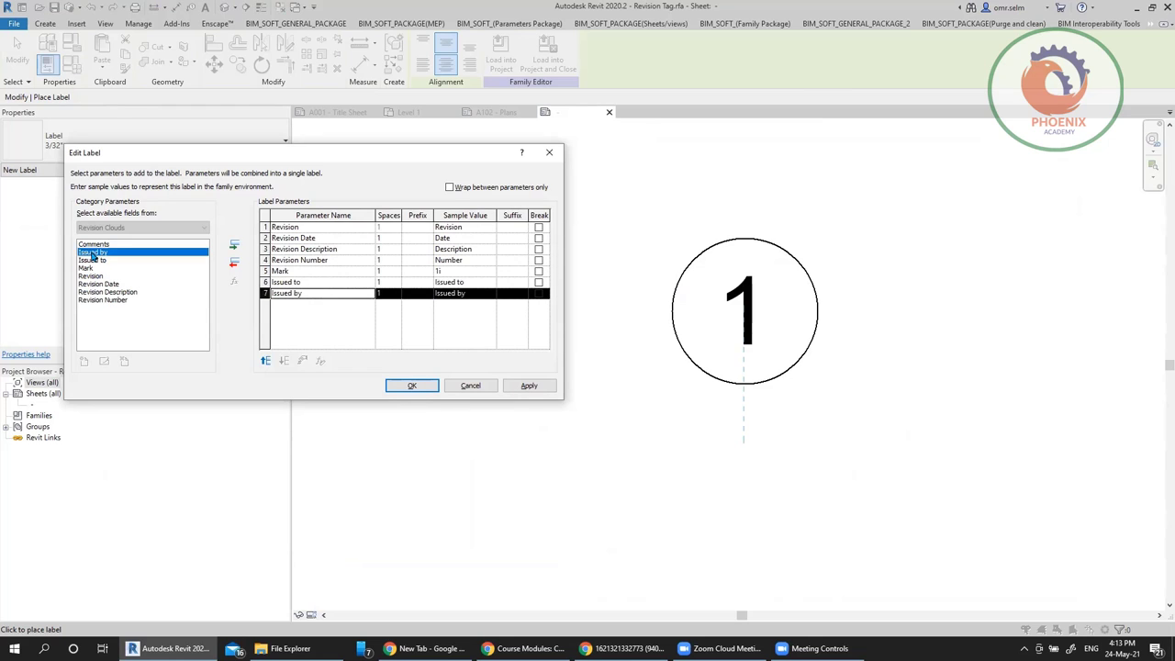
Add a line break after each label parameter from Revision through Issued to, and finish placing the label
{"action": "left_click", "coordinate": [539, 227]}
{"action": "left_click", "coordinate": [539, 238]}
{"action": "left_click", "coordinate": [538, 248]}
{"action": "left_click", "coordinate": [539, 261]}
{"action": "left_click", "coordinate": [539, 271]}
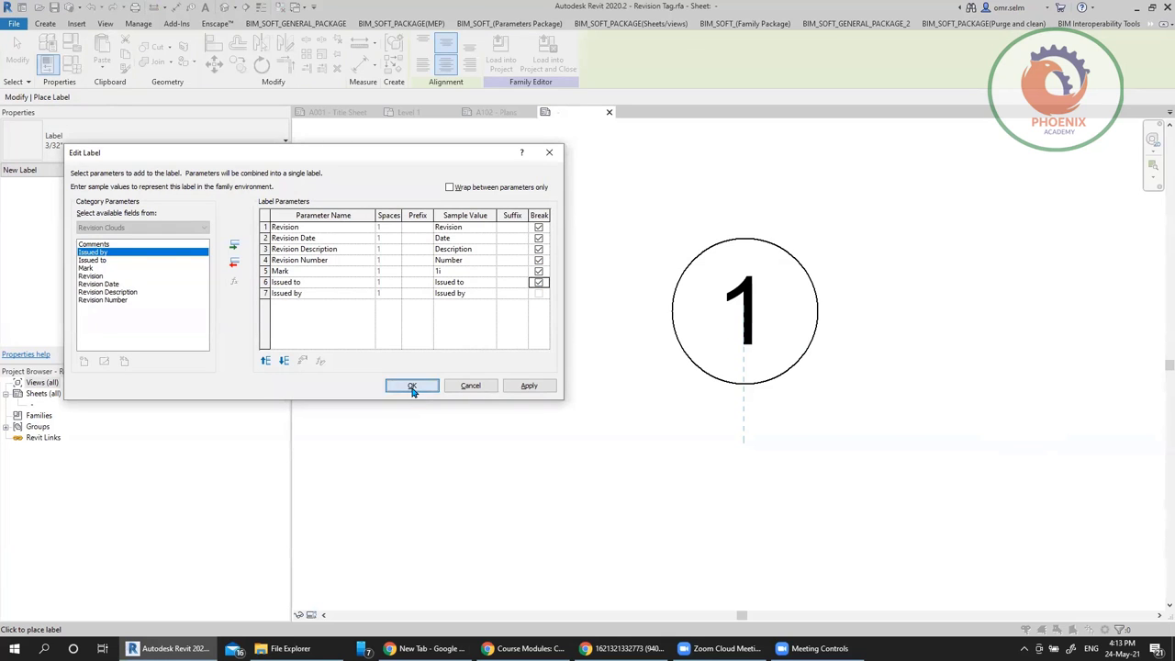
{"action": "left_click", "coordinate": [409, 387]}
{"action": "scroll", "coordinate": [459, 392], "scroll_direction": "down", "scroll_amount": 3}
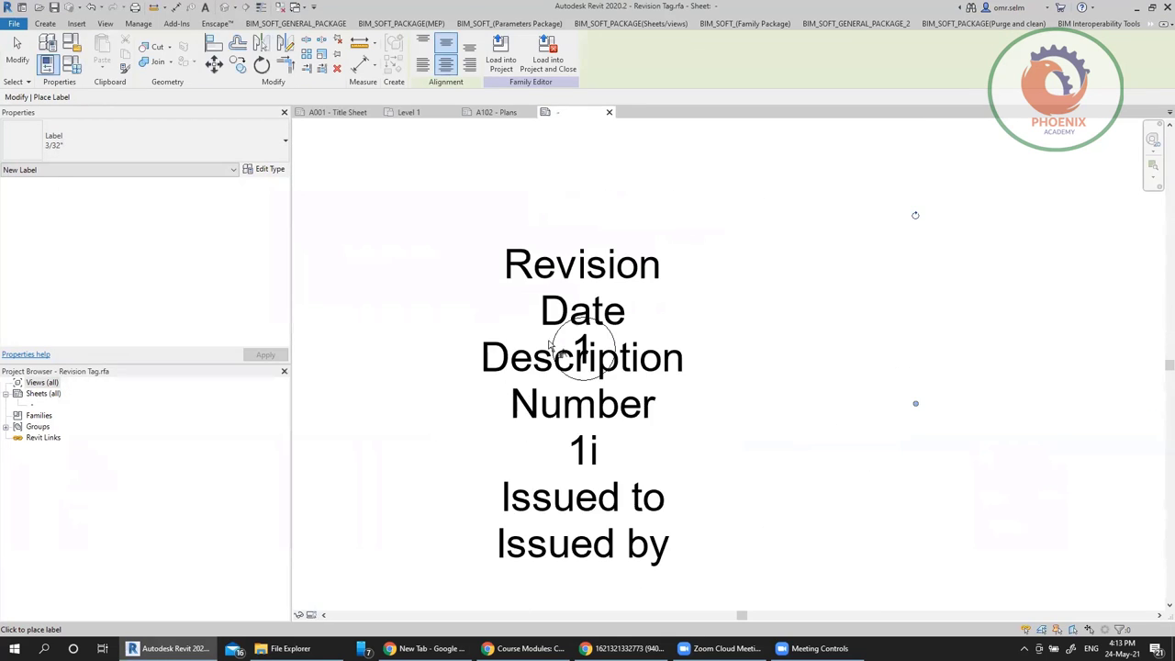
{"action": "key", "text": "Escape"}
Move the multi-line label down so its text sits directly beneath the circle
{"action": "left_click", "coordinate": [629, 282]}
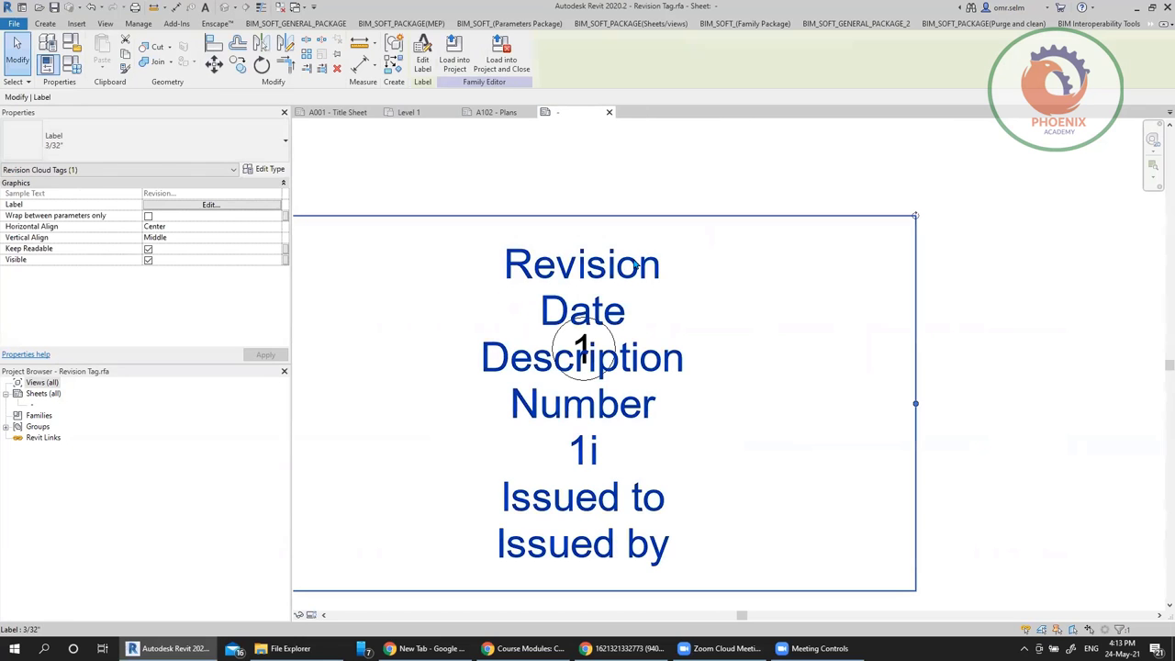
{"action": "left_click_drag", "start_coordinate": [619, 242], "coordinate": [616, 389]}
{"action": "scroll", "coordinate": [682, 249], "scroll_direction": "down", "scroll_amount": 2}
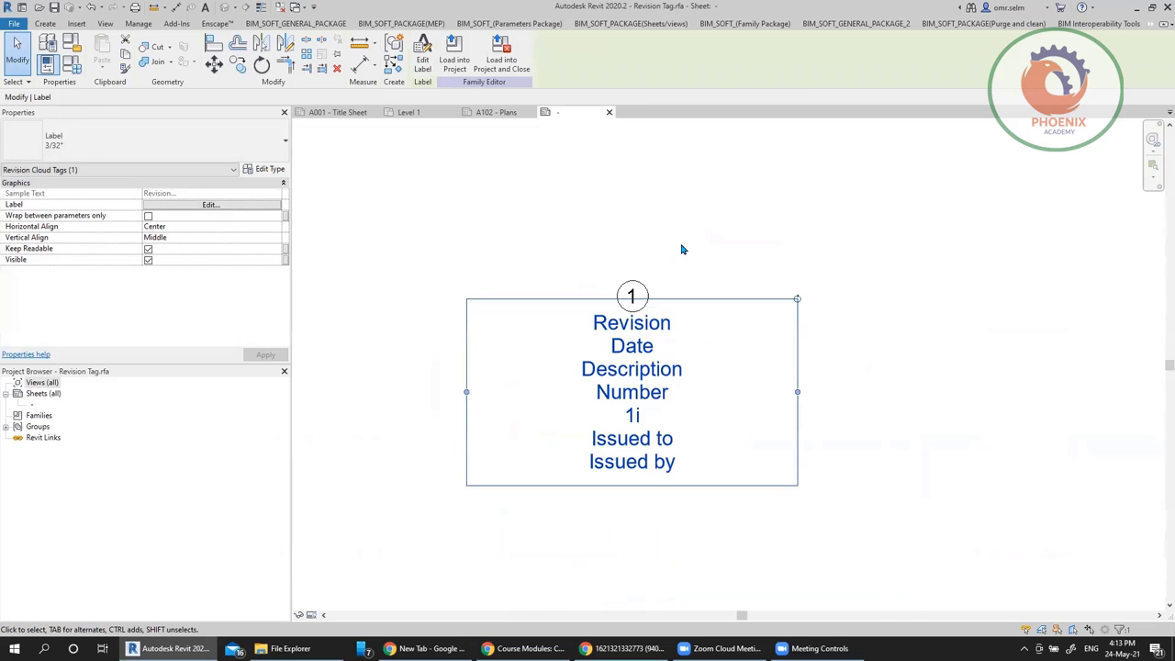
{"action": "key", "text": "Down"}
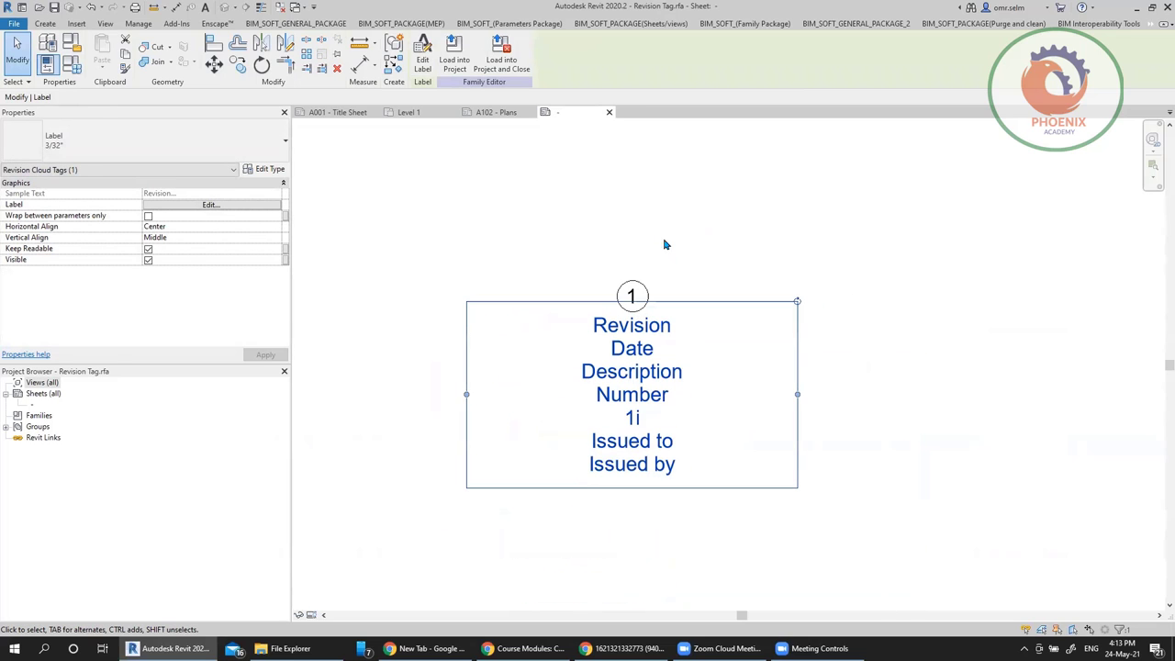
{"action": "left_click", "coordinate": [645, 231]}
Load the tag family into the project and close it without saving, overwriting the existing version and its parameter values
{"action": "left_click", "coordinate": [470, 46]}
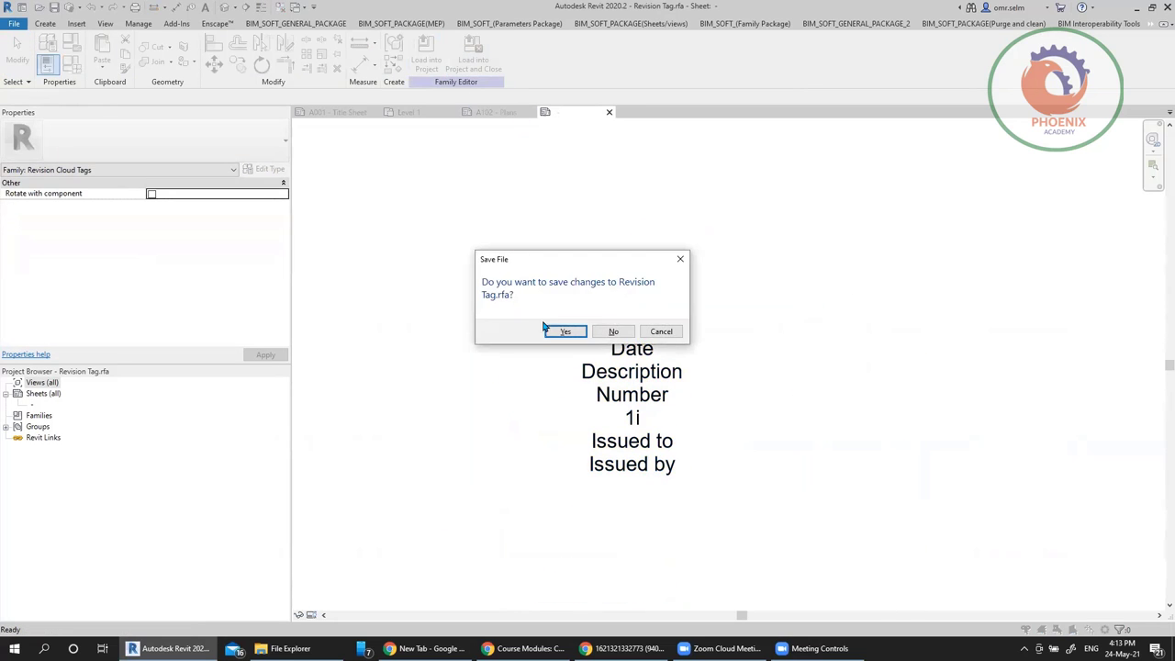
{"action": "left_click", "coordinate": [601, 331]}
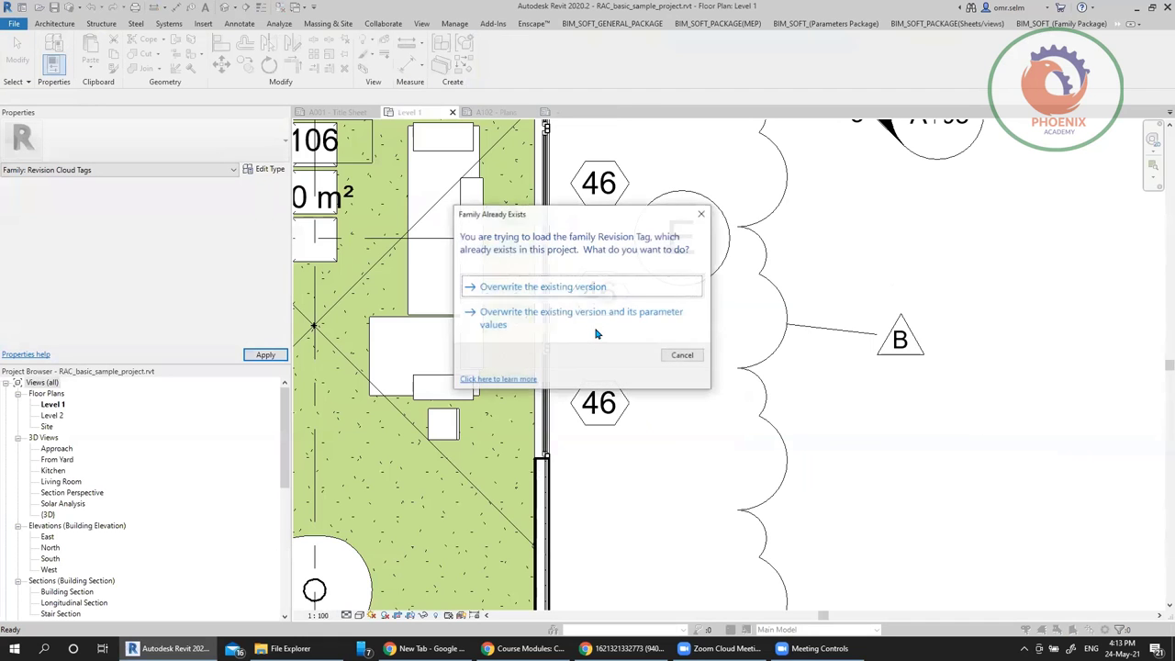
{"action": "left_click", "coordinate": [594, 319]}
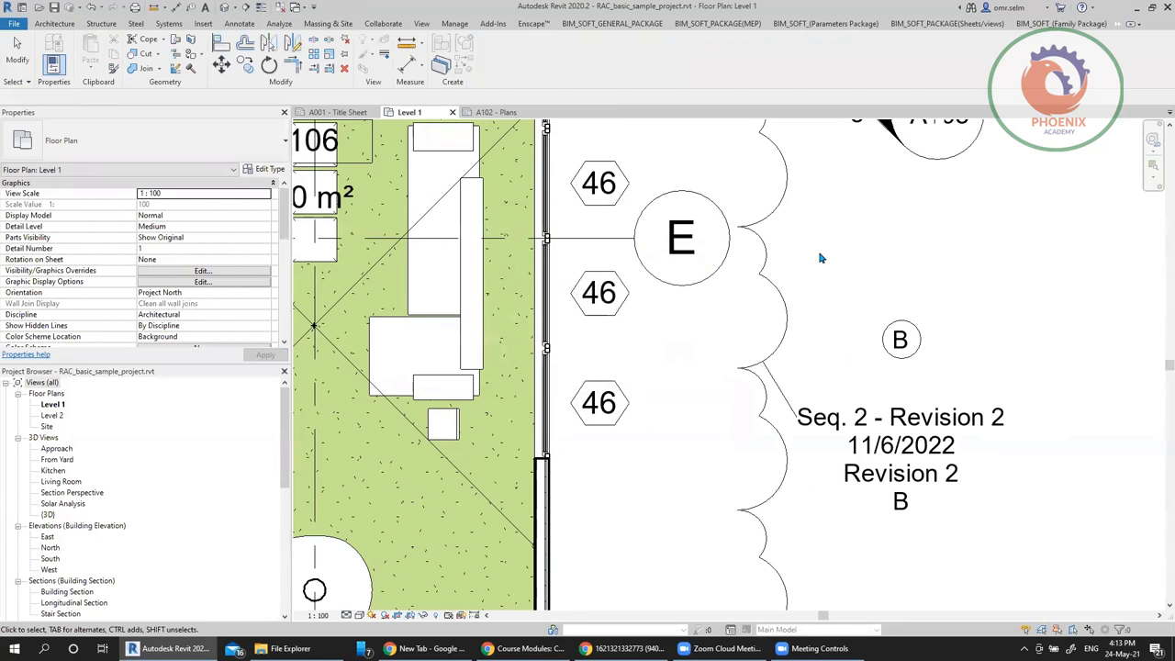
Inspect the parameter values of the reloaded revision tag beside the living room, leaving them as they are
{"action": "left_click", "coordinate": [897, 361]}
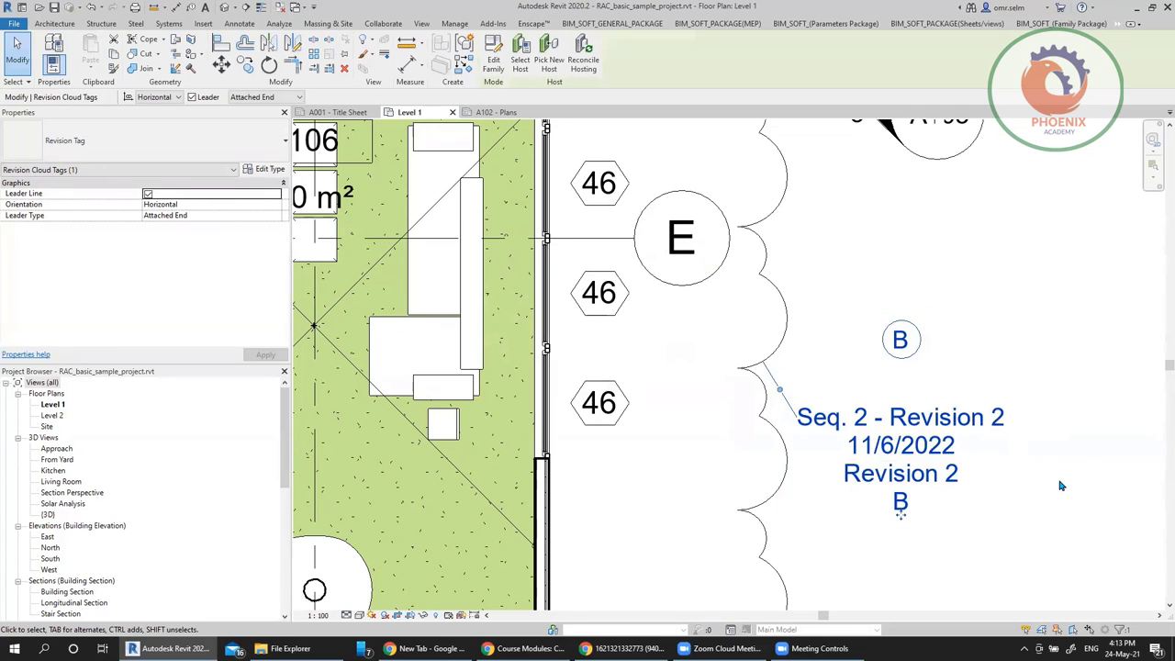
{"action": "left_click", "coordinate": [929, 445]}
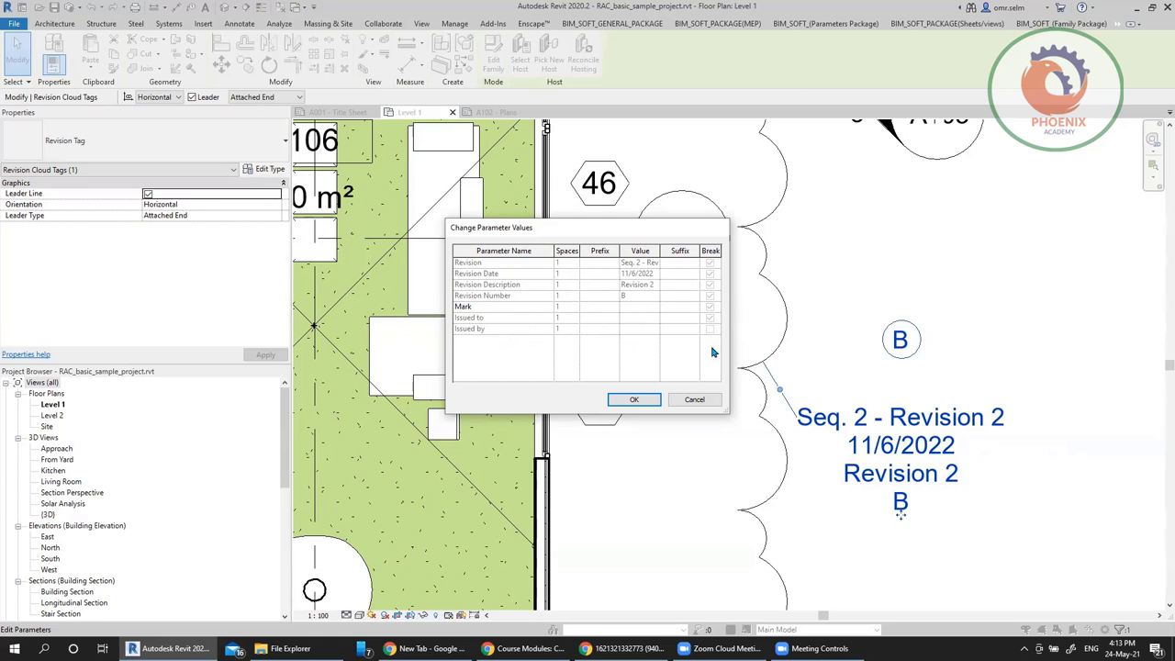
{"action": "left_click", "coordinate": [694, 399]}
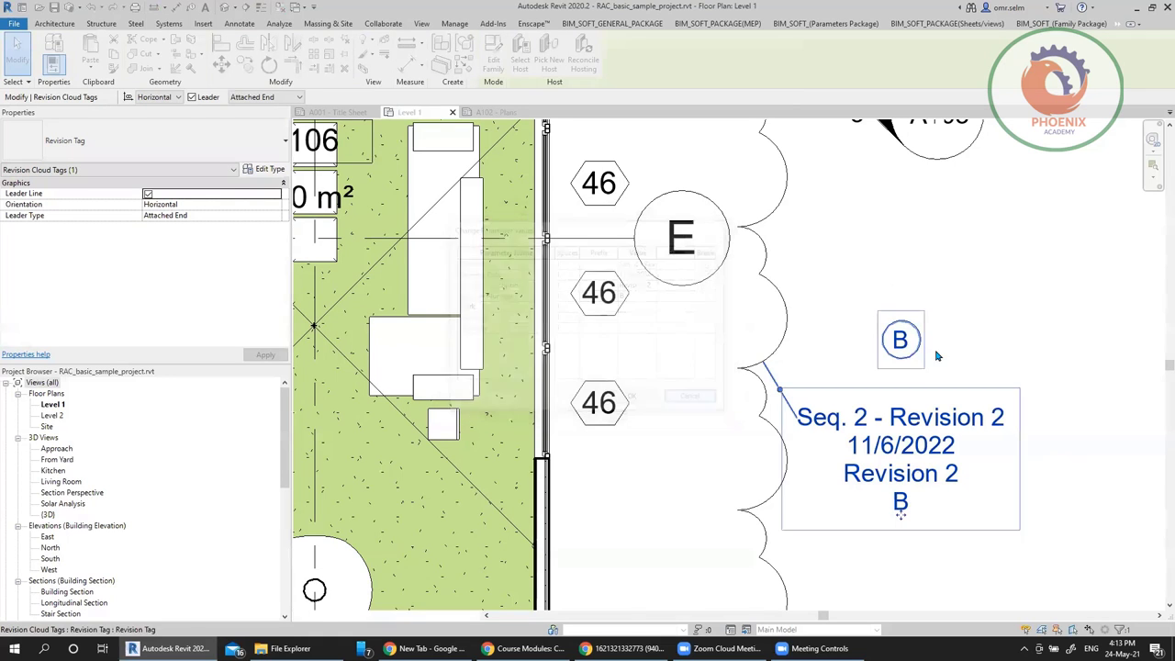
{"action": "left_click", "coordinate": [802, 350]}
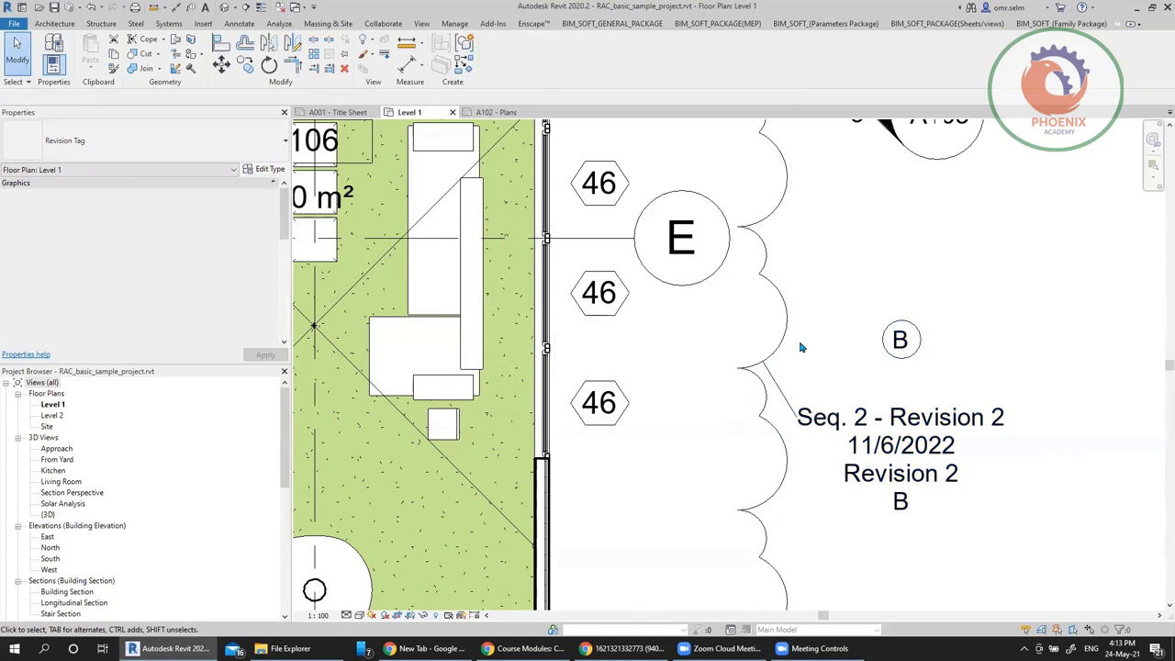
Review the reloaded revision tags on the Level 1 plan and on sheet A102 - Plans
{"action": "scroll", "coordinate": [801, 348], "scroll_direction": "down", "scroll_amount": 5}
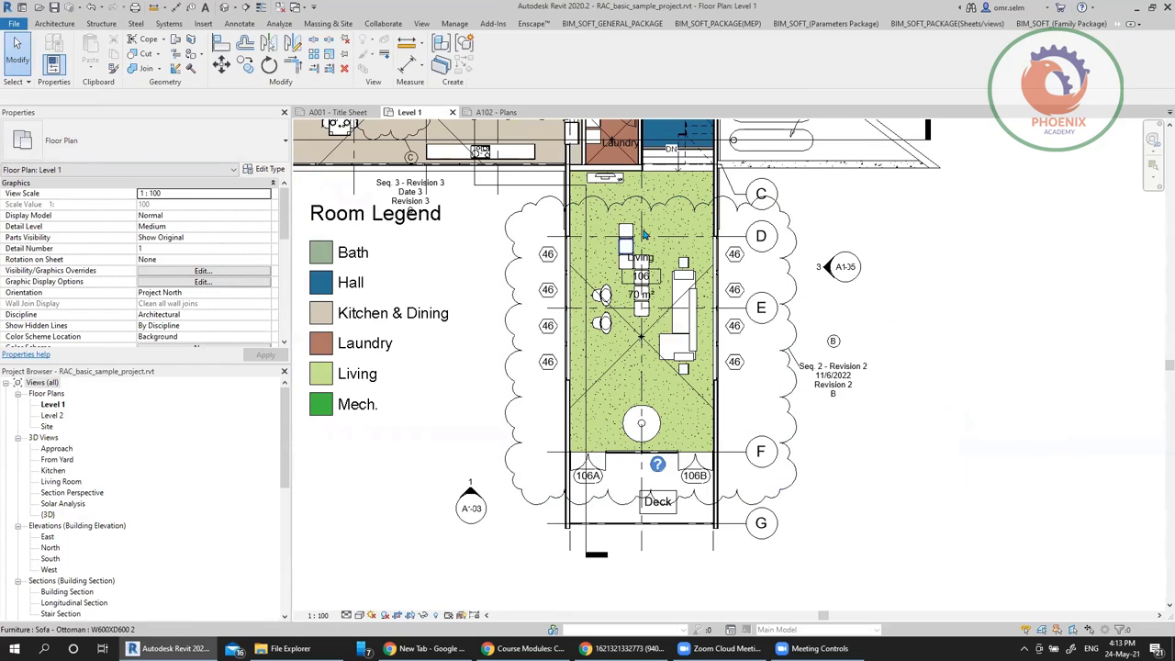
{"action": "scroll", "coordinate": [592, 316], "scroll_direction": "up", "scroll_amount": 3}
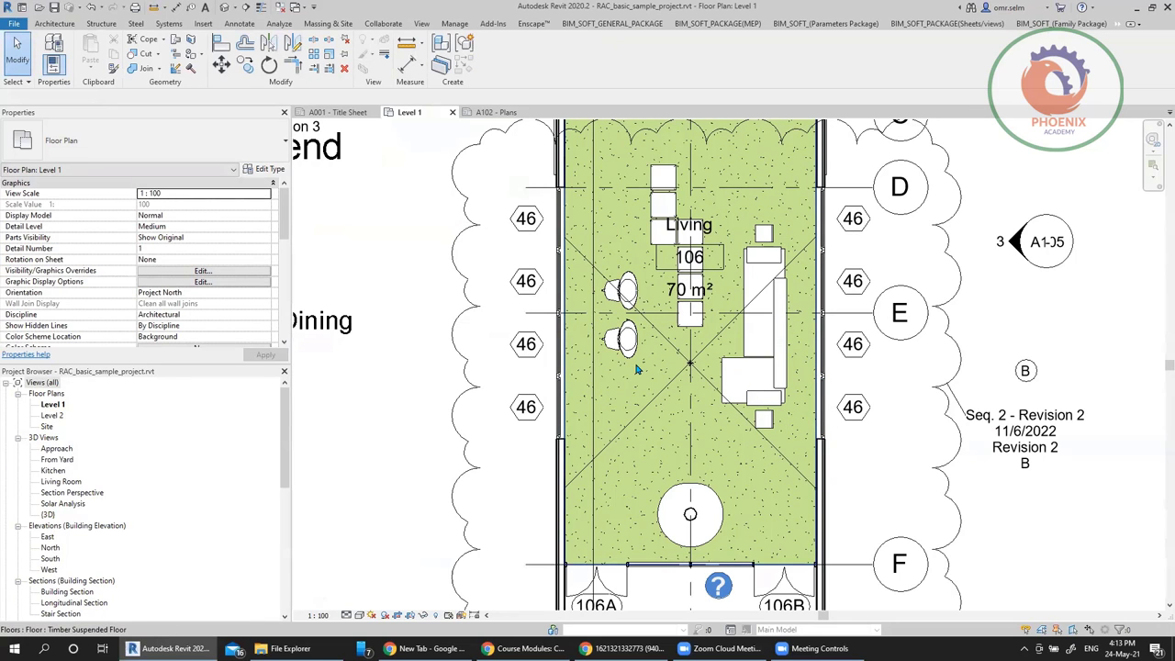
{"action": "left_click", "coordinate": [489, 112]}
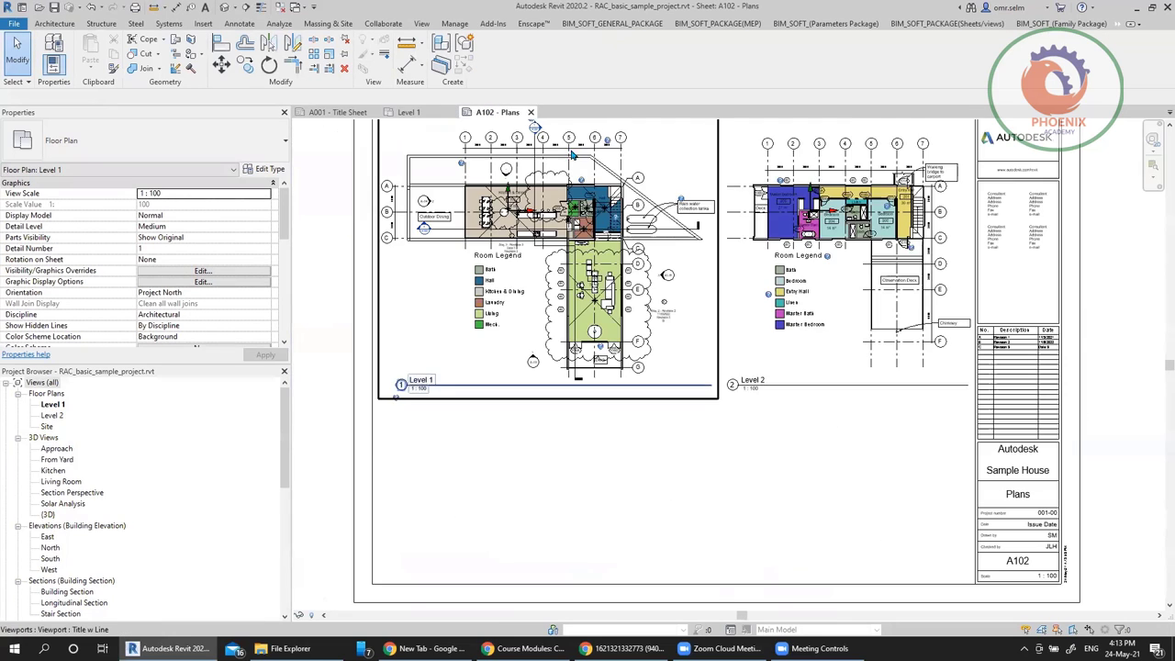
{"action": "middle_click_drag", "start_coordinate": [1037, 396], "coordinate": [1039, 362]}
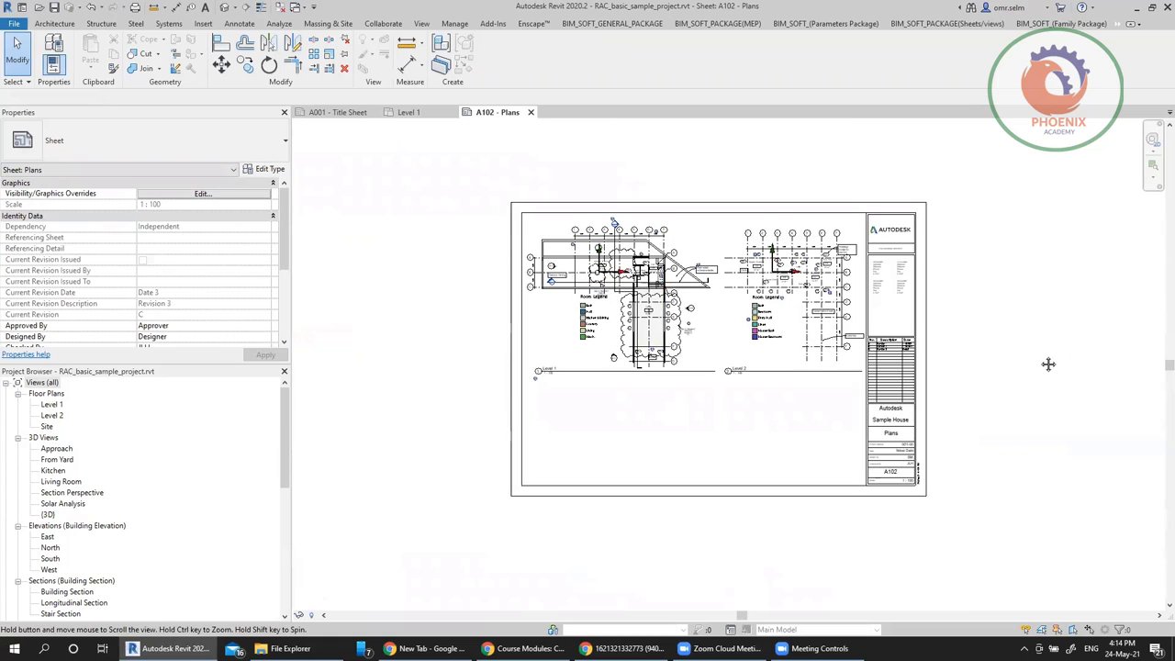
Create a new guide grid named Guide Grid 1 on sheet A102 - Plans
{"action": "left_click", "coordinate": [424, 26]}
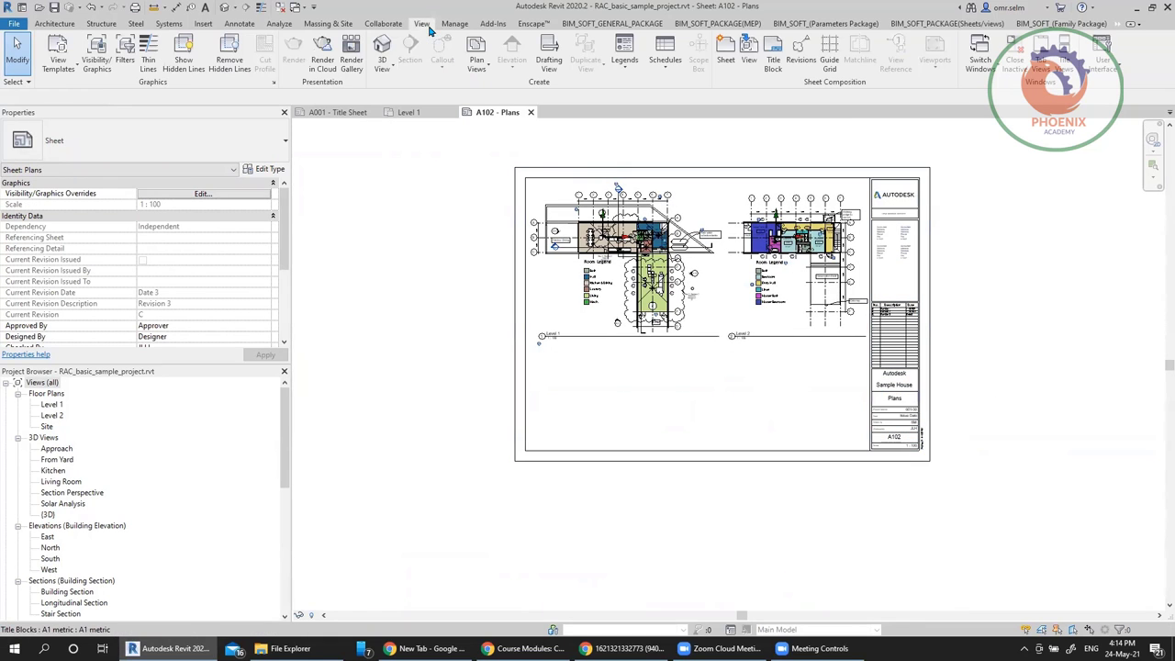
{"action": "left_click", "coordinate": [828, 64]}
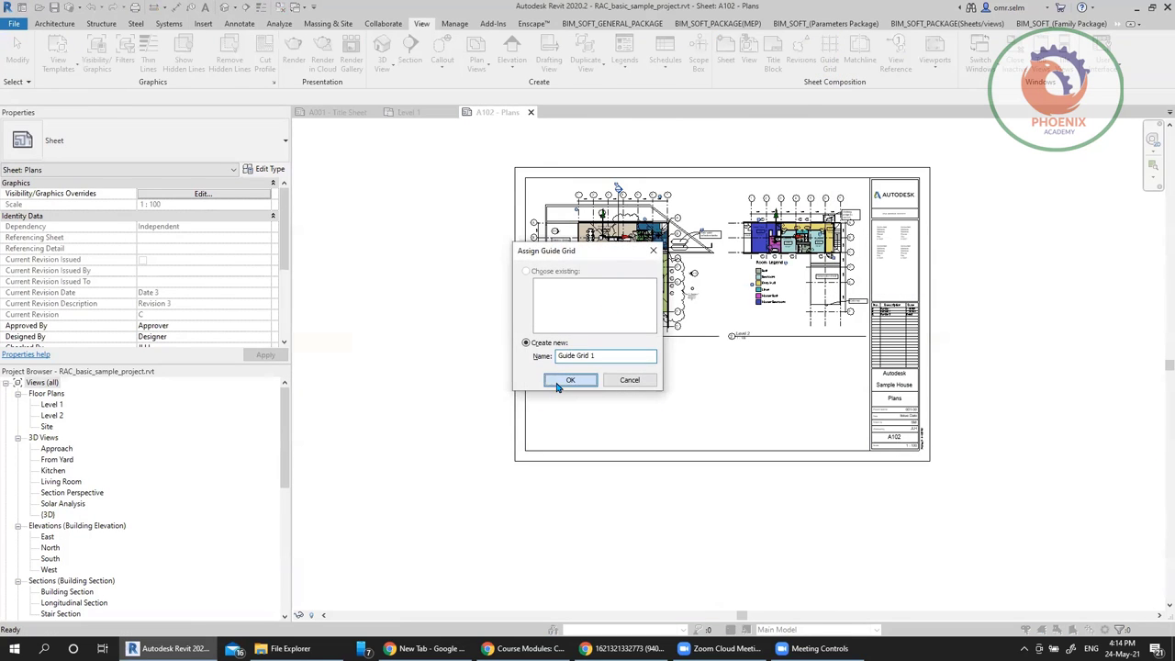
{"action": "left_click", "coordinate": [560, 380]}
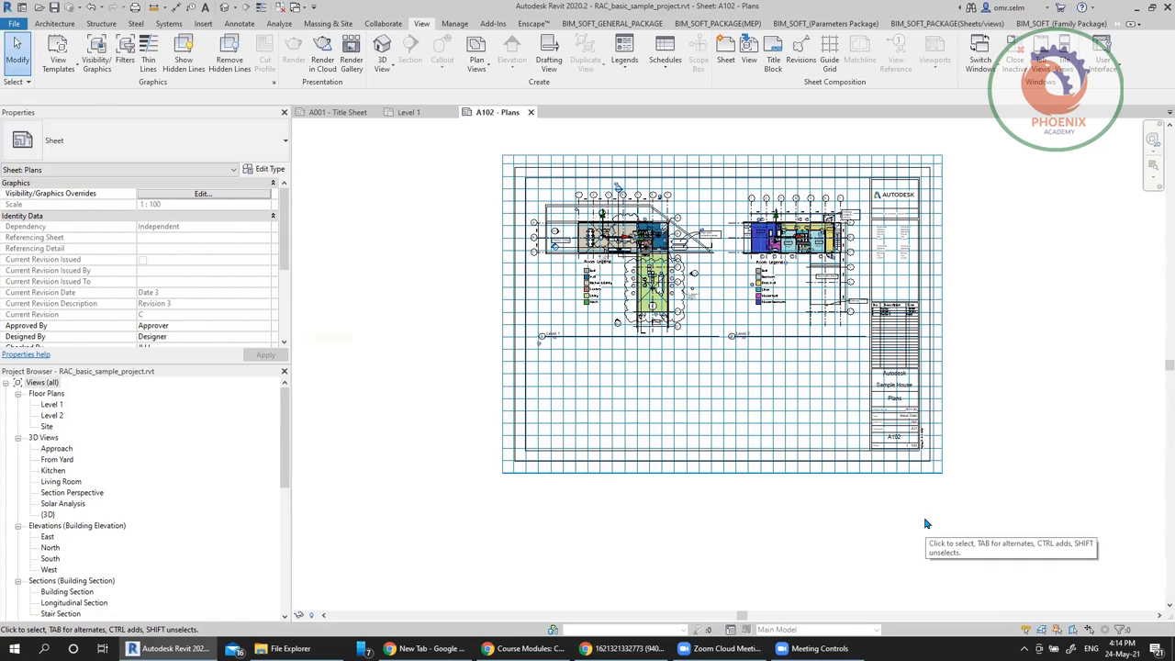
Try shifting the Level 1 viewport along the guide grid and placing the Level 2 viewport beneath it, and undo both moves
{"action": "left_click", "coordinate": [532, 206]}
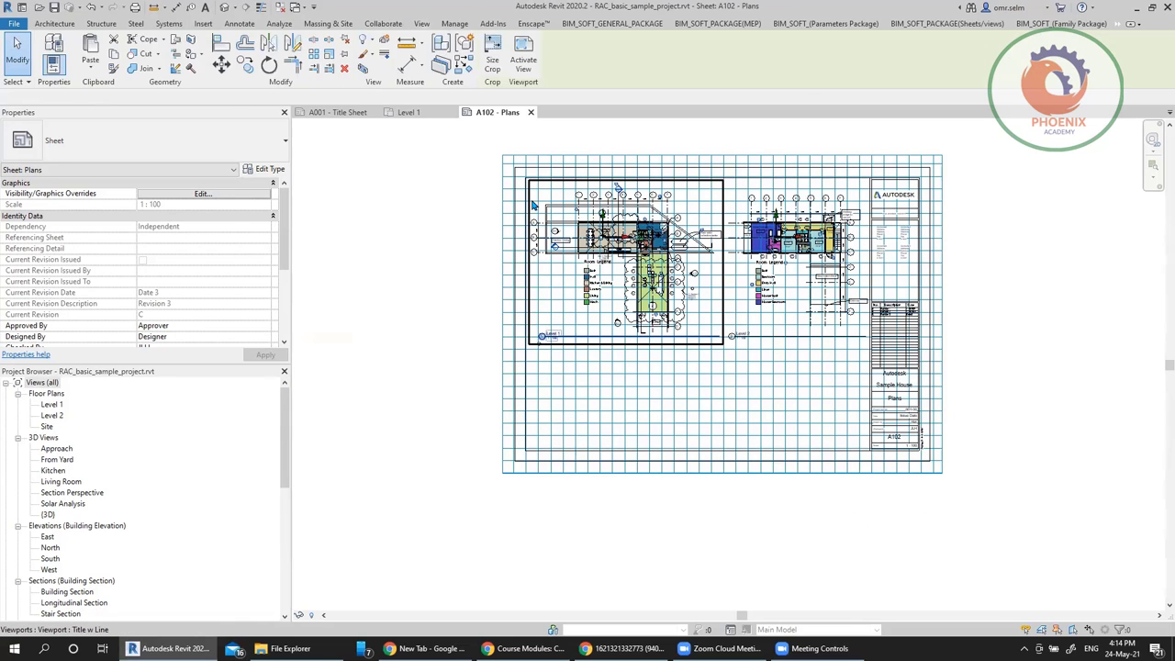
{"action": "scroll", "coordinate": [528, 225], "scroll_direction": "up", "scroll_amount": 4}
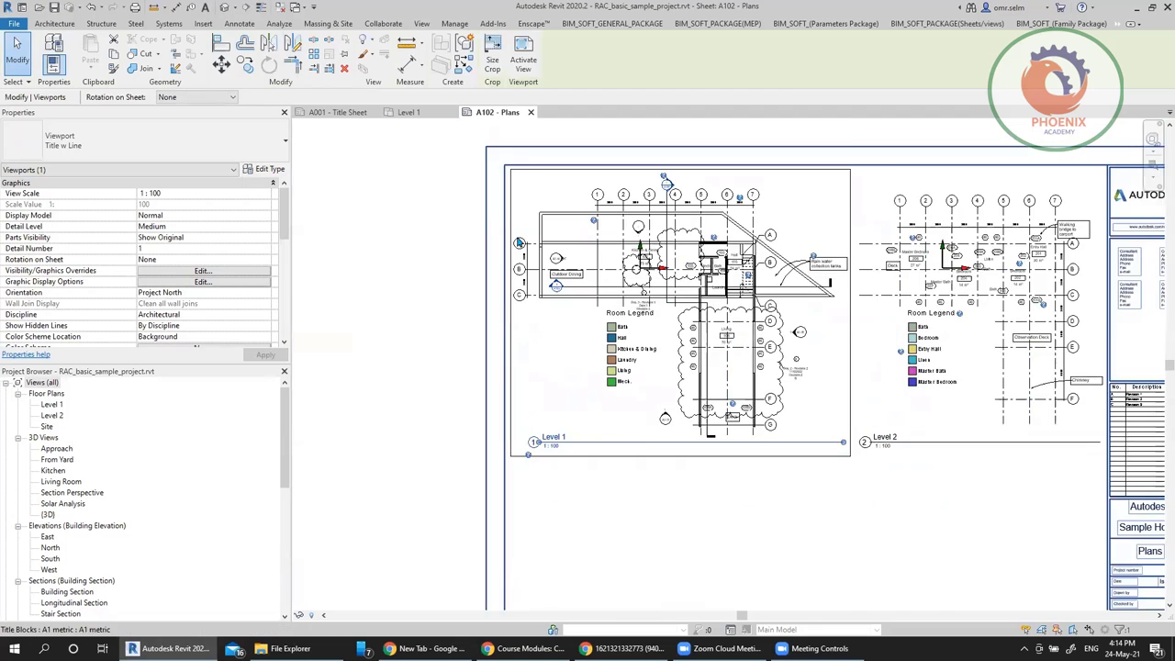
{"action": "left_click_drag", "start_coordinate": [520, 207], "coordinate": [536, 207]}
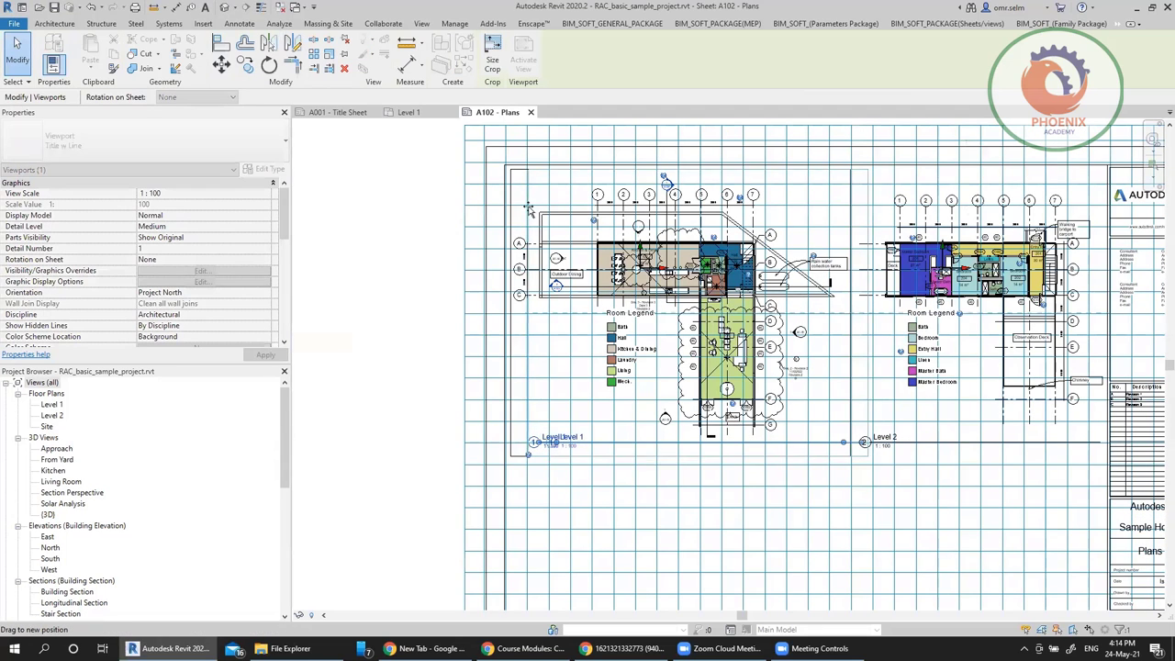
{"action": "left_click", "coordinate": [950, 280]}
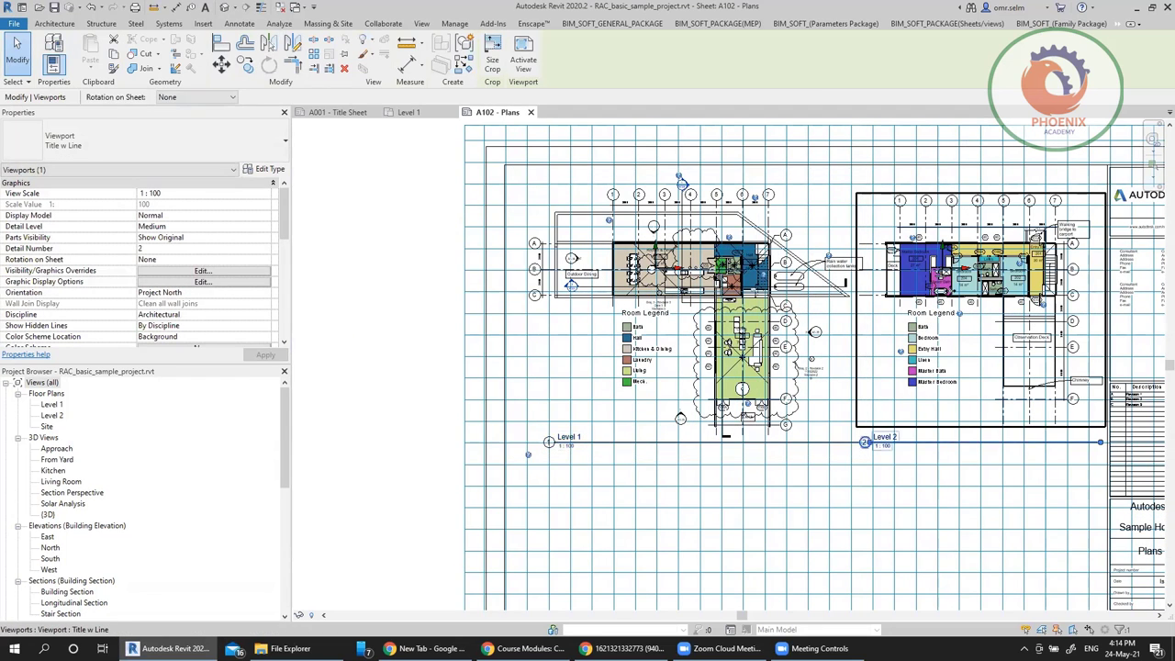
{"action": "scroll", "coordinate": [950, 280], "scroll_direction": "down", "scroll_amount": 3}
{"action": "left_click_drag", "start_coordinate": [954, 279], "coordinate": [774, 444]}
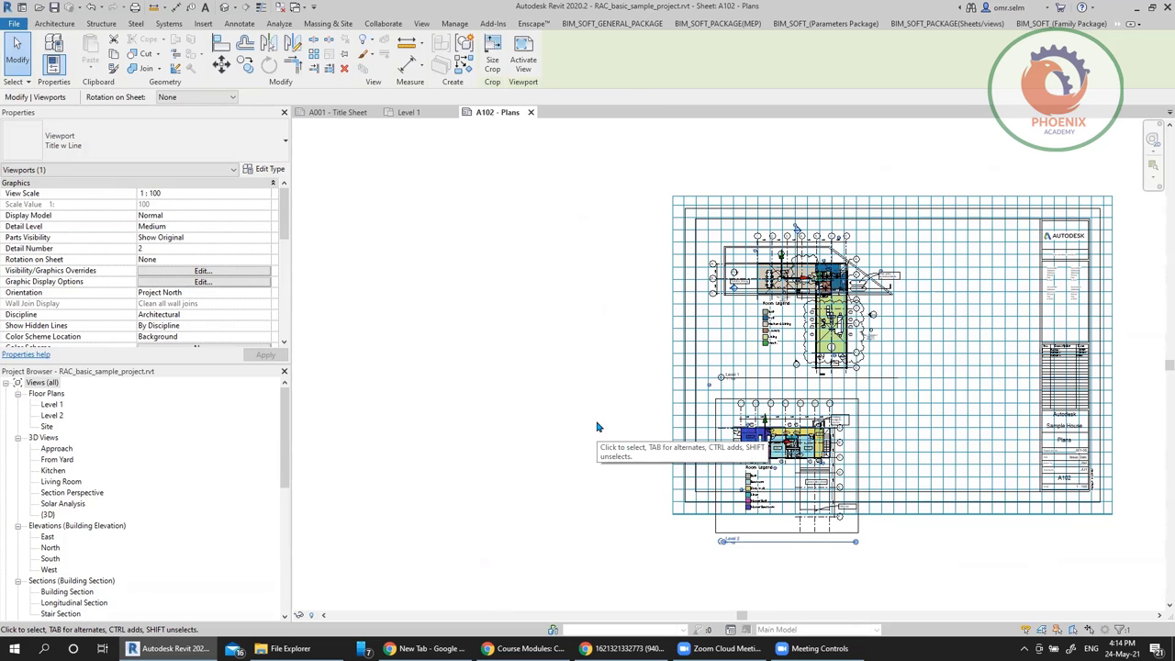
{"action": "key", "text": "ctrl+z"}
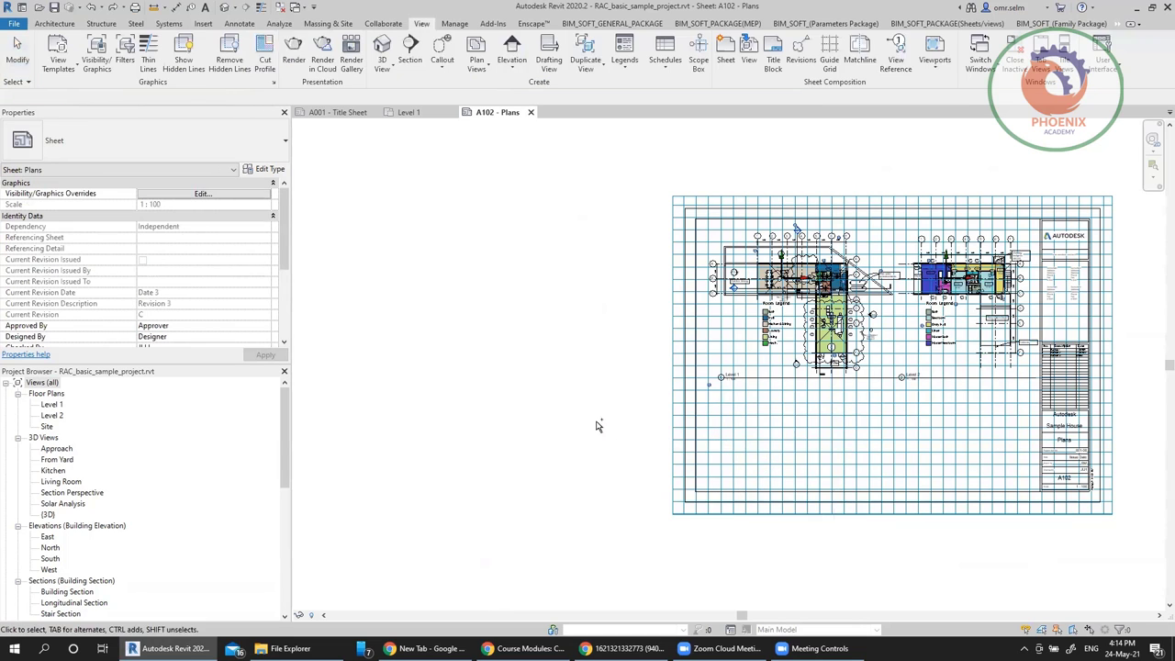
Turn off the Guide Grid annotation category in the sheet's visibility overrides, and undo the change
{"action": "scroll", "coordinate": [592, 403], "scroll_direction": "up", "scroll_amount": 3}
{"action": "left_click", "coordinate": [465, 334]}
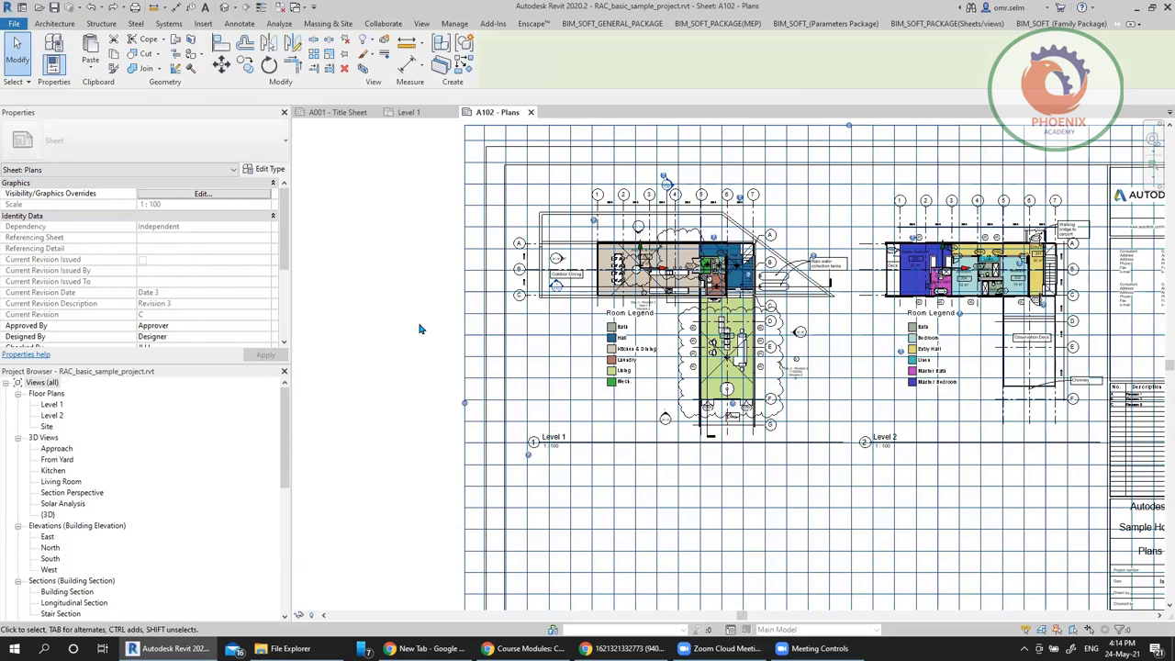
{"action": "left_click", "coordinate": [388, 239]}
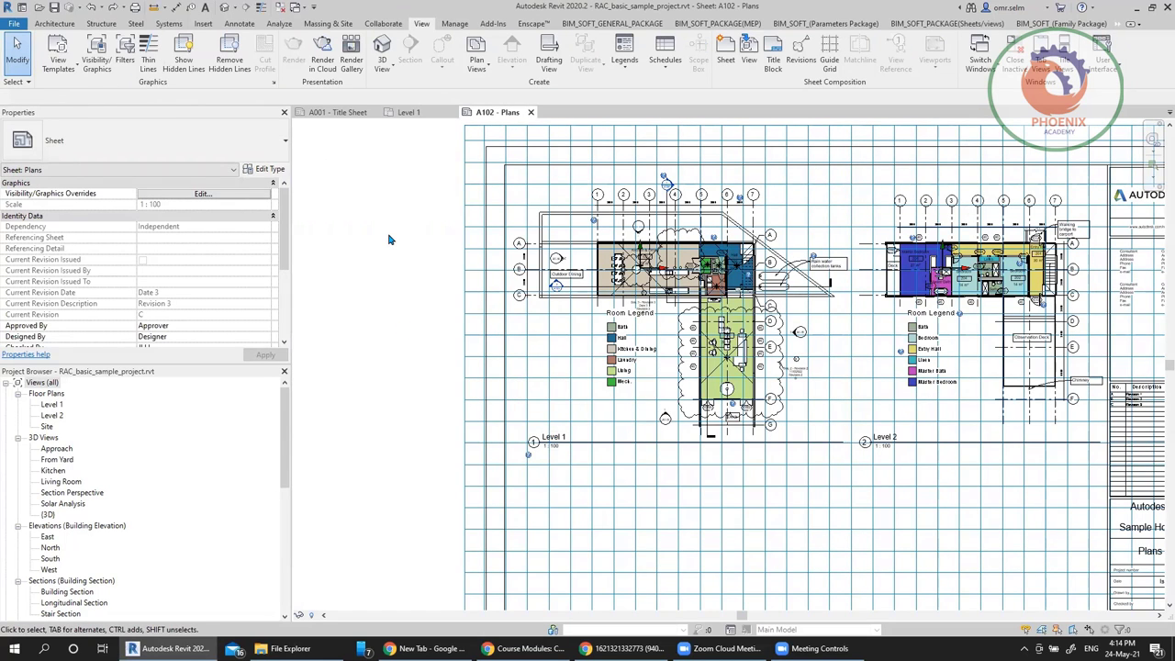
{"action": "key", "text": "v"}
{"action": "key", "text": "g"}
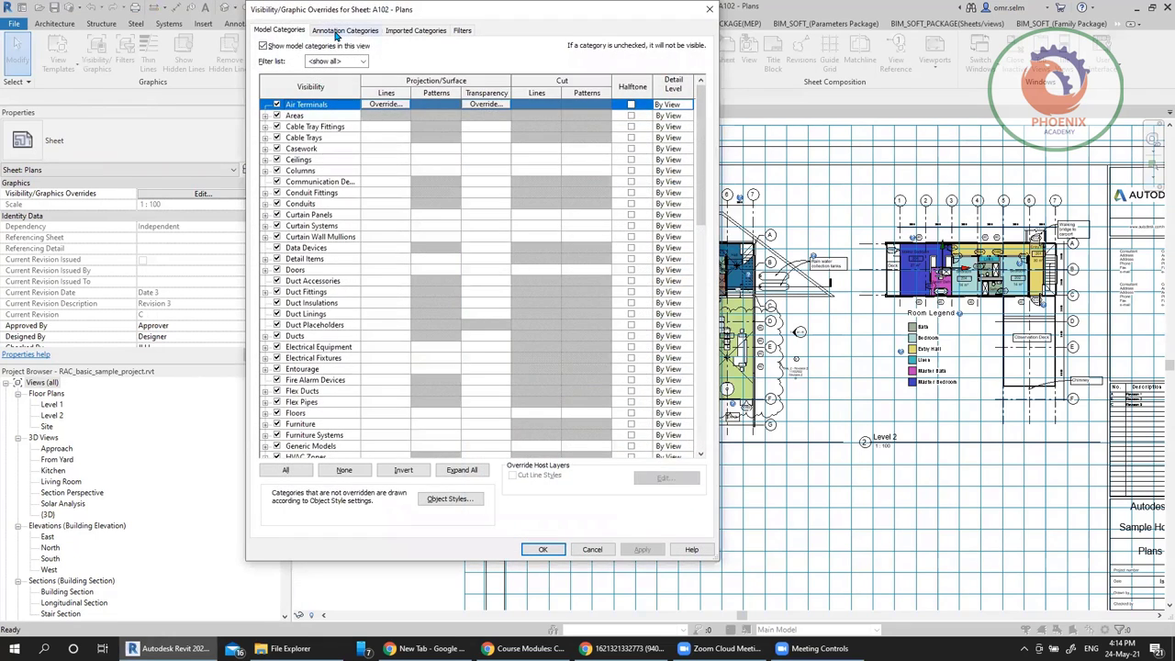
{"action": "left_click", "coordinate": [337, 32]}
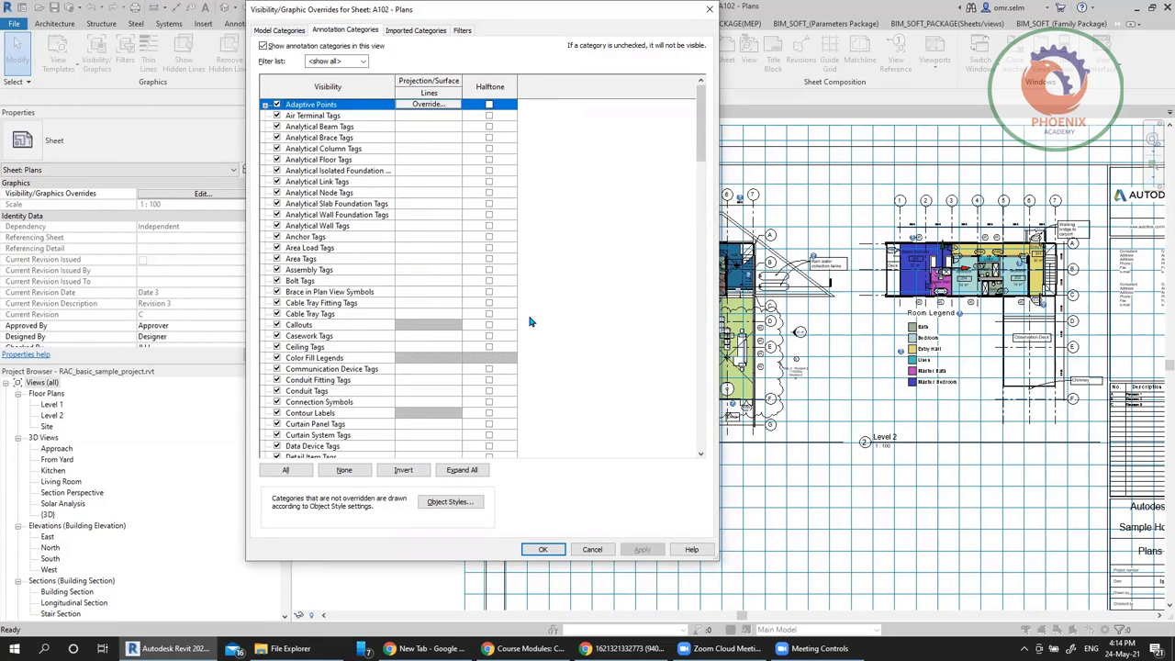
{"action": "key", "text": "g"}
{"action": "left_click", "coordinate": [329, 403]}
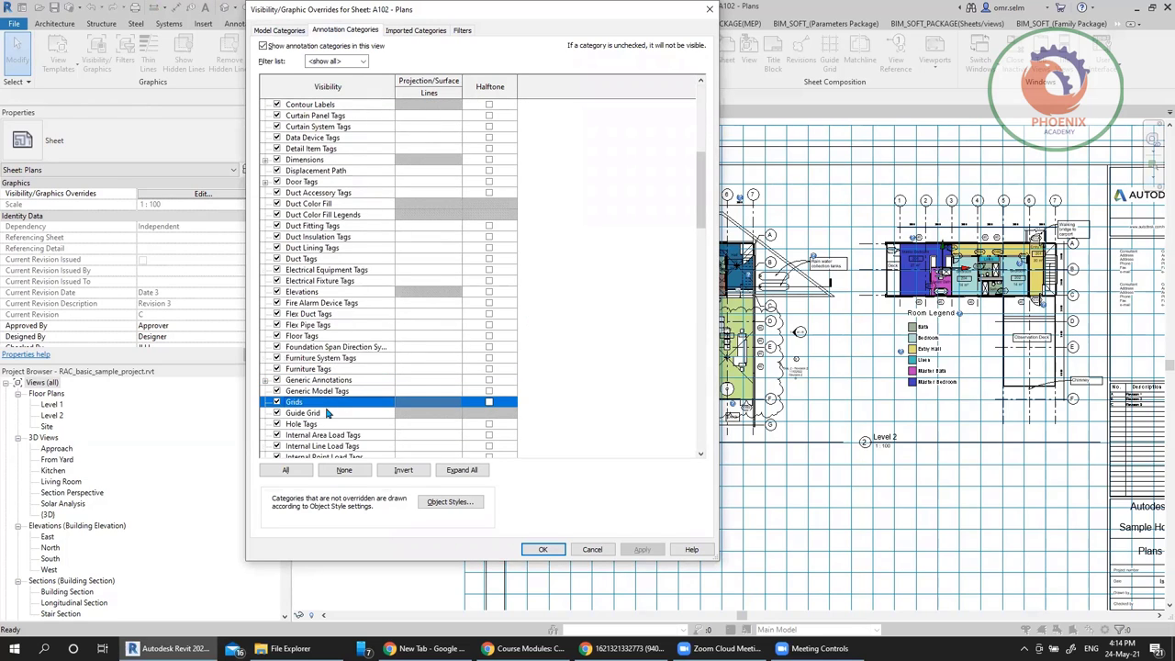
{"action": "left_click", "coordinate": [328, 414]}
{"action": "left_click", "coordinate": [277, 413]}
{"action": "left_click", "coordinate": [533, 549]}
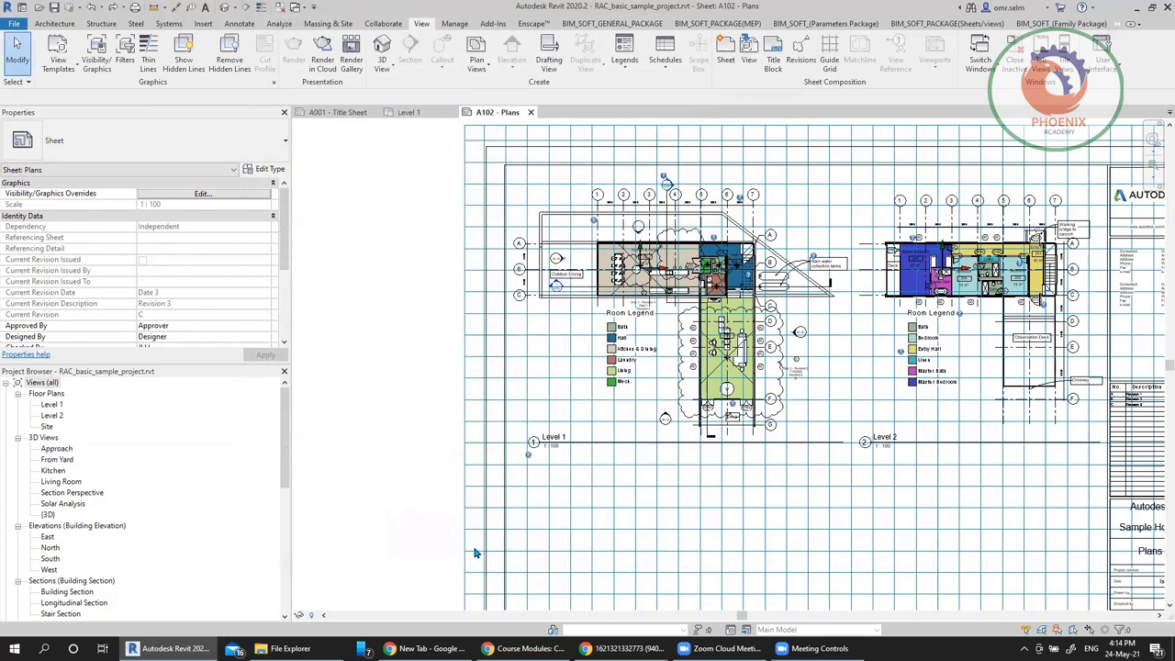
{"action": "key", "text": "ctrl+z"}
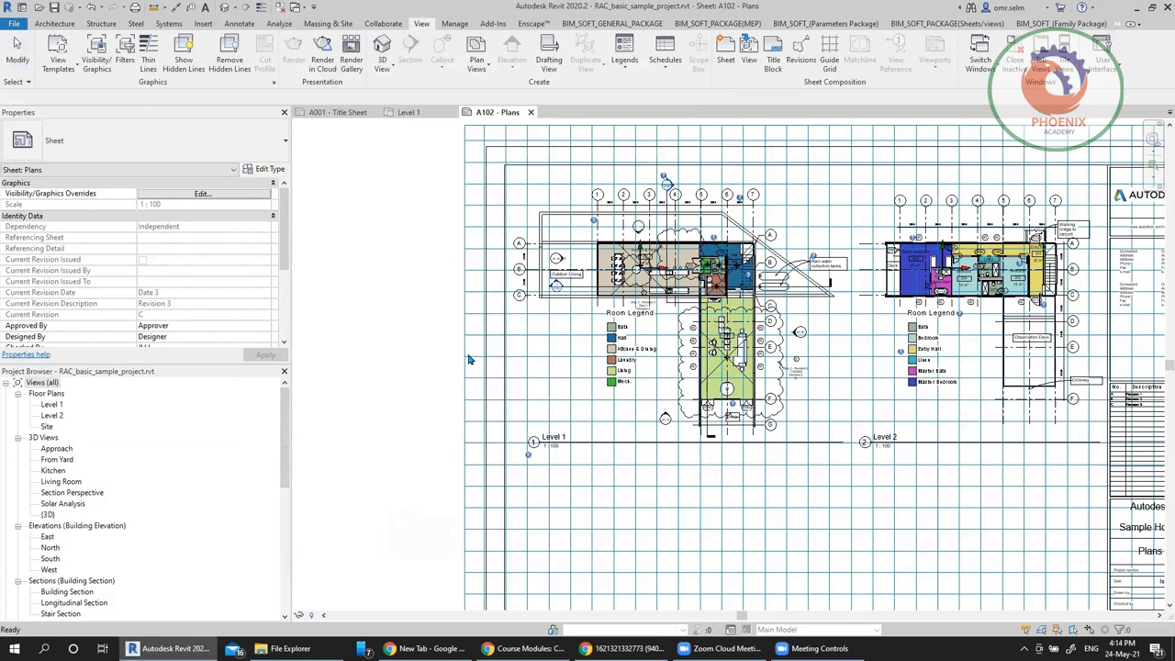
Set the guide spacing of the sheet's guide grid to 50 mm
{"action": "left_click", "coordinate": [464, 356]}
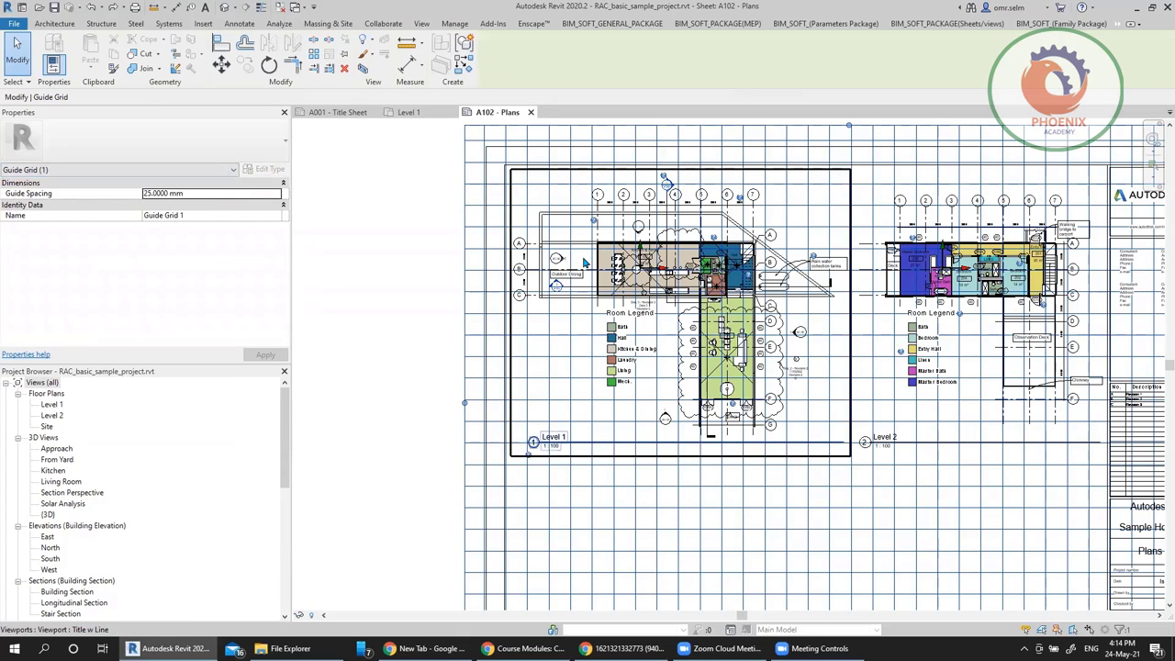
{"action": "left_click", "coordinate": [239, 192]}
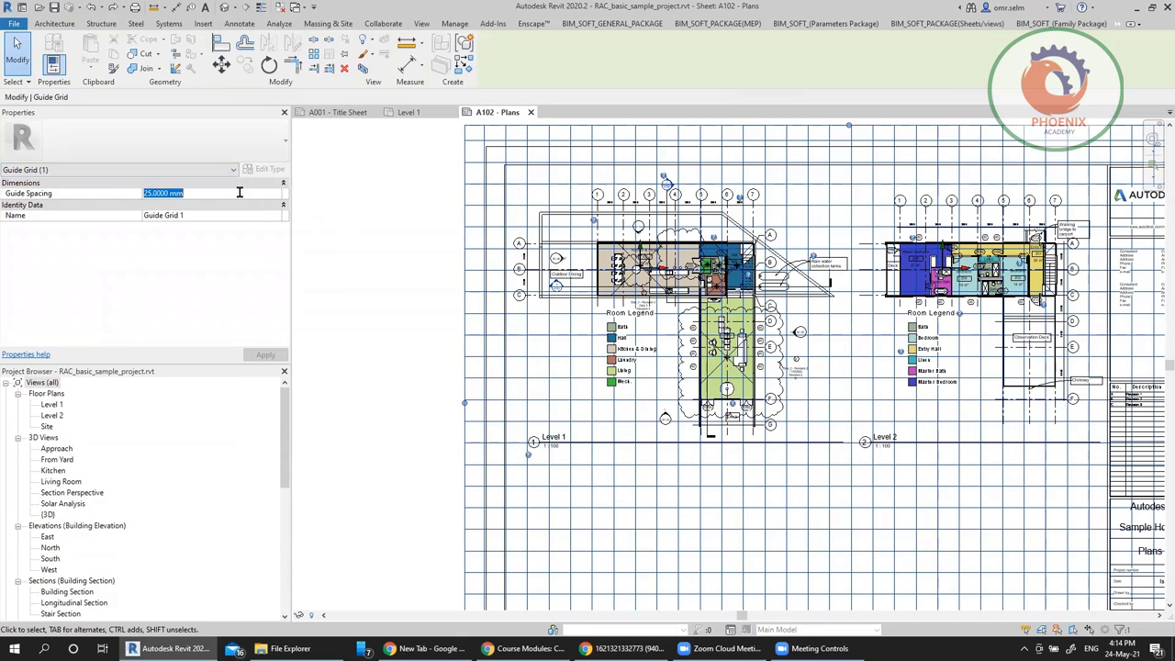
{"action": "type", "text": "50"}
{"action": "key", "text": "Return"}
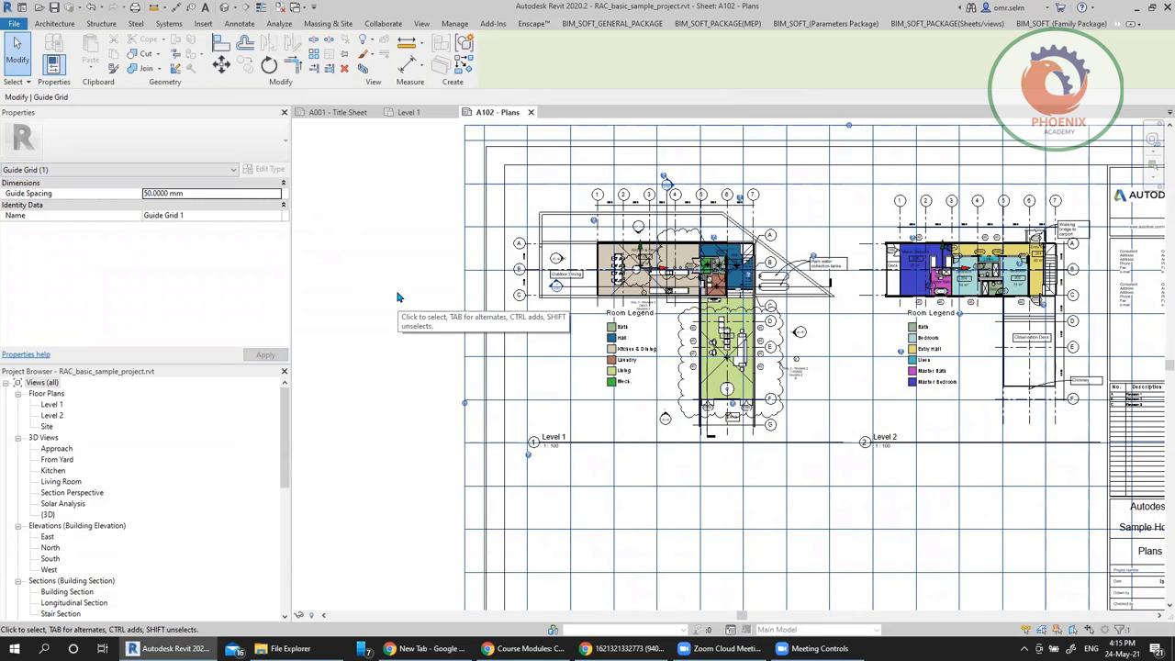
Set the guide spacing of the sheet's guide grid to 20 mm
{"action": "left_click", "coordinate": [213, 194]}
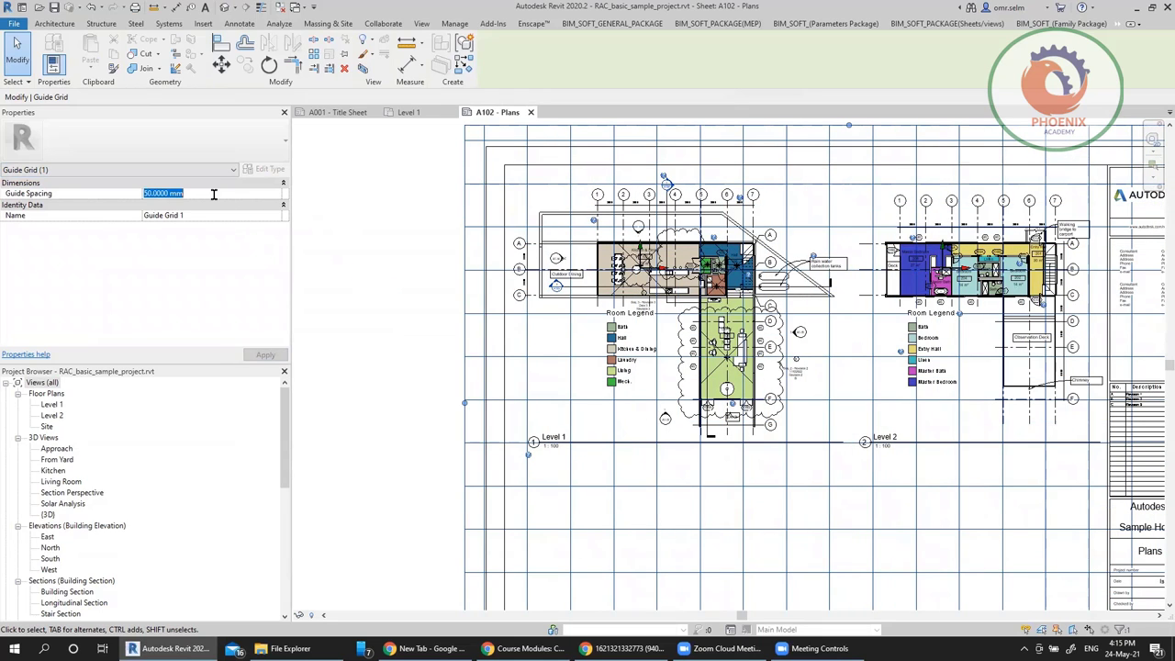
{"action": "type", "text": "20"}
{"action": "key", "text": "Return"}
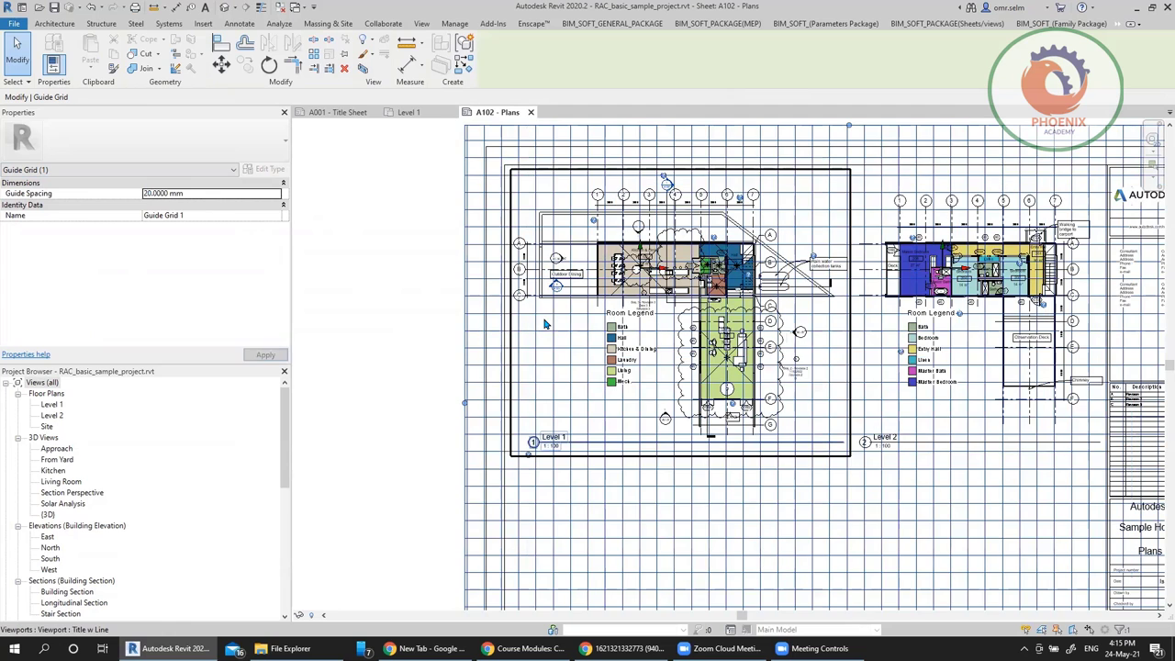
Shrink the guide grid to the title block's inner edge and the lower sheet border, and remove the grid from the sheet
{"action": "scroll", "coordinate": [414, 338], "scroll_direction": "down", "scroll_amount": 2}
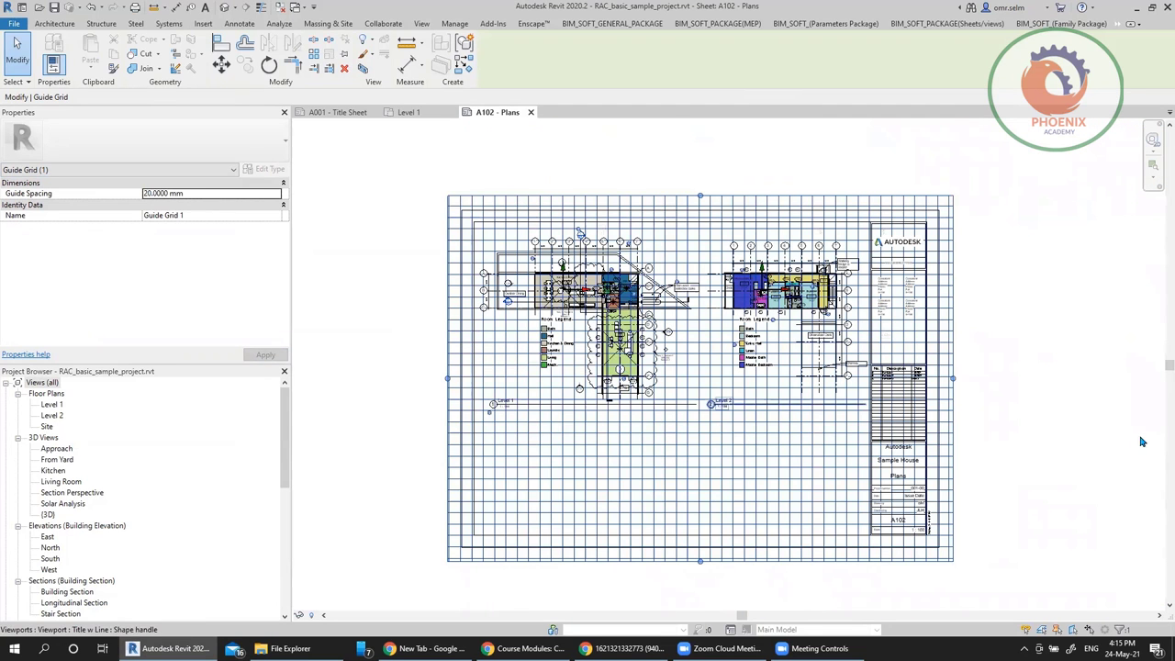
{"action": "left_click_drag", "start_coordinate": [952, 380], "coordinate": [865, 387]}
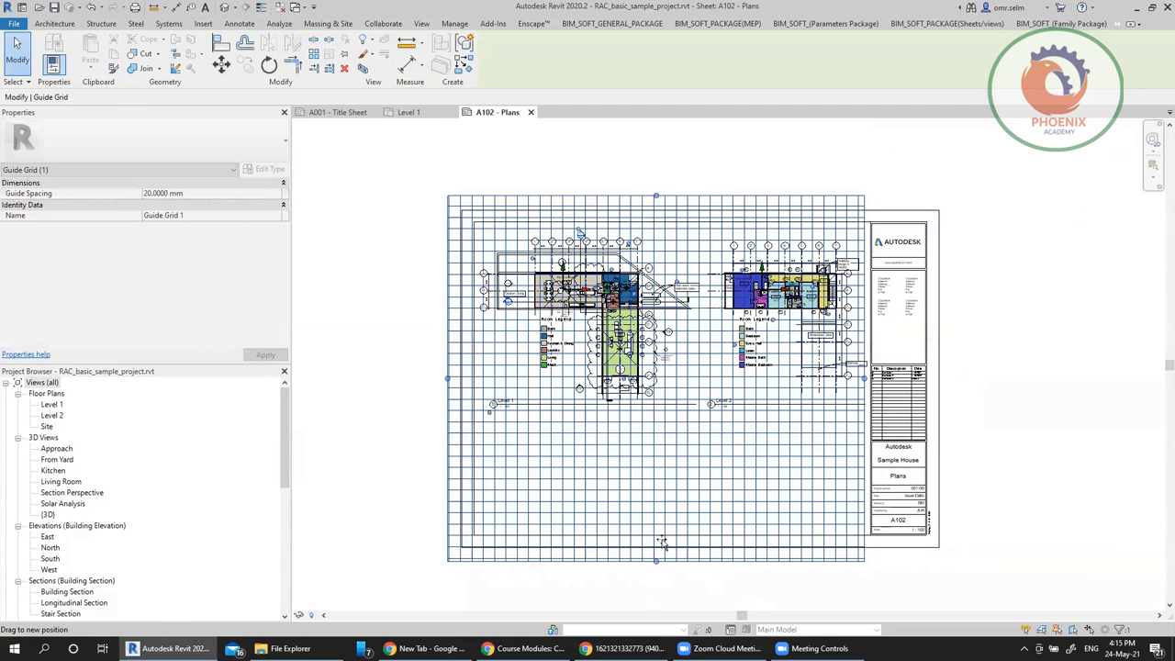
{"action": "left_click_drag", "start_coordinate": [665, 537], "coordinate": [666, 536]}
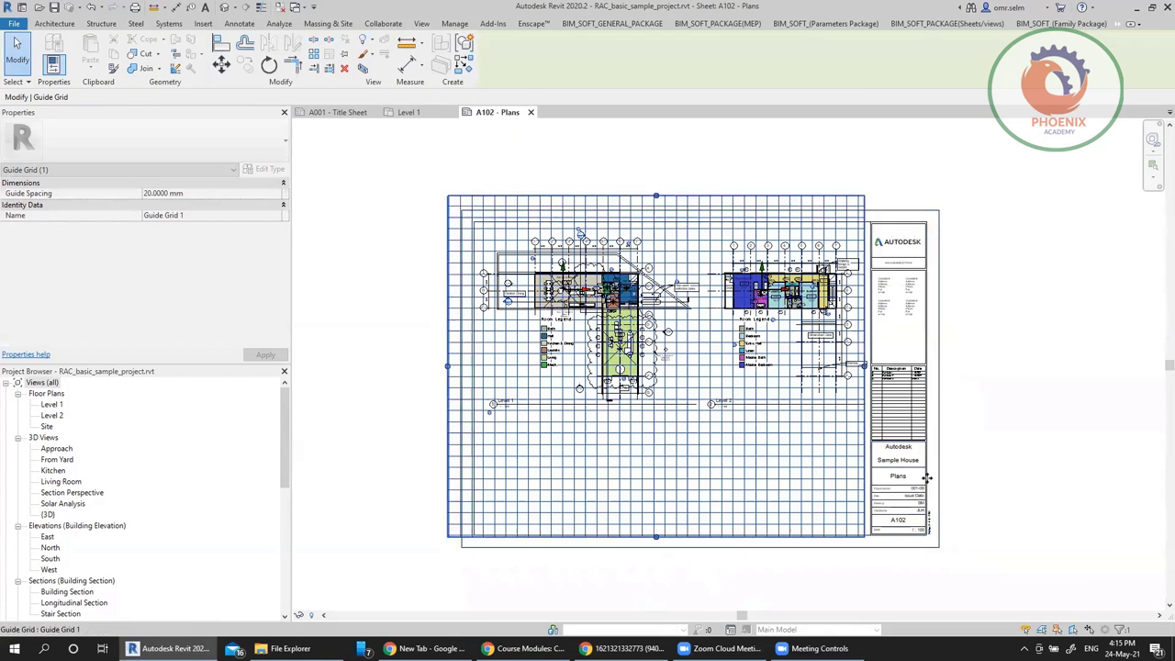
{"action": "left_click", "coordinate": [905, 192]}
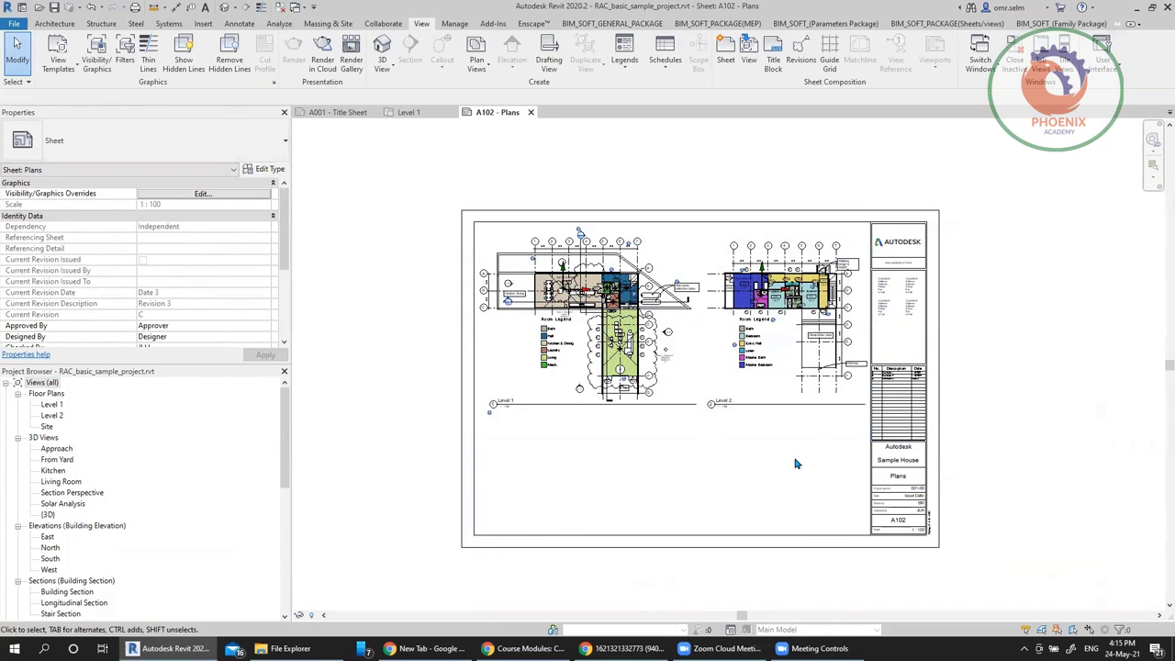
Activate the Level 2 view within the sheet and set its visual style to Shaded
{"action": "scroll", "coordinate": [787, 319], "scroll_direction": "up", "scroll_amount": 3}
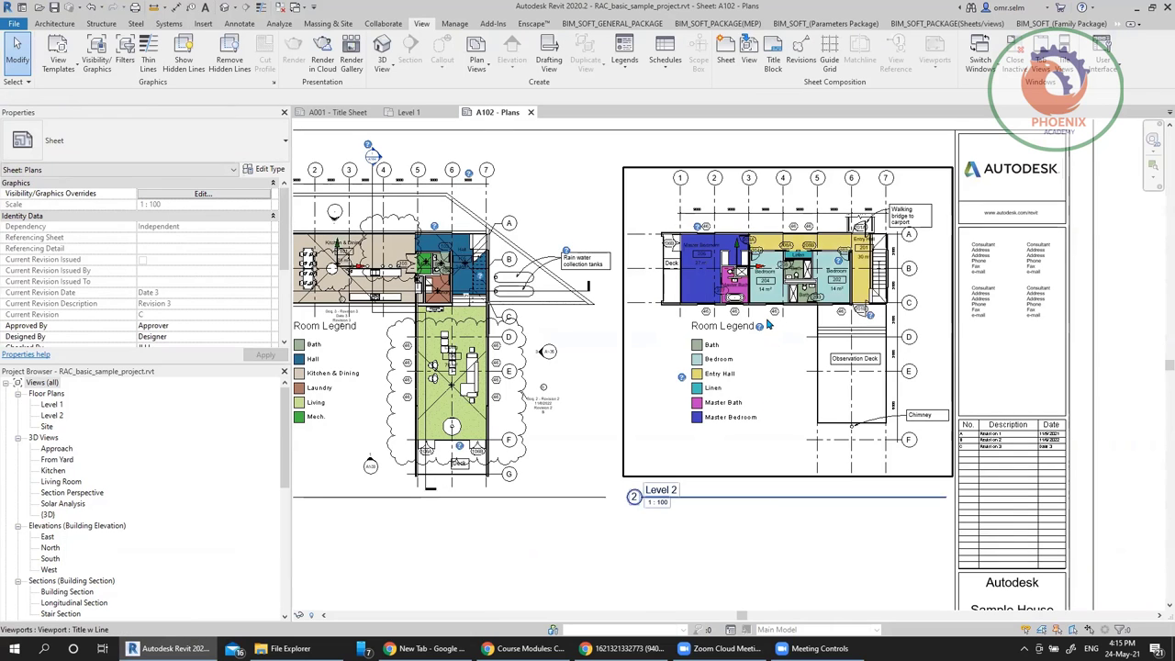
{"action": "left_click", "coordinate": [786, 345]}
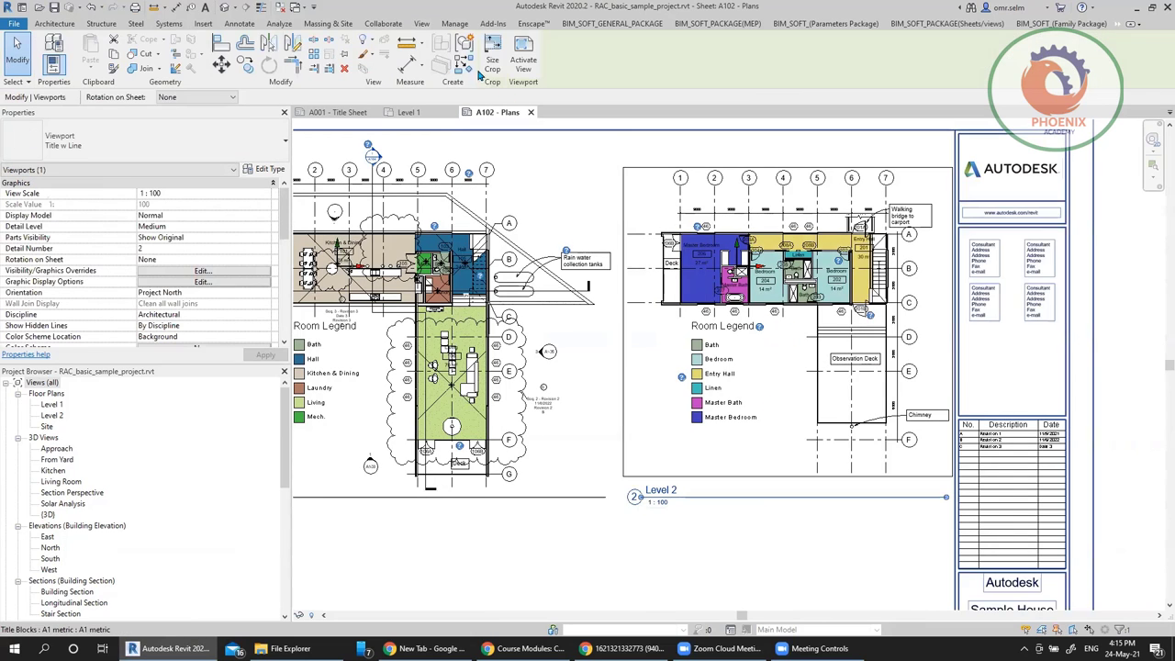
{"action": "left_click", "coordinate": [524, 59]}
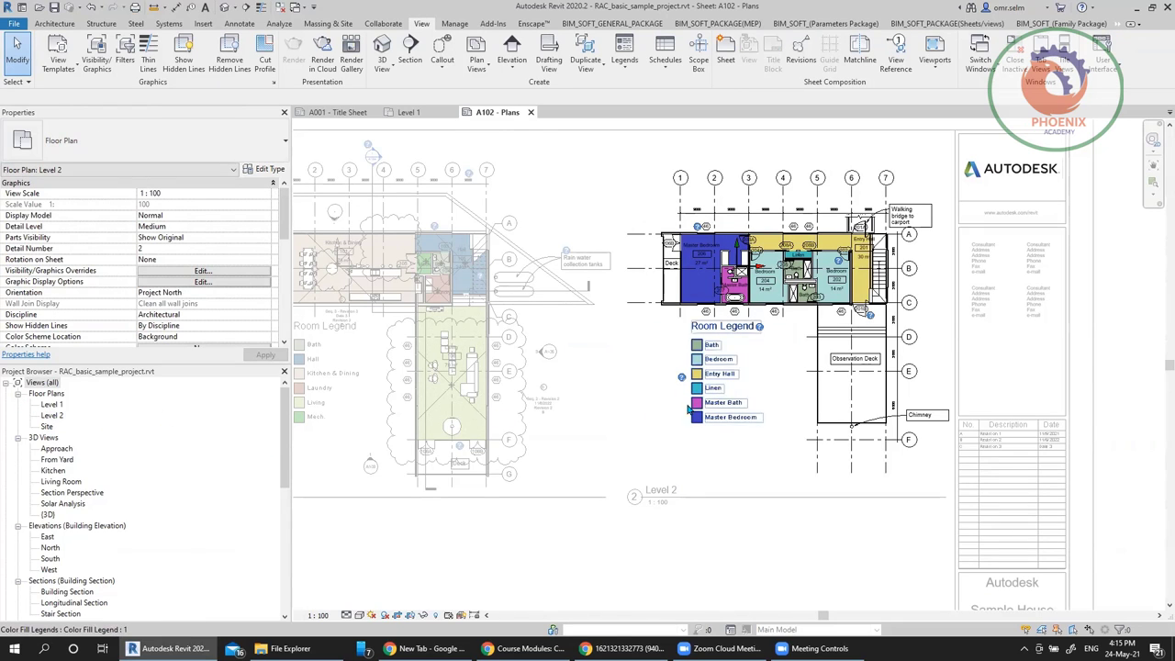
{"action": "left_click", "coordinate": [364, 620]}
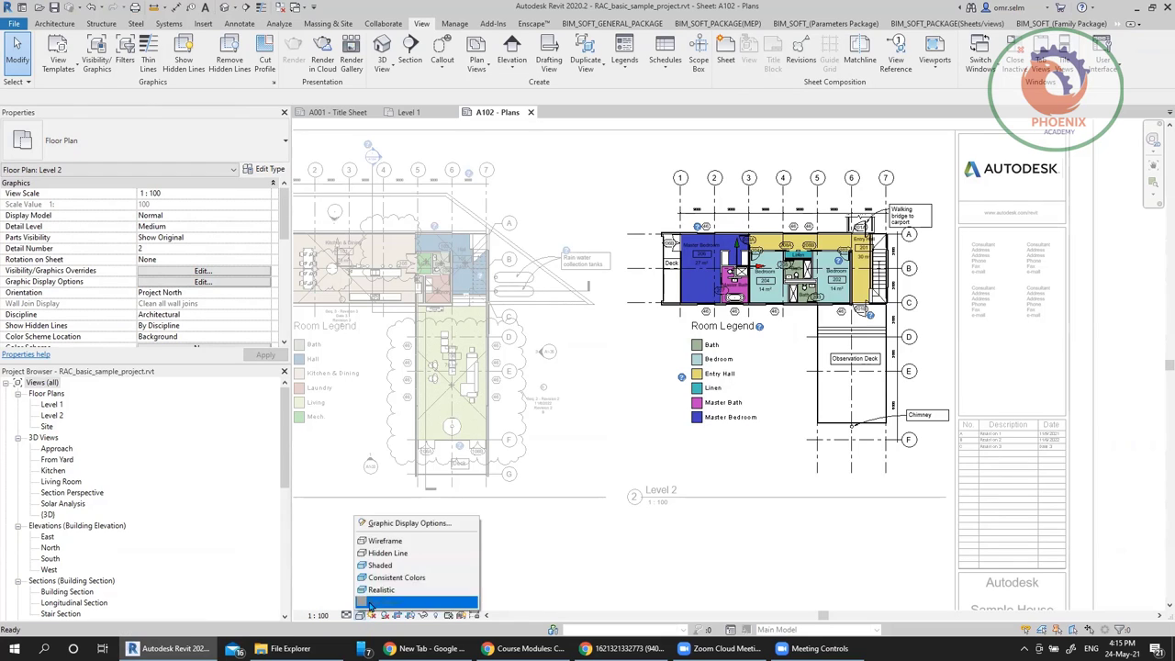
{"action": "left_click", "coordinate": [372, 565]}
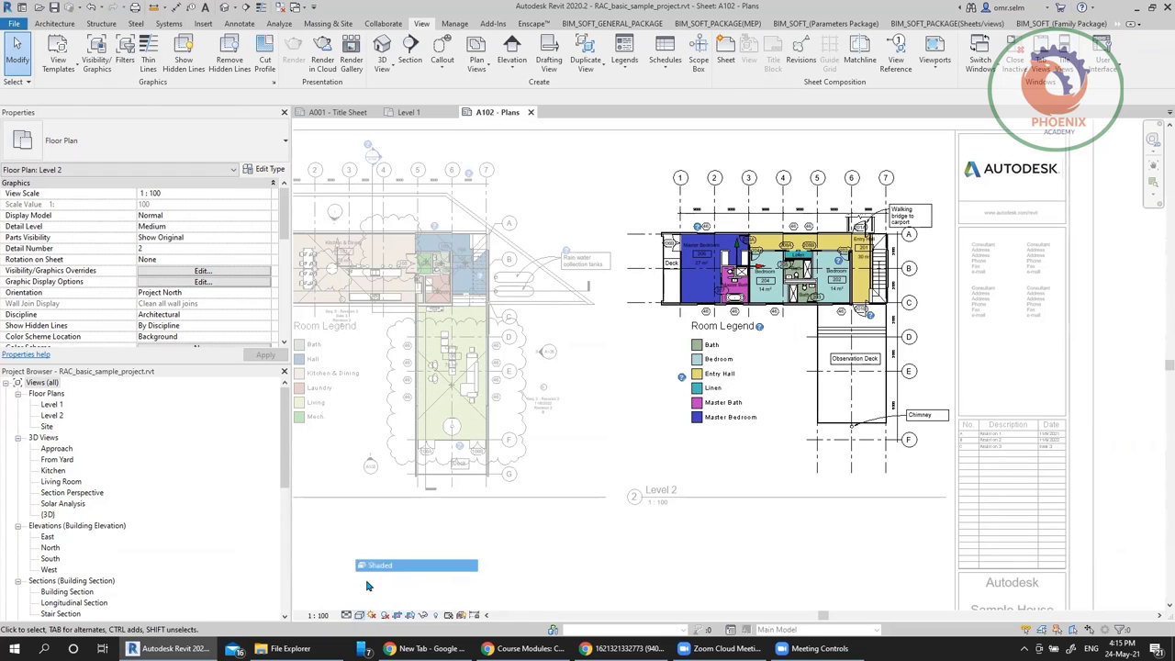
Set the Level 2 view's detail level to Fine, and try a 1:50 view scale, undoing the scale change
{"action": "left_click", "coordinate": [319, 616]}
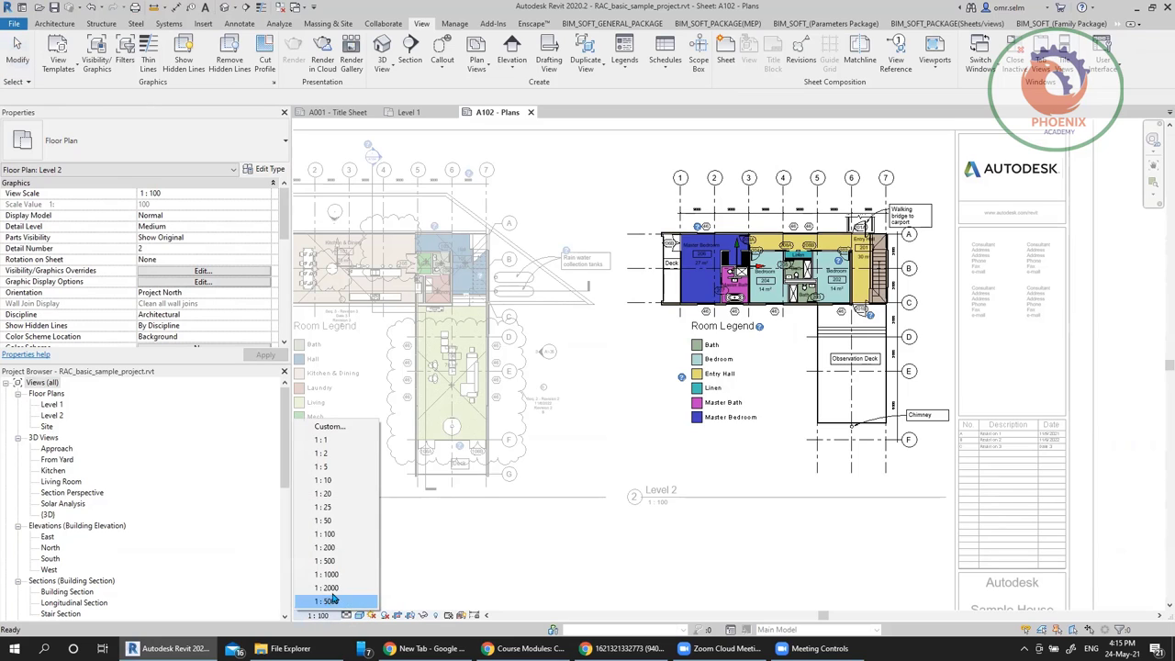
{"action": "left_click", "coordinate": [341, 520]}
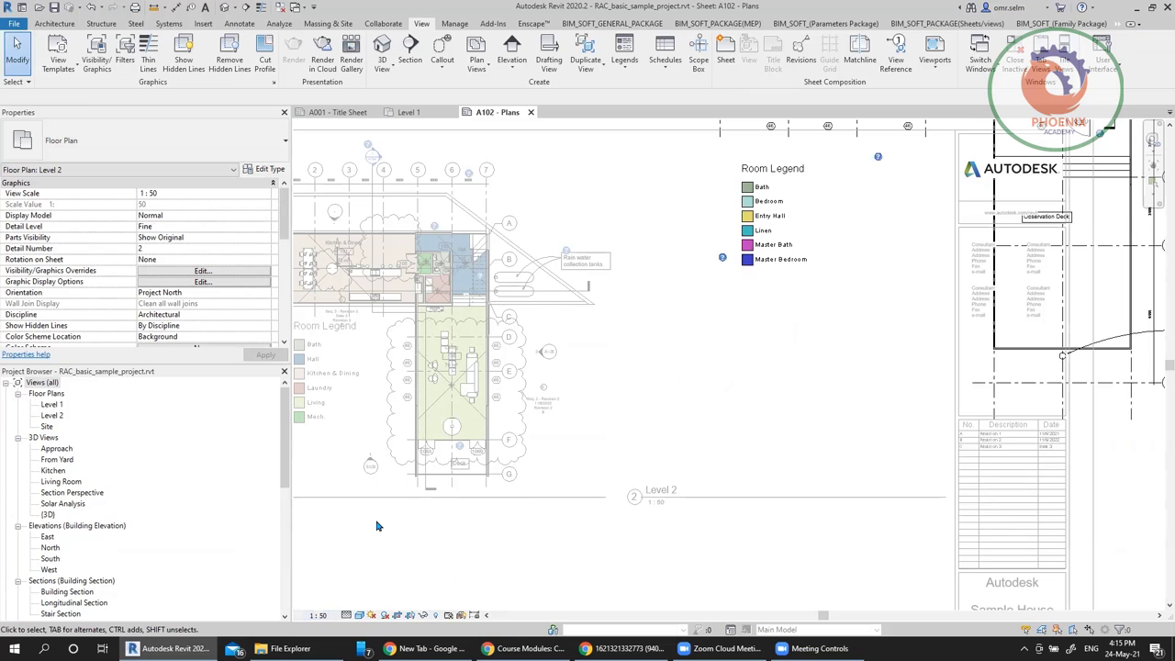
{"action": "scroll", "coordinate": [376, 526], "scroll_direction": "down", "scroll_amount": 2}
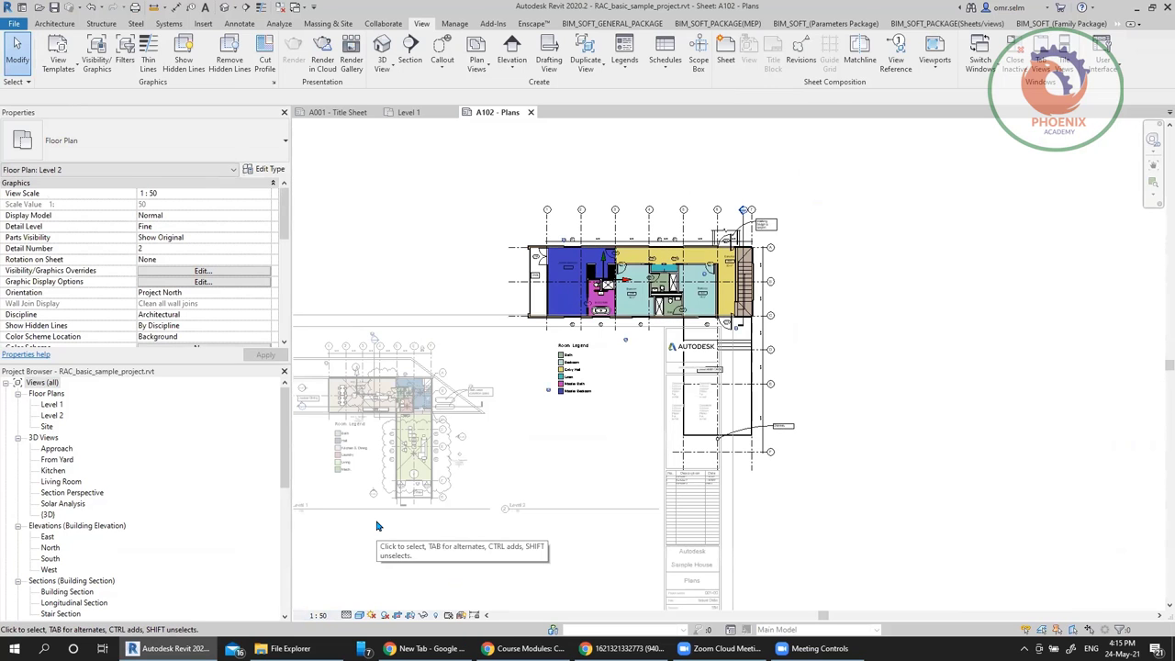
{"action": "key", "text": "ctrl+z"}
{"action": "scroll", "coordinate": [397, 559], "scroll_direction": "up", "scroll_amount": 2}
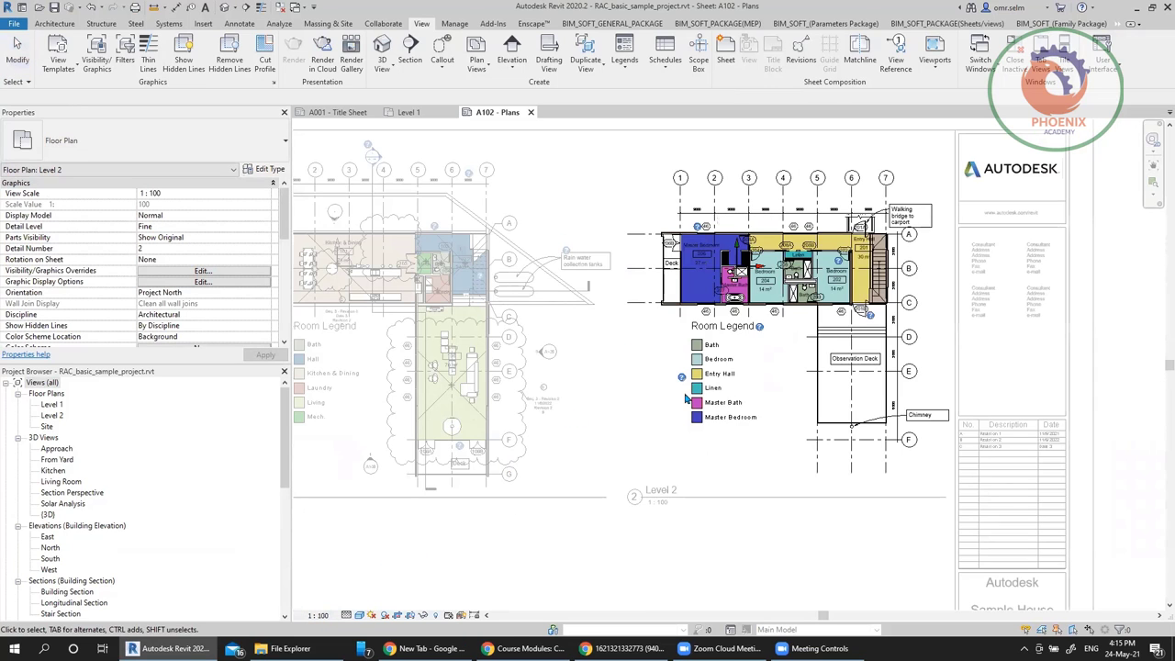
Deactivate the Level 2 view, then move its view title up beneath the room legend and shorten the title line
{"action": "right_click", "coordinate": [662, 352]}
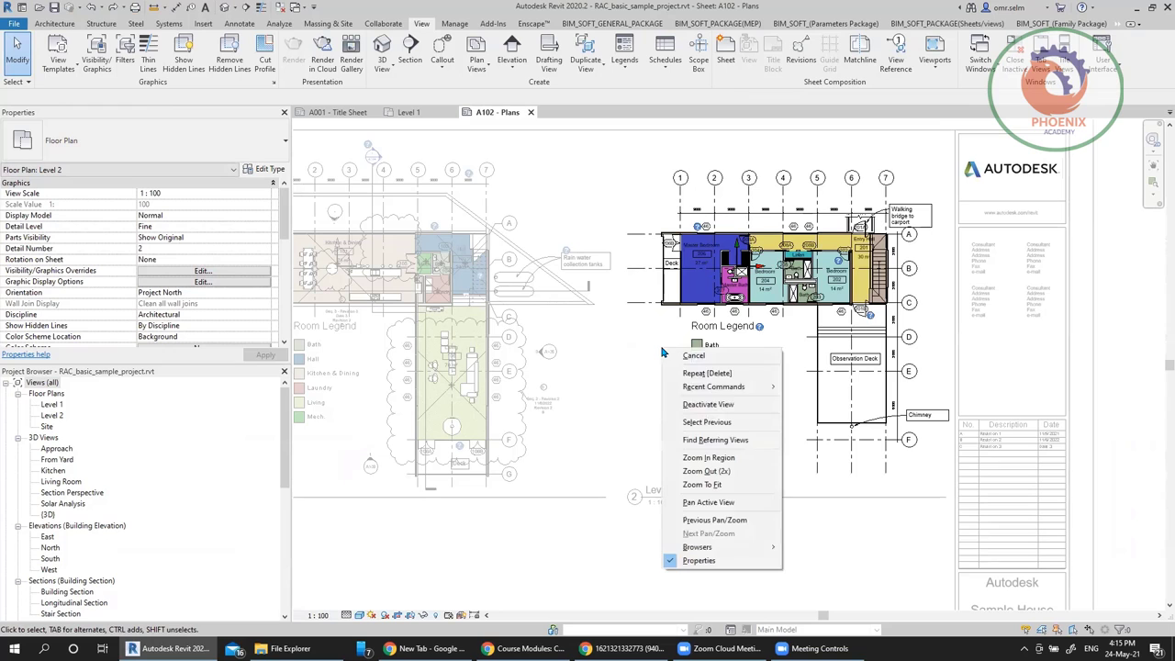
{"action": "left_click", "coordinate": [707, 405]}
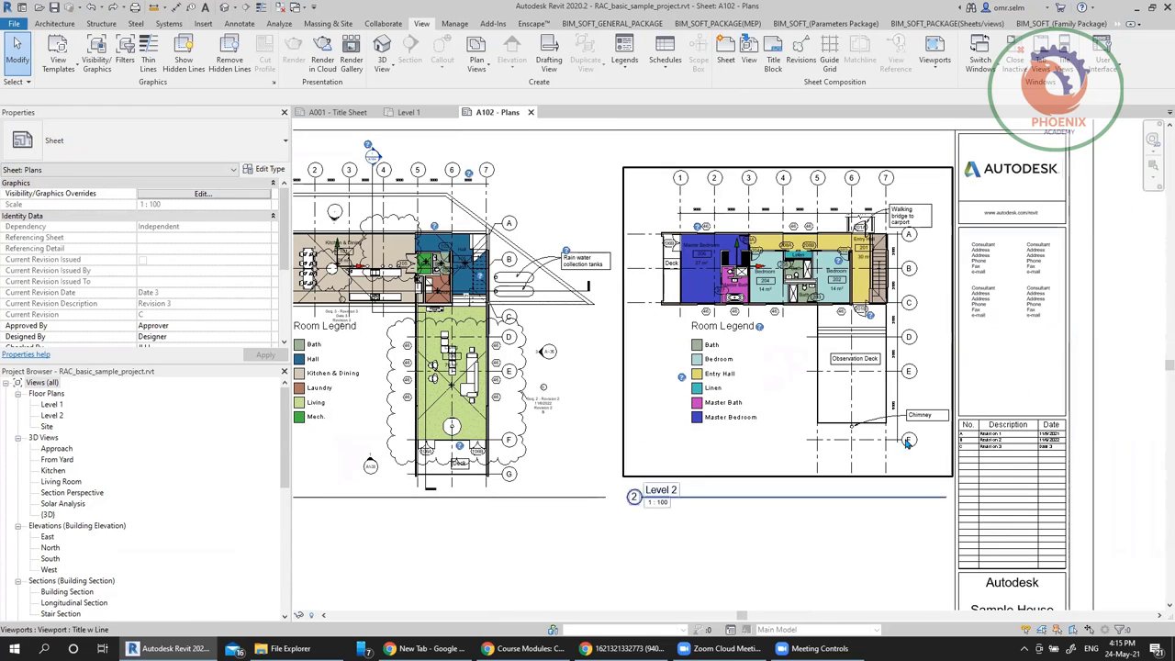
{"action": "left_click", "coordinate": [778, 504]}
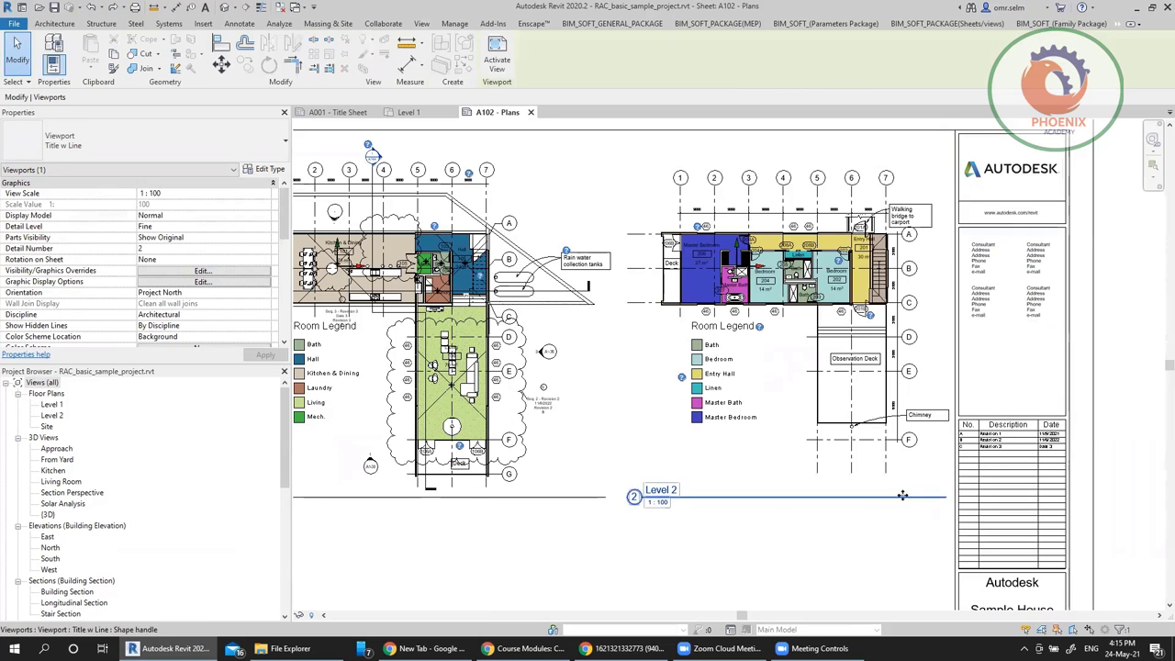
{"action": "left_click_drag", "start_coordinate": [777, 466], "coordinate": [803, 421]}
{"action": "left_click", "coordinate": [1106, 364]}
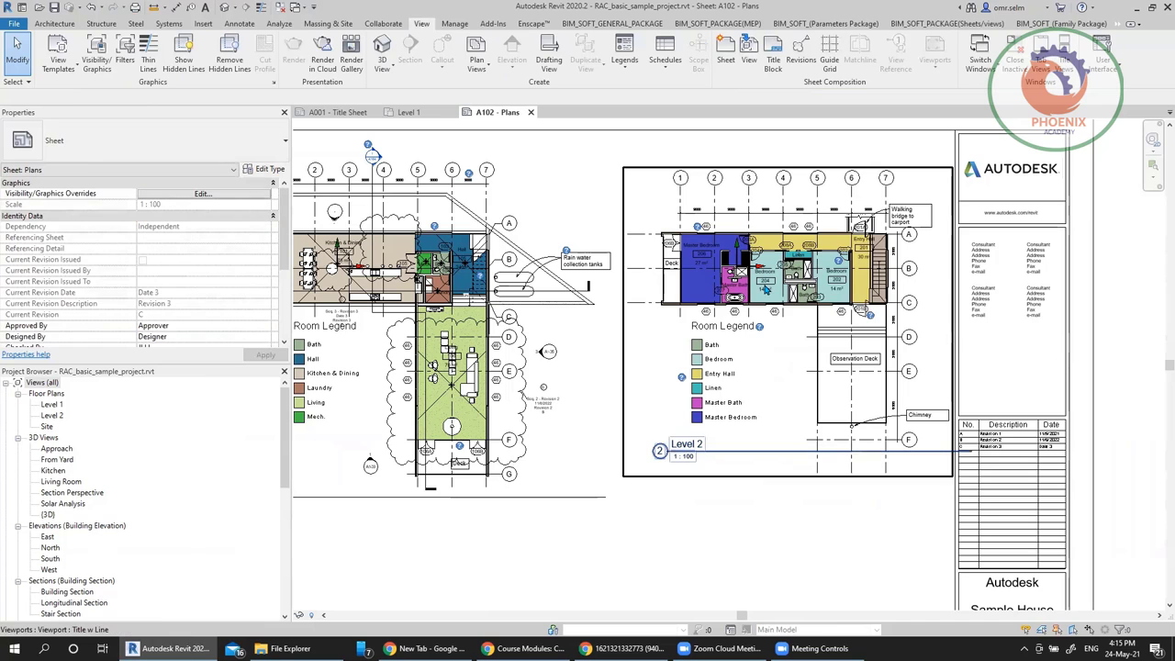
{"action": "left_click", "coordinate": [776, 313]}
{"action": "left_click_drag", "start_coordinate": [971, 451], "coordinate": [793, 450]}
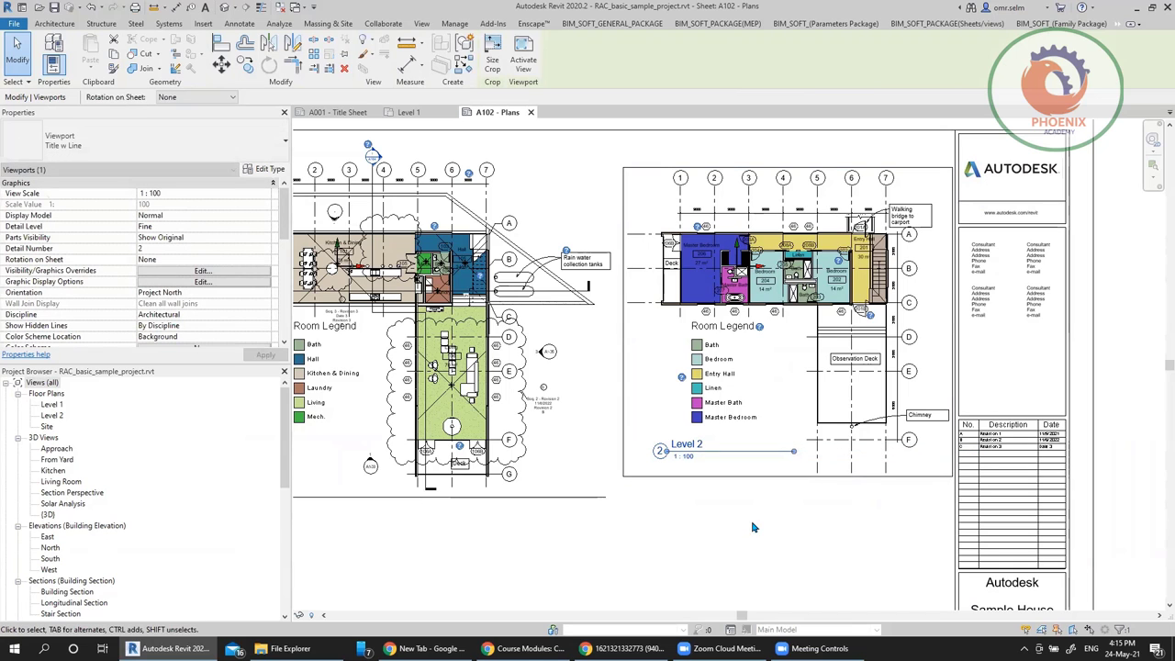
Check which title family the Level 2 viewport's type uses and copy the family's name without changing the type
{"action": "left_click", "coordinate": [279, 176]}
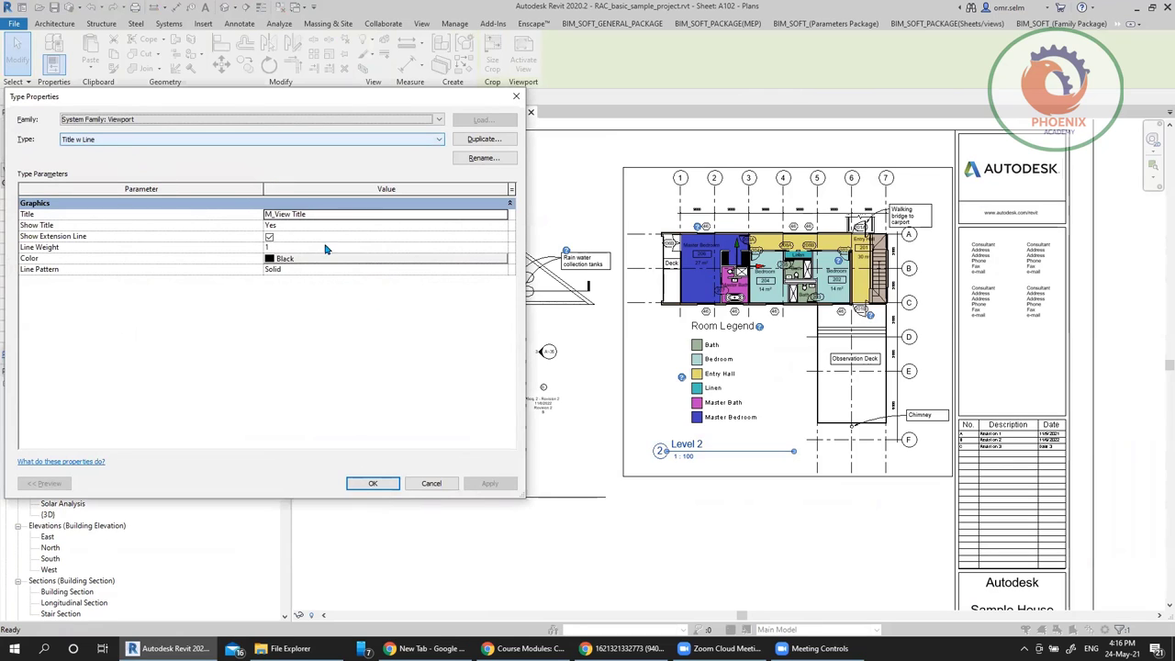
{"action": "left_click", "coordinate": [501, 216]}
{"action": "left_click", "coordinate": [503, 218]}
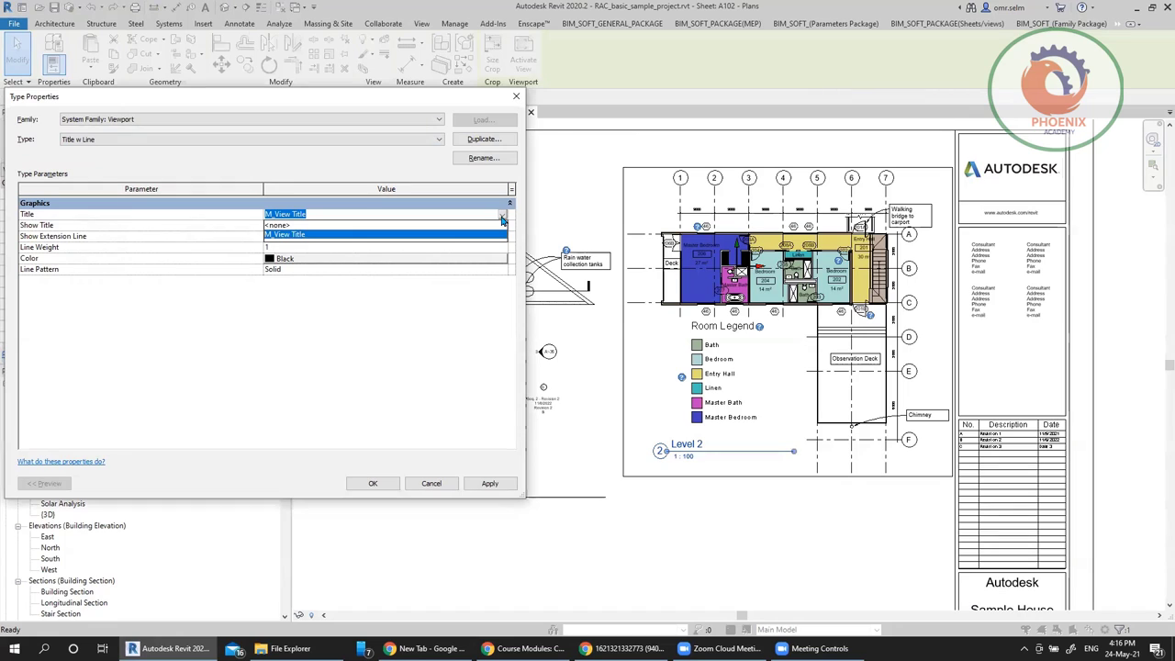
{"action": "left_click", "coordinate": [501, 219]}
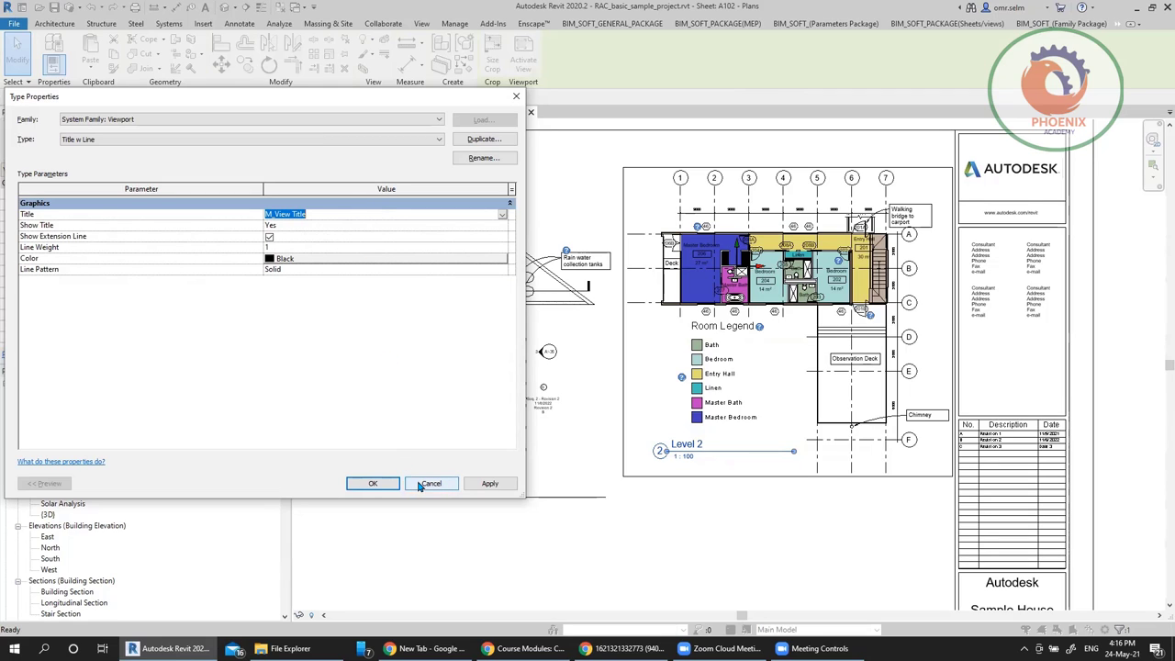
{"action": "left_click_drag", "start_coordinate": [320, 215], "coordinate": [240, 217]}
{"action": "left_click", "coordinate": [430, 482]}
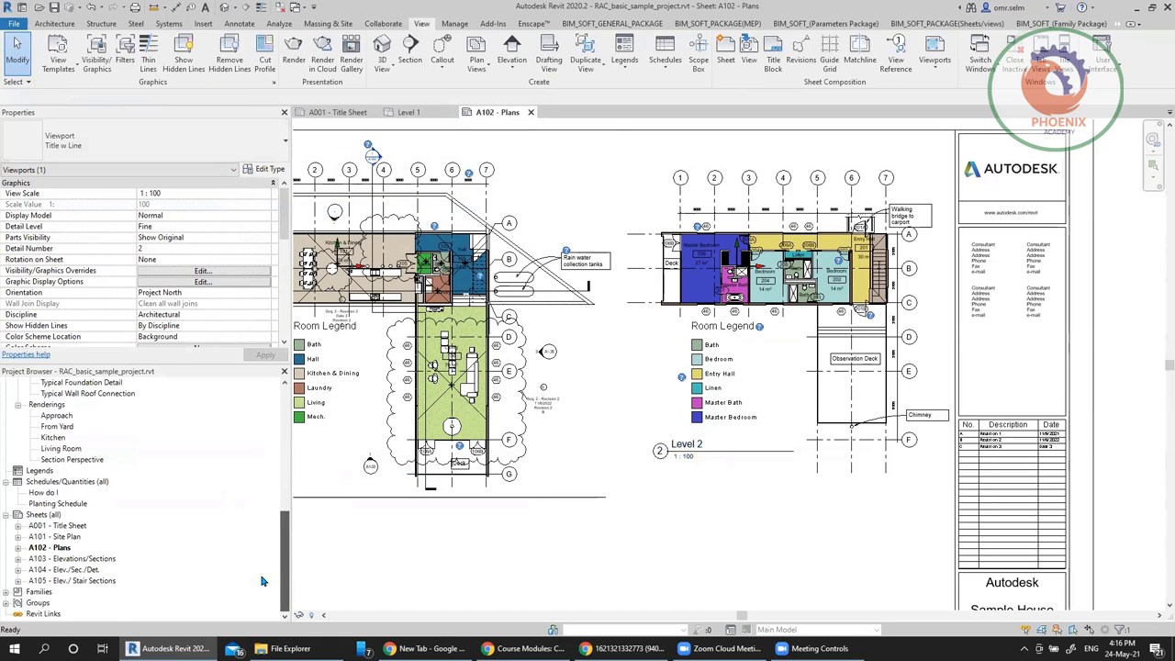
Search the project's families for M_View Title and open that annotation family for editing
{"action": "left_click", "coordinate": [262, 580]}
{"action": "double_click", "coordinate": [39, 592]}
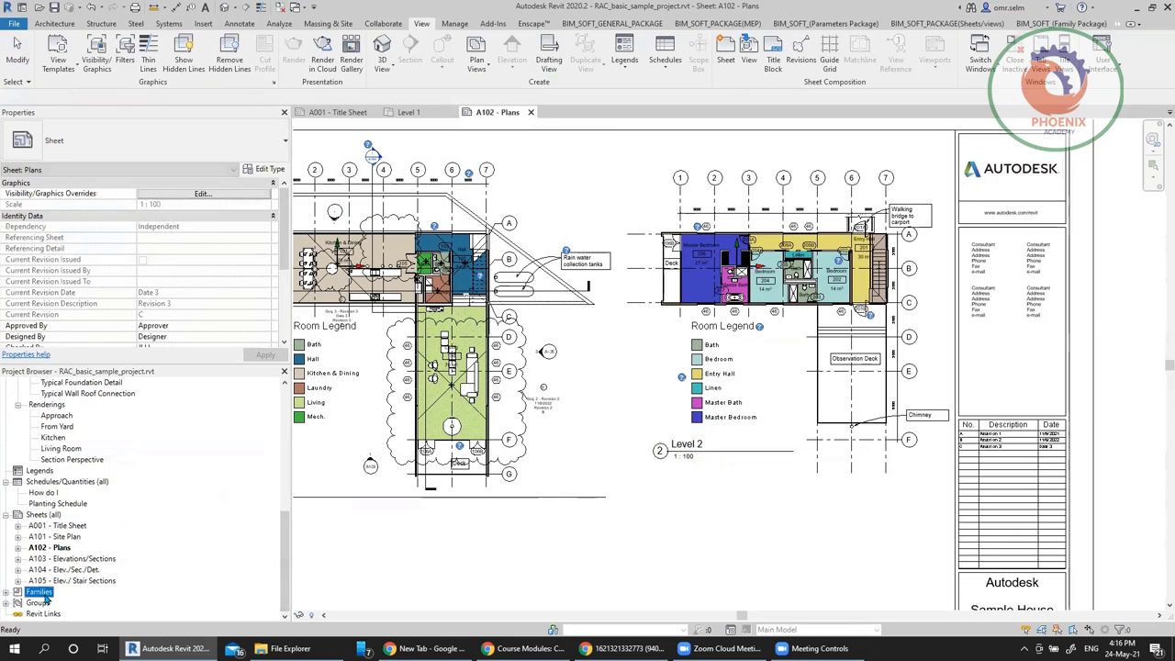
{"action": "left_click", "coordinate": [50, 394]}
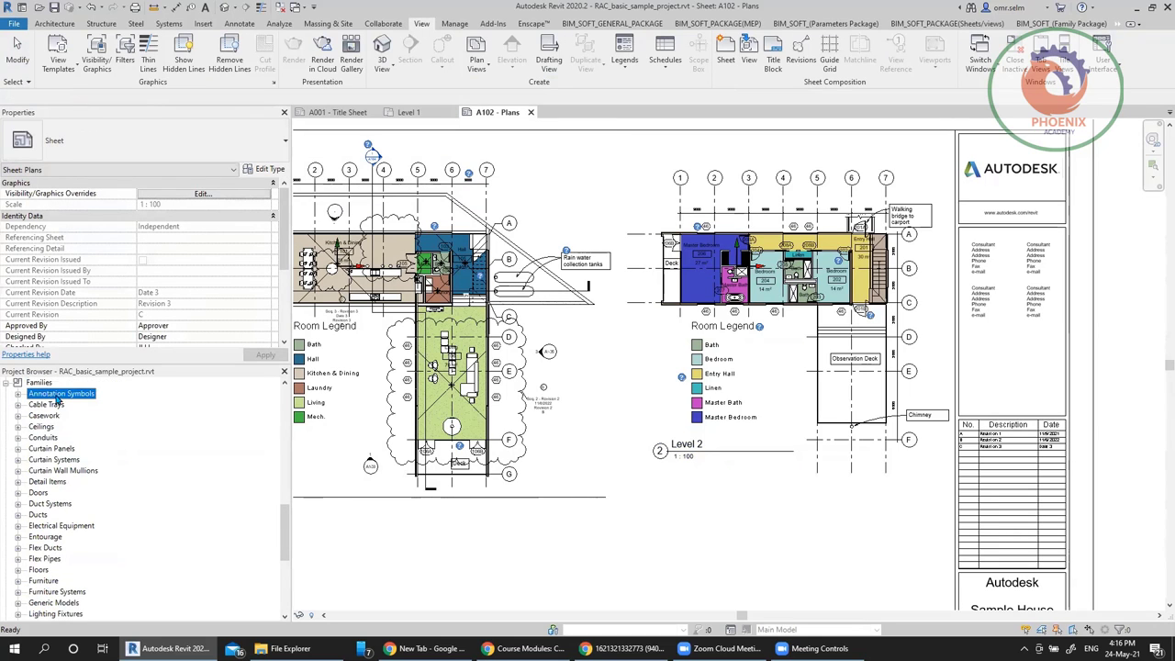
{"action": "right_click", "coordinate": [52, 382]}
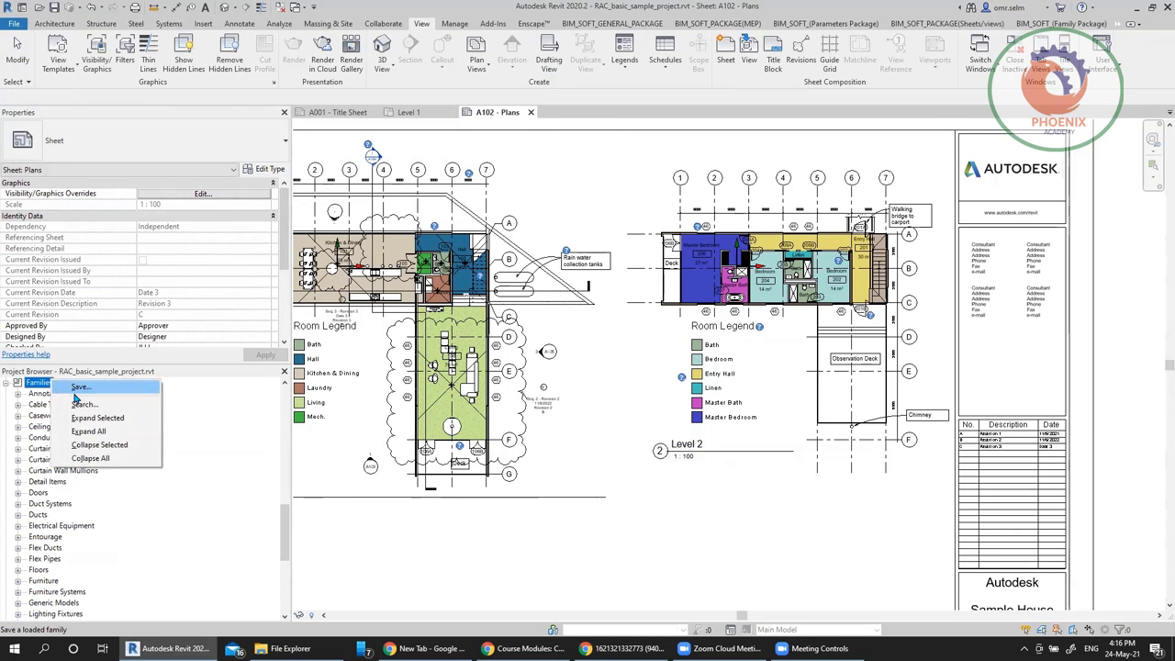
{"action": "left_click", "coordinate": [83, 404]}
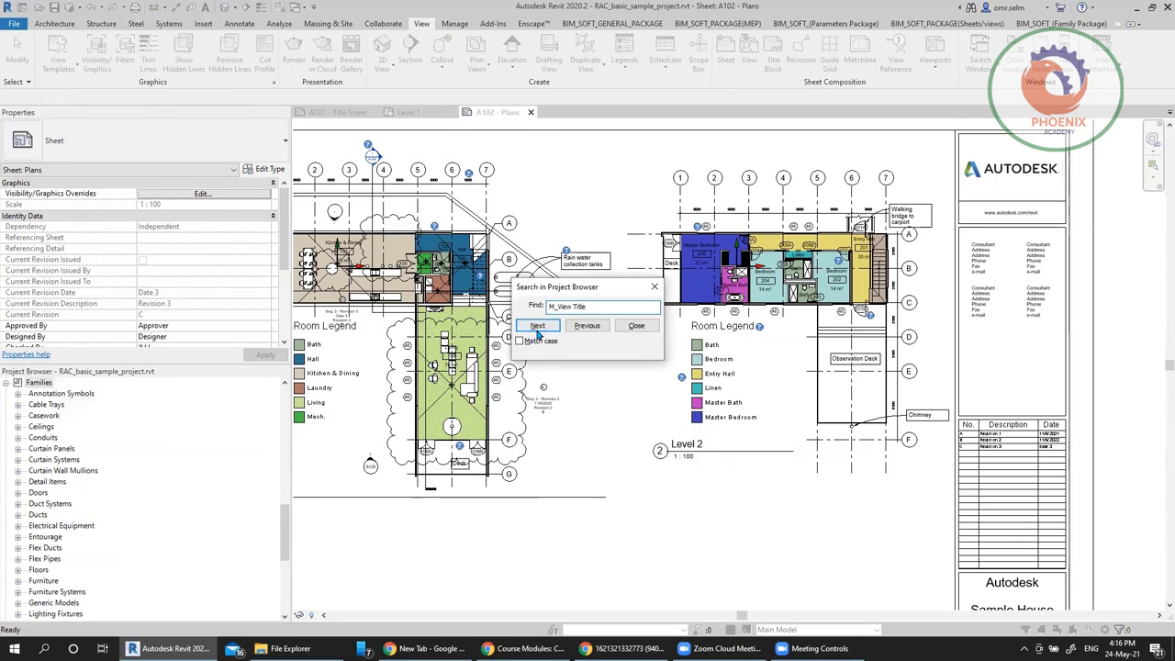
{"action": "left_click", "coordinate": [537, 326]}
{"action": "key", "text": "Escape"}
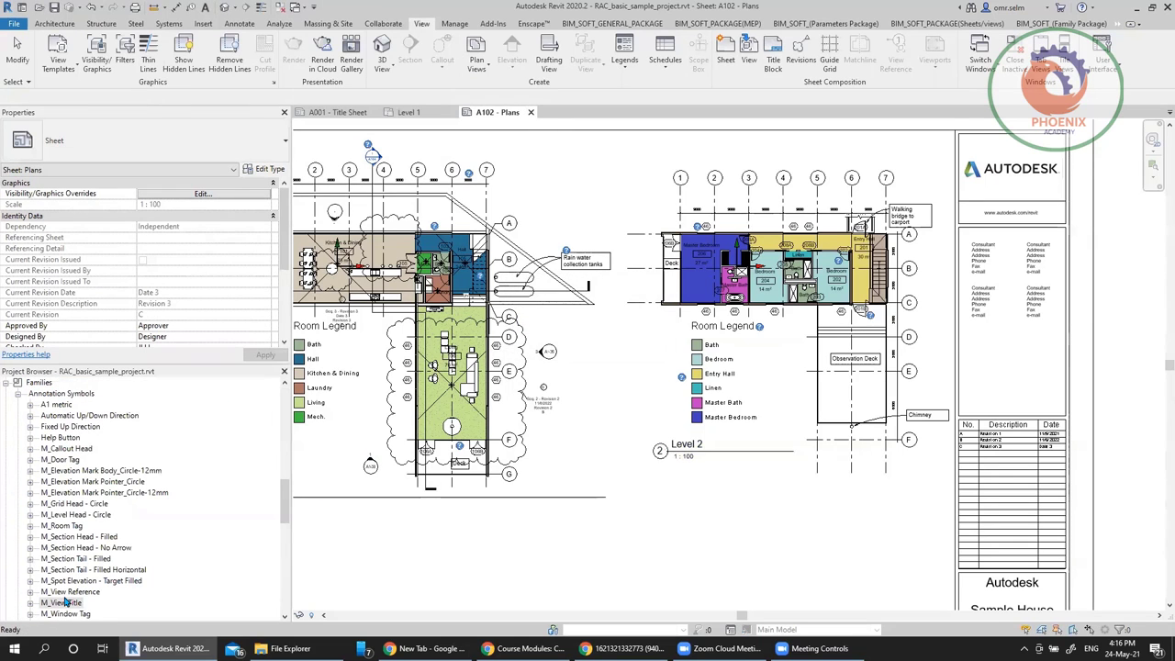
{"action": "double_click", "coordinate": [71, 603]}
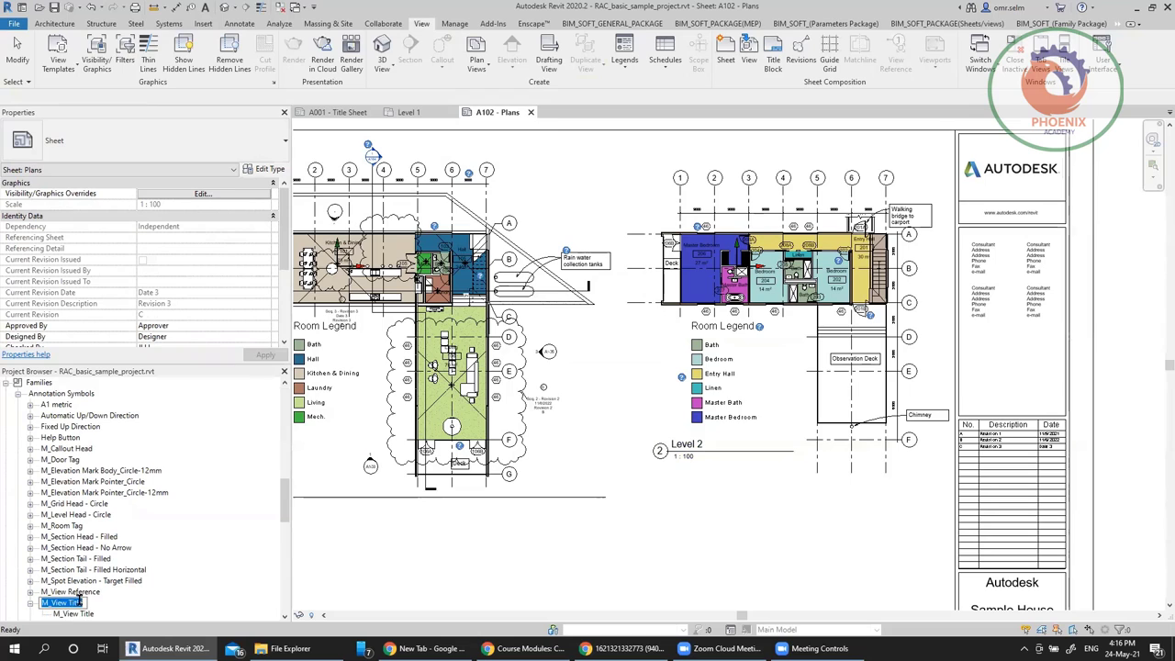
{"action": "right_click", "coordinate": [48, 604]}
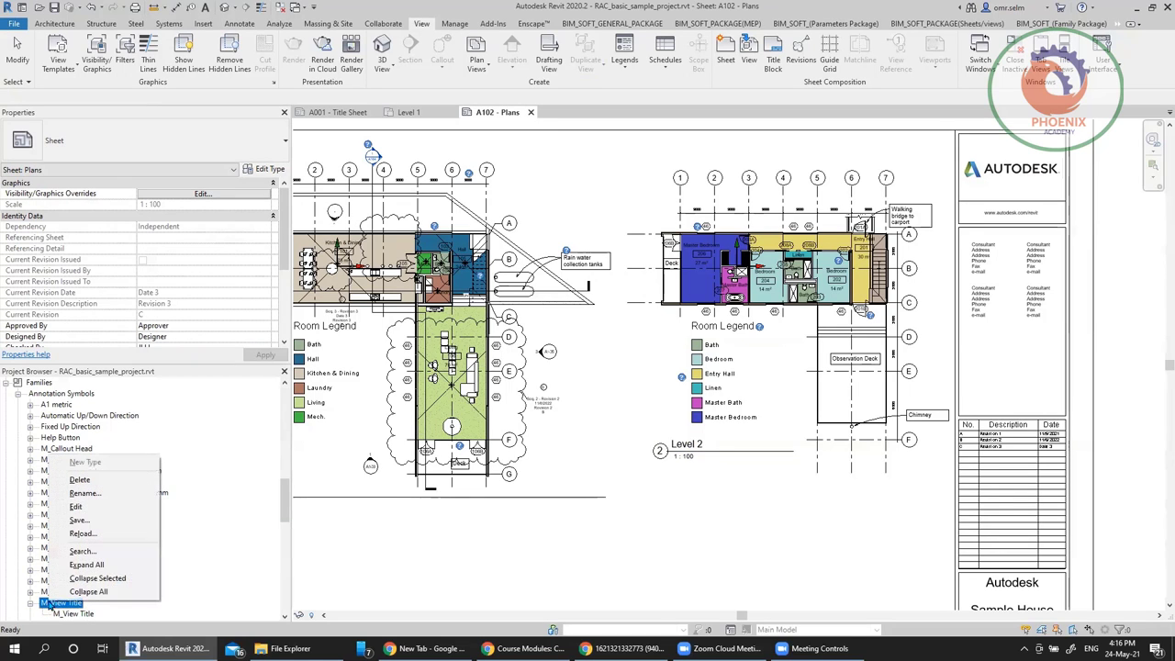
{"action": "left_click", "coordinate": [135, 506]}
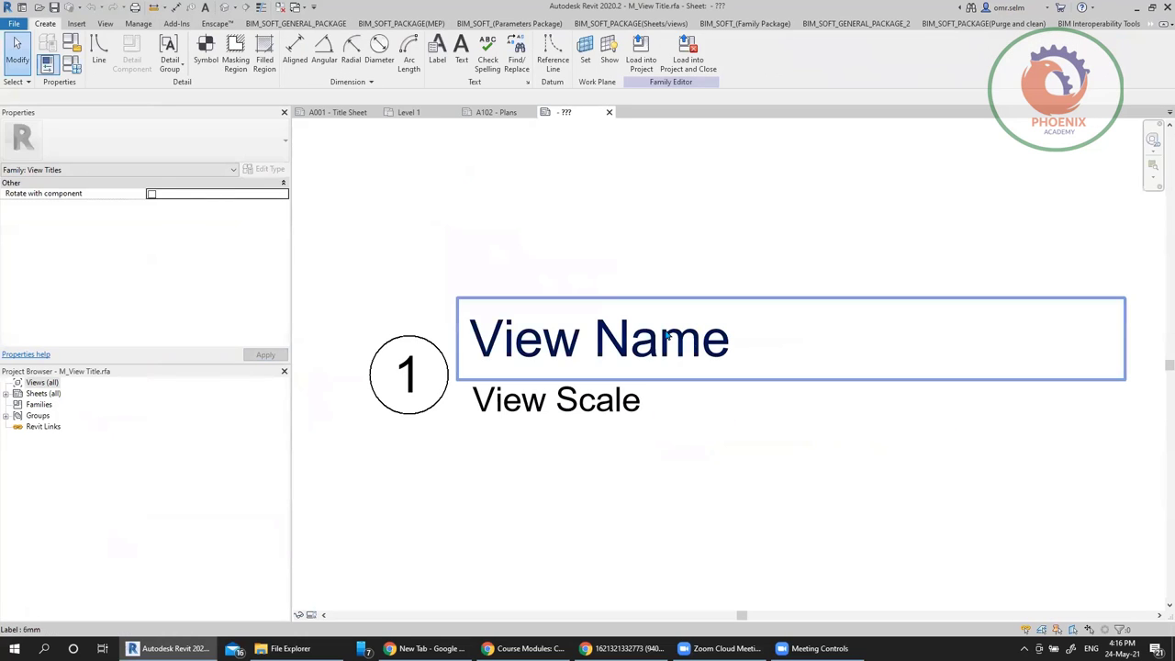
Delete both arcs of the circle around the detail number in the view title family
{"action": "left_click", "coordinate": [660, 335]}
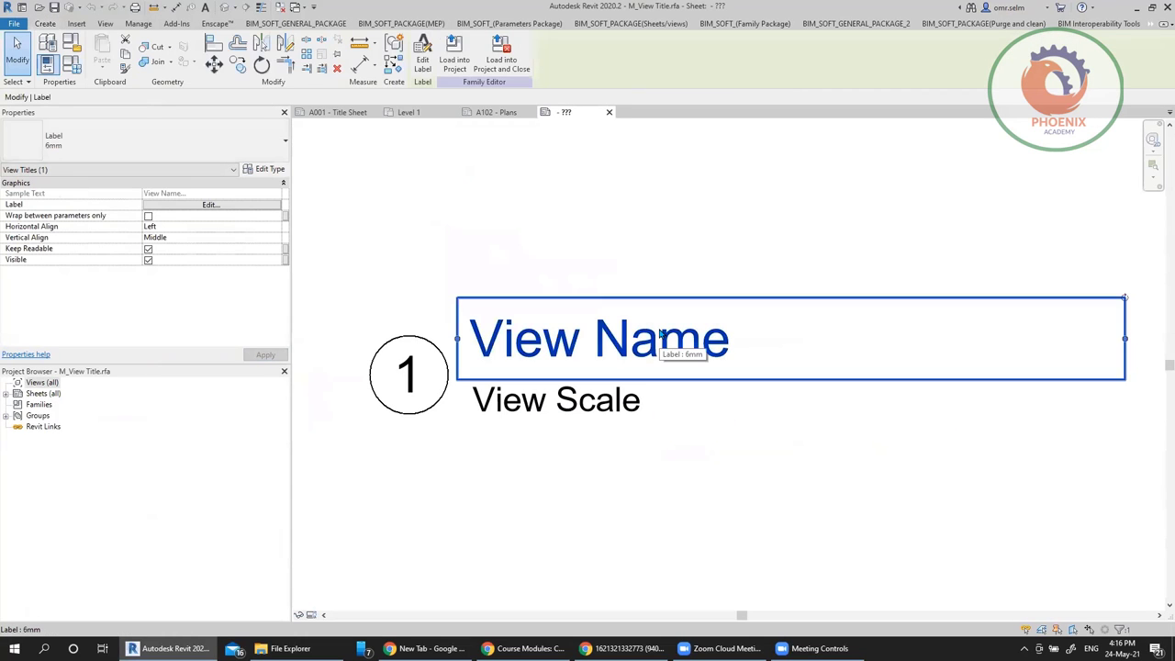
{"action": "left_click", "coordinate": [609, 420]}
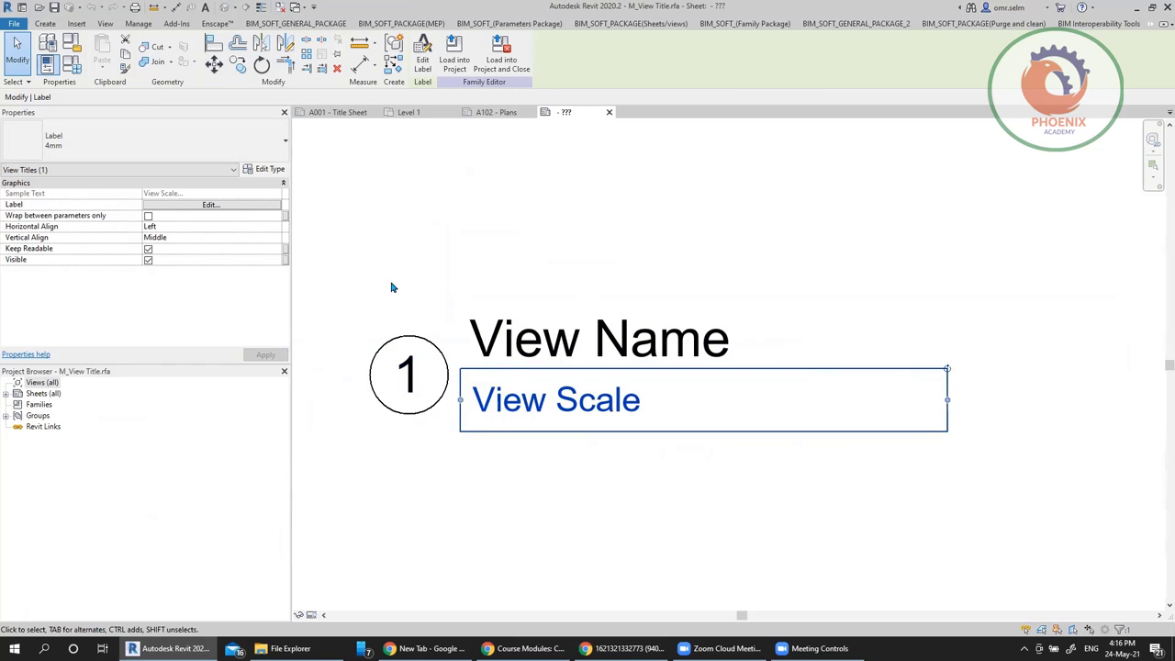
{"action": "left_click", "coordinate": [383, 404]}
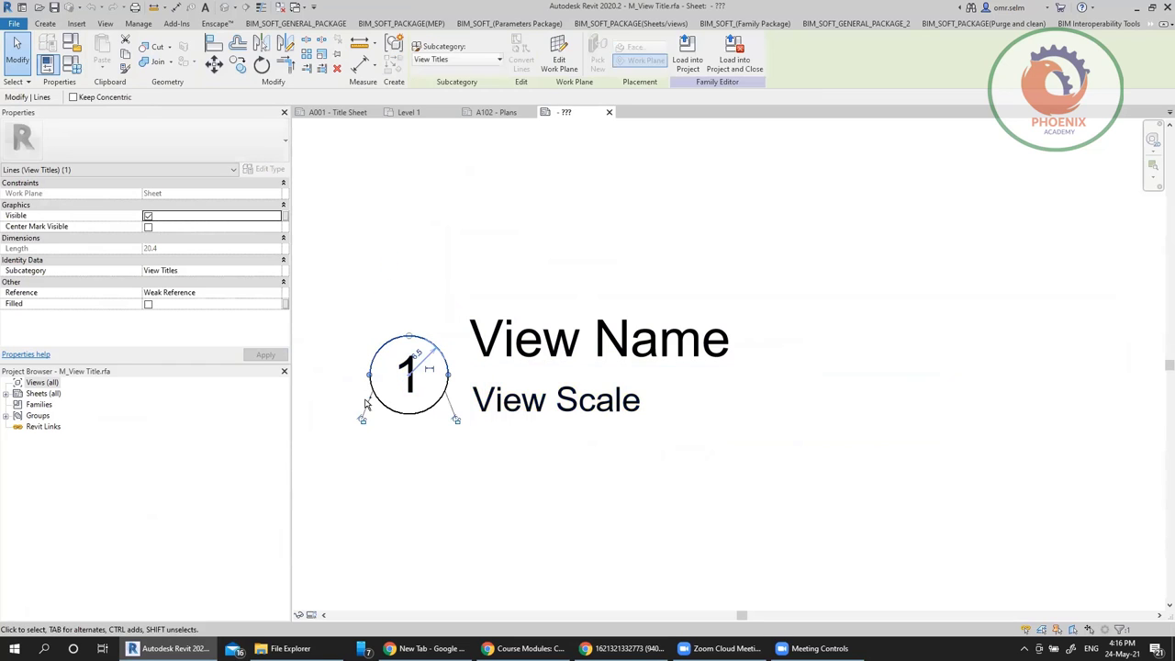
{"action": "left_click", "coordinate": [362, 380], "text": "ctrl"}
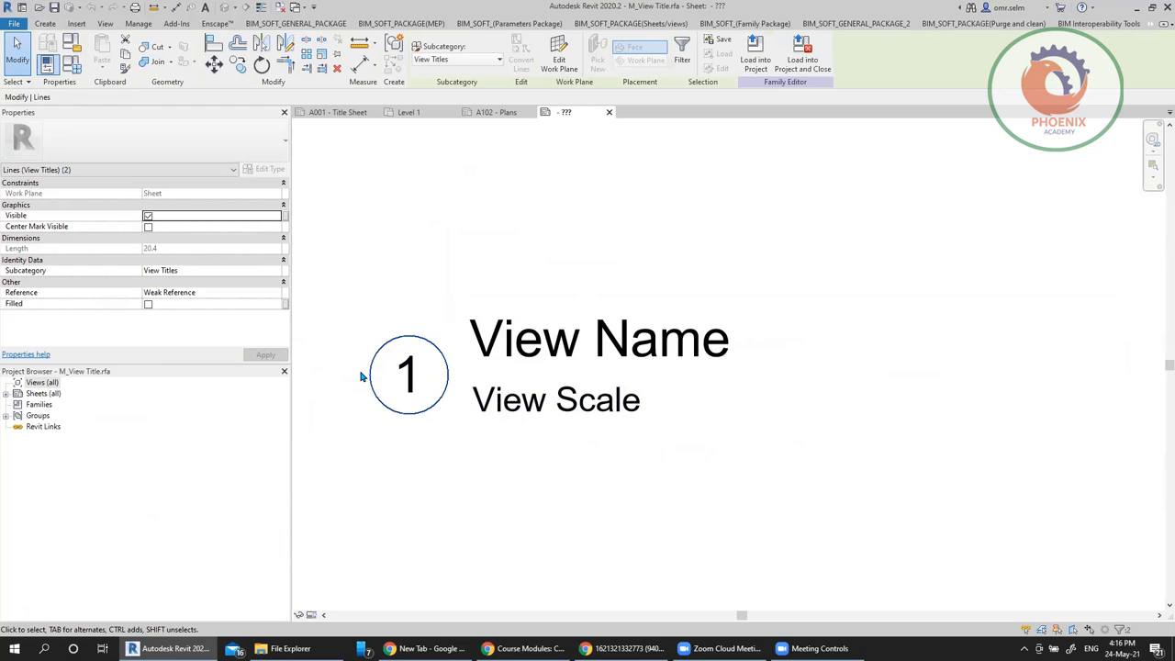
{"action": "key", "text": "Delete"}
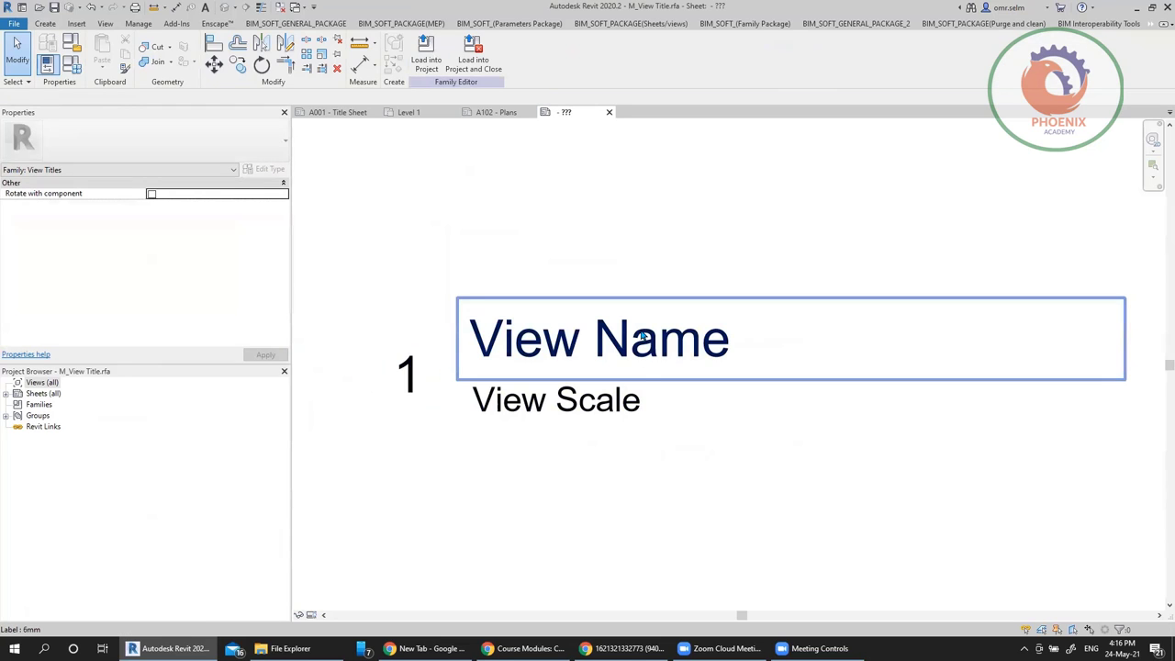
Draw a six-sided circumscribed polygon with a radius of about 5 mm, centered on the detail number
{"action": "left_click", "coordinate": [46, 23]}
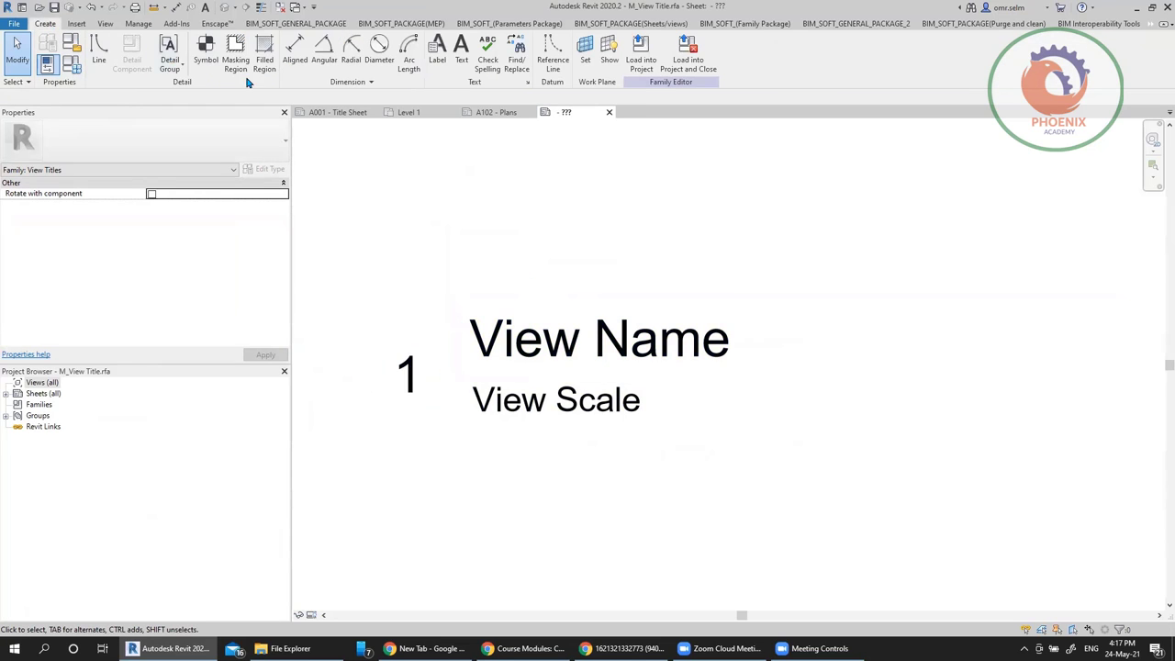
{"action": "left_click", "coordinate": [98, 51]}
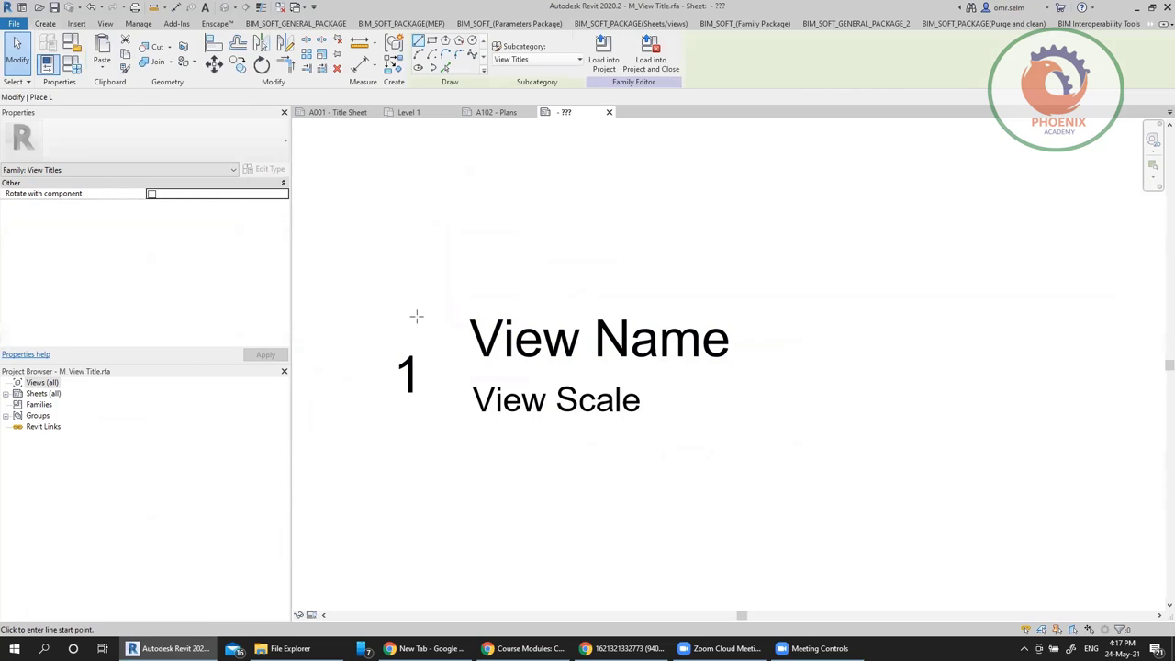
{"action": "left_click", "coordinate": [458, 42]}
{"action": "left_click", "coordinate": [408, 374]}
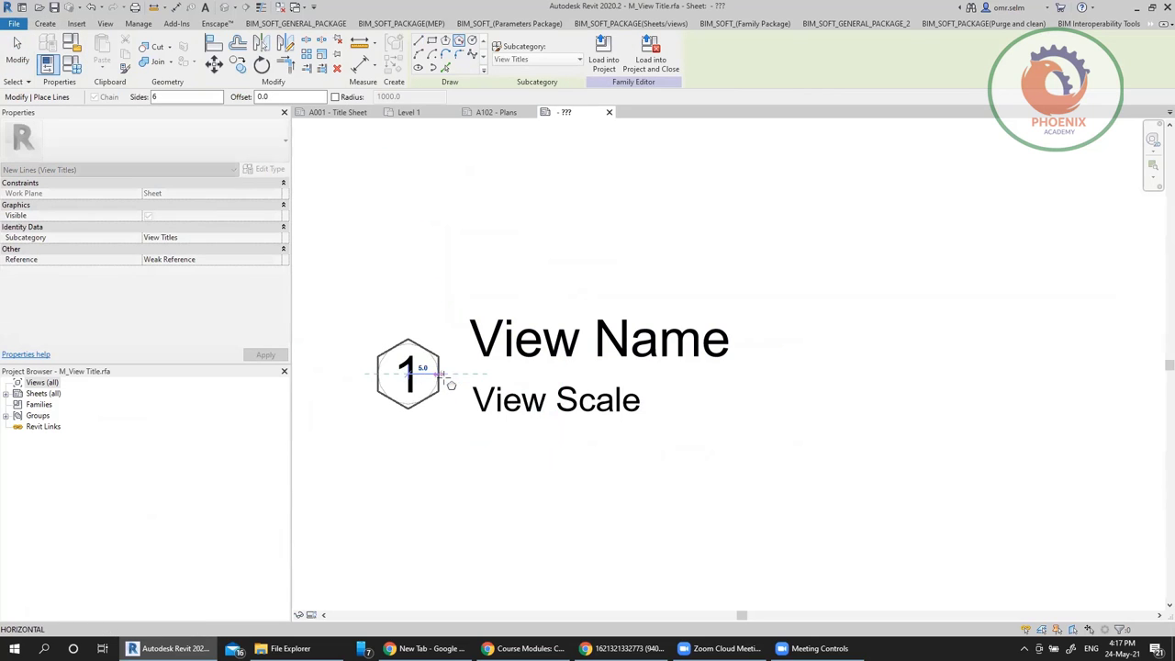
{"action": "left_click", "coordinate": [441, 380]}
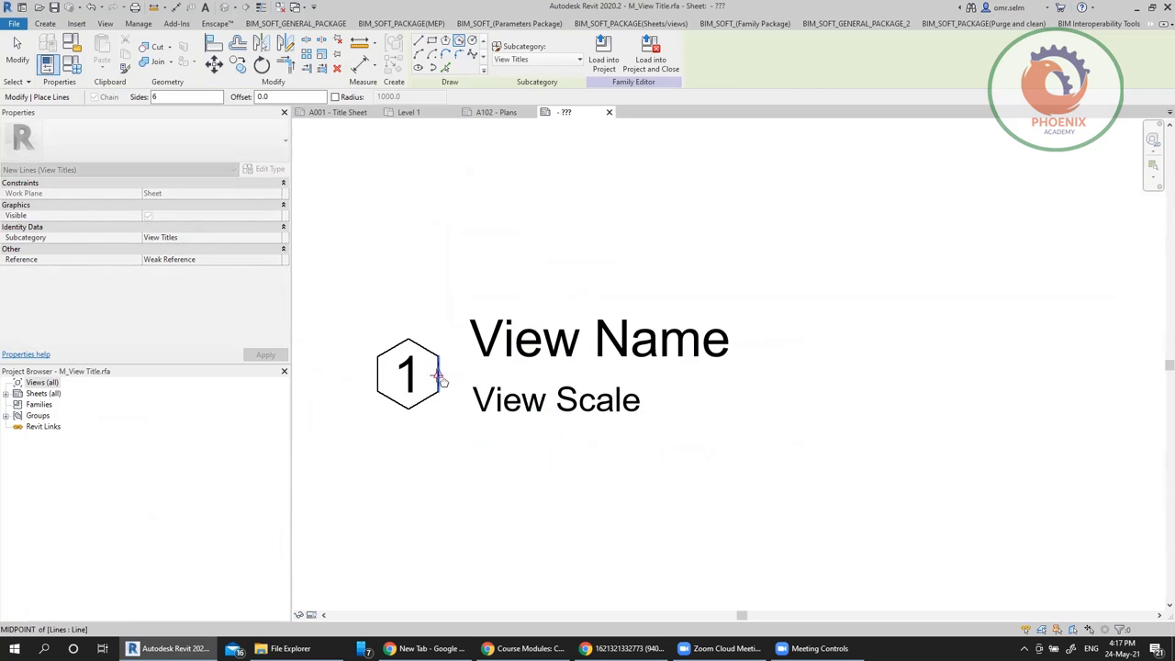
{"action": "key", "text": "Escape"}
{"action": "key", "text": "Escape"}
Review the fields available for the View Name label and the type properties of the View Scale label without changing them
{"action": "left_click", "coordinate": [606, 372]}
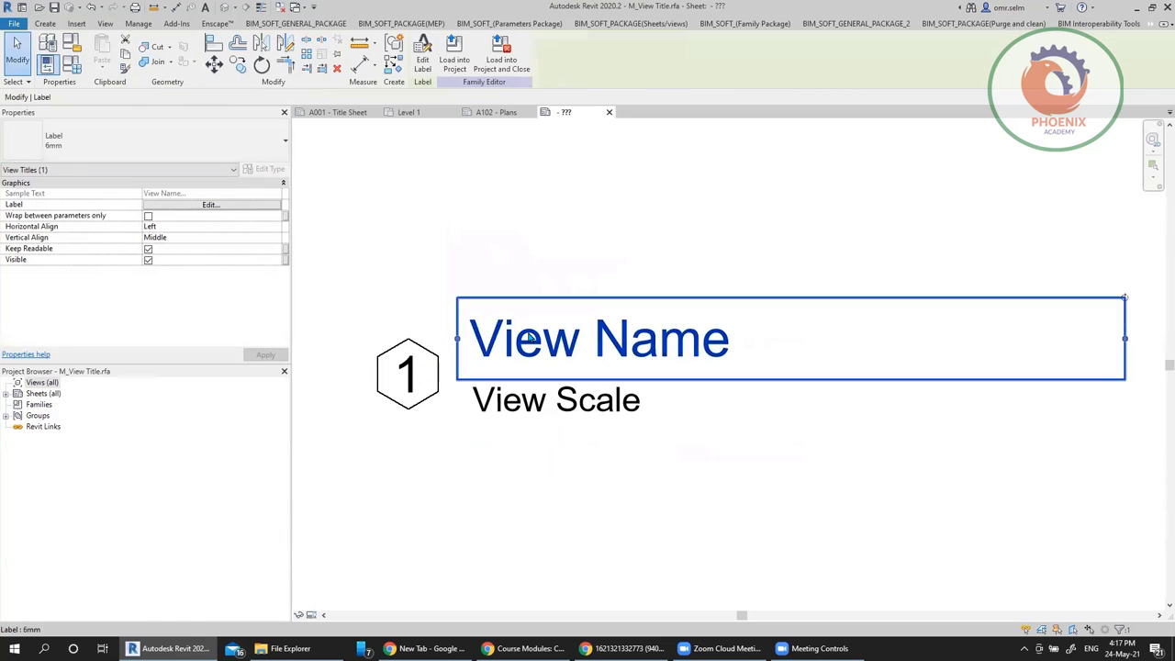
{"action": "left_click", "coordinate": [210, 205]}
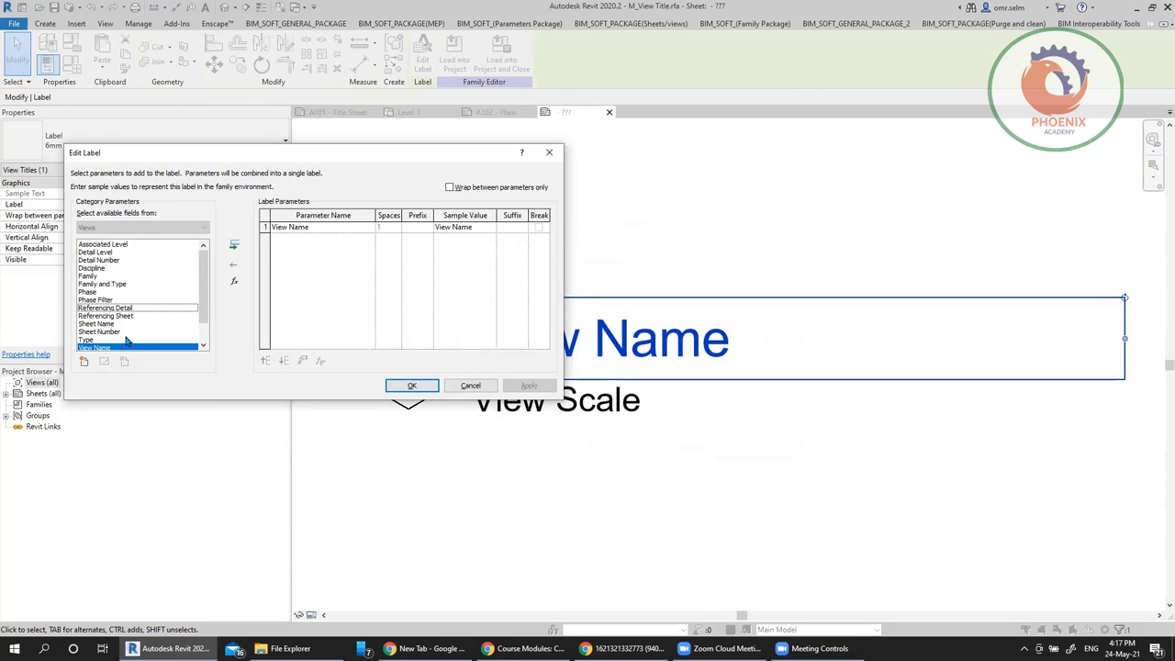
{"action": "left_click_drag", "start_coordinate": [201, 312], "coordinate": [202, 325]}
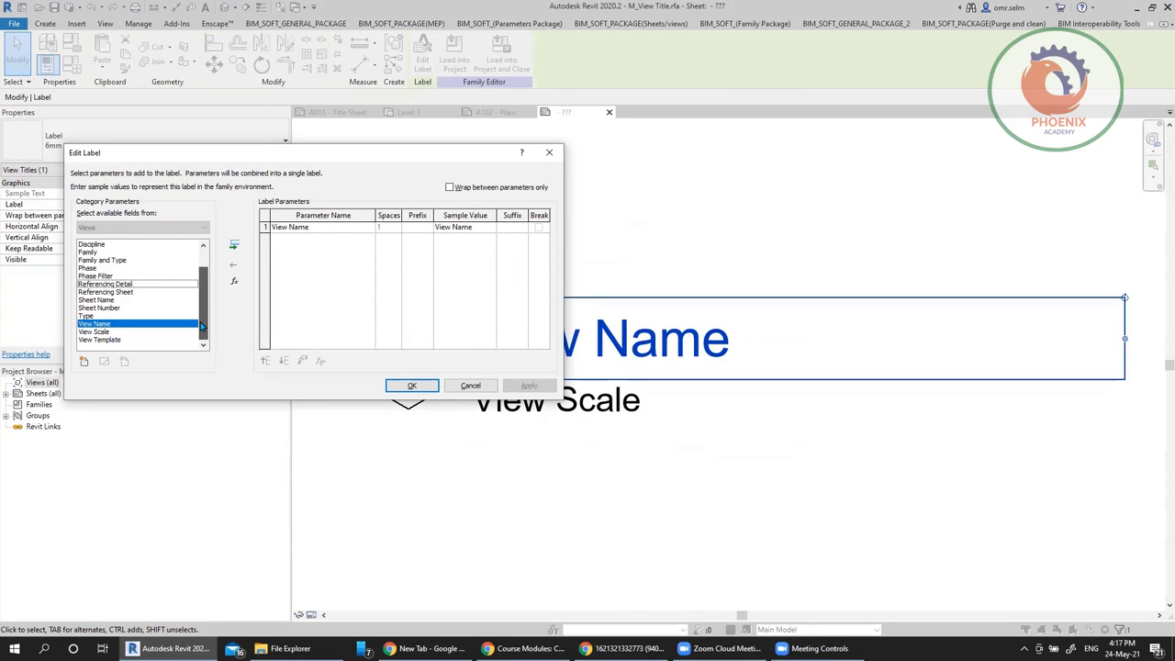
{"action": "left_click", "coordinate": [471, 386]}
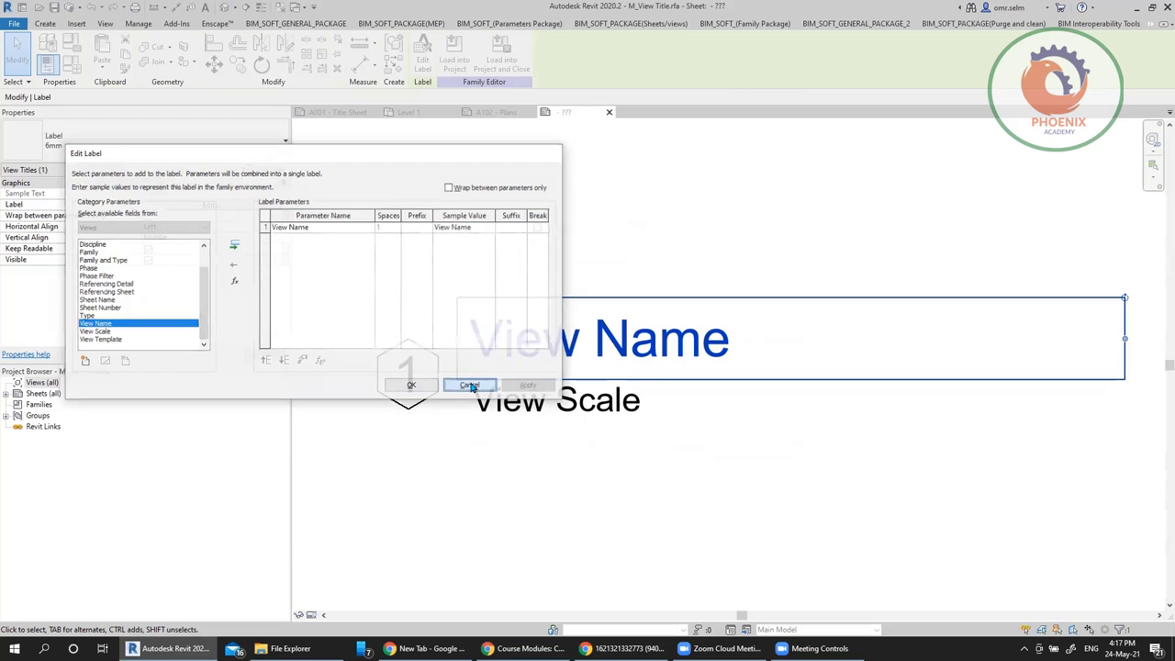
{"action": "left_click", "coordinate": [589, 424]}
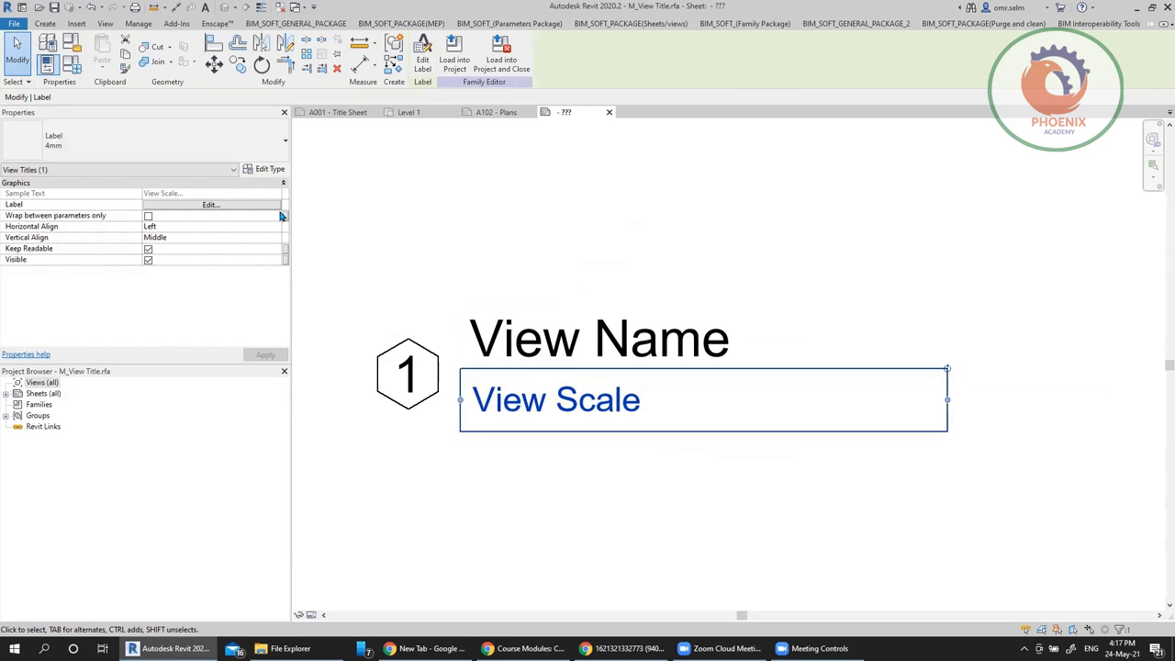
{"action": "left_click", "coordinate": [267, 174]}
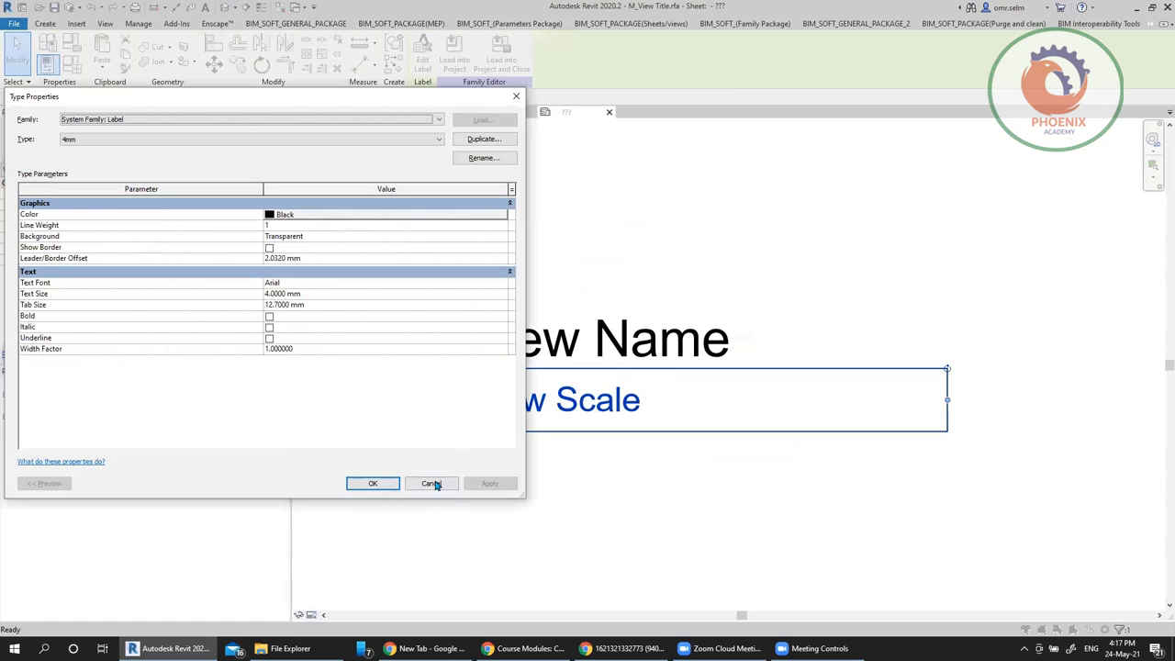
{"action": "left_click", "coordinate": [432, 484]}
{"action": "key", "text": "Escape"}
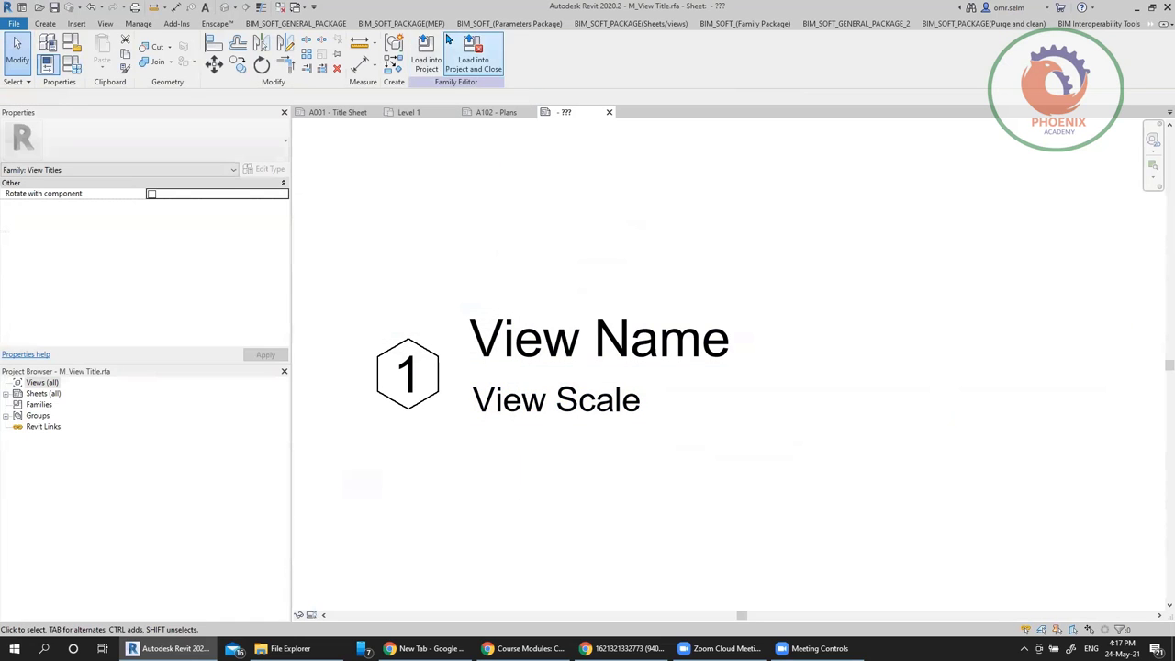
Load the edited view title family into the sample project, replacing the version already there
{"action": "left_click", "coordinate": [448, 39]}
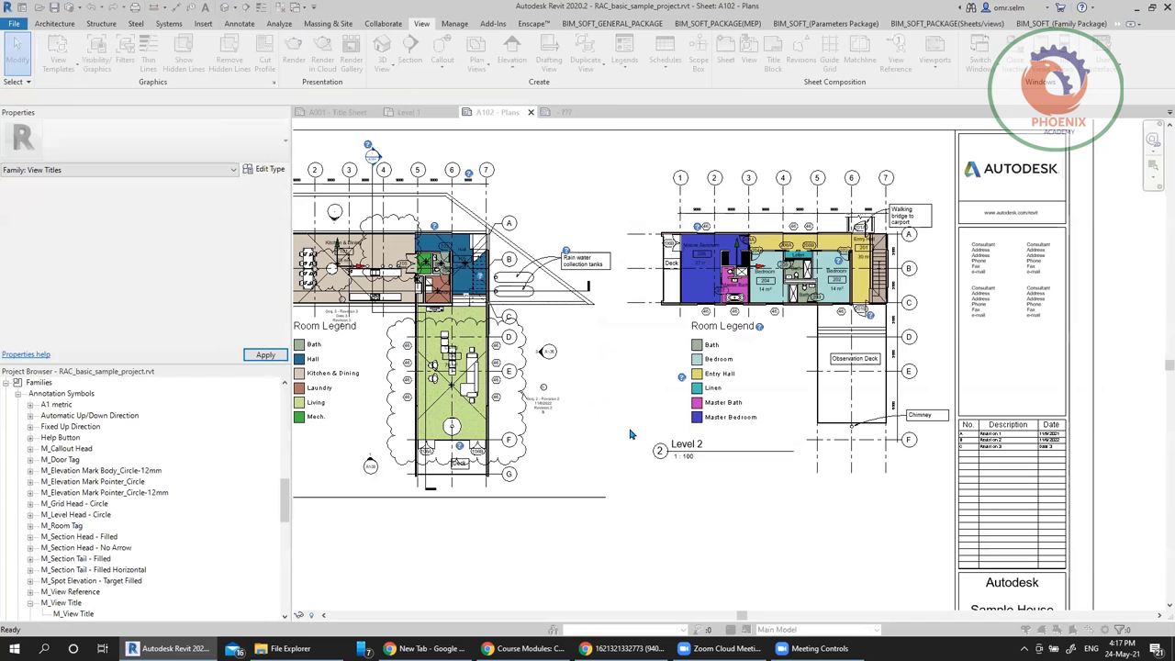
{"action": "left_click", "coordinate": [577, 321]}
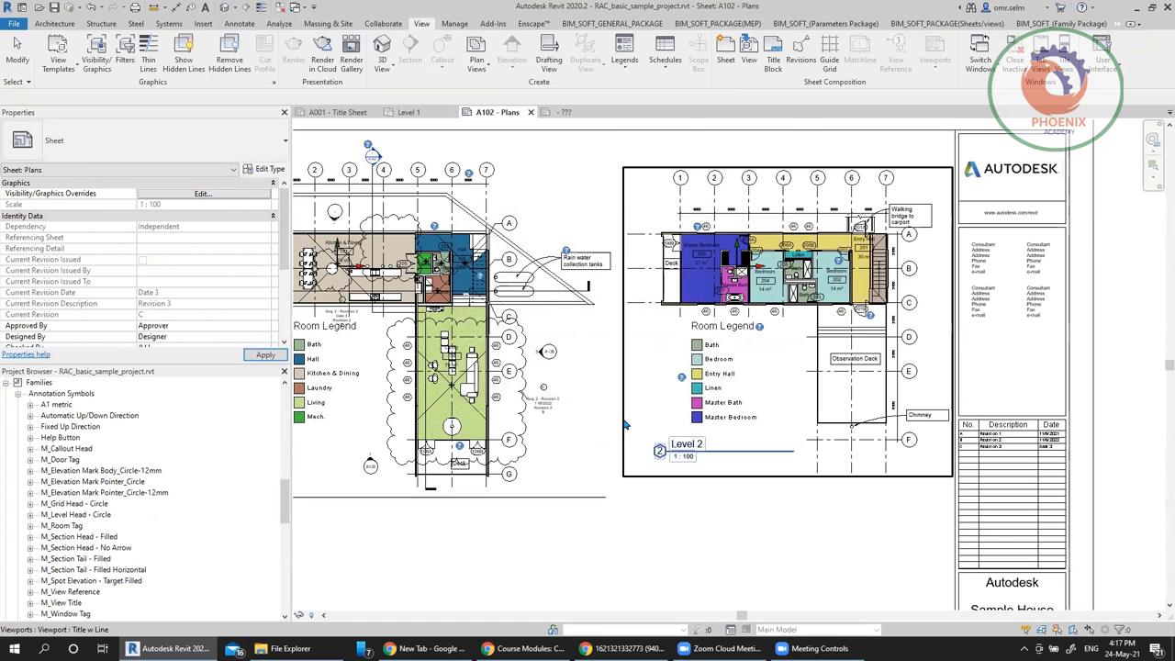
Examine the updated view titles of the Level 1 and Level 2 plans and the revision clouds on the sheet
{"action": "scroll", "coordinate": [647, 417], "scroll_direction": "up", "scroll_amount": 8}
{"action": "scroll", "coordinate": [719, 420], "scroll_direction": "down", "scroll_amount": 4}
{"action": "scroll", "coordinate": [719, 419], "scroll_direction": "down", "scroll_amount": 4}
{"action": "scroll", "coordinate": [412, 455], "scroll_direction": "up", "scroll_amount": 4}
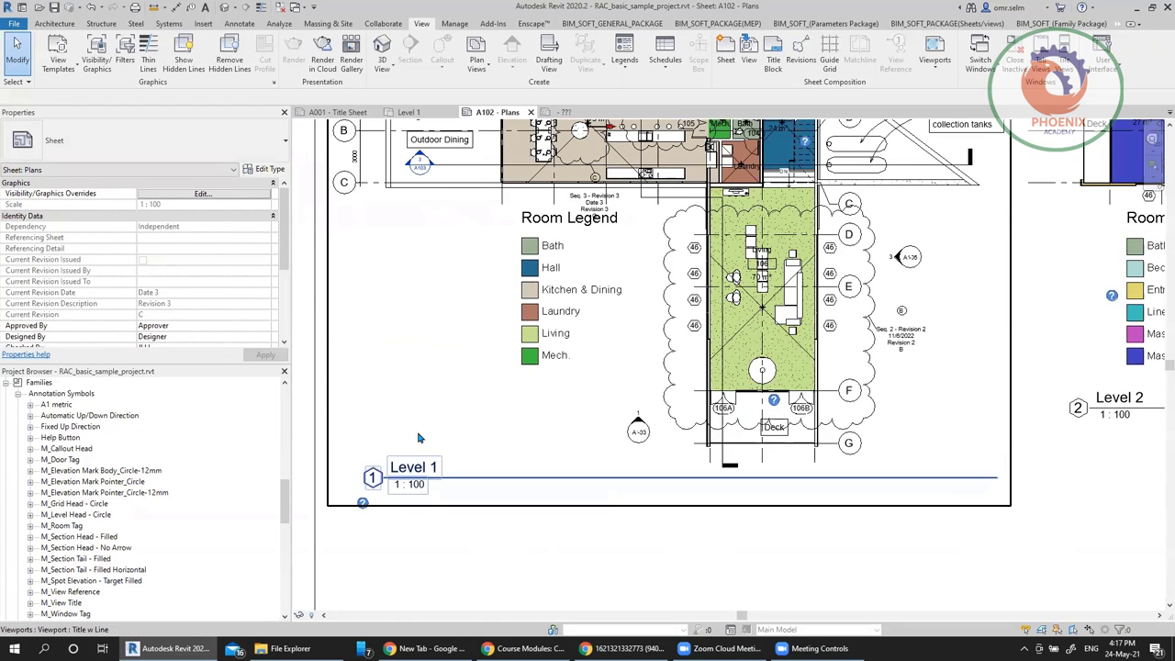
{"action": "scroll", "coordinate": [498, 350], "scroll_direction": "down", "scroll_amount": 3}
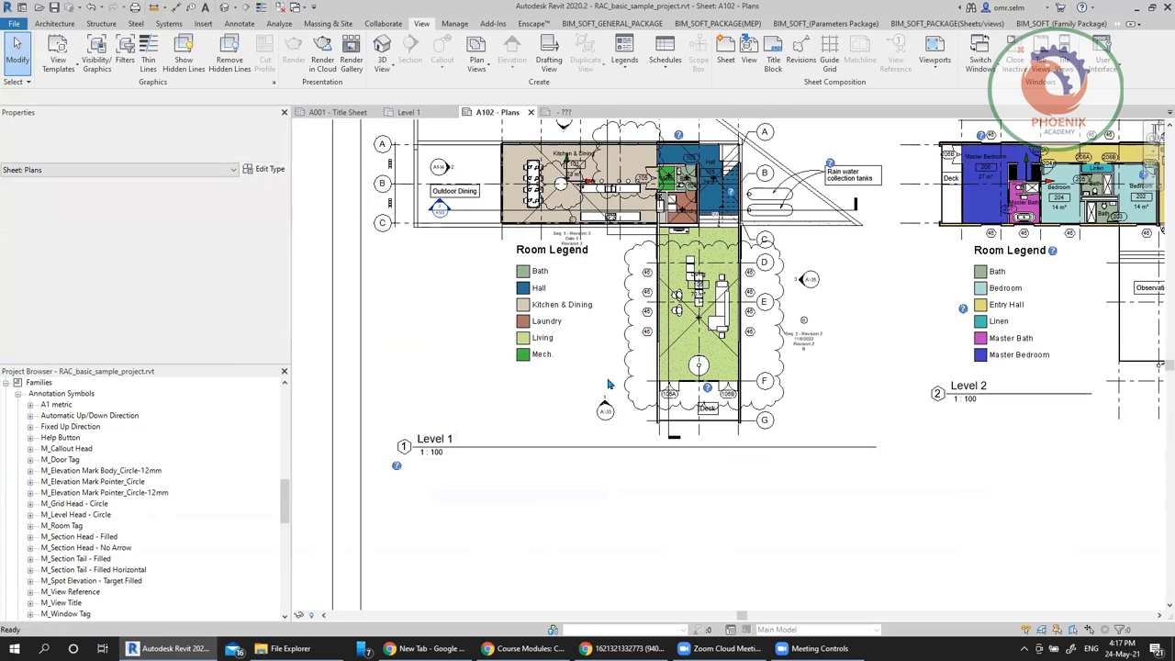
{"action": "scroll", "coordinate": [529, 129], "scroll_direction": "up", "scroll_amount": 5}
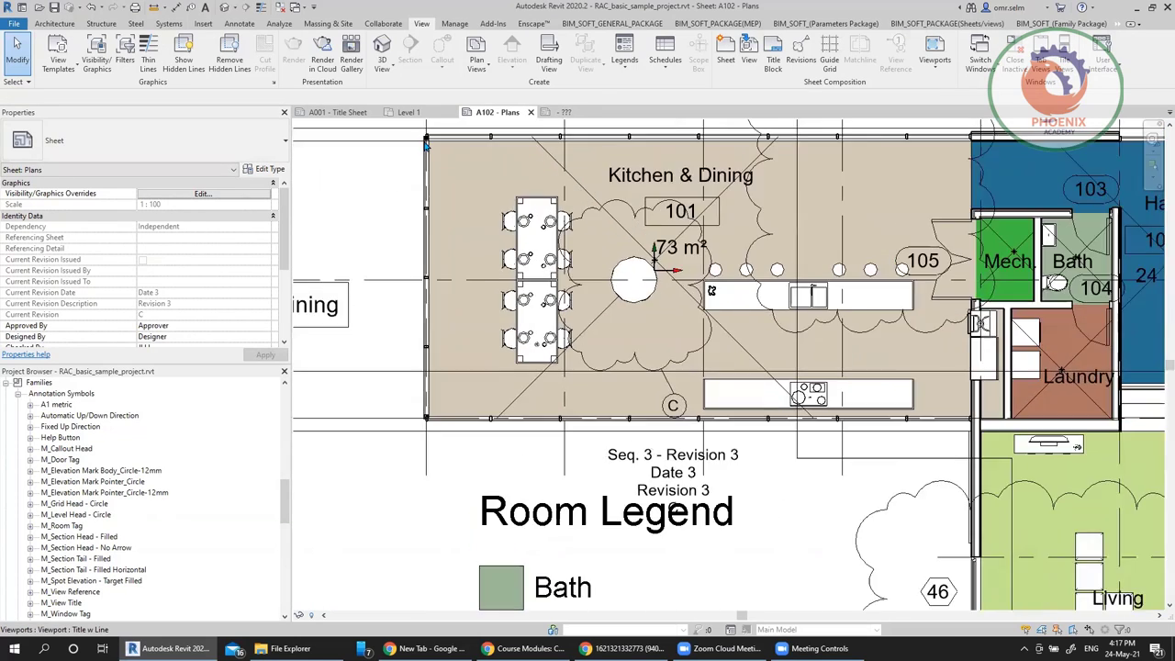
{"action": "scroll", "coordinate": [837, 350], "scroll_direction": "down", "scroll_amount": 5}
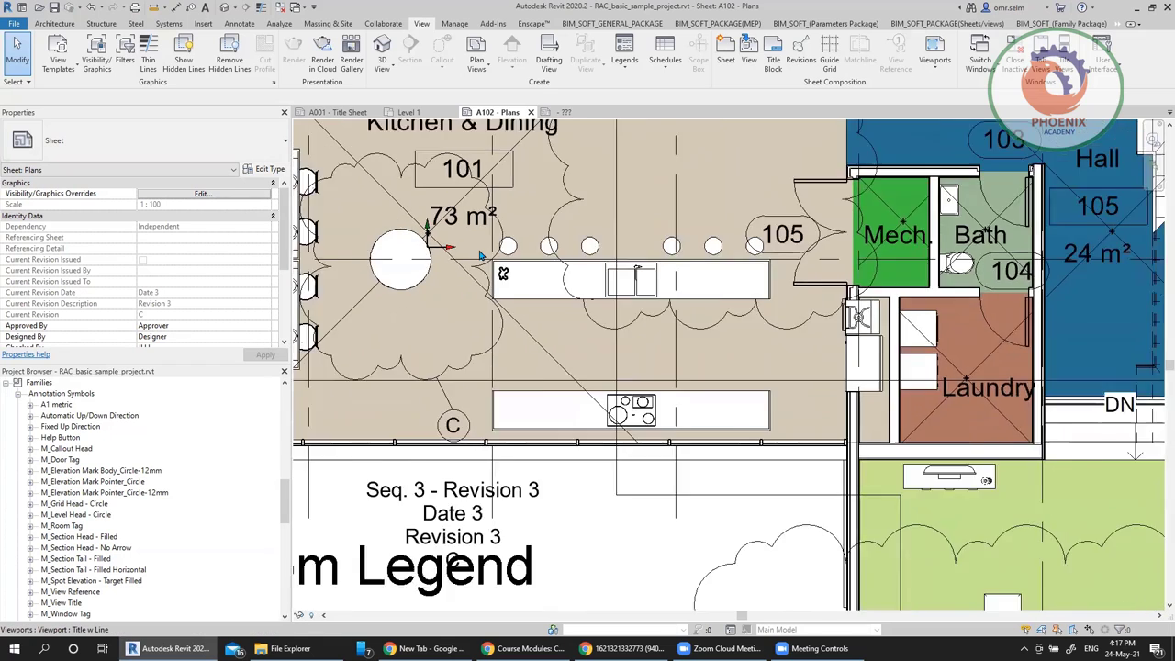
{"action": "scroll", "coordinate": [495, 260], "scroll_direction": "down", "scroll_amount": 1}
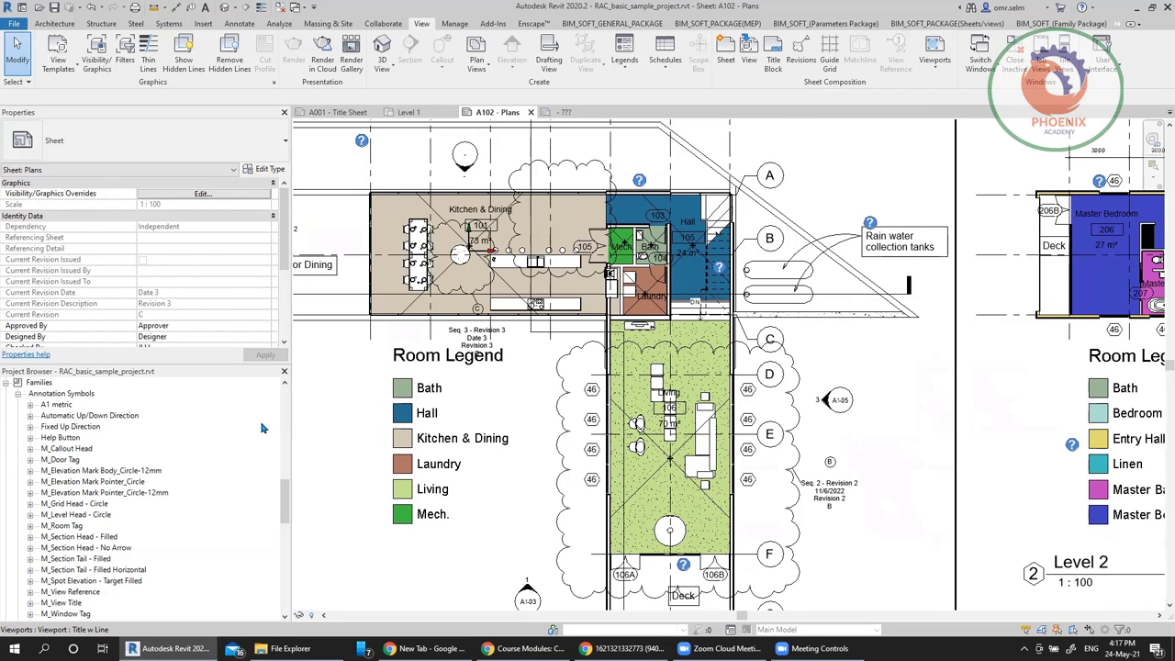
Collapse the Views and Families branches of the project browser, leaving the schedules and sheets expanded
{"action": "left_click", "coordinate": [284, 438]}
{"action": "scroll", "coordinate": [183, 459], "scroll_direction": "up", "scroll_amount": 10}
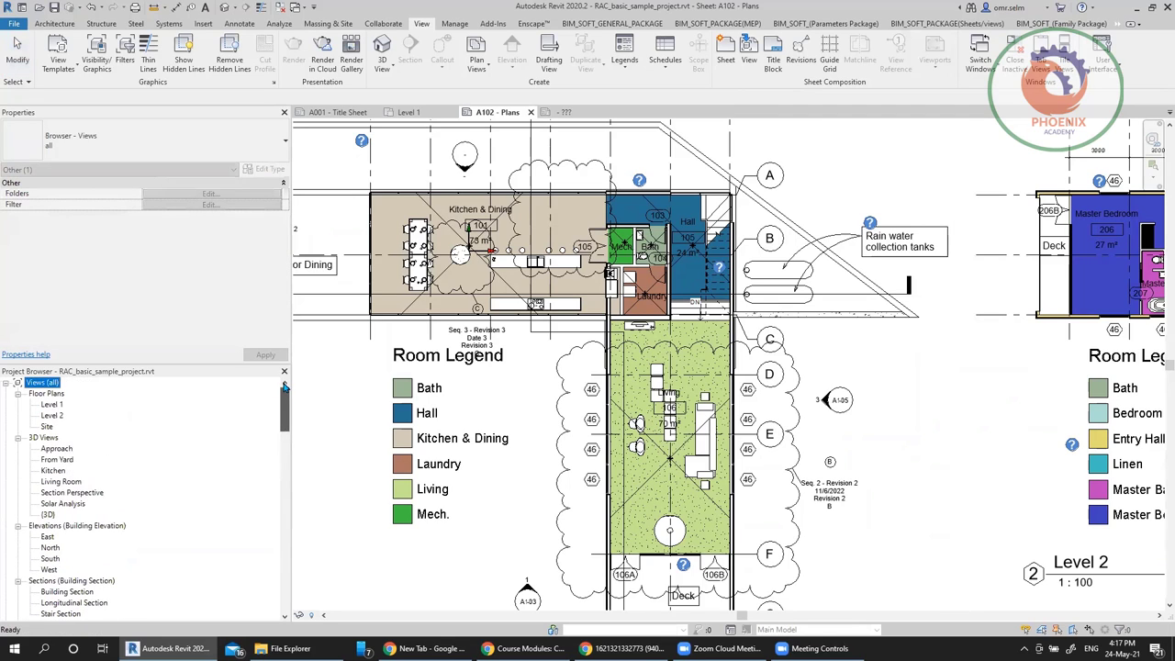
{"action": "left_click", "coordinate": [7, 383]}
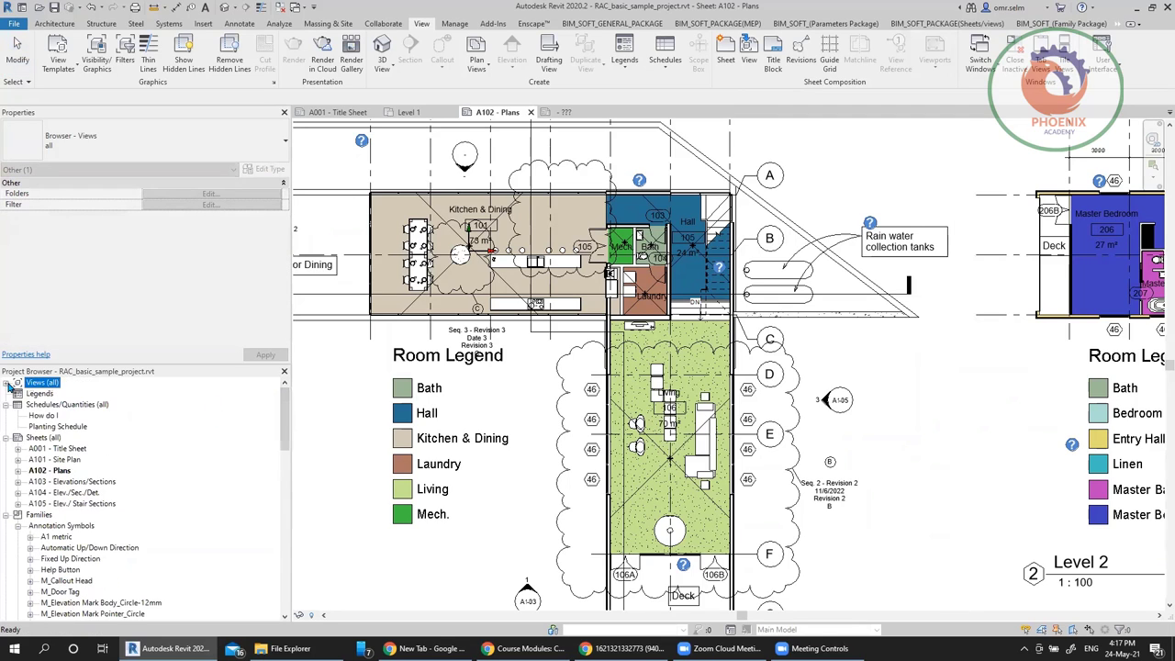
{"action": "left_click", "coordinate": [41, 515]}
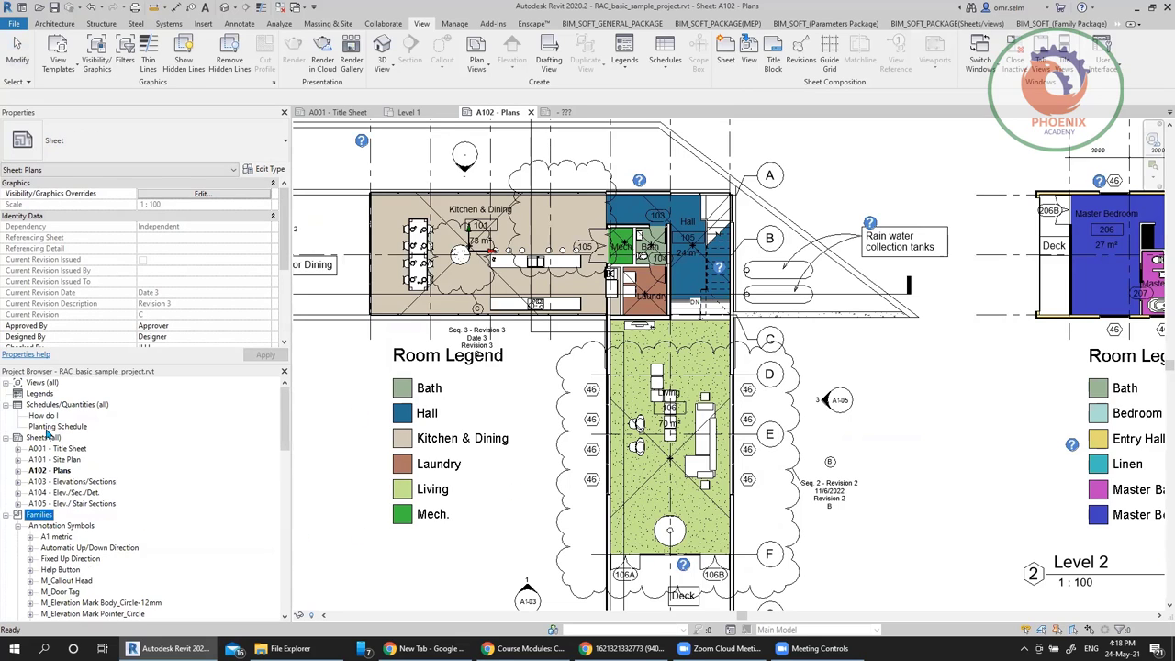
{"action": "key", "text": "Left"}
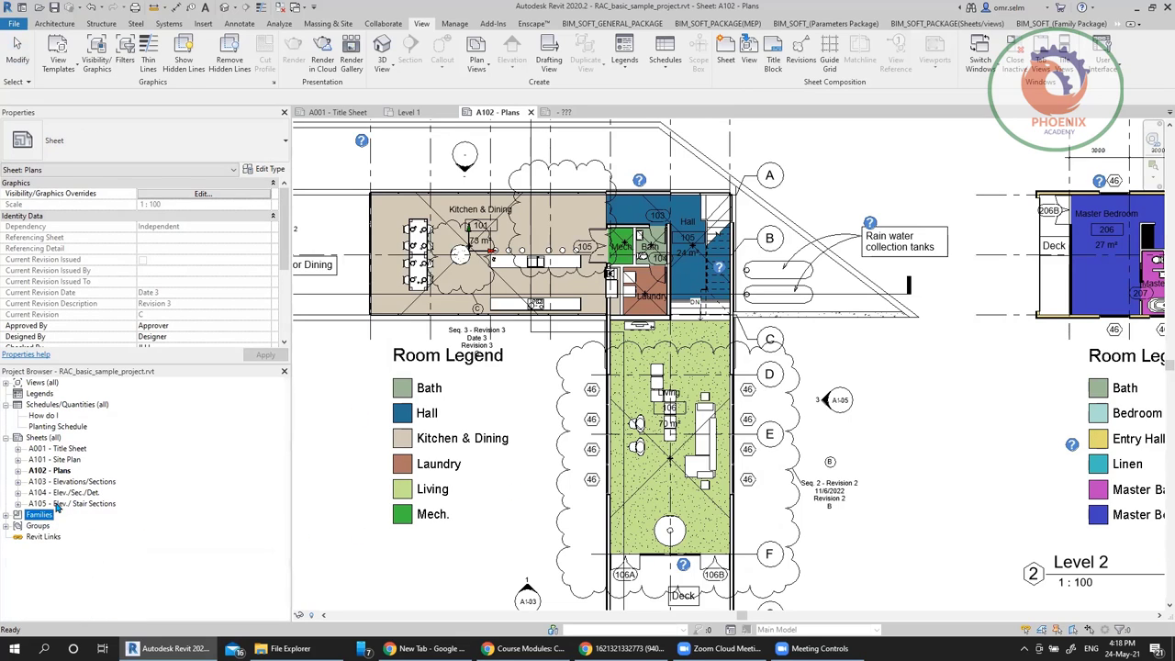
Start a new sheet list schedule and add the fields Sheet Name, Sheet Number, Drawn By and Designed By
{"action": "left_click", "coordinate": [57, 406]}
{"action": "right_click", "coordinate": [58, 409]}
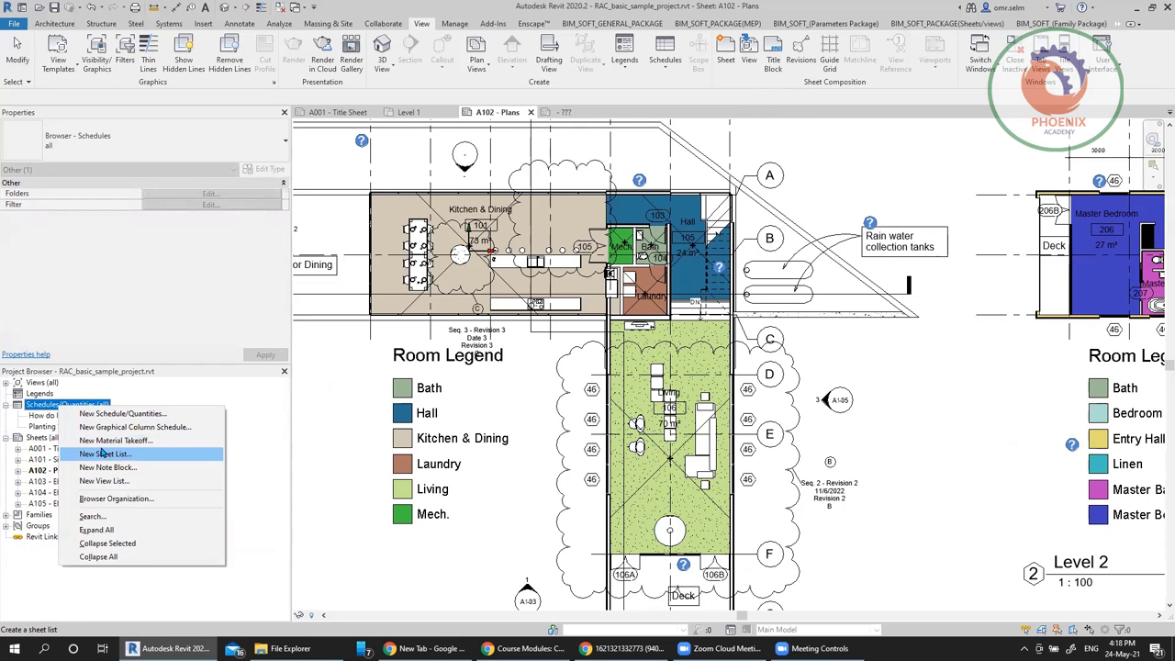
{"action": "left_click", "coordinate": [107, 454]}
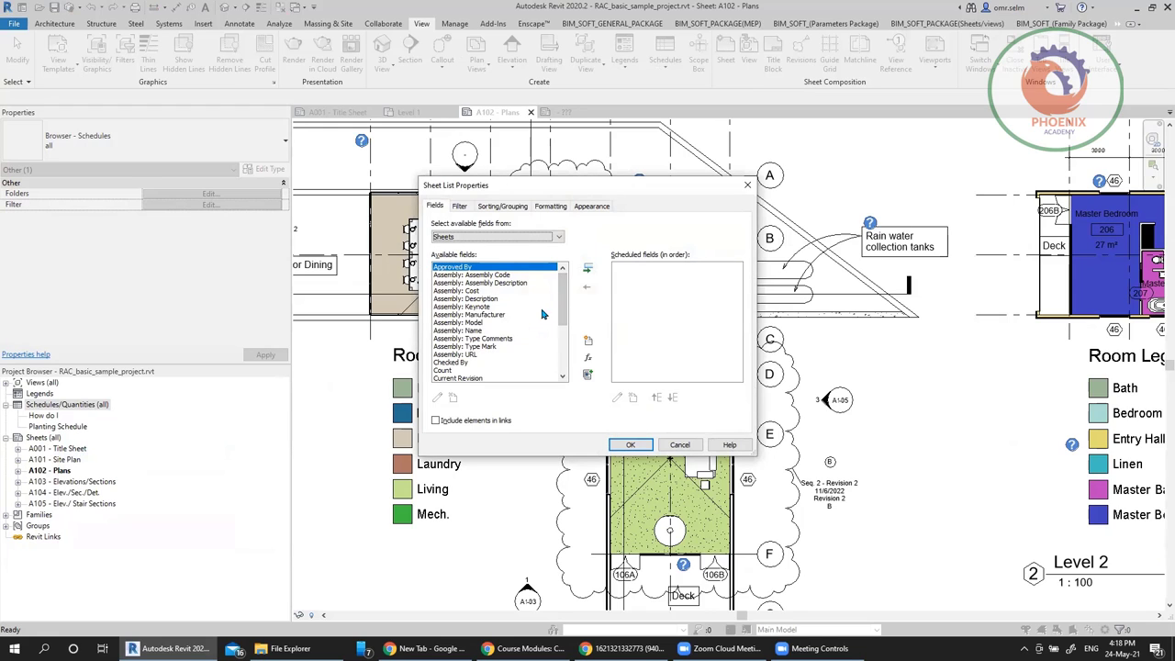
{"action": "left_click_drag", "start_coordinate": [557, 294], "coordinate": [554, 360]}
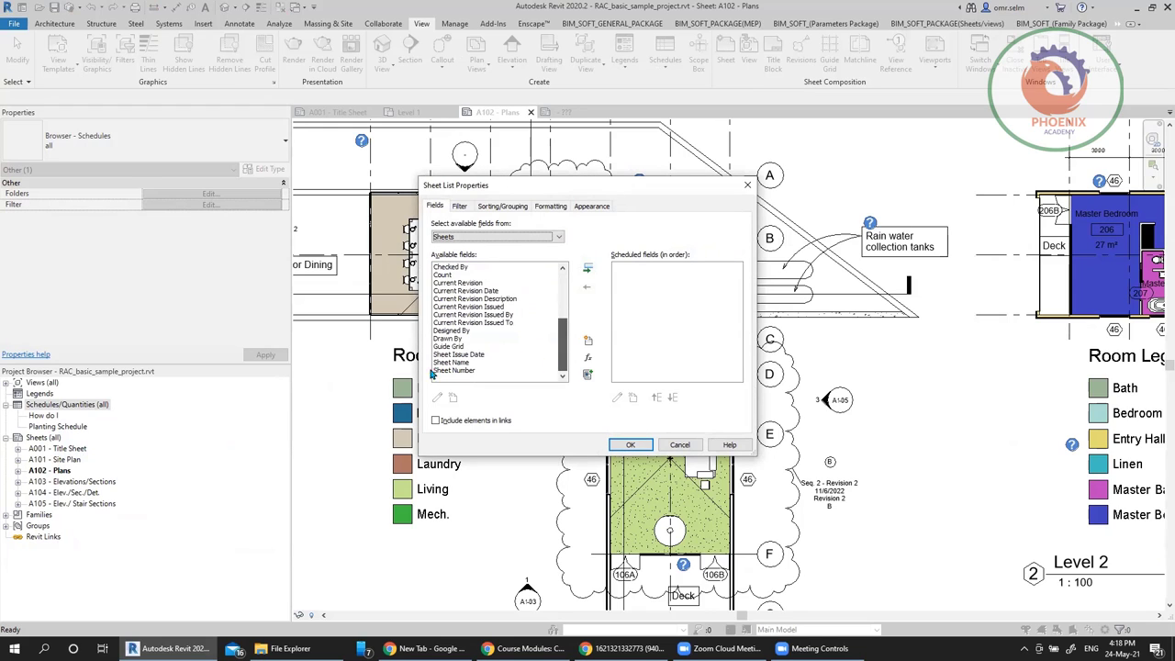
{"action": "double_click", "coordinate": [453, 363]}
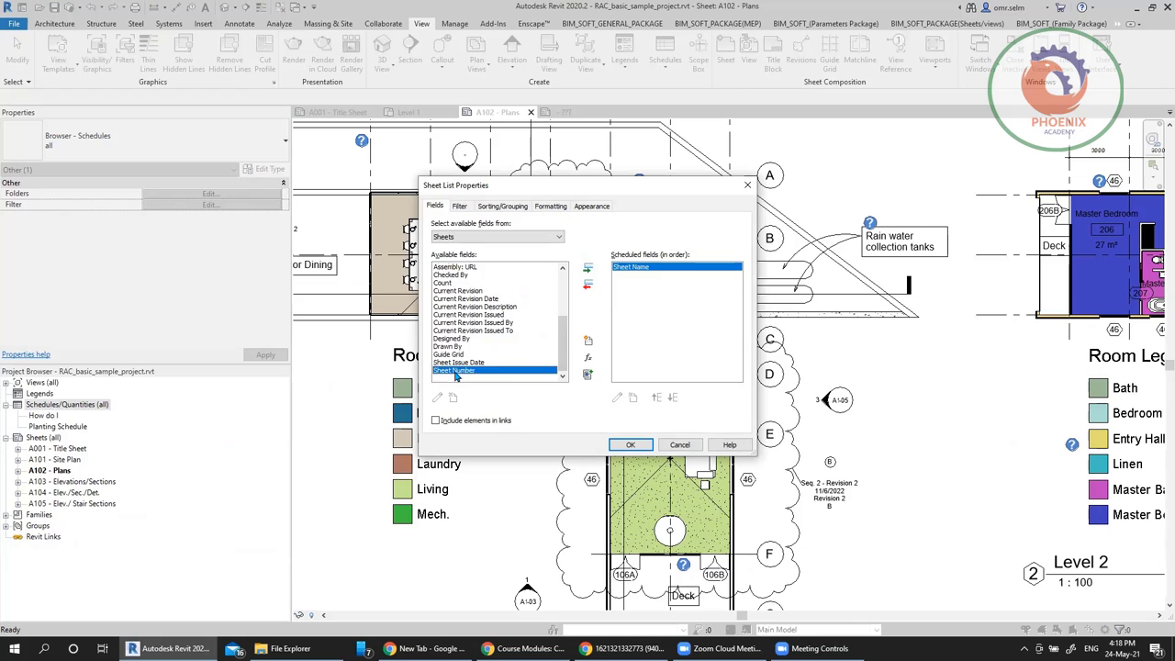
{"action": "double_click", "coordinate": [455, 371]}
{"action": "double_click", "coordinate": [459, 356]}
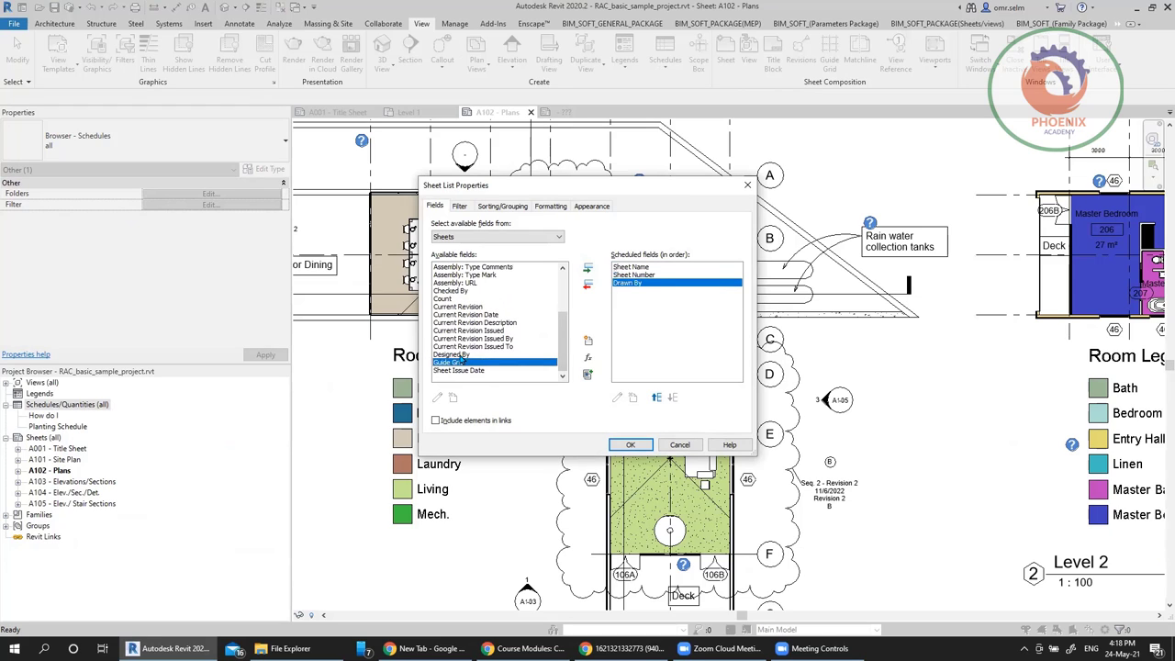
{"action": "double_click", "coordinate": [459, 356]}
Add the Current Revision field and its Date, Description, Issued, Issued By and Issued To fields to the sheet list
{"action": "double_click", "coordinate": [469, 317]}
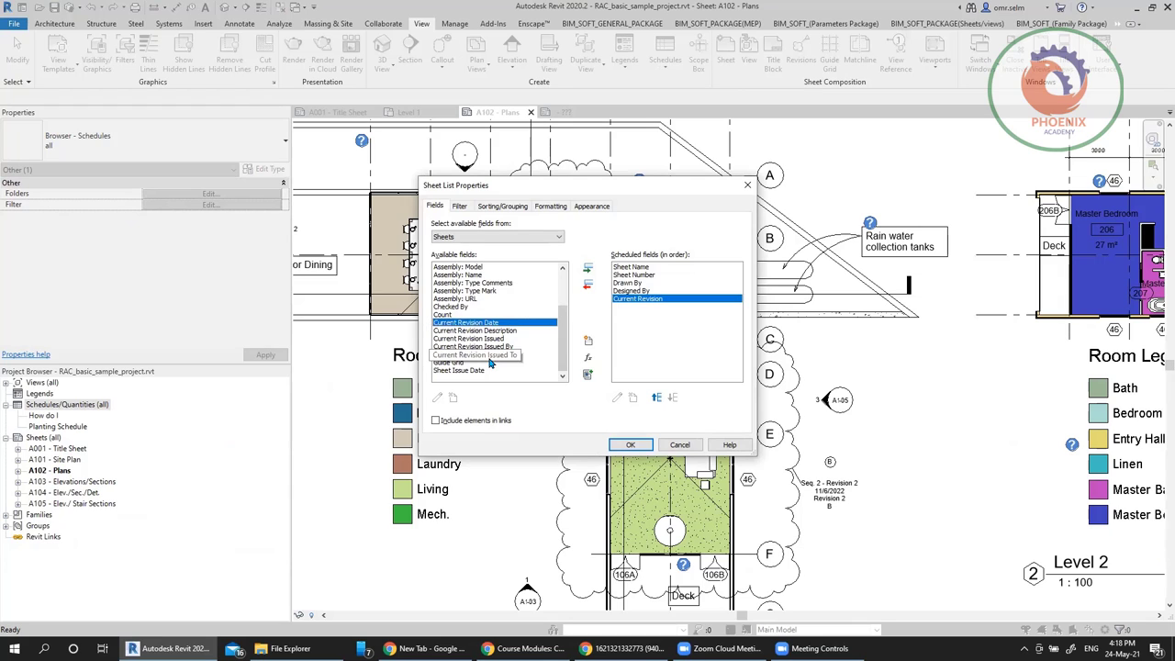
{"action": "left_click", "coordinate": [491, 354], "text": "shift"}
{"action": "left_click", "coordinate": [588, 269]}
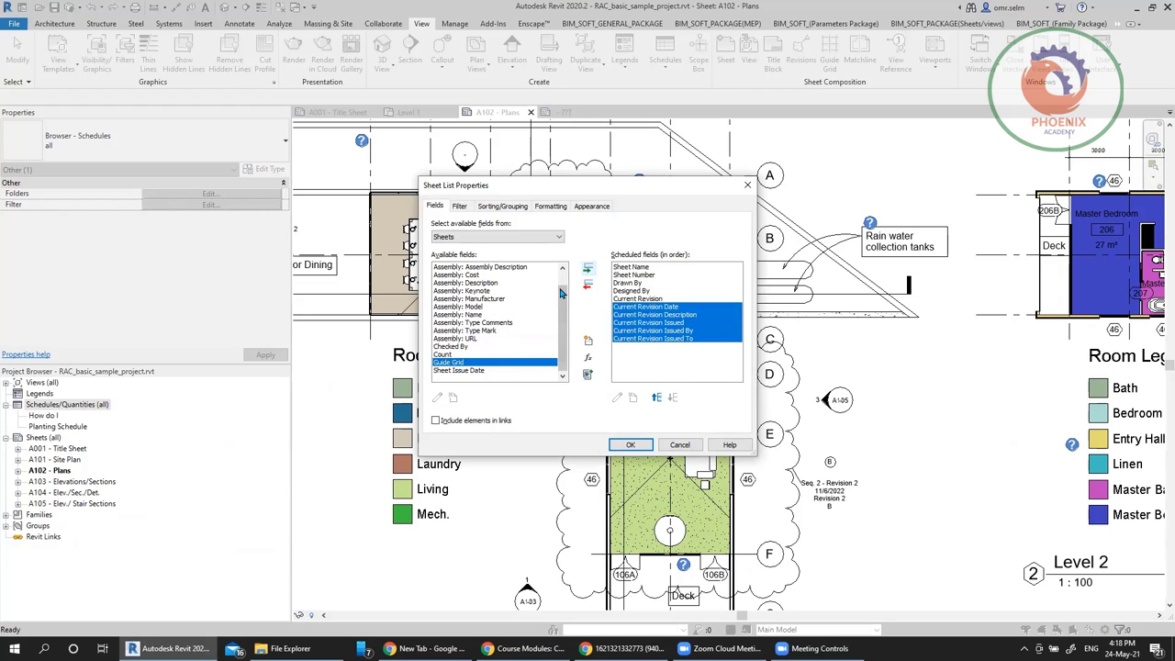
Add the Approved By field, move it up to follow Designed By, and create the sheet list
{"action": "scroll", "coordinate": [564, 356], "scroll_direction": "up", "scroll_amount": 1}
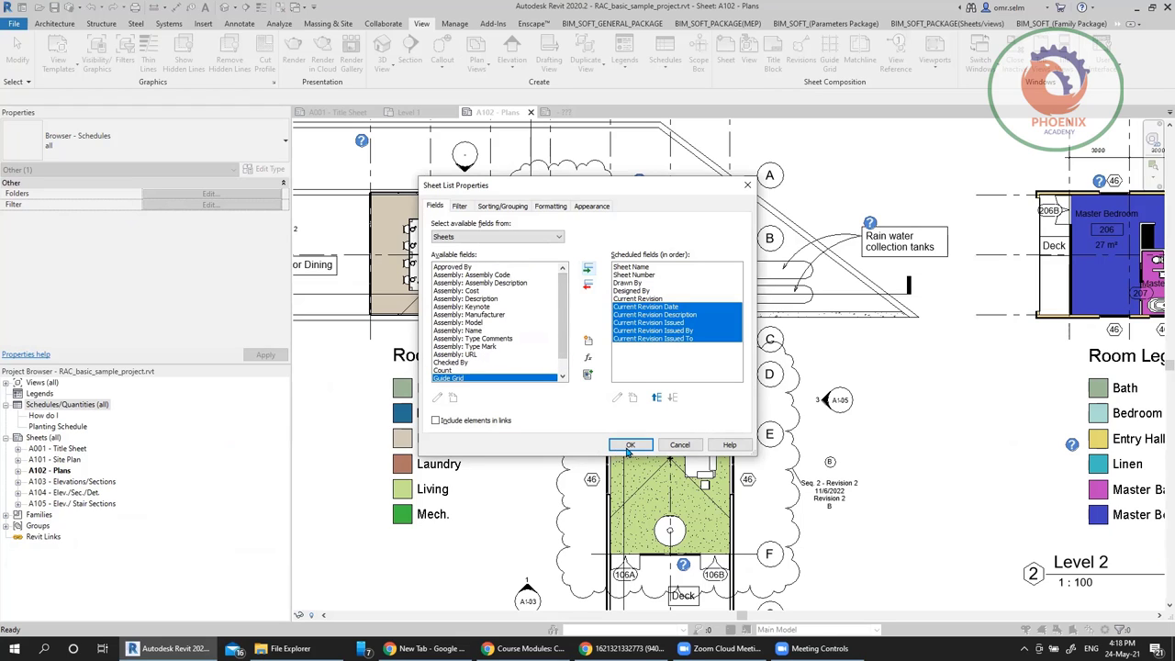
{"action": "double_click", "coordinate": [477, 267]}
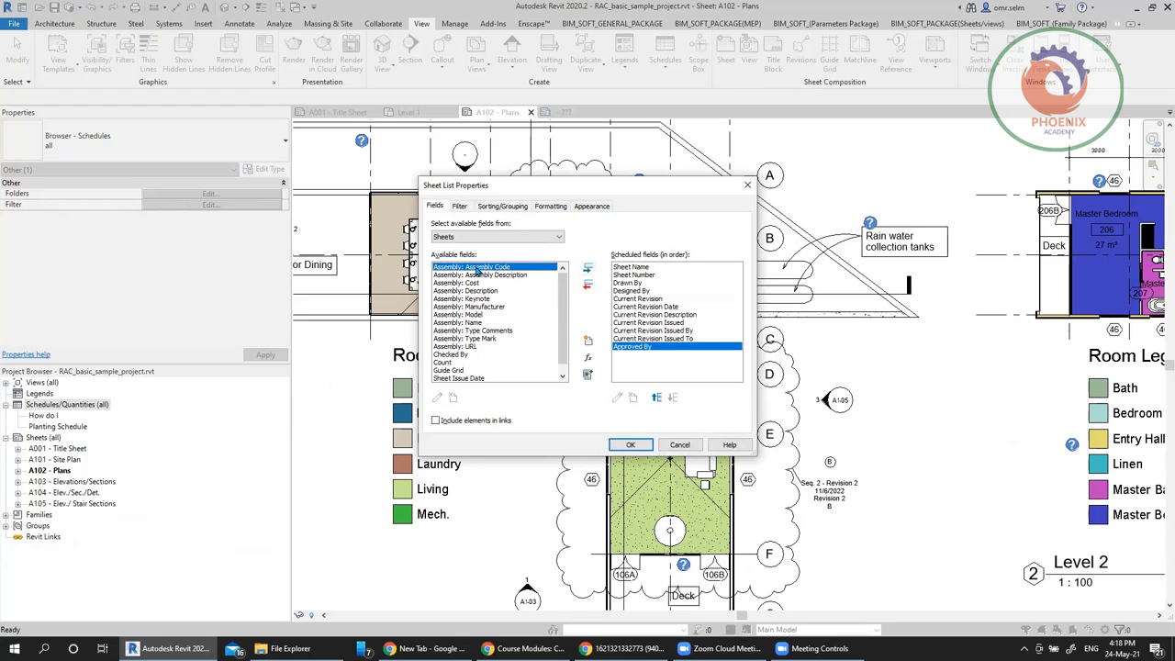
{"action": "left_click", "coordinate": [657, 398]}
{"action": "left_click", "coordinate": [658, 398]}
{"action": "left_click", "coordinate": [658, 401]}
{"action": "left_click", "coordinate": [658, 400]}
{"action": "left_click", "coordinate": [658, 400]}
{"action": "left_click", "coordinate": [658, 400]}
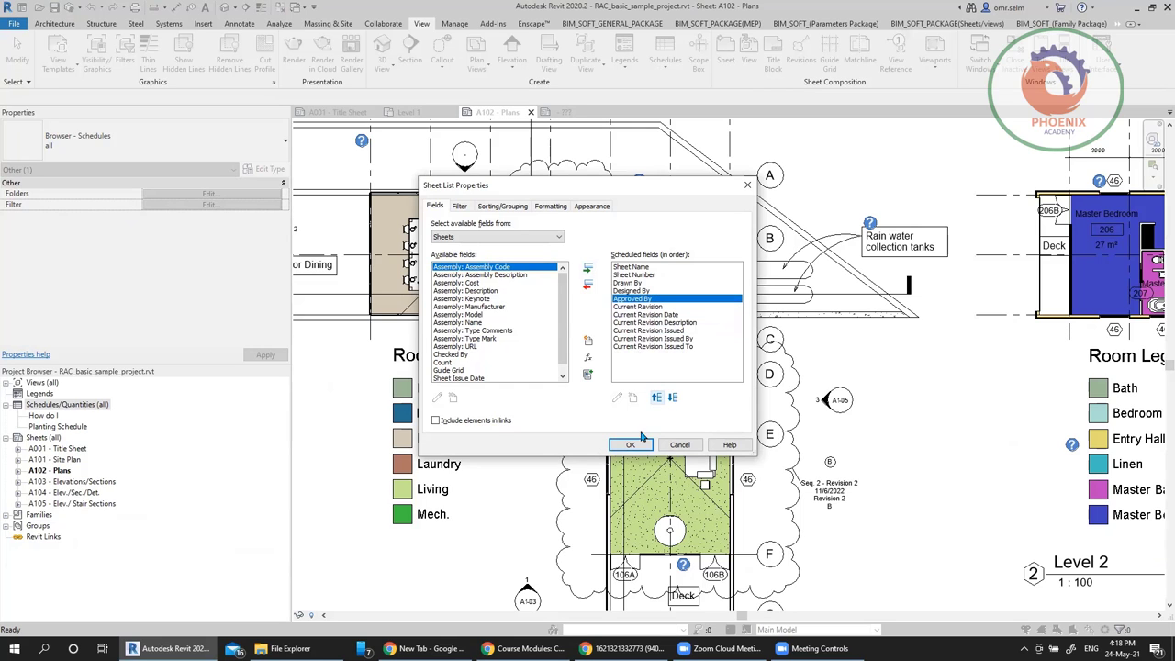
{"action": "left_click", "coordinate": [631, 445]}
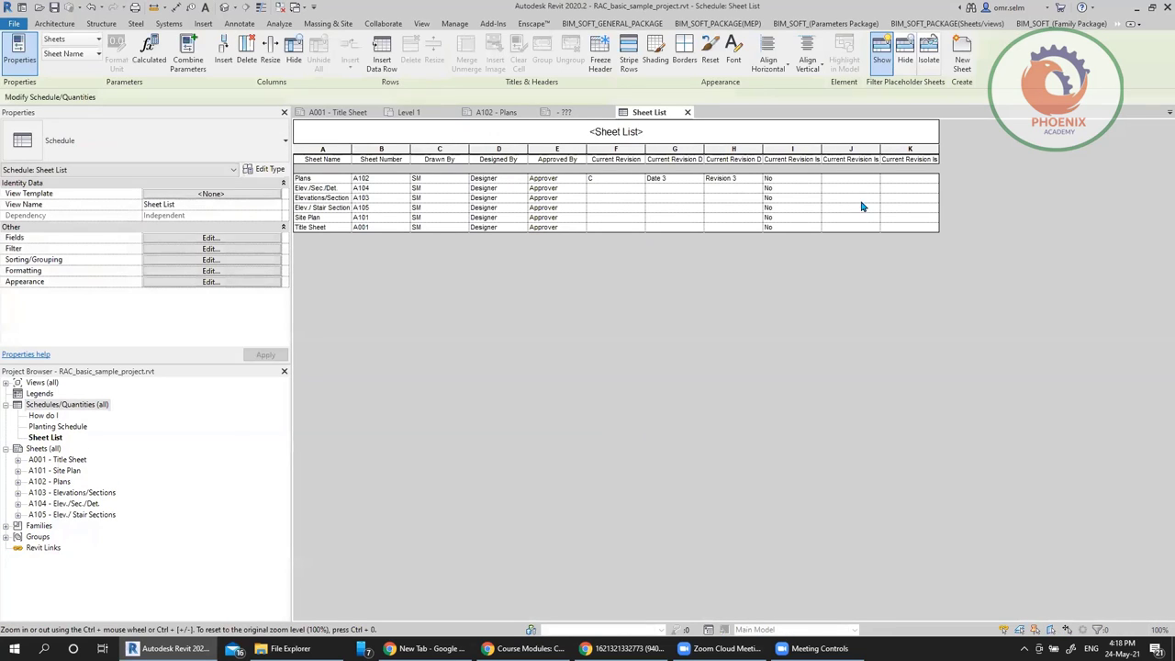
Enter a designer's name as the Designed By value for sheet A102 in the sheet list
{"action": "left_click", "coordinate": [674, 188]}
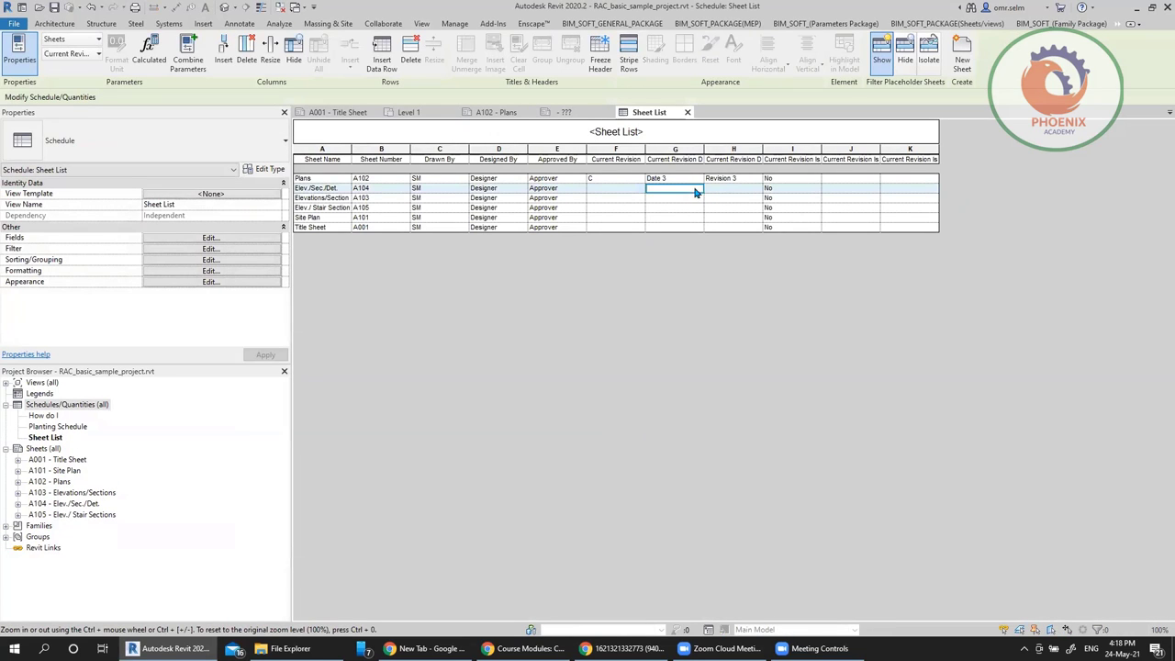
{"action": "left_click", "coordinate": [642, 193]}
{"action": "left_click", "coordinate": [859, 188]}
{"action": "left_click", "coordinate": [855, 181]}
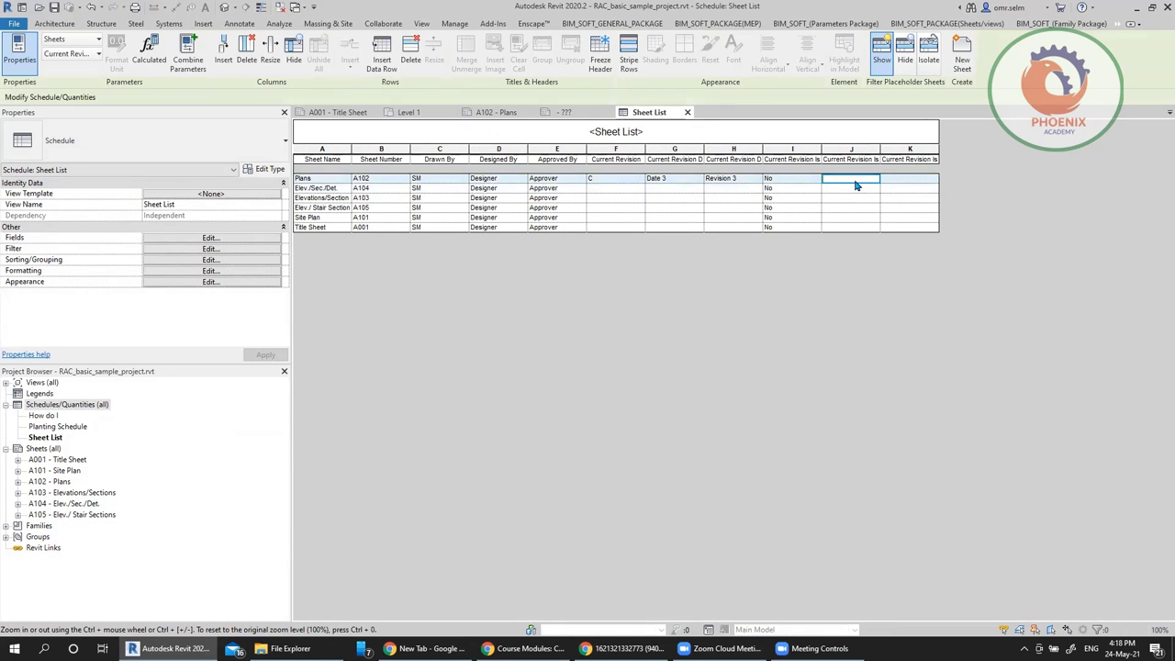
{"action": "left_click", "coordinate": [515, 179]}
{"action": "left_click", "coordinate": [514, 179]}
{"action": "left_click_drag", "start_coordinate": [514, 180], "coordinate": [450, 188]}
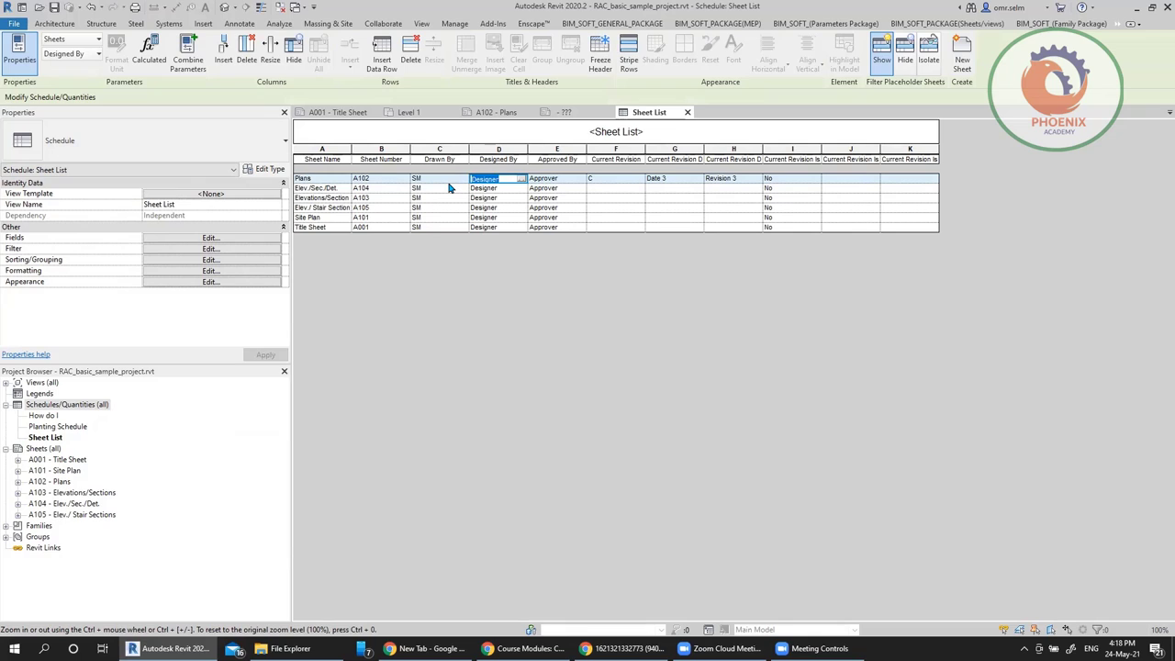
{"action": "type", "text": "adam"}
Place the Sheet List schedule on sheet A102 - Plans, in the empty area below the Level 1 plan
{"action": "double_click", "coordinate": [66, 482]}
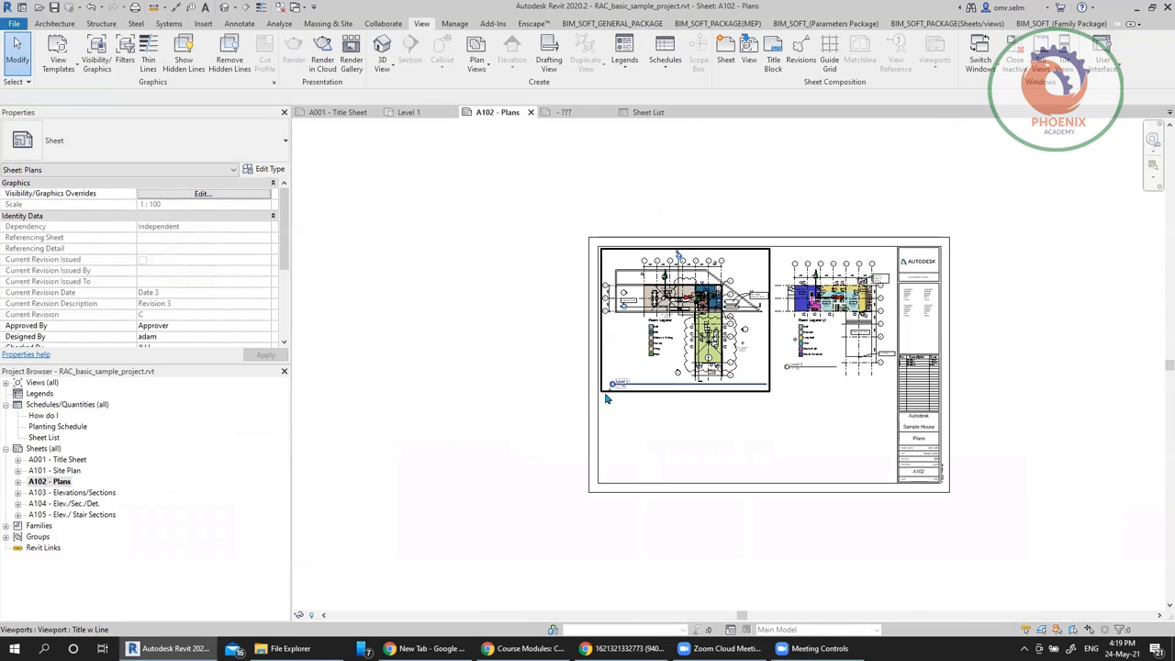
{"action": "left_click_drag", "start_coordinate": [51, 441], "coordinate": [707, 435]}
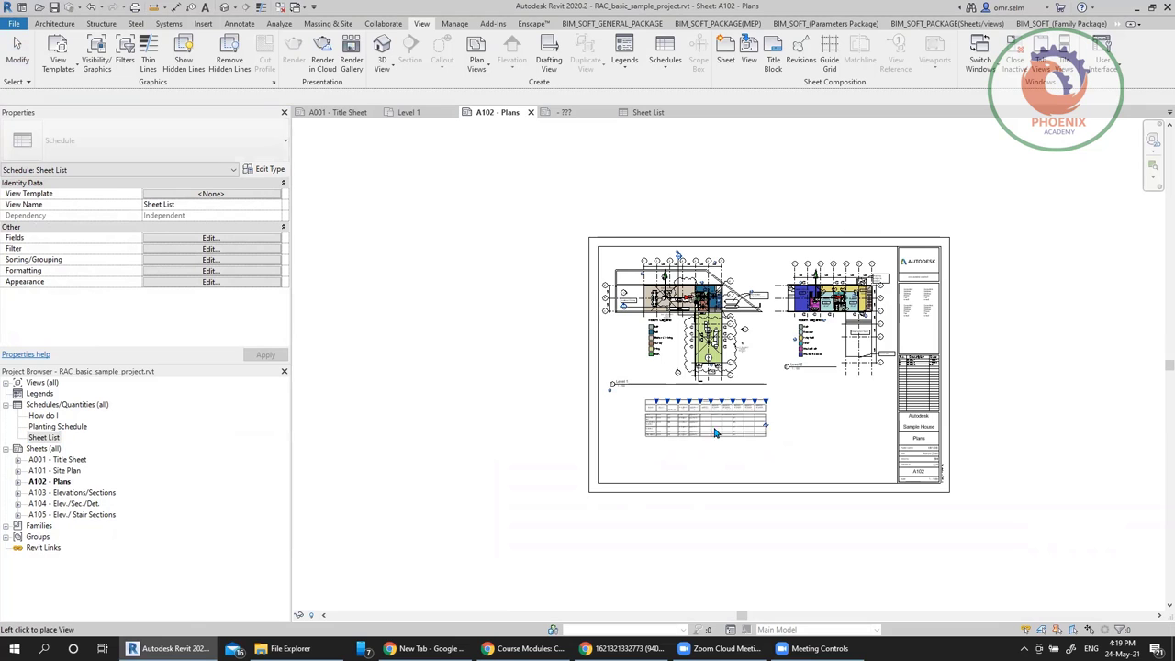
{"action": "left_click", "coordinate": [680, 441]}
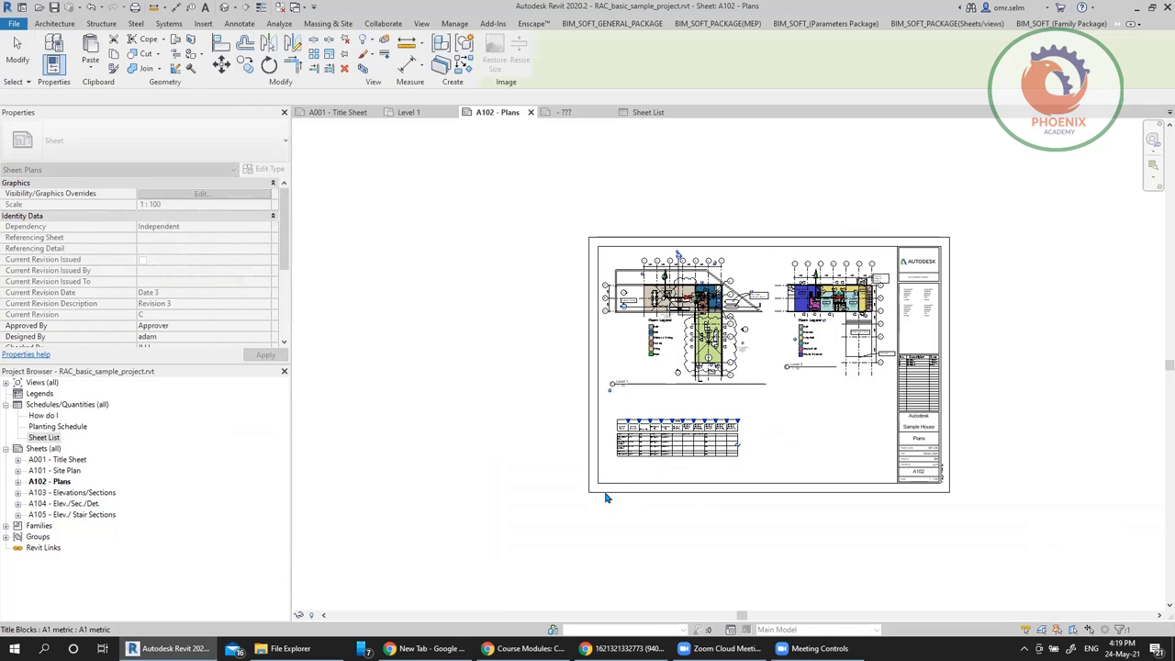
Widen the Current Revision Issued By and Current Revision Issued columns of the sheet list placed on the sheet
{"action": "scroll", "coordinate": [572, 516], "scroll_direction": "up", "scroll_amount": 4}
{"action": "scroll", "coordinate": [1010, 312], "scroll_direction": "up", "scroll_amount": 4}
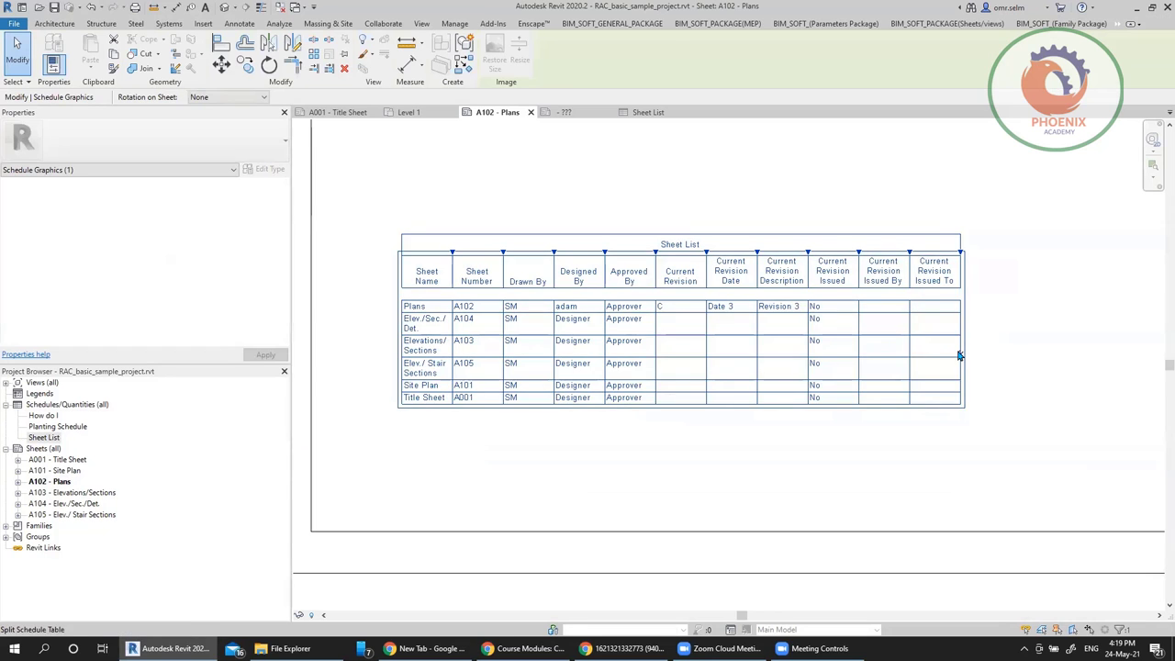
{"action": "left_click_drag", "start_coordinate": [918, 249], "coordinate": [933, 250]}
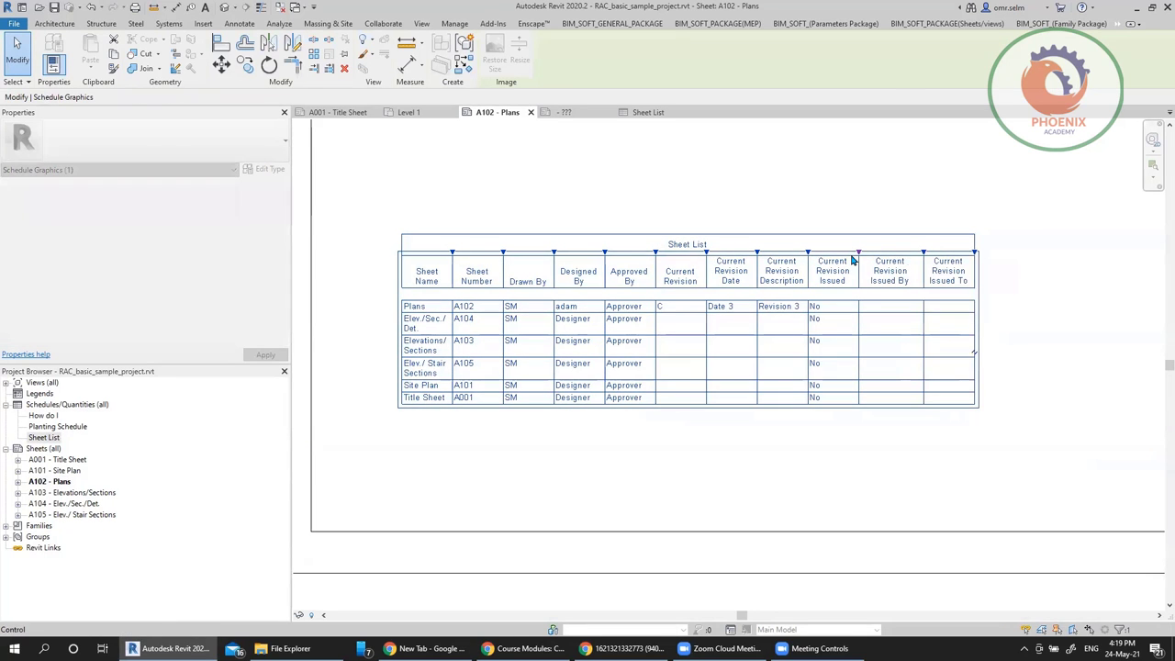
{"action": "left_click_drag", "start_coordinate": [859, 252], "coordinate": [871, 251]}
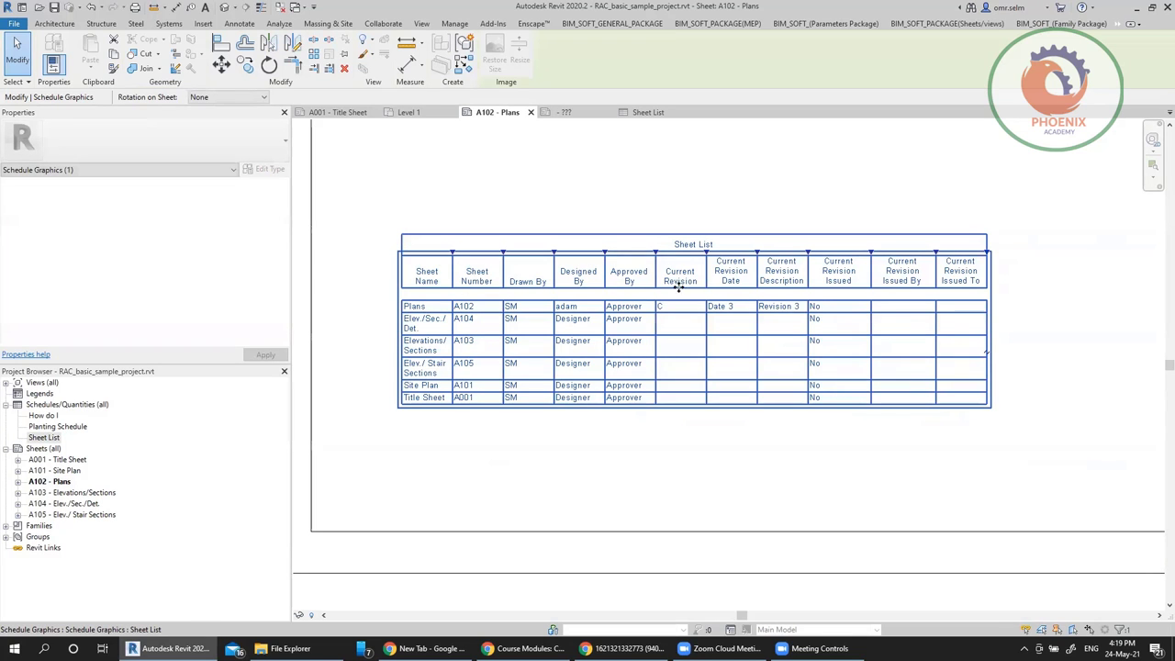
{"action": "scroll", "coordinate": [744, 459], "scroll_direction": "down", "scroll_amount": 3}
{"action": "left_click", "coordinate": [721, 436]}
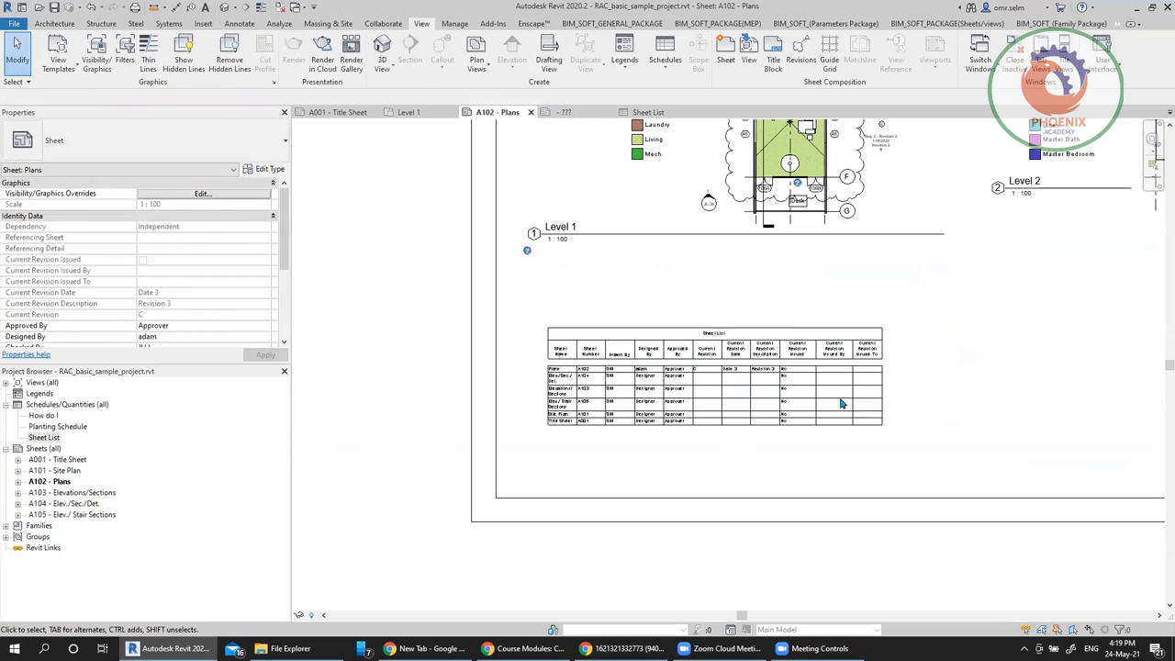
Check the layout of sheet A102 with the placed sheet list and reopen the Sheet List schedule
{"action": "scroll", "coordinate": [531, 389], "scroll_direction": "down", "scroll_amount": 1}
{"action": "scroll", "coordinate": [514, 409], "scroll_direction": "down", "scroll_amount": 2}
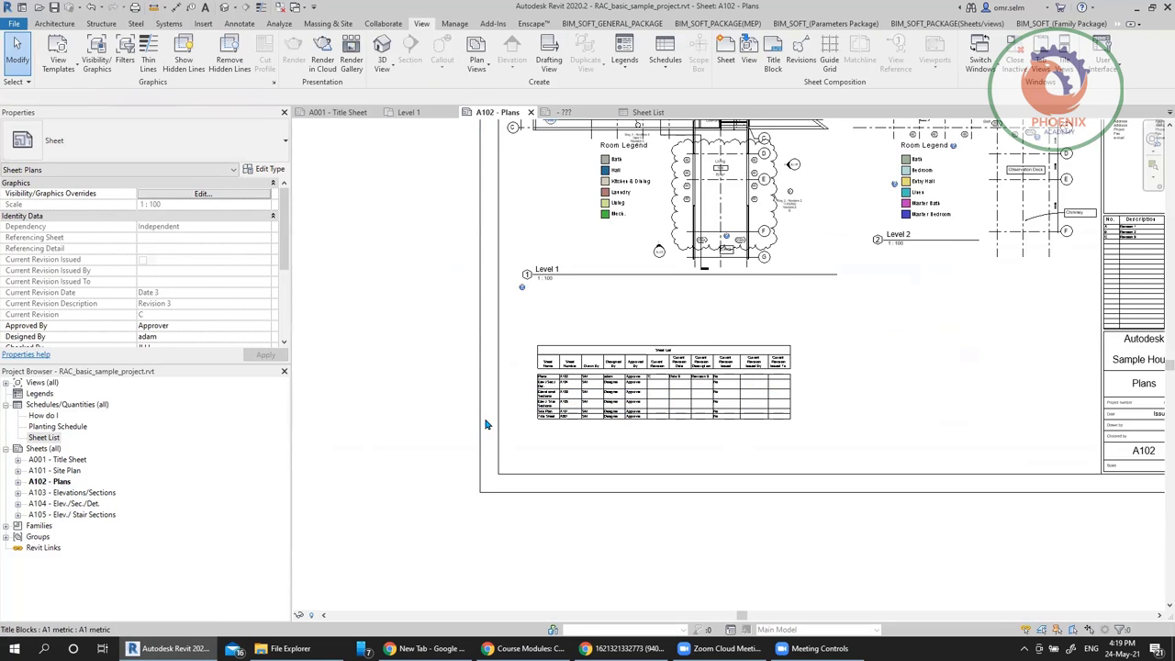
{"action": "middle_click_drag", "start_coordinate": [863, 393], "coordinate": [875, 450]}
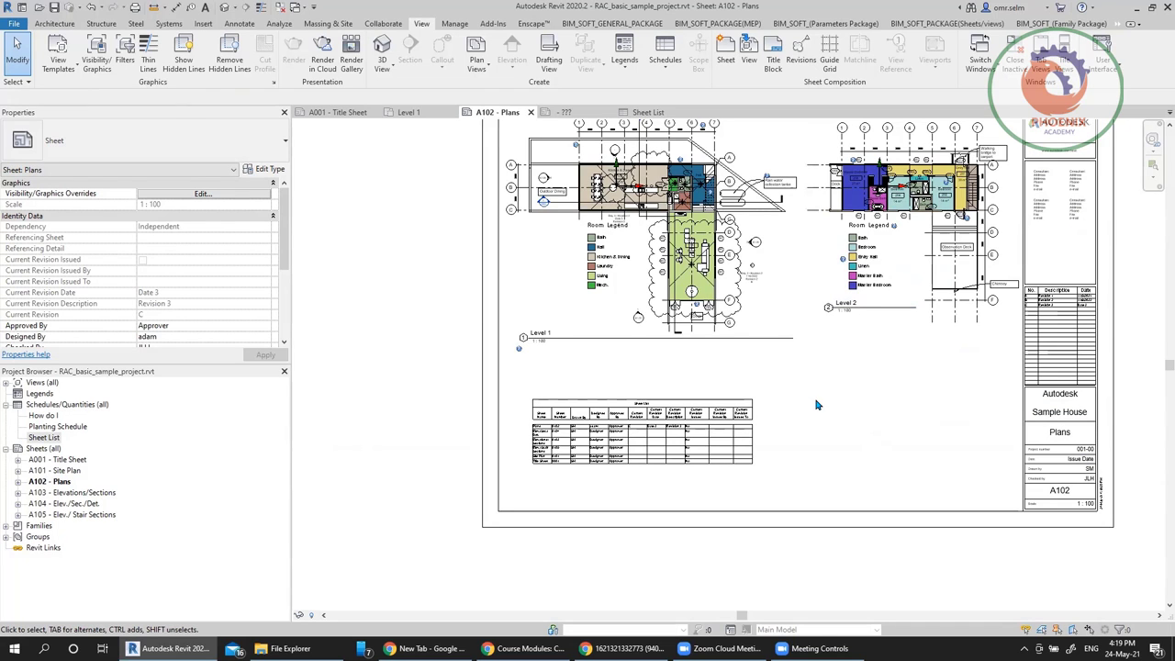
{"action": "scroll", "coordinate": [817, 405], "scroll_direction": "down", "scroll_amount": 2}
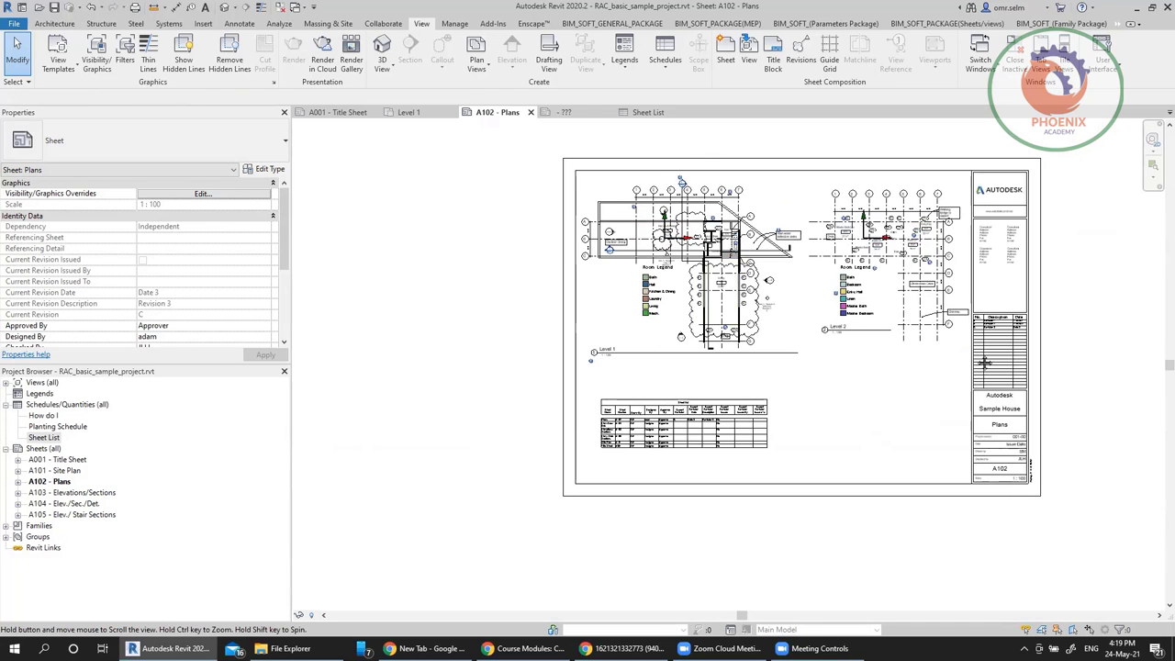
{"action": "middle_click_drag", "start_coordinate": [1083, 356], "coordinate": [983, 363]}
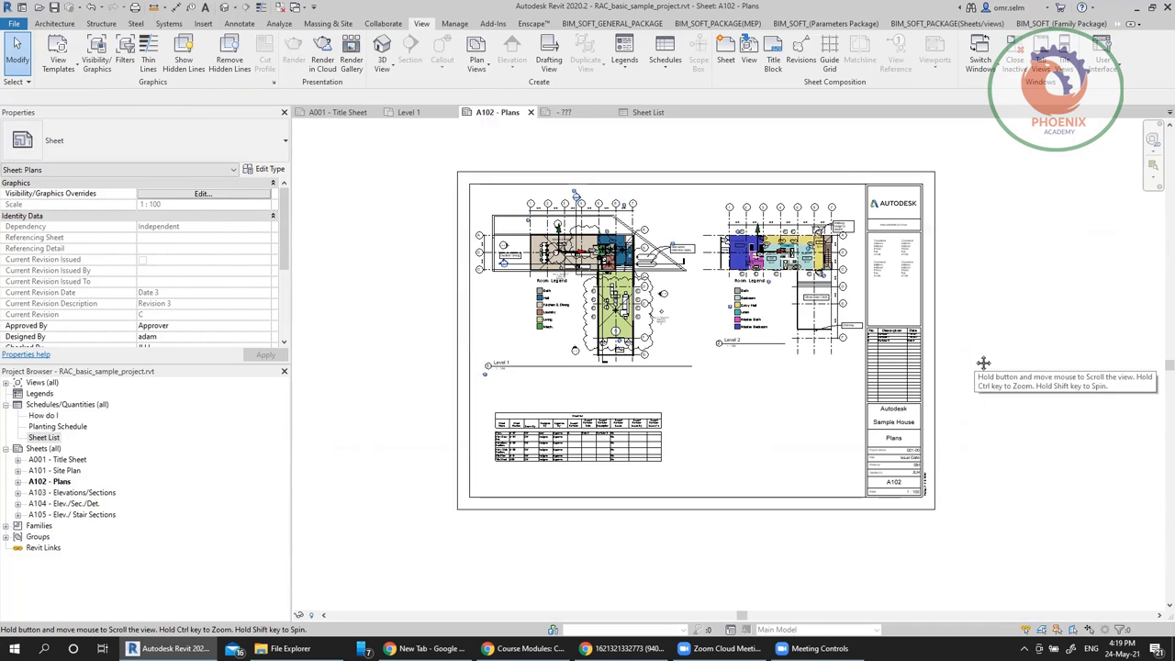
{"action": "left_click", "coordinate": [47, 438]}
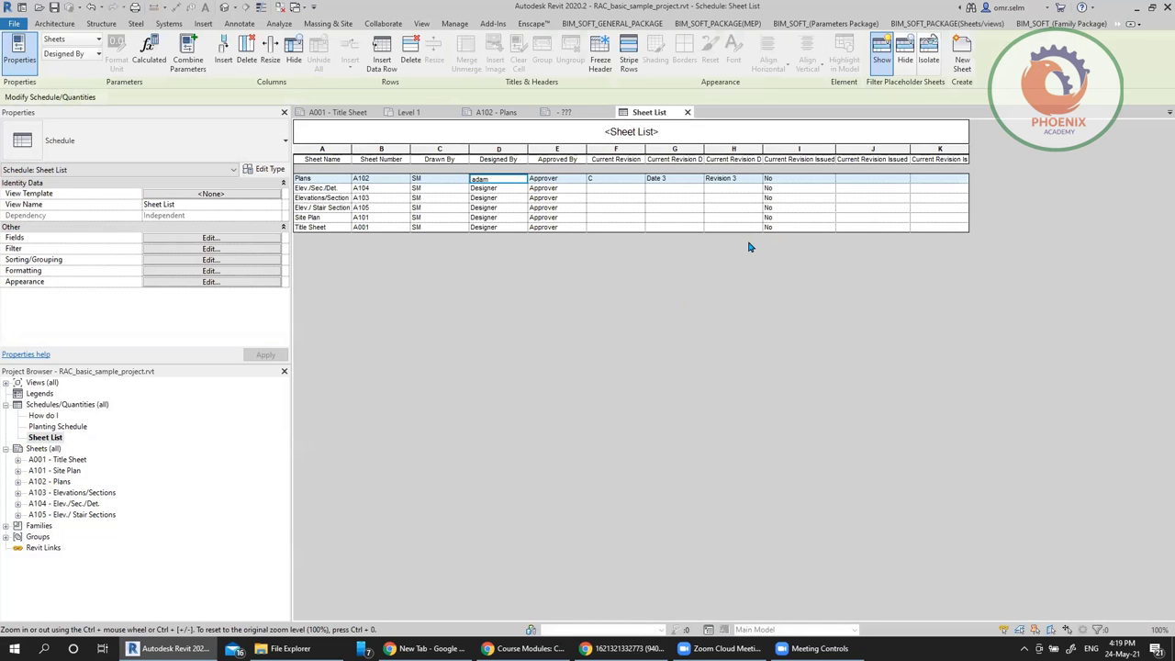
Export the Sheet List schedule as the delimited text file Sheet List.txt on the Desktop, keeping title, column headers and tab delimiter
{"action": "left_click", "coordinate": [14, 23]}
{"action": "mouse_move", "coordinate": [44, 200]}
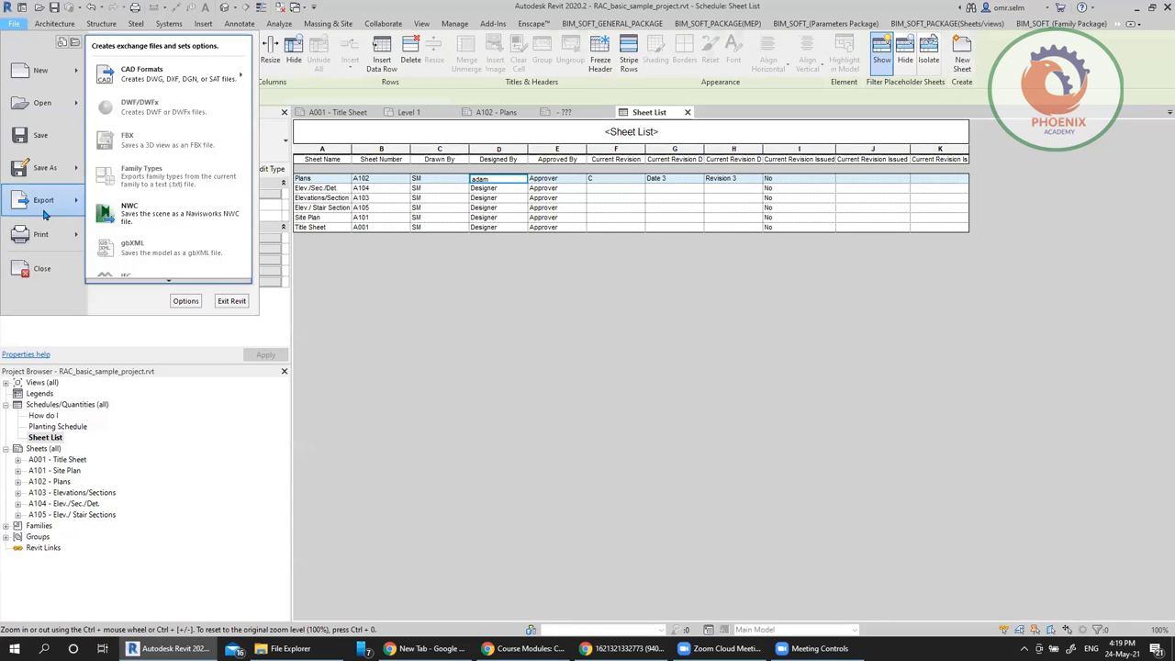
{"action": "mouse_move", "coordinate": [176, 280]}
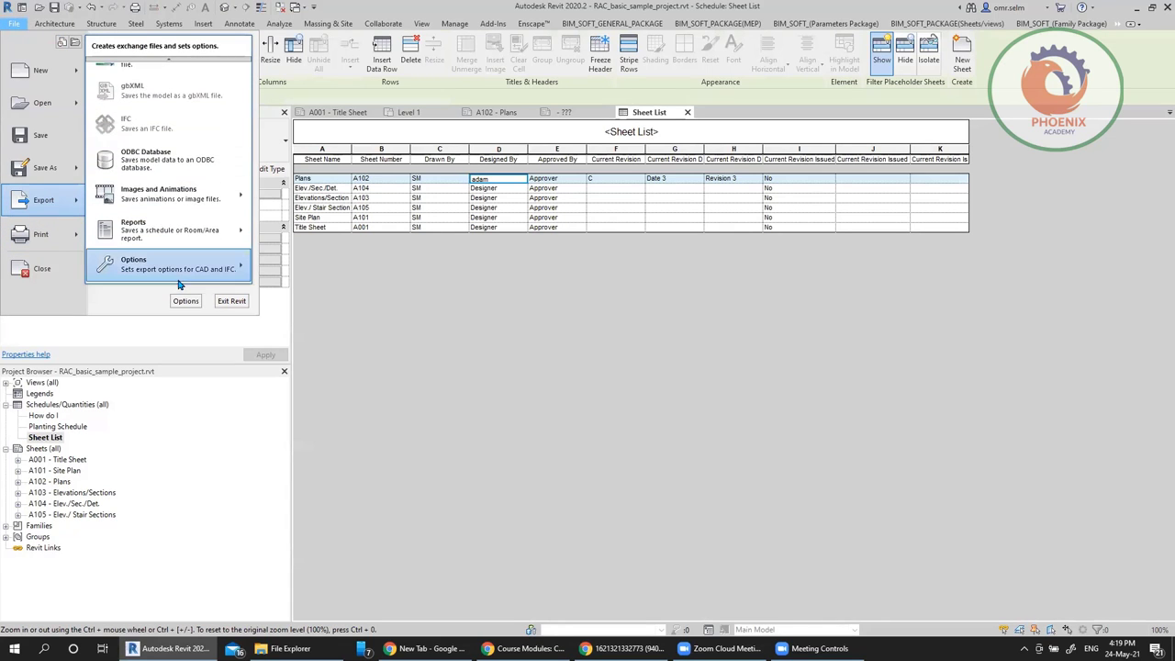
{"action": "mouse_move", "coordinate": [202, 235]}
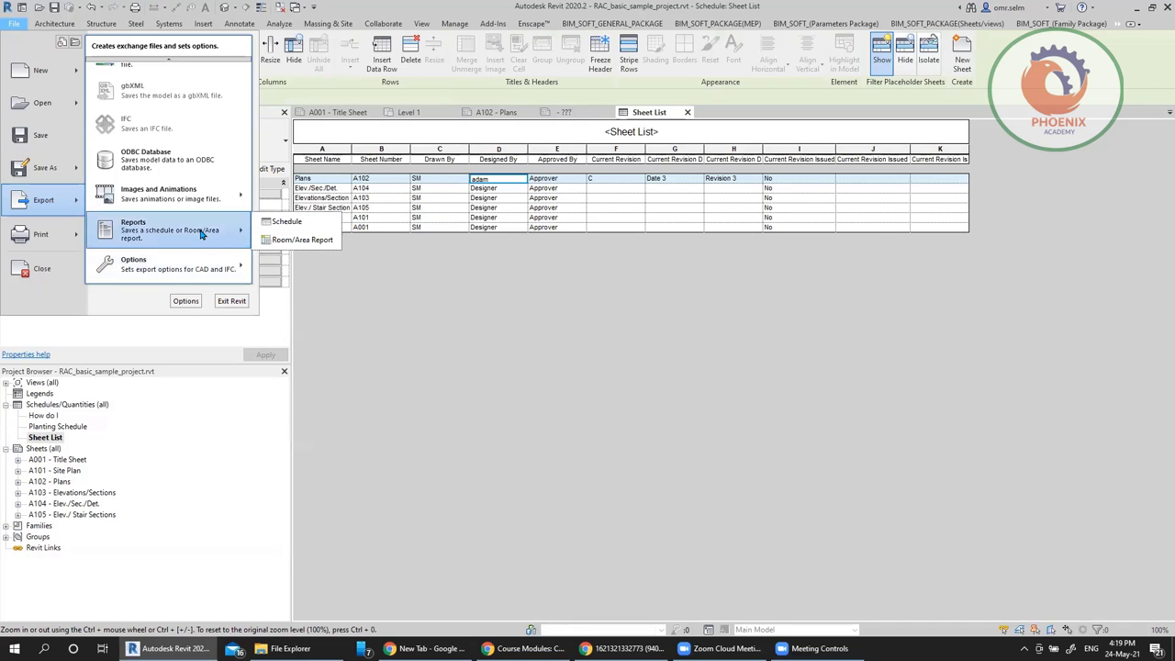
{"action": "left_click", "coordinate": [266, 227]}
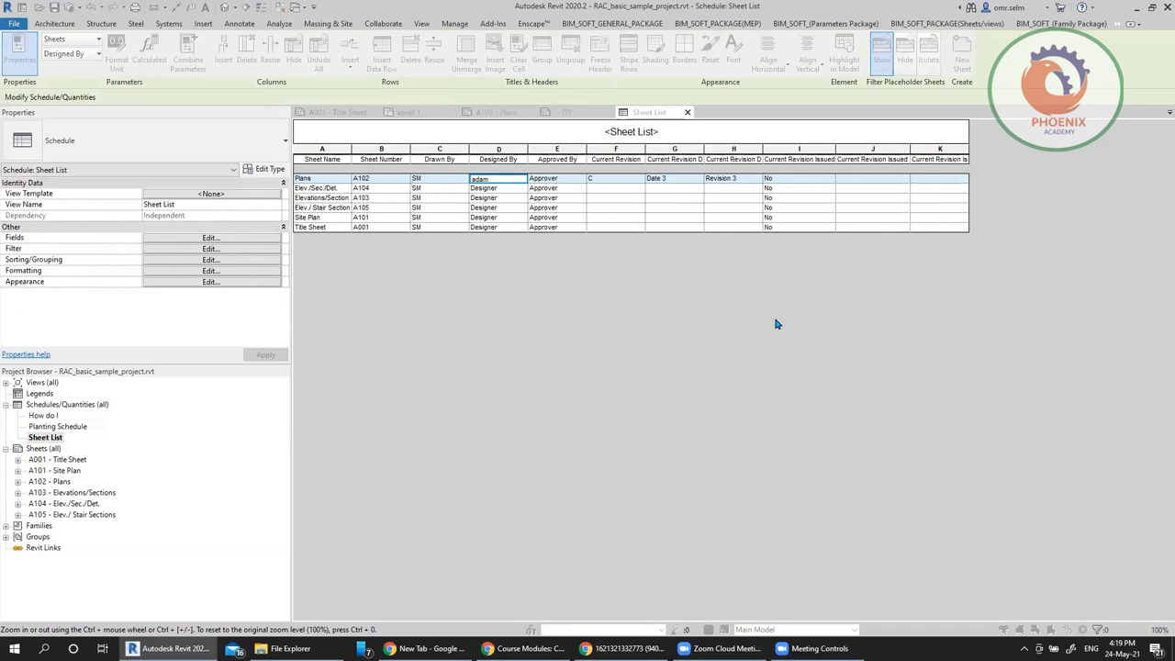
{"action": "left_click", "coordinate": [328, 438]}
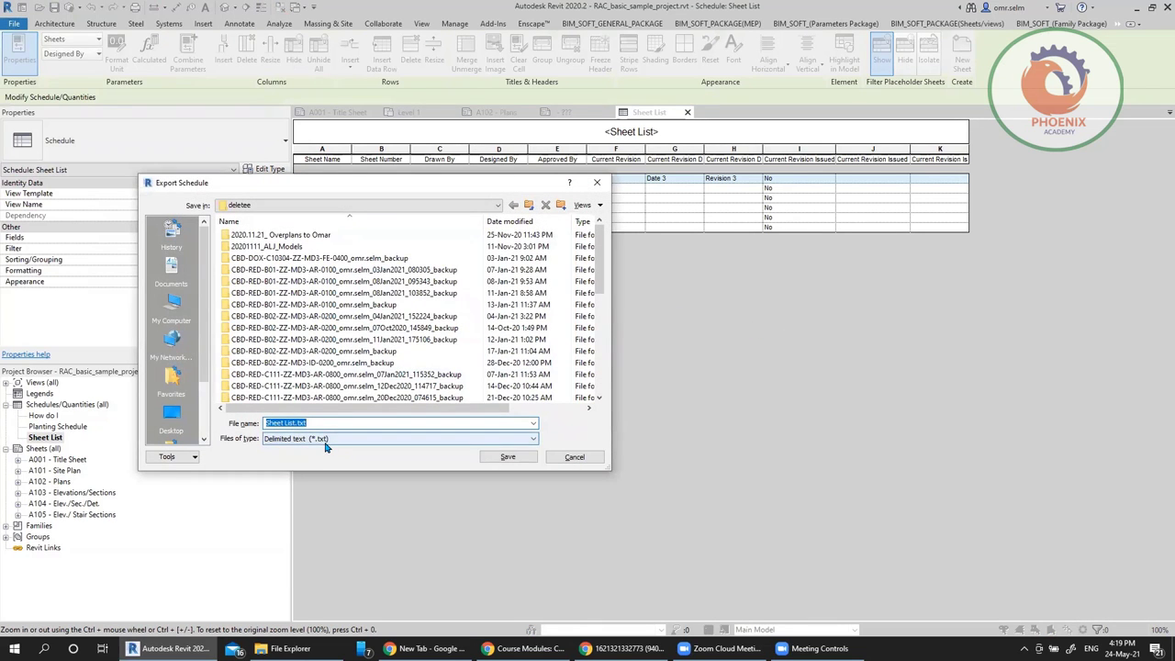
{"action": "left_click", "coordinate": [172, 417]}
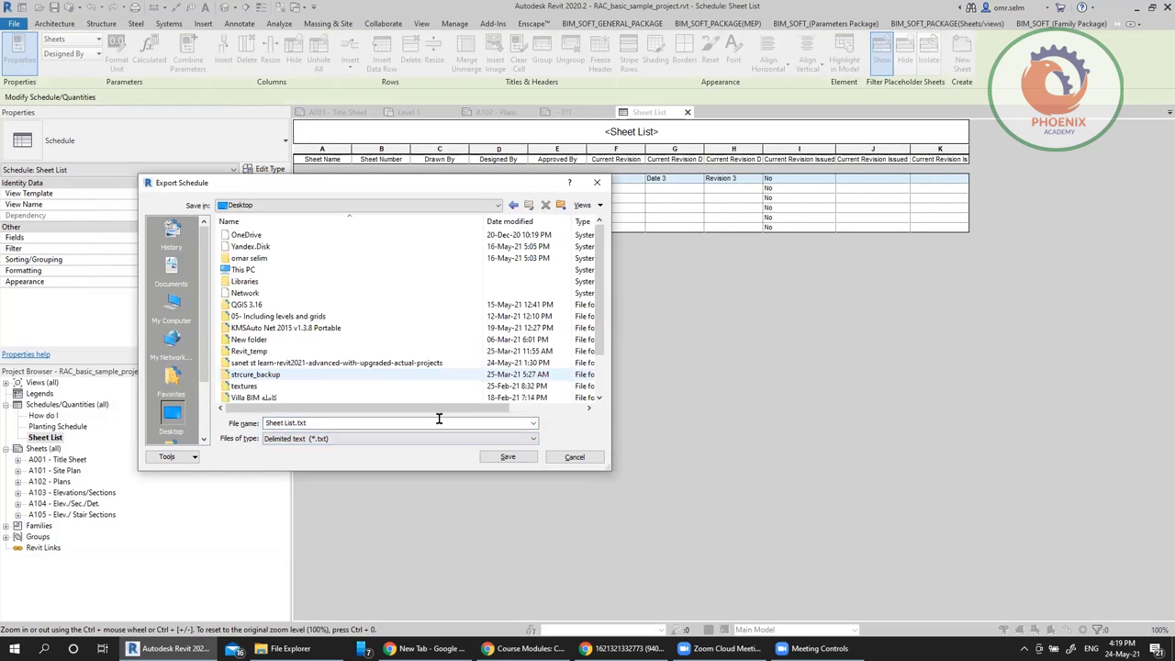
{"action": "left_click", "coordinate": [522, 459]}
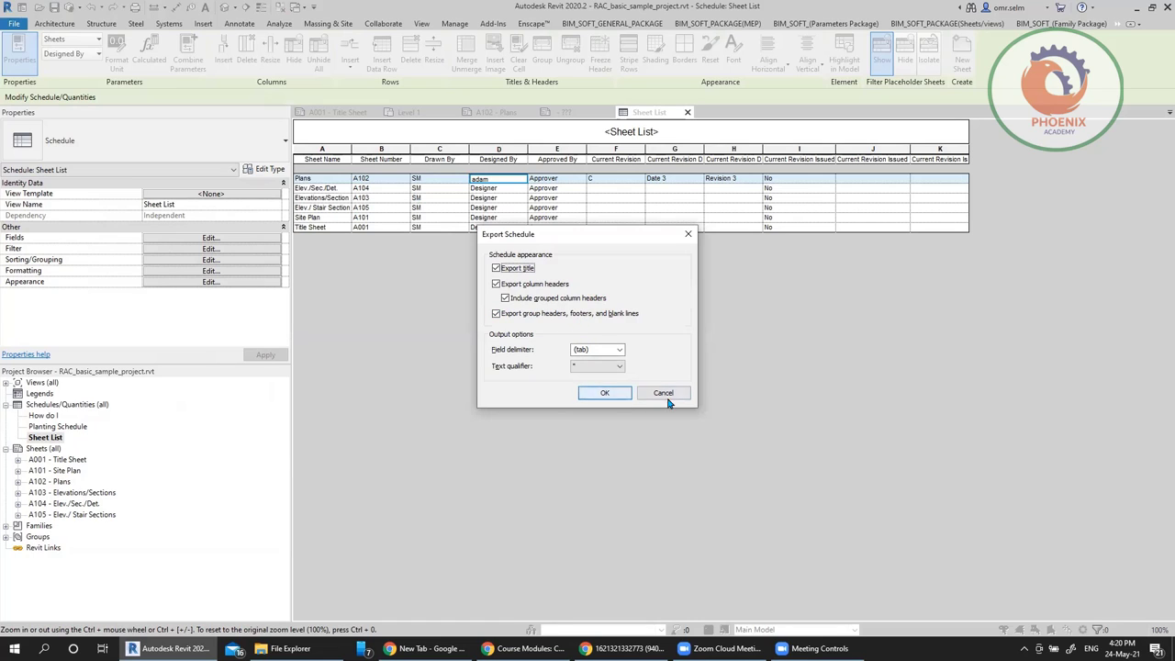
{"action": "left_click", "coordinate": [604, 394]}
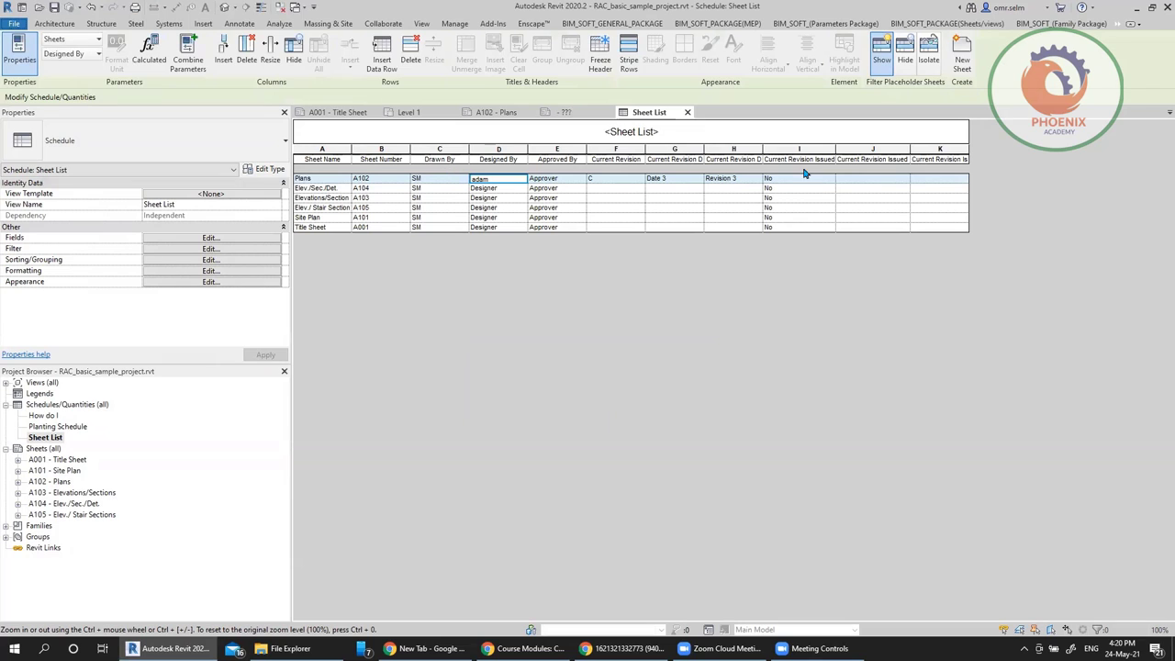
Group the headers of revision columns G to K under "s" and the Drawn By, Designed By and Approved By headers under "by"
{"action": "left_click_drag", "start_coordinate": [656, 160], "coordinate": [933, 166]}
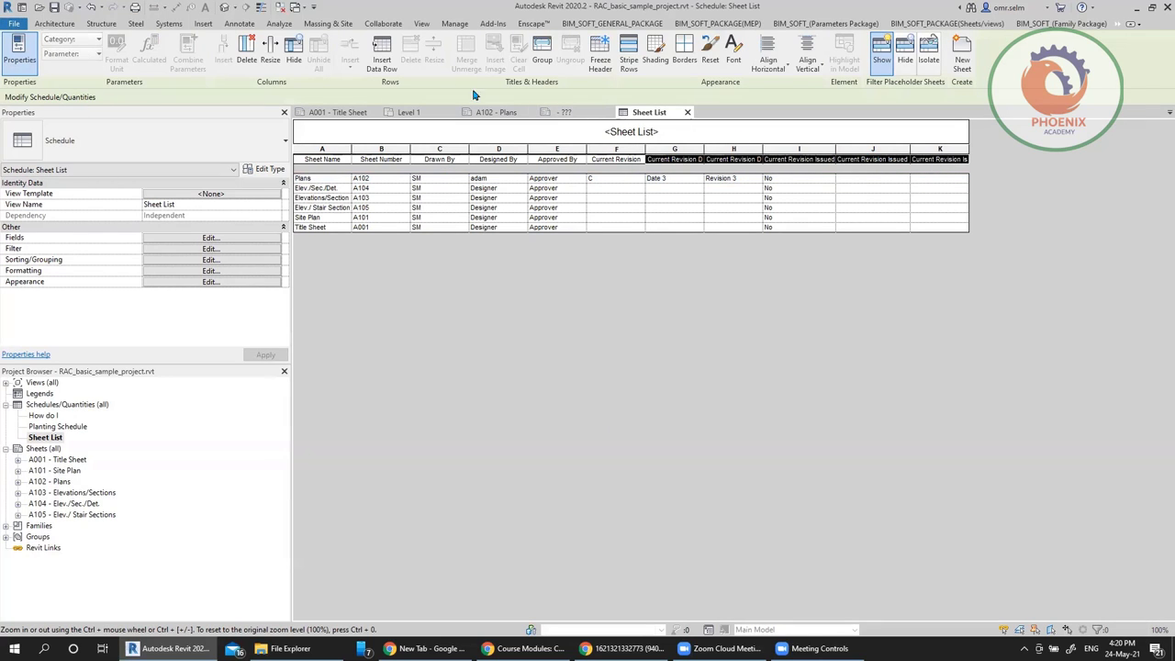
{"action": "left_click", "coordinate": [542, 52]}
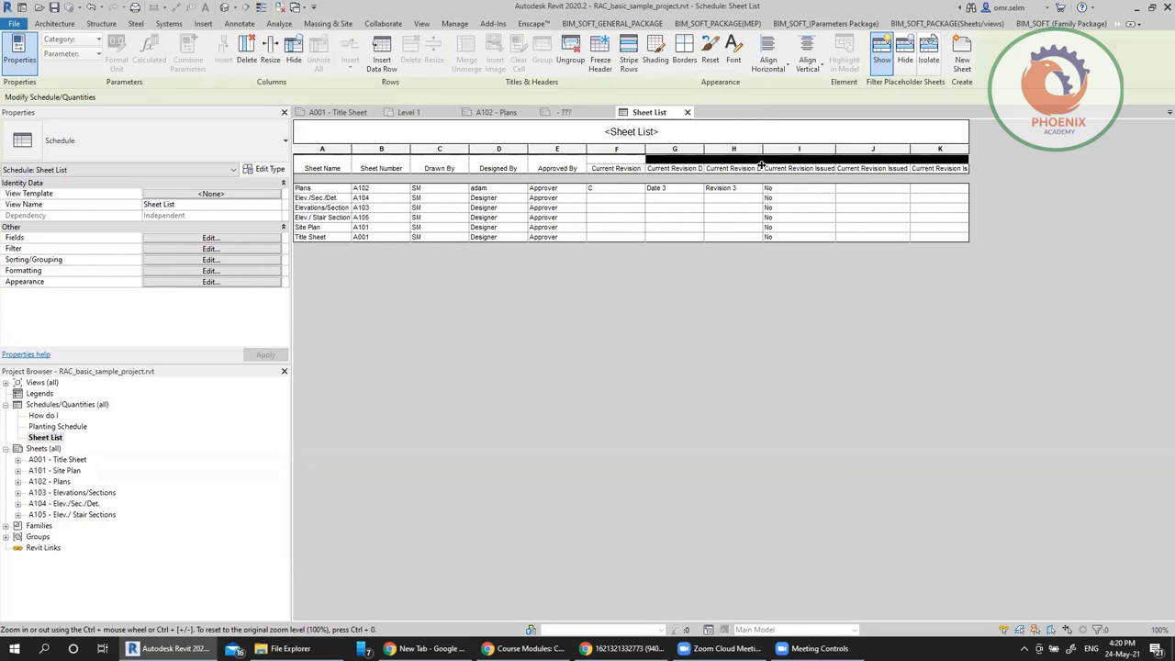
{"action": "left_click_drag", "start_coordinate": [558, 172], "coordinate": [439, 175]}
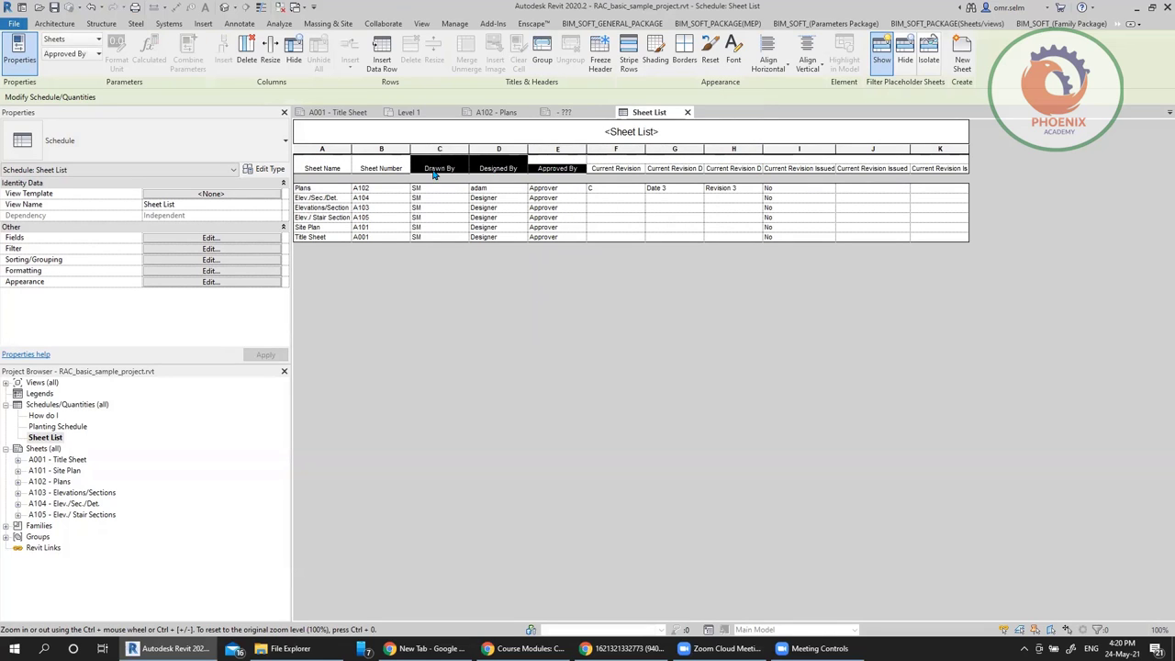
{"action": "left_click", "coordinate": [542, 53]}
{"action": "left_click", "coordinate": [497, 156]}
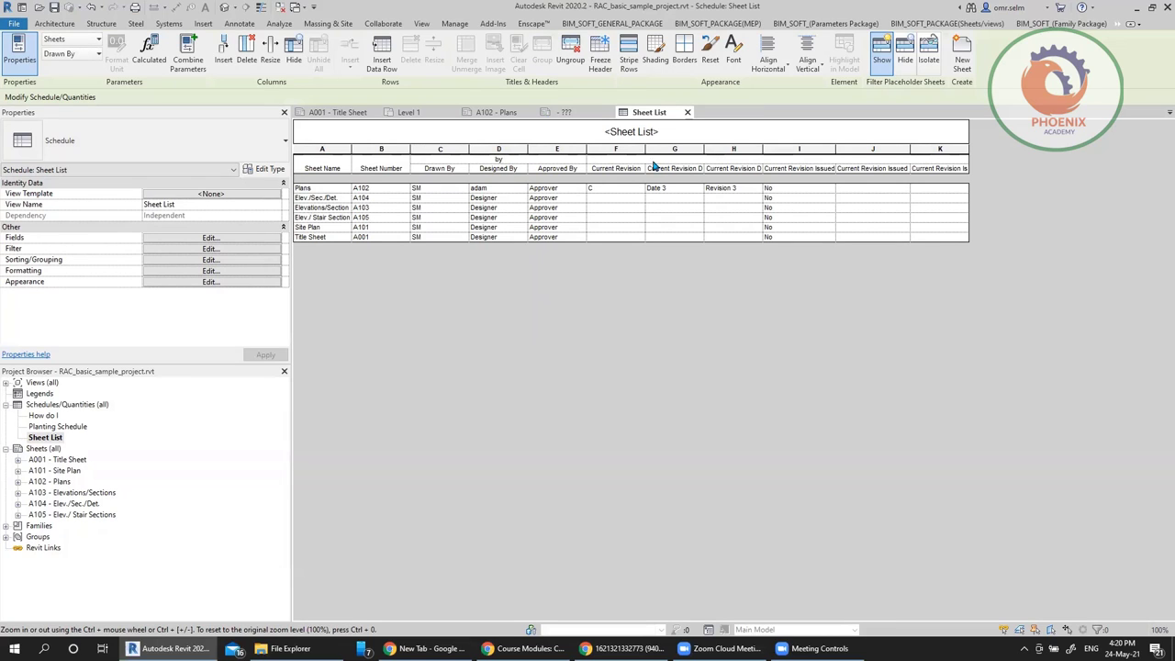
{"action": "left_click", "coordinate": [695, 157]}
{"action": "type", "text": "s"}
Locate the exported Sheet List.txt on the desktop and start Excel
{"action": "key", "text": "super+d"}
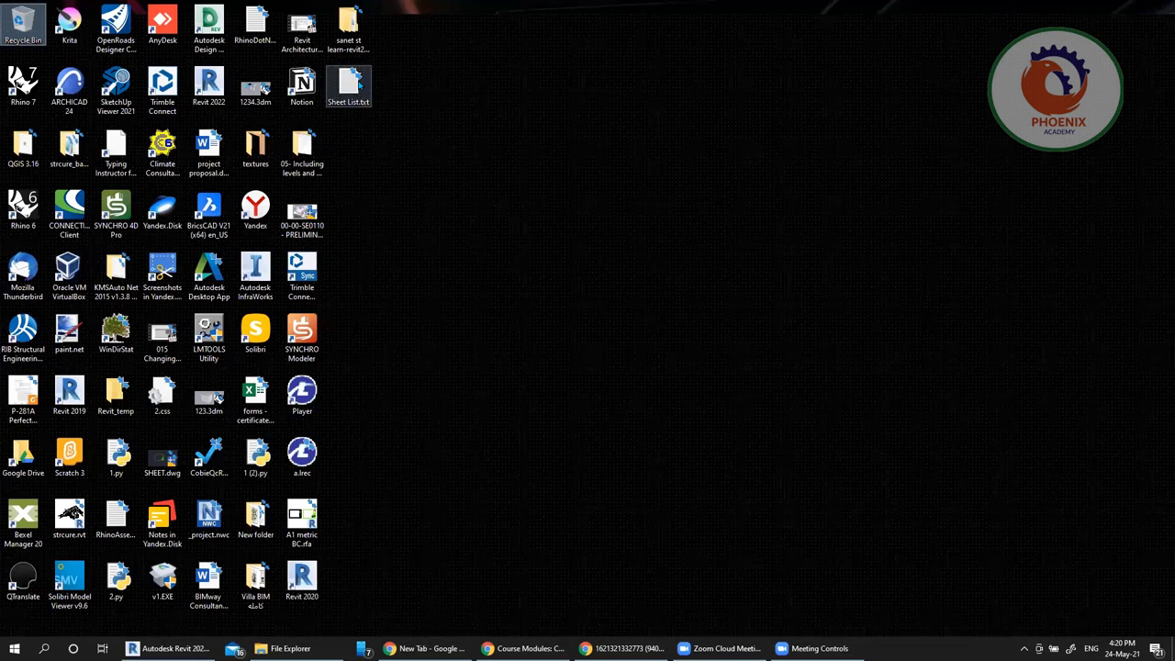
{"action": "left_click", "coordinate": [349, 87]}
{"action": "key", "text": "super"}
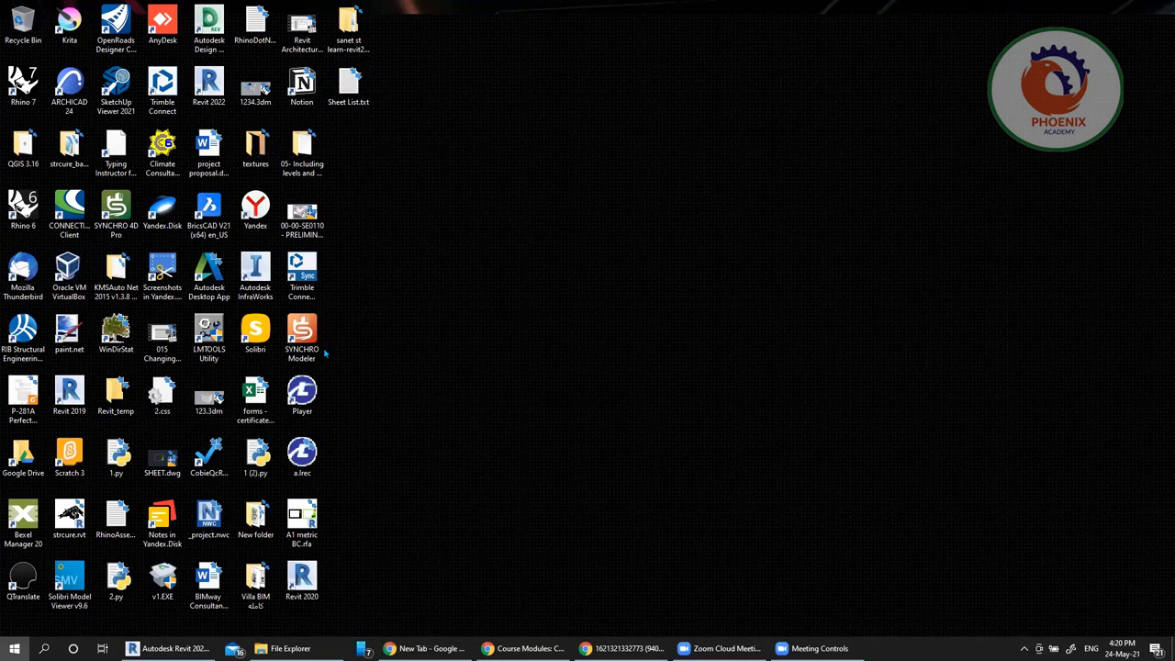
{"action": "type", "text": "ex"}
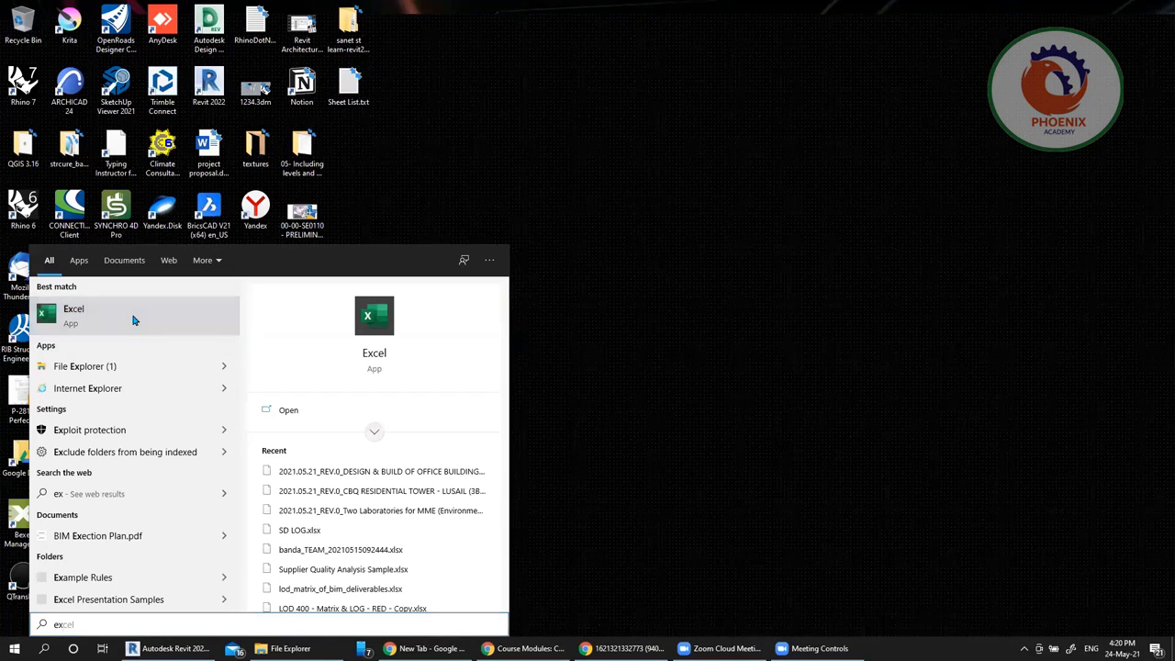
{"action": "left_click", "coordinate": [389, 97]}
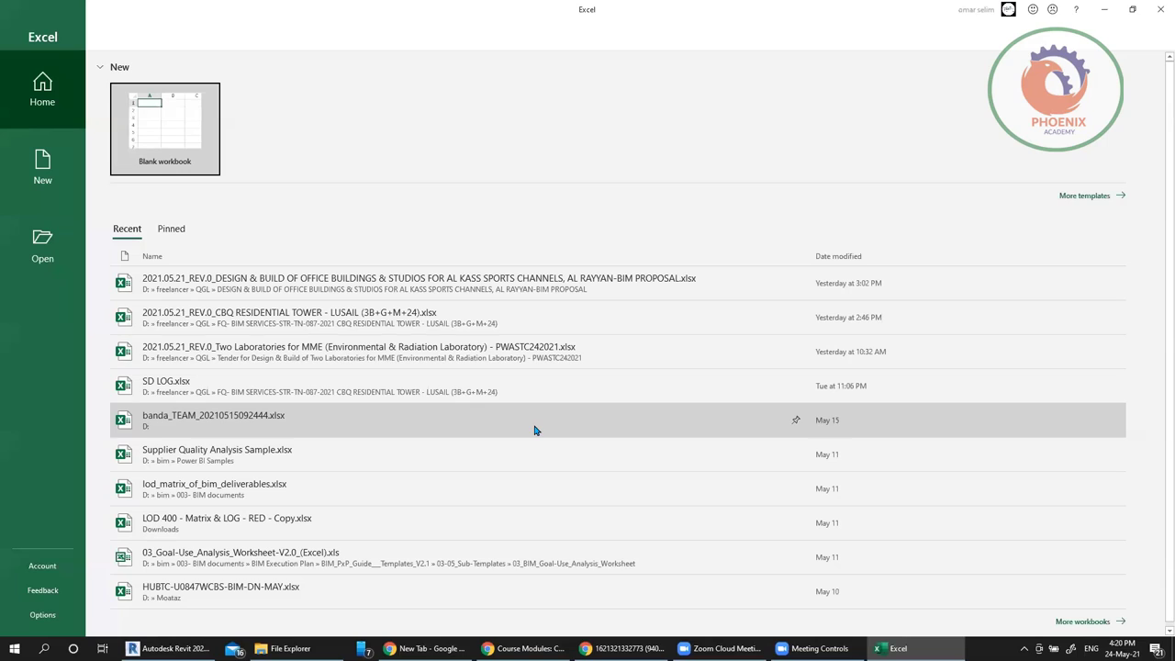
Open Sheet List.txt from the Desktop in Excel with all file types listed, importing it as delimited text with the default settings
{"action": "left_click", "coordinate": [55, 173]}
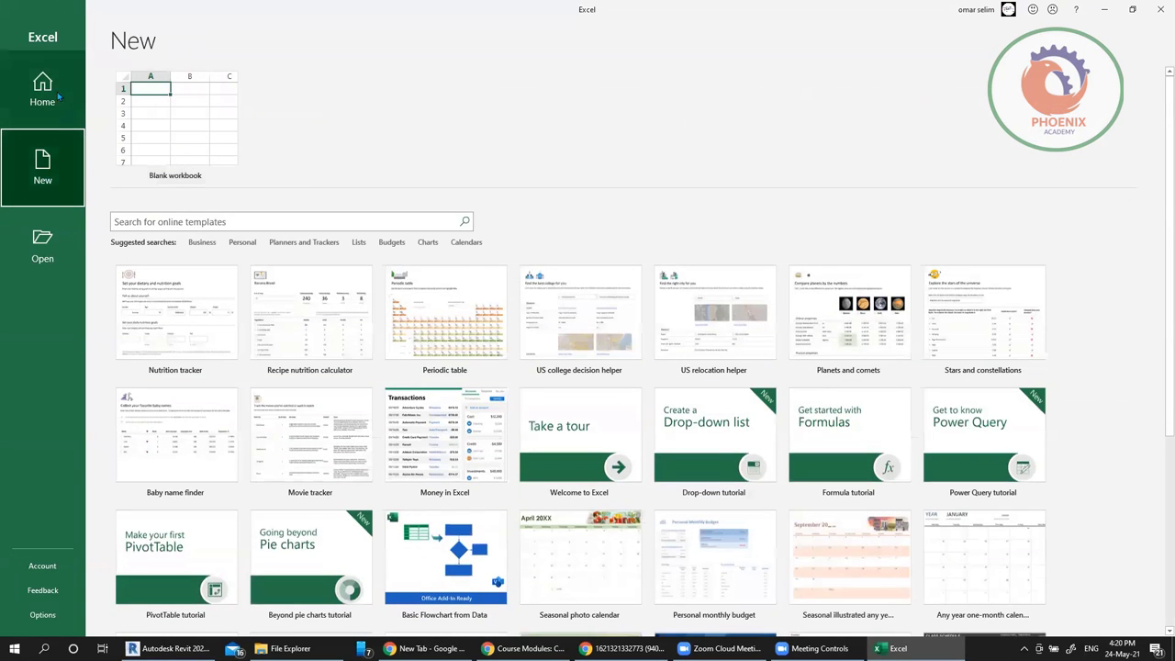
{"action": "left_click", "coordinate": [57, 252]}
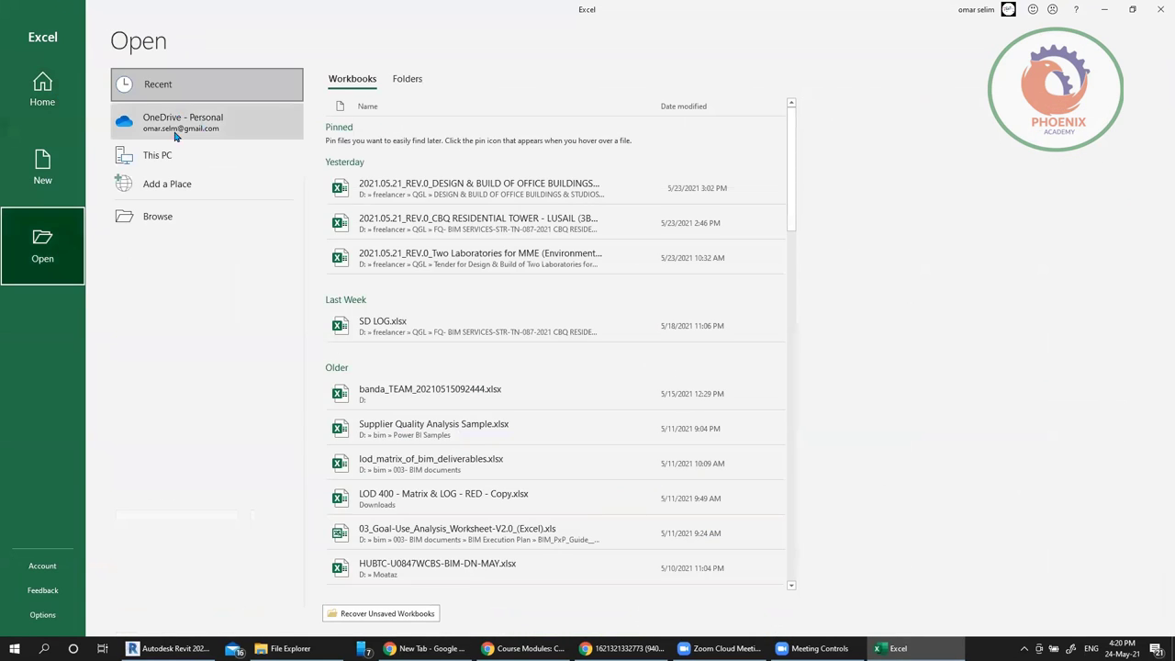
{"action": "left_click", "coordinate": [175, 218]}
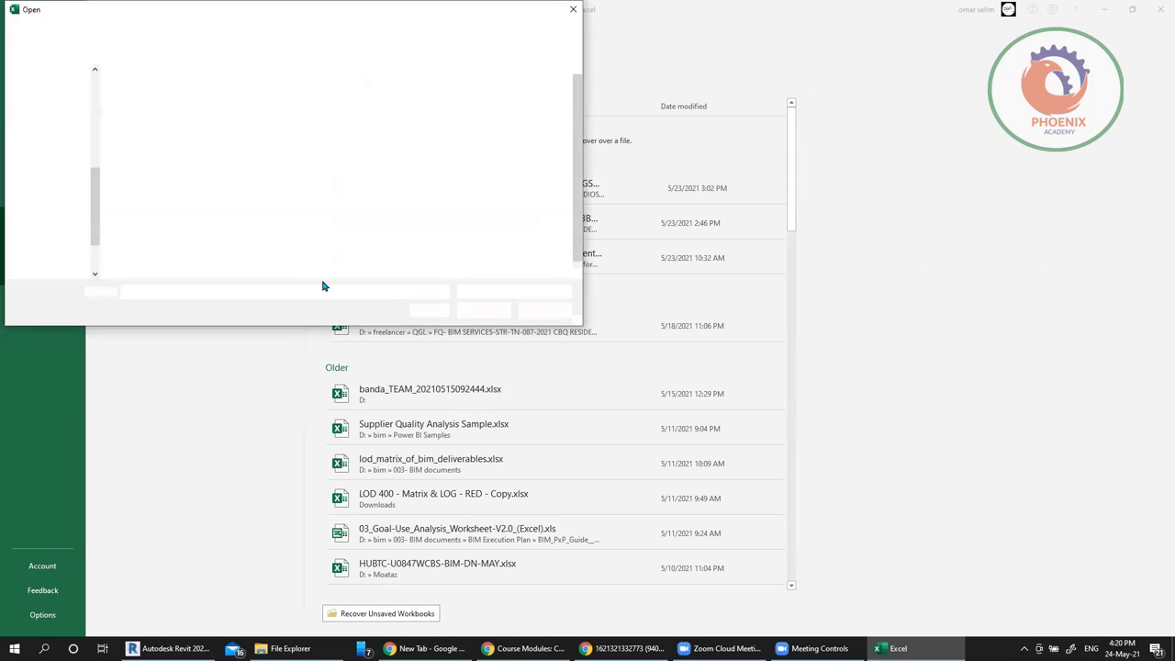
{"action": "left_click", "coordinate": [567, 292]}
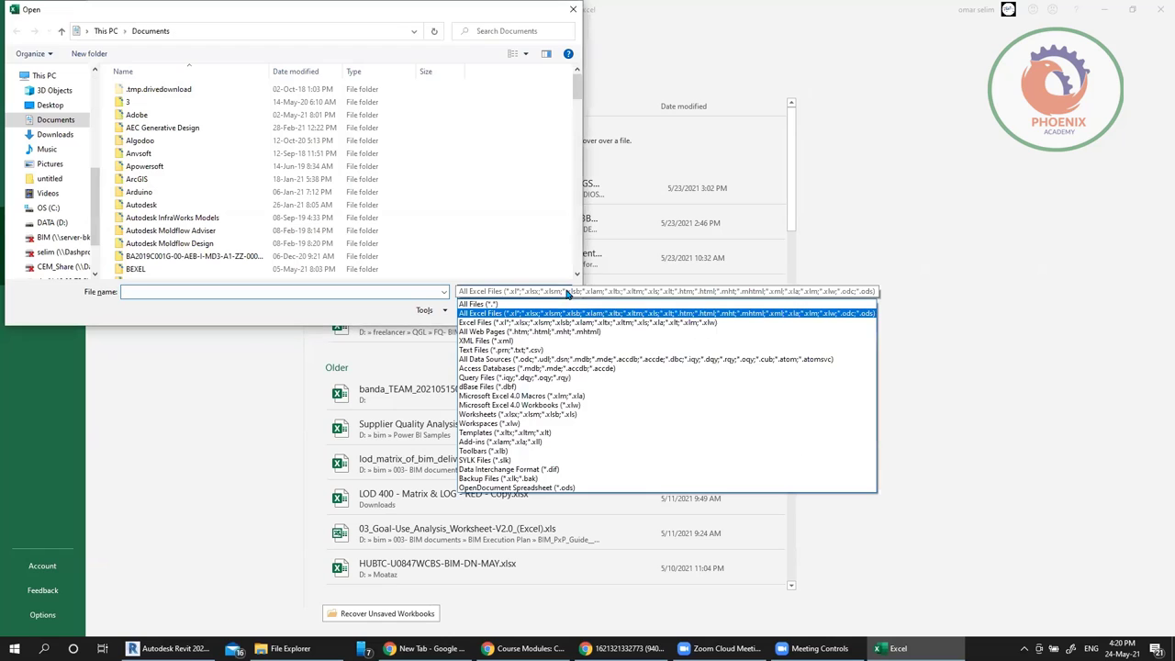
{"action": "left_click", "coordinate": [543, 304]}
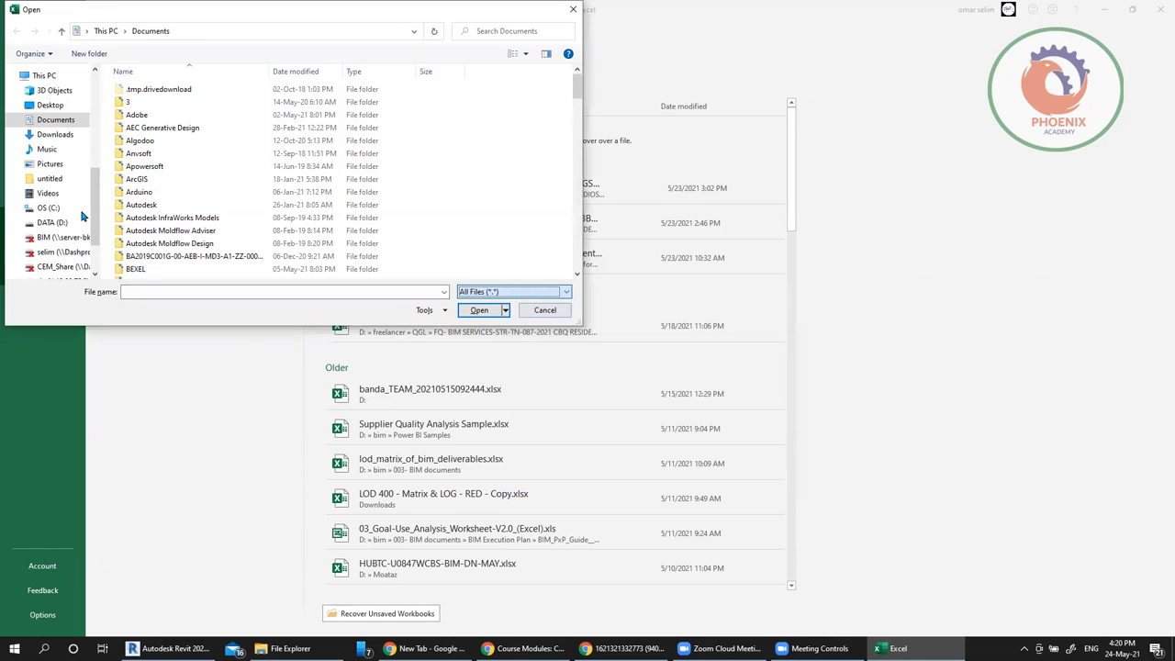
{"action": "left_click", "coordinate": [57, 105]}
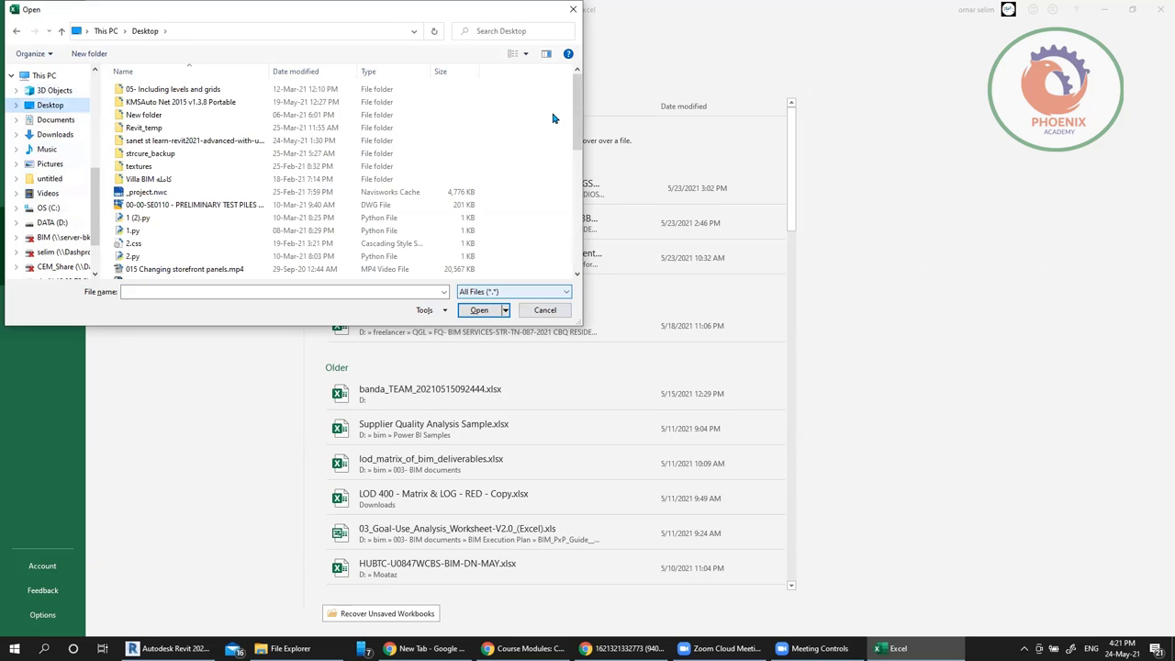
{"action": "left_click", "coordinate": [293, 72]}
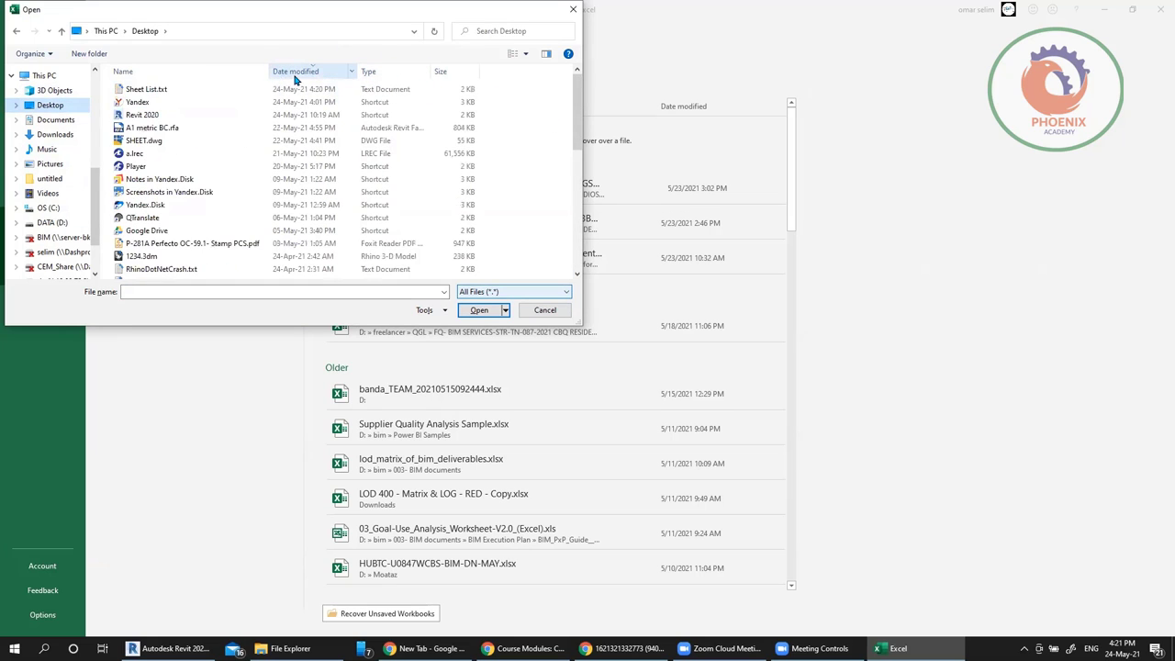
{"action": "left_click", "coordinate": [239, 91]}
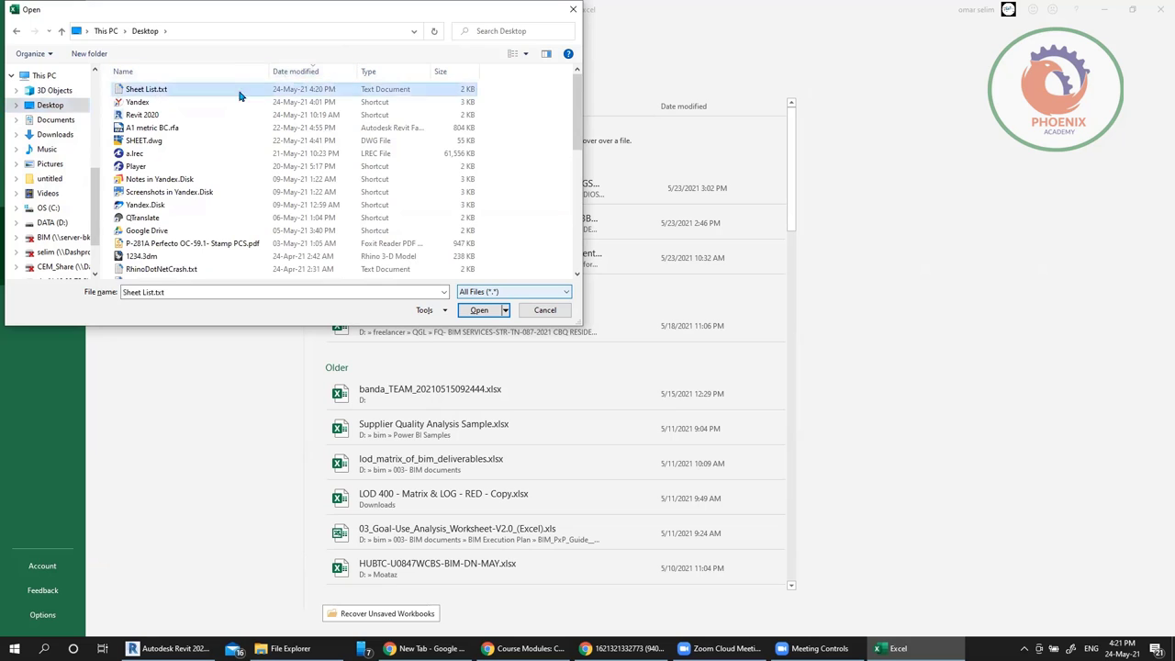
{"action": "left_click", "coordinate": [478, 309]}
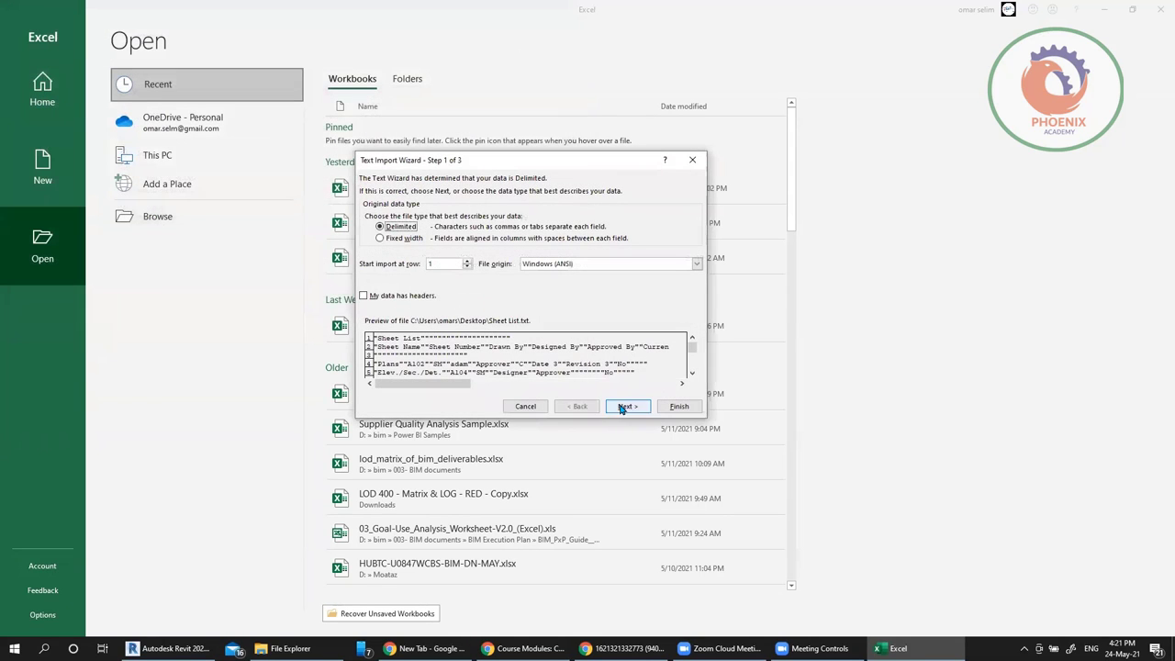
{"action": "left_click", "coordinate": [679, 406]}
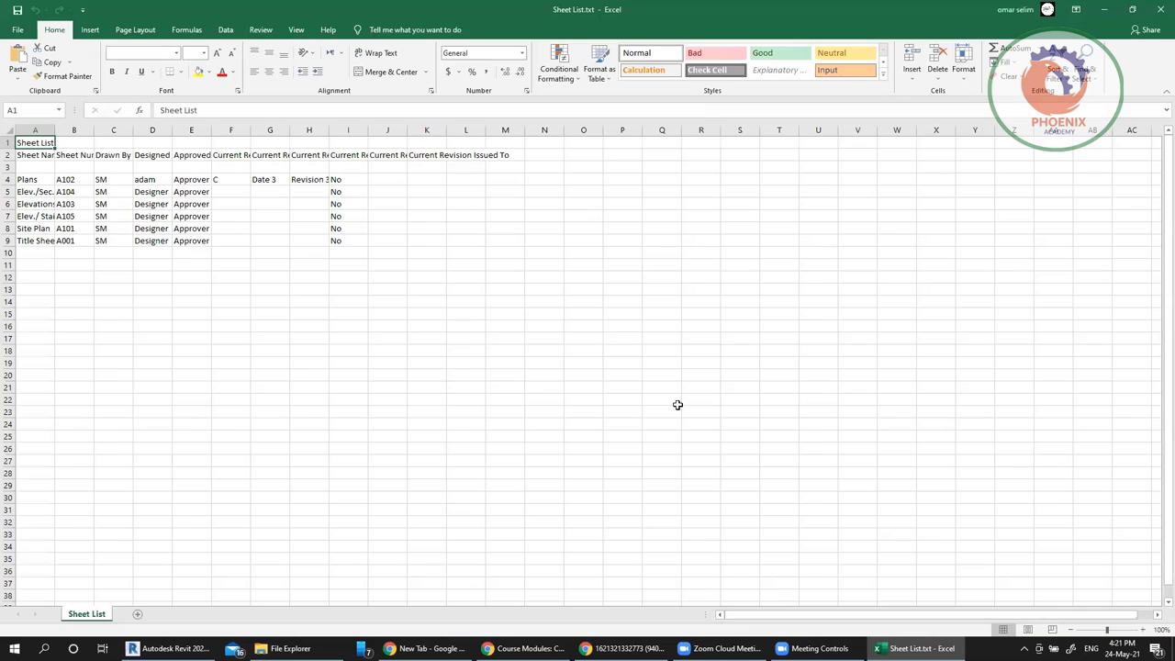
Save the imported list in its Unicode Text format and as the Excel Workbook Sheet List.xlsx on the Desktop, and refresh the desktop
{"action": "key", "text": "ctrl+s"}
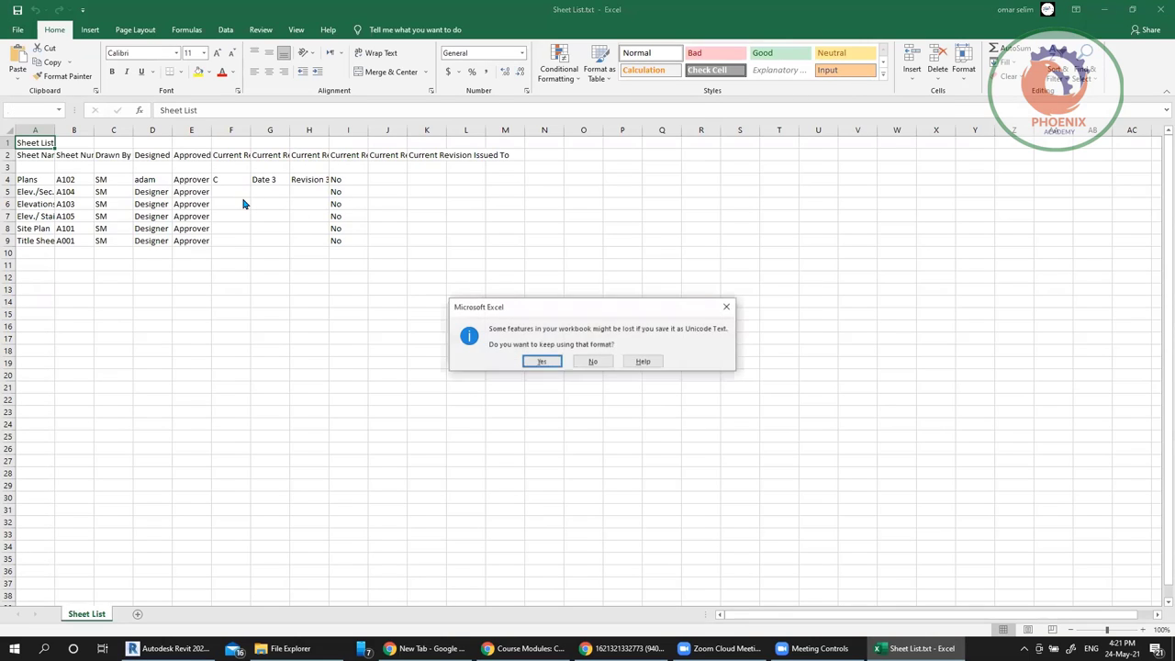
{"action": "left_click", "coordinate": [543, 360]}
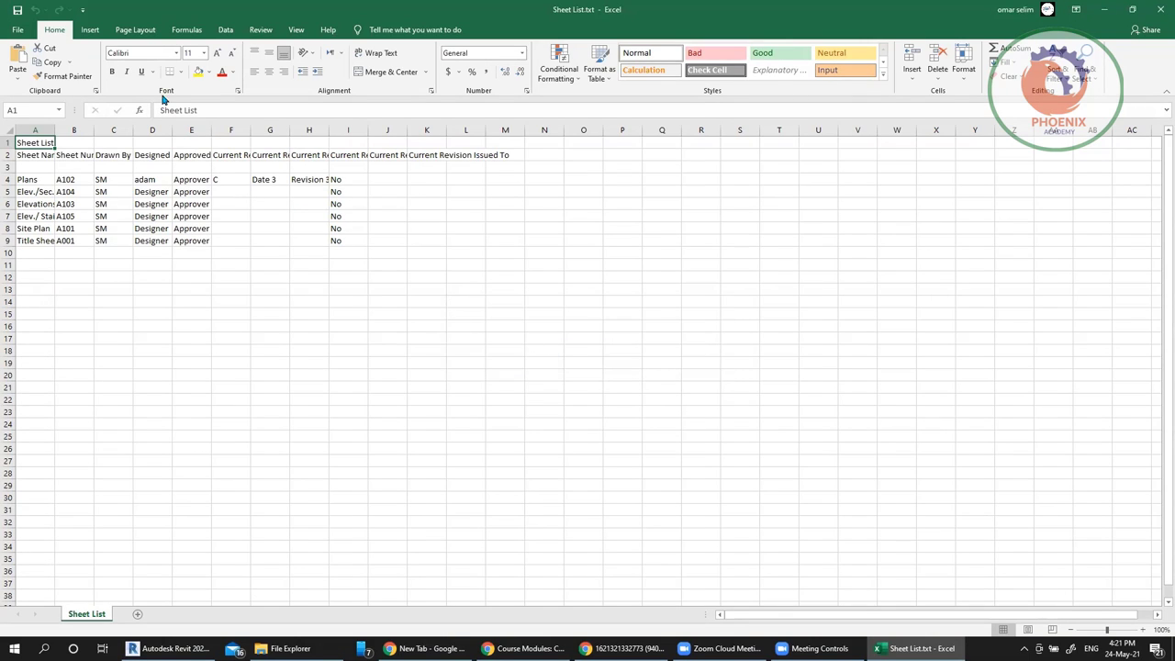
{"action": "left_click", "coordinate": [17, 29]}
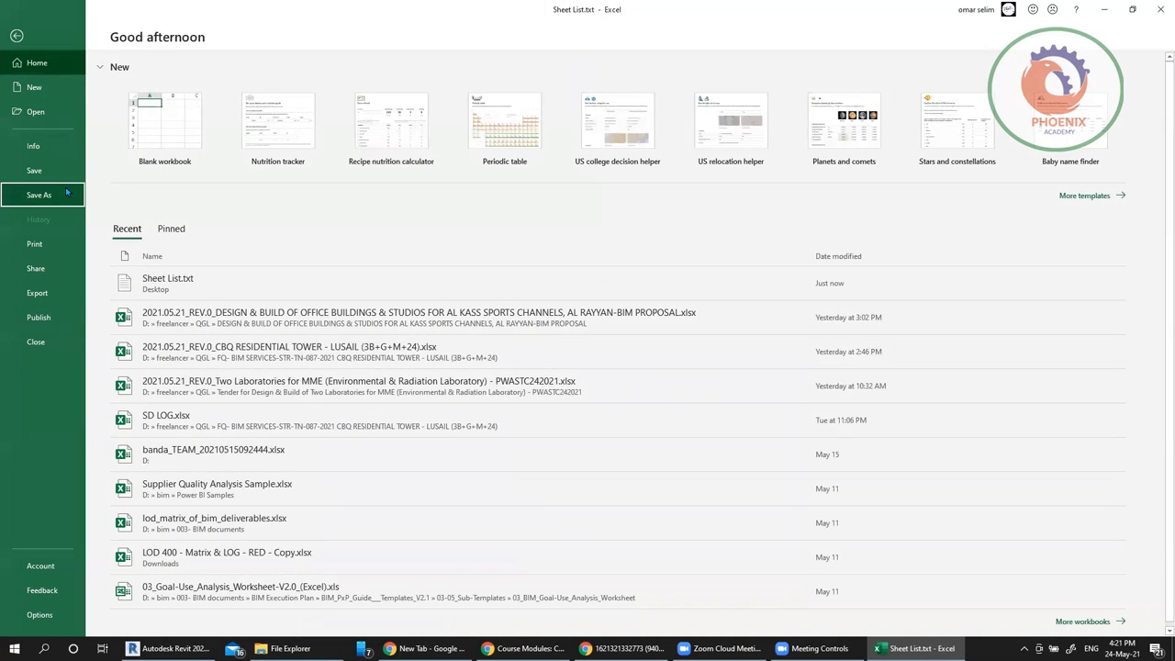
{"action": "left_click", "coordinate": [65, 189]}
{"action": "left_click", "coordinate": [174, 216]}
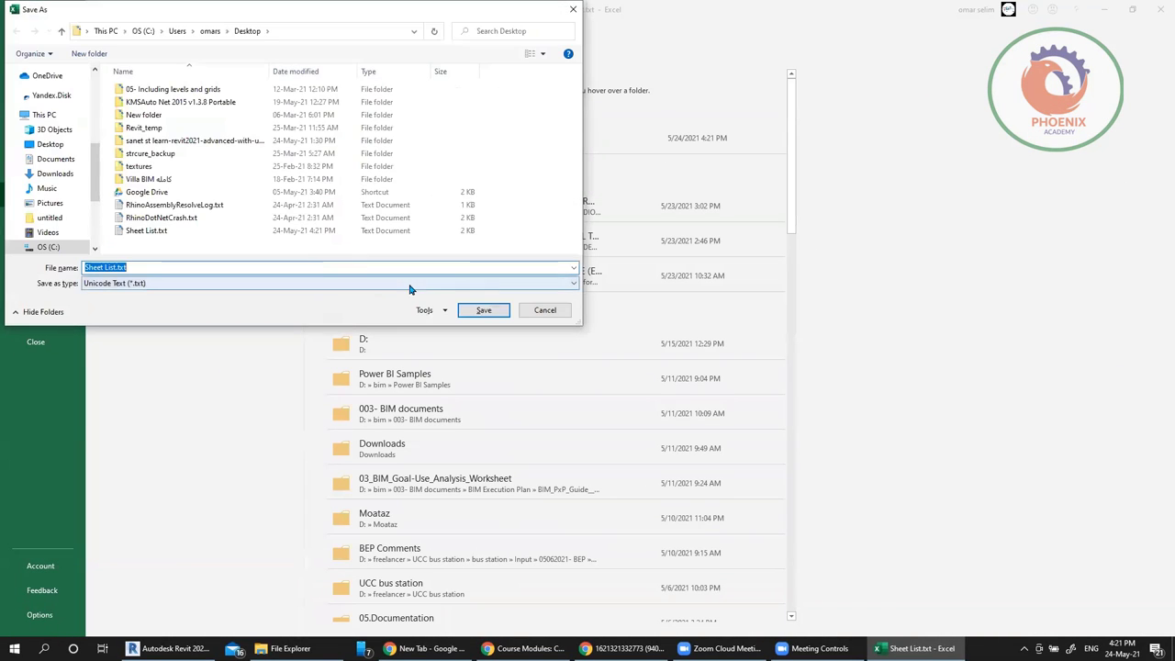
{"action": "left_click", "coordinate": [147, 287]}
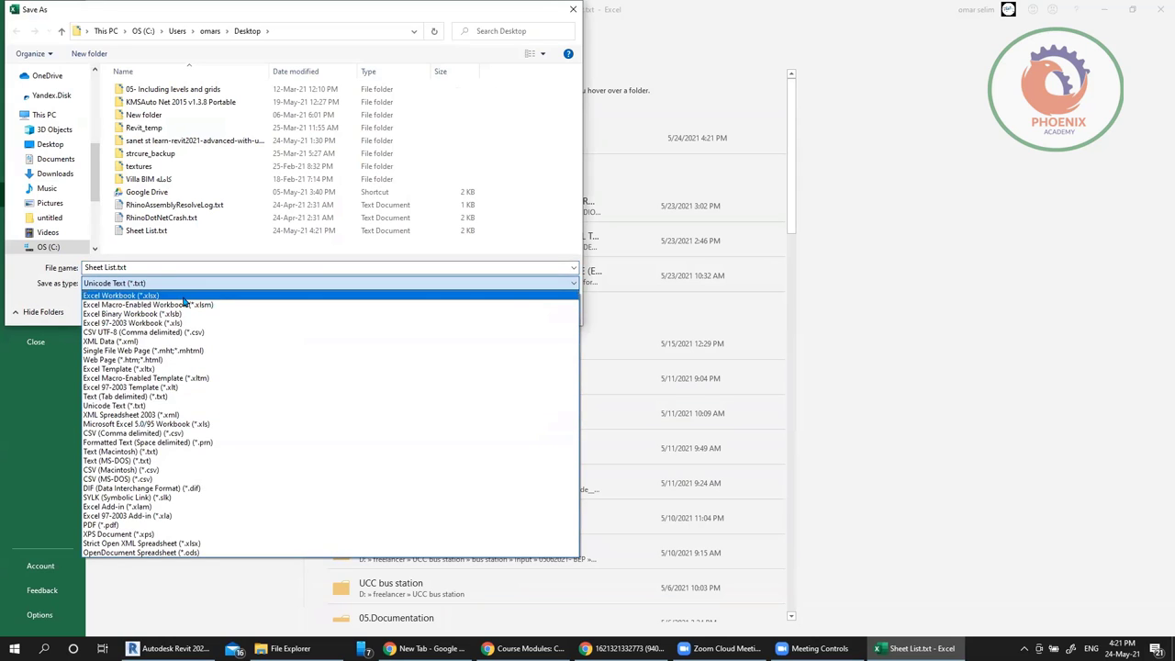
{"action": "left_click", "coordinate": [184, 295]}
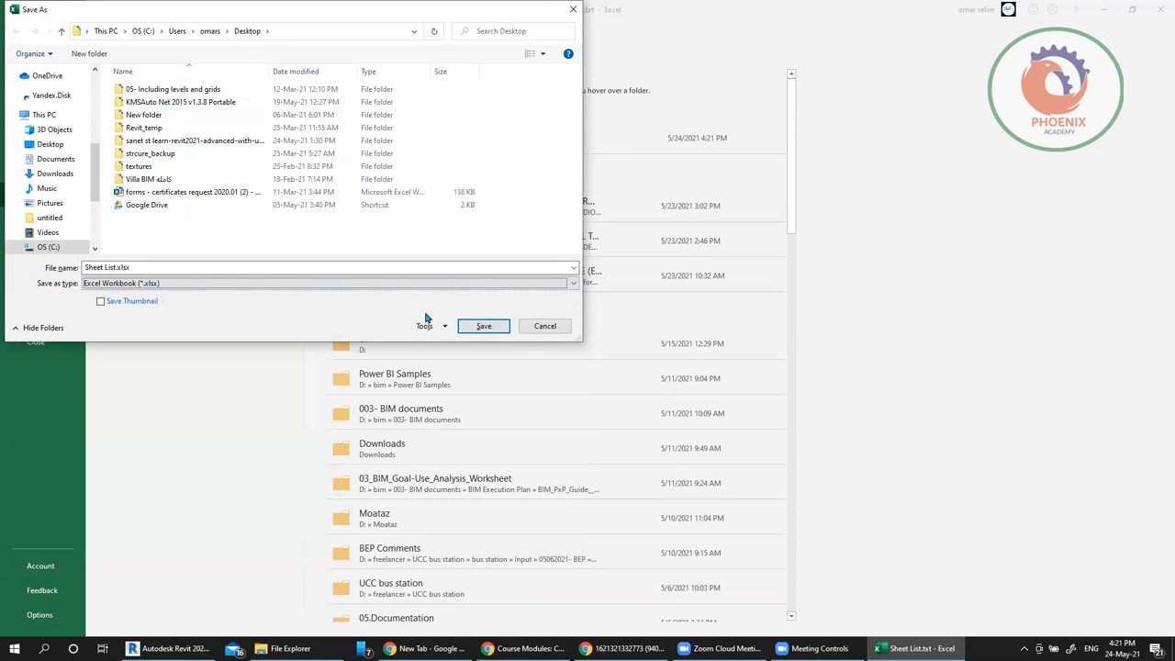
{"action": "left_click", "coordinate": [246, 263]}
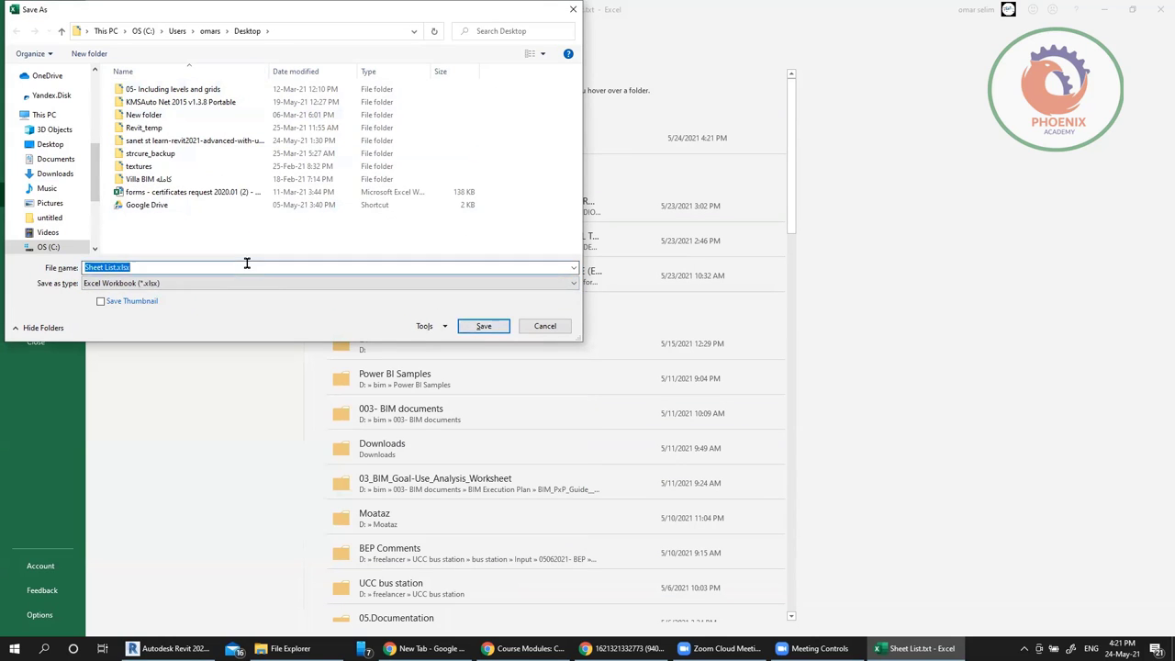
{"action": "left_click", "coordinate": [472, 325]}
{"action": "key", "text": "super+d"}
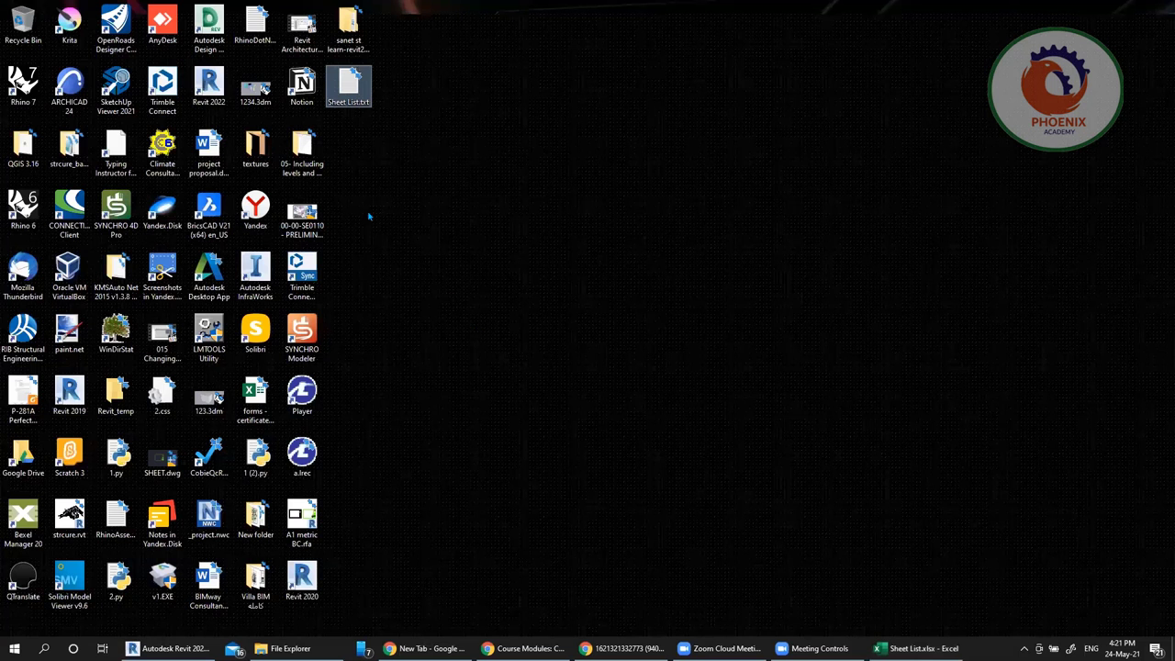
{"action": "key", "text": "F5"}
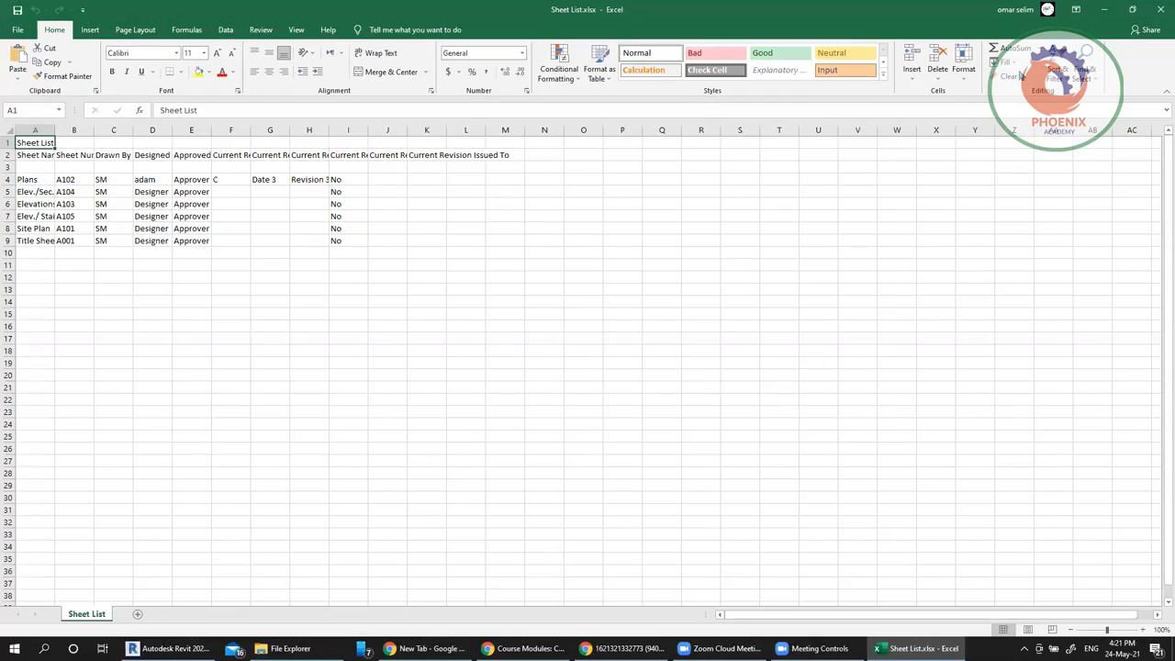
Close the Excel workbook, return to Revit and close the Sheet List schedule view
{"action": "left_click", "coordinate": [1159, 9]}
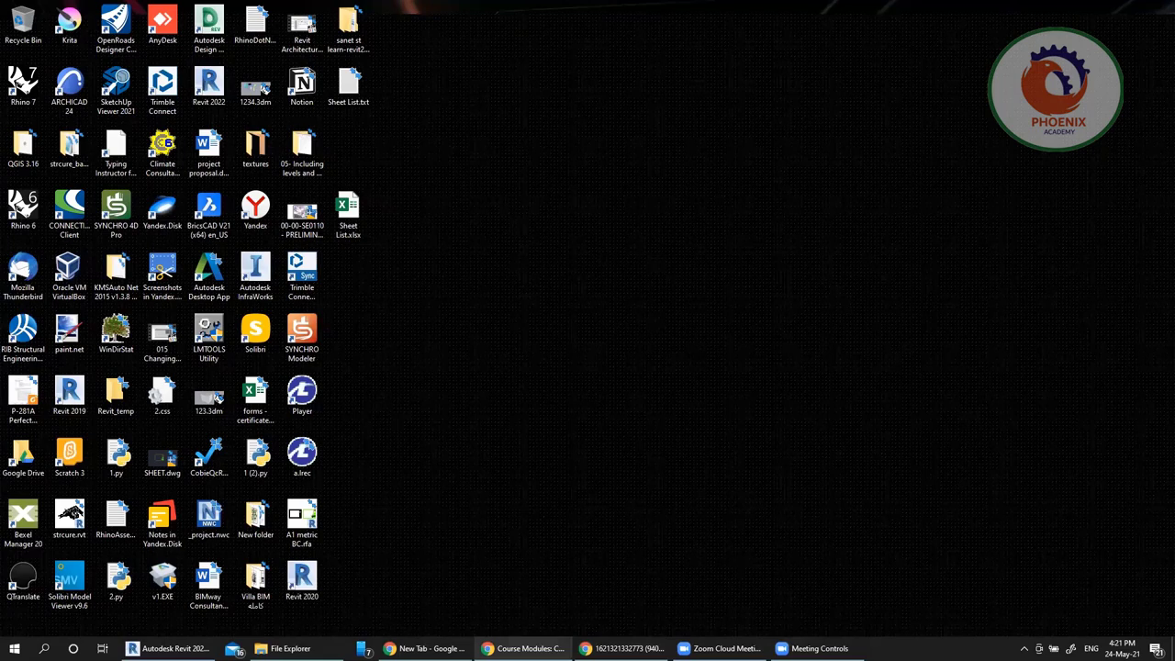
{"action": "mouse_move", "coordinate": [525, 648]}
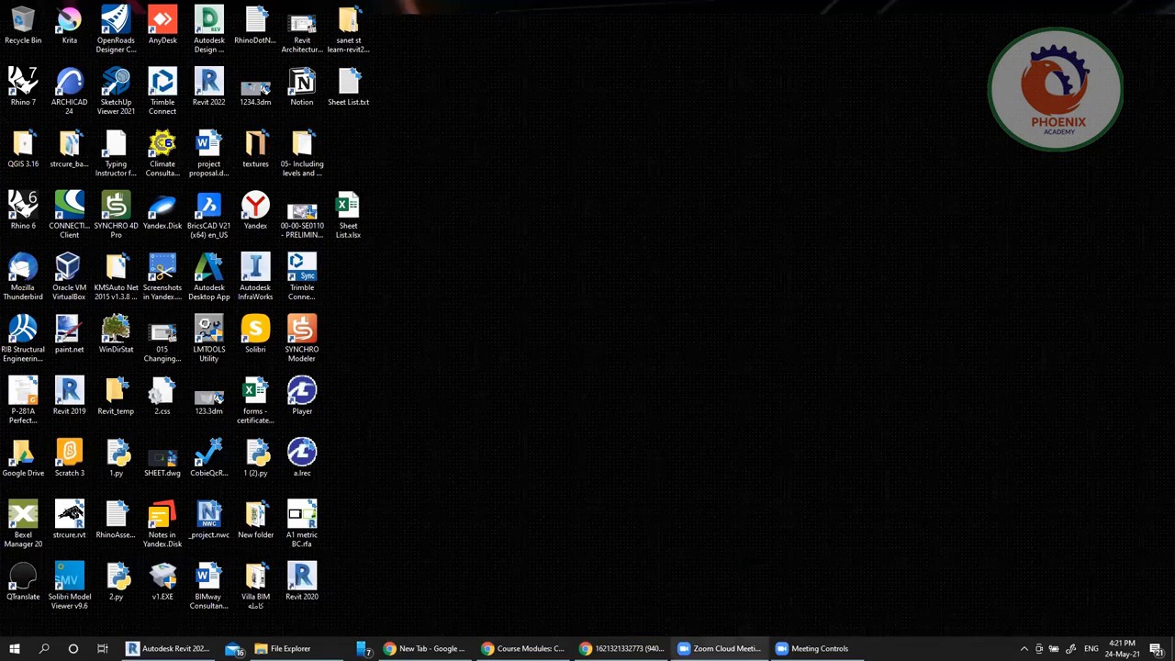
{"action": "left_click", "coordinate": [624, 648]}
{"action": "left_click", "coordinate": [1105, 9]}
{"action": "left_click", "coordinate": [170, 648]}
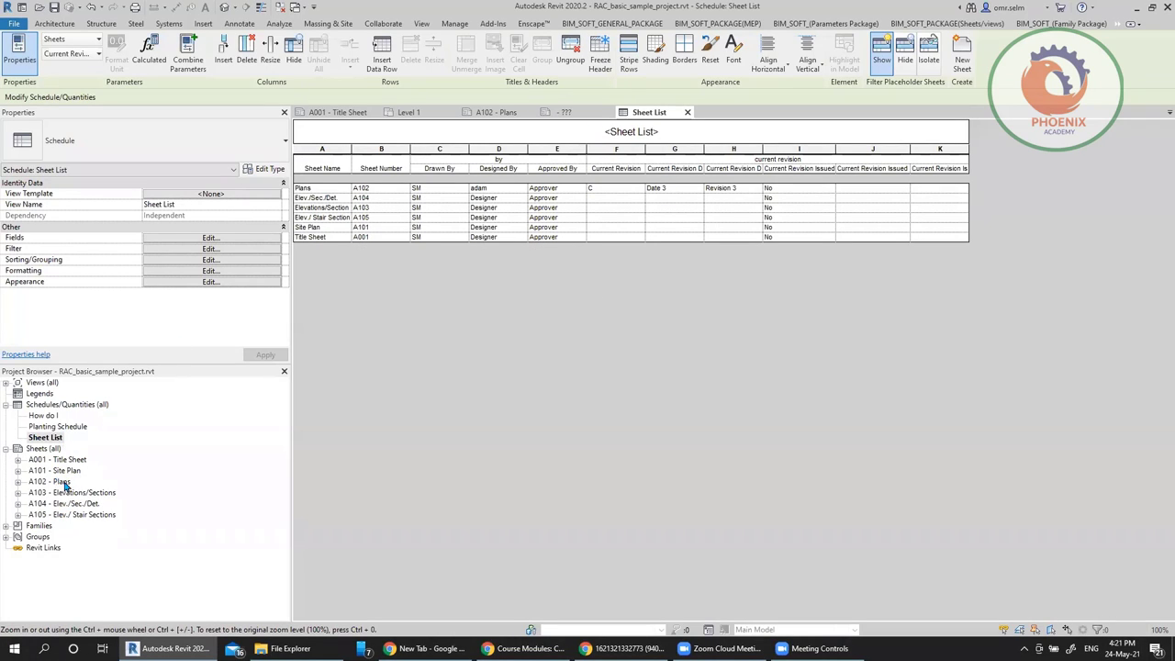
{"action": "left_click", "coordinate": [688, 112]}
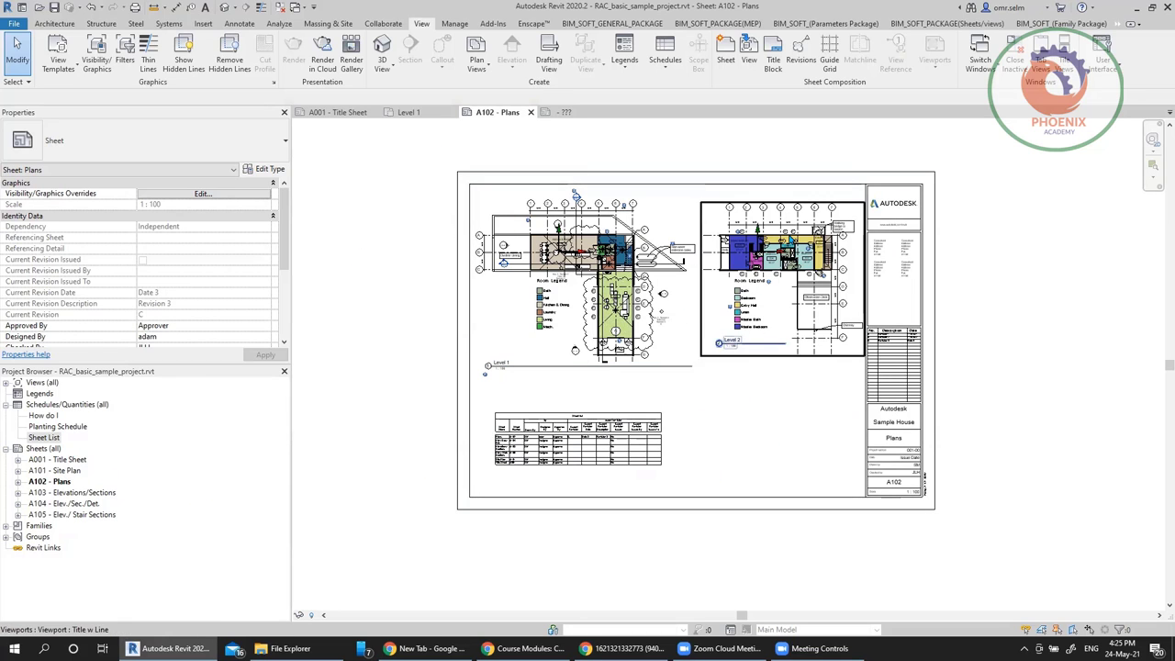
{"action": "scroll", "coordinate": [787, 240], "scroll_direction": "up", "scroll_amount": 5}
{"action": "scroll", "coordinate": [789, 241], "scroll_direction": "up", "scroll_amount": 2}
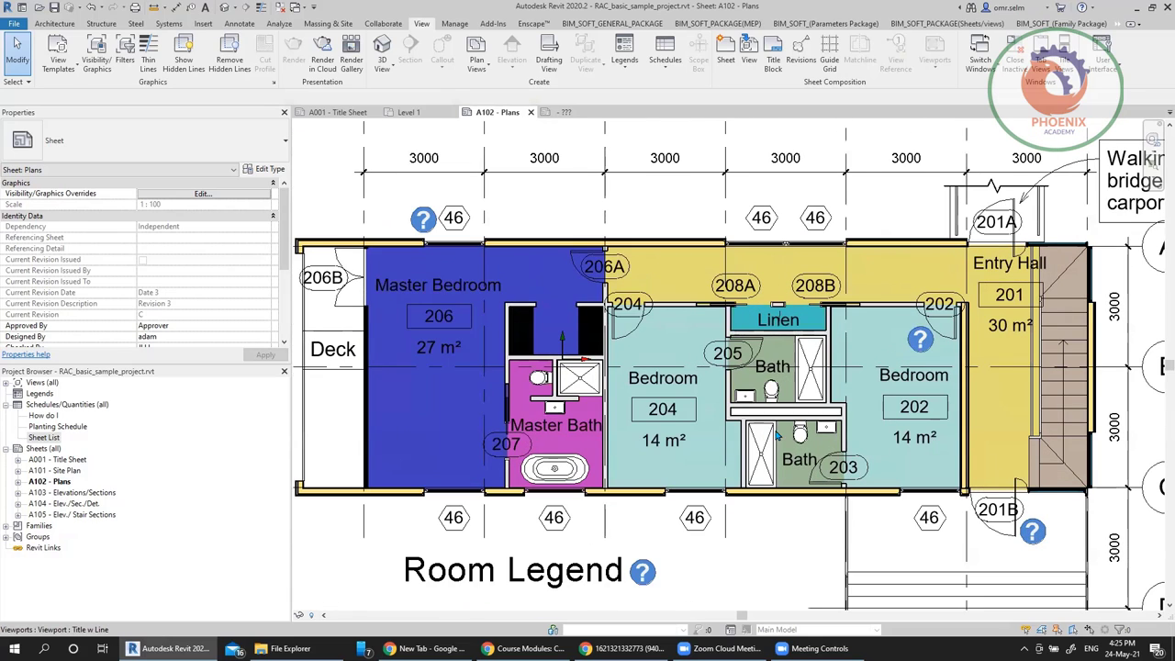
{"action": "scroll", "coordinate": [650, 219], "scroll_direction": "down", "scroll_amount": 3}
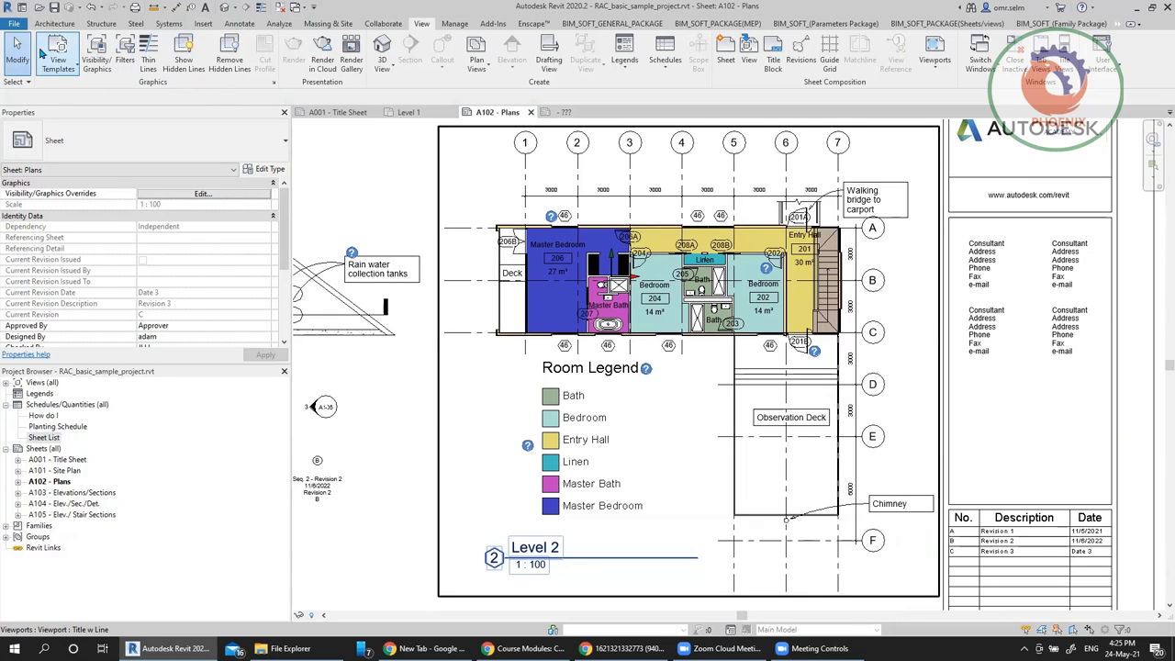
Start a new family and browse the family template files in the English_I folder
{"action": "left_click", "coordinate": [14, 22]}
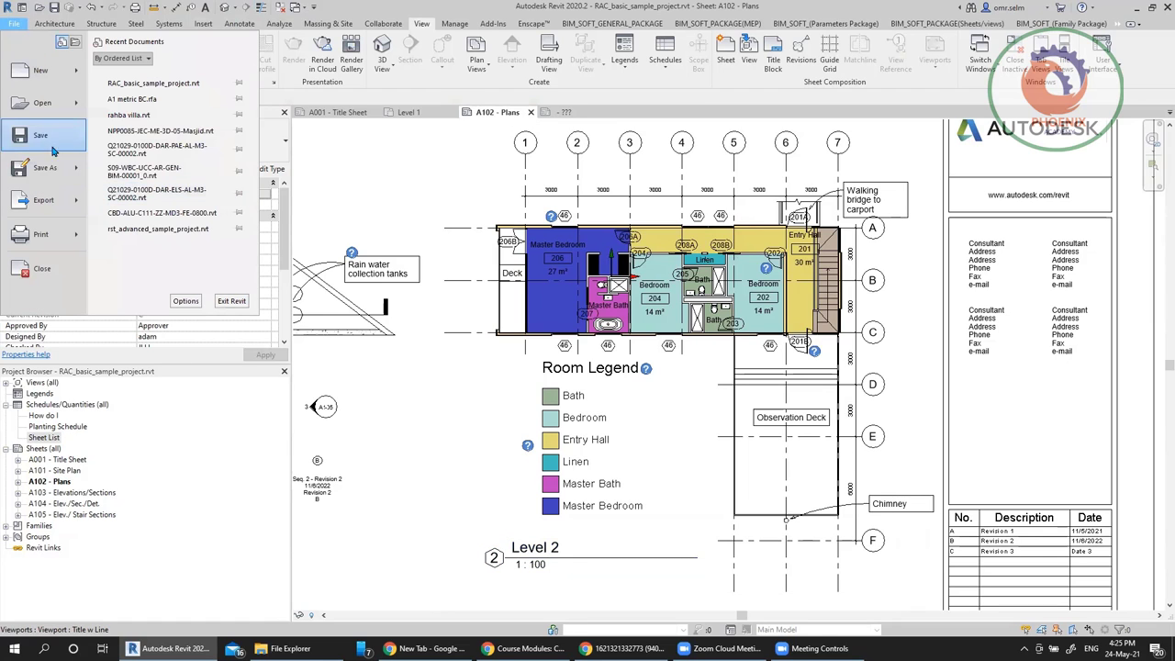
{"action": "mouse_move", "coordinate": [58, 74]}
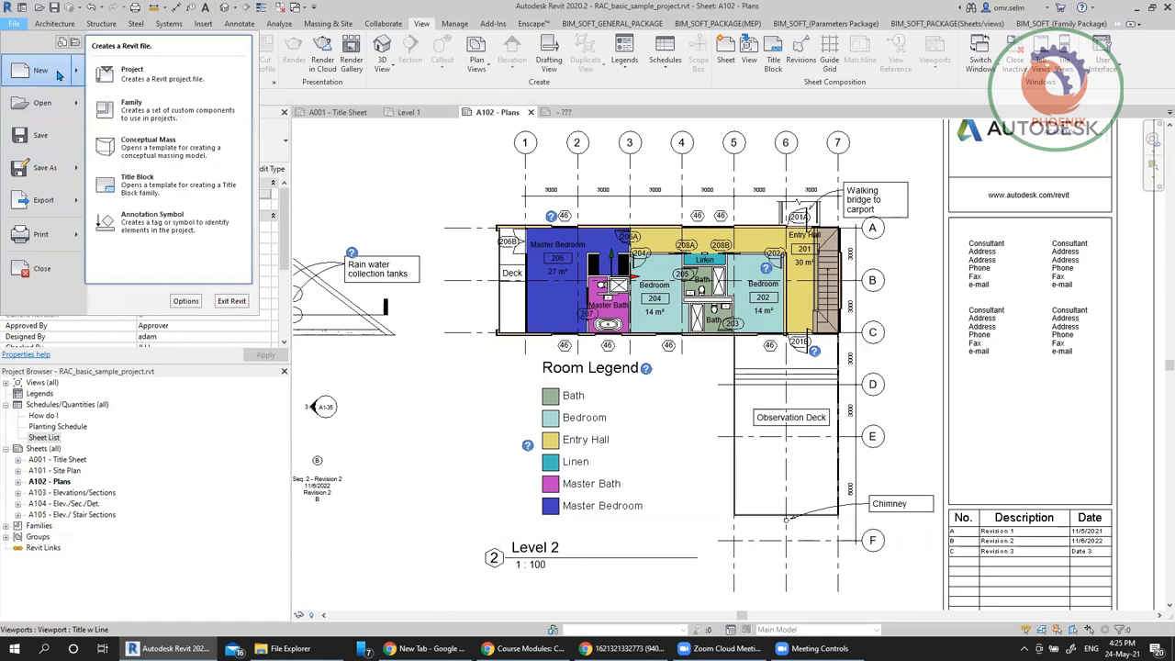
{"action": "left_click", "coordinate": [156, 116]}
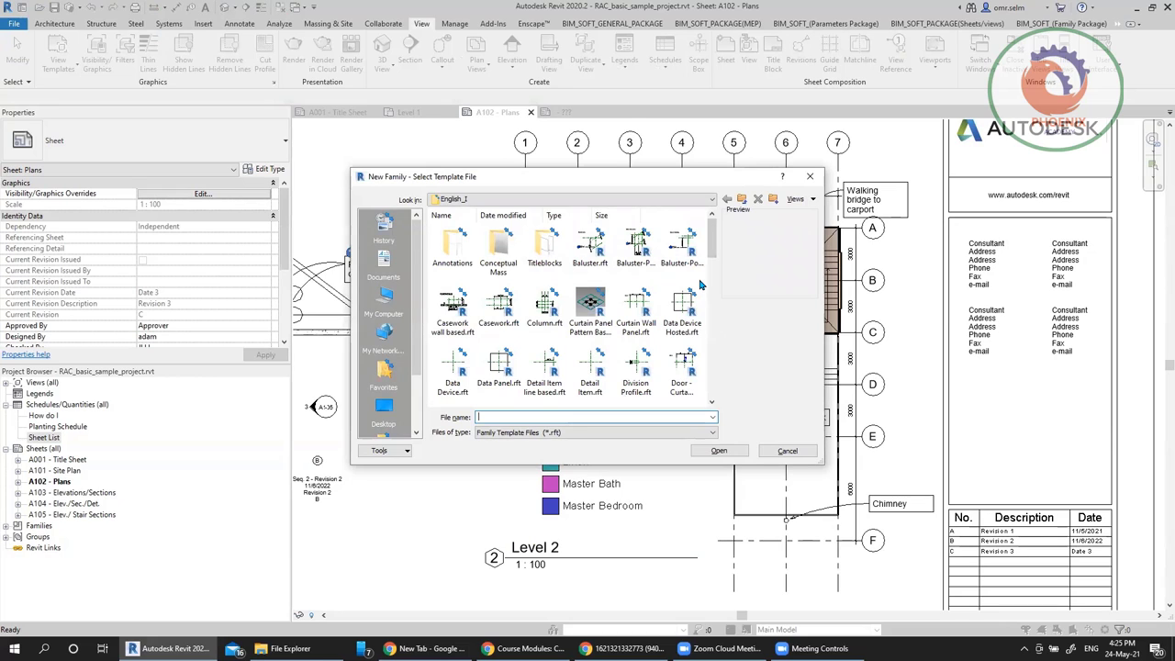
{"action": "left_click", "coordinate": [500, 368]}
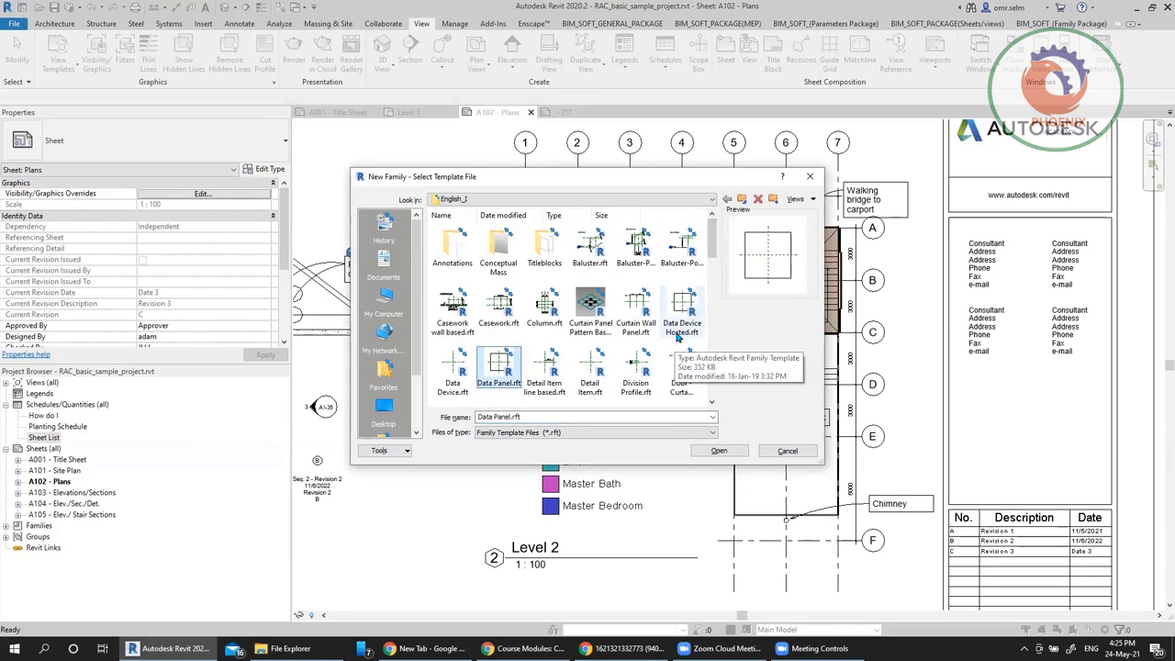
{"action": "left_click", "coordinate": [624, 349]}
{"action": "key", "text": "c"}
{"action": "scroll", "coordinate": [537, 362], "scroll_direction": "down", "scroll_amount": 5}
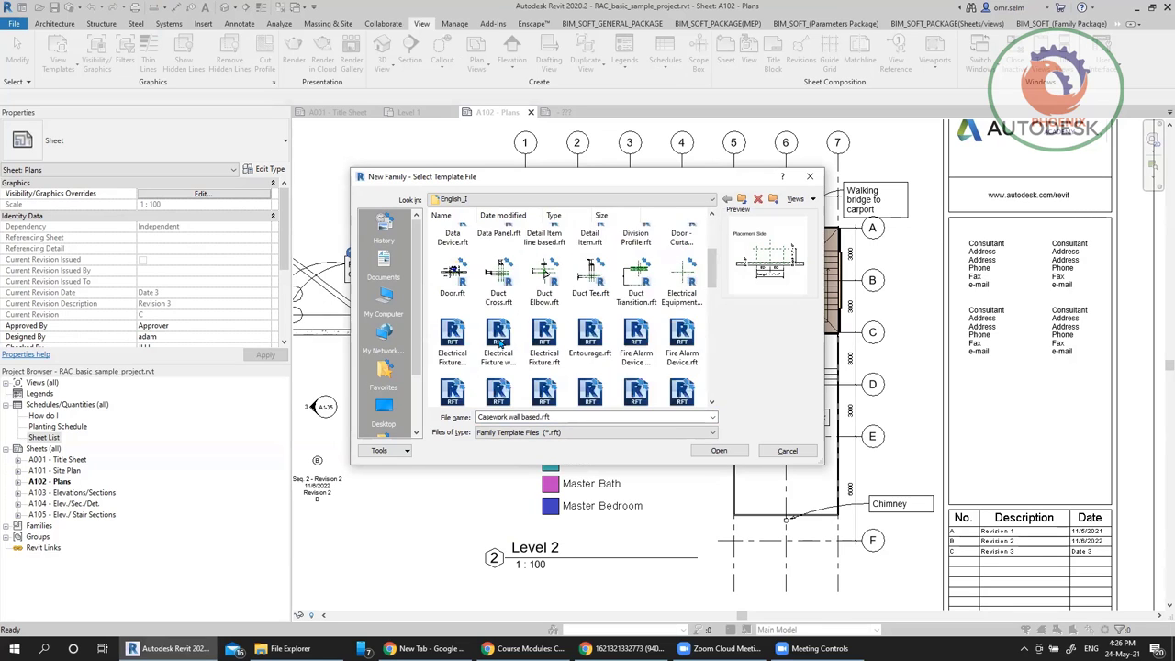
{"action": "scroll", "coordinate": [621, 372], "scroll_direction": "down", "scroll_amount": 4}
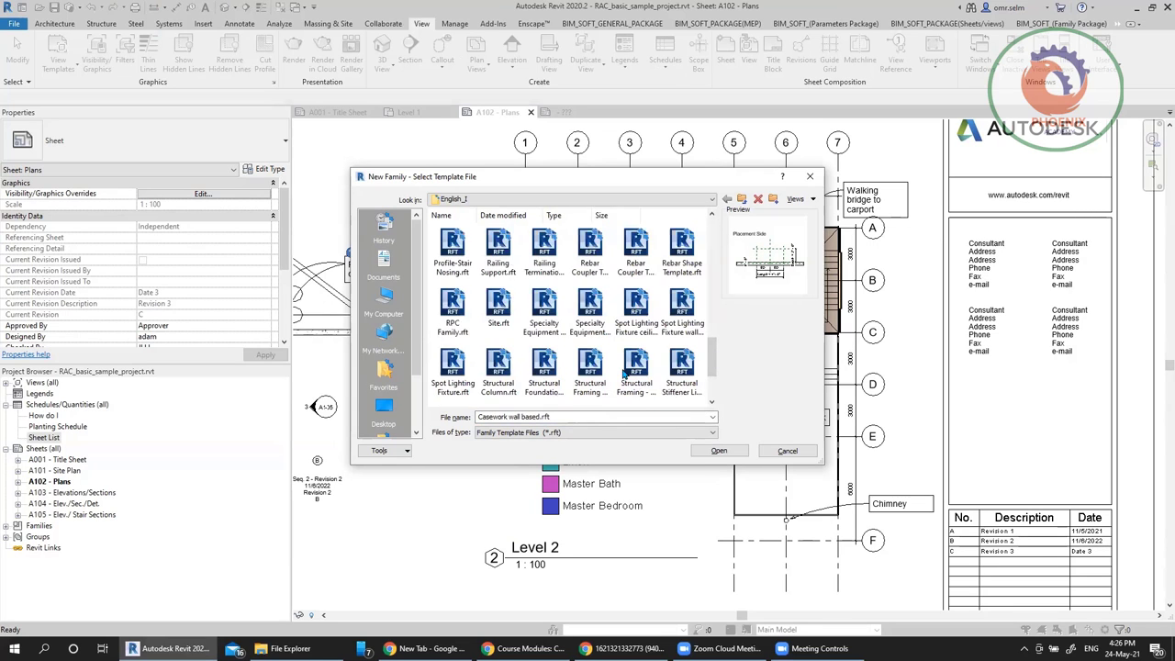
{"action": "scroll", "coordinate": [617, 349], "scroll_direction": "up", "scroll_amount": 3}
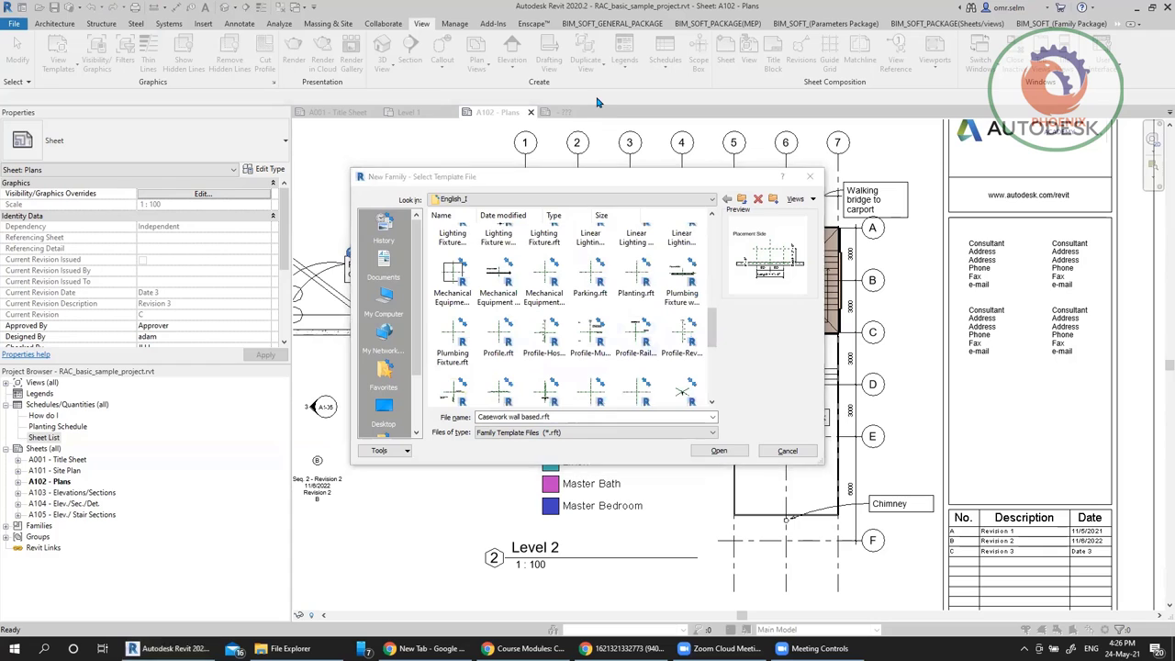
Compare the Generic Model template variants and create the new family from Generic Model.rft
{"action": "left_click", "coordinate": [554, 275]}
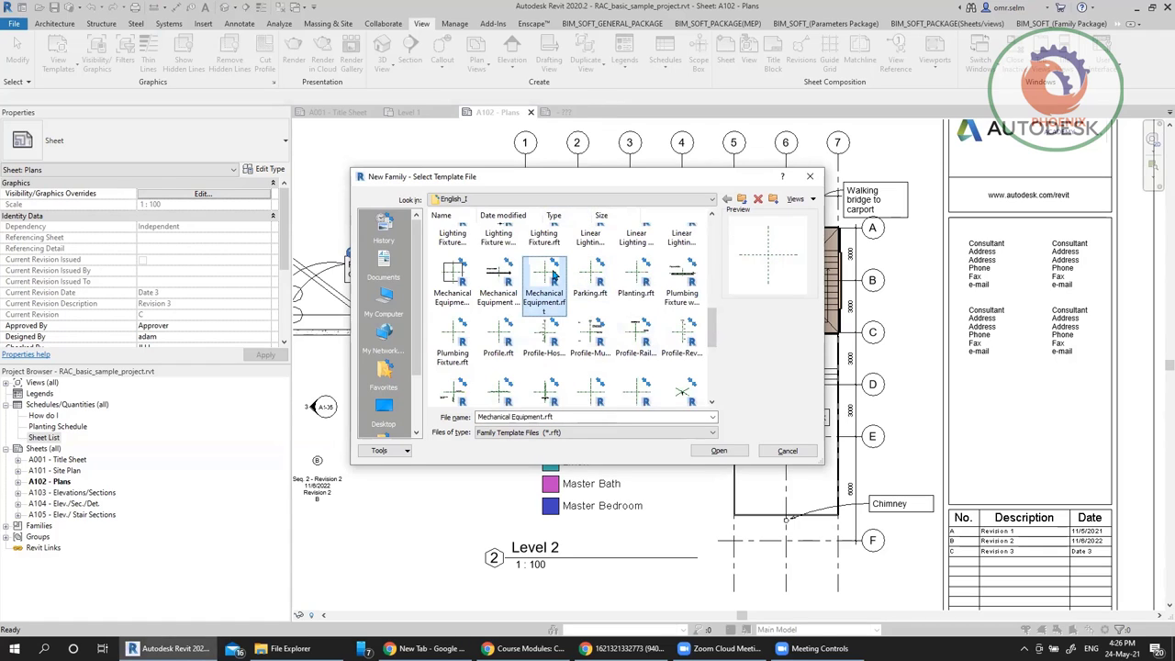
{"action": "scroll", "coordinate": [554, 276], "scroll_direction": "up", "scroll_amount": 2}
{"action": "left_click", "coordinate": [554, 276]}
{"action": "left_click", "coordinate": [591, 275]}
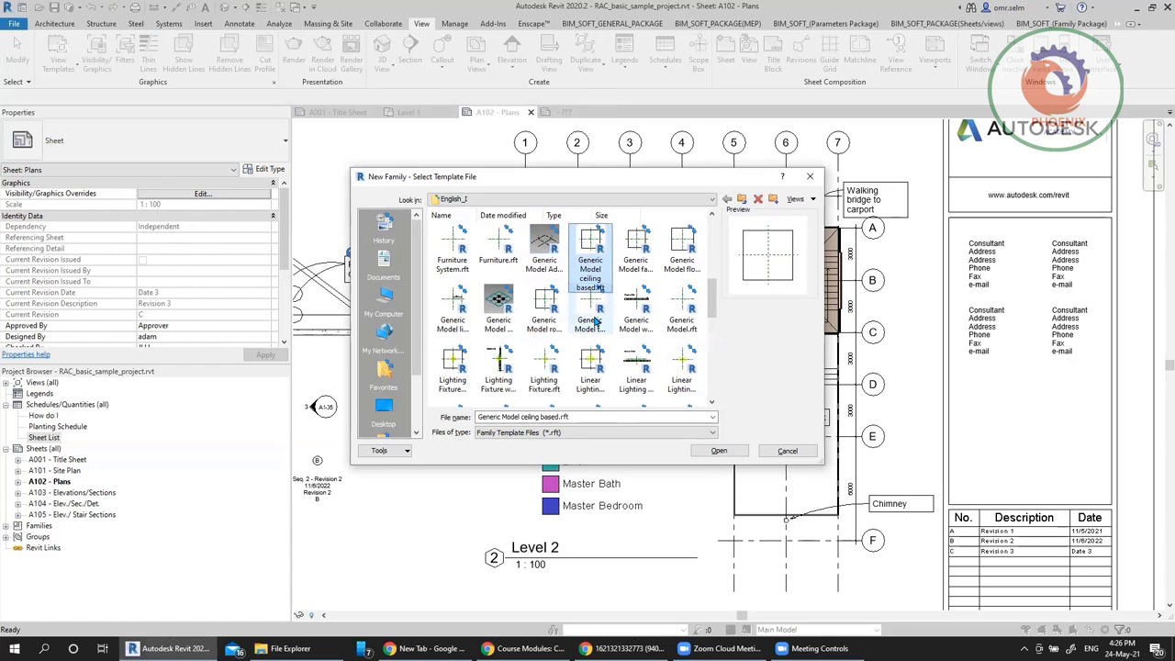
{"action": "left_click", "coordinate": [505, 311]}
{"action": "left_click", "coordinate": [547, 309]}
{"action": "left_click", "coordinate": [592, 308]}
{"action": "left_click", "coordinate": [633, 311]}
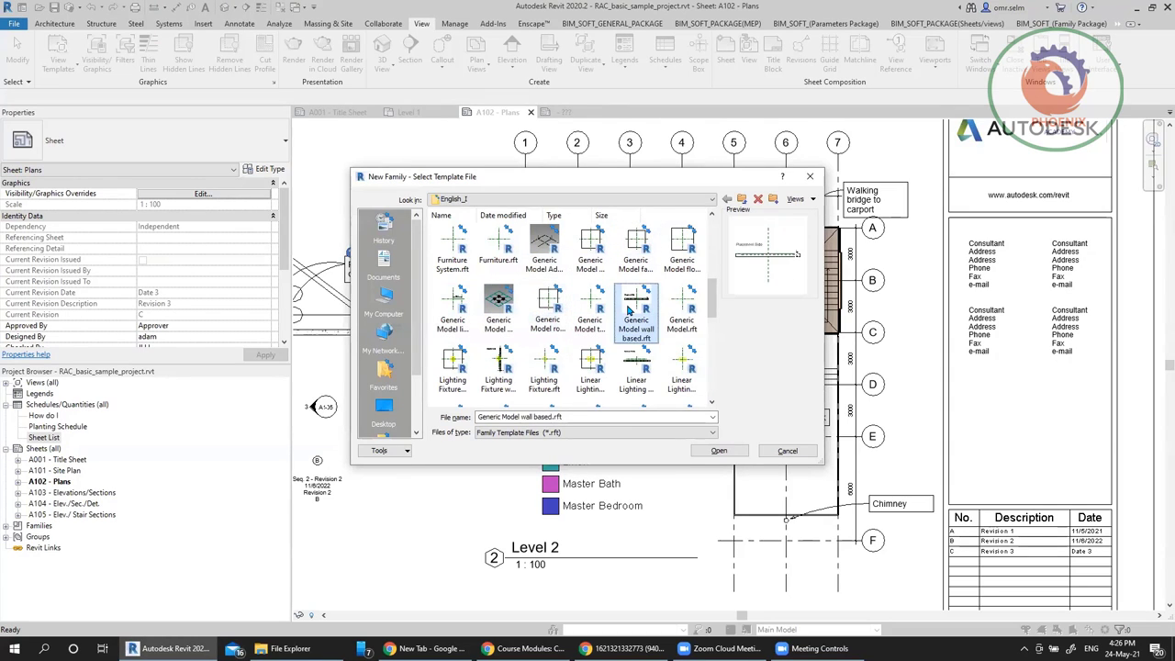
{"action": "left_click", "coordinate": [682, 311]}
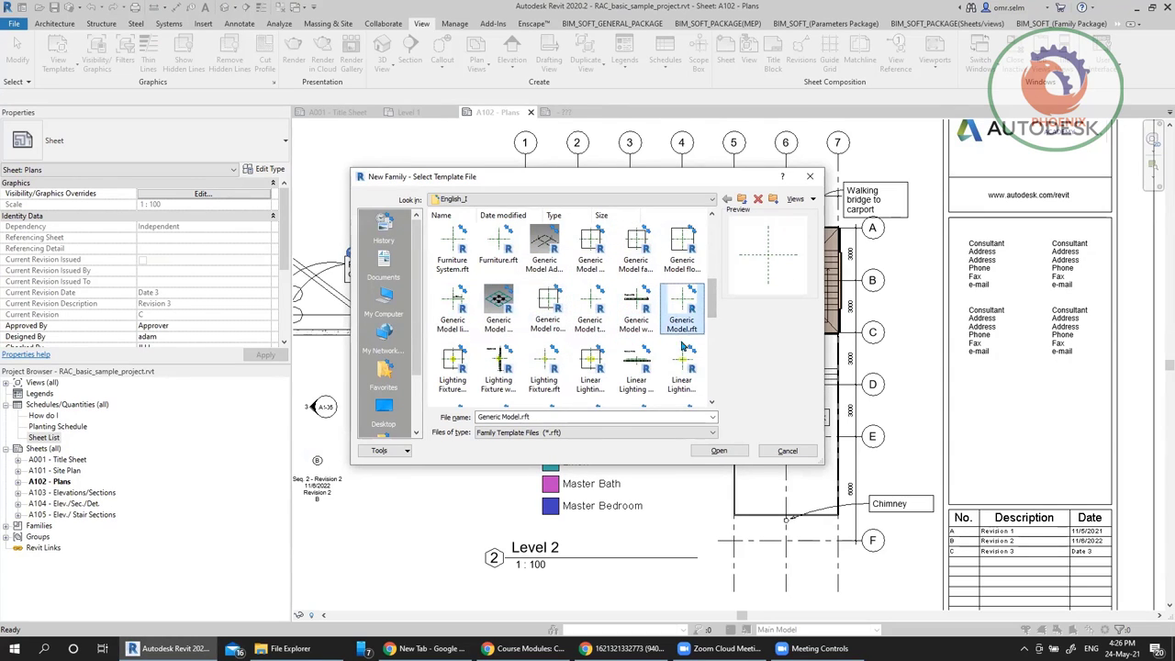
{"action": "left_click", "coordinate": [640, 309]}
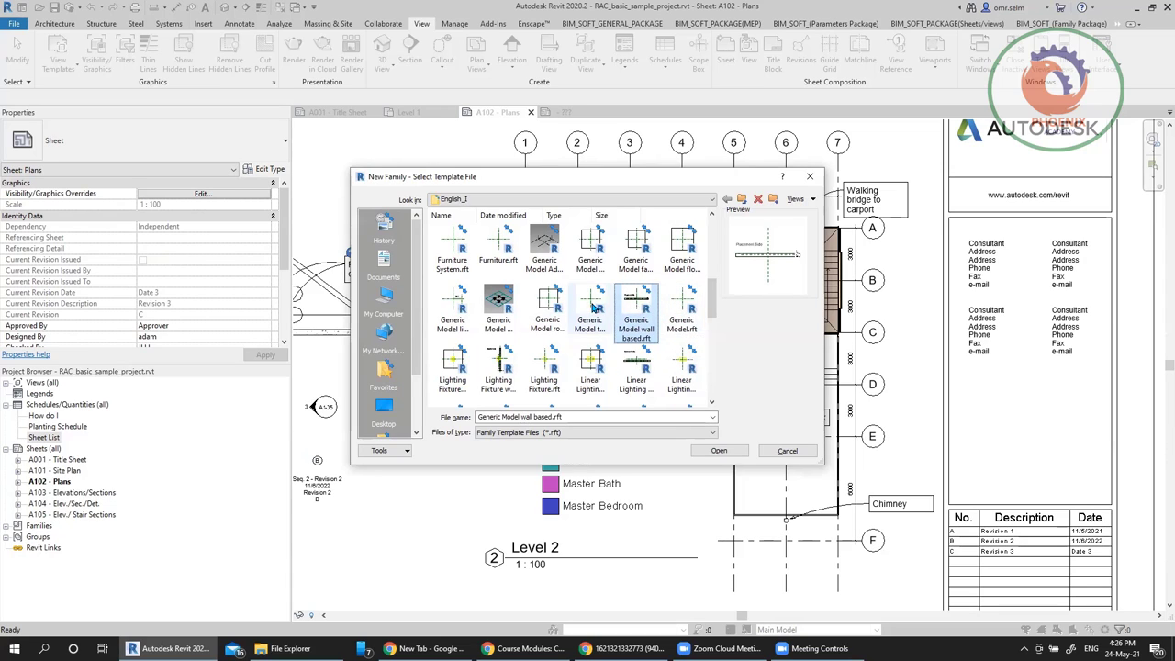
{"action": "left_click", "coordinate": [681, 310]}
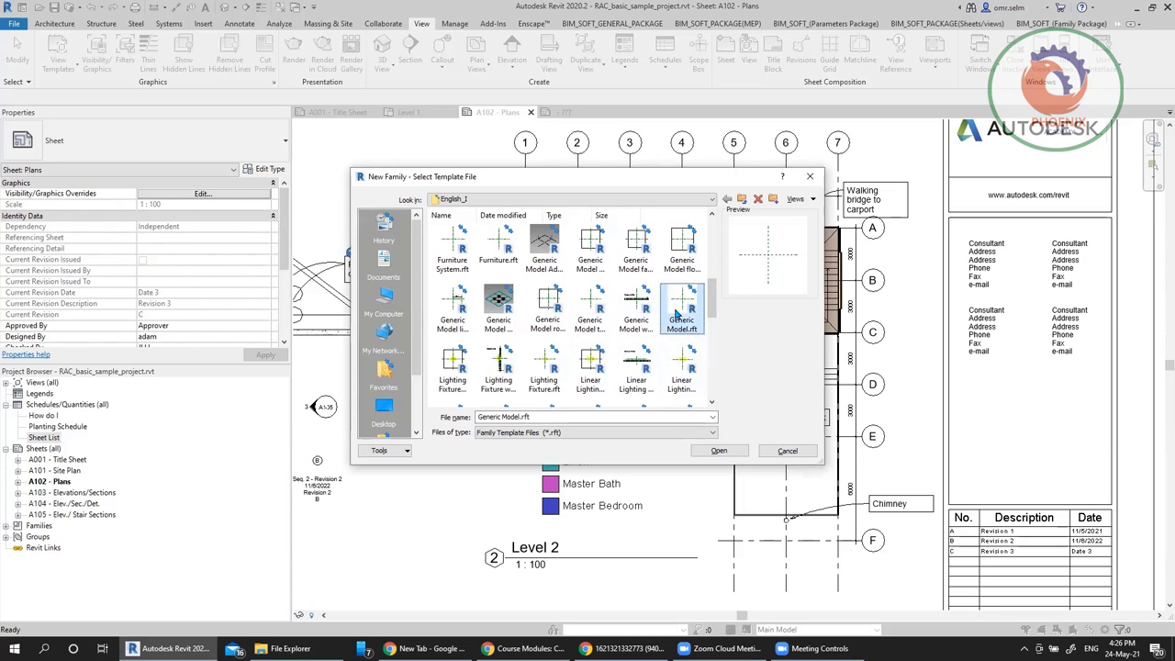
{"action": "left_click", "coordinate": [720, 451]}
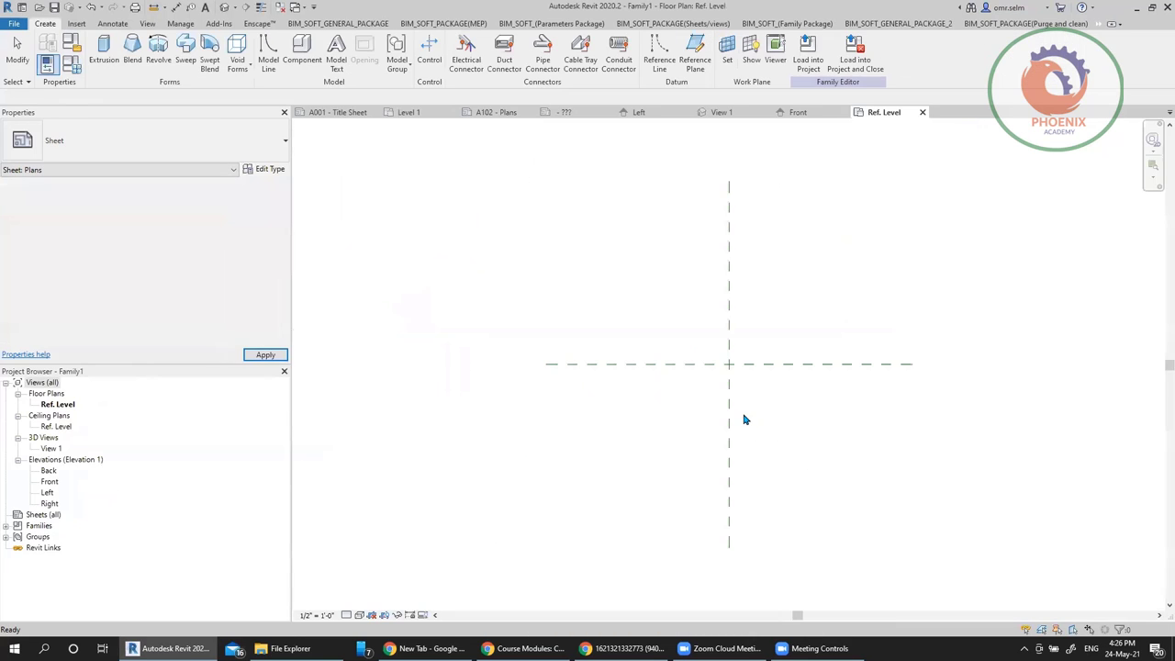
Inspect the Center (Left/Right) and Center (Front/Back) reference planes in the Ref. Level plan, and clear the selection
{"action": "left_click", "coordinate": [726, 203]}
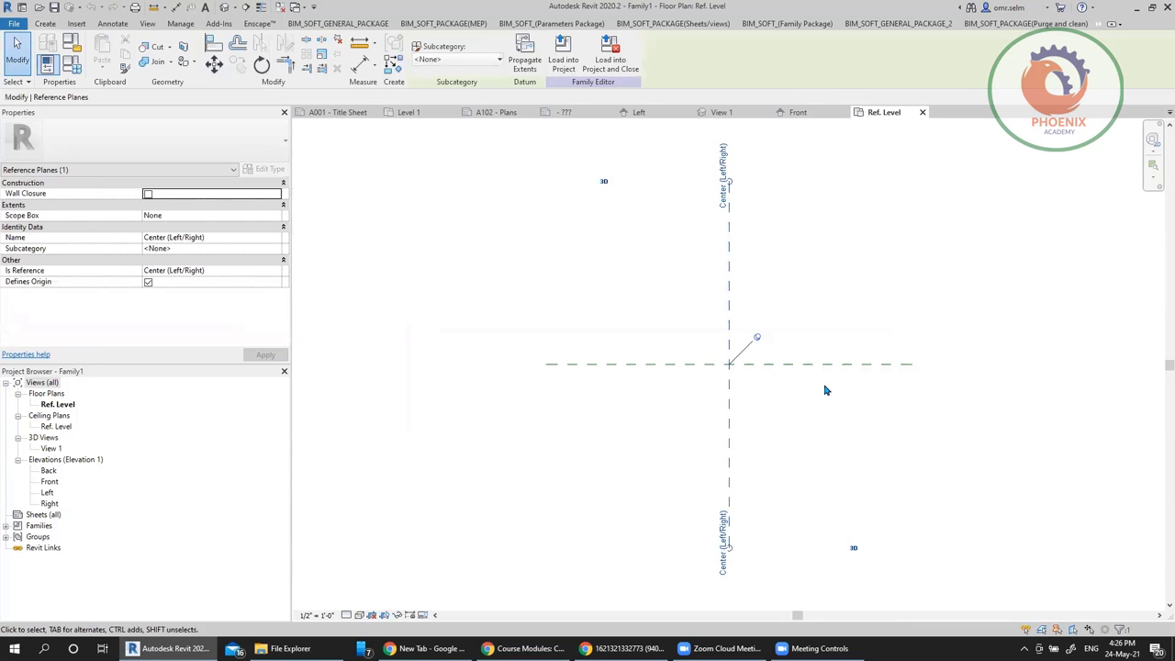
{"action": "left_click", "coordinate": [845, 366]}
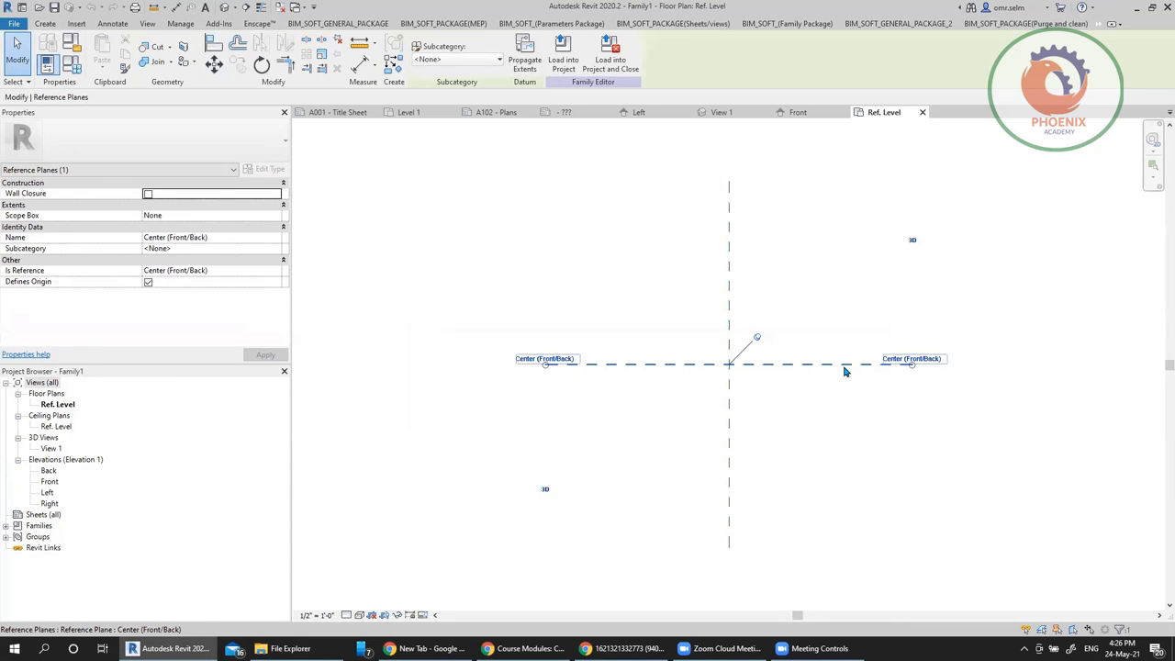
{"action": "left_click", "coordinate": [732, 278]}
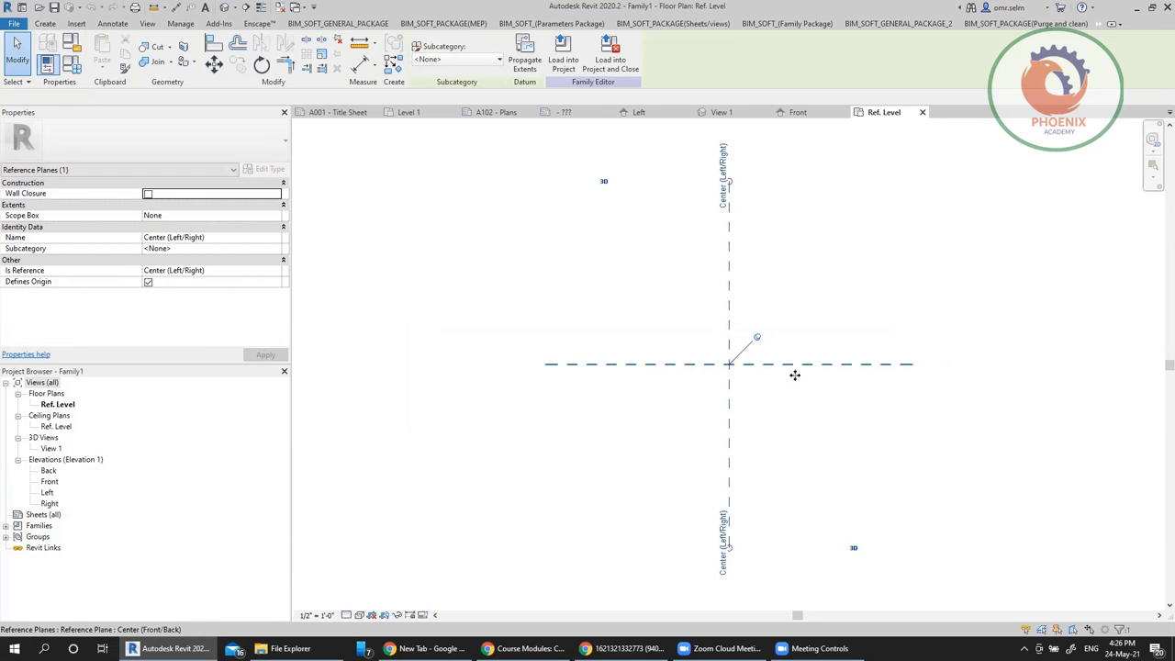
{"action": "left_click", "coordinate": [595, 362]}
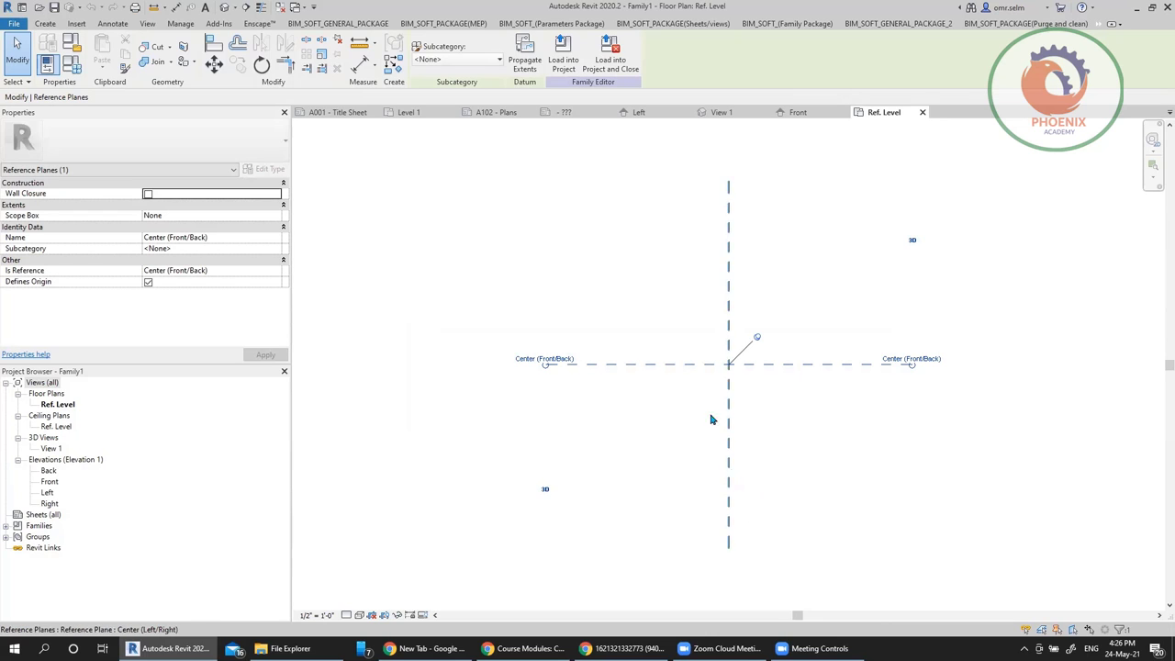
{"action": "left_click", "coordinate": [630, 258]}
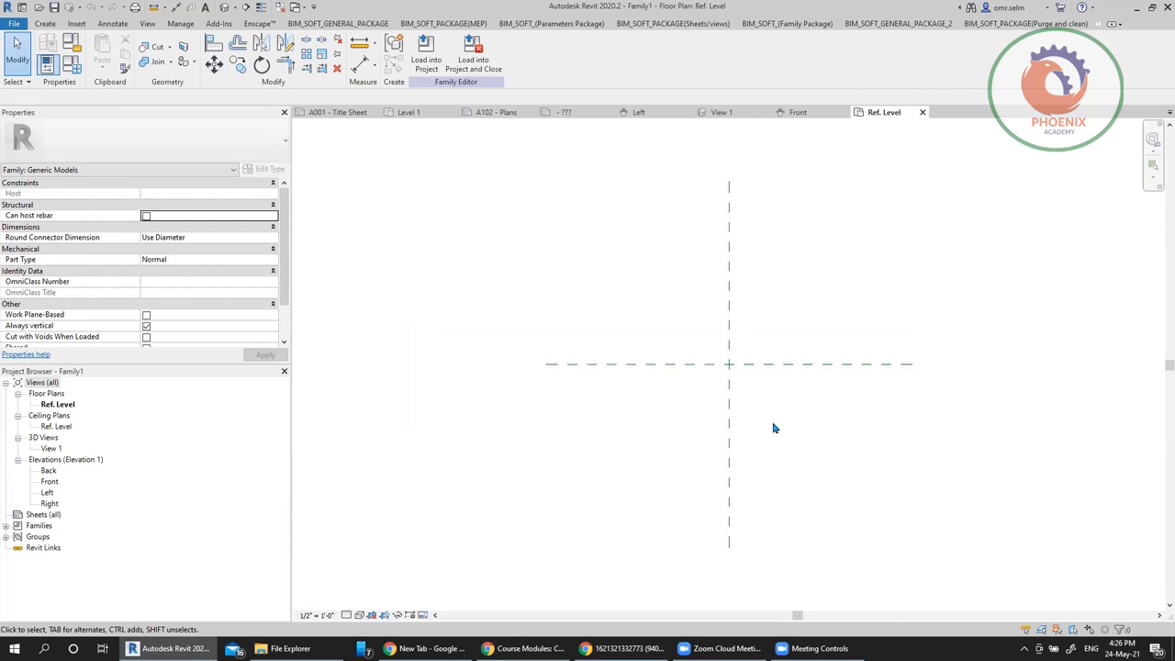
Review the Baluster-Post and Generic Model Adaptive templates offered for a new family, and leave without creating one
{"action": "left_click", "coordinate": [51, 23]}
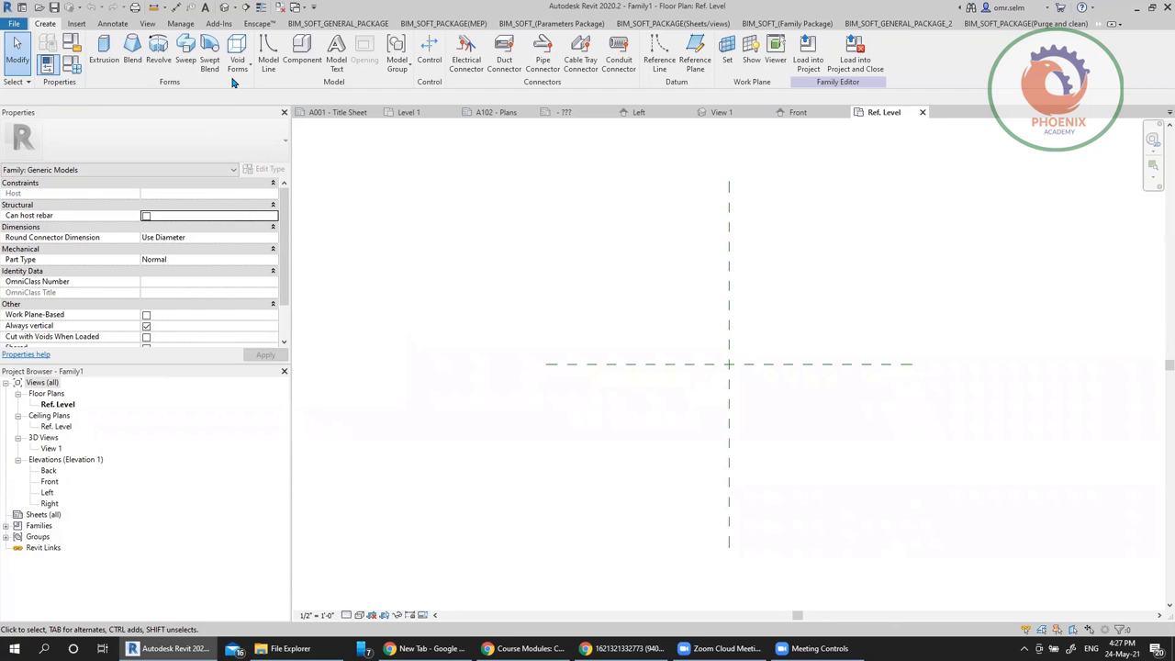
{"action": "left_click", "coordinate": [15, 25]}
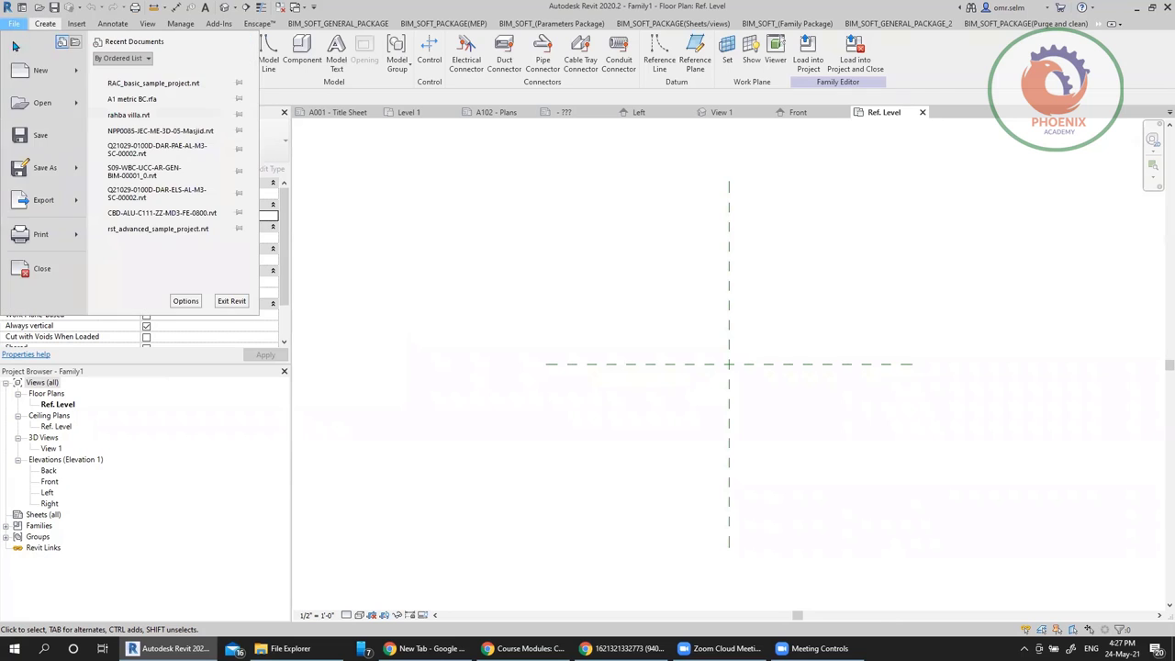
{"action": "mouse_move", "coordinate": [46, 70]}
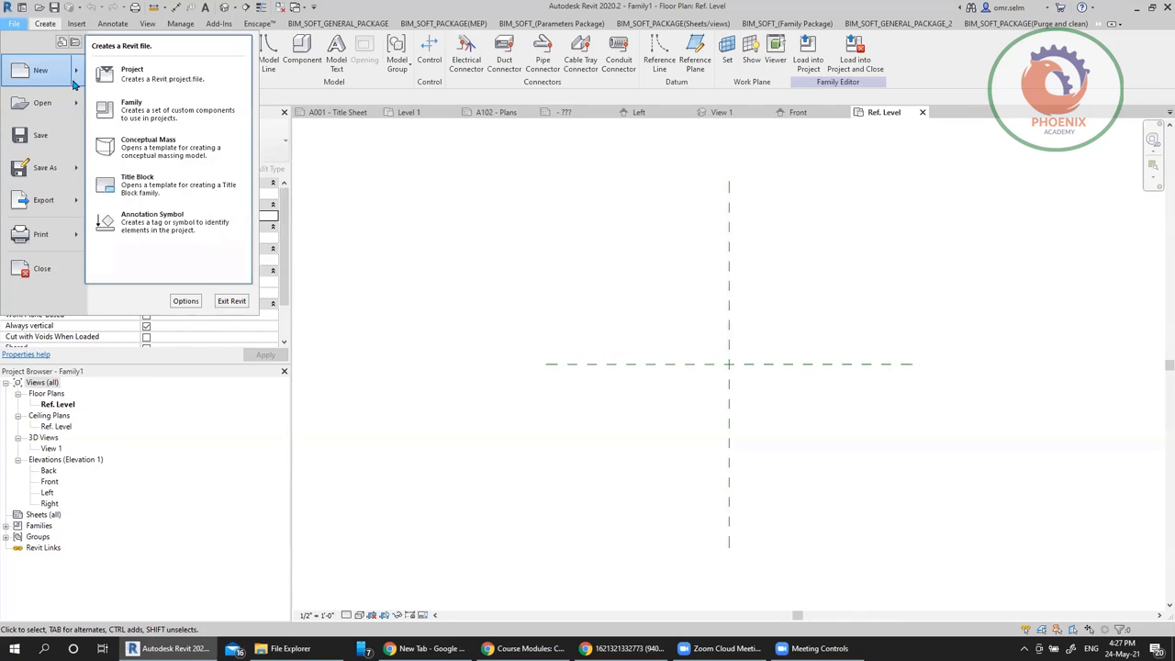
{"action": "left_click", "coordinate": [168, 101]}
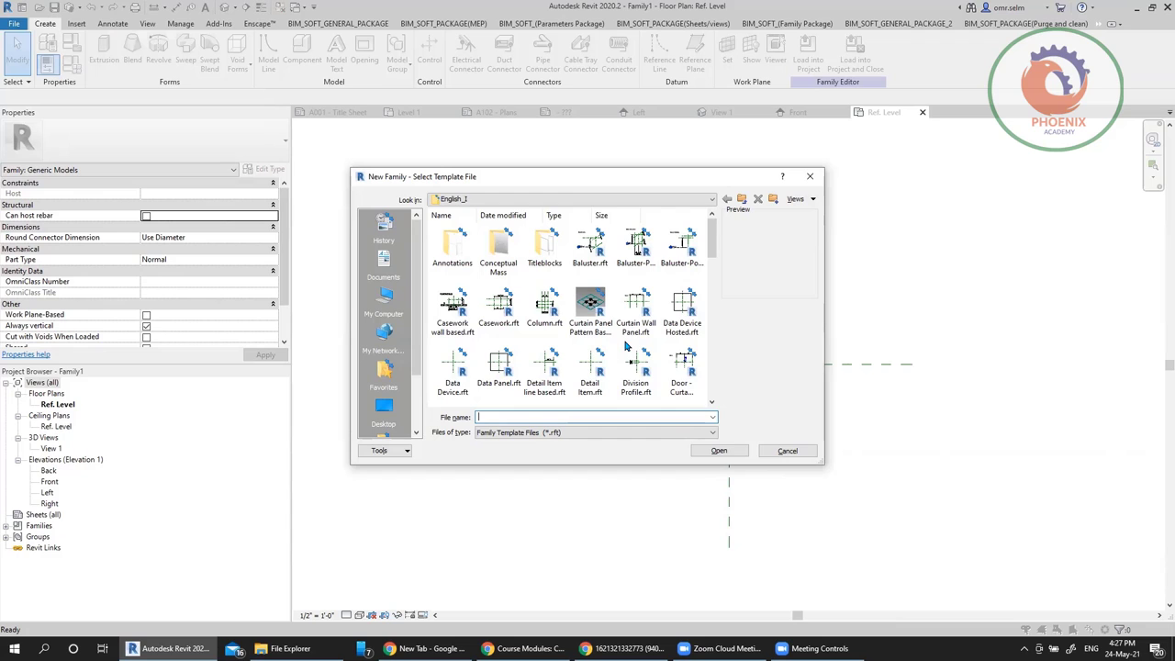
{"action": "left_click", "coordinate": [694, 260]}
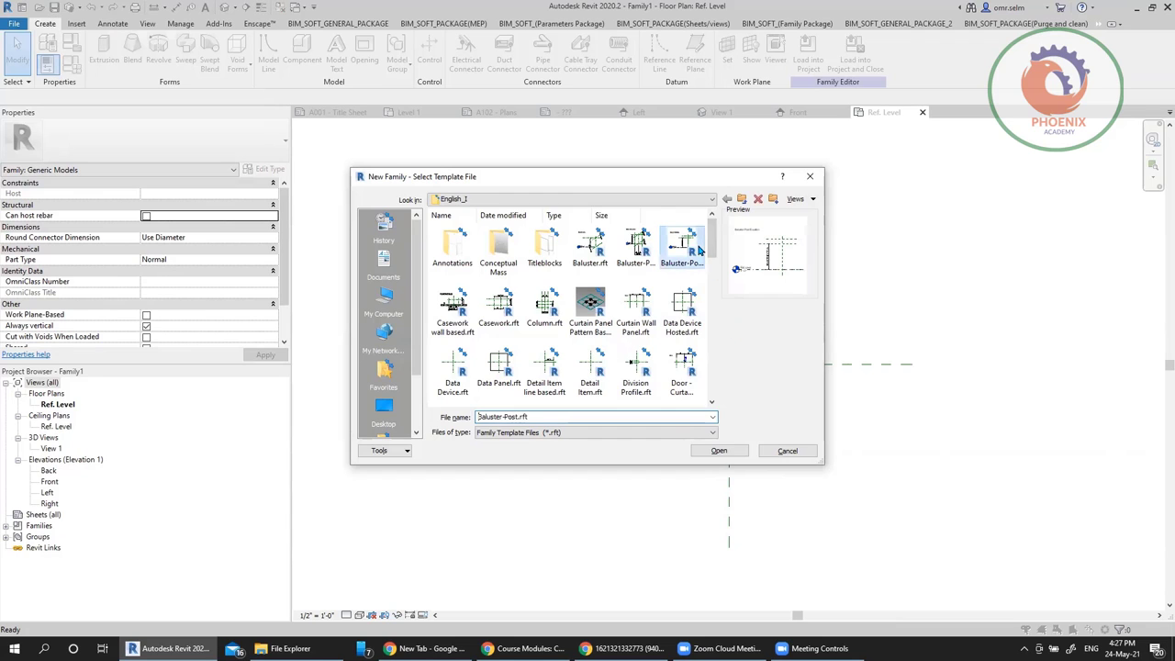
{"action": "key", "text": "g"}
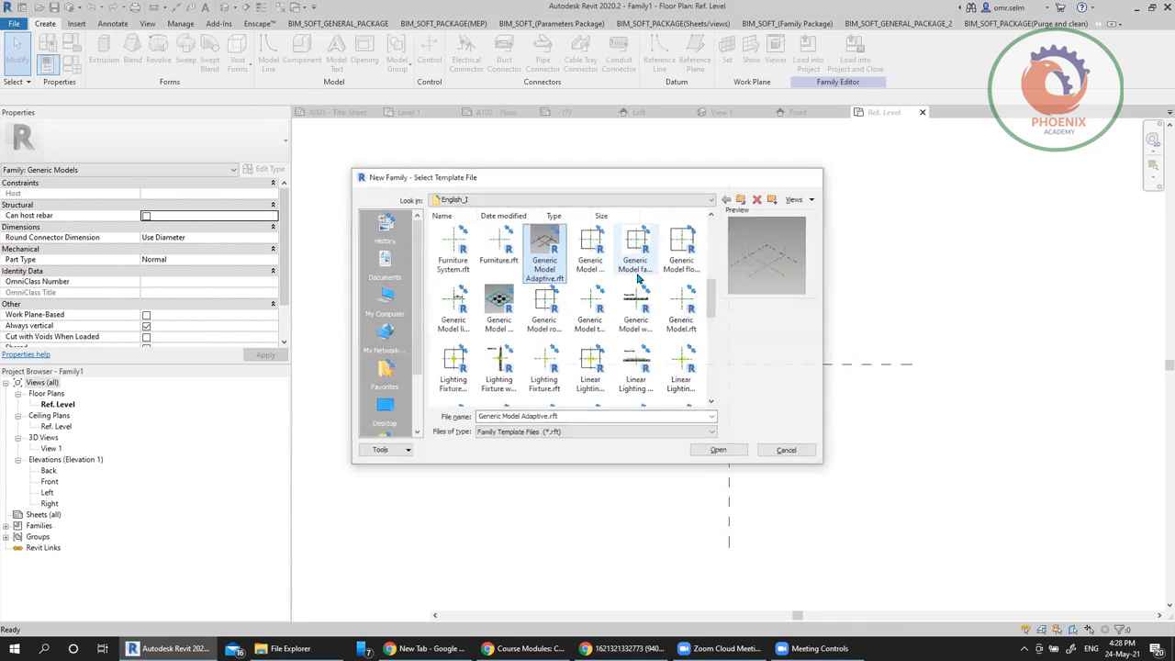
{"action": "key", "text": "Escape"}
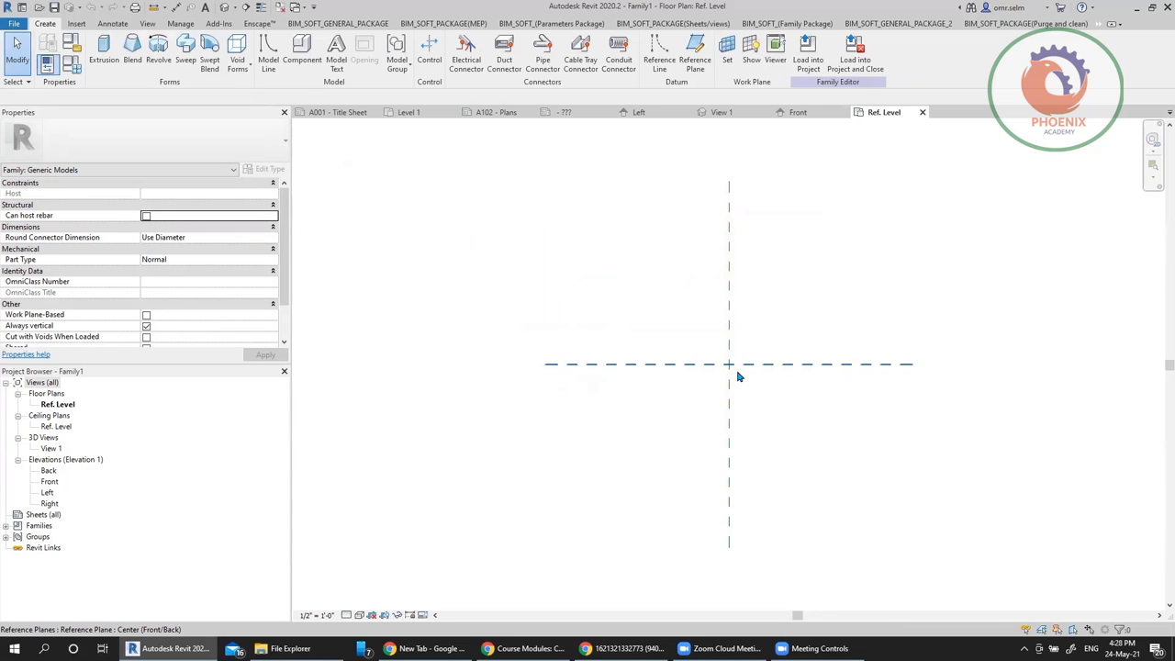
Start an extrusion and sketch a rectangle about 3'-4" wide by 4'-1" high around the crossing of the reference planes
{"action": "left_click", "coordinate": [106, 61]}
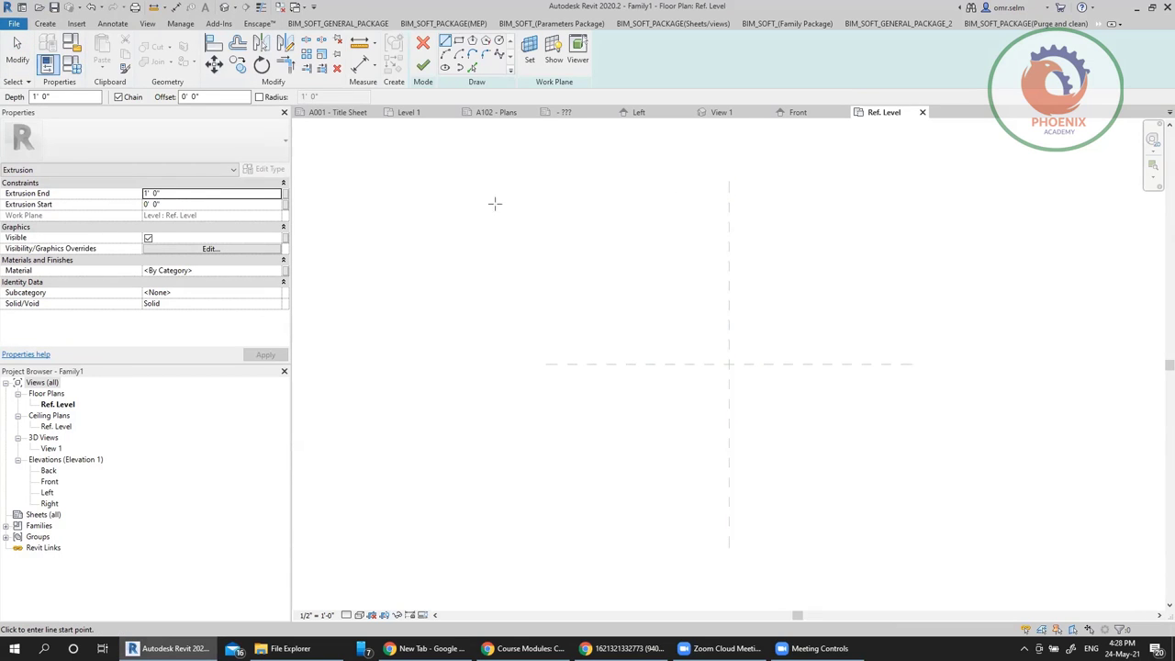
{"action": "left_click", "coordinate": [459, 43]}
{"action": "left_click", "coordinate": [673, 290]}
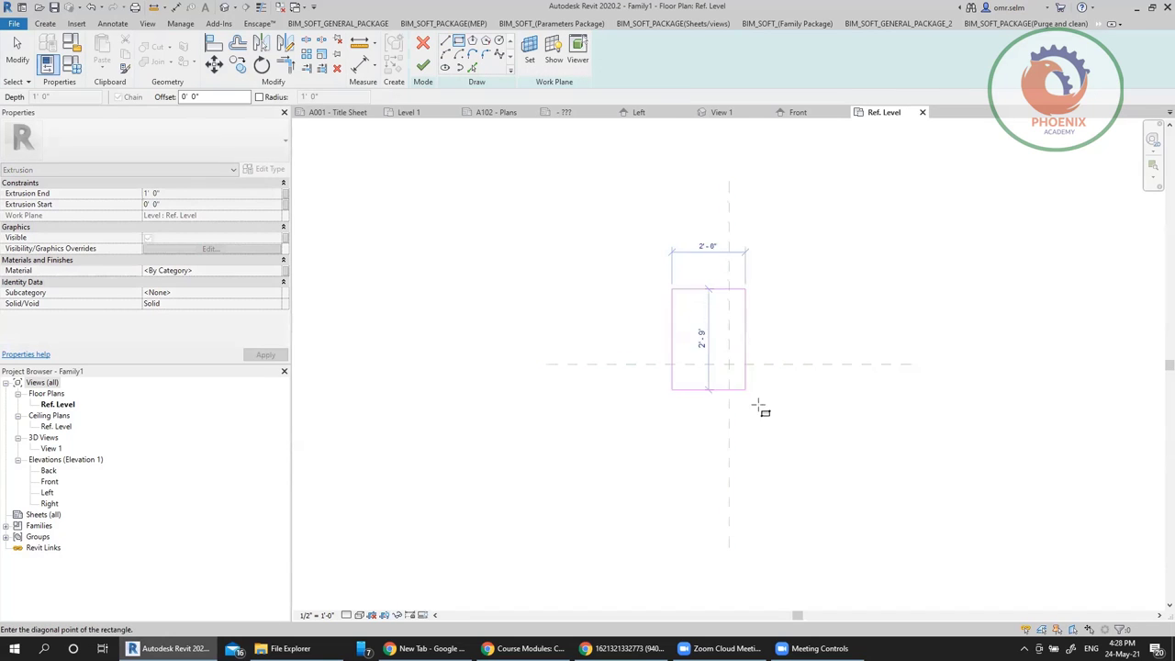
{"action": "left_click", "coordinate": [794, 438]}
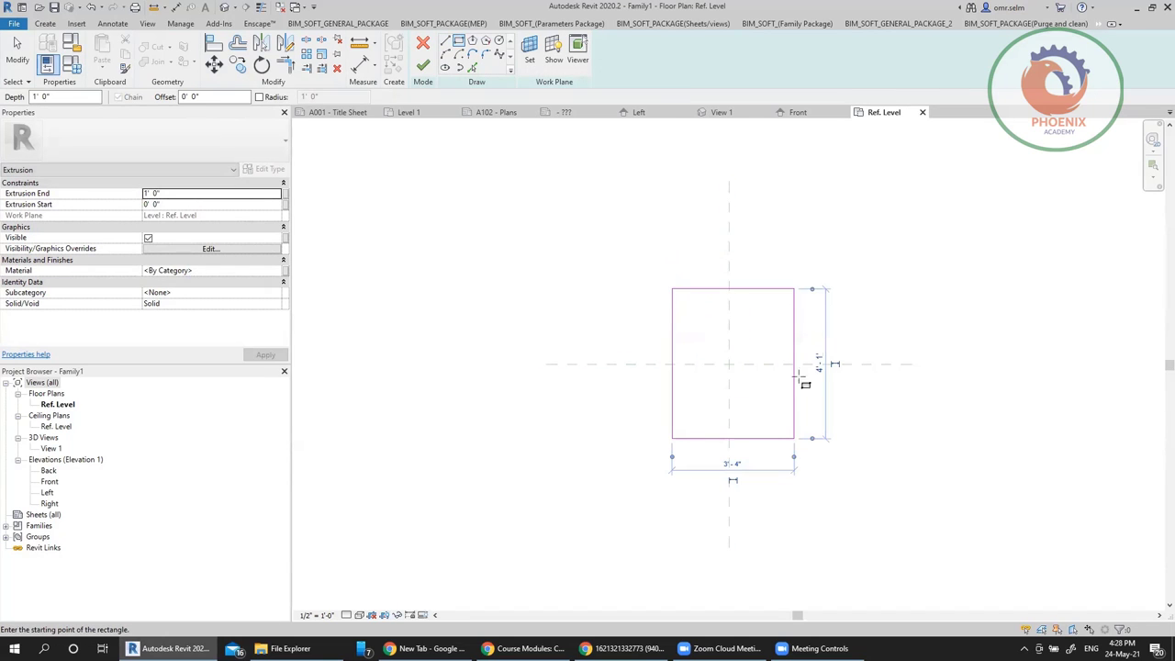
Finish the rectangle's extrusion, show it in the default 3D view, and stretch its top face to a height of about 4'-1"
{"action": "left_click", "coordinate": [428, 68]}
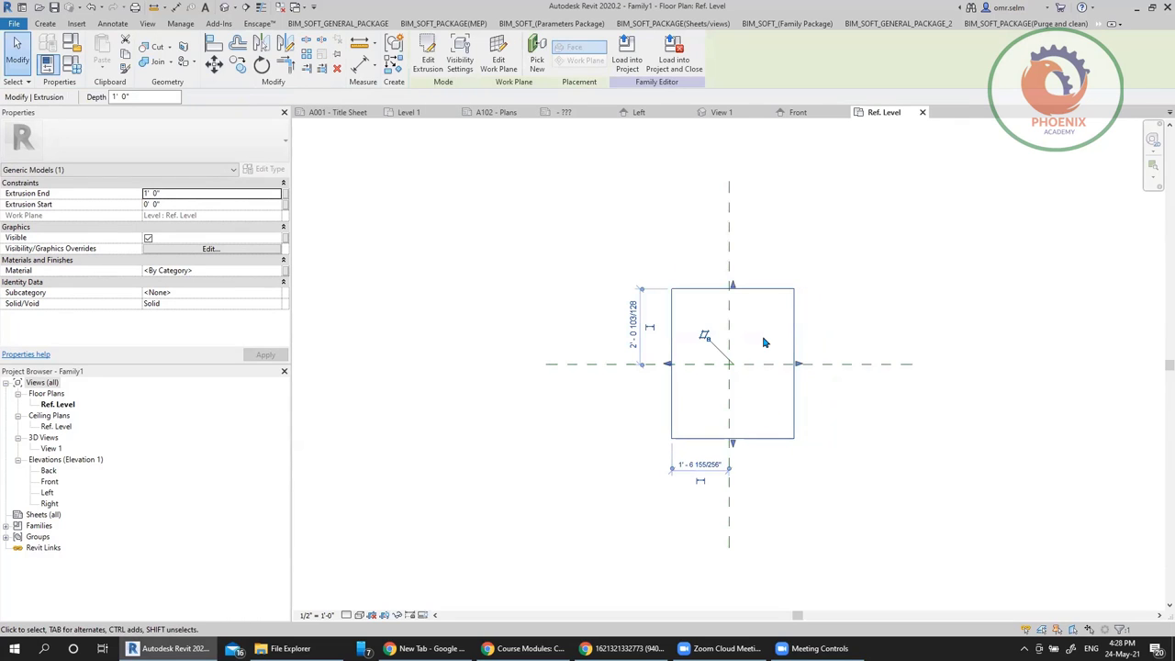
{"action": "left_click", "coordinate": [224, 7]}
{"action": "left_click", "coordinate": [671, 363]}
{"action": "scroll", "coordinate": [669, 371], "scroll_direction": "down", "scroll_amount": 4}
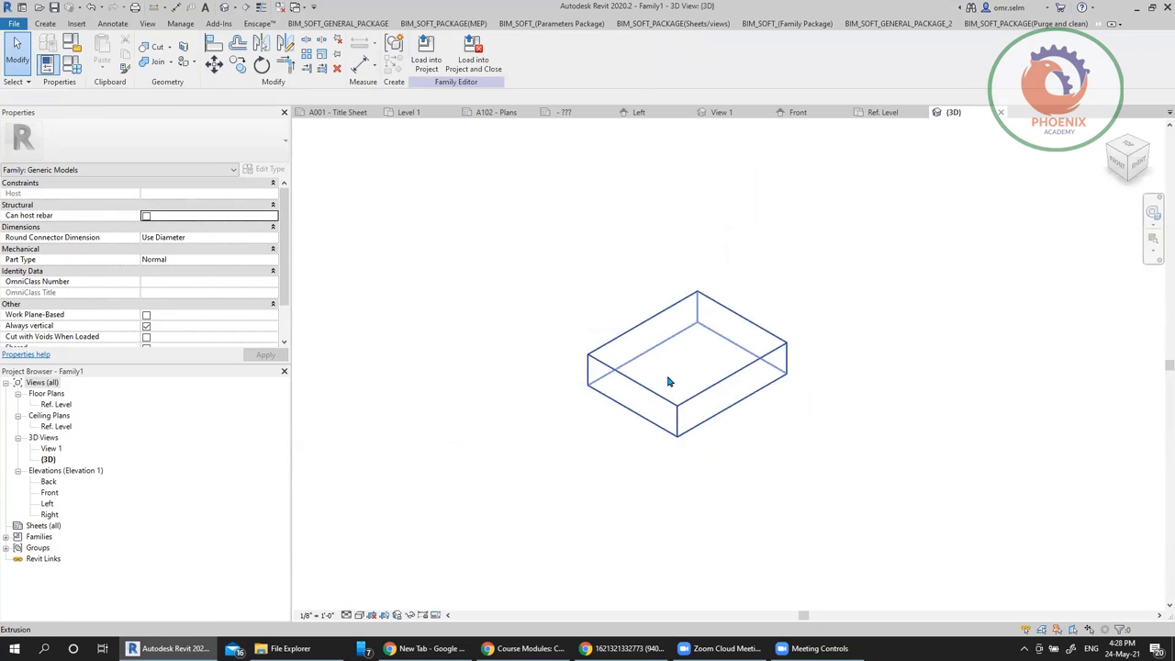
{"action": "left_click", "coordinate": [679, 414]}
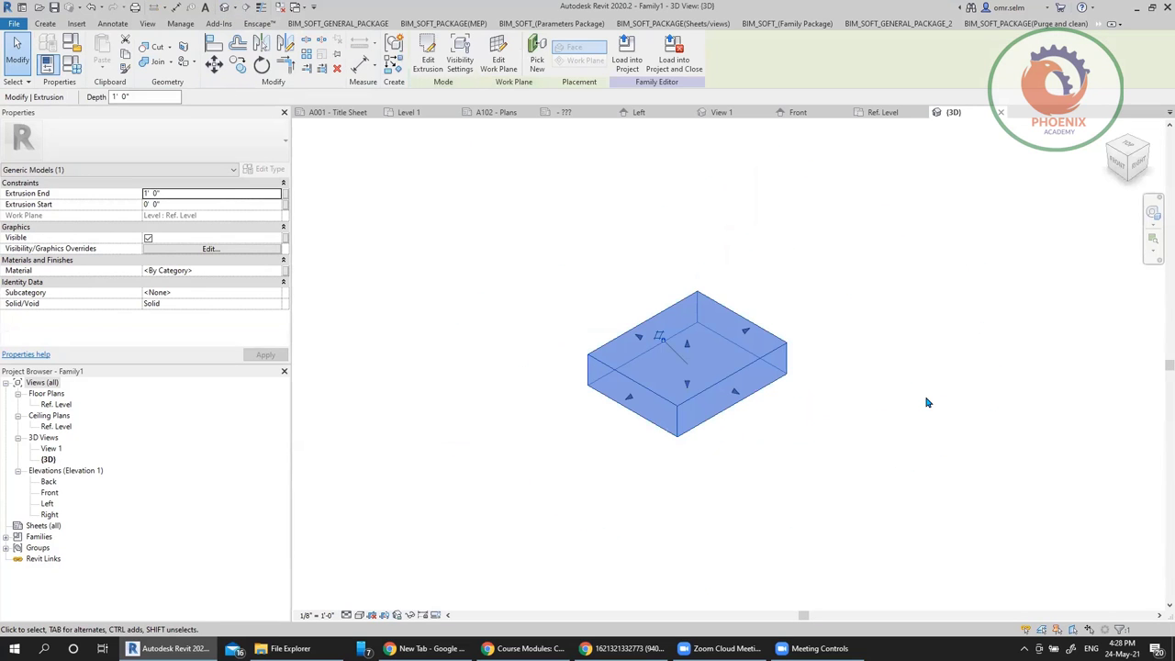
{"action": "left_click_drag", "start_coordinate": [686, 344], "coordinate": [506, 267]}
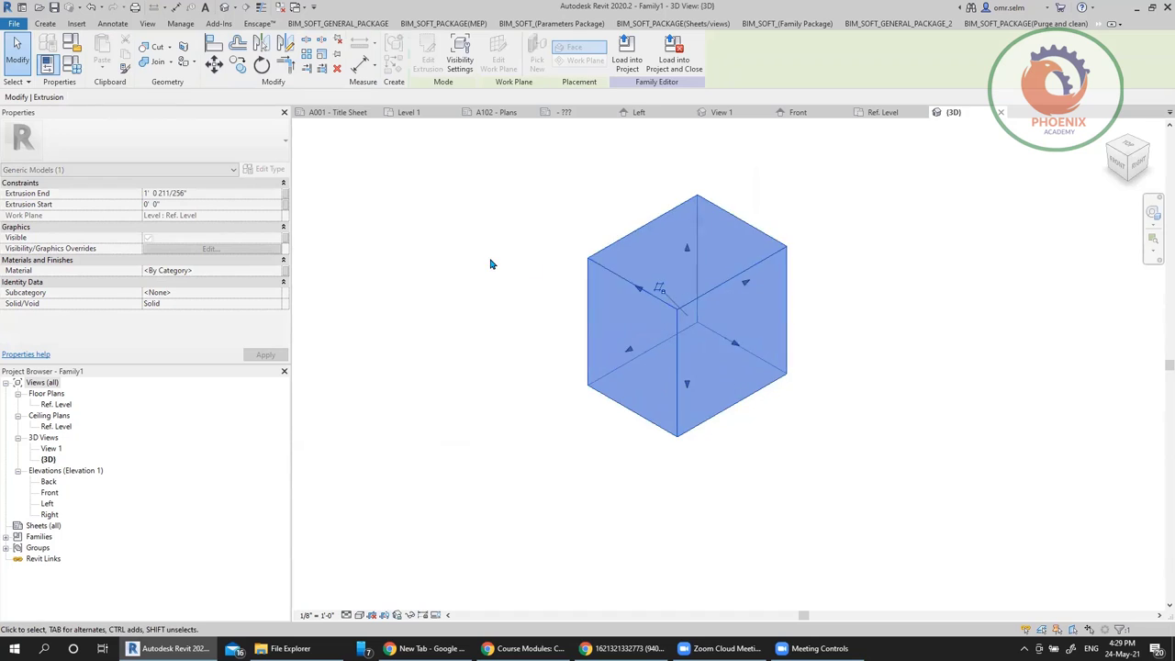
{"action": "left_click", "coordinate": [506, 267]}
{"action": "left_click", "coordinate": [13, 23]}
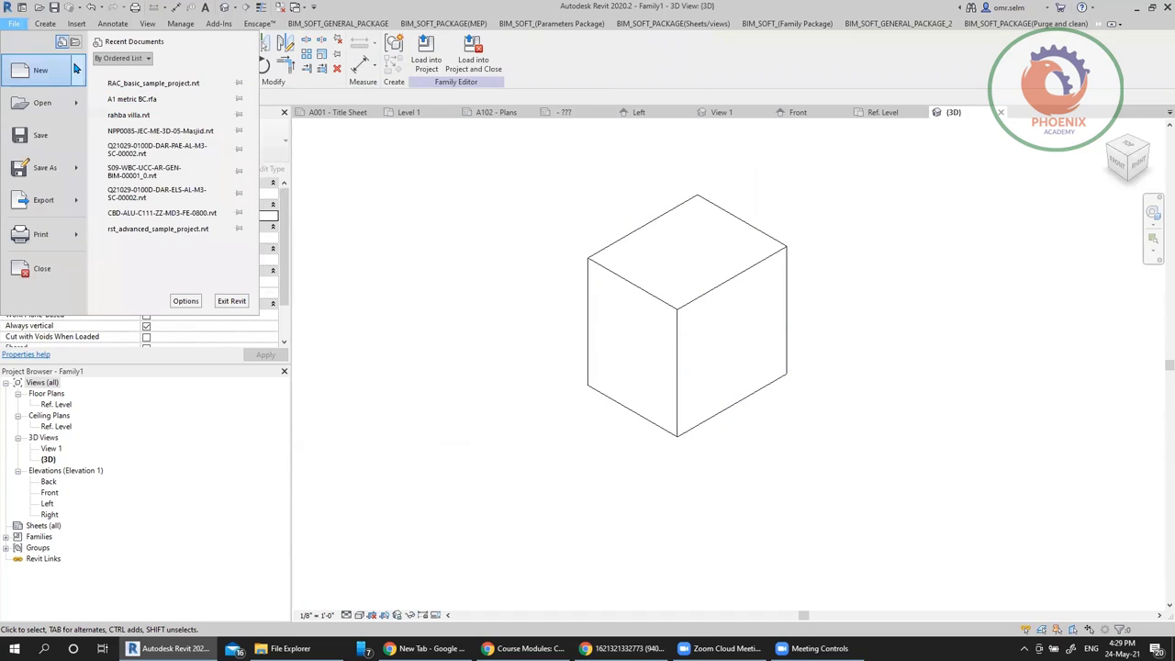
{"action": "mouse_move", "coordinate": [76, 68]}
{"action": "left_click", "coordinate": [138, 74]}
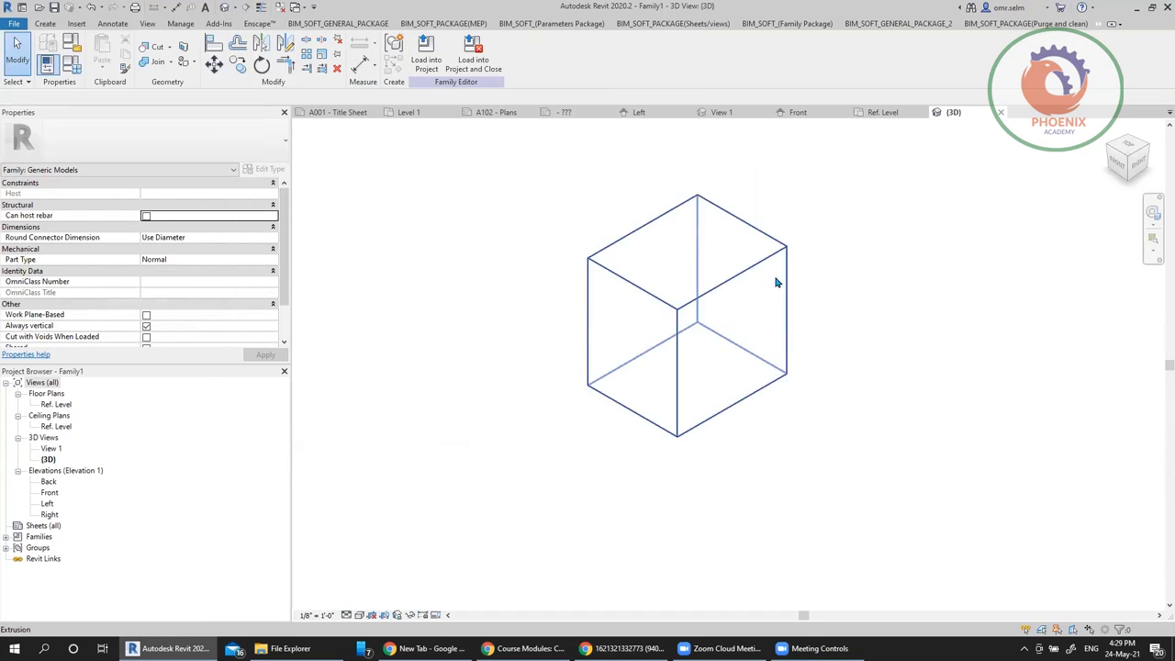
{"action": "left_click", "coordinate": [551, 262]}
Load the family into Project1 instead of RAC_basic_sample_project.rvt, place one instance in the Level 1 plan, and select it
{"action": "left_click", "coordinate": [425, 46]}
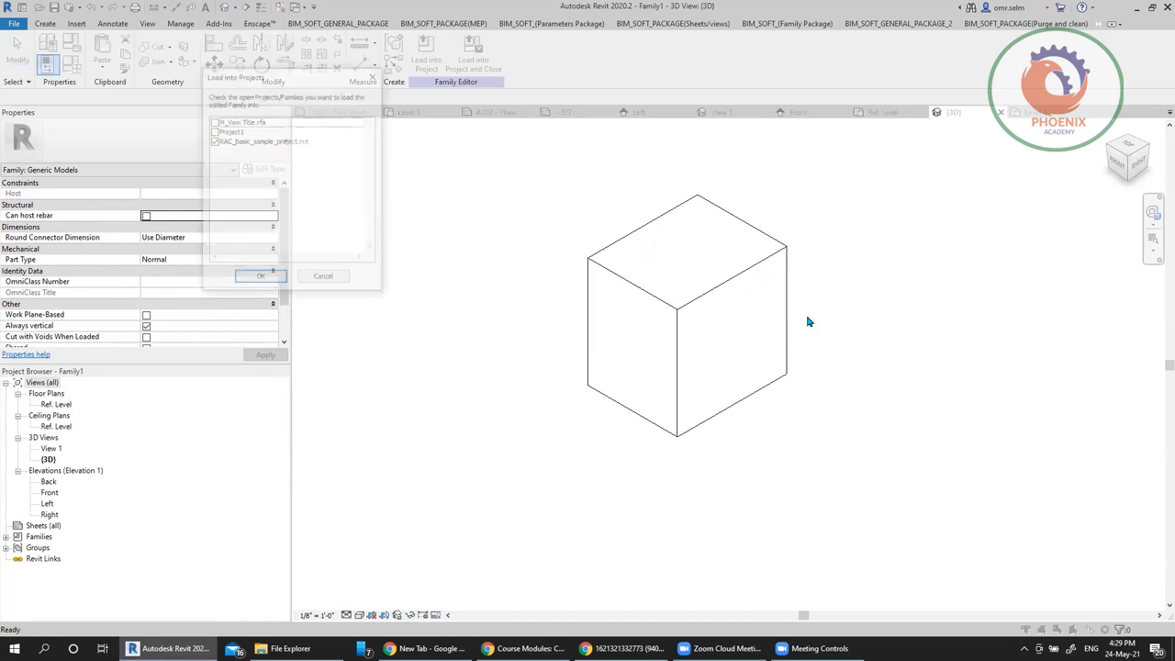
{"action": "left_click", "coordinate": [214, 141]}
{"action": "left_click", "coordinate": [213, 131]}
{"action": "left_click", "coordinate": [259, 277]}
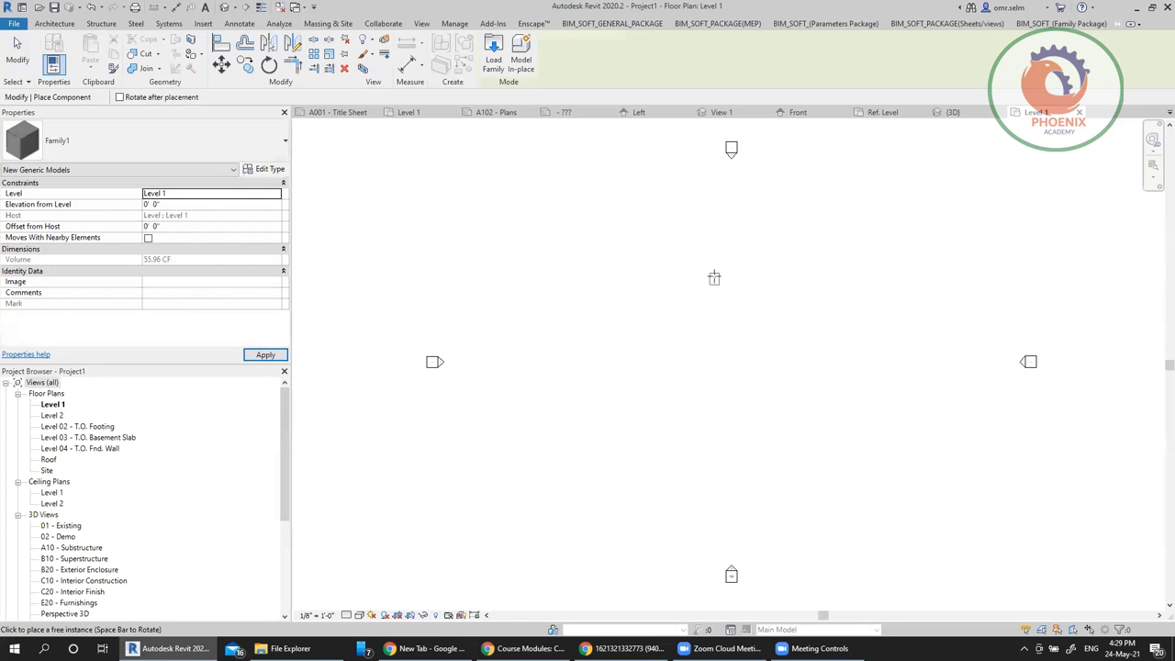
{"action": "scroll", "coordinate": [681, 230], "scroll_direction": "up", "scroll_amount": 5}
{"action": "key", "text": "Escape"}
{"action": "key", "text": "Escape"}
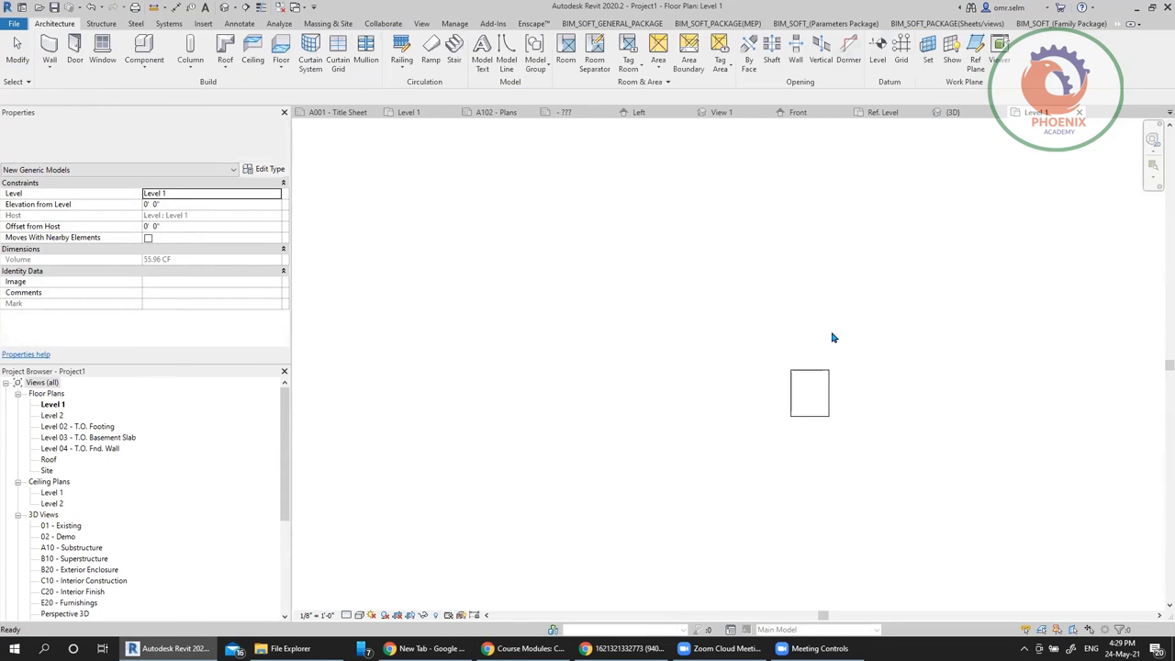
{"action": "left_click", "coordinate": [821, 395]}
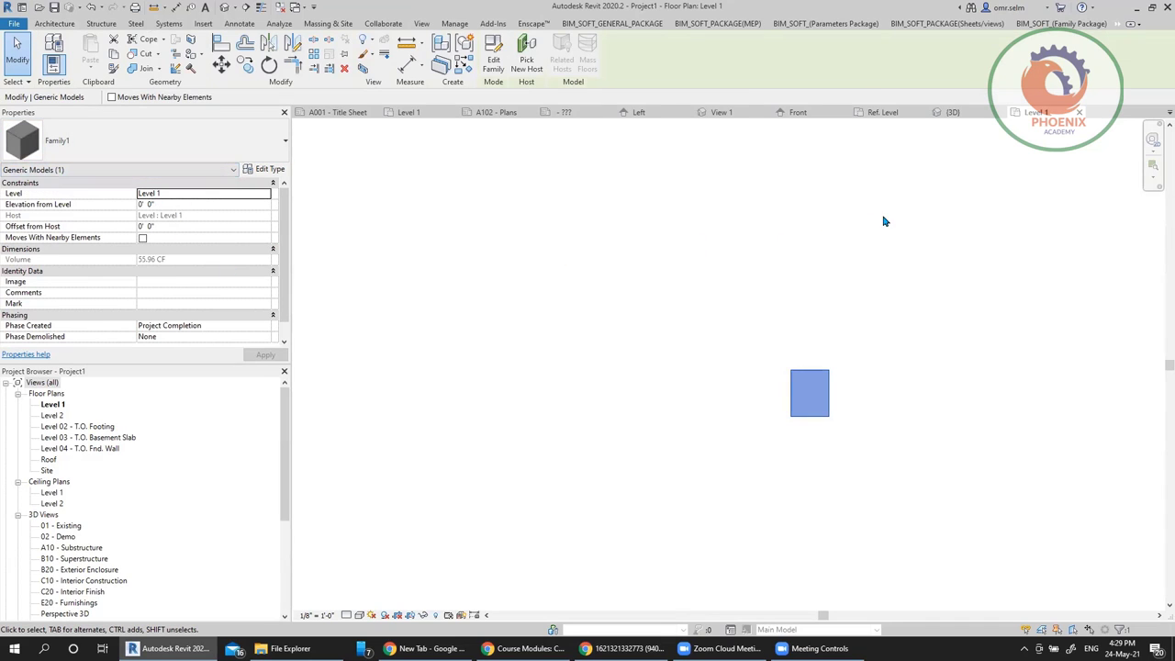
Return to the family's Ref. Level plan, review its family types without changes, and delete the box extrusion
{"action": "left_click", "coordinate": [953, 114]}
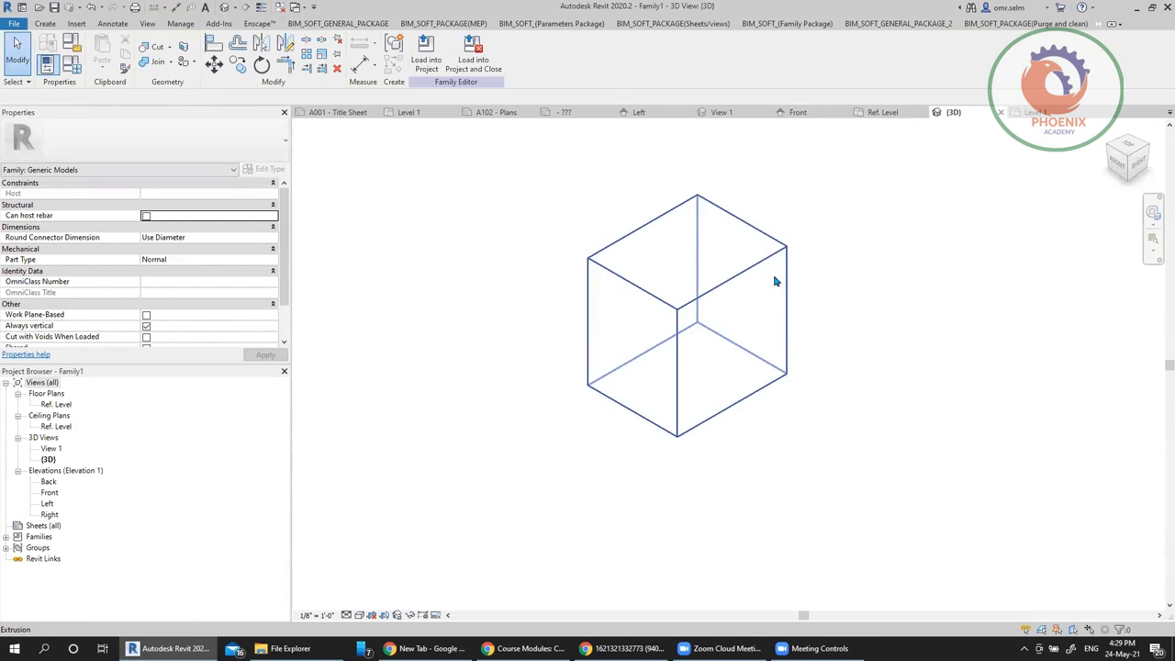
{"action": "left_click", "coordinate": [758, 265]}
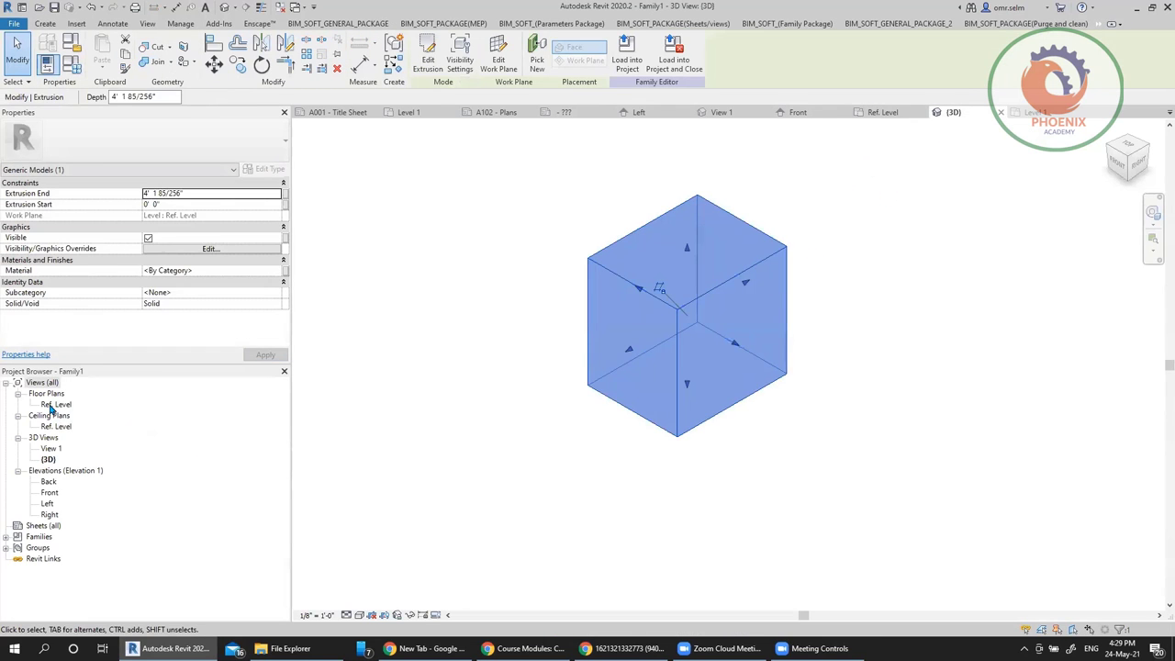
{"action": "double_click", "coordinate": [53, 405]}
{"action": "left_click", "coordinate": [673, 352]}
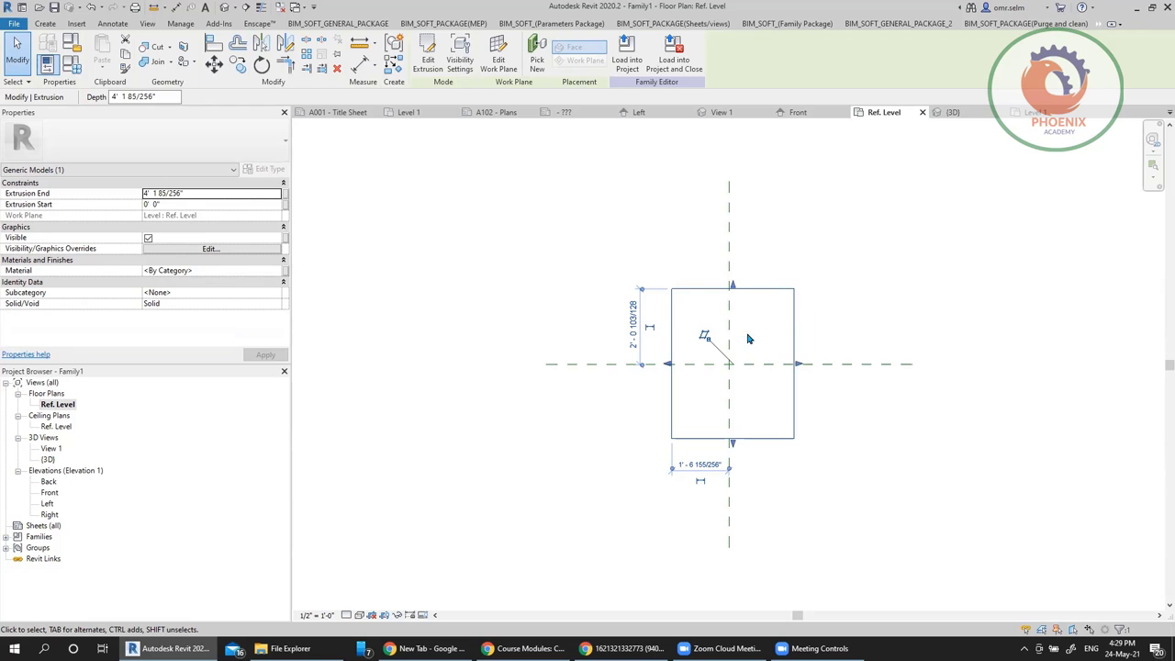
{"action": "left_click", "coordinate": [71, 64]}
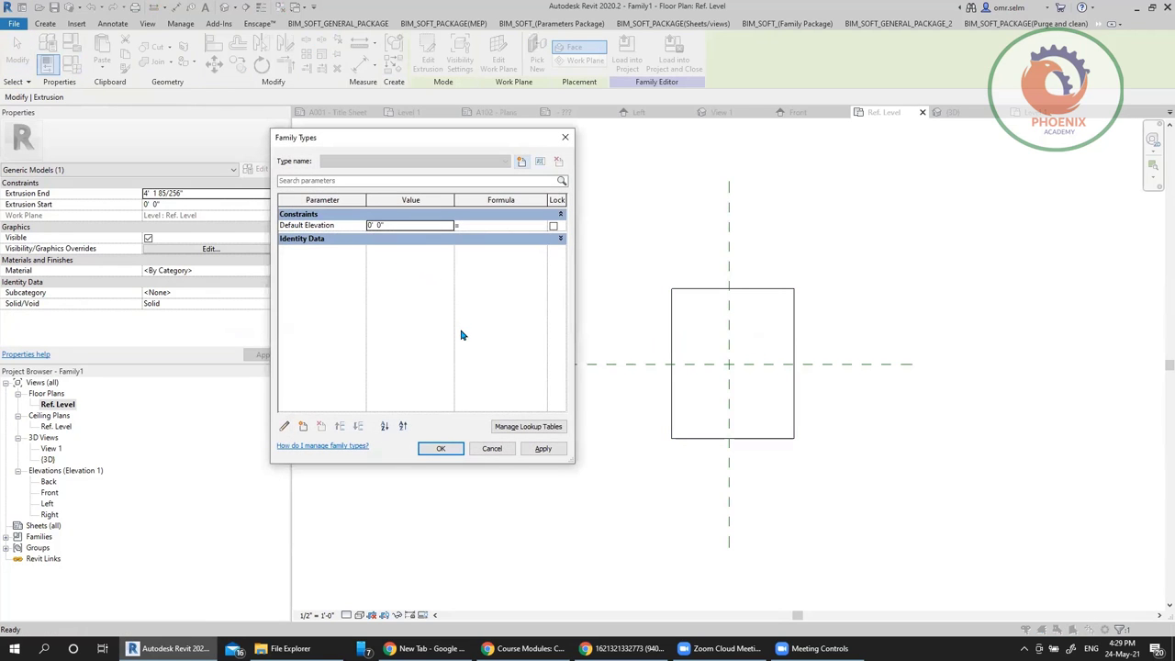
{"action": "left_click", "coordinate": [489, 447]}
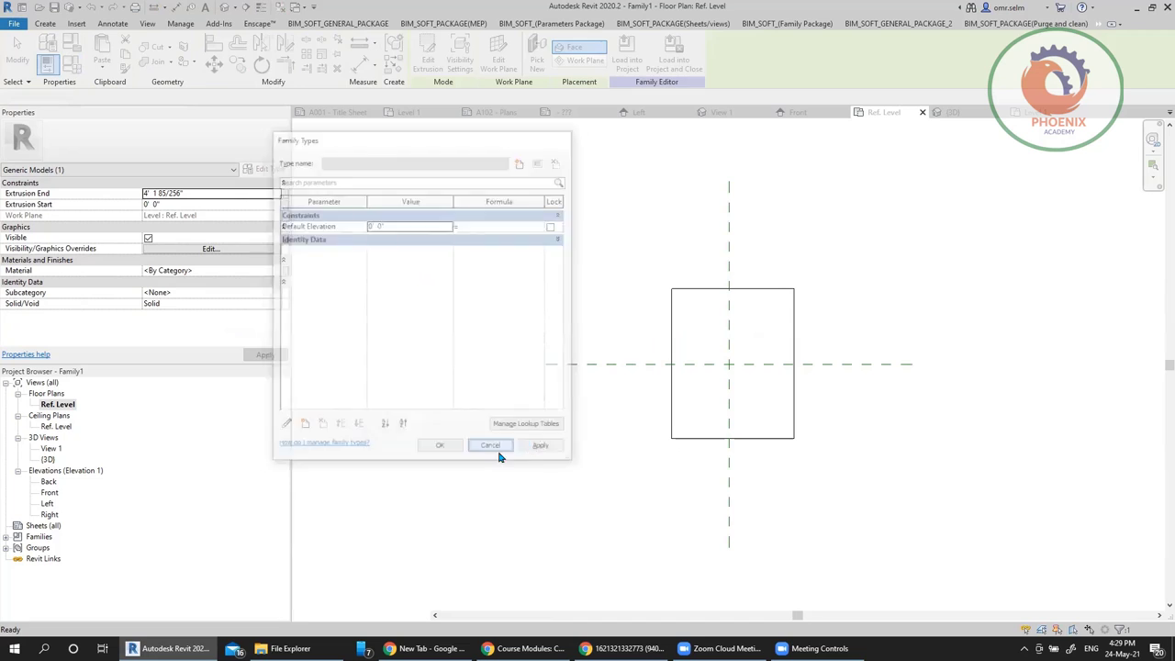
{"action": "left_click", "coordinate": [795, 323]}
{"action": "key", "text": "Delete"}
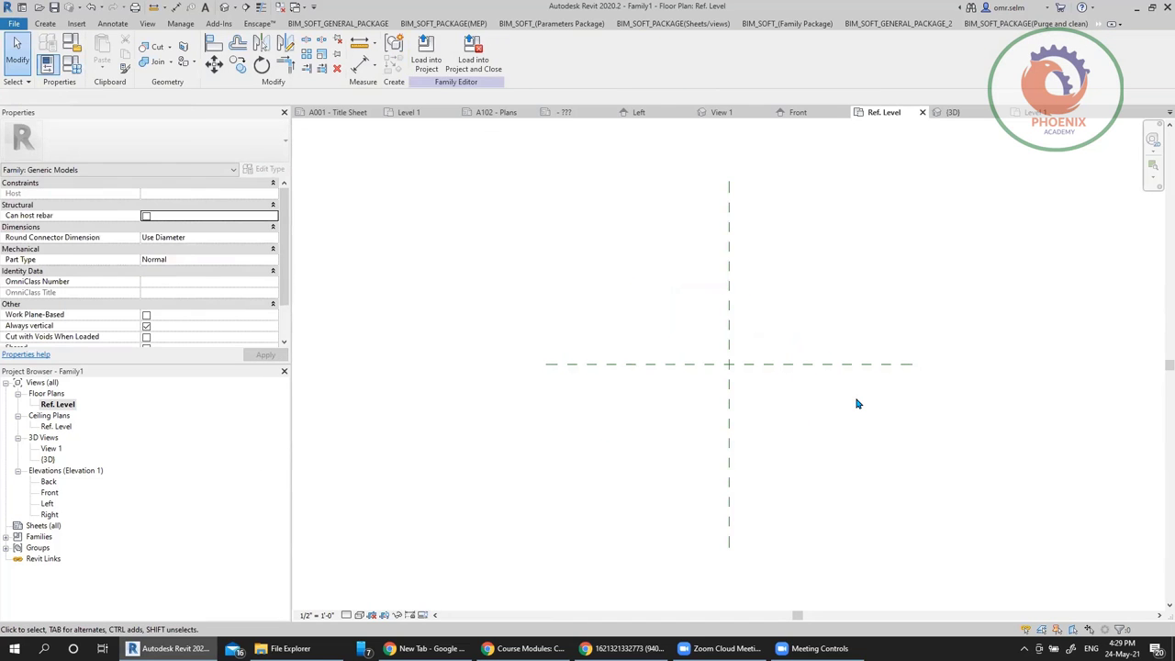
Set the family's length units to millimetres with 0 decimal places
{"action": "key", "text": "u"}
{"action": "key", "text": "n"}
{"action": "left_click", "coordinate": [378, 152]}
{"action": "left_click", "coordinate": [618, 232]}
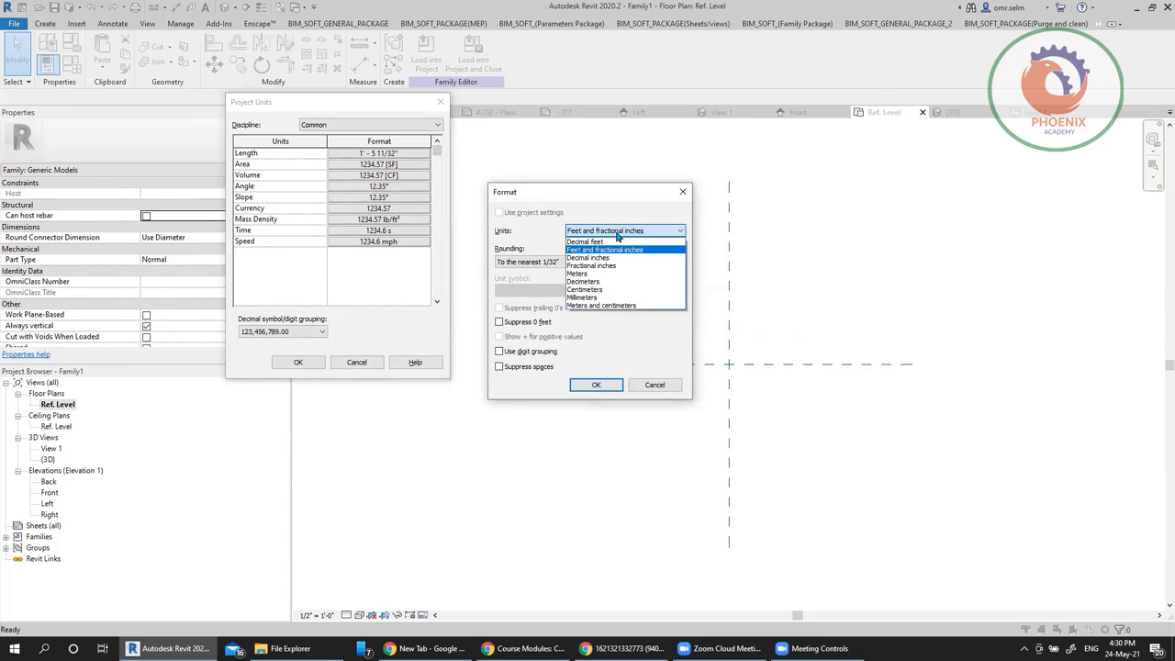
{"action": "left_click", "coordinate": [606, 295]}
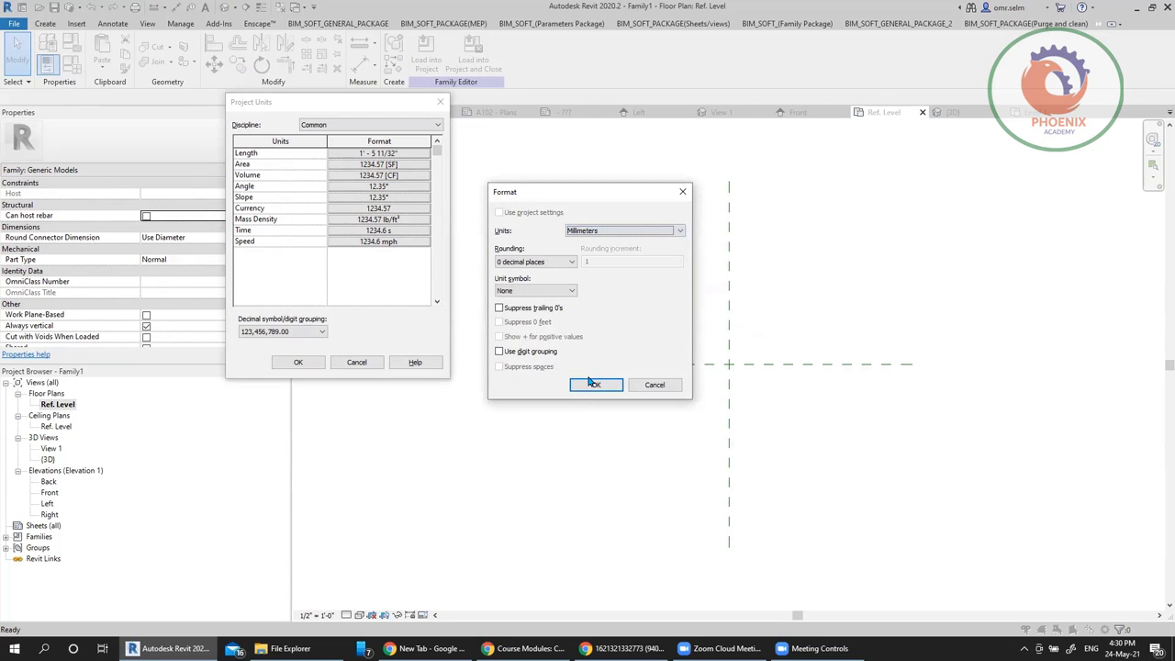
{"action": "left_click", "coordinate": [595, 385]}
{"action": "left_click", "coordinate": [295, 363]}
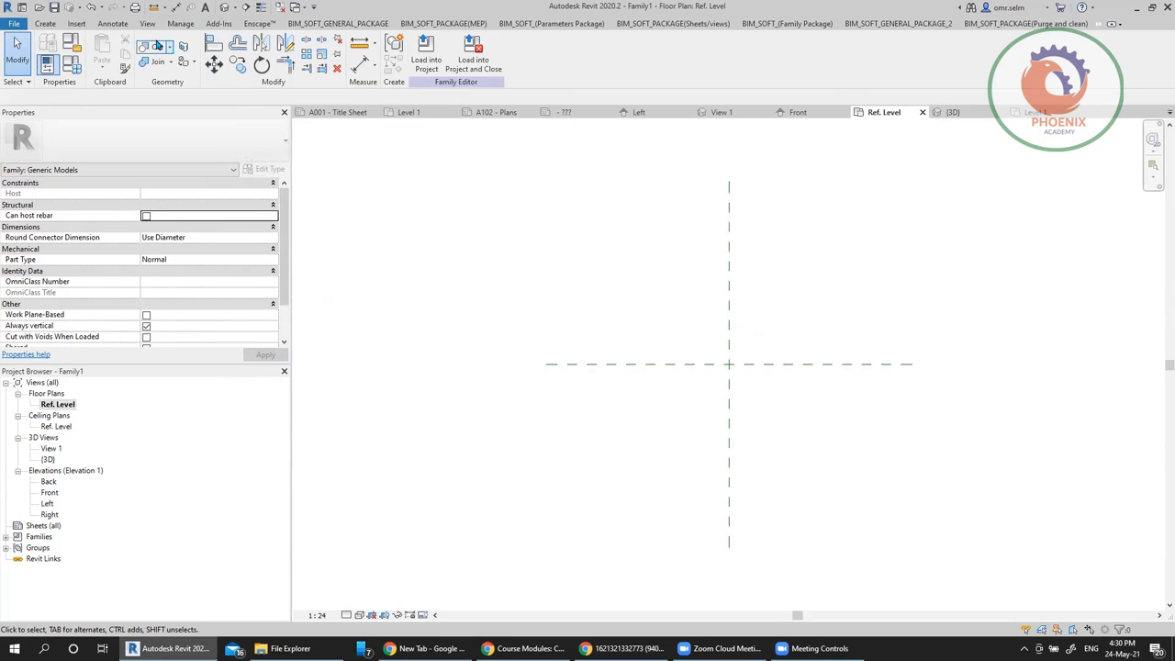
Draw two vertical reference planes beside Center (Left/Right), about 700 mm to its left and about 600 mm to its right
{"action": "left_click", "coordinate": [48, 24]}
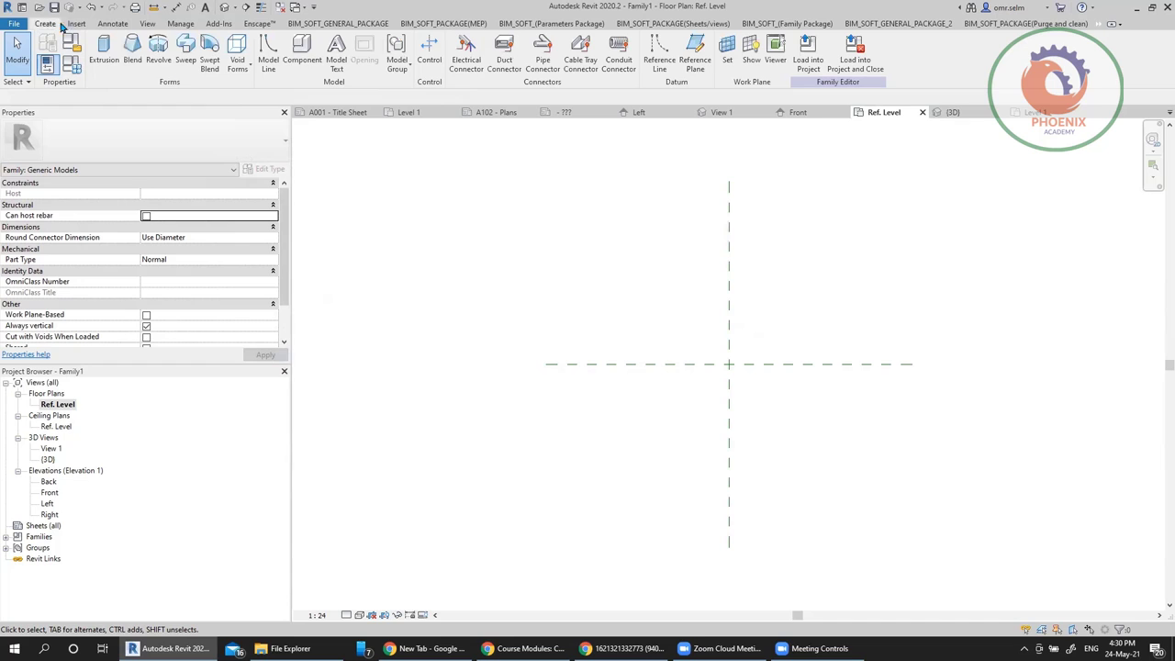
{"action": "left_click", "coordinate": [695, 57]}
{"action": "left_click", "coordinate": [645, 181]}
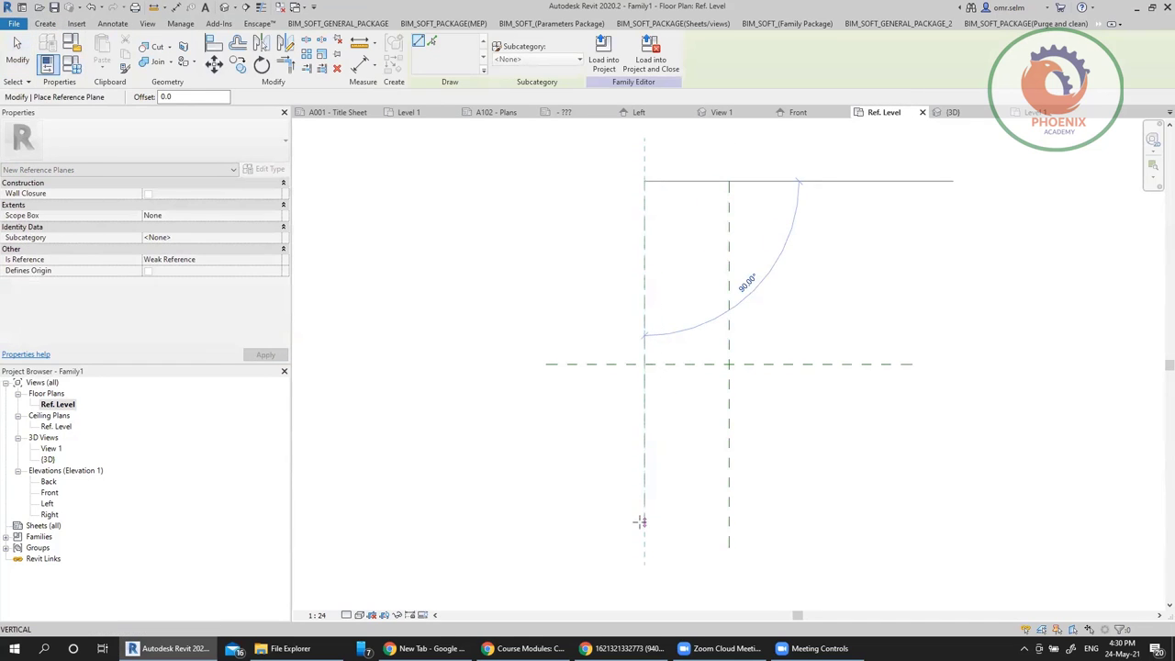
{"action": "scroll", "coordinate": [640, 338], "scroll_direction": "down", "scroll_amount": 2}
{"action": "left_click", "coordinate": [641, 470]}
{"action": "left_click", "coordinate": [746, 230]}
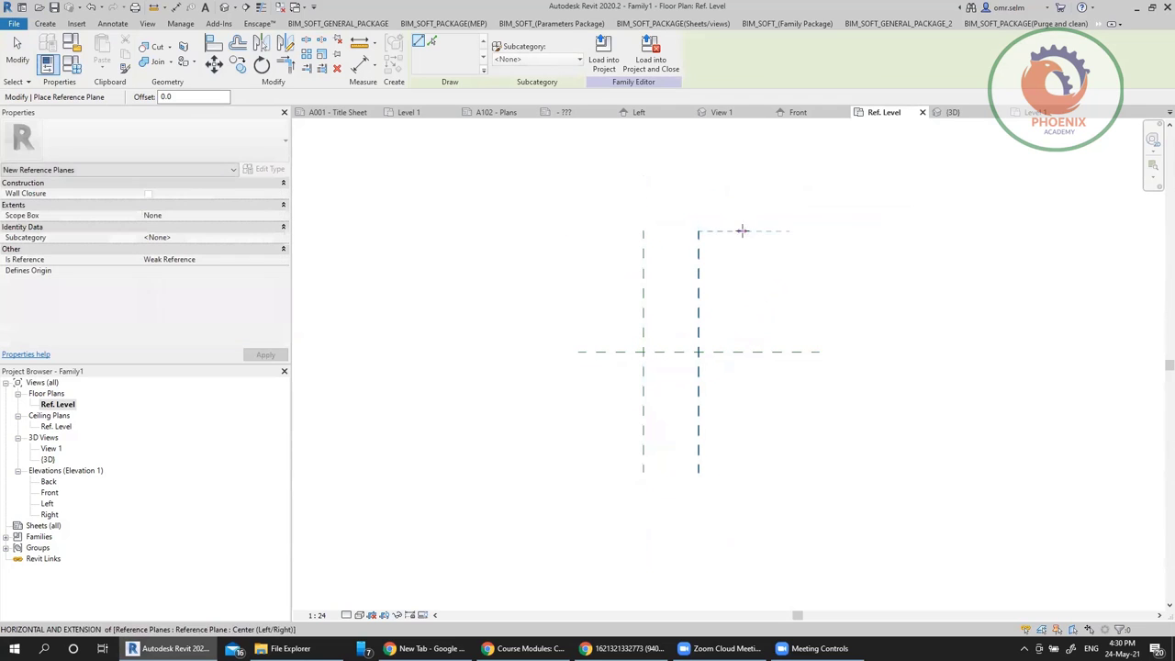
{"action": "left_click", "coordinate": [745, 453]}
{"action": "key", "text": "Escape"}
{"action": "key", "text": "Escape"}
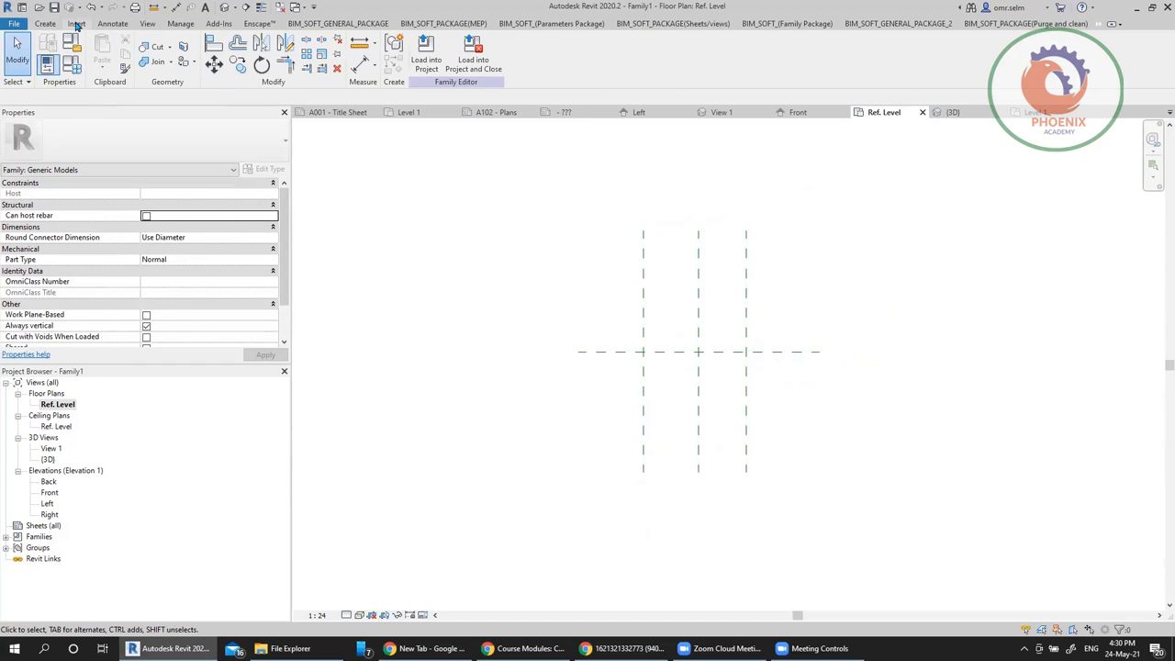
Draw two horizontal reference planes beside Center (Front/Back), about 600 mm above it and about 900 mm below it
{"action": "left_click", "coordinate": [46, 23]}
{"action": "left_click", "coordinate": [695, 60]}
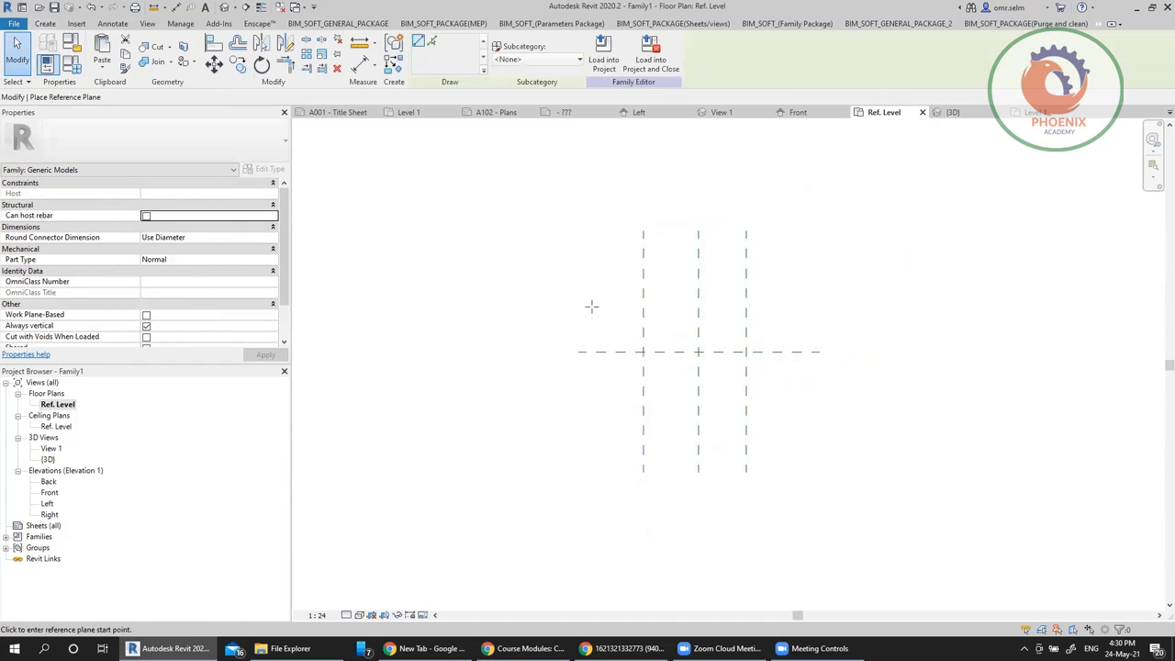
{"action": "left_click", "coordinate": [546, 304]}
{"action": "left_click", "coordinate": [818, 304]}
{"action": "left_click", "coordinate": [577, 351]}
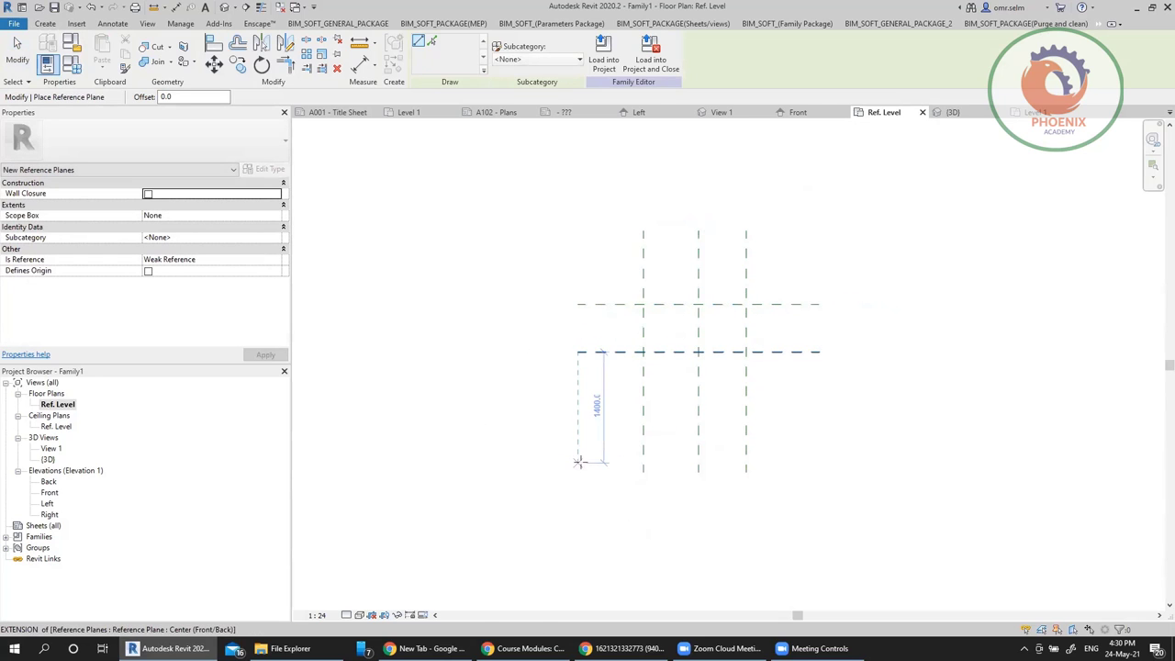
{"action": "left_click", "coordinate": [577, 423]}
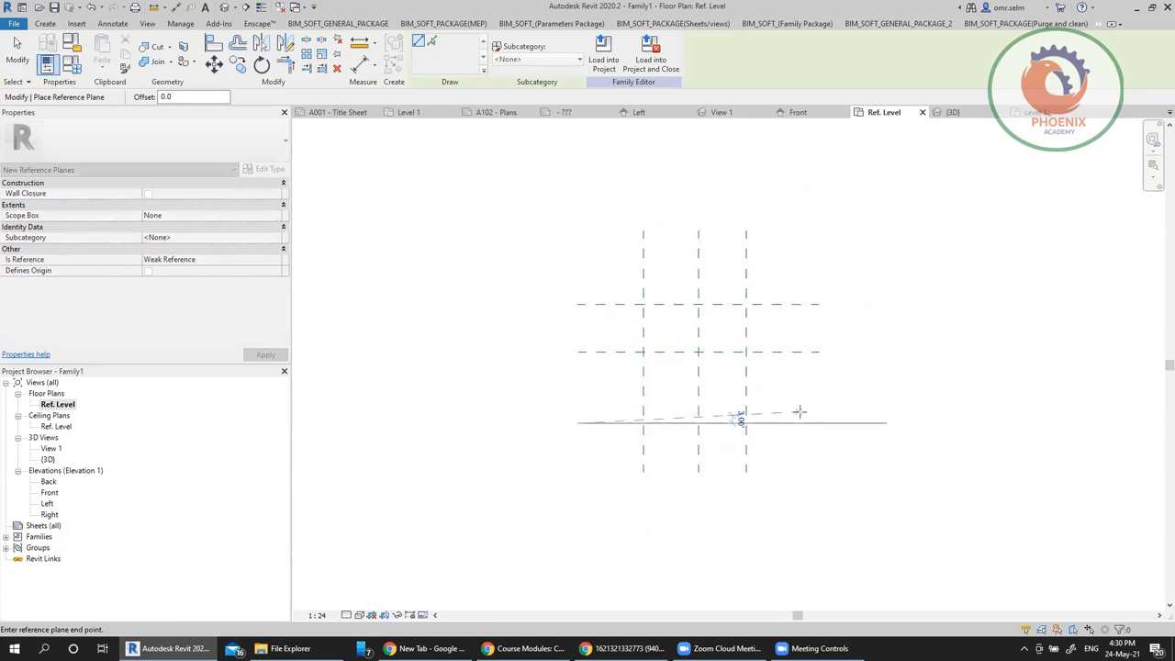
{"action": "left_click", "coordinate": [820, 423]}
{"action": "key", "text": "Escape"}
{"action": "key", "text": "Escape"}
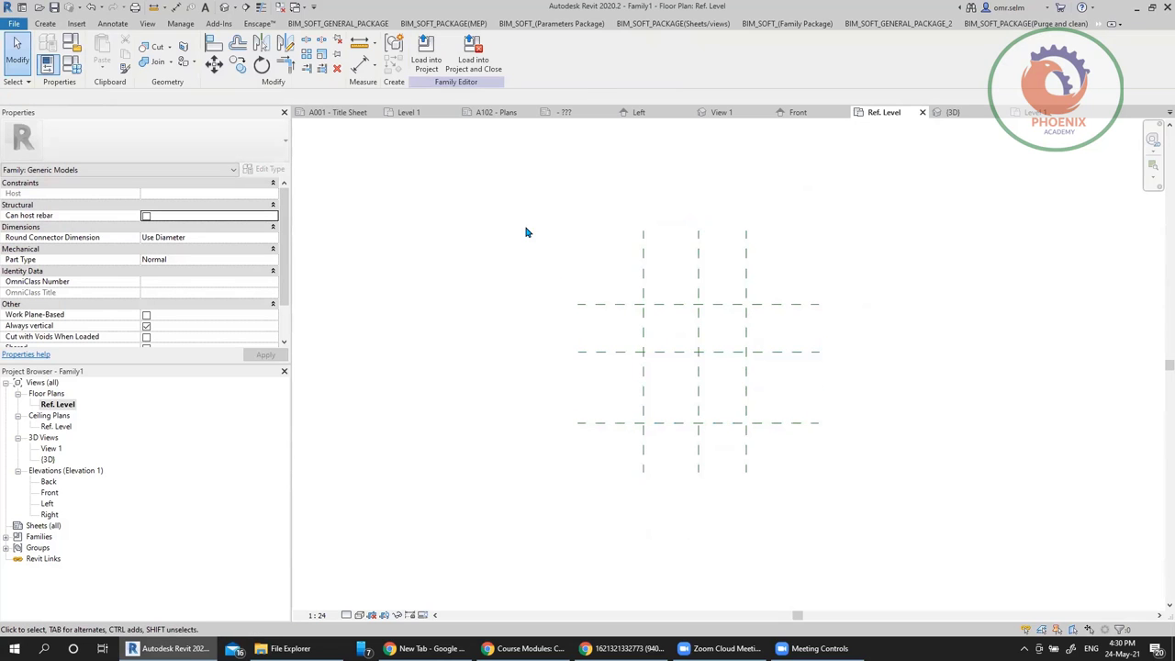
Dimension the three vertical reference planes with one aligned dimension string and constrain the two spacings to be equal (EQ)
{"action": "scroll", "coordinate": [564, 288], "scroll_direction": "up", "scroll_amount": 2}
{"action": "middle_click_drag", "start_coordinate": [563, 288], "coordinate": [565, 232]}
{"action": "key", "text": "d"}
{"action": "key", "text": "i"}
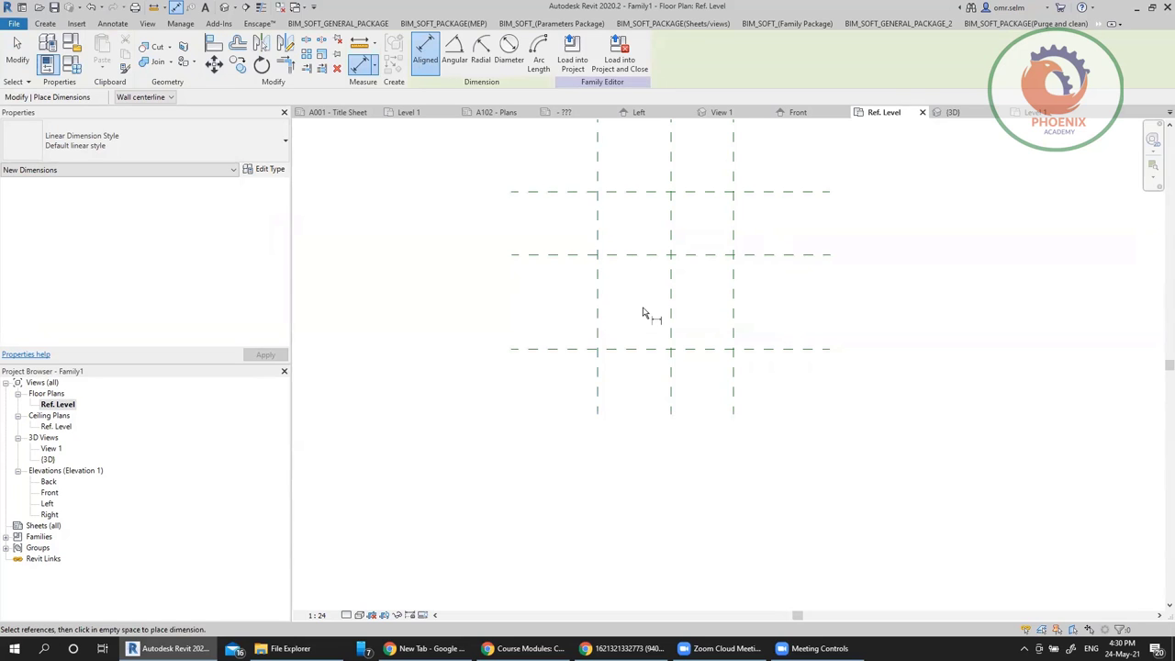
{"action": "scroll", "coordinate": [645, 310], "scroll_direction": "down", "scroll_amount": 1}
{"action": "left_click", "coordinate": [603, 163]}
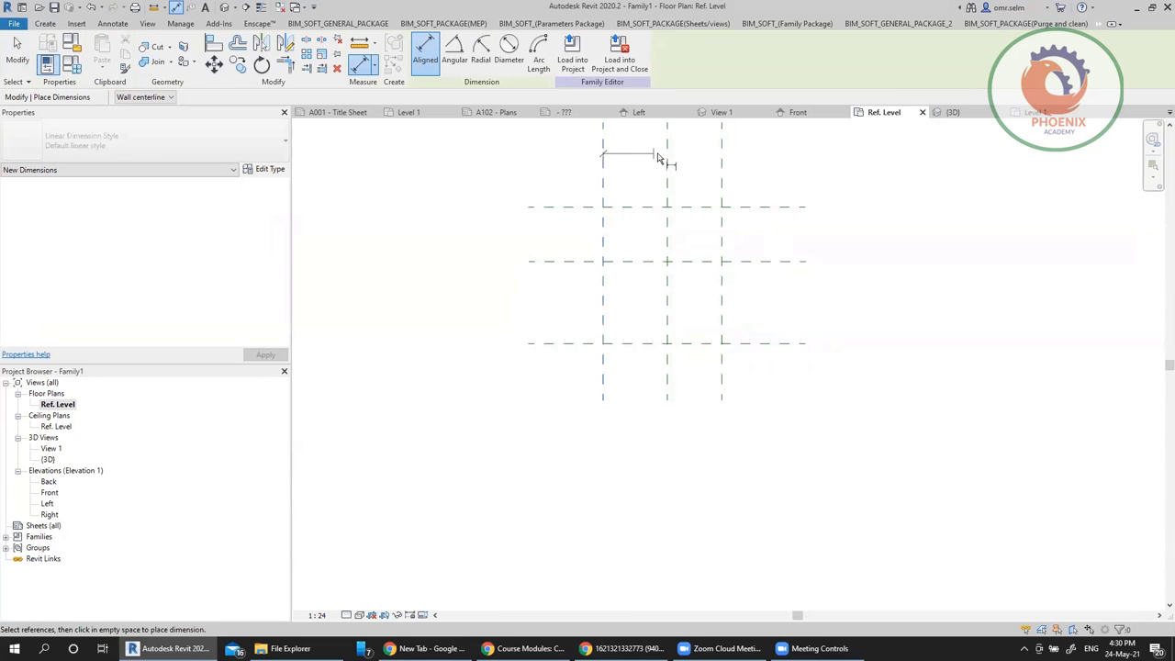
{"action": "left_click", "coordinate": [668, 163]}
{"action": "left_click", "coordinate": [722, 164]}
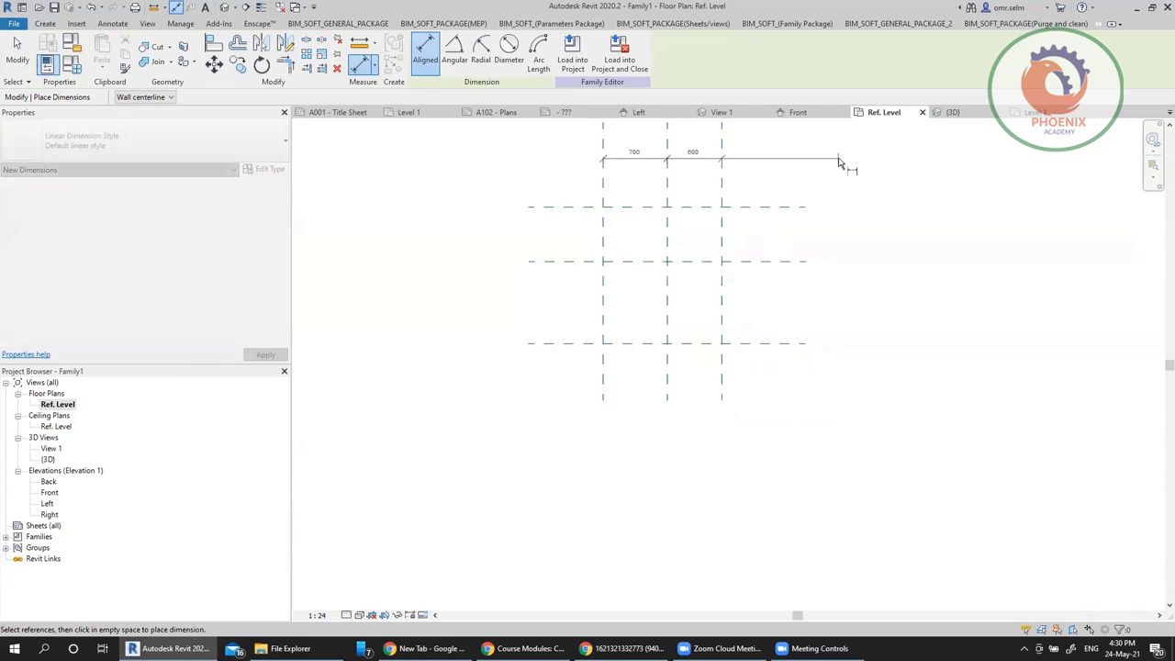
{"action": "left_click", "coordinate": [839, 164]}
{"action": "scroll", "coordinate": [925, 265], "scroll_direction": "up", "scroll_amount": 2, "text": "ctrl"}
{"action": "left_click", "coordinate": [661, 204]}
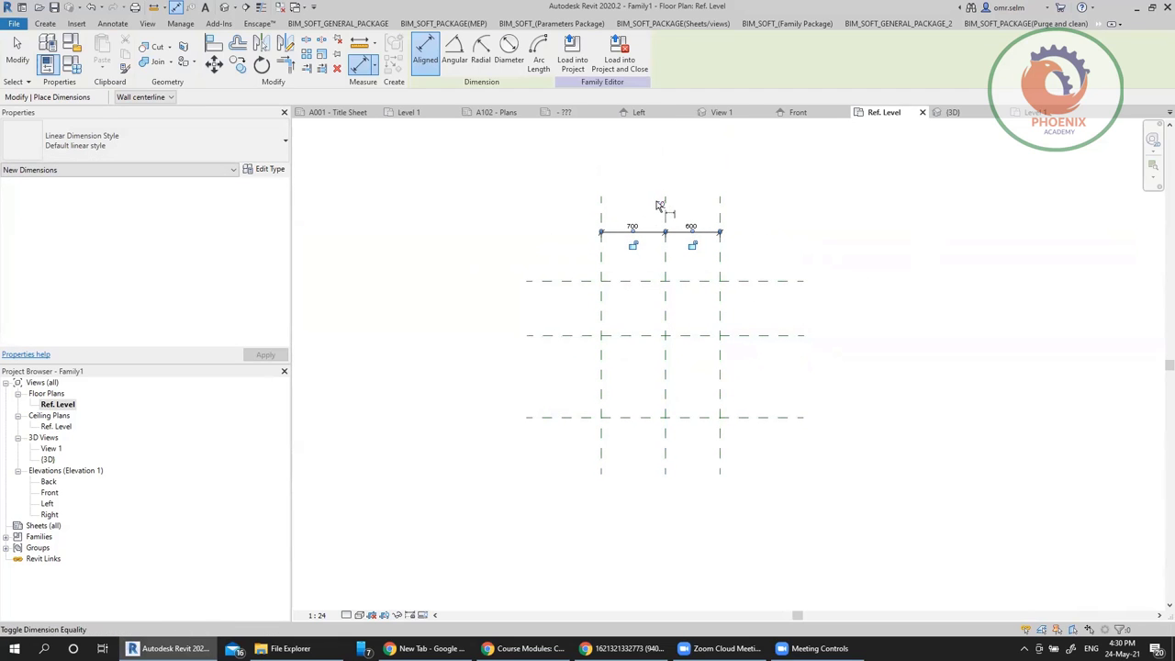
Dimension the three horizontal reference planes with one aligned dimension string and constrain both spacings to be equal (EQ)
{"action": "left_click", "coordinate": [764, 282]}
{"action": "left_click", "coordinate": [761, 335]}
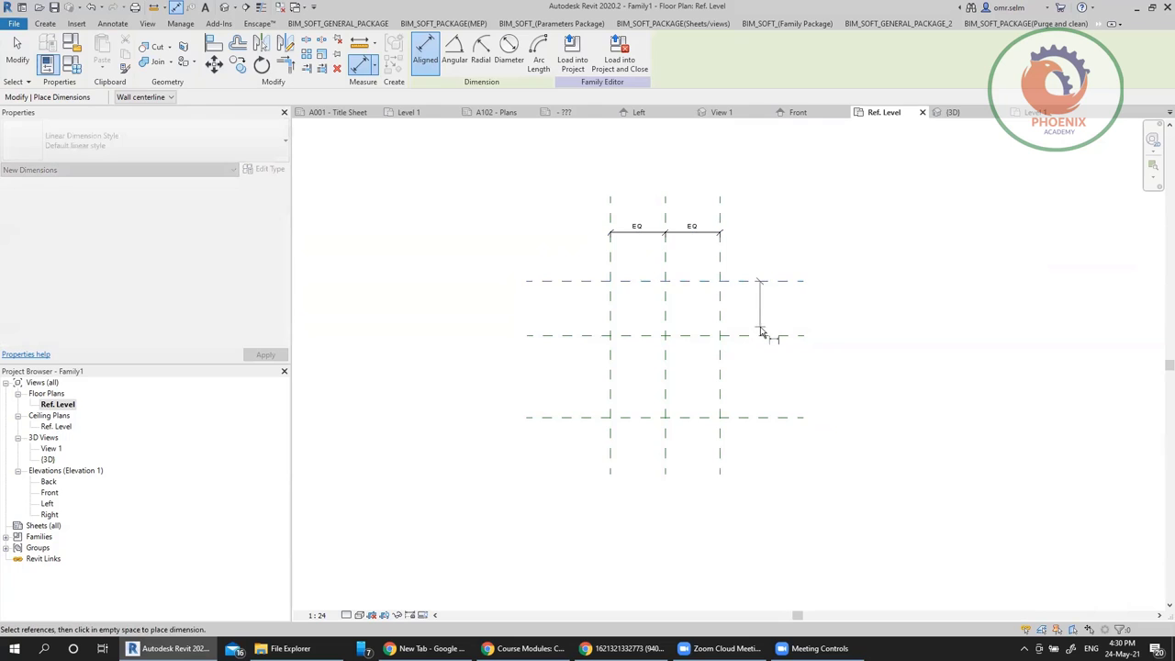
{"action": "left_click", "coordinate": [764, 418]}
{"action": "left_click", "coordinate": [771, 376]}
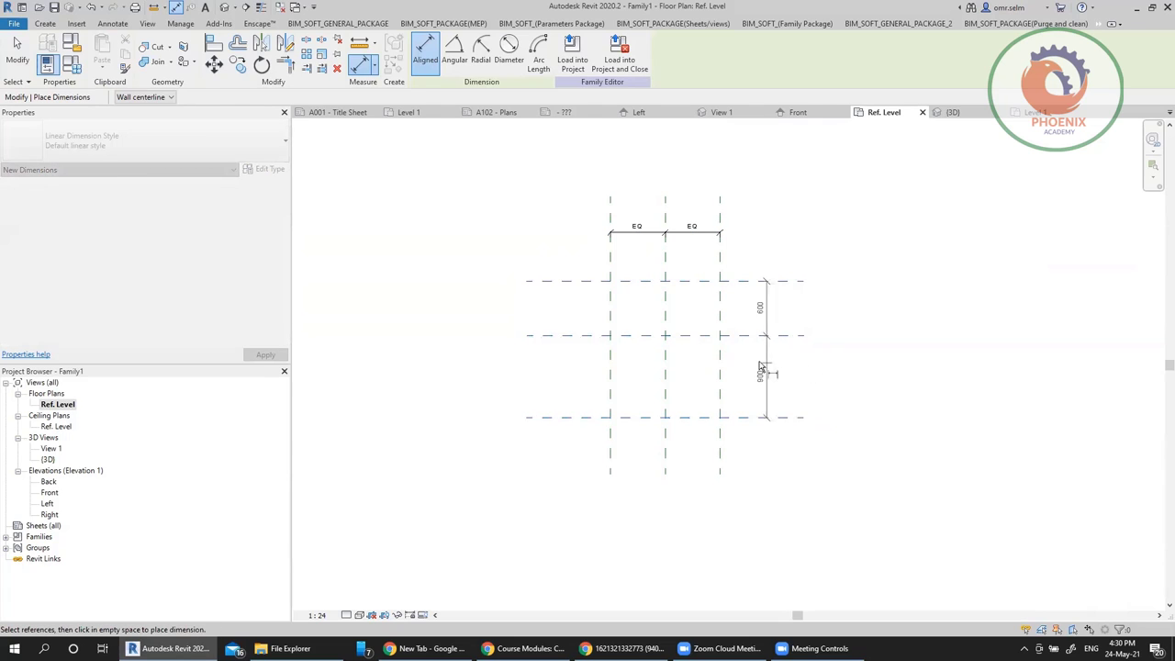
{"action": "left_click", "coordinate": [761, 376]}
{"action": "scroll", "coordinate": [767, 363], "scroll_direction": "up", "scroll_amount": 4}
{"action": "left_click", "coordinate": [794, 339]}
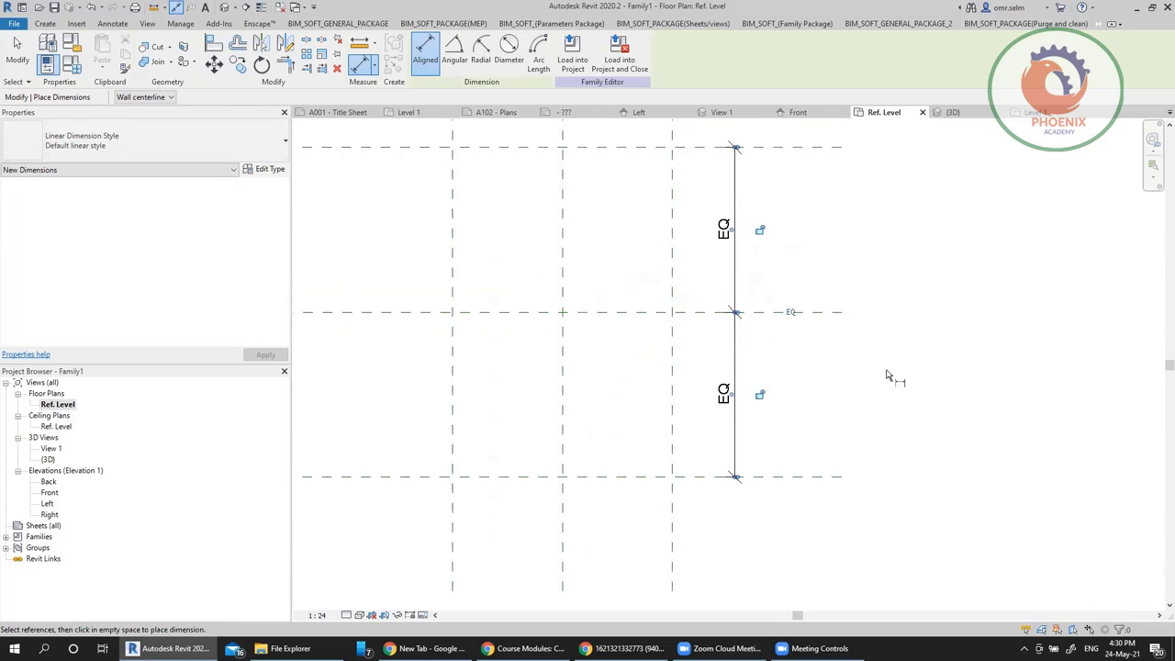
{"action": "scroll", "coordinate": [888, 381], "scroll_direction": "down", "scroll_amount": 2}
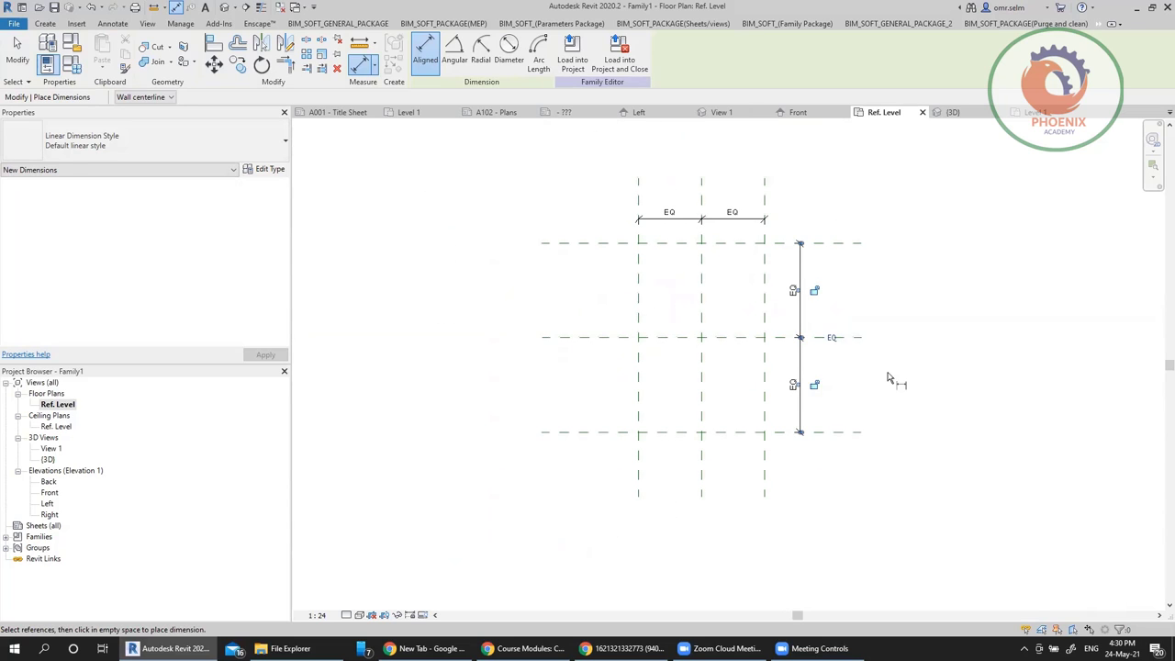
In Project1's Level 1 plan, draw a horizontal wall about 24 ft long crossed by two vertical walls about 17.5 ft and 15.5 ft long
{"action": "key", "text": "Escape"}
{"action": "key", "text": "Escape"}
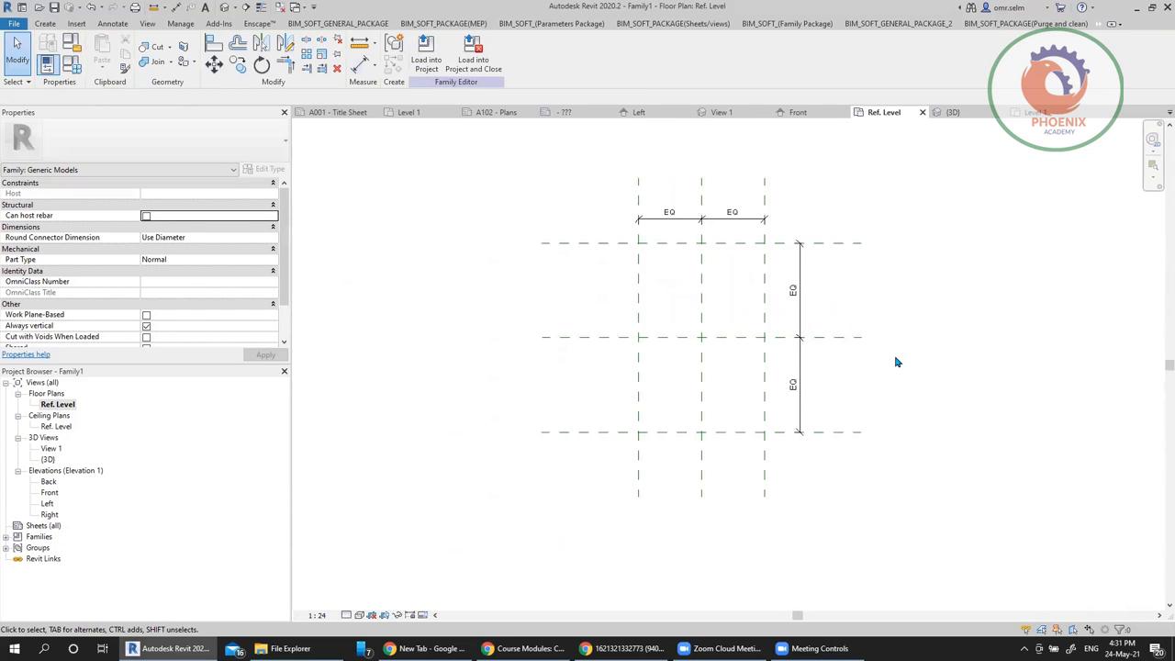
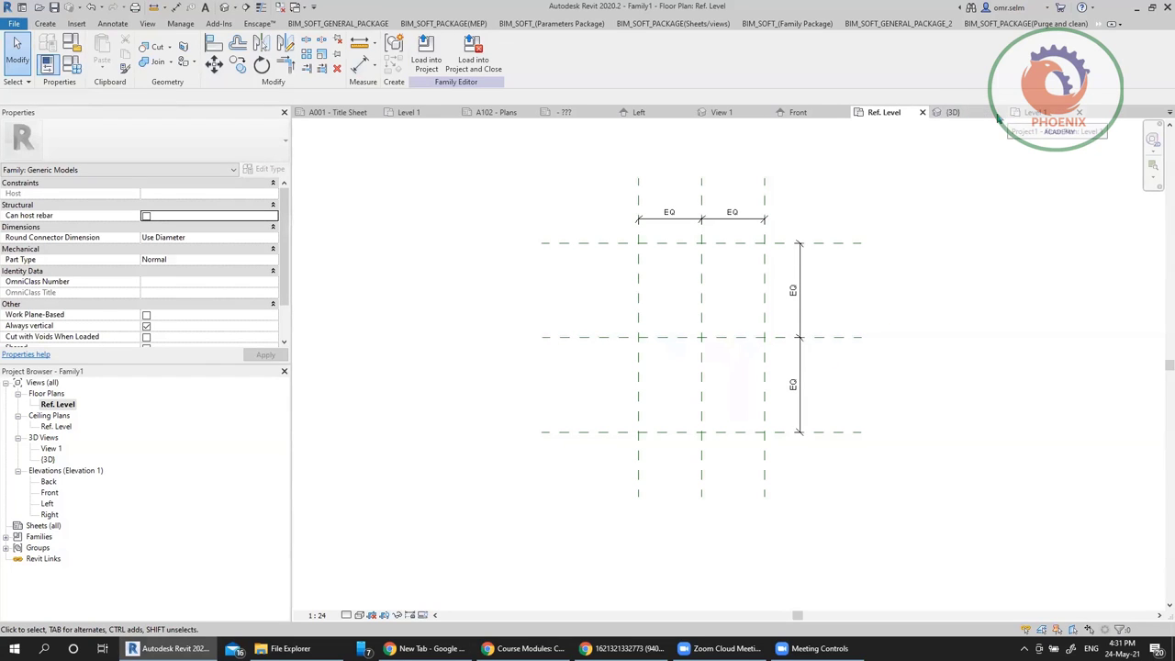
{"action": "left_click", "coordinate": [1033, 112]}
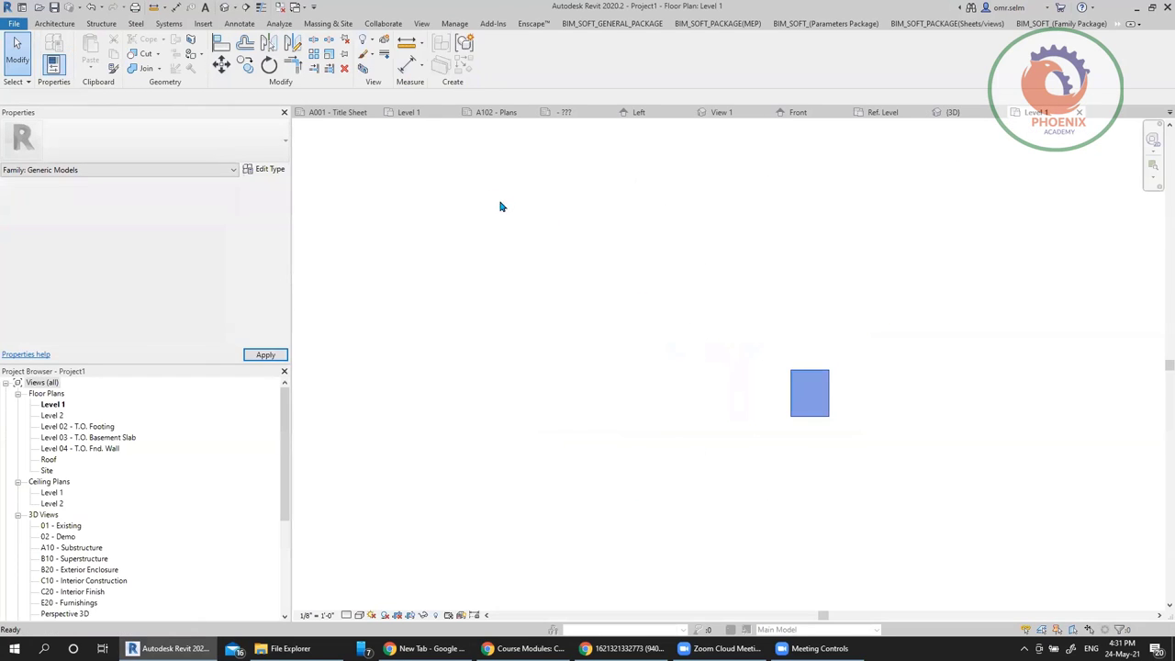
{"action": "left_click", "coordinate": [48, 46]}
{"action": "left_click", "coordinate": [567, 275]}
{"action": "left_click", "coordinate": [840, 275]}
{"action": "key", "text": "Escape"}
{"action": "left_click", "coordinate": [635, 175]}
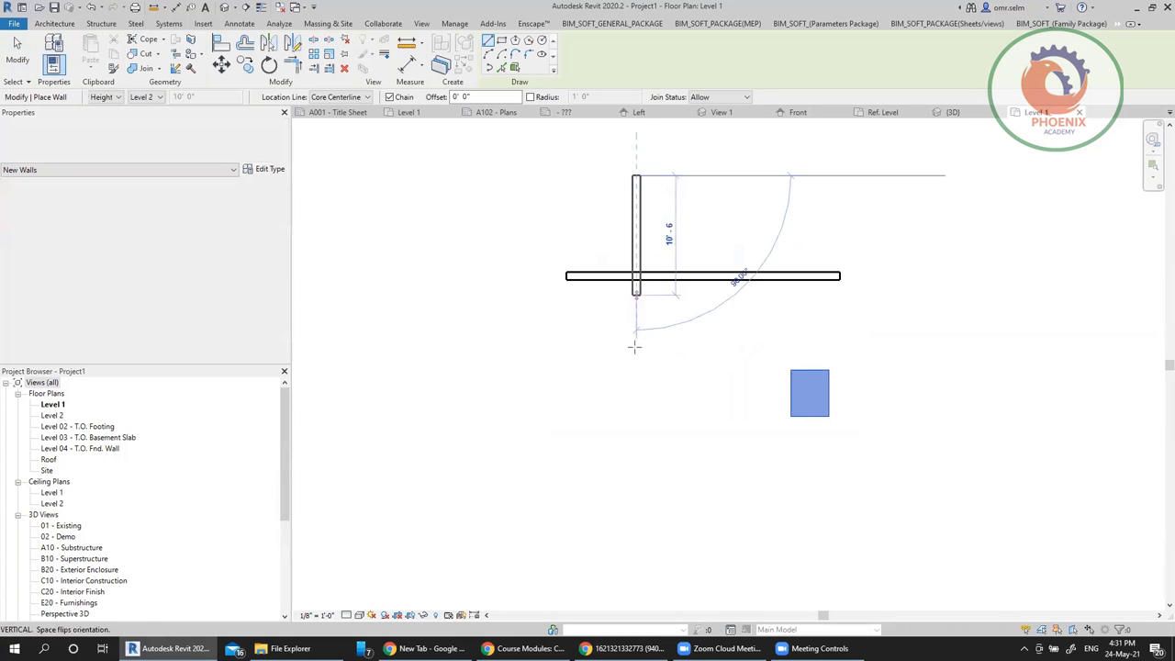
{"action": "left_click", "coordinate": [635, 374]}
{"action": "left_click", "coordinate": [771, 175]}
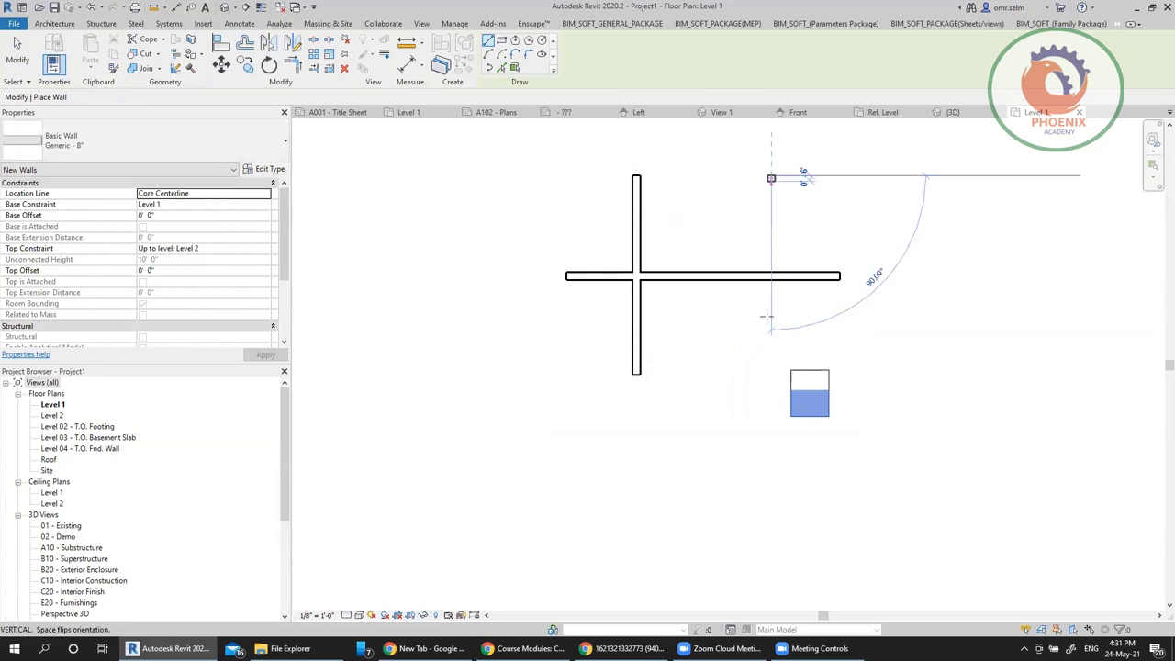
{"action": "left_click", "coordinate": [771, 352]}
{"action": "key", "text": "Escape"}
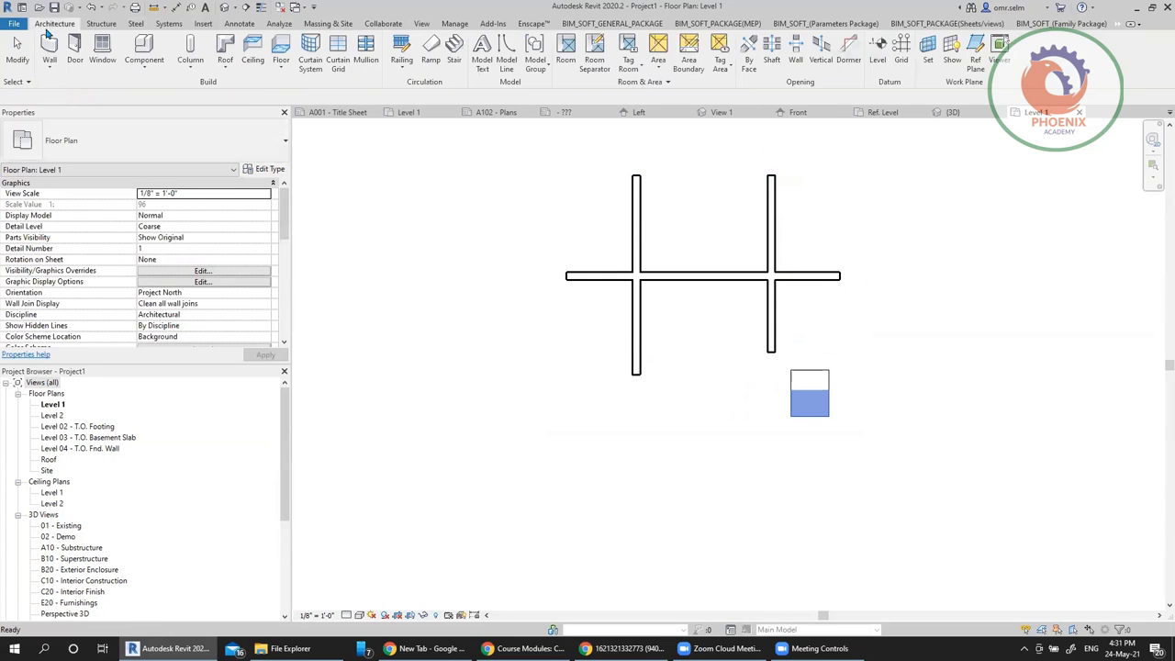
Place a Single-Flush 36" x 84" door at the midpoint of the horizontal wall, swinging upward between the two vertical walls
{"action": "left_click", "coordinate": [74, 48]}
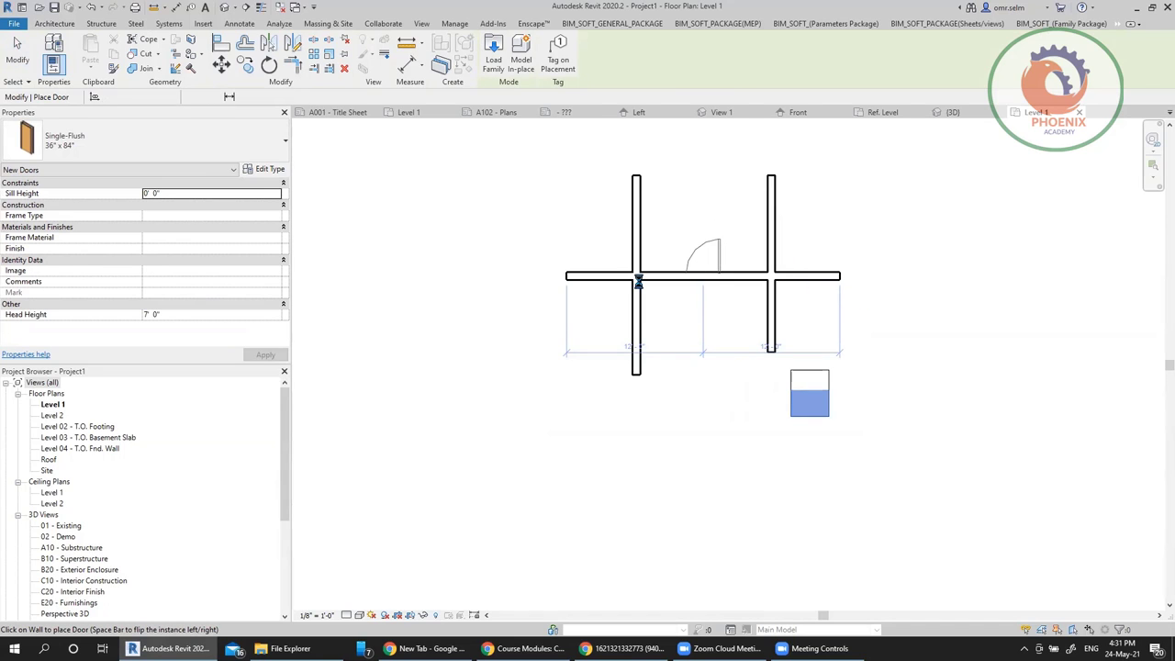
{"action": "left_click", "coordinate": [700, 266]}
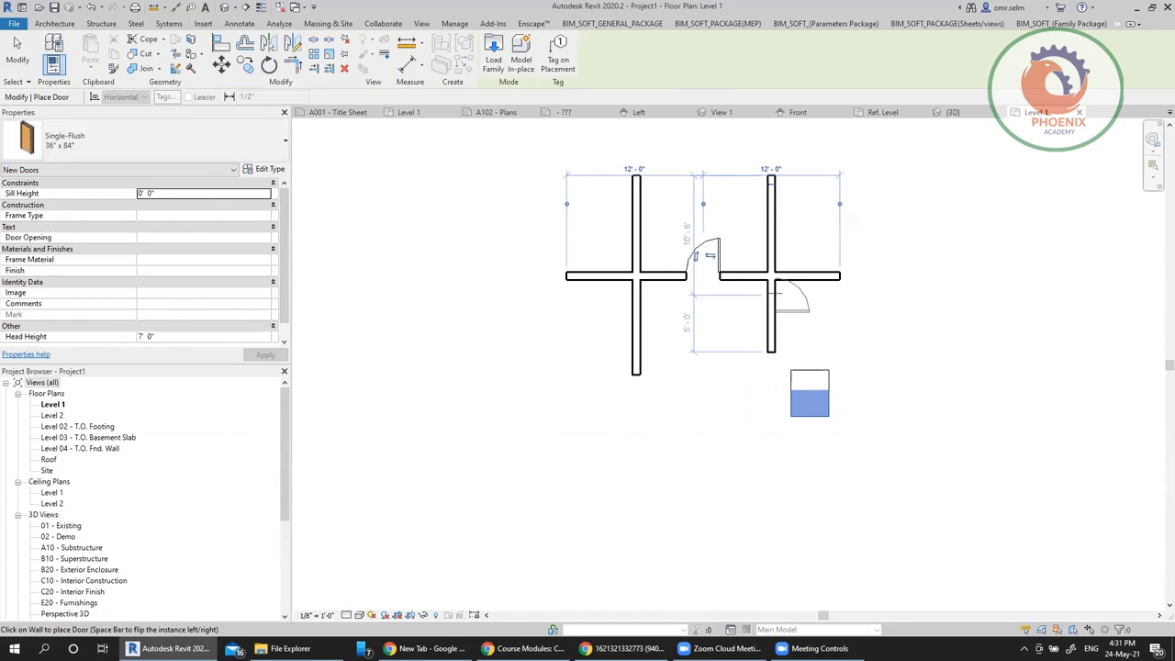
{"action": "key", "text": "Escape"}
{"action": "key", "text": "Escape"}
{"action": "left_click", "coordinate": [698, 253]}
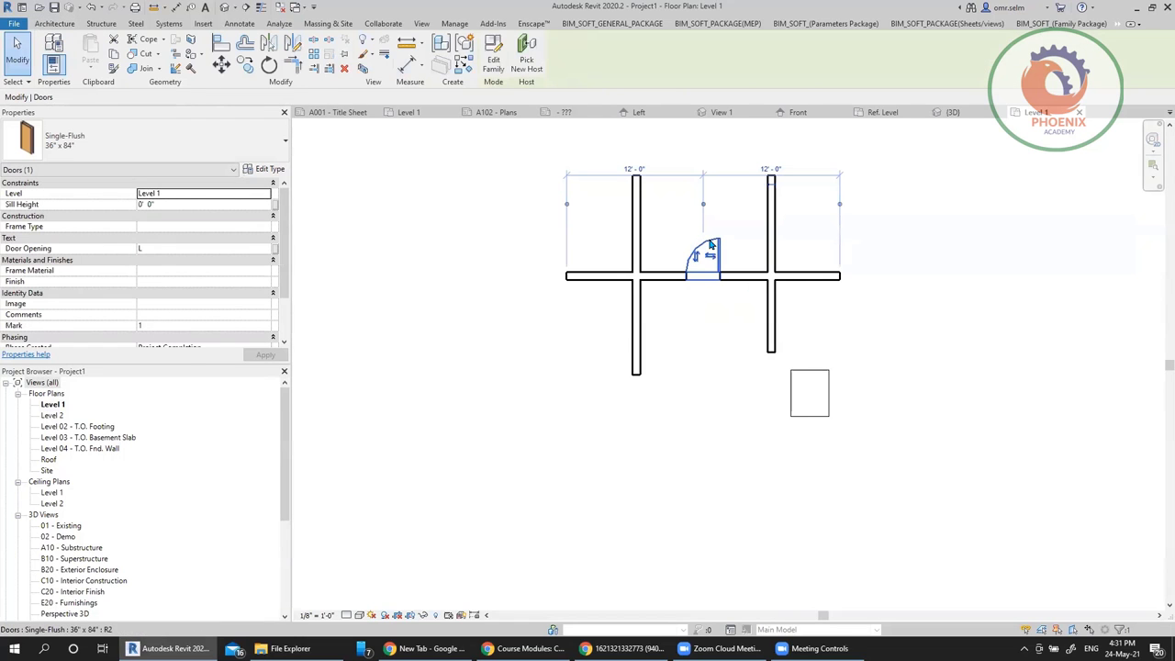
{"action": "left_click", "coordinate": [733, 190]}
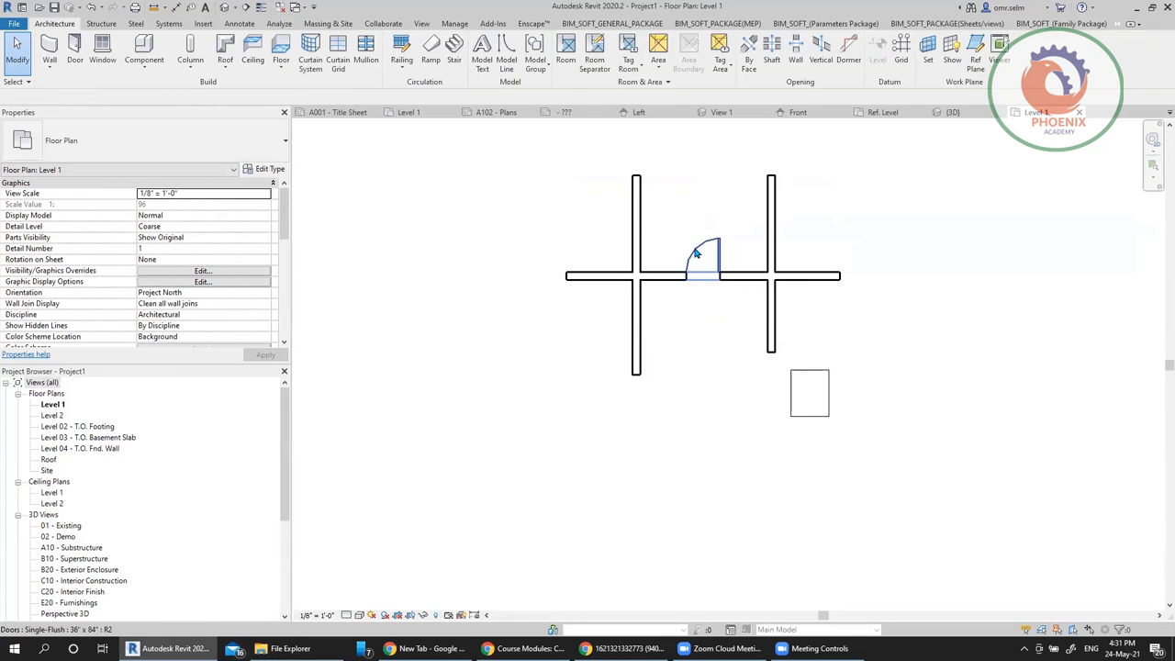
{"action": "left_click", "coordinate": [725, 199]}
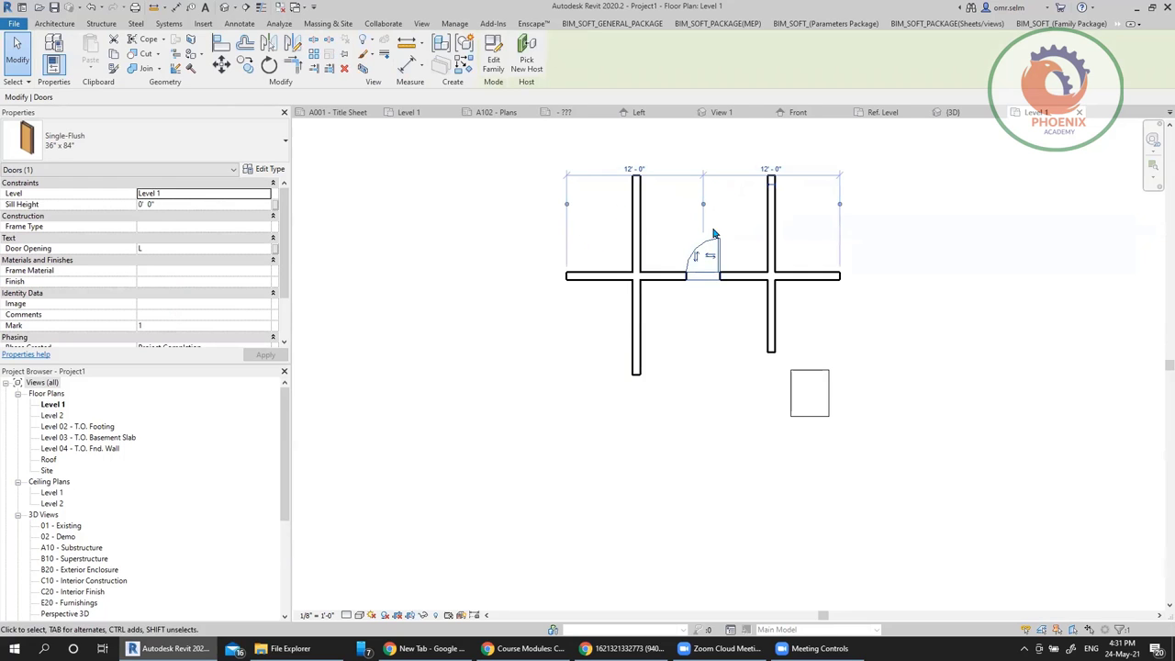
{"action": "scroll", "coordinate": [713, 205], "scroll_direction": "up", "scroll_amount": 2}
{"action": "left_click", "coordinate": [660, 272]}
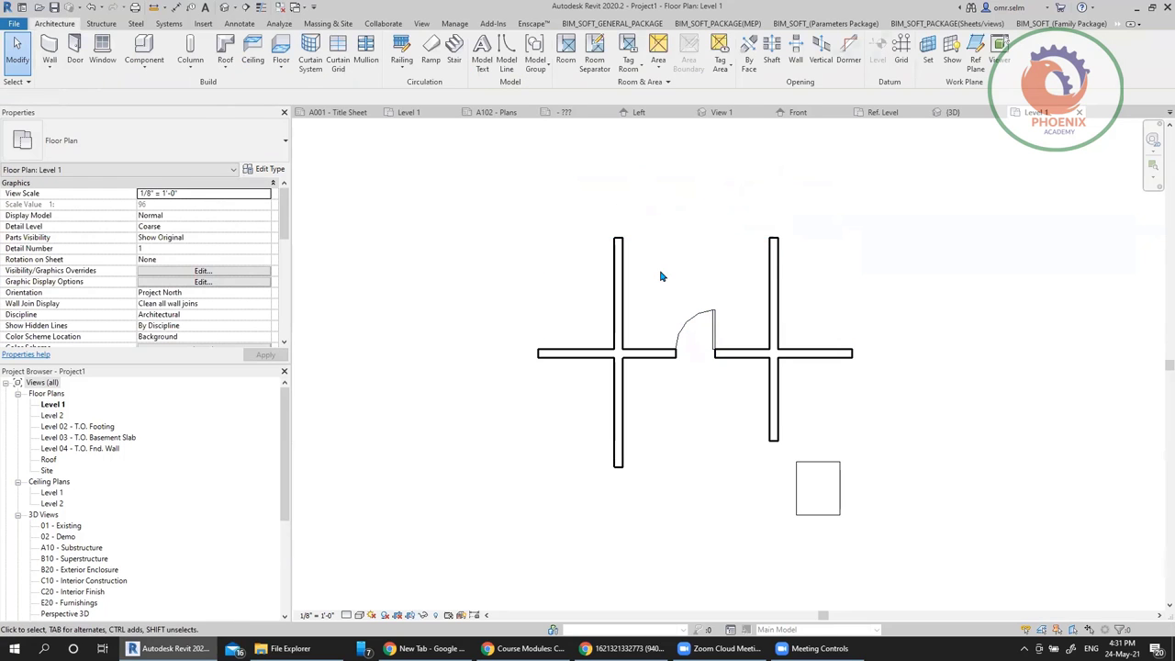
Place one aligned dimension string above the walls through the horizontal wall's ends, both vertical wall centerlines and both door edges
{"action": "key", "text": "d"}
{"action": "key", "text": "i"}
{"action": "left_click", "coordinate": [541, 354]}
{"action": "left_click", "coordinate": [620, 273]}
{"action": "left_click", "coordinate": [679, 352]}
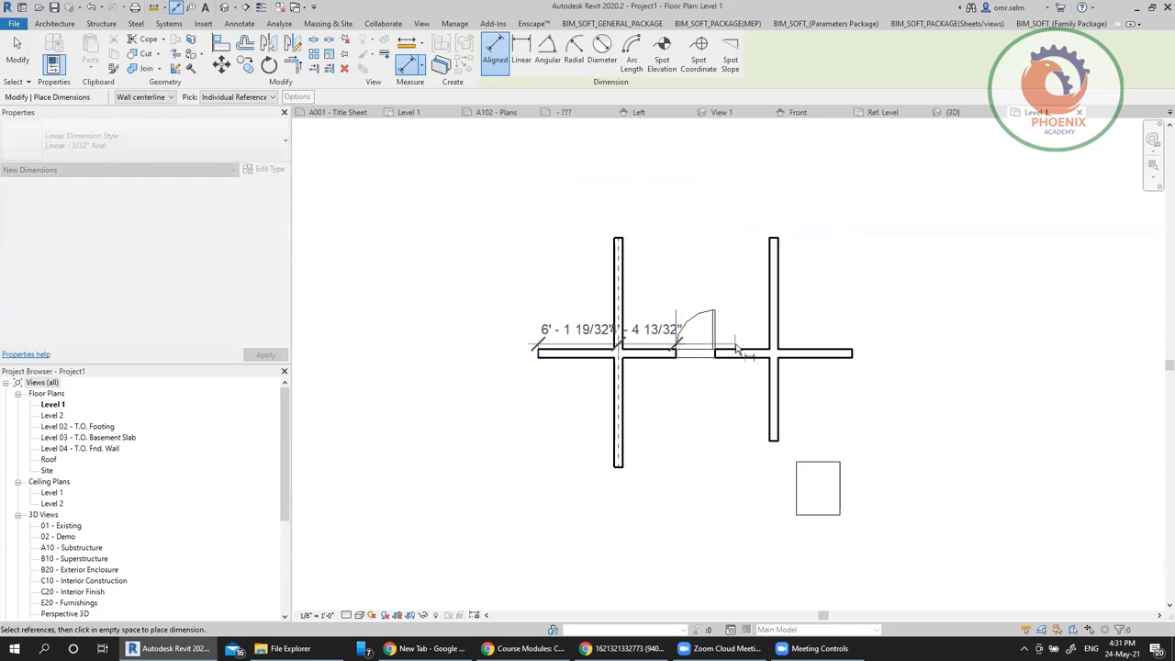
{"action": "left_click", "coordinate": [715, 351]}
{"action": "left_click", "coordinate": [774, 353]}
{"action": "left_click", "coordinate": [852, 352]}
{"action": "left_click", "coordinate": [683, 204]}
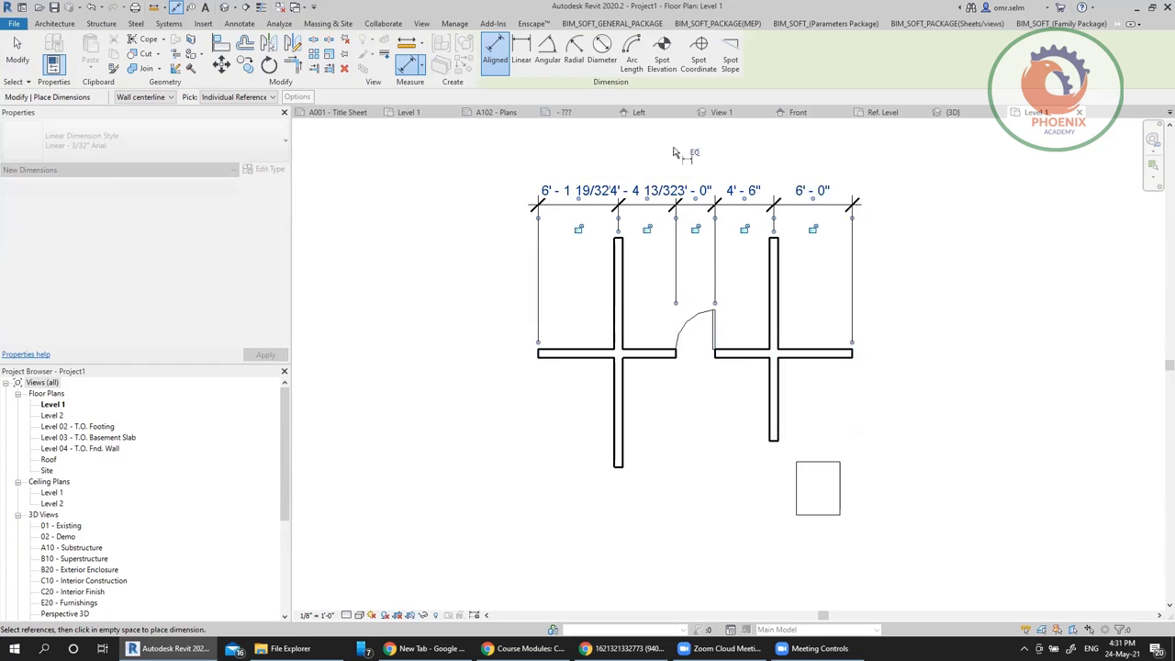
Try to constrain all the string's spacings to be equal, removing the conflicting constraints, and delete the dimension string
{"action": "left_click", "coordinate": [695, 151]}
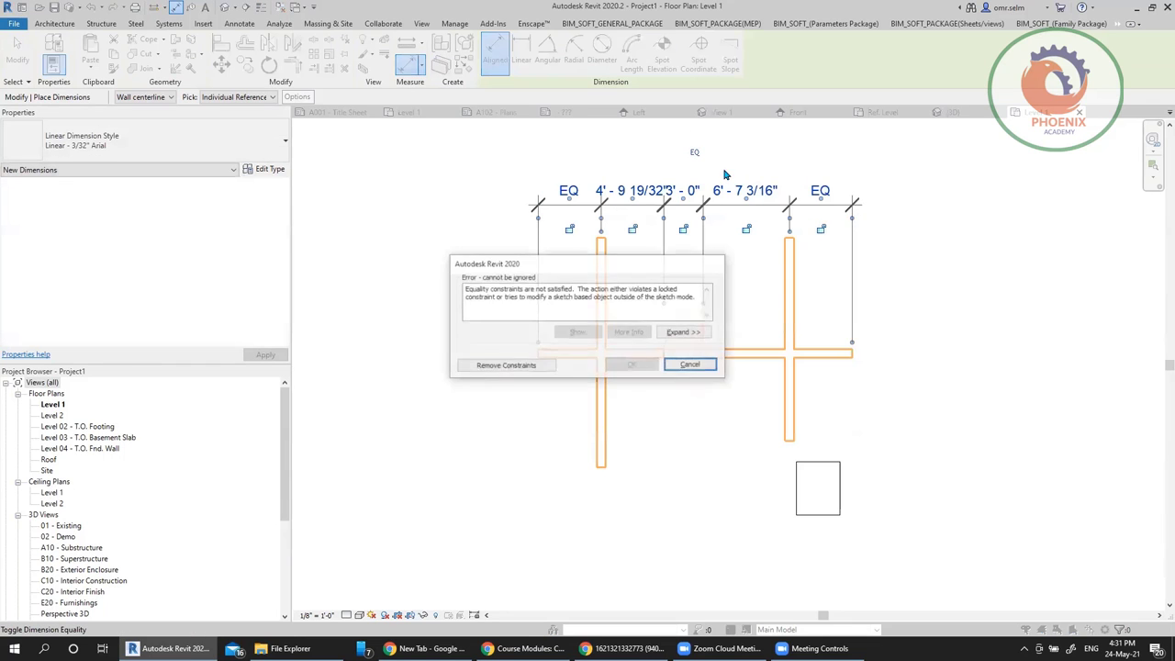
{"action": "left_click", "coordinate": [538, 366]}
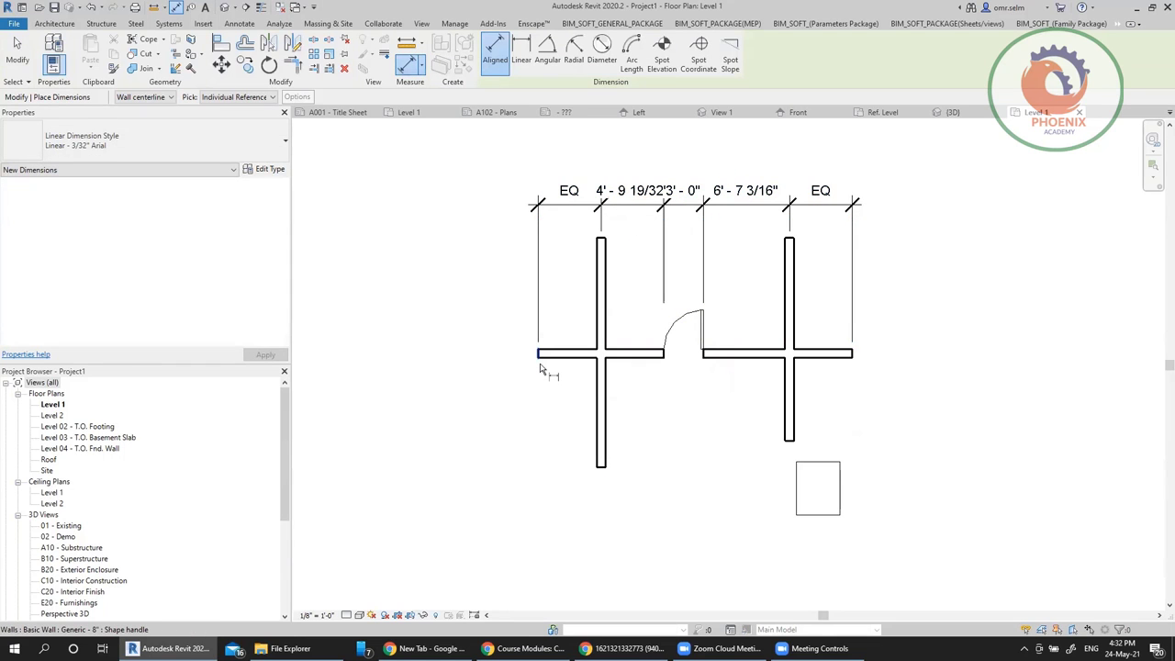
{"action": "key", "text": "Escape"}
{"action": "key", "text": "Escape"}
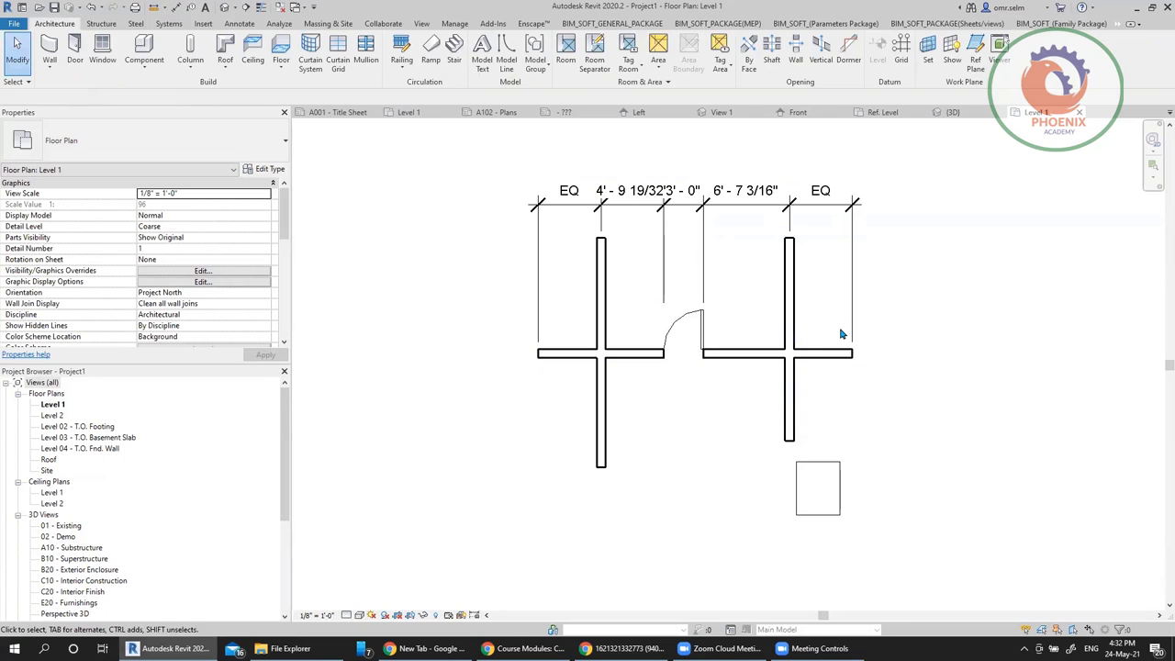
{"action": "left_click", "coordinate": [677, 245]}
{"action": "key", "text": "Delete"}
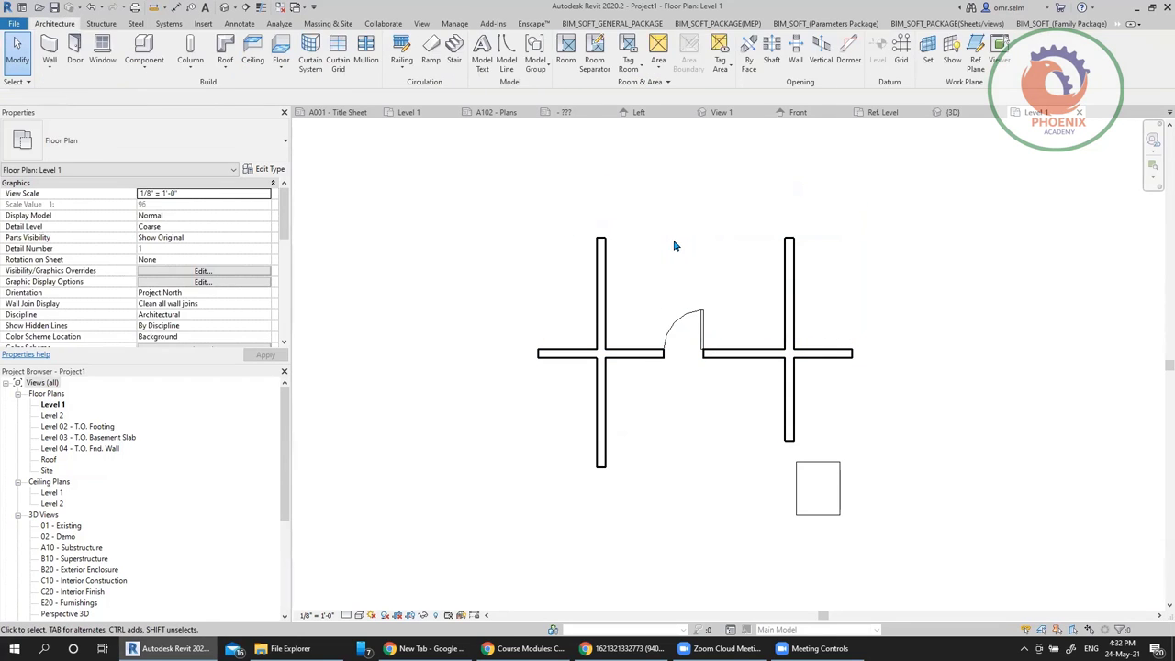
Dimension the left vertical wall's two ends and the horizontal wall's centerline with one aligned string beside the walls
{"action": "key", "text": "d"}
{"action": "key", "text": "i"}
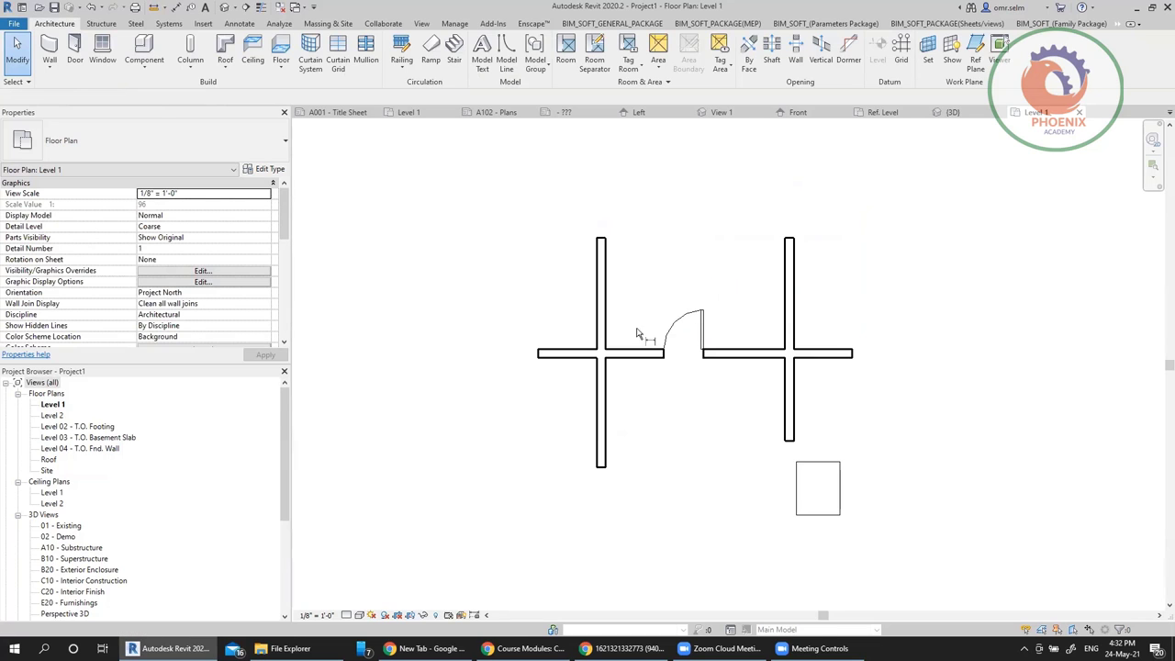
{"action": "left_click", "coordinate": [602, 240]}
{"action": "left_click", "coordinate": [562, 354]}
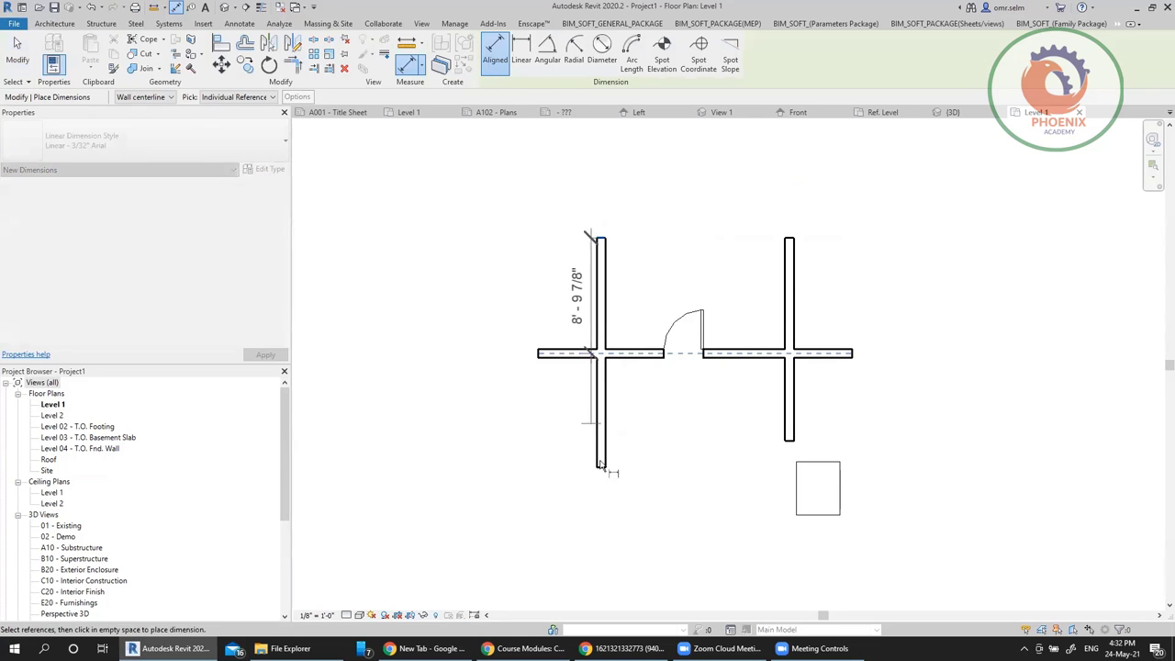
{"action": "left_click", "coordinate": [601, 465]}
{"action": "left_click", "coordinate": [474, 307]}
{"action": "key", "text": "Escape"}
{"action": "key", "text": "Escape"}
Constrain the two spacings of the left vertical wall's dimension string to be equal (EQ)
{"action": "middle_click_drag", "start_coordinate": [483, 341], "coordinate": [539, 366]}
{"action": "left_click", "coordinate": [539, 366]}
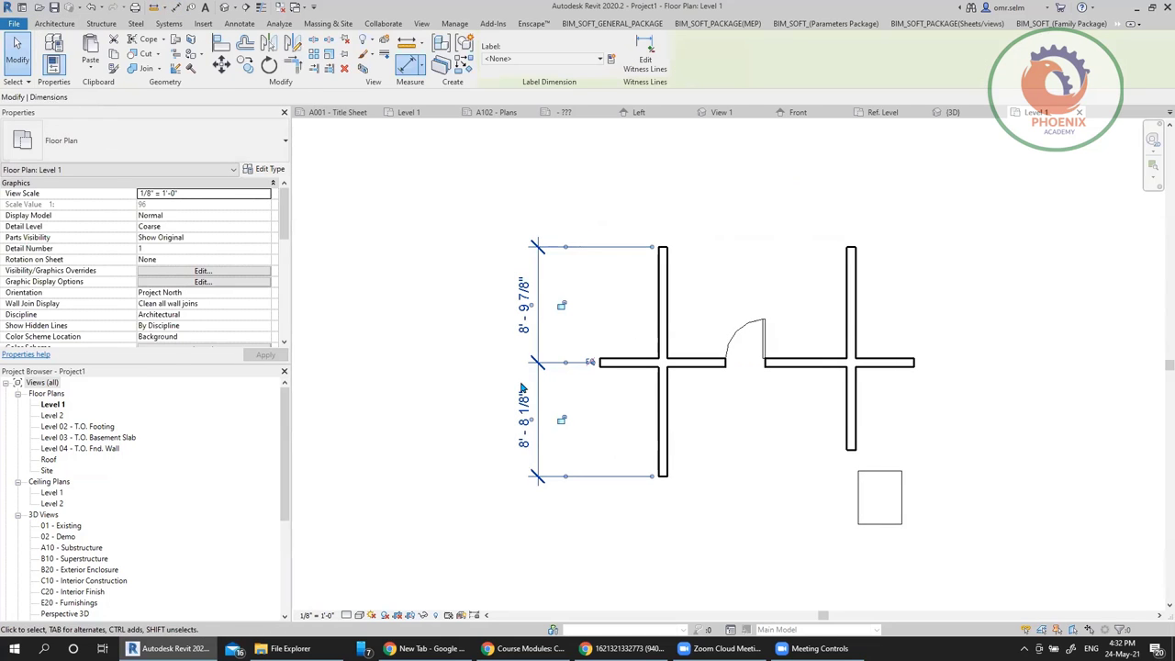
{"action": "scroll", "coordinate": [589, 367], "scroll_direction": "up", "scroll_amount": 3}
{"action": "left_click", "coordinate": [590, 361]}
{"action": "scroll", "coordinate": [570, 381], "scroll_direction": "down", "scroll_amount": 3}
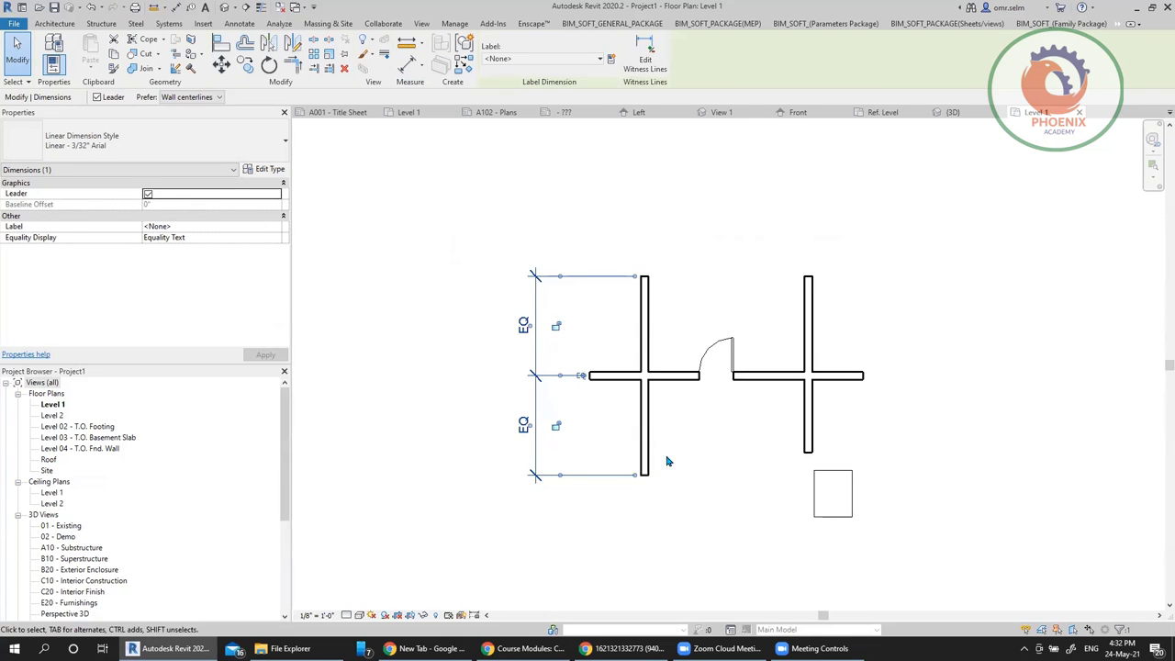
Delete the EQ dimension string beside the left vertical wall while leaving the elements constrained
{"action": "key", "text": "Escape"}
{"action": "left_click", "coordinate": [574, 476]}
{"action": "key", "text": "Delete"}
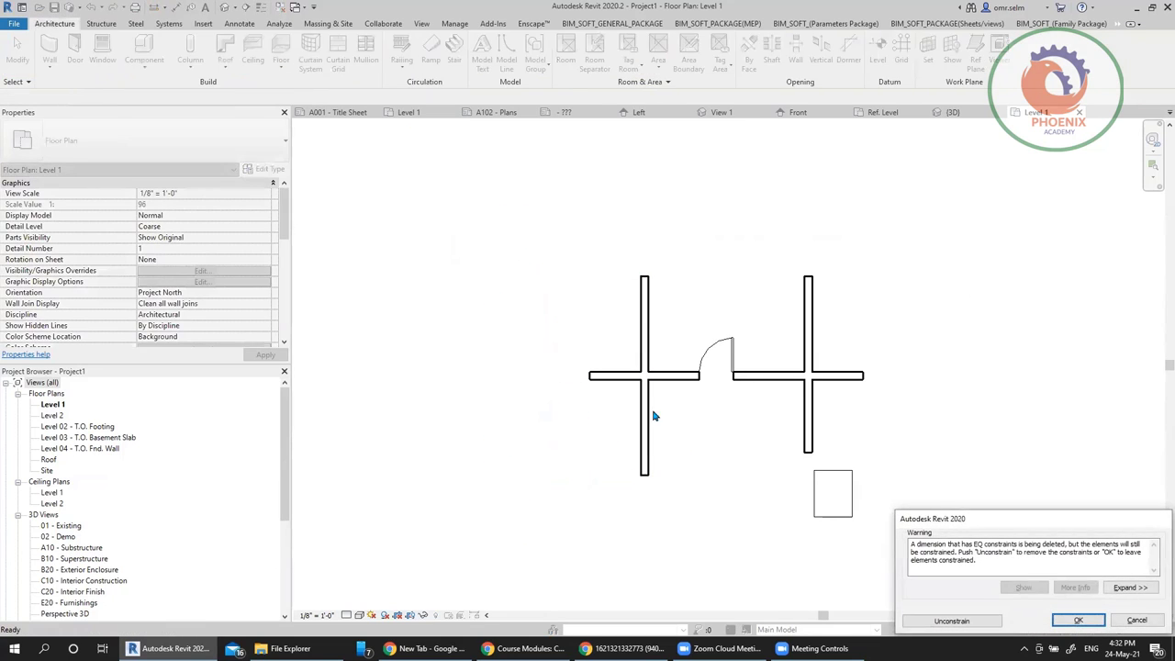
{"action": "left_click", "coordinate": [1065, 621]}
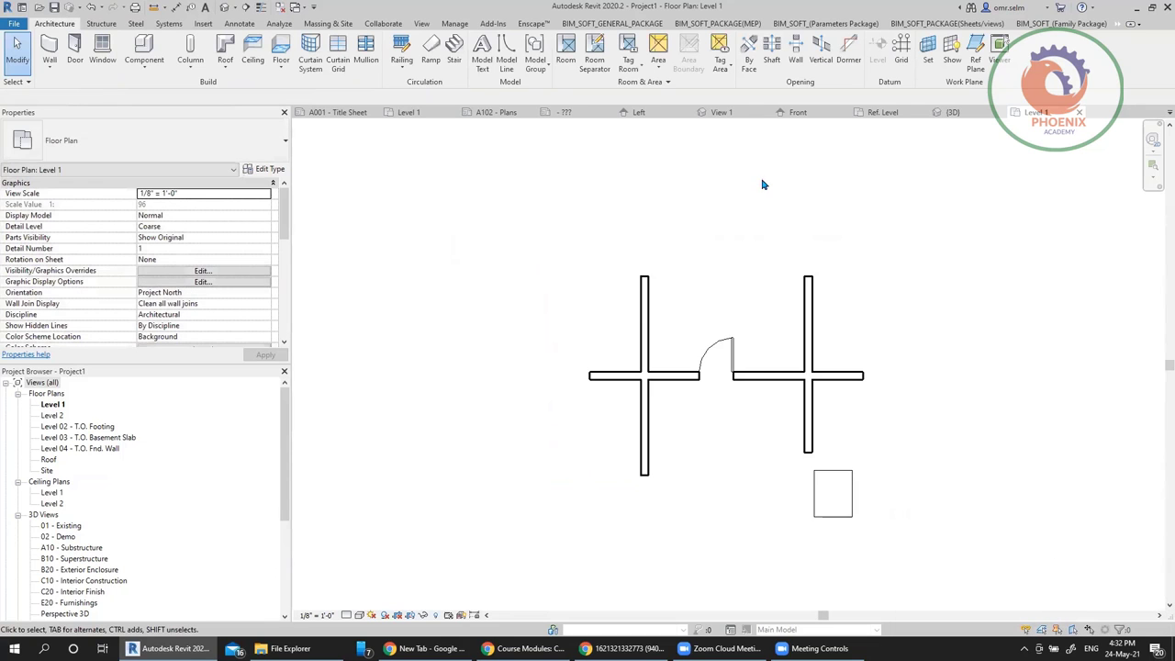
Return to Family1's Ref. Level plan and add an overall aligned dimension between the two outer vertical reference planes
{"action": "left_click", "coordinate": [797, 112]}
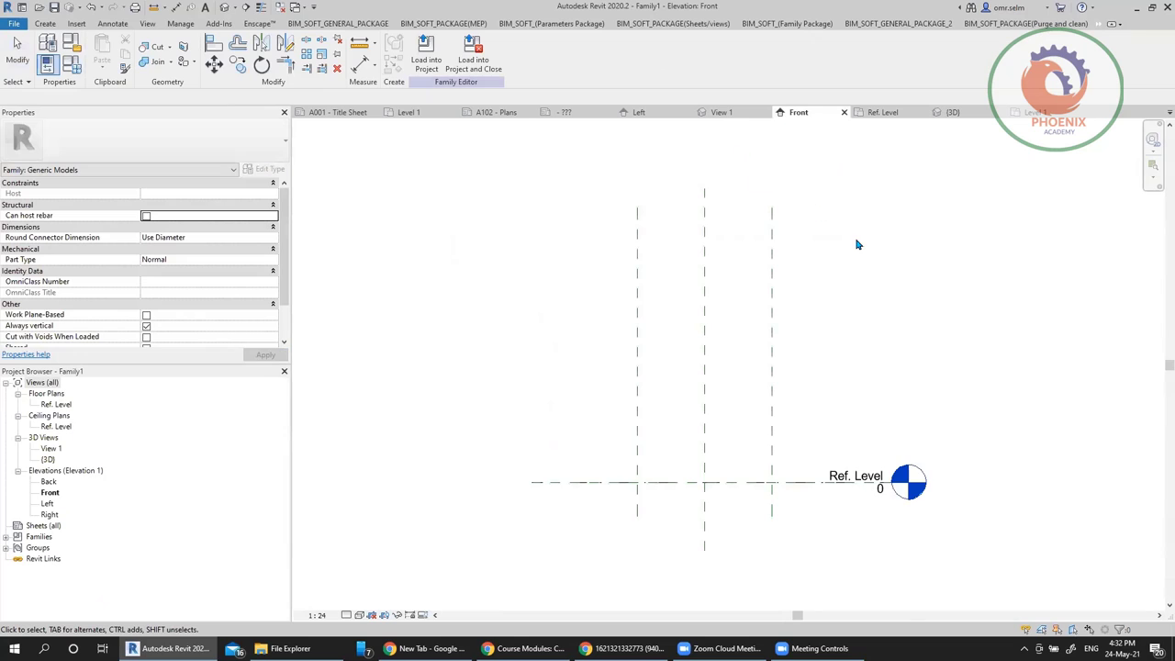
{"action": "scroll", "coordinate": [857, 243], "scroll_direction": "down", "scroll_amount": 2}
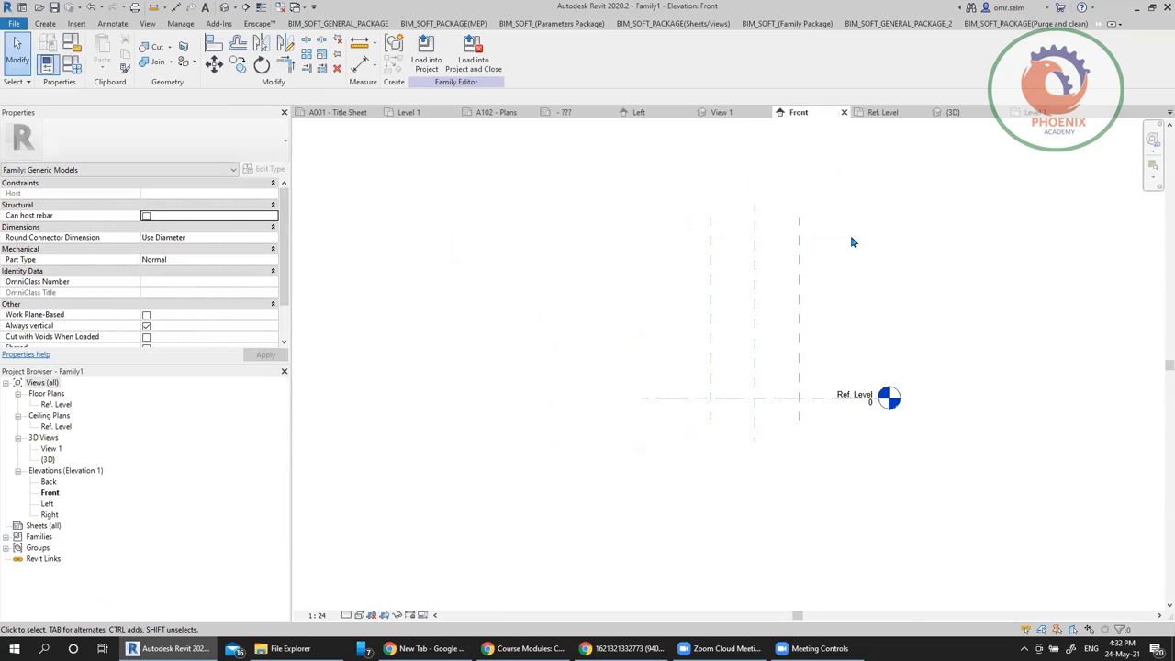
{"action": "left_click", "coordinate": [719, 114]}
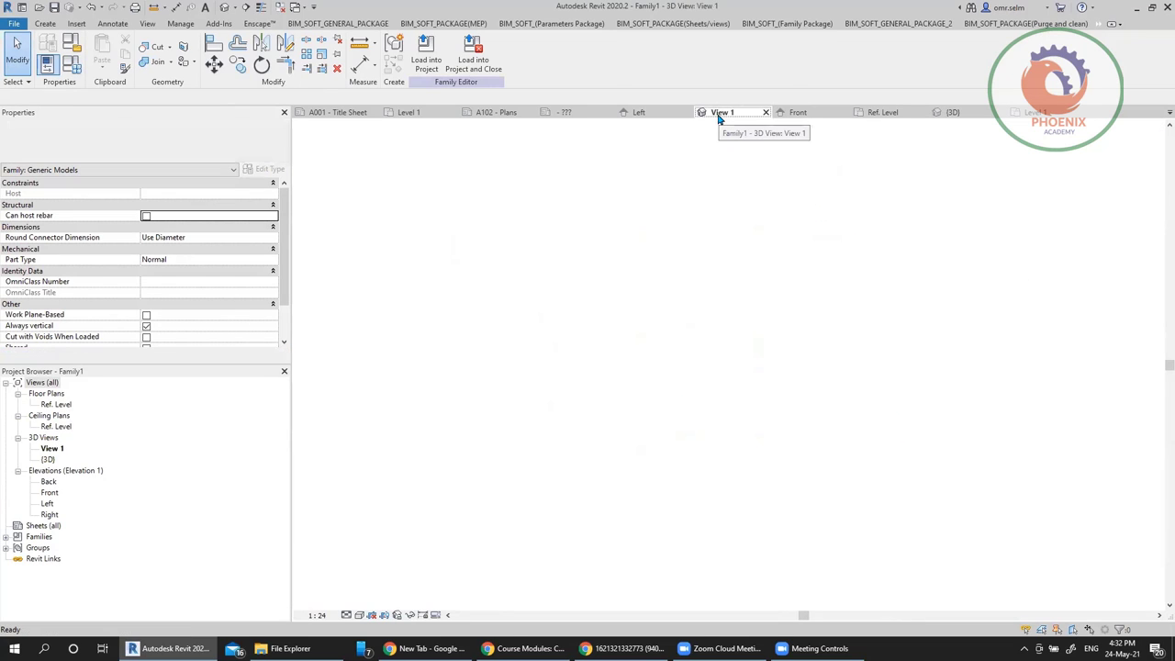
{"action": "left_click", "coordinate": [883, 112]}
{"action": "middle_click_drag", "start_coordinate": [799, 347], "coordinate": [792, 316]}
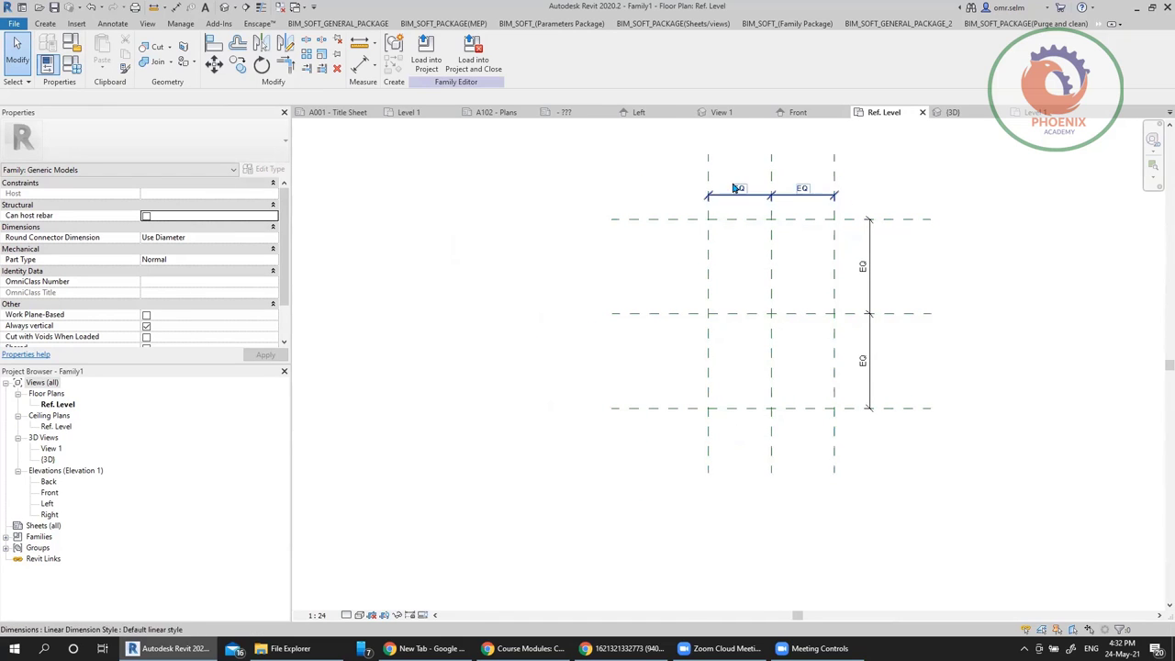
{"action": "key", "text": "d"}
{"action": "key", "text": "i"}
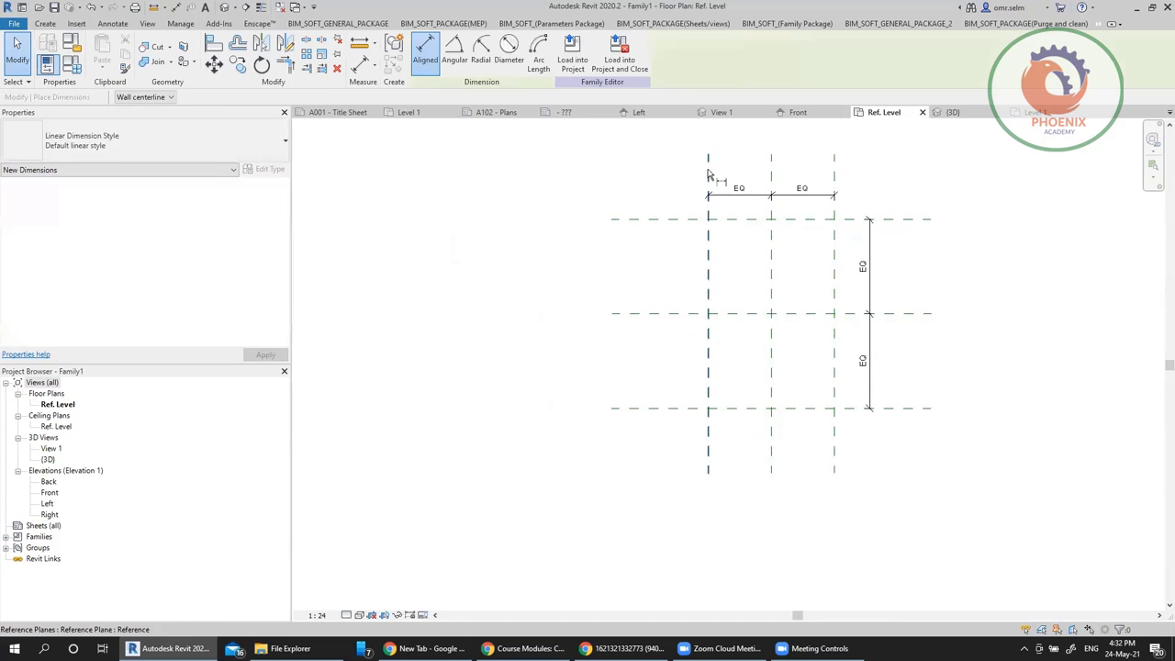
{"action": "left_click", "coordinate": [708, 170]}
{"action": "left_click", "coordinate": [834, 175]}
{"action": "left_click", "coordinate": [863, 161]}
Add an overall aligned dimension between the upper and lower horizontal reference planes, placed outside the EQ string
{"action": "left_click", "coordinate": [898, 221]}
{"action": "left_click", "coordinate": [918, 409]}
{"action": "scroll", "coordinate": [917, 349], "scroll_direction": "up", "scroll_amount": 2}
{"action": "left_click", "coordinate": [975, 349]}
{"action": "key", "text": "Escape"}
{"action": "key", "text": "Escape"}
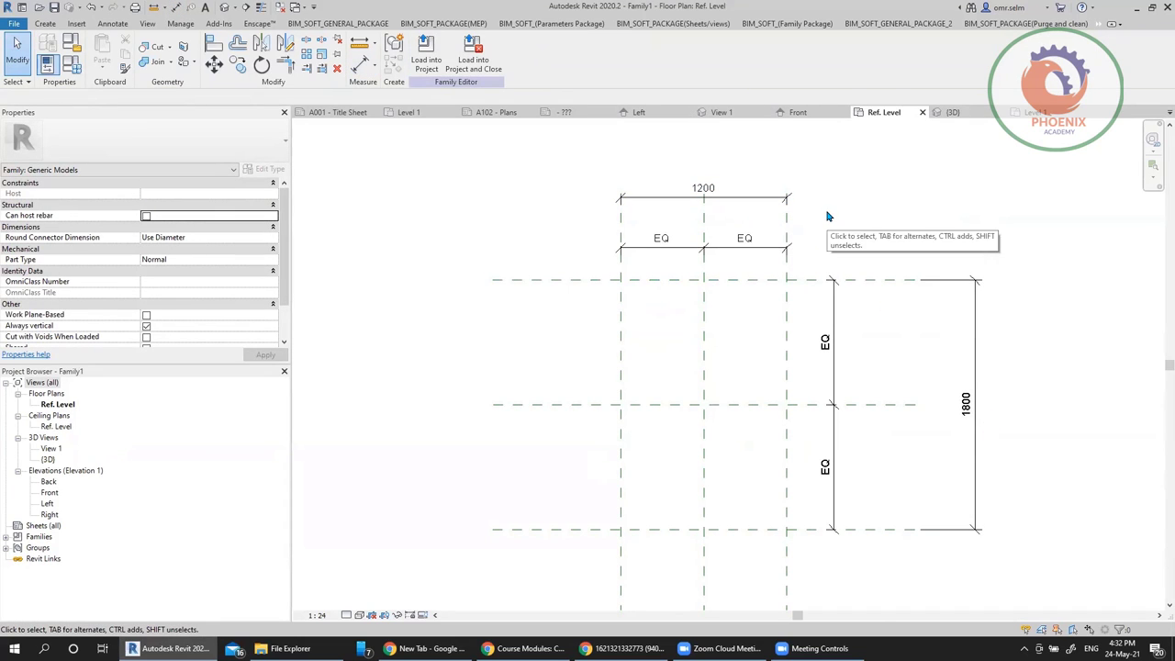
Label the overall dimension between the outer vertical planes with a new family type parameter named x
{"action": "left_click", "coordinate": [769, 198]}
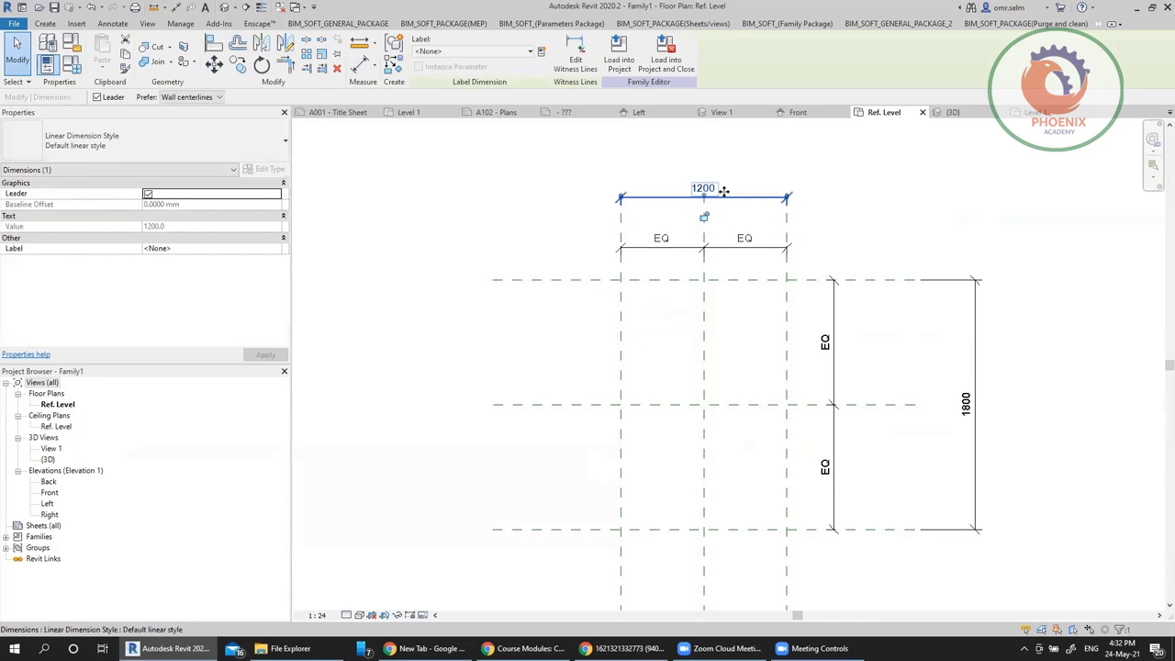
{"action": "left_click", "coordinate": [511, 53]}
{"action": "left_click", "coordinate": [511, 54]}
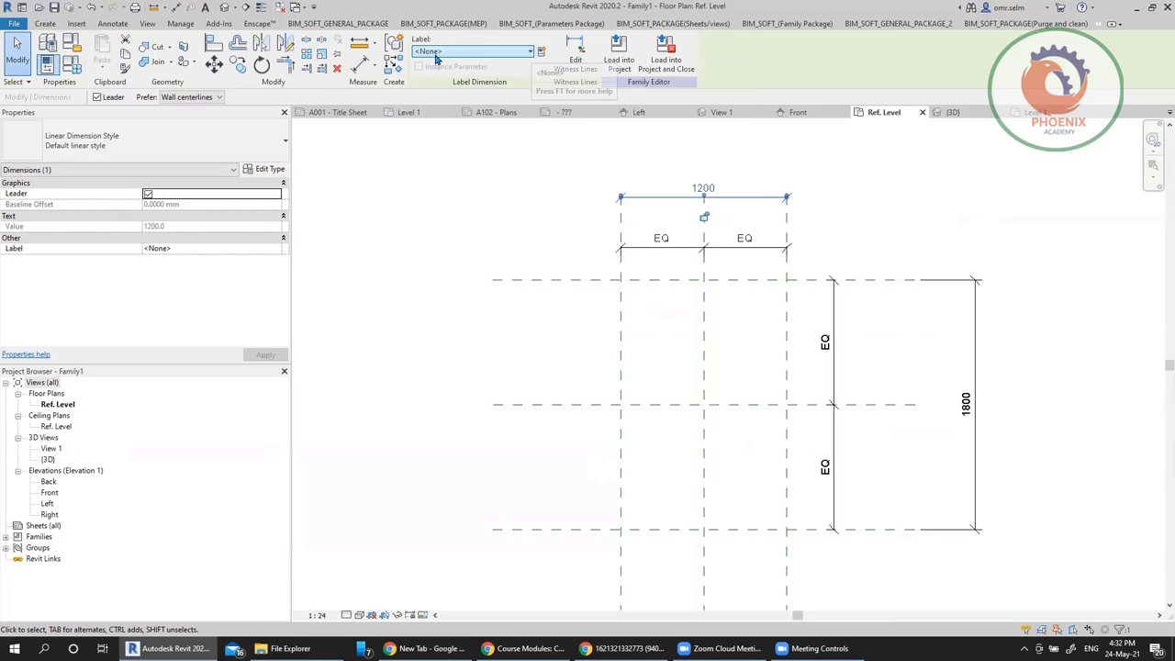
{"action": "left_click", "coordinate": [541, 54]}
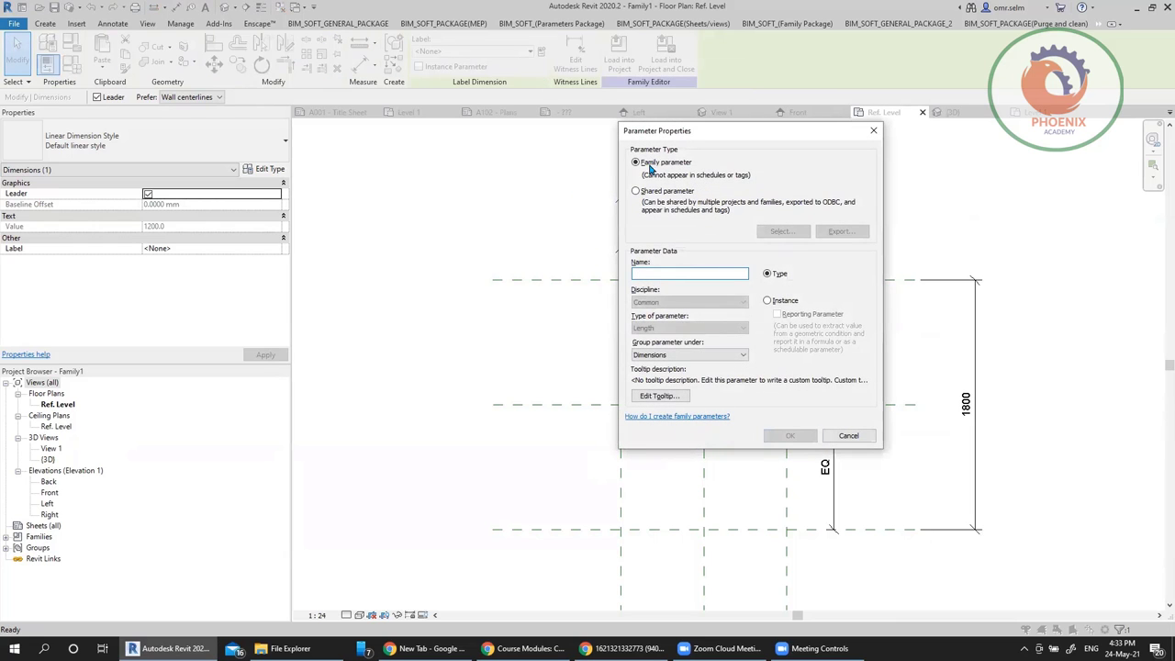
{"action": "left_click", "coordinate": [872, 133]}
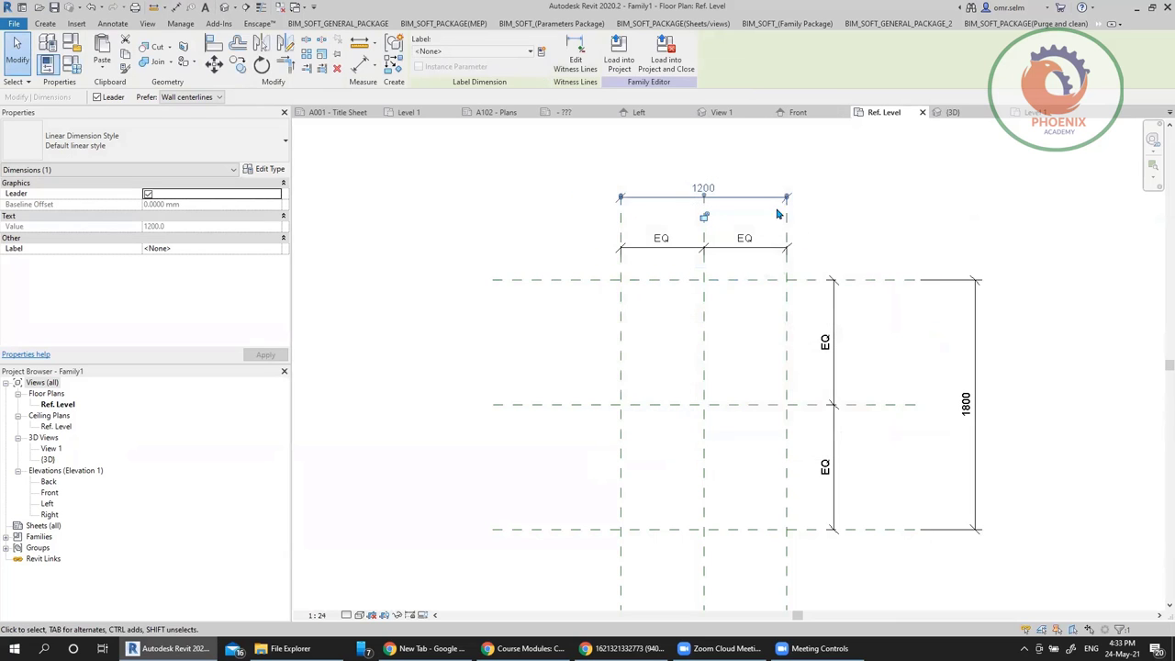
{"action": "left_click", "coordinate": [540, 52]}
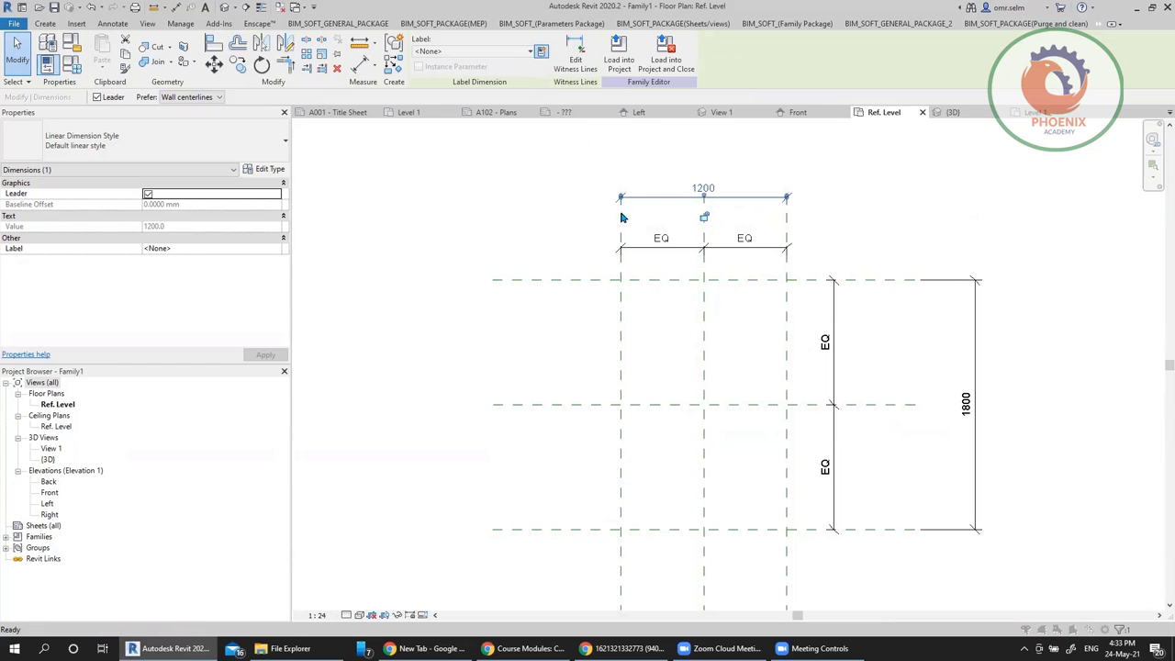
{"action": "type", "text": "x"}
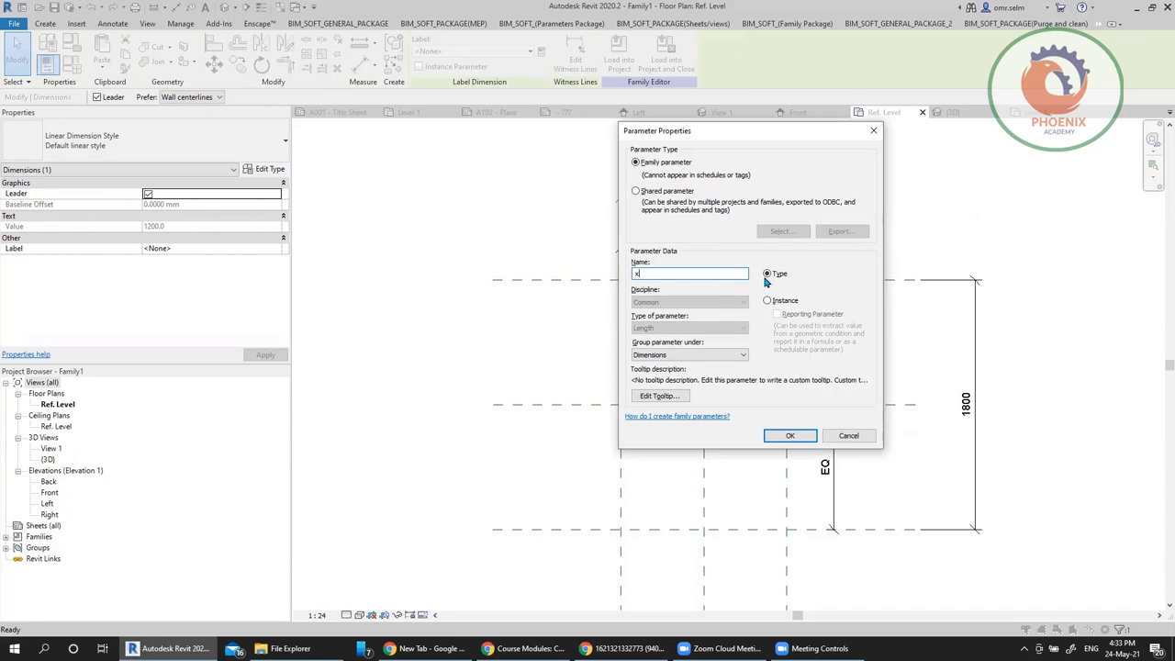
{"action": "left_click", "coordinate": [788, 436]}
Label the overall dimension between the outer horizontal planes with the existing x parameter
{"action": "left_click", "coordinate": [963, 340]}
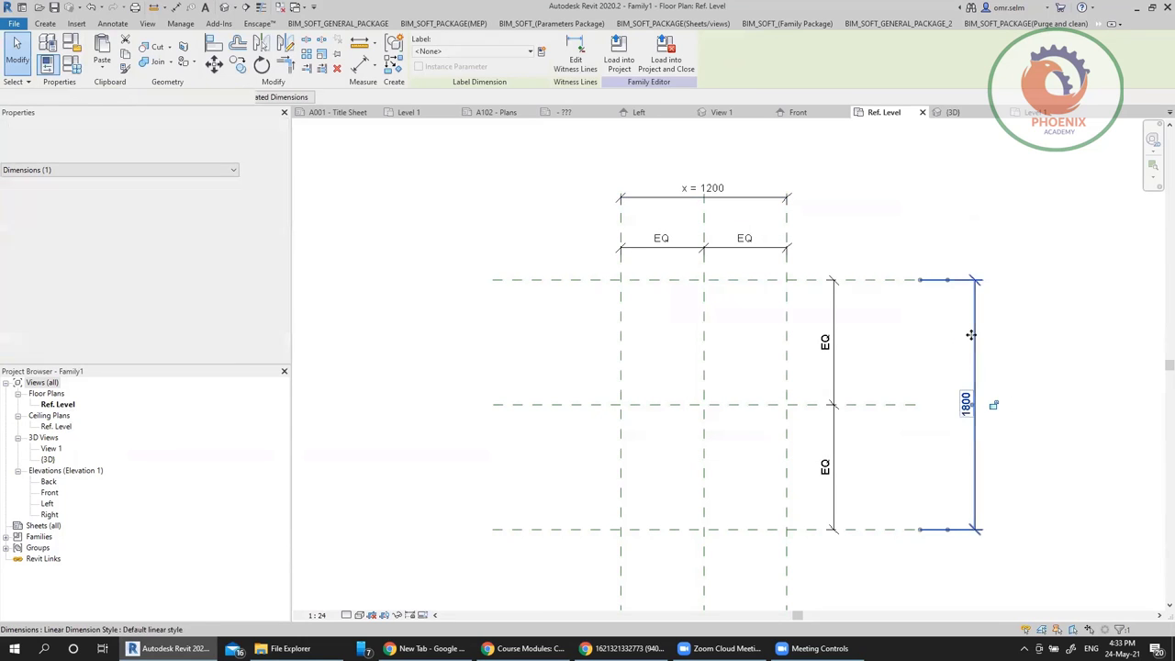
{"action": "left_click", "coordinate": [500, 51]}
{"action": "left_click", "coordinate": [459, 108]}
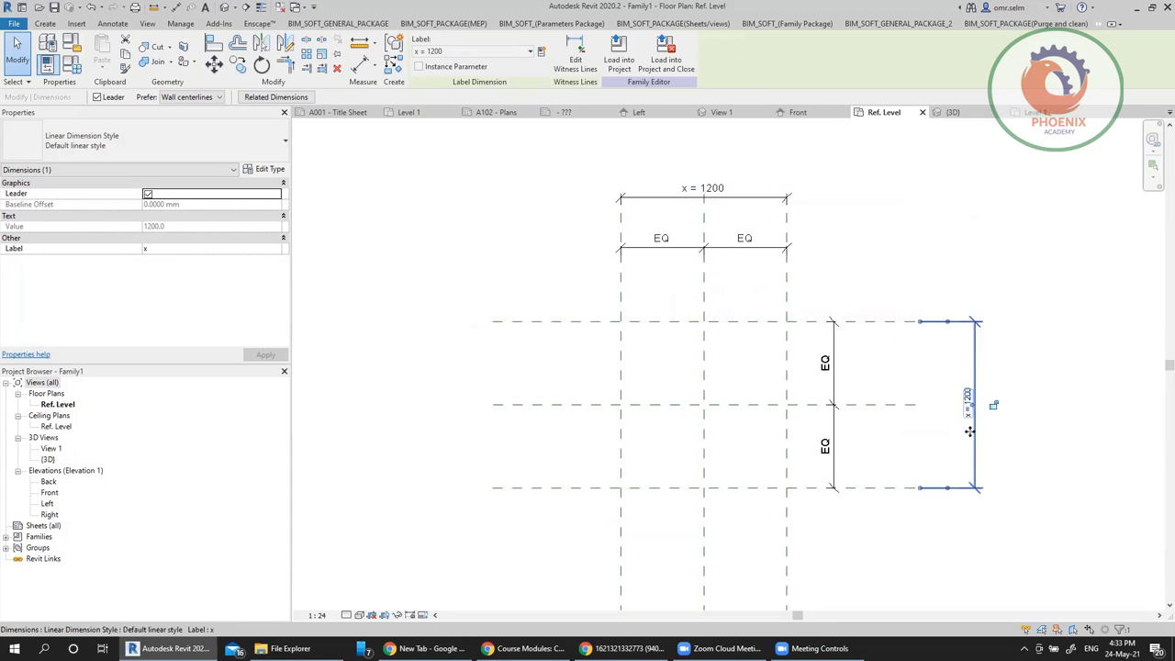
Relabel the overall dimension between the outer horizontal planes with a new family type parameter named y
{"action": "left_click", "coordinate": [541, 51]}
{"action": "type", "text": "y"}
{"action": "left_click", "coordinate": [789, 435]}
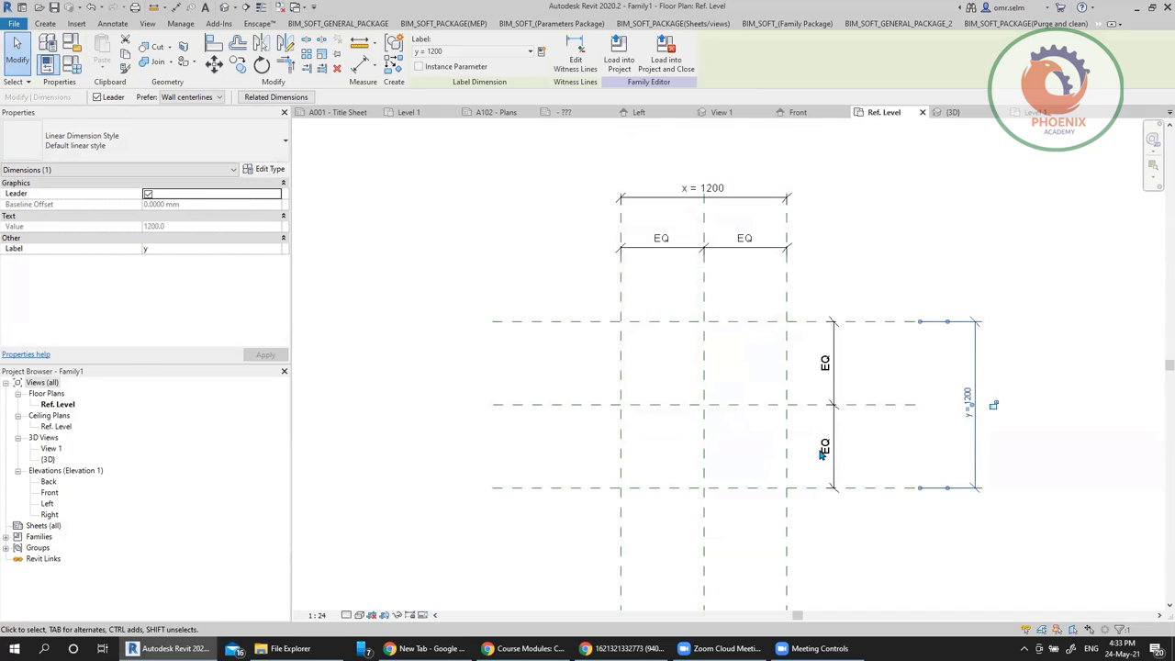
Move the upper horizontal reference plane to about 800 mm from the center plane, making y about 1600 mm
{"action": "left_click", "coordinate": [674, 321]}
{"action": "left_click_drag", "start_coordinate": [674, 321], "coordinate": [667, 294]}
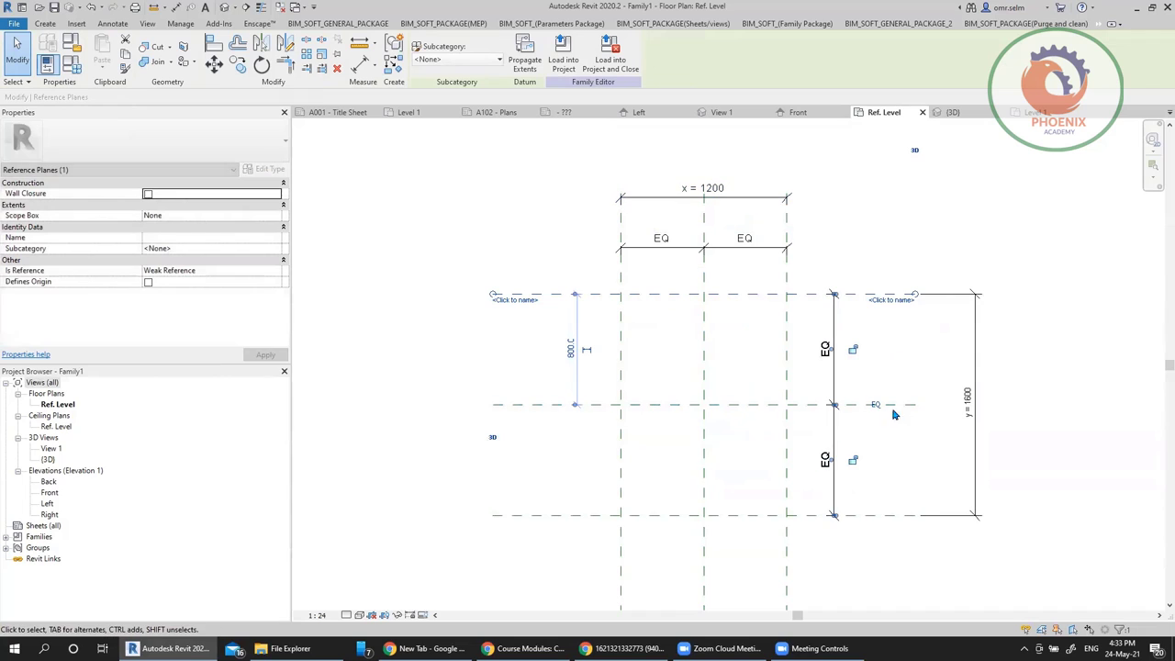
Create a solid extrusion from 0 to 250 with a rectangular profile snapped to the four outer reference planes
{"action": "left_click", "coordinate": [523, 220]}
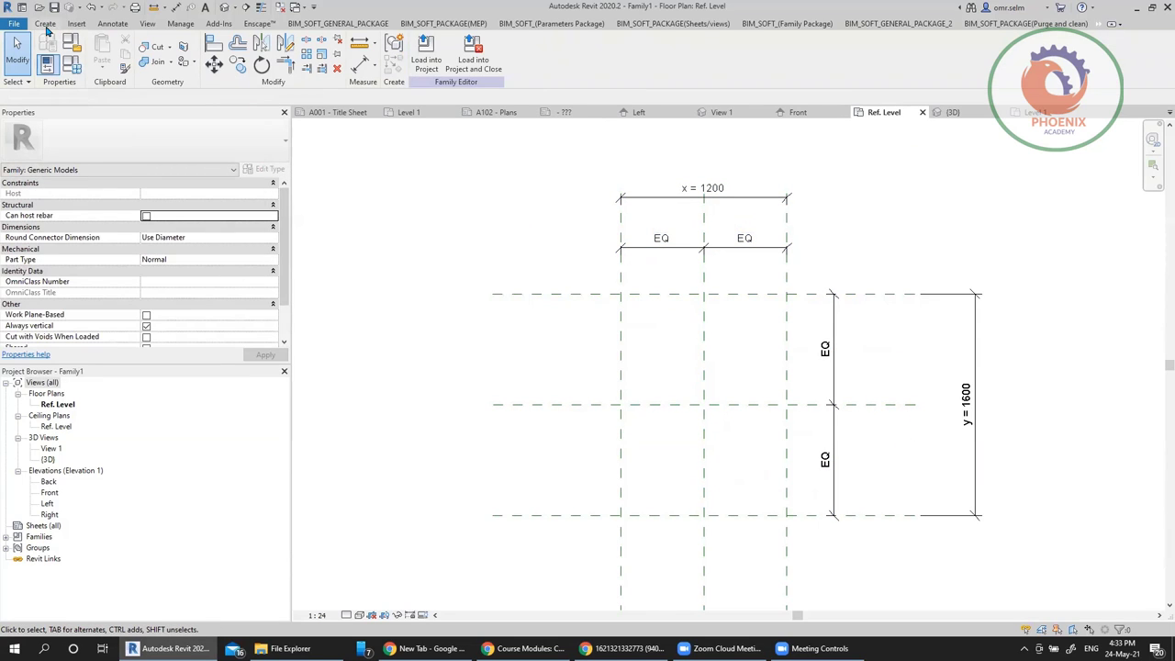
{"action": "left_click", "coordinate": [47, 27]}
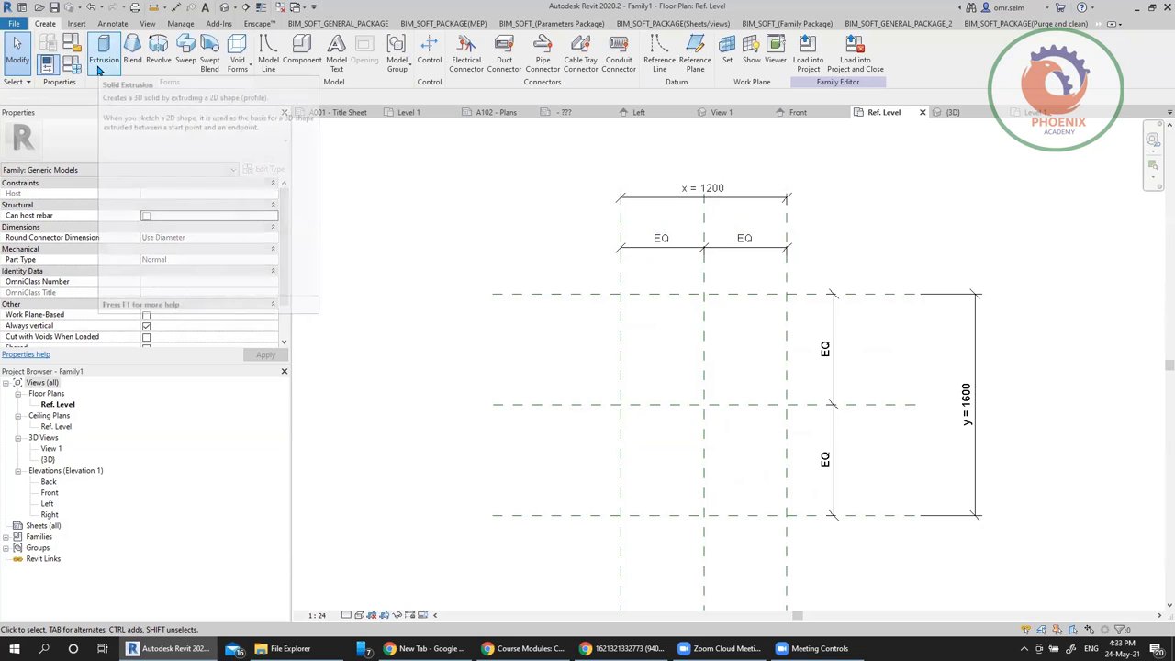
{"action": "left_click", "coordinate": [103, 66]}
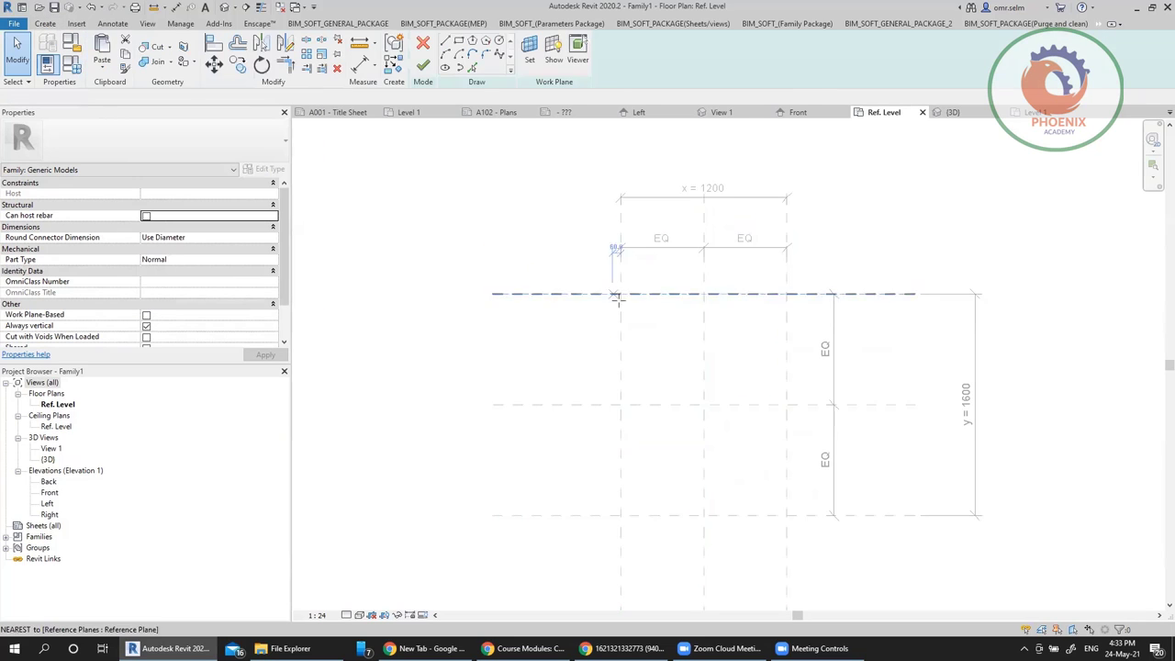
{"action": "left_click", "coordinate": [459, 43]}
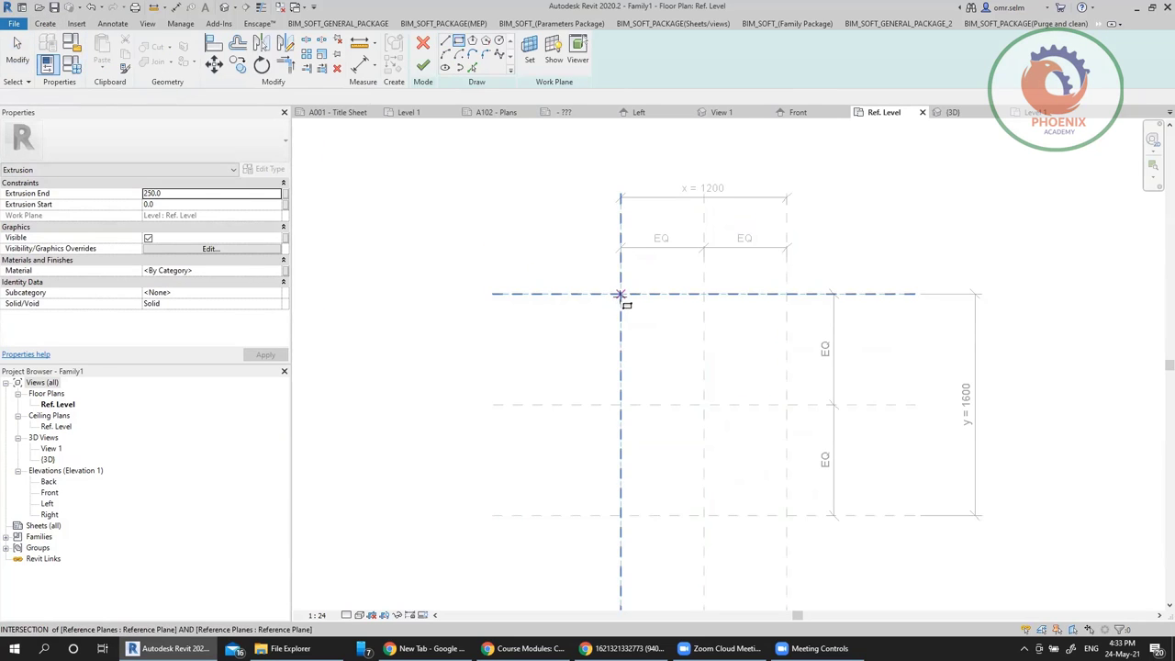
{"action": "left_click", "coordinate": [622, 295]}
{"action": "middle_click_drag", "start_coordinate": [703, 412], "coordinate": [692, 268]}
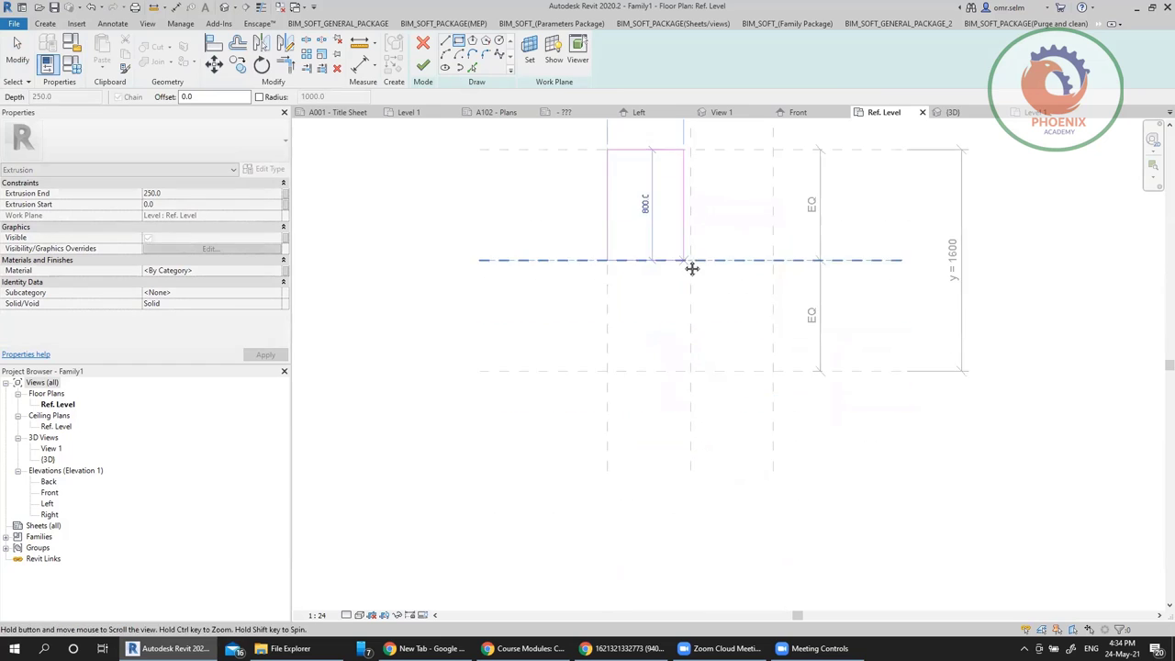
{"action": "left_click", "coordinate": [773, 369]}
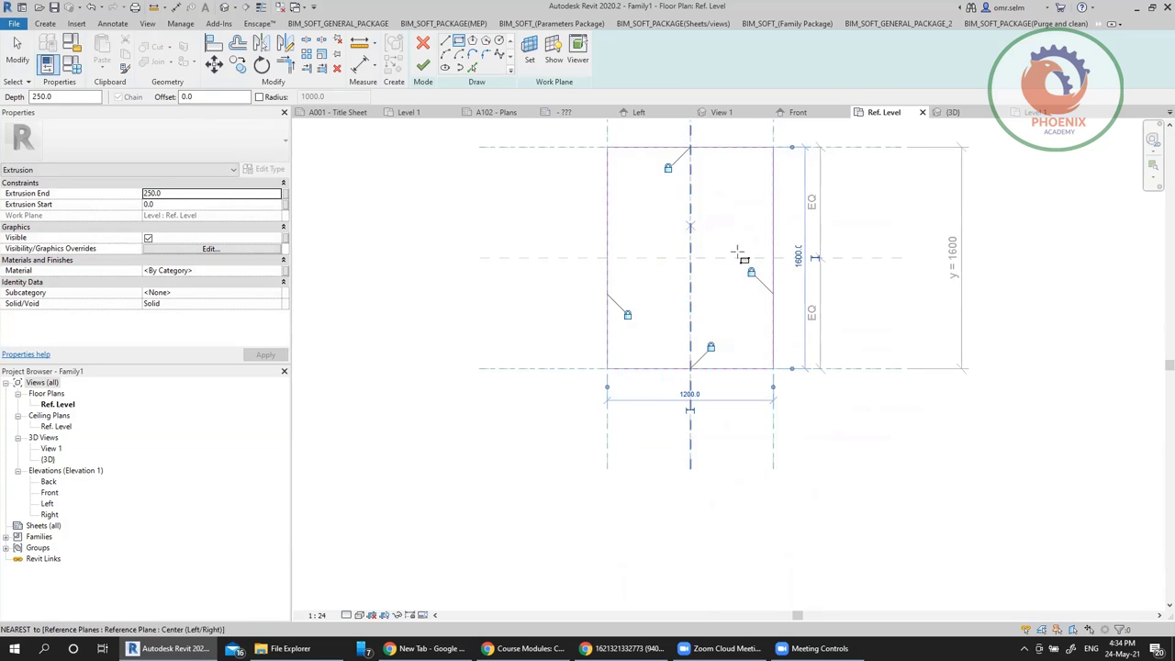
{"action": "key", "text": "Escape"}
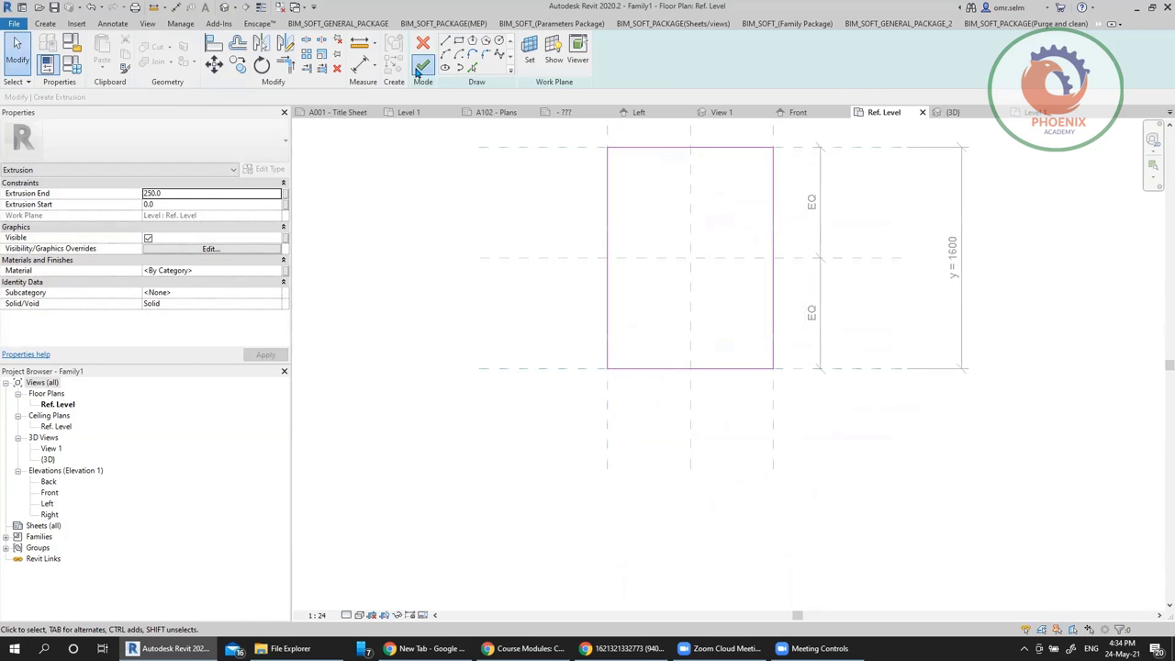
{"action": "left_click", "coordinate": [422, 66]}
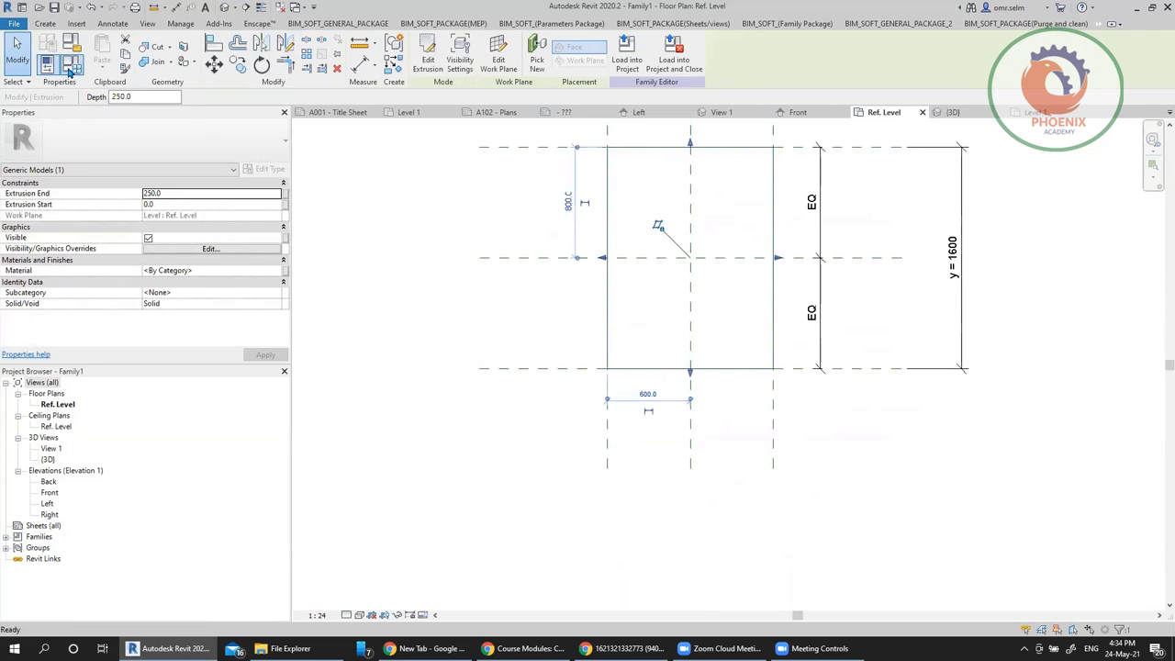
Set the family type parameters x to 1600 and y to 1200 and apply them
{"action": "left_click", "coordinate": [70, 66]}
{"action": "left_click", "coordinate": [418, 250]}
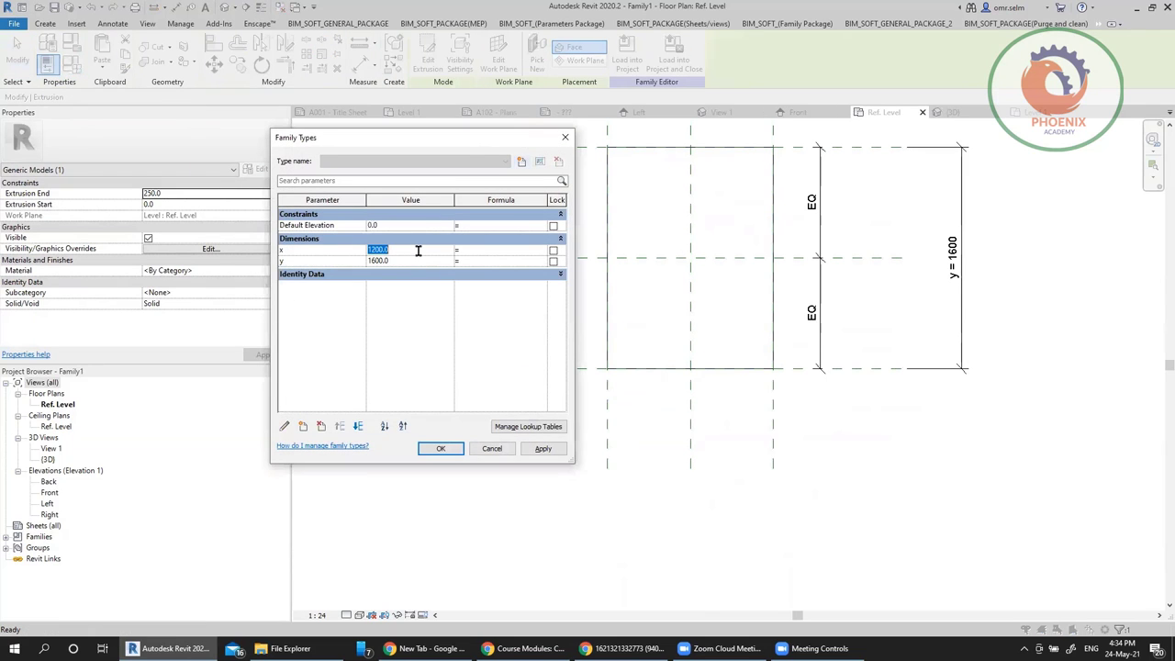
{"action": "type", "text": "1600"}
{"action": "left_click", "coordinate": [419, 262]}
{"action": "type", "text": "1200"}
{"action": "left_click", "coordinate": [542, 448]}
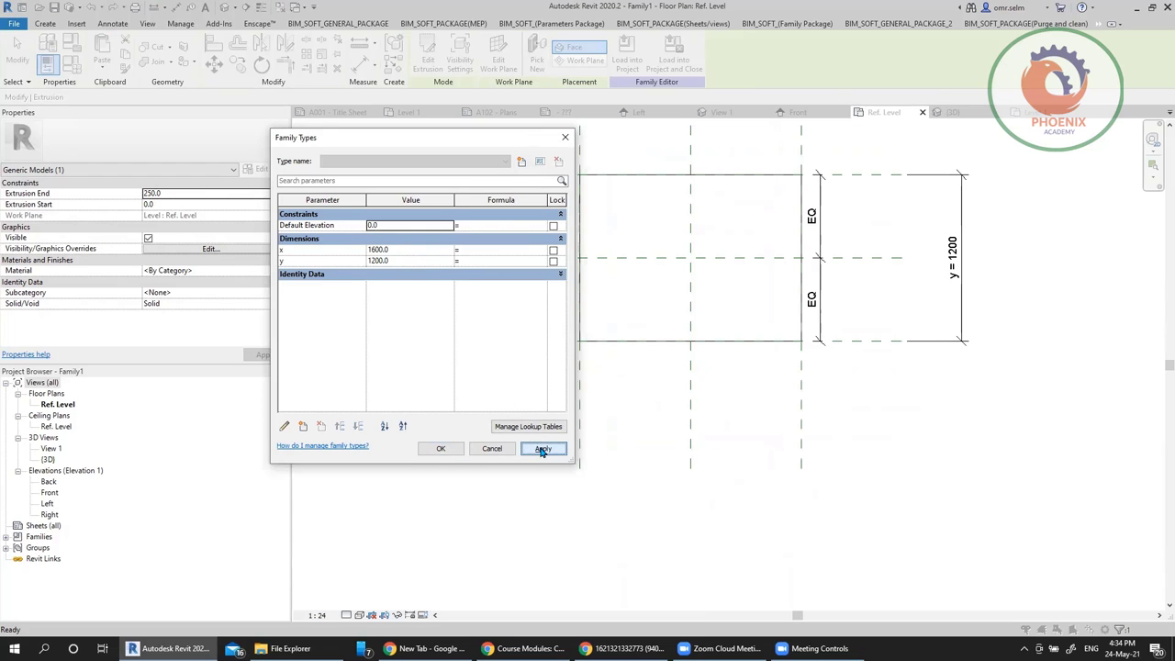
{"action": "left_click", "coordinate": [441, 448]}
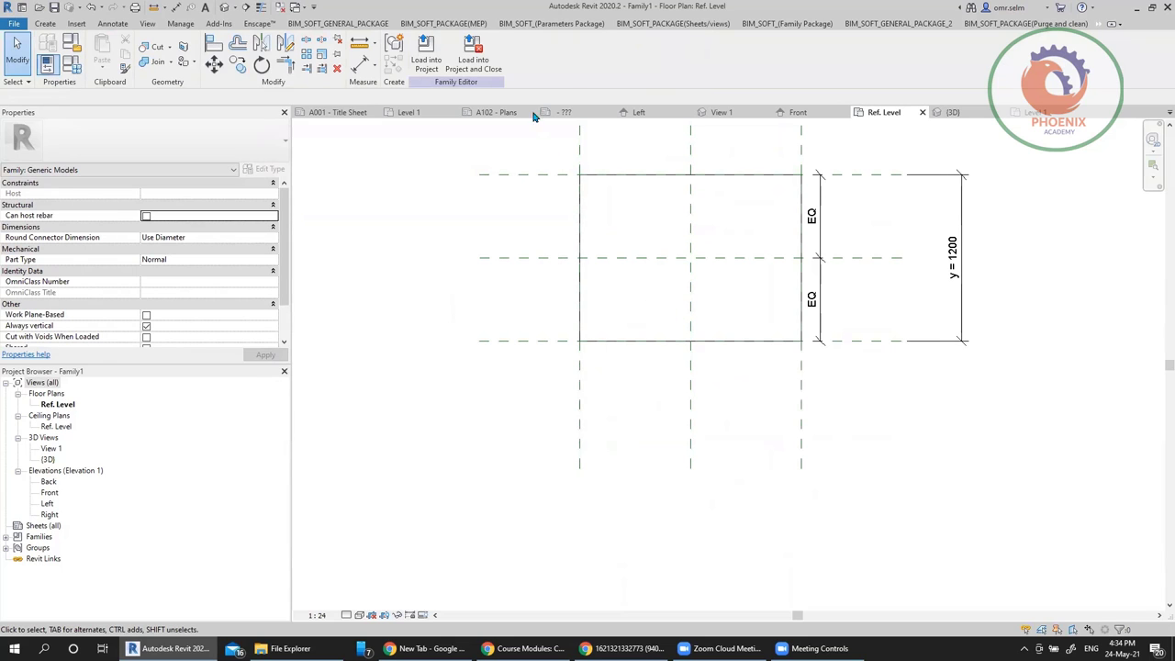
Load the family into Project1, replacing the version already in the project
{"action": "left_click", "coordinate": [426, 55]}
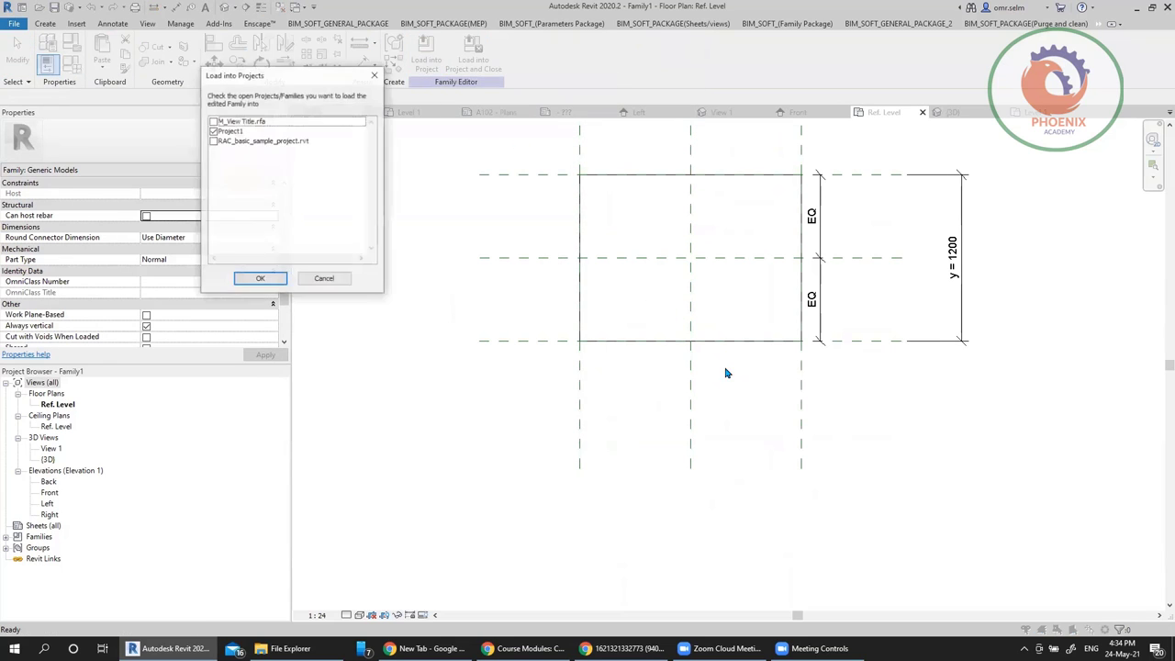
{"action": "left_click", "coordinate": [267, 277]}
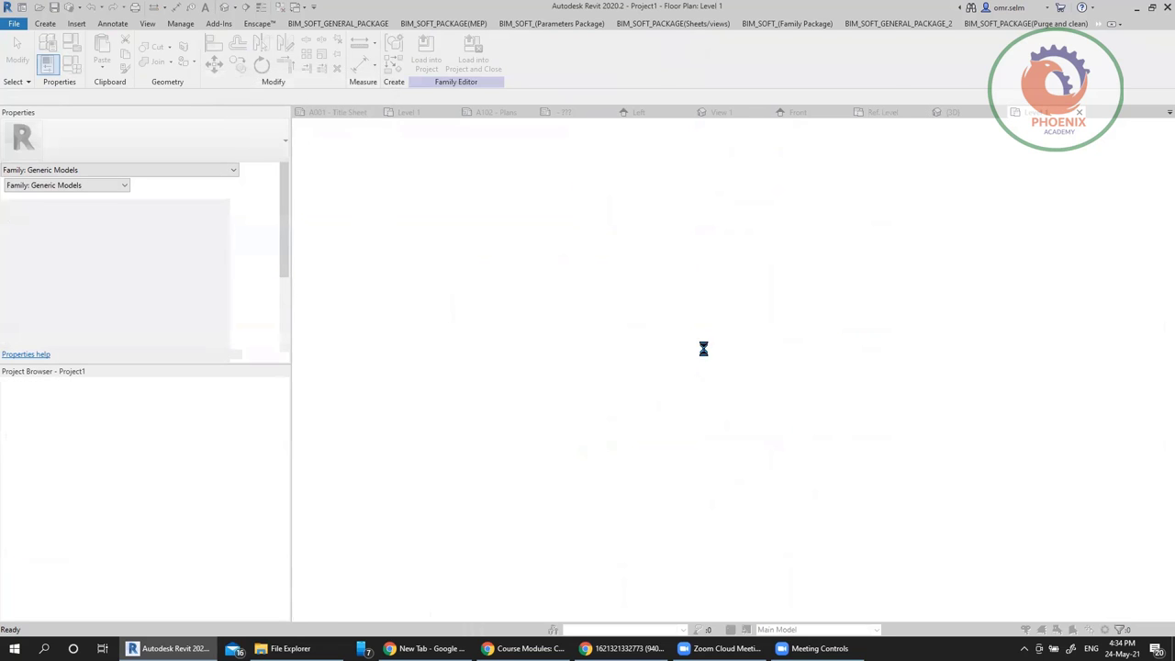
{"action": "left_click", "coordinate": [553, 318]}
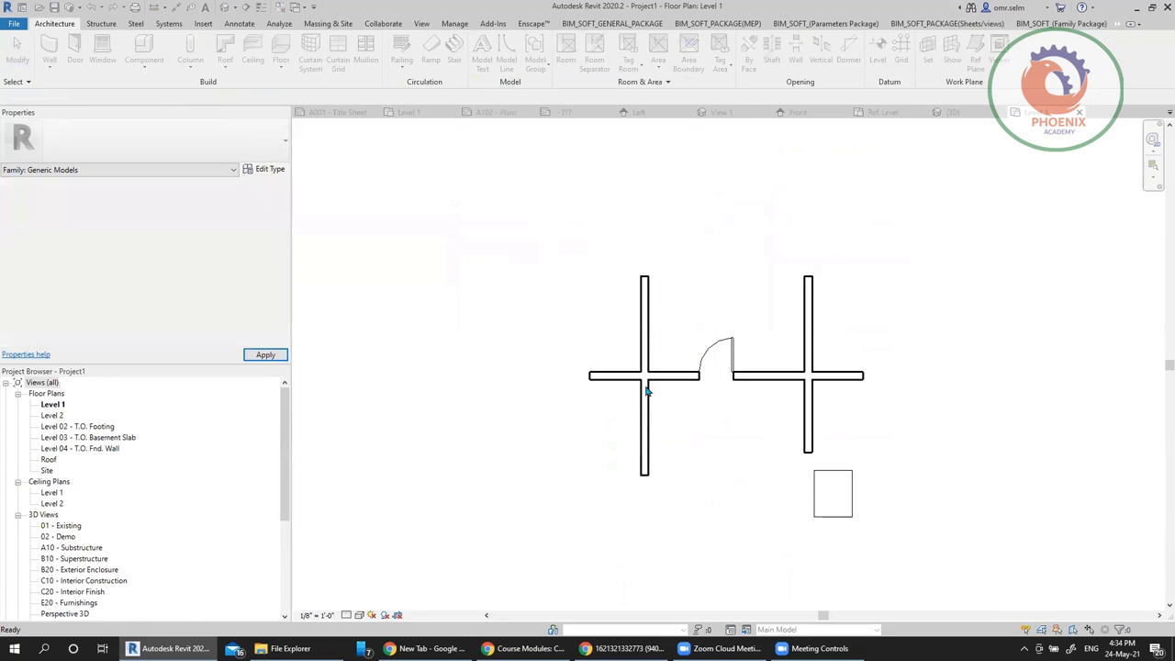
Examine the type properties of the Family1 instance placed below the walls, then close them without changes
{"action": "left_click", "coordinate": [868, 500]}
{"action": "middle_click_drag", "start_coordinate": [952, 472], "coordinate": [832, 287]}
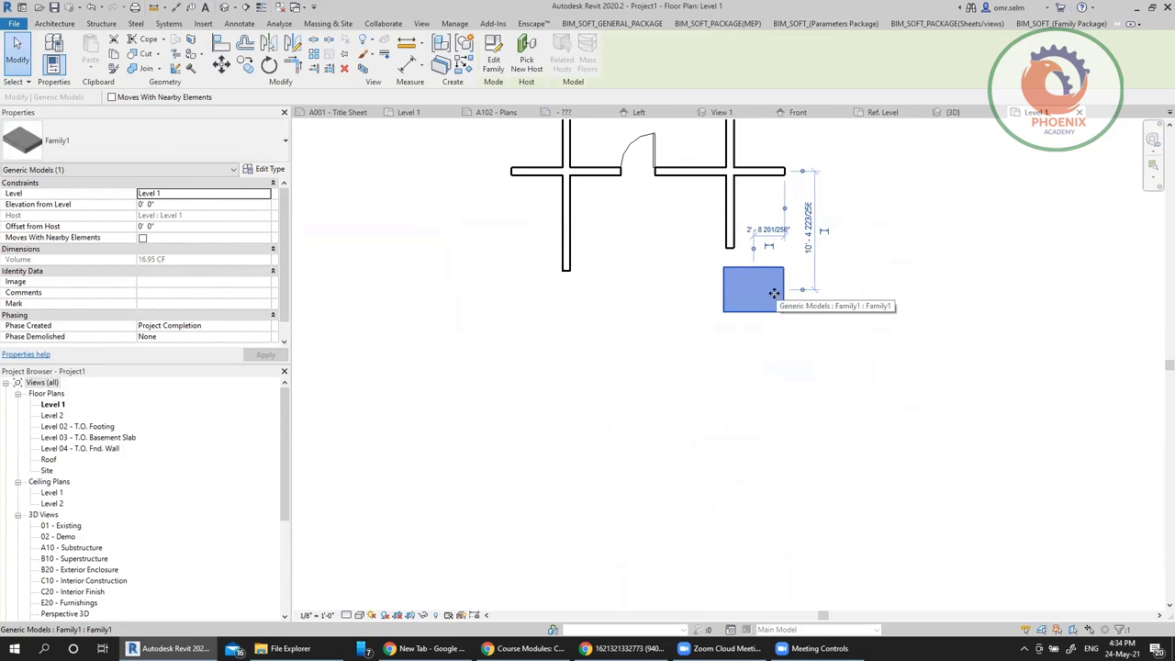
{"action": "left_click", "coordinate": [267, 171]}
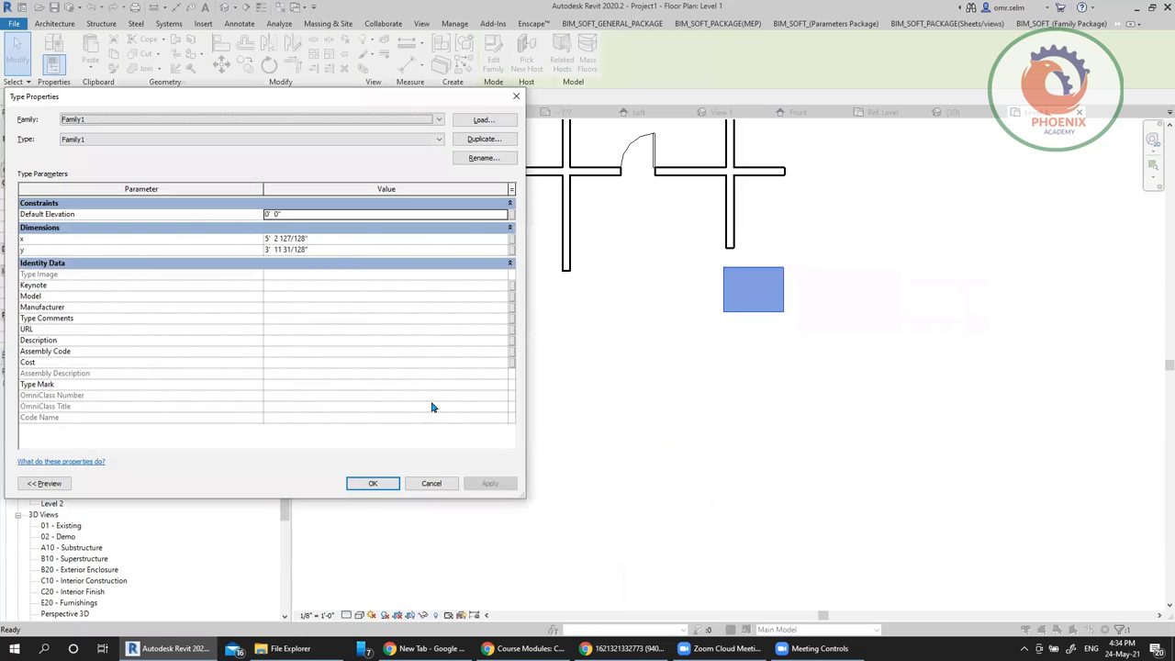
{"action": "key", "text": "Escape"}
{"action": "key", "text": "Escape"}
Change the project's length units to millimeters
{"action": "key", "text": "u"}
{"action": "key", "text": "n"}
{"action": "left_click", "coordinate": [409, 154]}
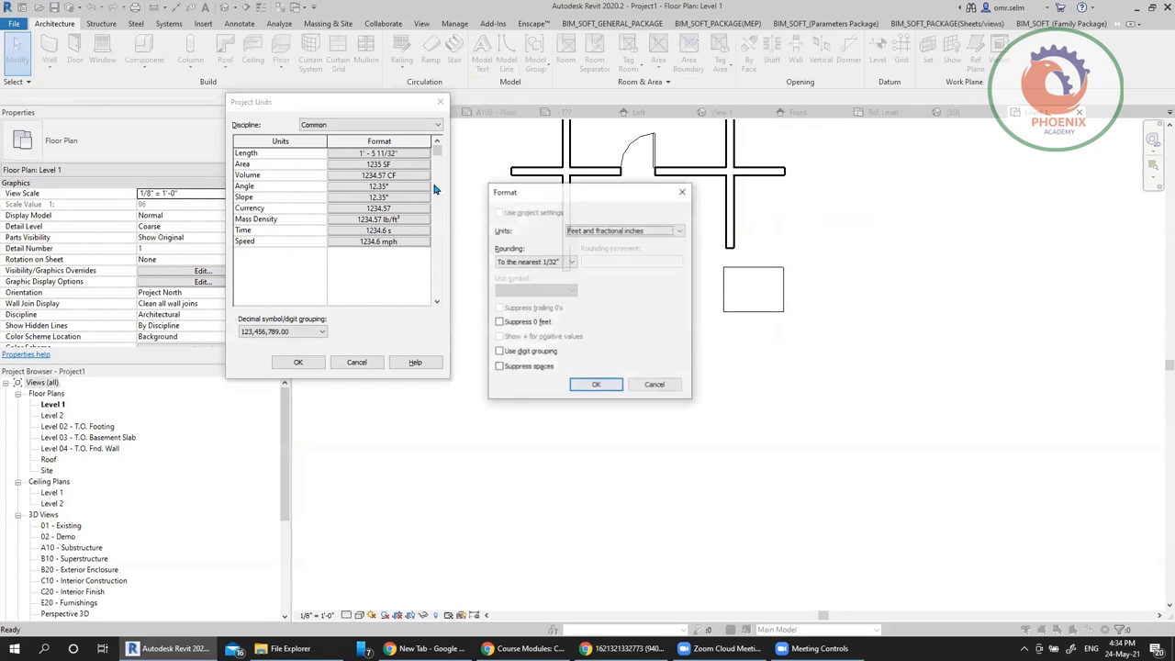
{"action": "left_click", "coordinate": [655, 231]}
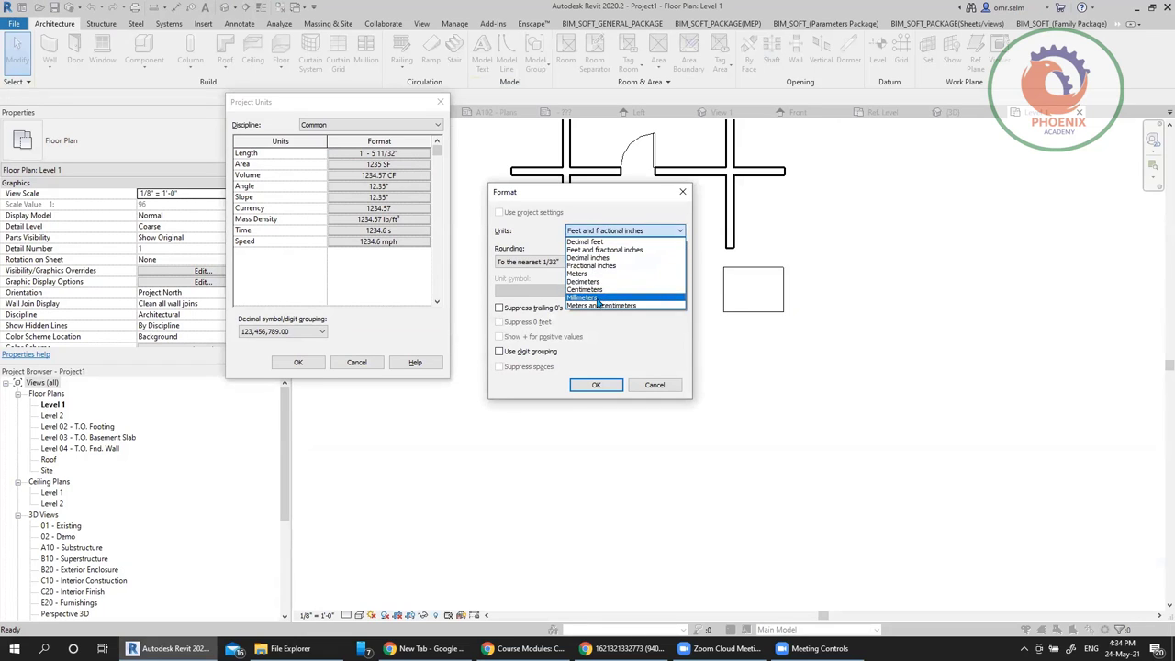
{"action": "left_click", "coordinate": [608, 297]}
{"action": "left_click", "coordinate": [592, 384]}
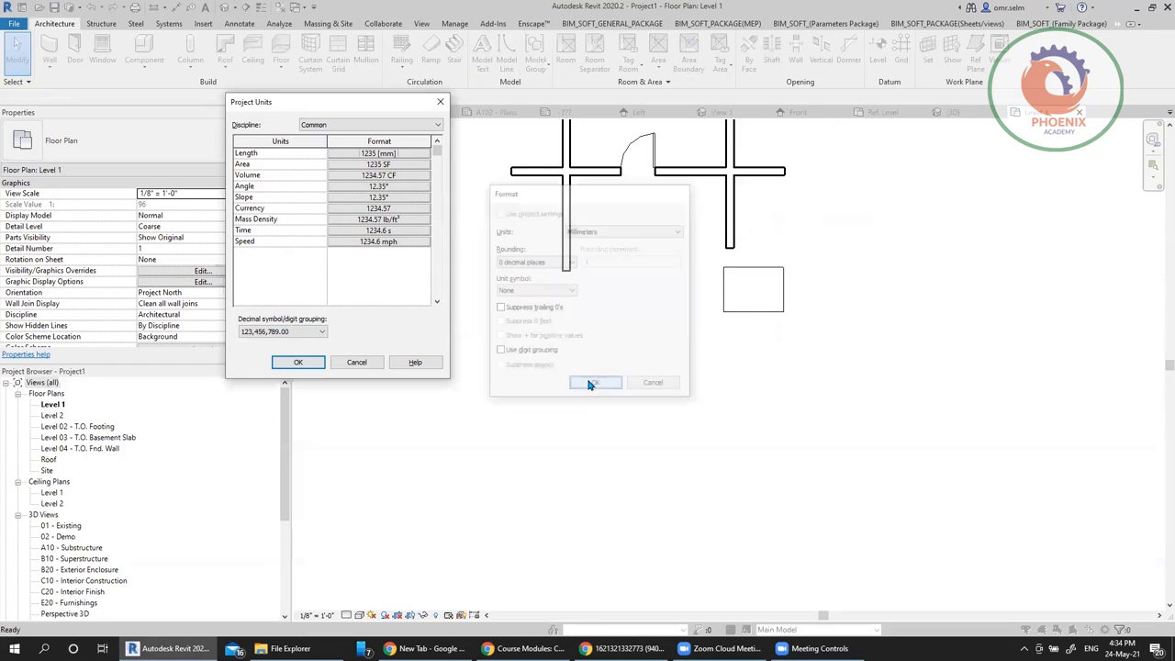
{"action": "left_click", "coordinate": [297, 361]}
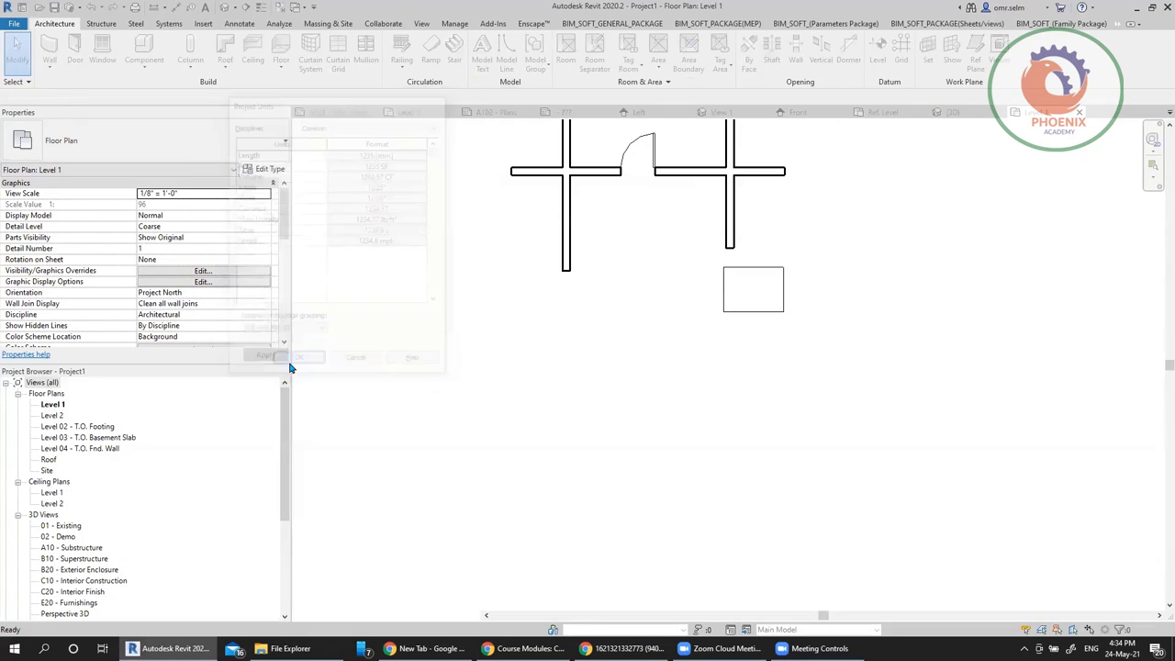
Set the placed Family1 instance's type parameters x to 2000 and y to 1000
{"action": "left_click", "coordinate": [783, 313]}
{"action": "left_click", "coordinate": [270, 169]}
{"action": "left_click", "coordinate": [345, 238]}
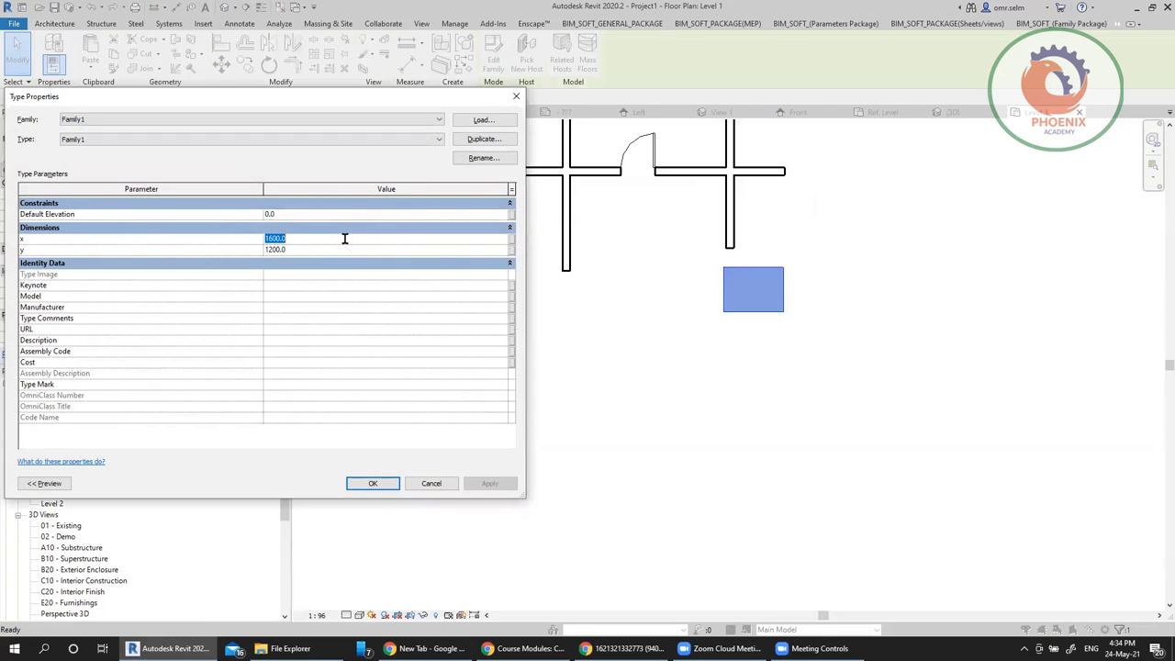
{"action": "type", "text": "2000"}
{"action": "left_click", "coordinate": [350, 249]}
{"action": "type", "text": "1000"}
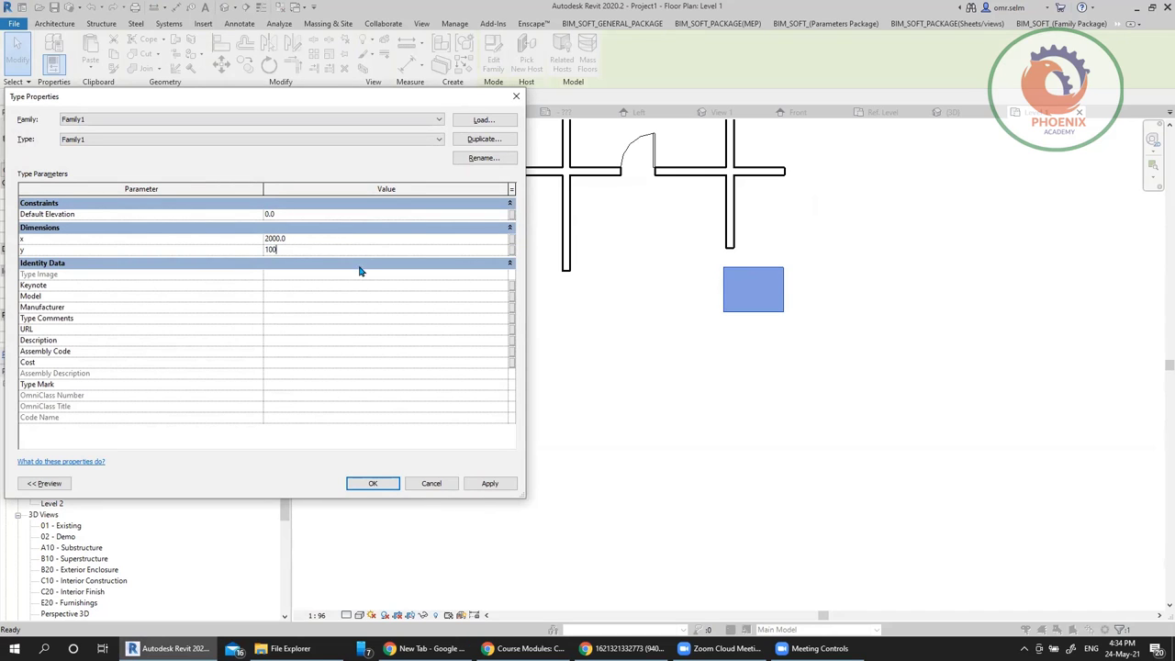
{"action": "left_click", "coordinate": [371, 483]}
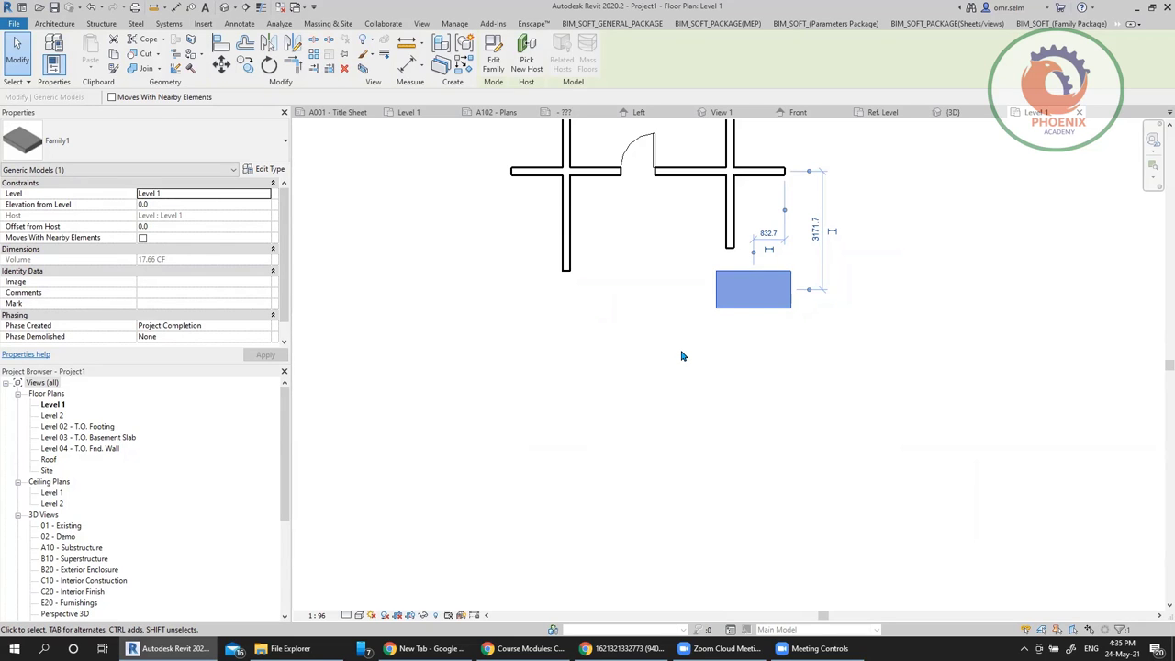
Return to the family's Ref. Level plan and close the inactive views
{"action": "left_click", "coordinate": [722, 112]}
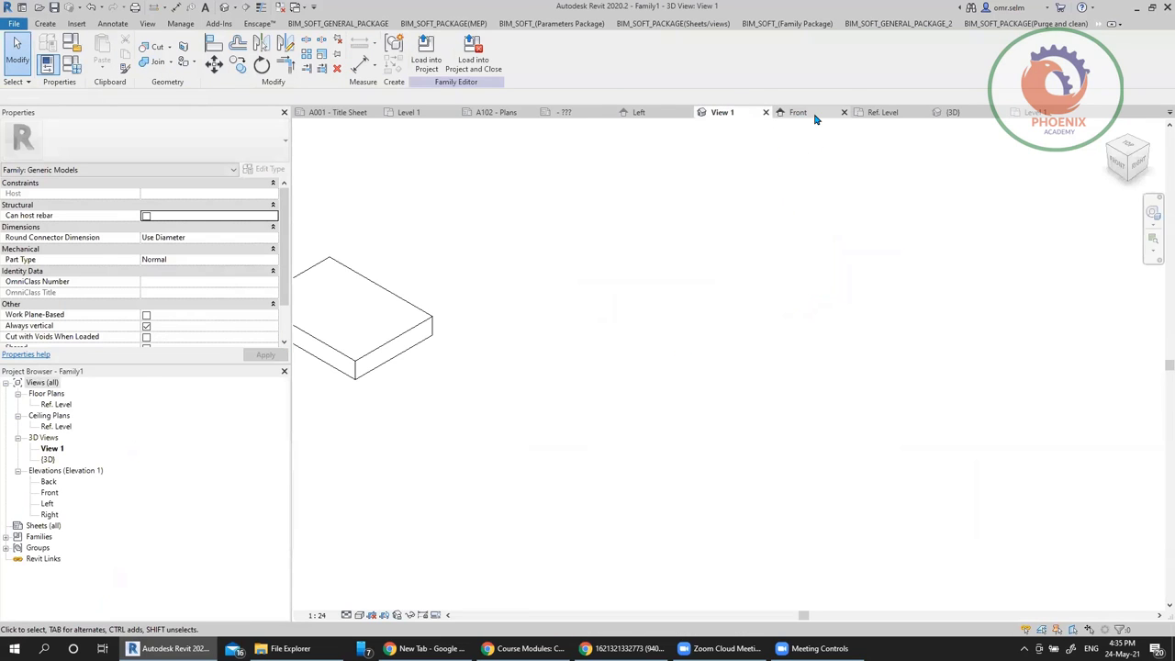
{"action": "left_click", "coordinate": [814, 117]}
{"action": "left_click", "coordinate": [884, 114]}
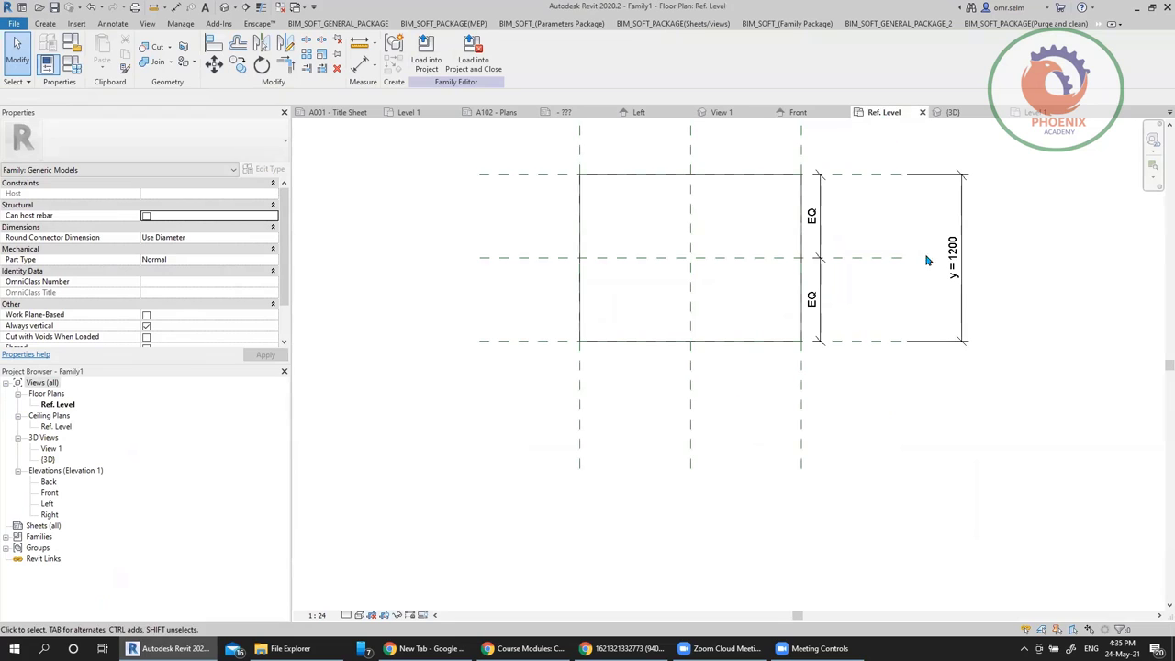
{"action": "scroll", "coordinate": [850, 448], "scroll_direction": "down", "scroll_amount": 2}
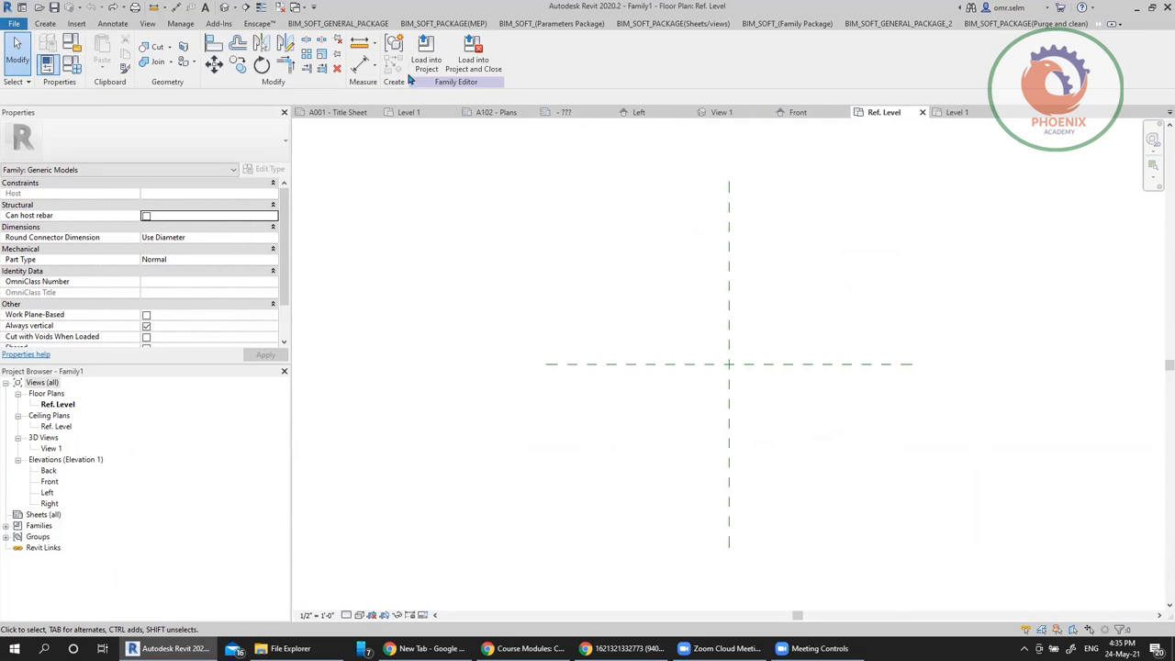
{"action": "left_click", "coordinate": [45, 23]}
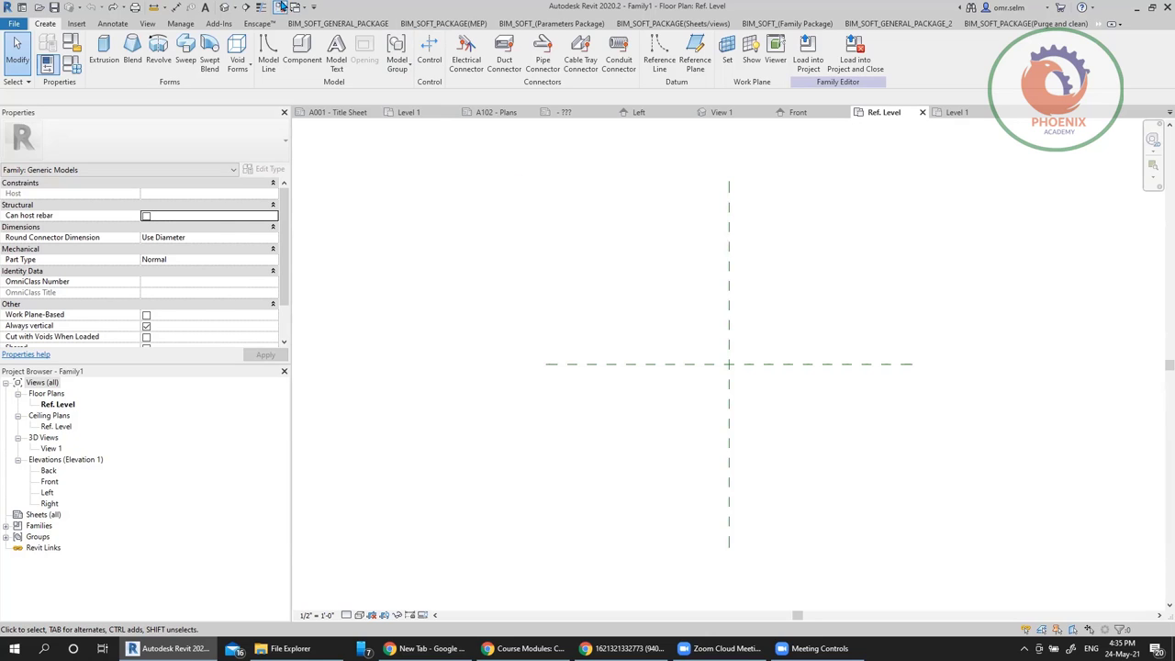
{"action": "left_click", "coordinate": [280, 7]}
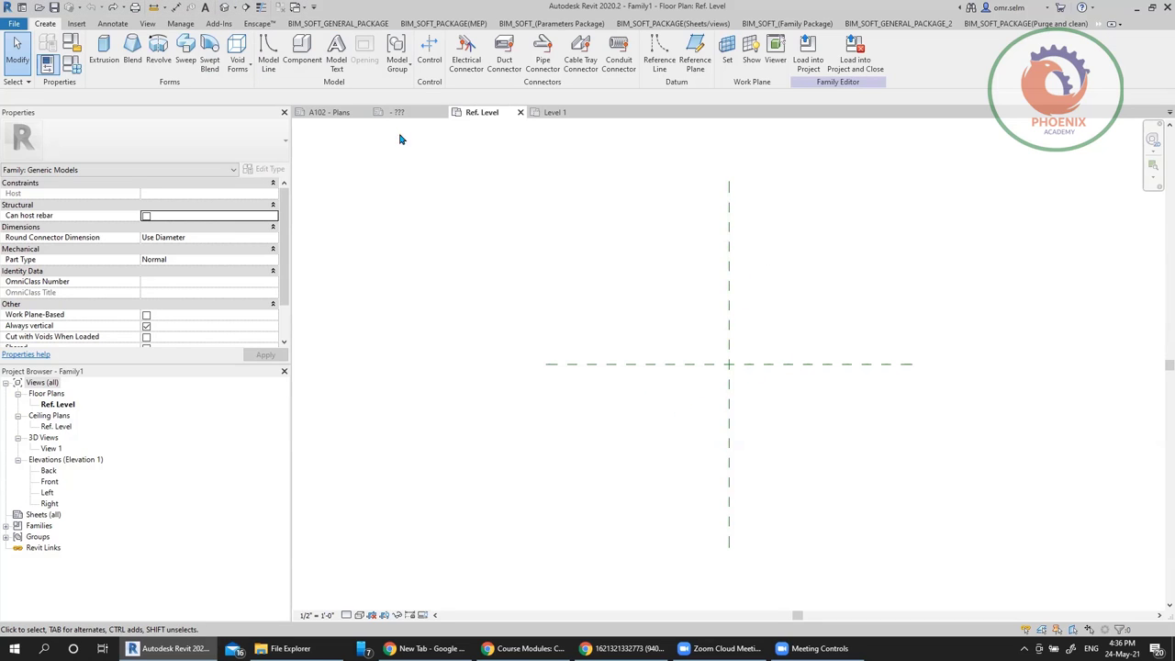
Draw two vertical reference planes, about 2'-11" left and about 2'-6" right of the center plane
{"action": "left_click", "coordinate": [695, 57]}
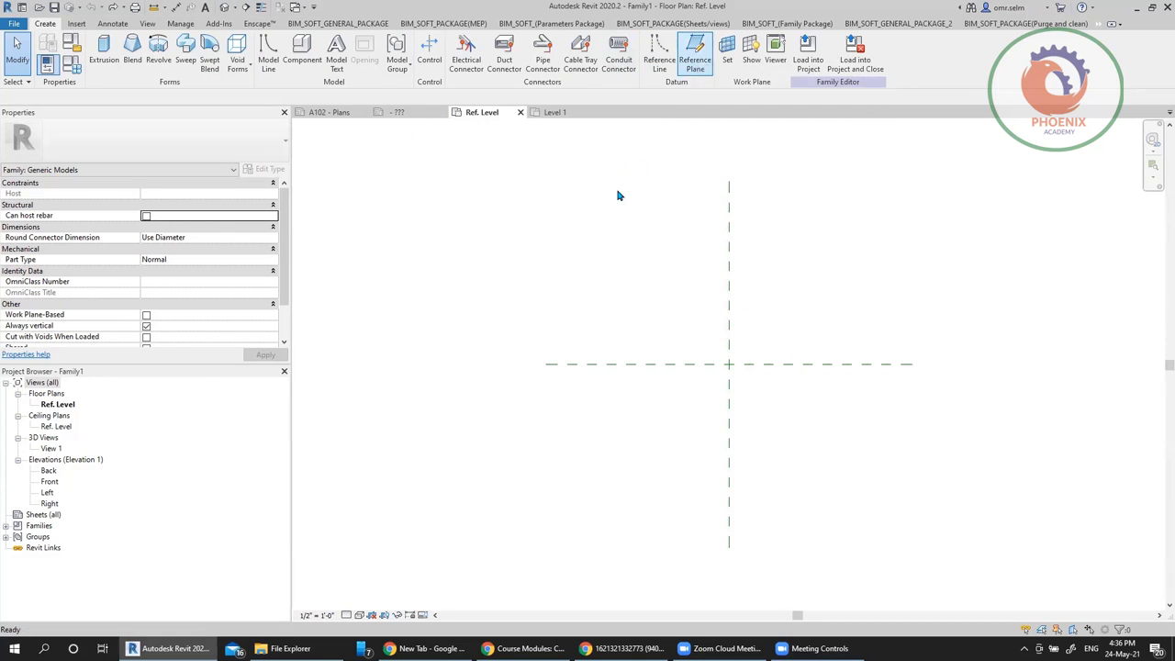
{"action": "left_click", "coordinate": [621, 179]}
{"action": "scroll", "coordinate": [626, 172], "scroll_direction": "down", "scroll_amount": 2}
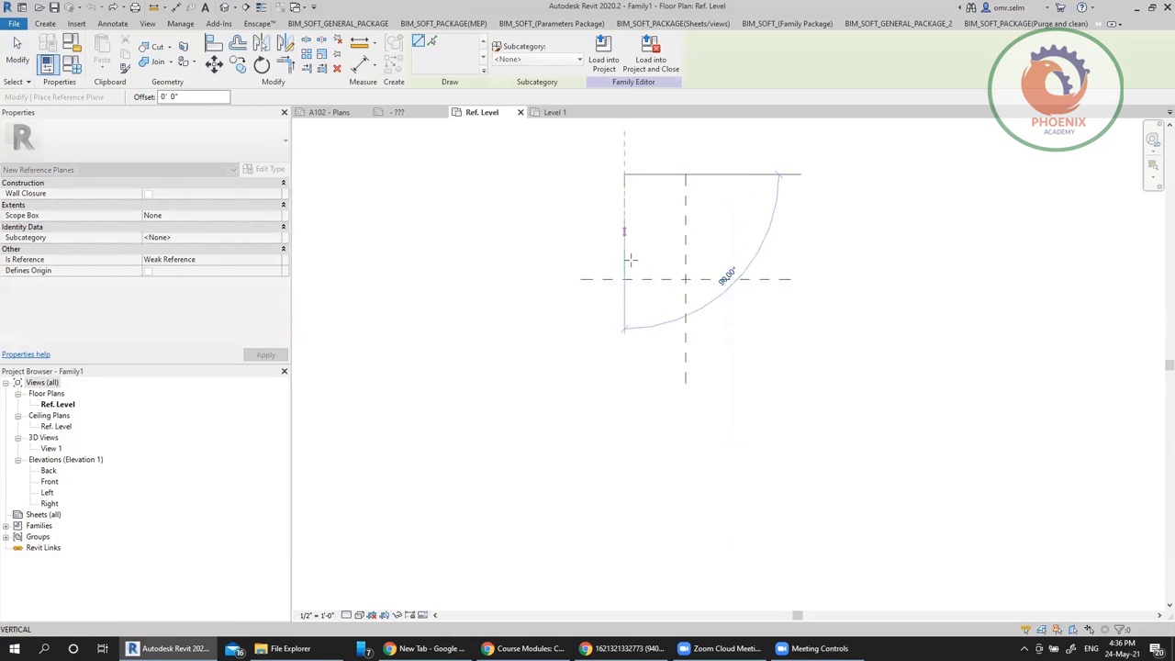
{"action": "left_click", "coordinate": [624, 381]}
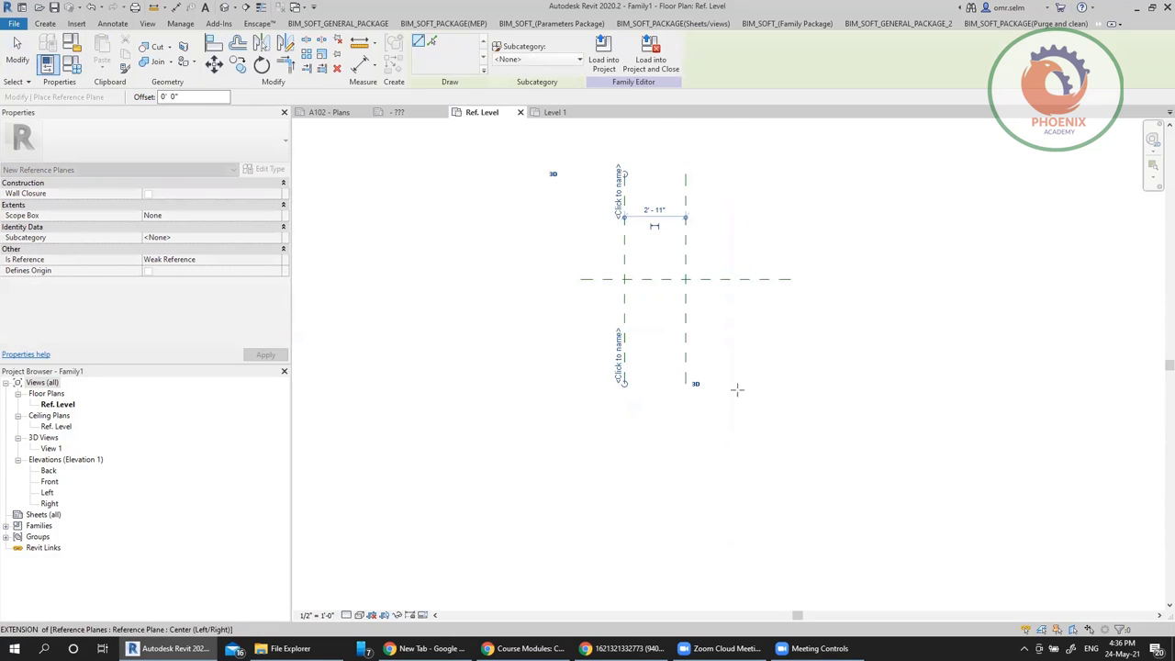
{"action": "left_click", "coordinate": [739, 175]}
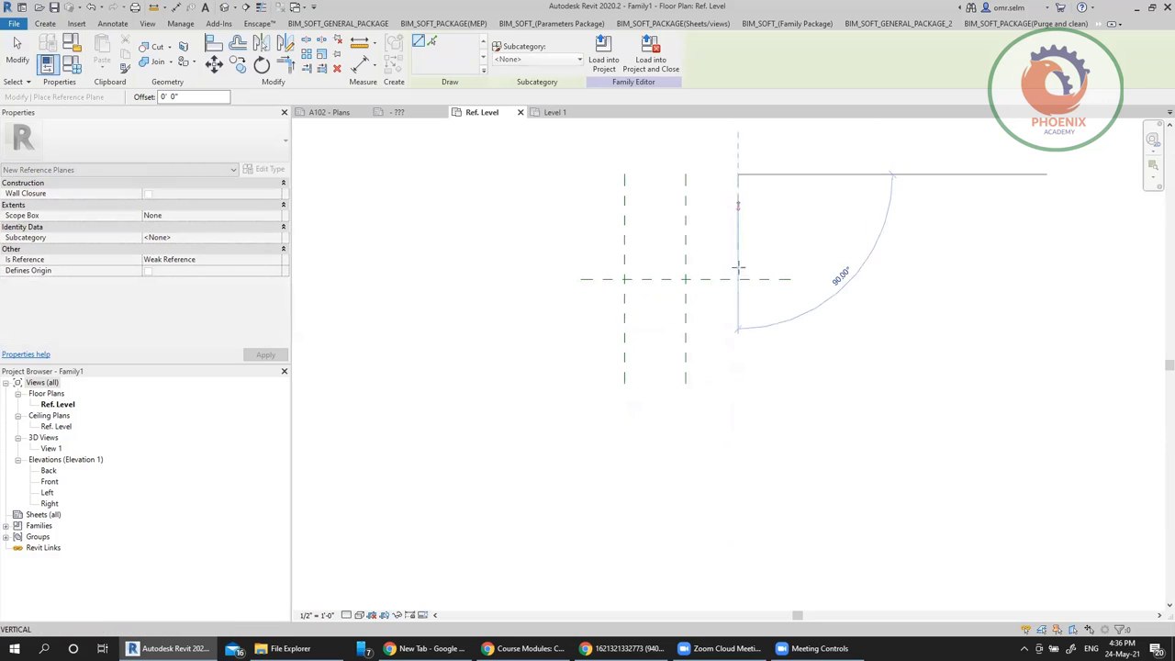
{"action": "left_click", "coordinate": [738, 381]}
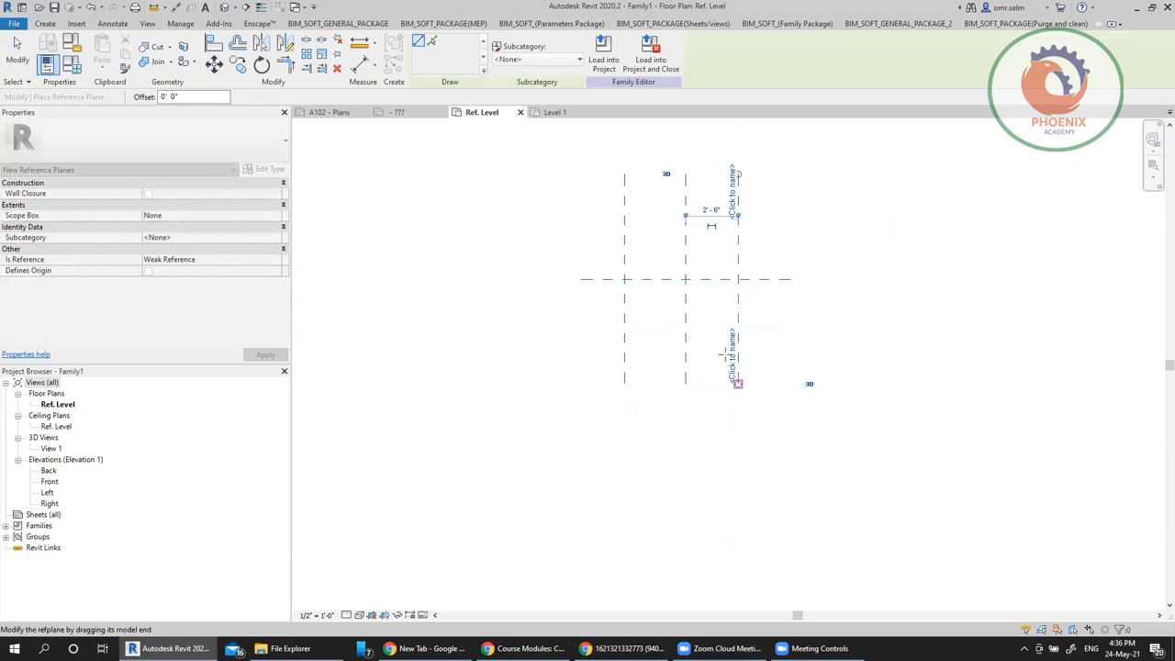
Draw two horizontal reference planes, one above the center plane and one about 3'-0" below it
{"action": "left_click", "coordinate": [578, 237]}
{"action": "left_click", "coordinate": [785, 241]}
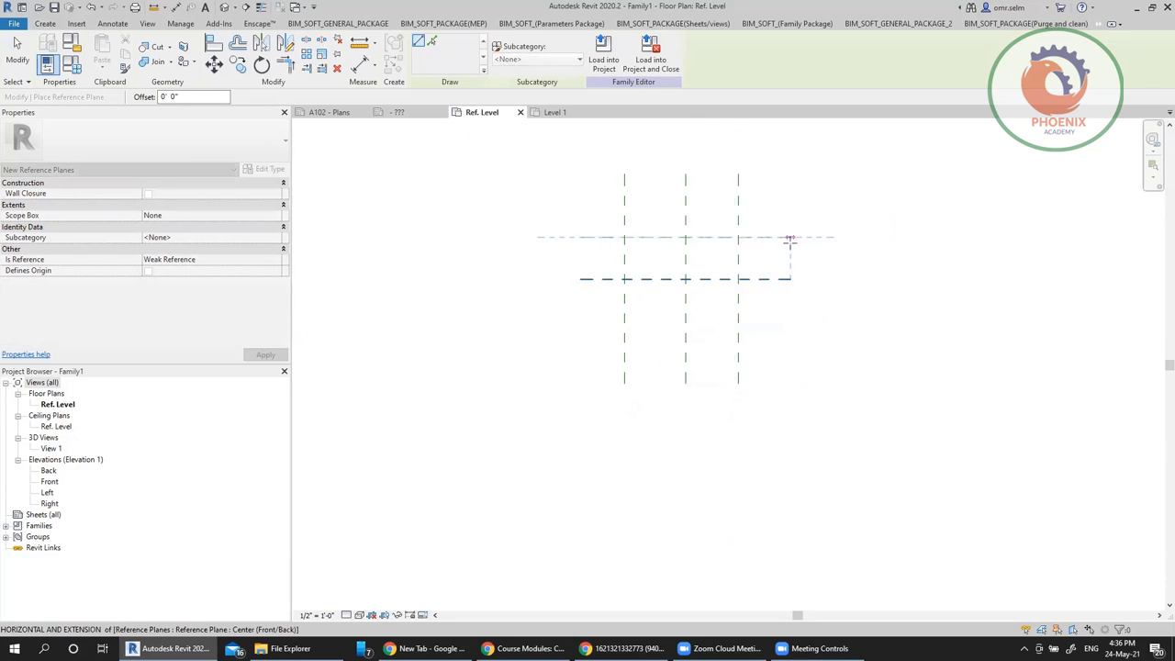
{"action": "left_click", "coordinate": [578, 341]}
{"action": "left_click", "coordinate": [789, 343]}
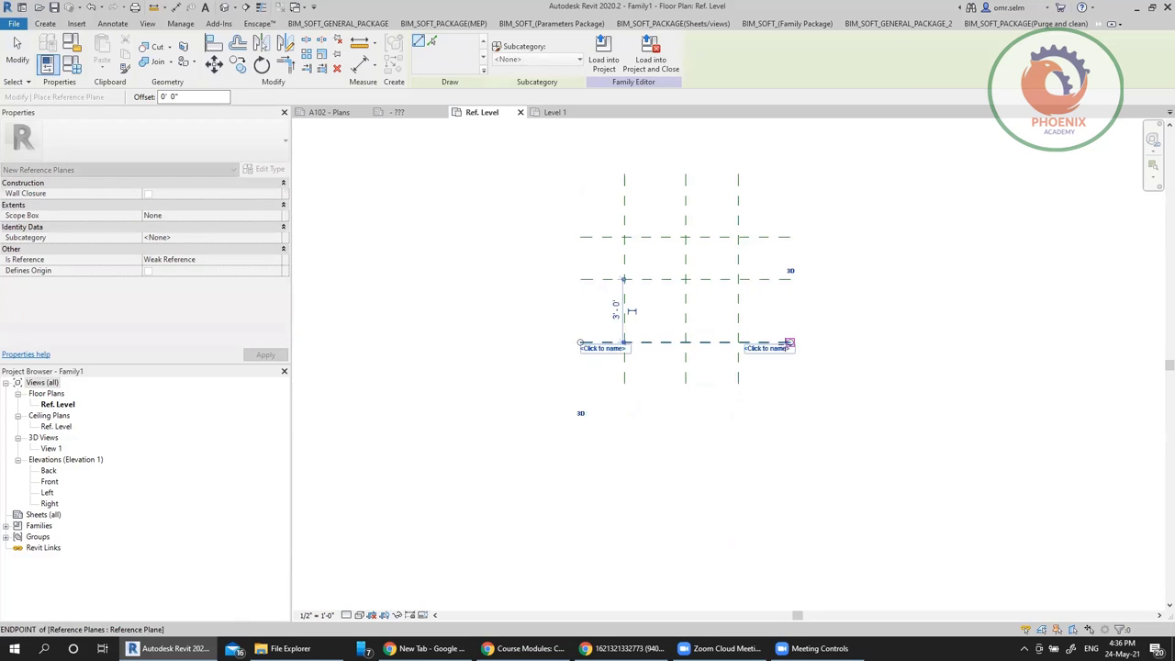
Finish placing reference planes and set the family's length units to millimeters
{"action": "key", "text": "Escape"}
{"action": "key", "text": "Escape"}
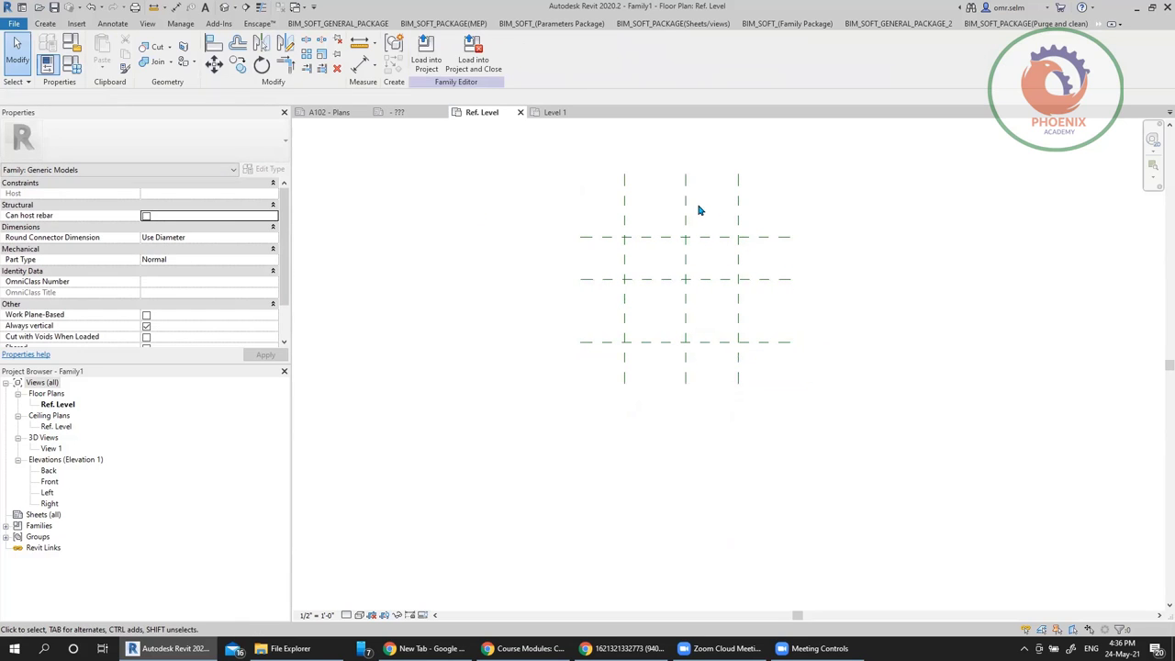
{"action": "key", "text": "u"}
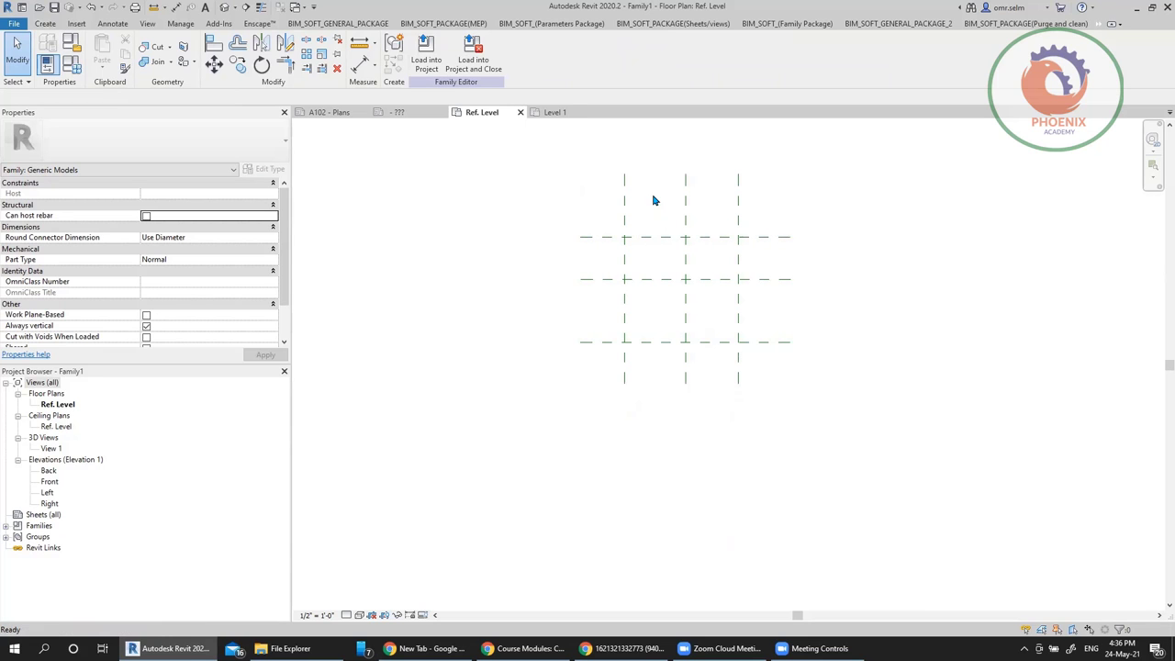
{"action": "key", "text": "n"}
{"action": "left_click", "coordinate": [385, 153]}
{"action": "left_click", "coordinate": [625, 231]}
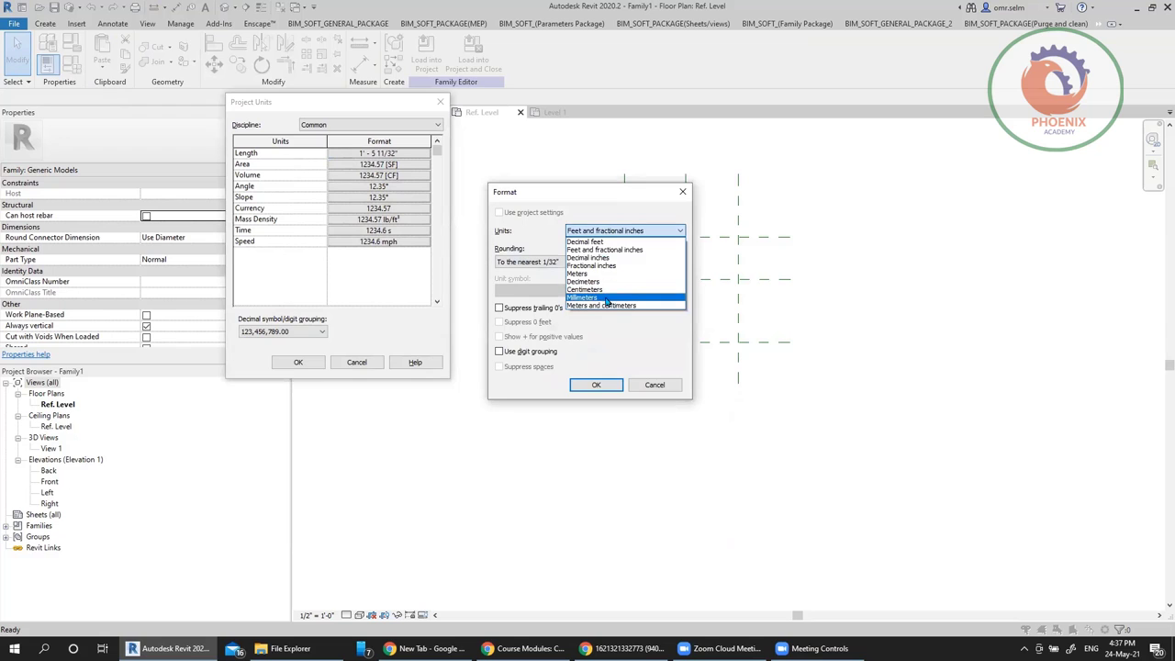
{"action": "left_click", "coordinate": [606, 298]}
{"action": "left_click", "coordinate": [596, 385]}
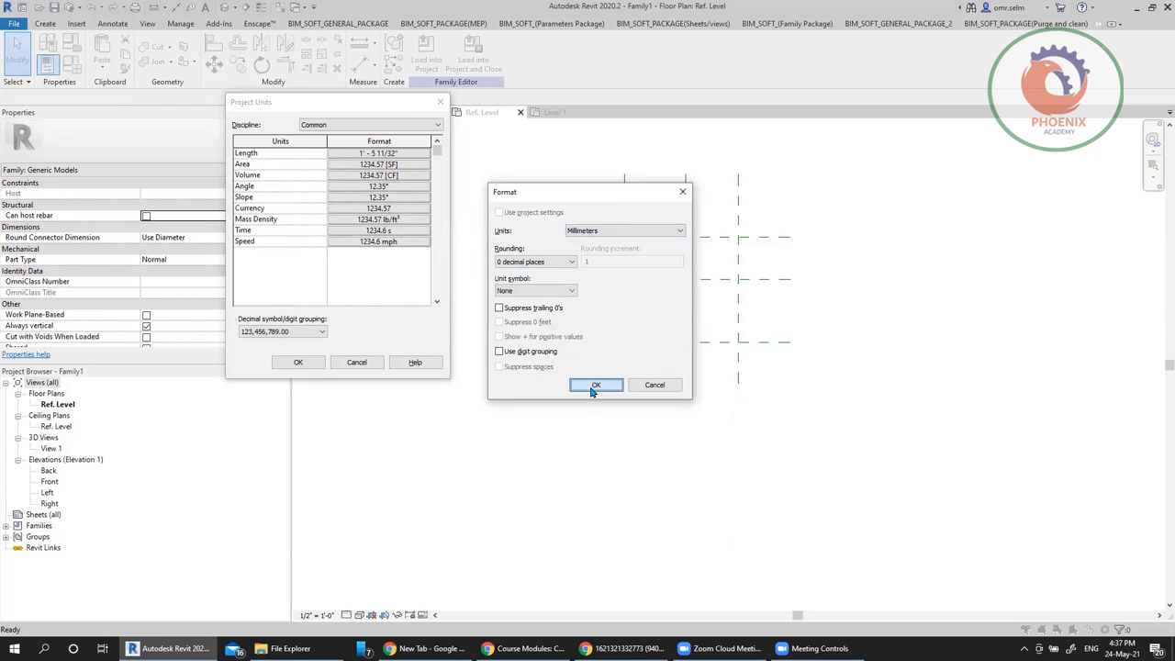
{"action": "left_click", "coordinate": [295, 362]}
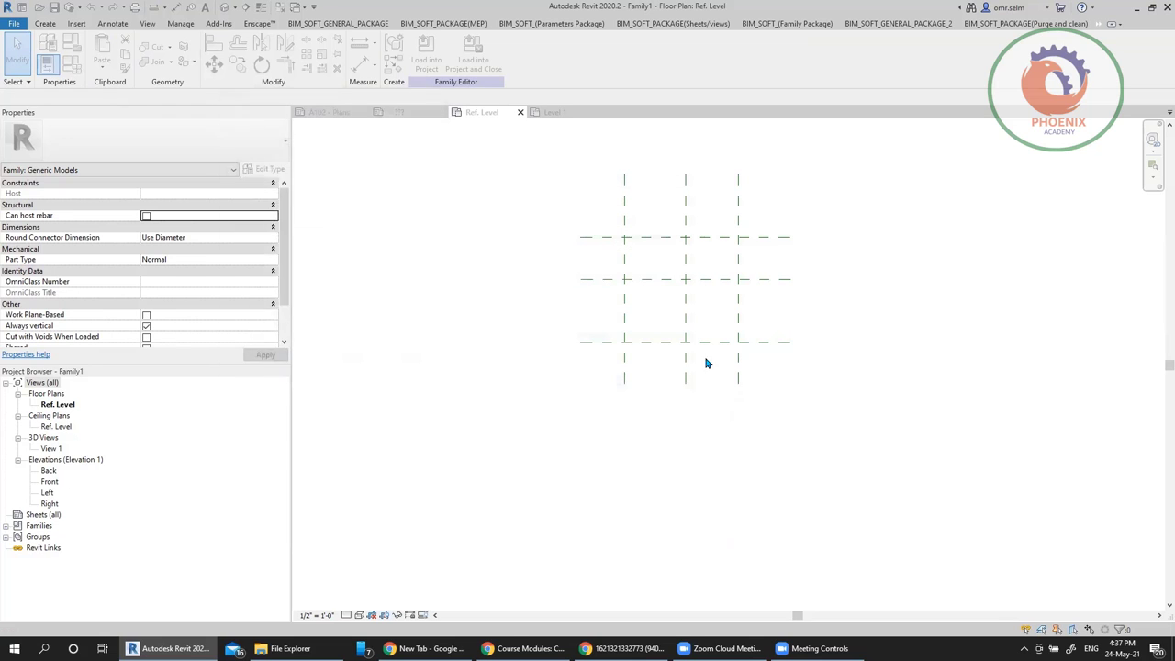
Create a solid extrusion with extrusion end 2000 from a rectangle spanning the outer reference planes, locking its edges to them
{"action": "left_click", "coordinate": [44, 24]}
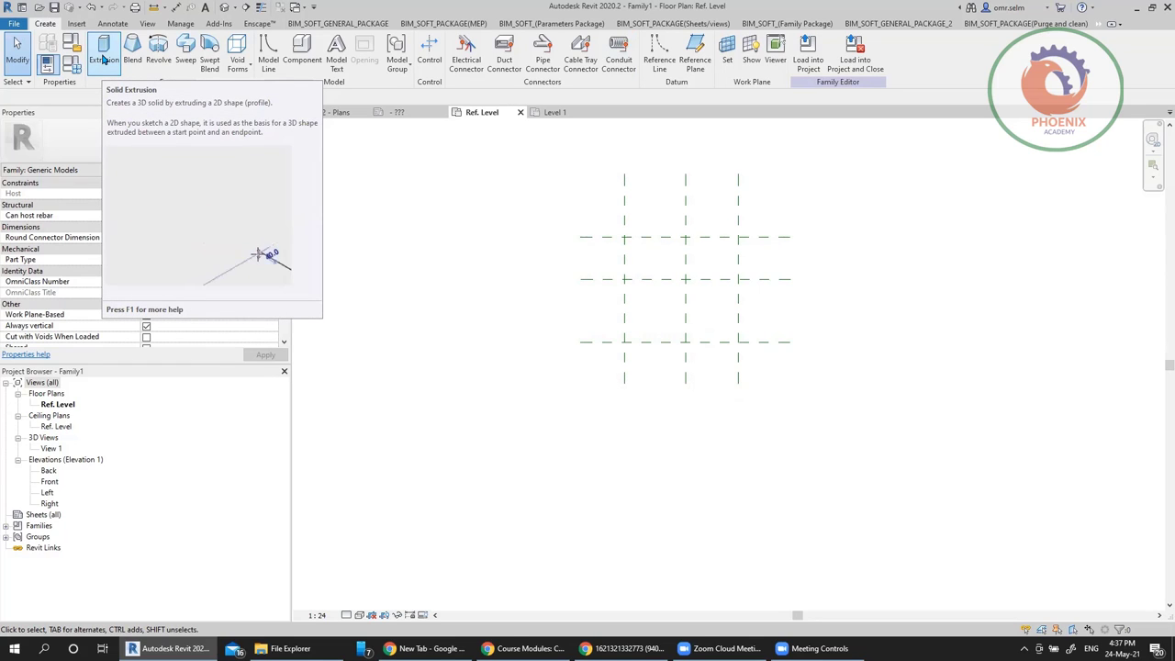
{"action": "left_click", "coordinate": [104, 59]}
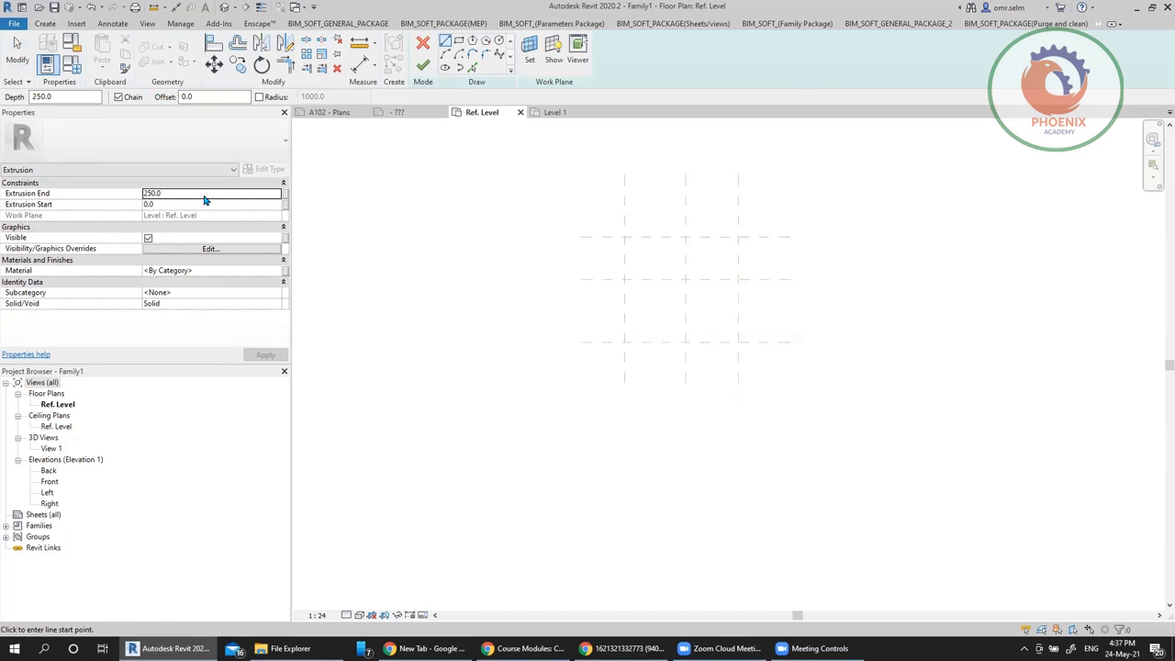
{"action": "left_click", "coordinate": [206, 197]}
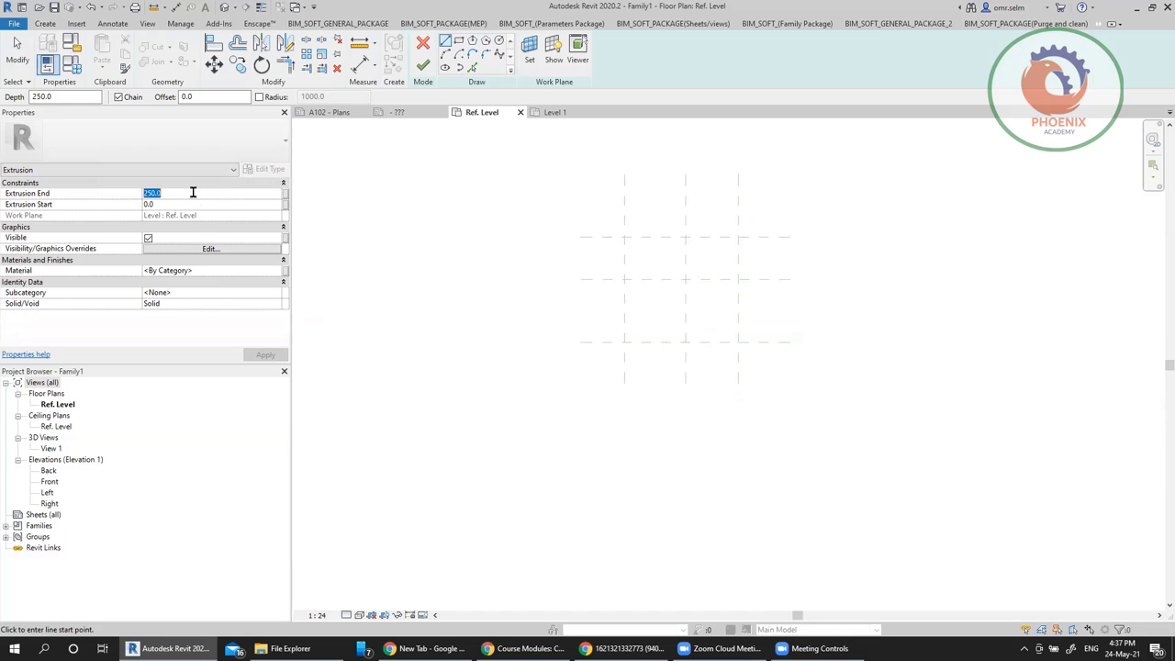
{"action": "type", "text": "2000"}
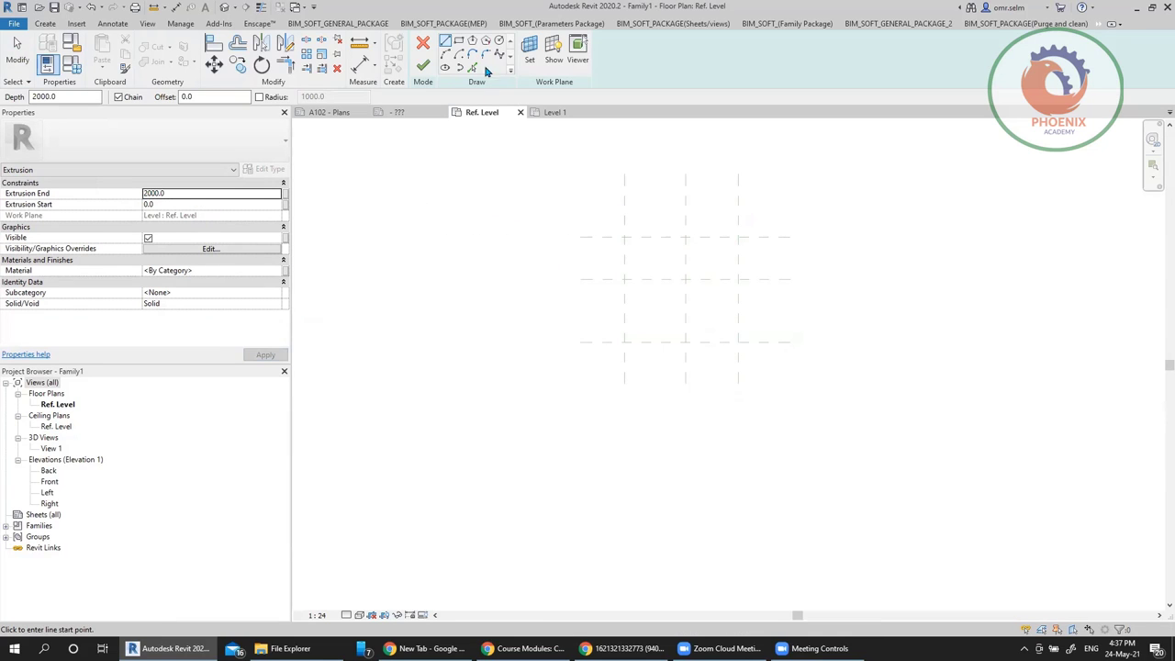
{"action": "left_click", "coordinate": [459, 43]}
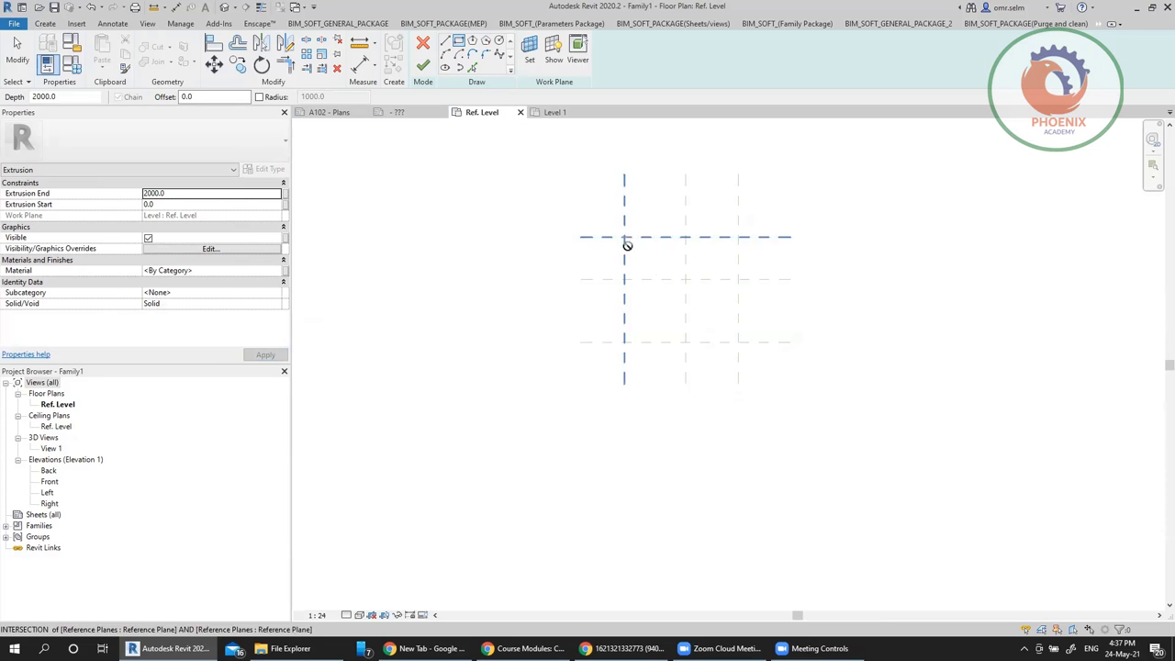
{"action": "left_click", "coordinate": [624, 237]}
{"action": "left_click", "coordinate": [738, 341]}
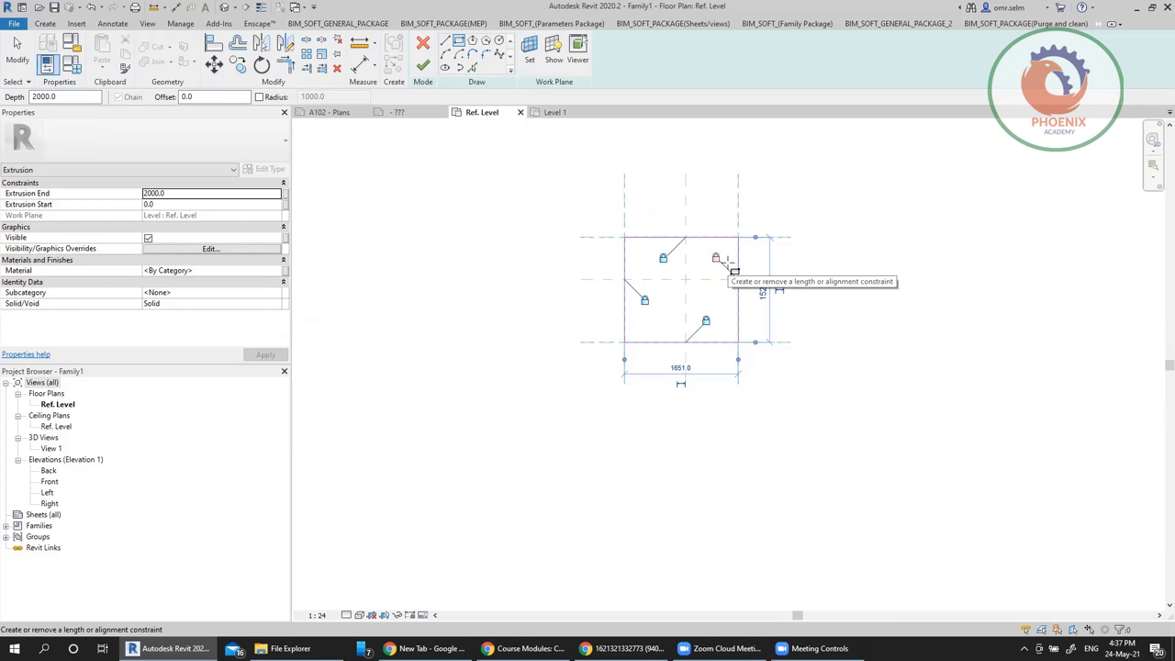
{"action": "key", "text": "Escape"}
{"action": "key", "text": "Escape"}
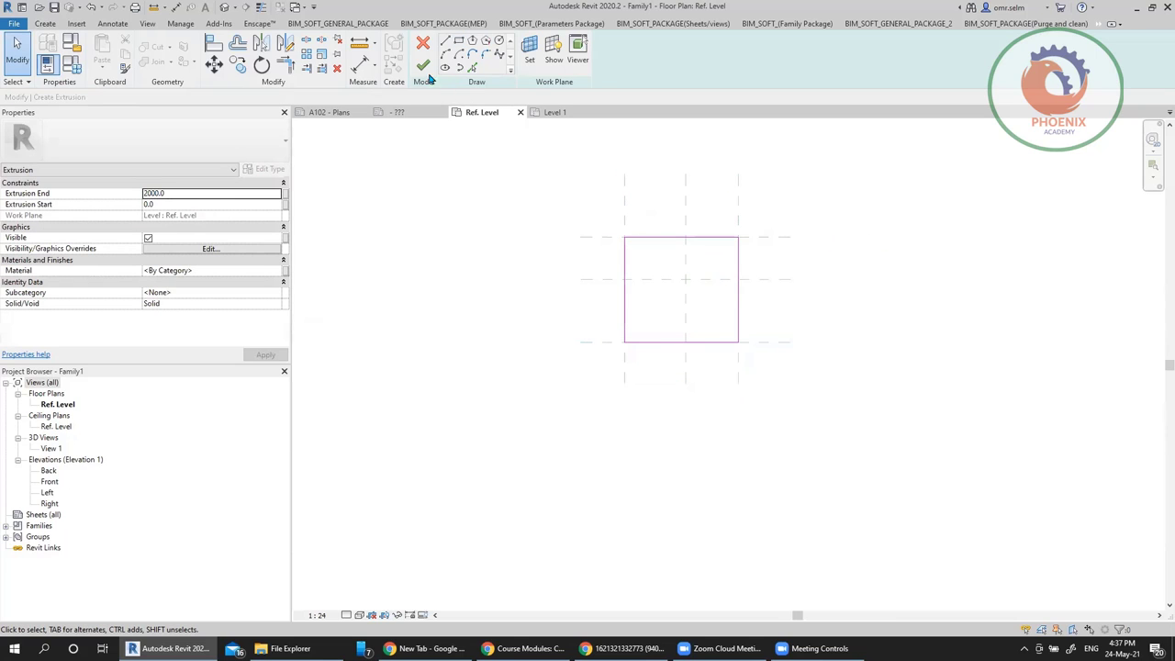
{"action": "key", "text": "Escape"}
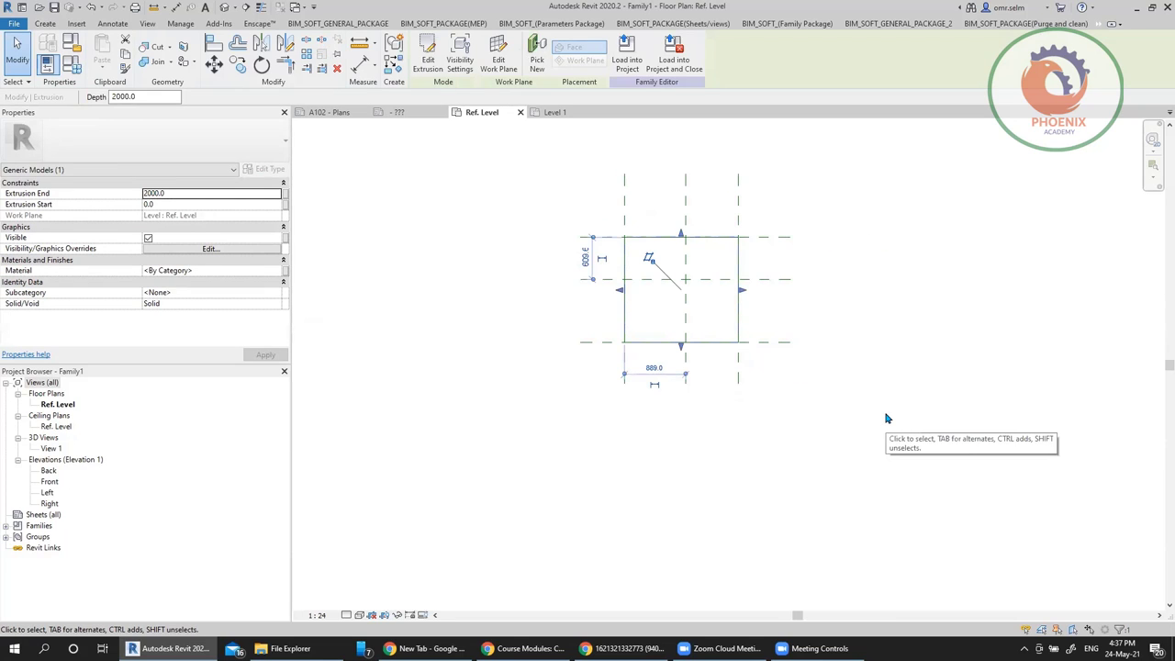
Try shifting the vertical reference plane right of the center plane to test that the extrusion follows it
{"action": "left_click", "coordinate": [743, 194]}
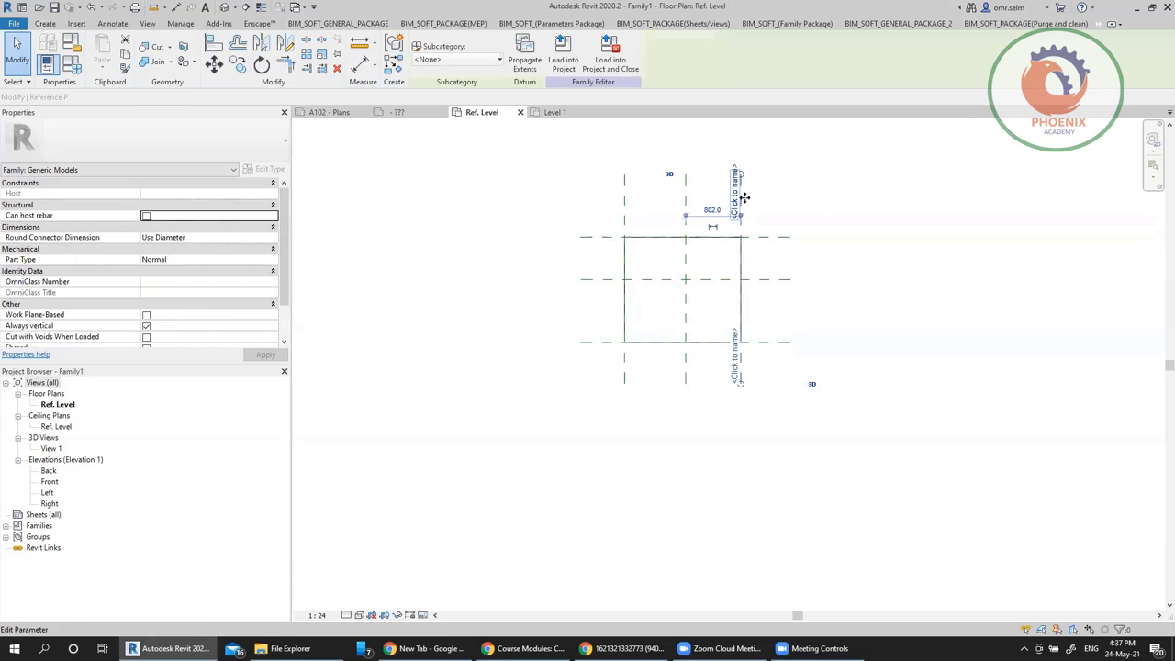
{"action": "key", "text": "Escape"}
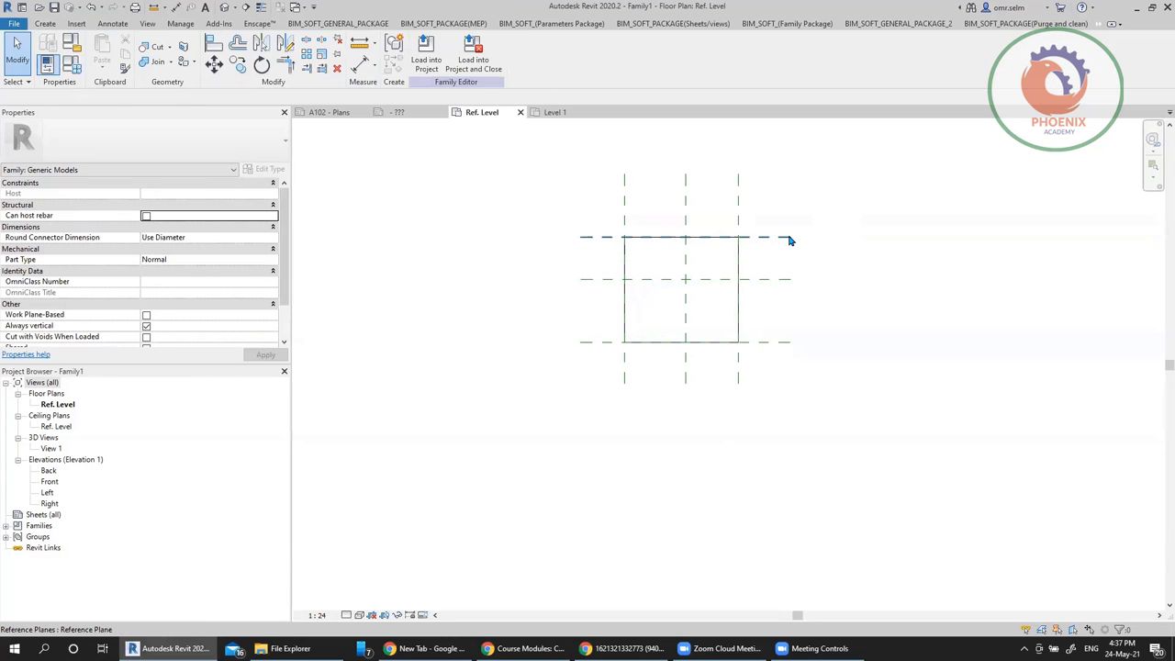
Dimension the three vertical reference planes in one aligned chain and apply the EQ constraint
{"action": "key", "text": "d"}
{"action": "key", "text": "i"}
{"action": "left_click", "coordinate": [625, 202]}
{"action": "left_click", "coordinate": [683, 201]}
{"action": "left_click", "coordinate": [739, 208]}
{"action": "left_click", "coordinate": [844, 225]}
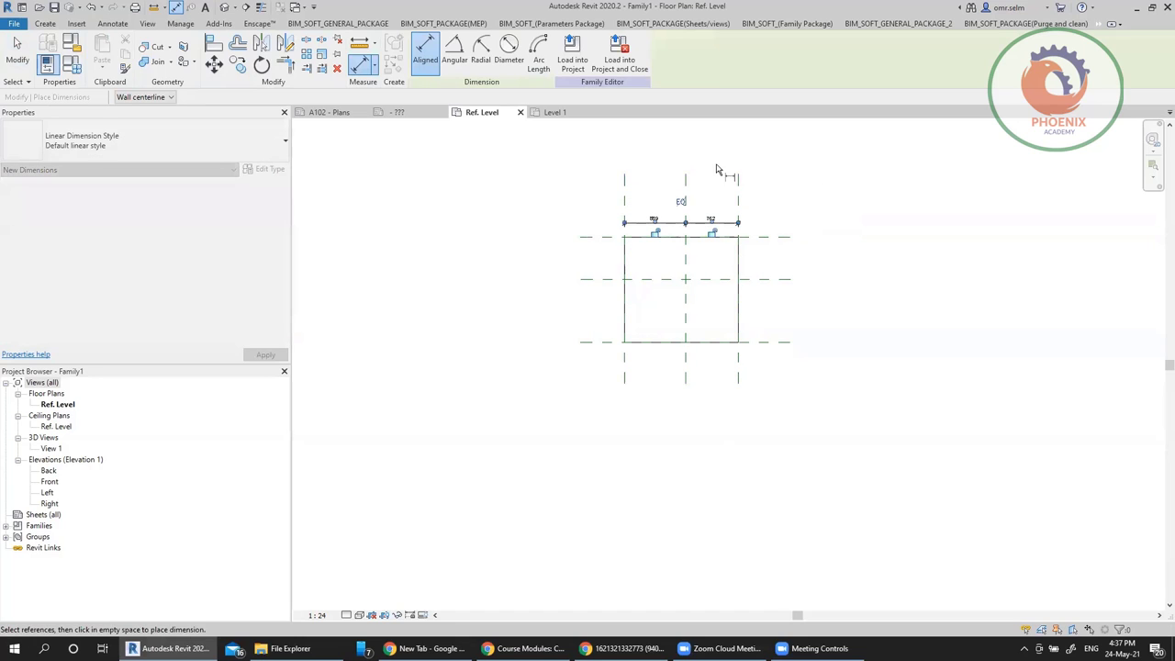
{"action": "left_click", "coordinate": [680, 202]}
Dimension the three horizontal reference planes in one chain, adding the lowest plane as a witness line, and make the spacing equal
{"action": "left_click", "coordinate": [769, 238]}
{"action": "left_click", "coordinate": [769, 281]}
{"action": "left_click", "coordinate": [765, 340]}
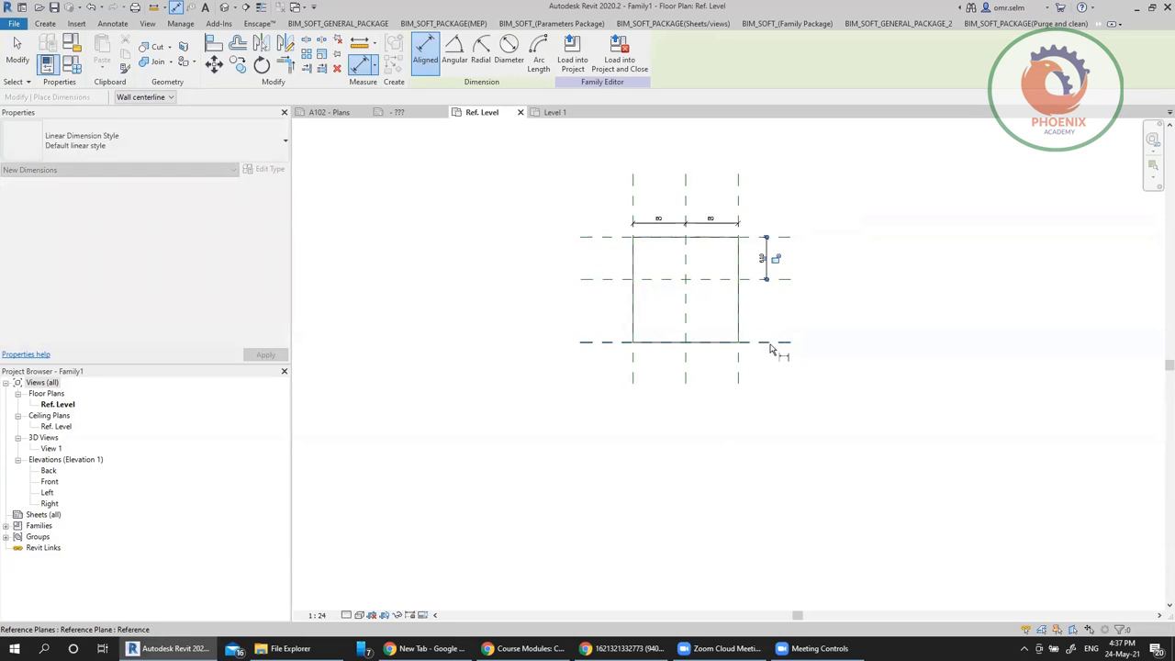
{"action": "key", "text": "Escape"}
{"action": "key", "text": "Escape"}
{"action": "left_click", "coordinate": [764, 257]}
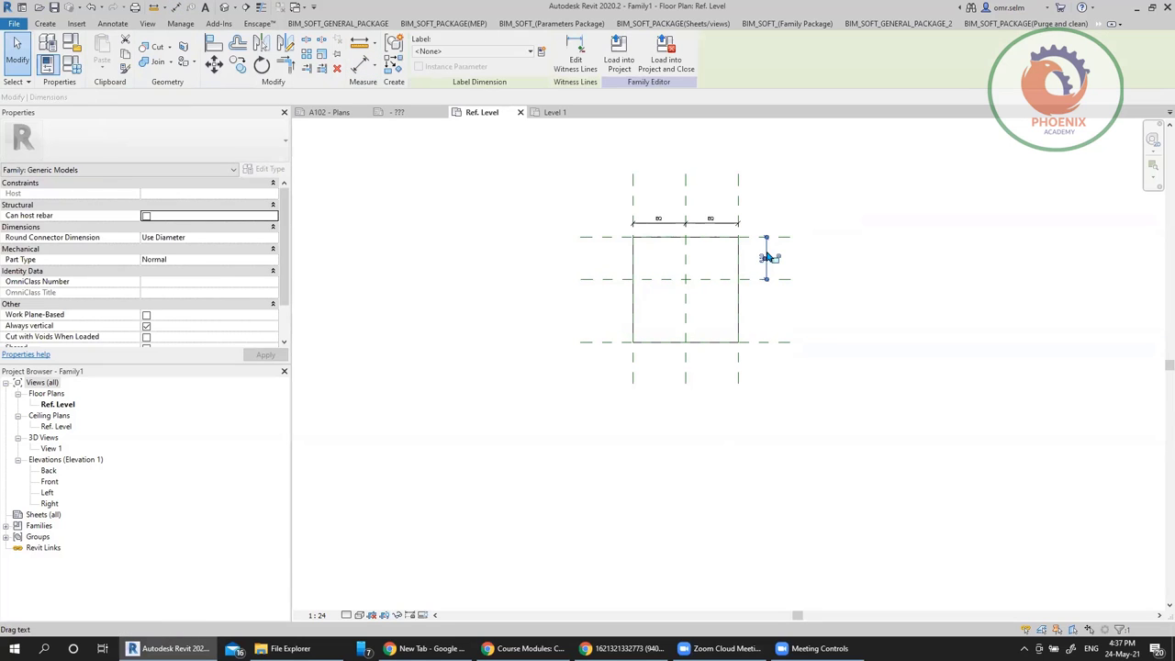
{"action": "left_click", "coordinate": [576, 56]}
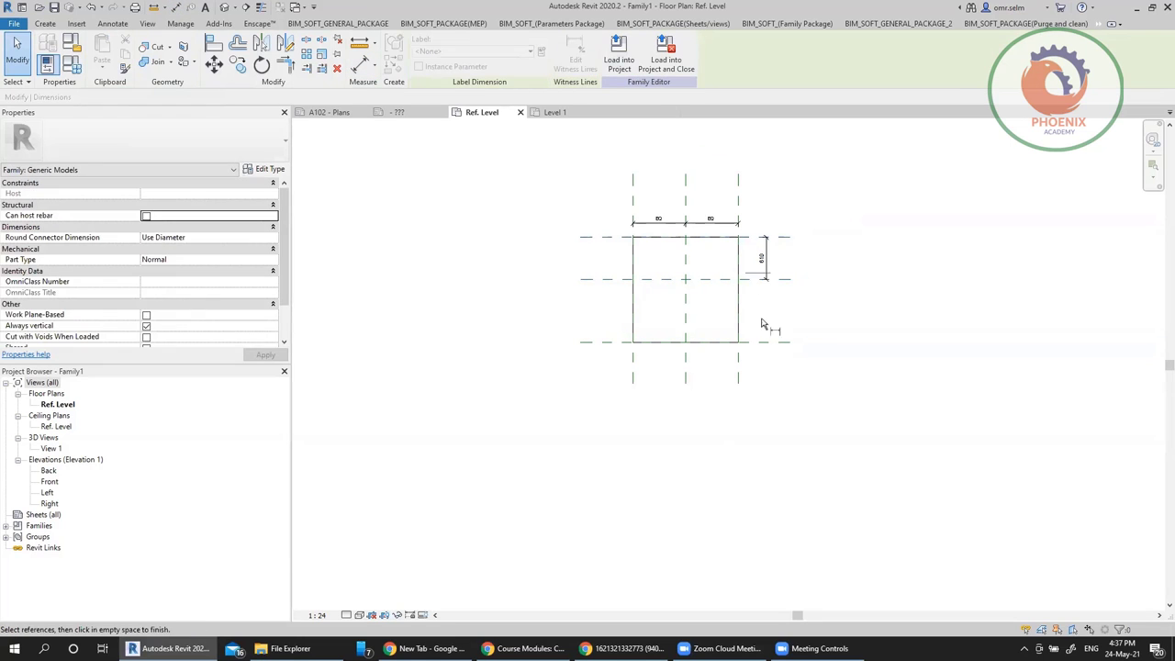
{"action": "left_click", "coordinate": [780, 343]}
{"action": "left_click", "coordinate": [788, 452]}
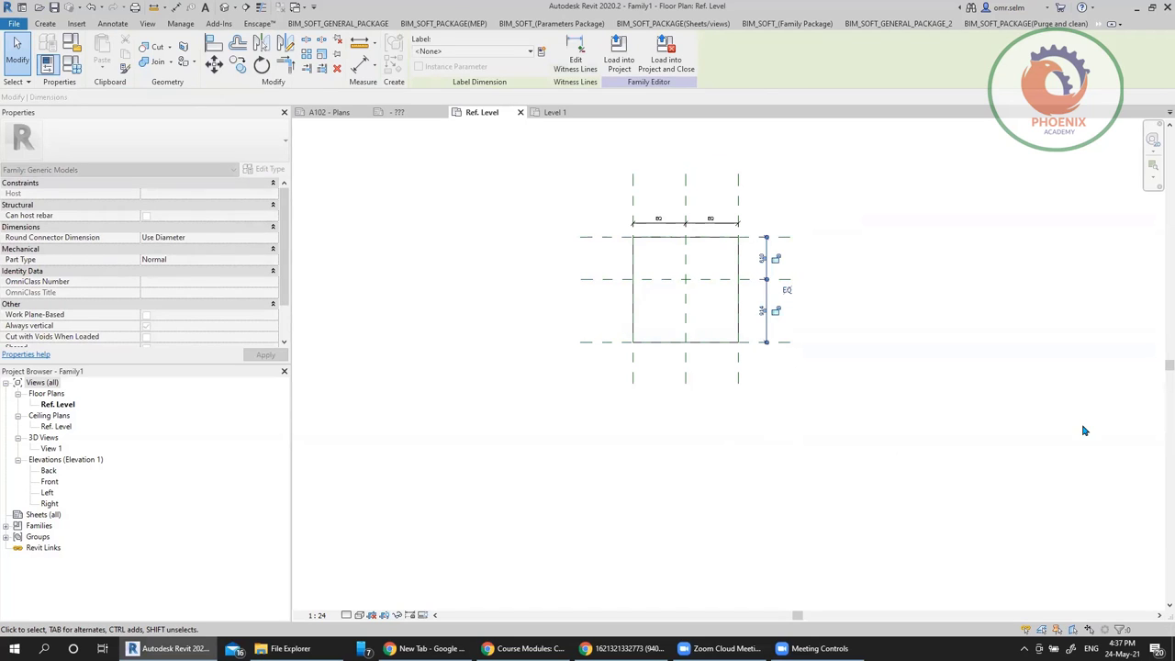
{"action": "left_click", "coordinate": [789, 290]}
Move the vertical planes' dimension chain higher above the rectangle and set its equality display to Value
{"action": "scroll", "coordinate": [714, 271], "scroll_direction": "up", "scroll_amount": 2}
{"action": "scroll", "coordinate": [657, 226], "scroll_direction": "up", "scroll_amount": 2}
{"action": "left_click", "coordinate": [900, 289]}
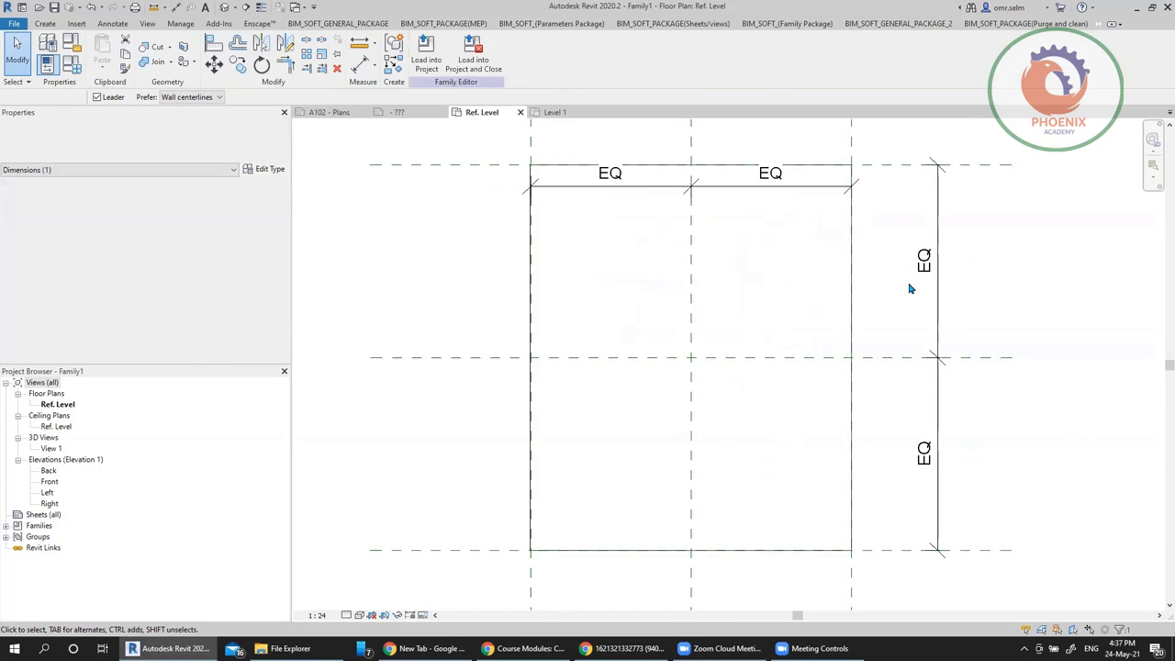
{"action": "middle_click_drag", "start_coordinate": [770, 233], "coordinate": [766, 403]}
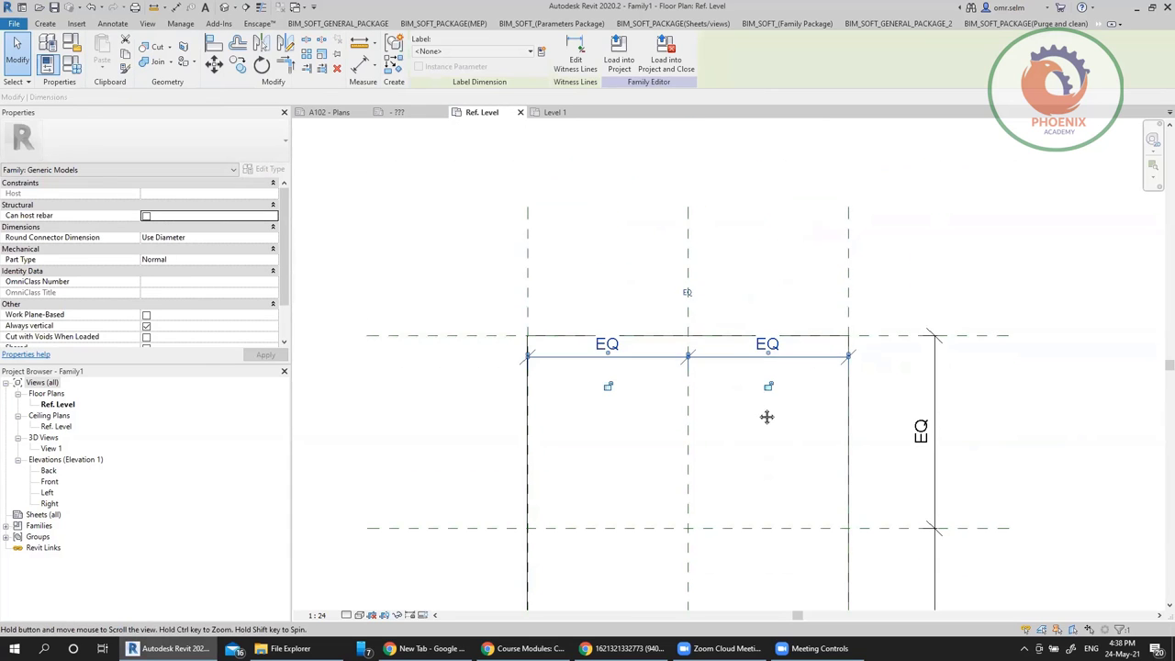
{"action": "left_click", "coordinate": [725, 356]}
{"action": "left_click_drag", "start_coordinate": [725, 356], "coordinate": [725, 236]}
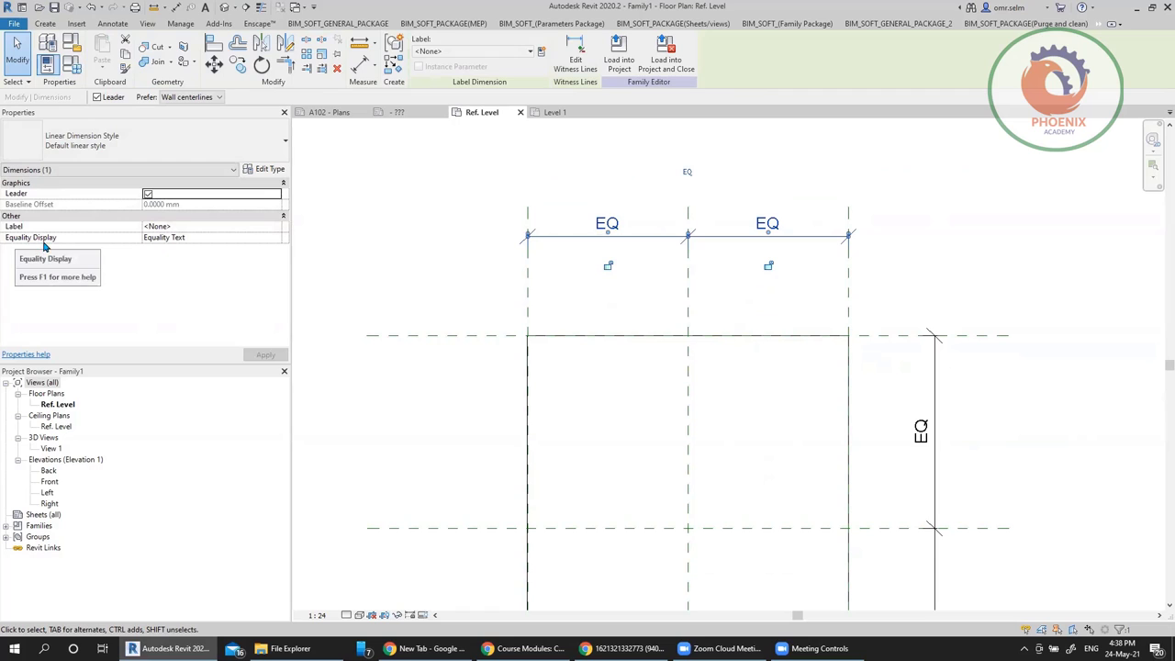
{"action": "left_click", "coordinate": [276, 238]}
{"action": "left_click", "coordinate": [276, 238]}
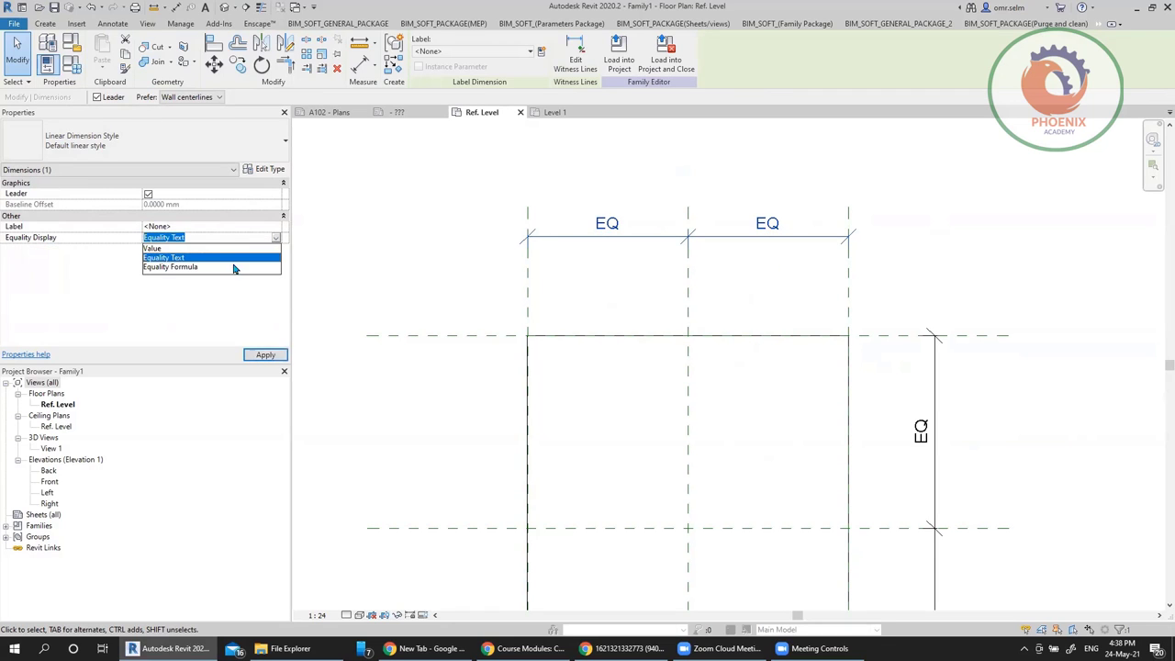
{"action": "left_click", "coordinate": [187, 248]}
Set the equality display of the horizontal planes' dimension chain to Value
{"action": "left_click", "coordinate": [933, 334]}
{"action": "key", "text": "Escape"}
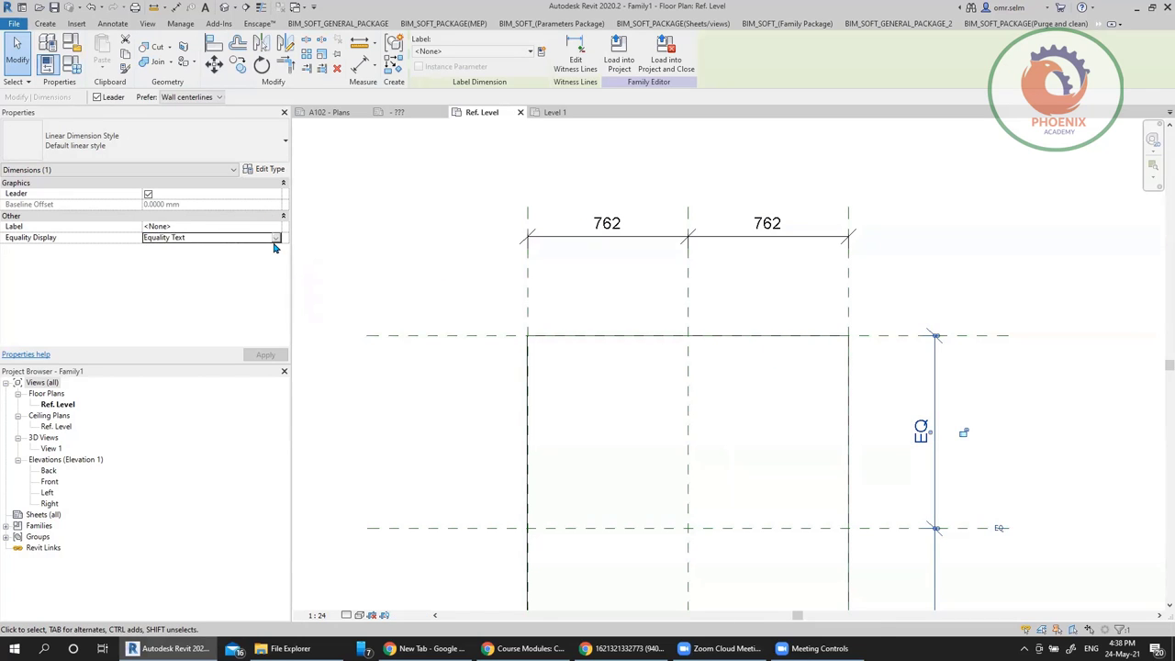
{"action": "left_click", "coordinate": [220, 238]}
{"action": "left_click", "coordinate": [277, 240]}
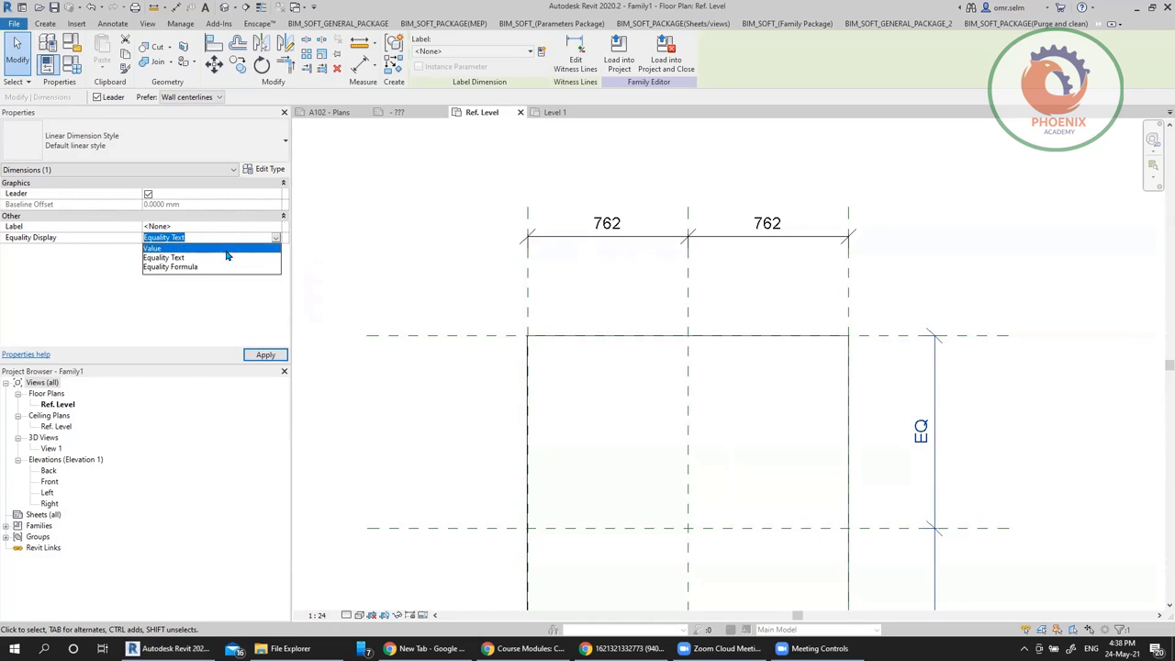
{"action": "left_click", "coordinate": [184, 249]}
{"action": "scroll", "coordinate": [973, 450], "scroll_direction": "down", "scroll_amount": 3}
{"action": "key", "text": "Escape"}
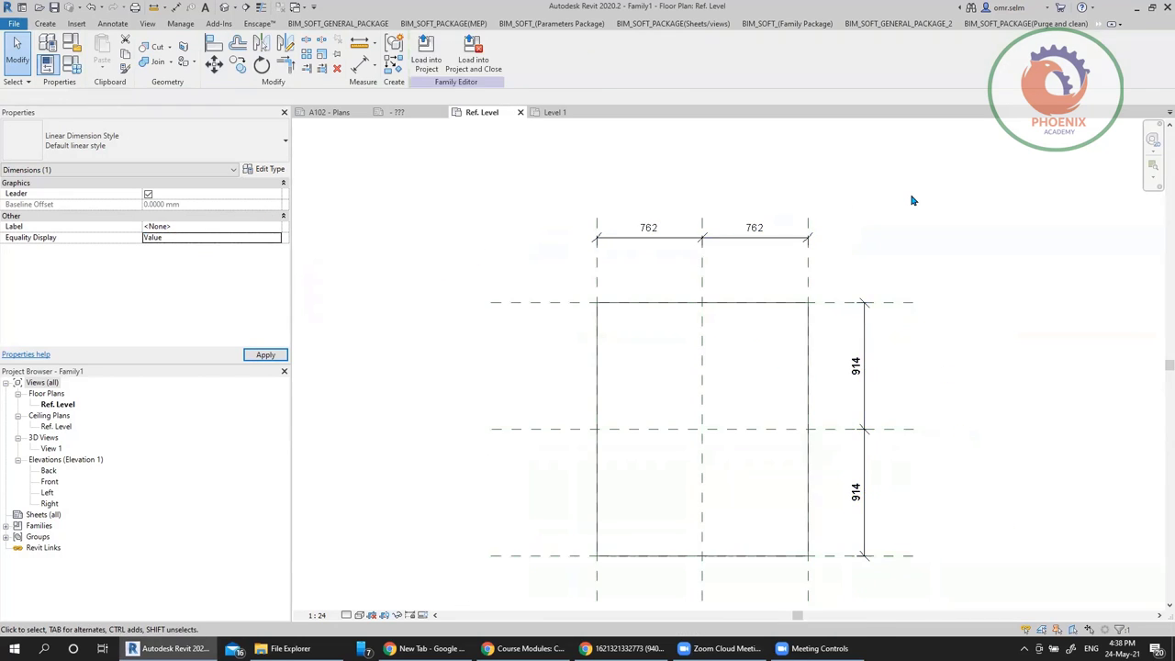
Add an overall aligned dimension between the two outer vertical reference planes, above the existing chain
{"action": "key", "text": "d"}
{"action": "key", "text": "i"}
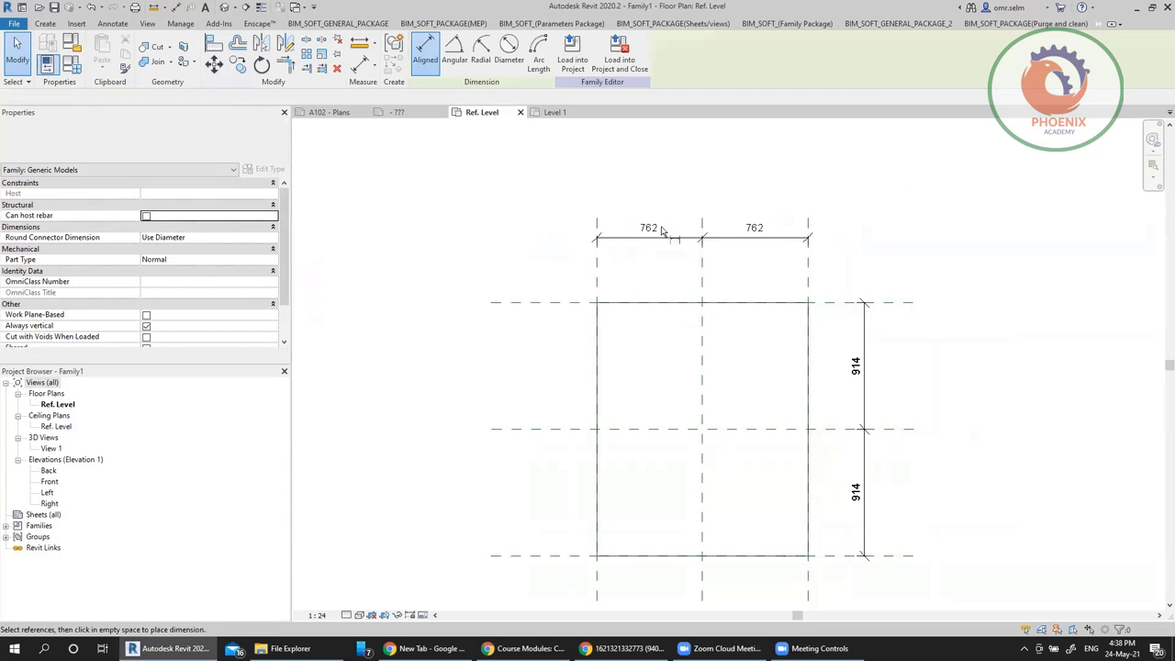
{"action": "left_click", "coordinate": [598, 268]}
{"action": "left_click", "coordinate": [810, 274]}
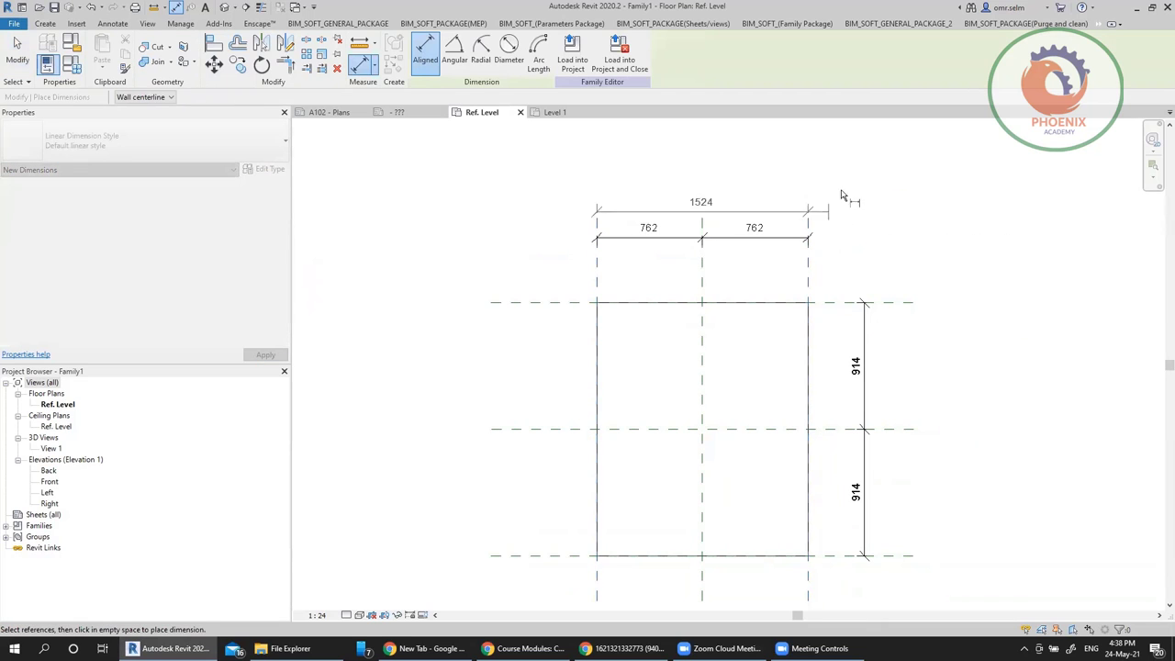
{"action": "left_click", "coordinate": [860, 180]}
Add an overall aligned dimension between the two outer horizontal reference planes, to the right of the existing chain
{"action": "left_click", "coordinate": [897, 303]}
{"action": "scroll", "coordinate": [903, 372], "scroll_direction": "down", "scroll_amount": 2}
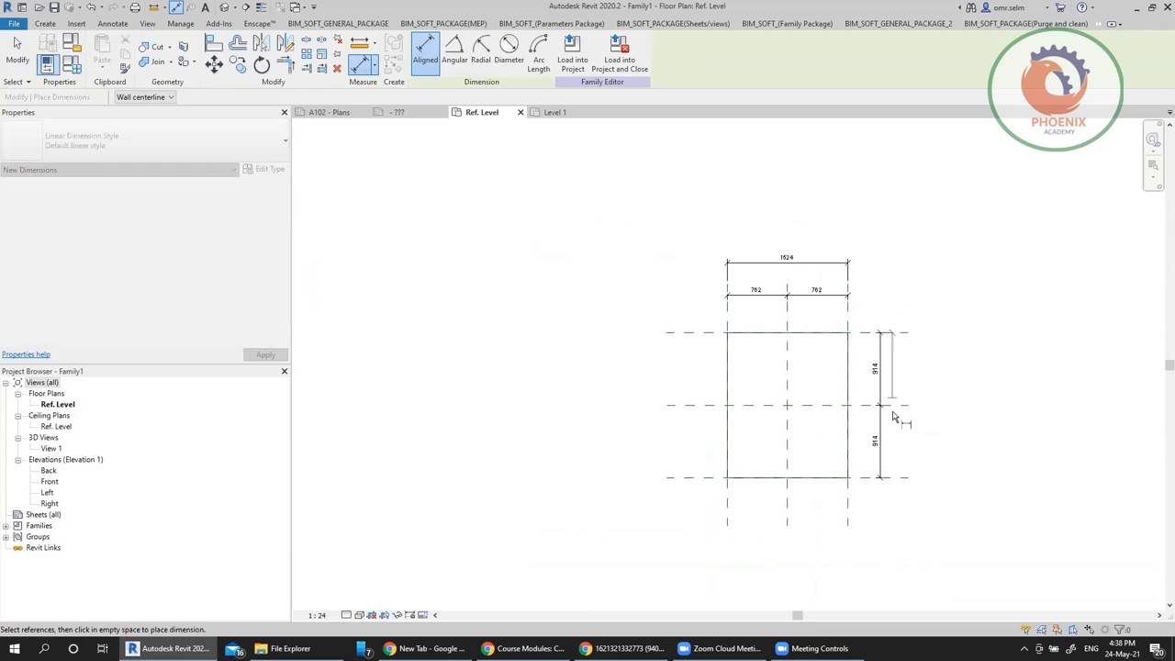
{"action": "left_click", "coordinate": [930, 465]}
{"action": "scroll", "coordinate": [959, 451], "scroll_direction": "up", "scroll_amount": 2}
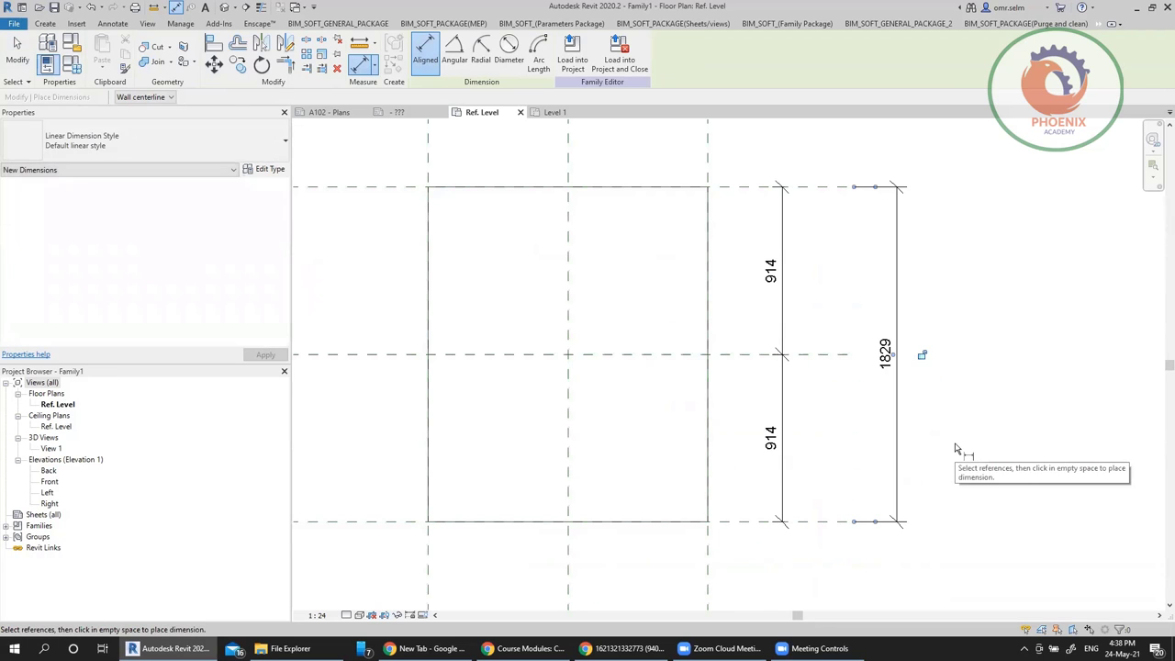
{"action": "key", "text": "Escape"}
{"action": "key", "text": "Escape"}
Label the overall dimension between the outer vertical reference planes with a new type family parameter named x
{"action": "scroll", "coordinate": [918, 401], "scroll_direction": "down", "scroll_amount": 2}
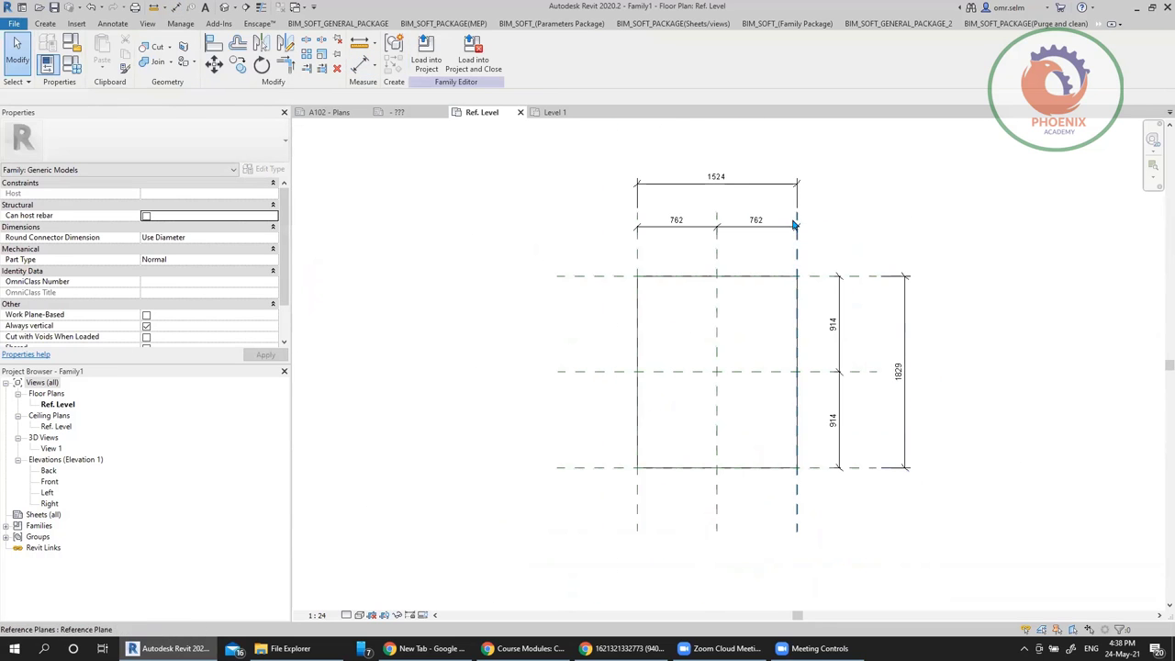
{"action": "middle_click_drag", "start_coordinate": [827, 242], "coordinate": [824, 277]}
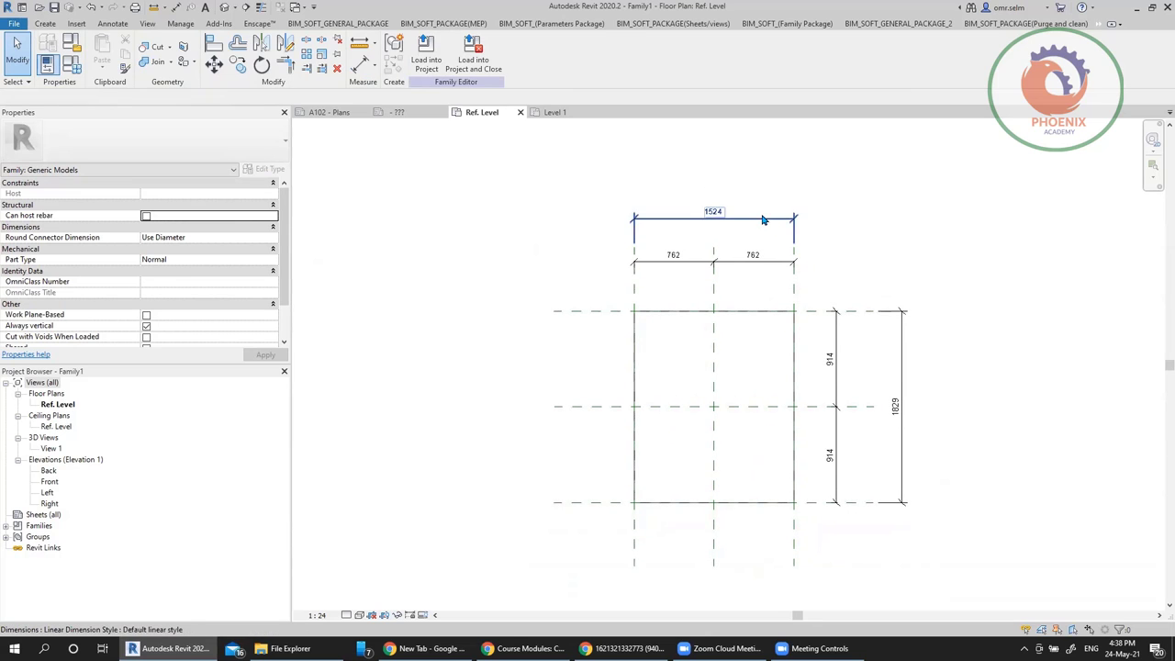
{"action": "left_click", "coordinate": [771, 217]}
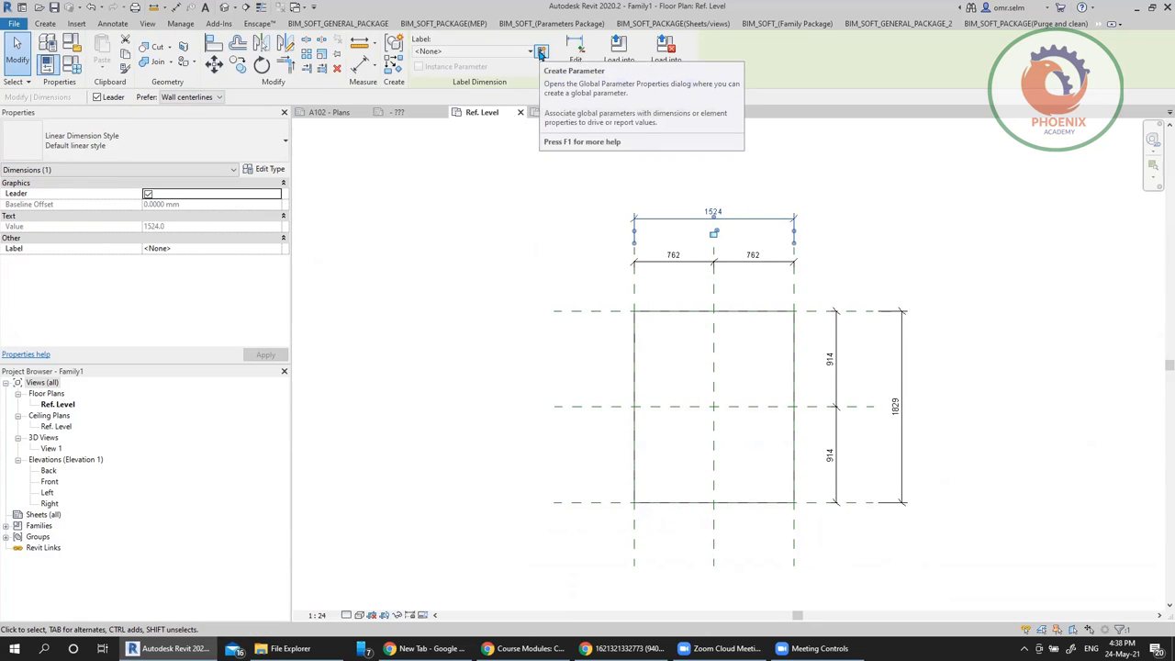
{"action": "left_click", "coordinate": [540, 52]}
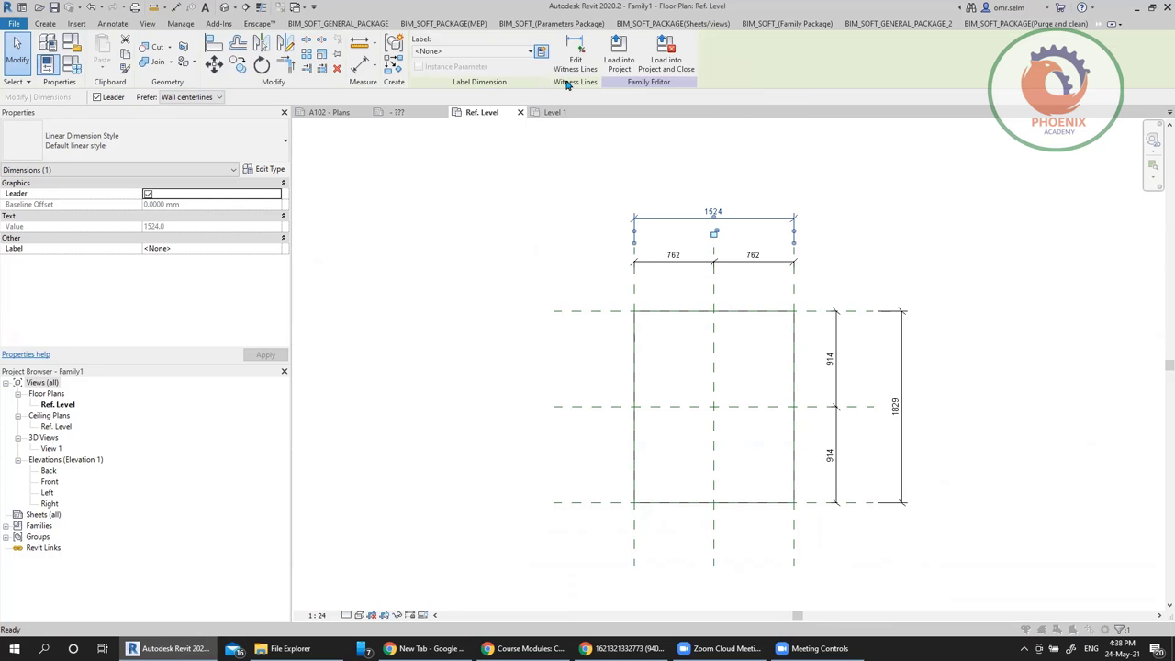
{"action": "type", "text": "x"}
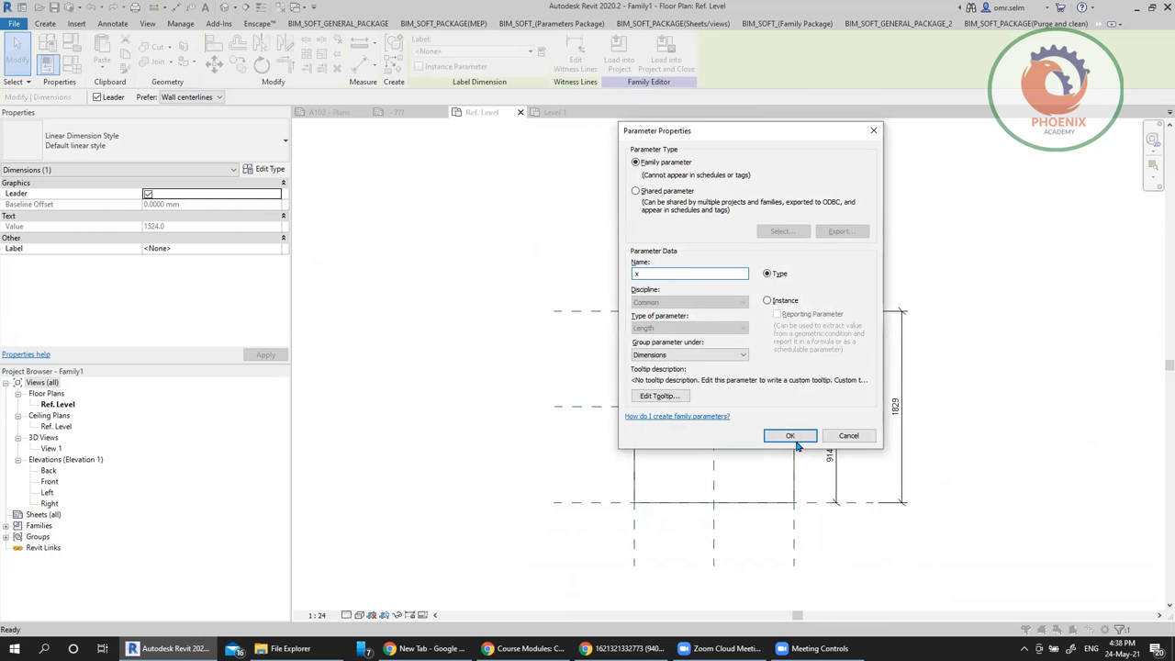
{"action": "left_click", "coordinate": [790, 435]}
Label the overall dimension between the outer horizontal reference planes with a new type family parameter named y
{"action": "left_click", "coordinate": [909, 405]}
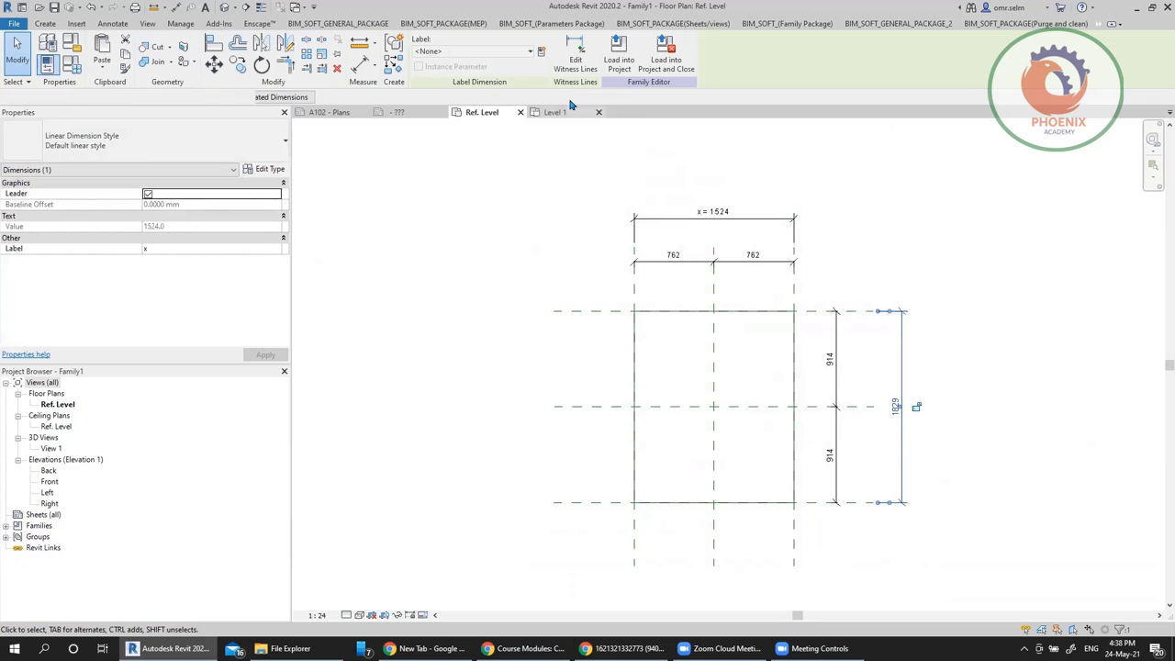
{"action": "left_click", "coordinate": [541, 52]}
{"action": "type", "text": "y"}
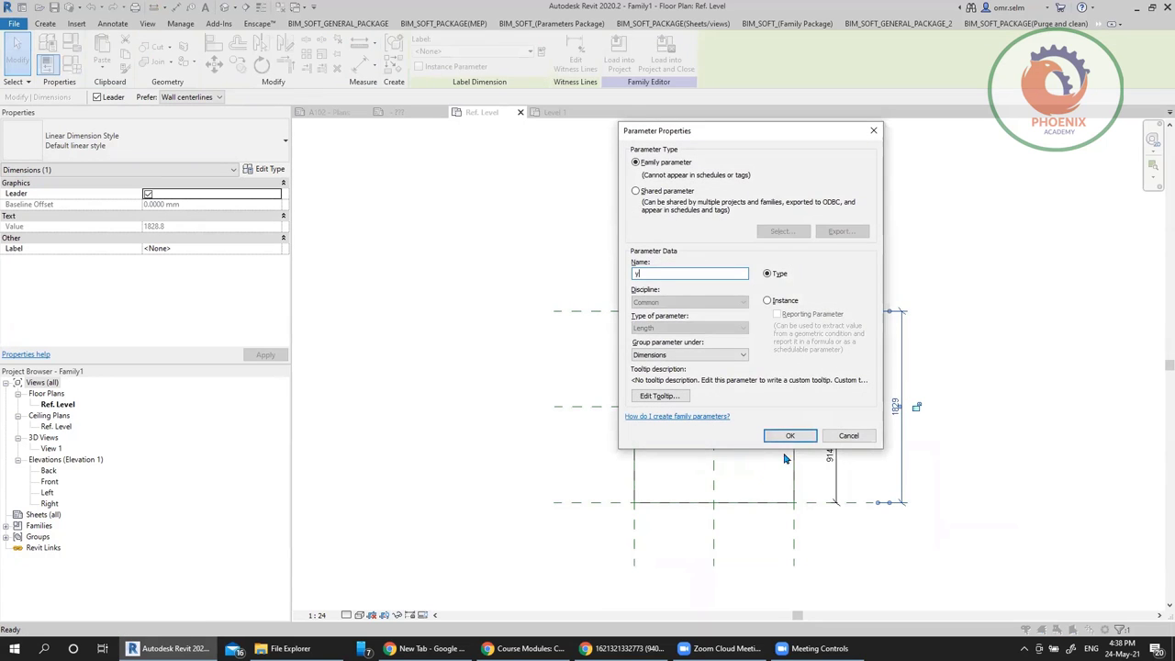
{"action": "left_click", "coordinate": [793, 436]}
{"action": "left_click", "coordinate": [929, 373]}
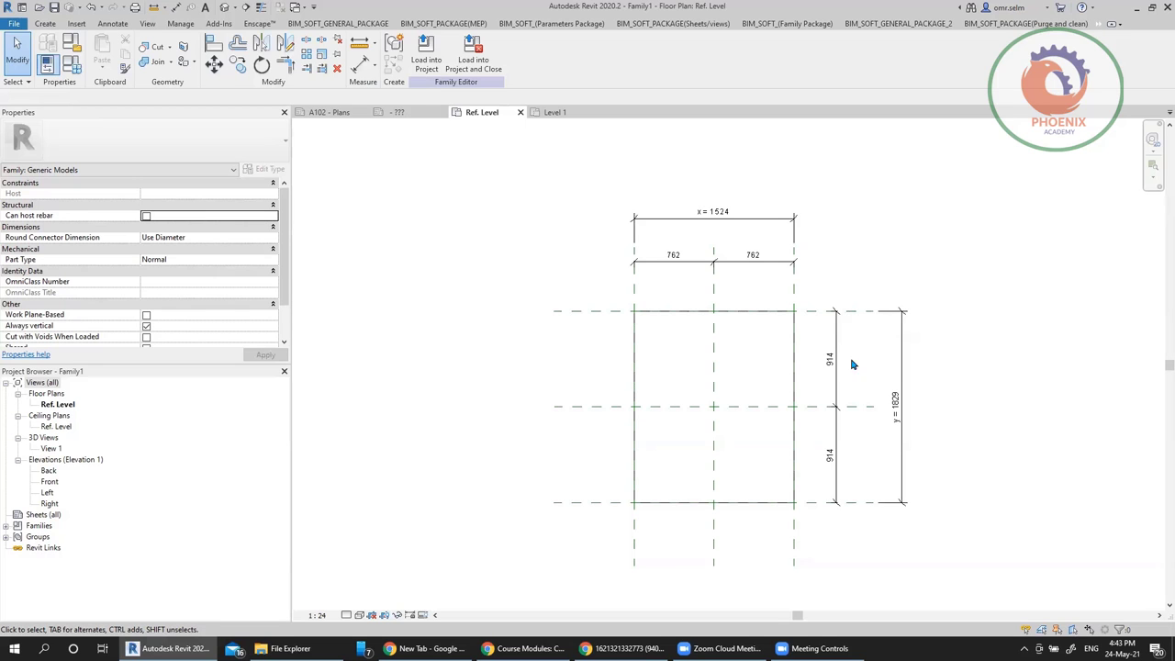
Switch to the RAC_basic_sample_project sheet A102 - Plans, examine its Level 2 plan, and open the Level 1 floor plan
{"action": "left_click", "coordinate": [313, 115]}
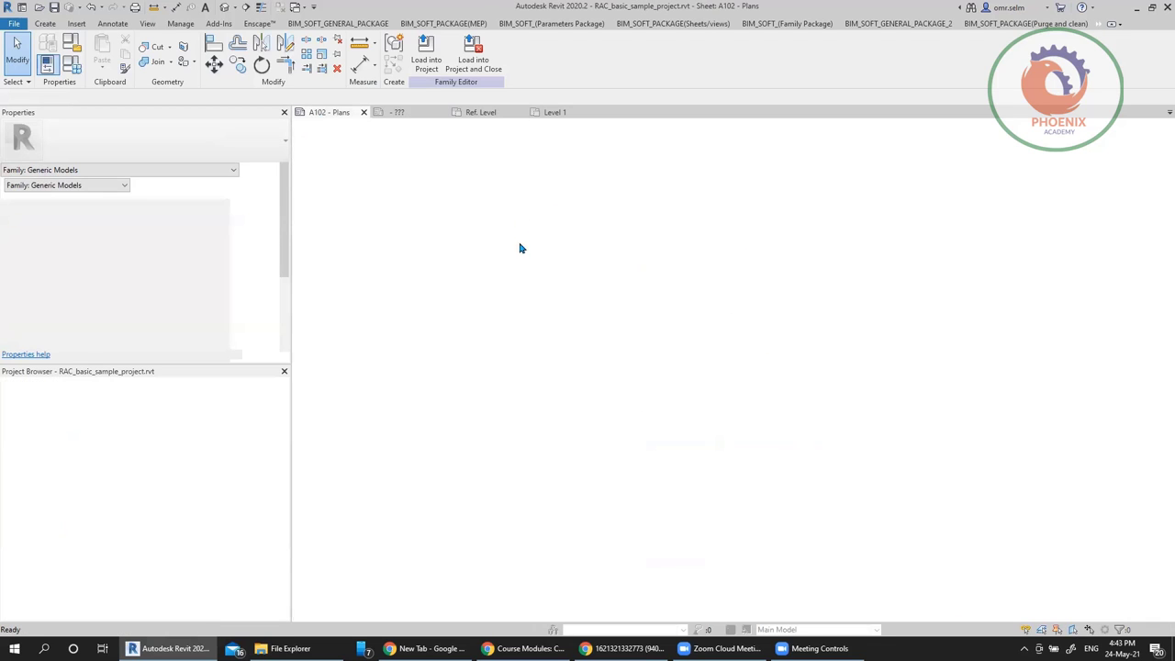
{"action": "left_click", "coordinate": [668, 372]}
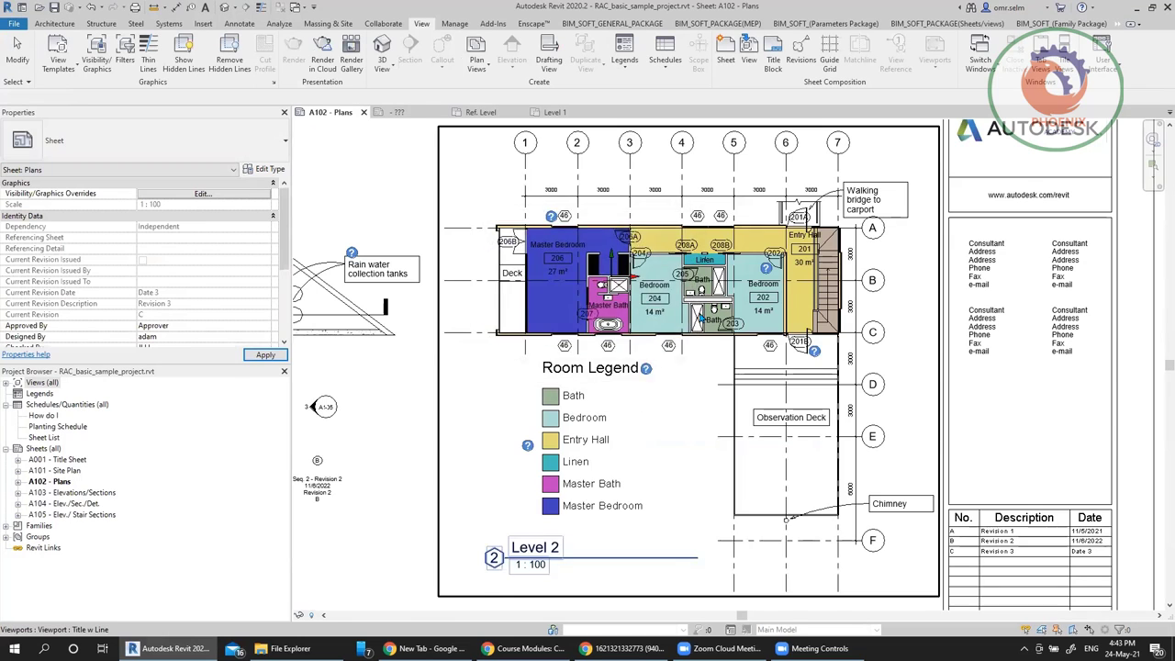
{"action": "scroll", "coordinate": [702, 318], "scroll_direction": "up", "scroll_amount": 10}
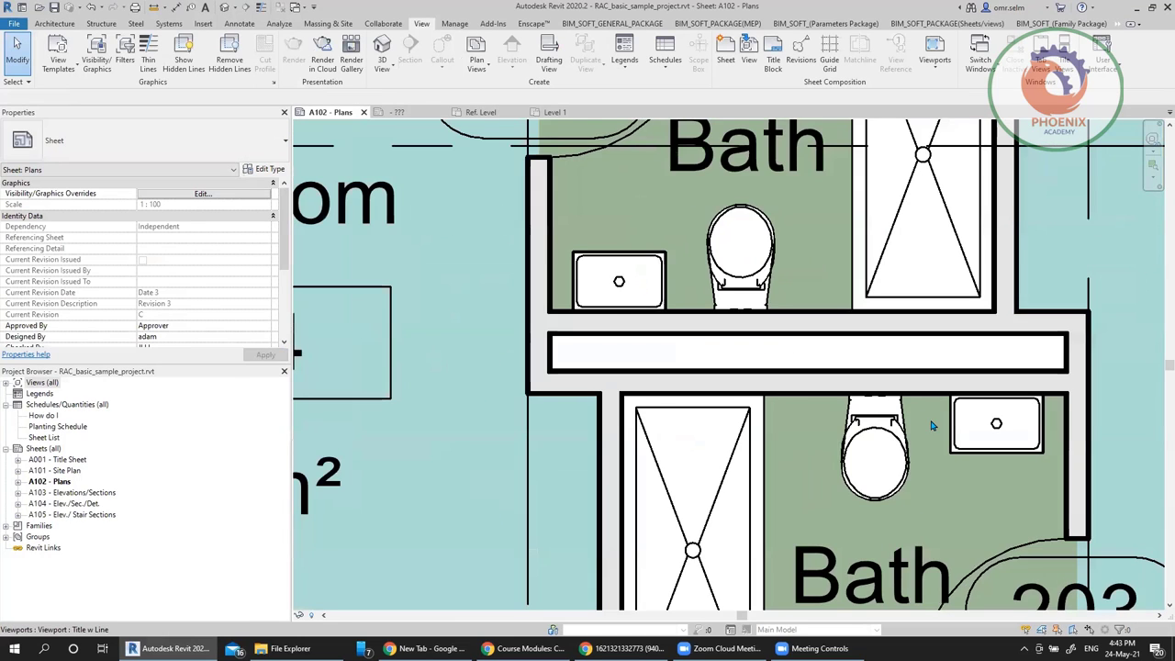
{"action": "scroll", "coordinate": [709, 391], "scroll_direction": "down", "scroll_amount": 8}
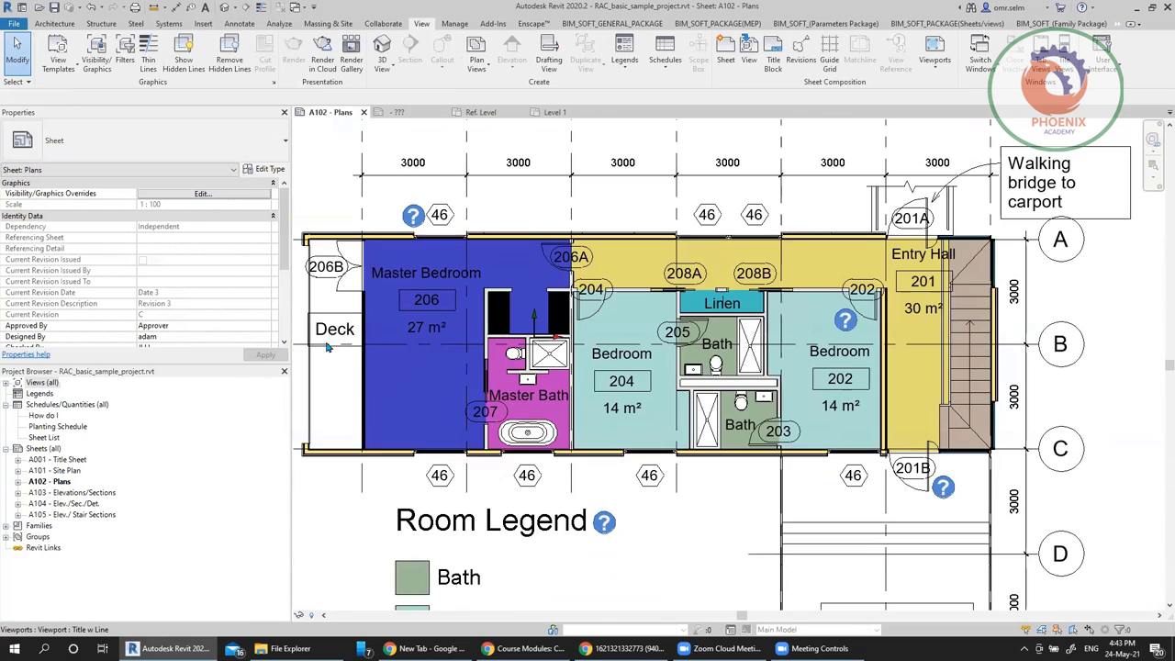
{"action": "double_click", "coordinate": [43, 383]}
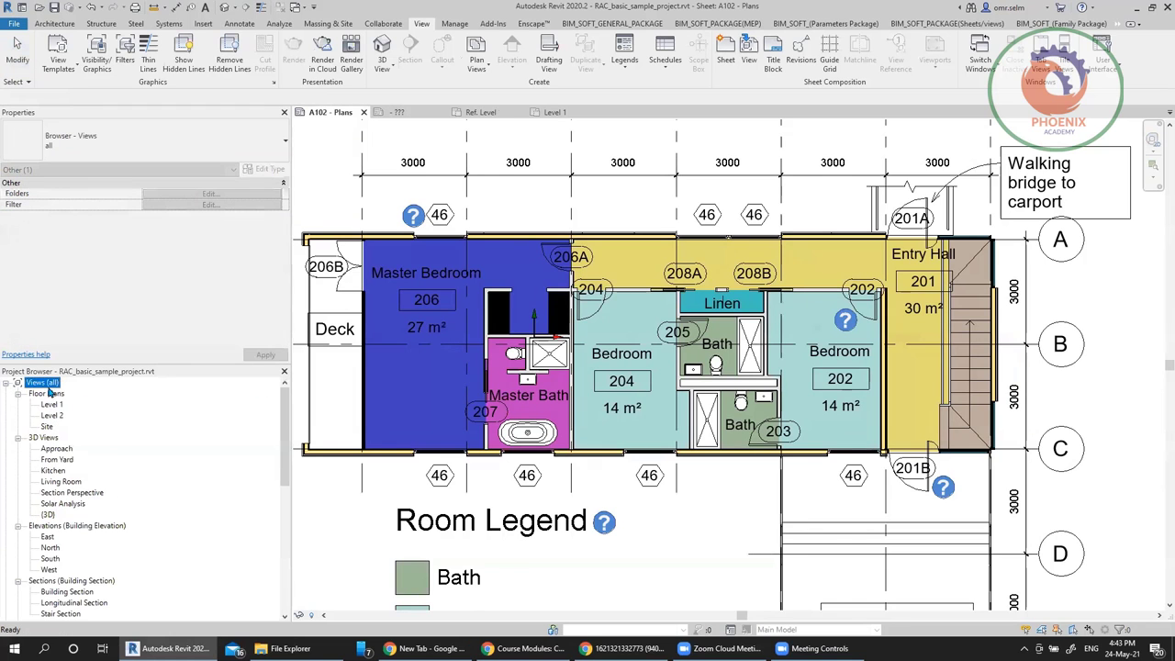
{"action": "double_click", "coordinate": [51, 404]}
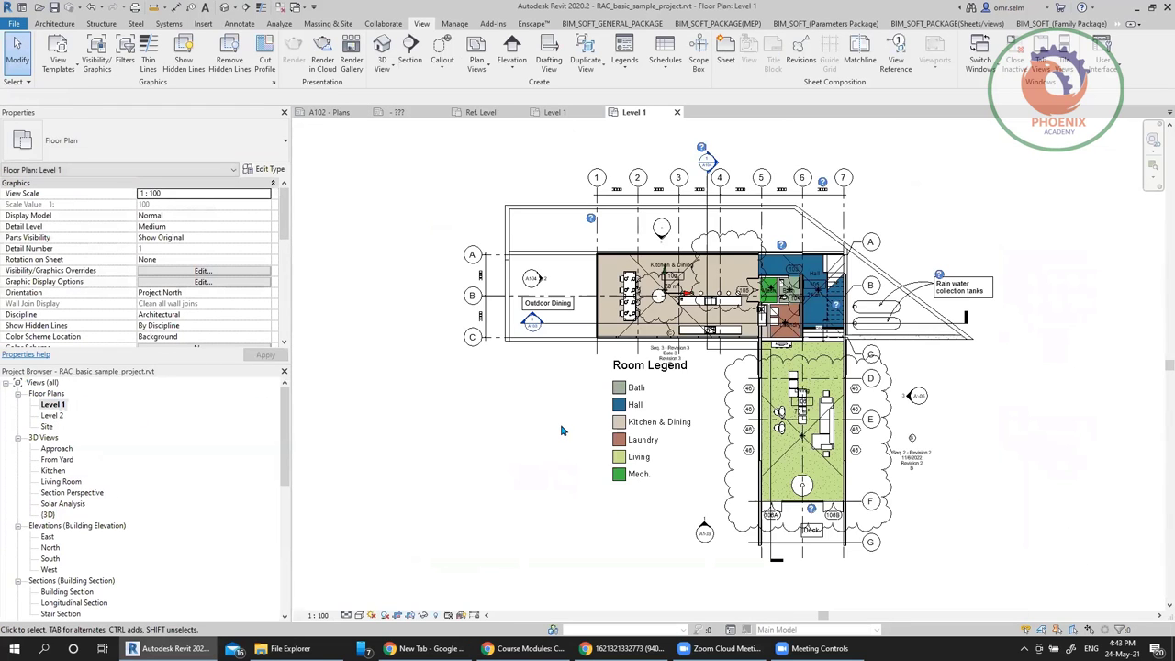
Open the family of a dining chair beside the Kitchen & Dining table for editing
{"action": "scroll", "coordinate": [660, 292], "scroll_direction": "up", "scroll_amount": 8}
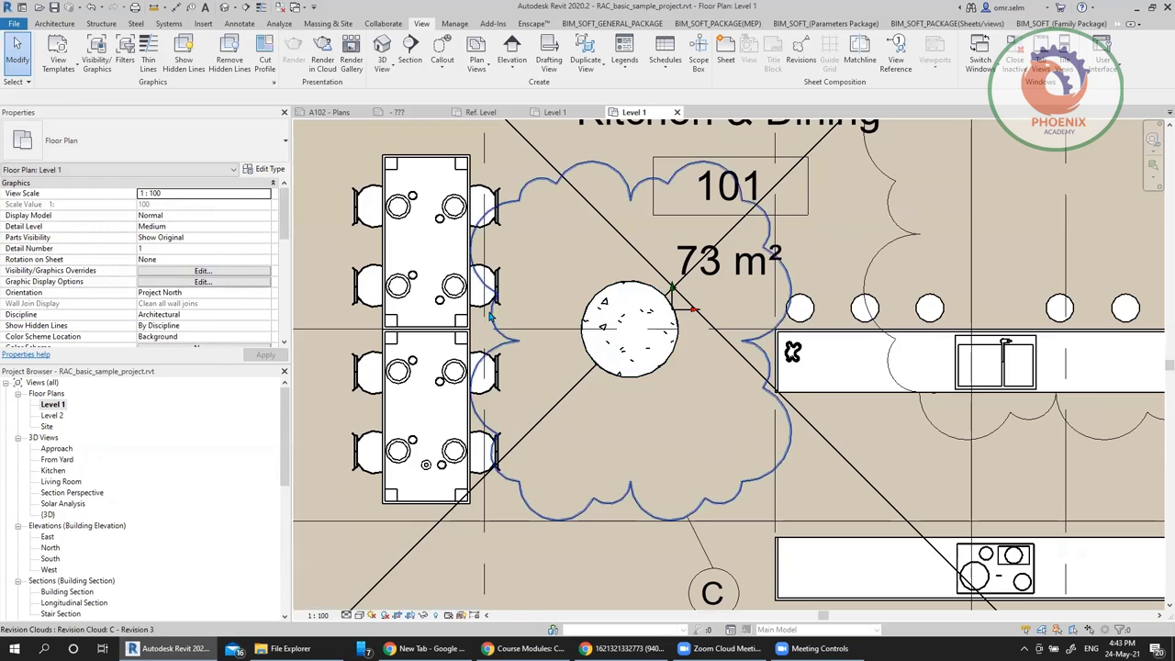
{"action": "scroll", "coordinate": [492, 315], "scroll_direction": "up", "scroll_amount": 3}
{"action": "left_click", "coordinate": [494, 316]}
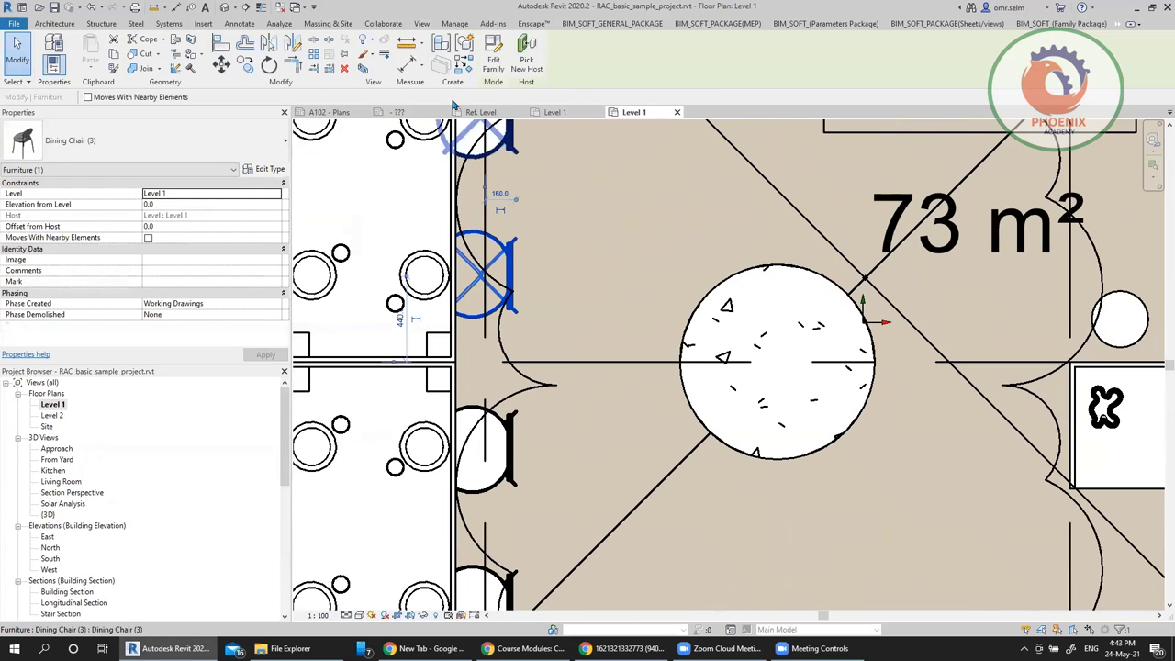
{"action": "left_click", "coordinate": [494, 62]}
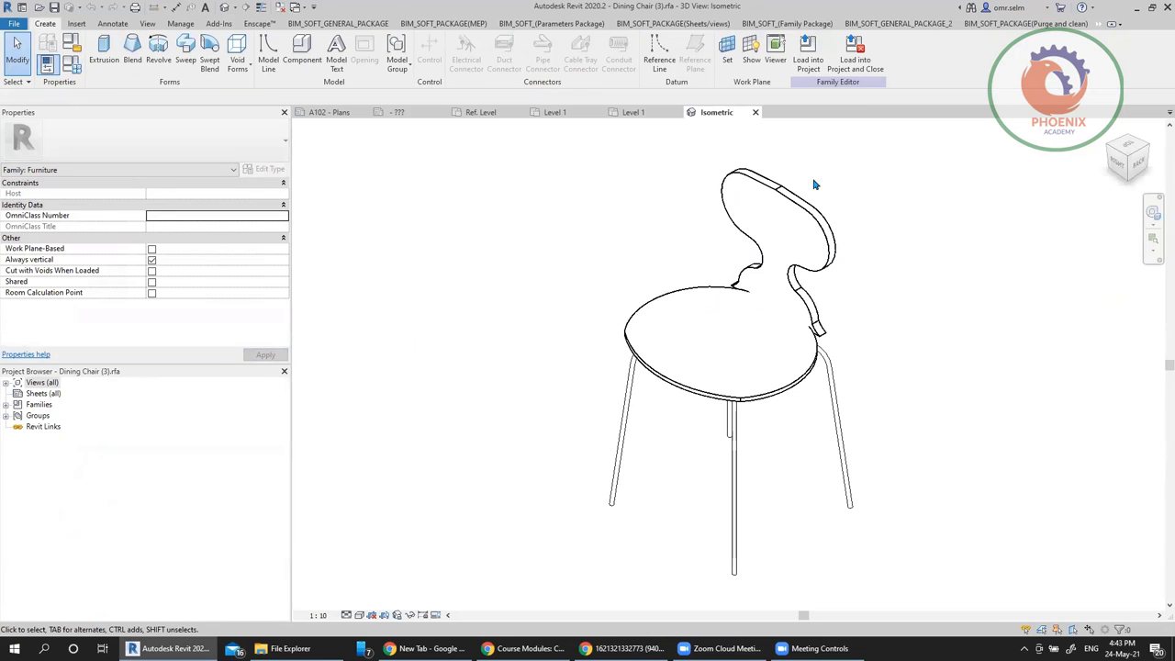
Inspect the dining chair's seat extrusion and front leg sweep in the isometric view
{"action": "left_click", "coordinate": [769, 305]}
{"action": "left_click", "coordinate": [747, 373]}
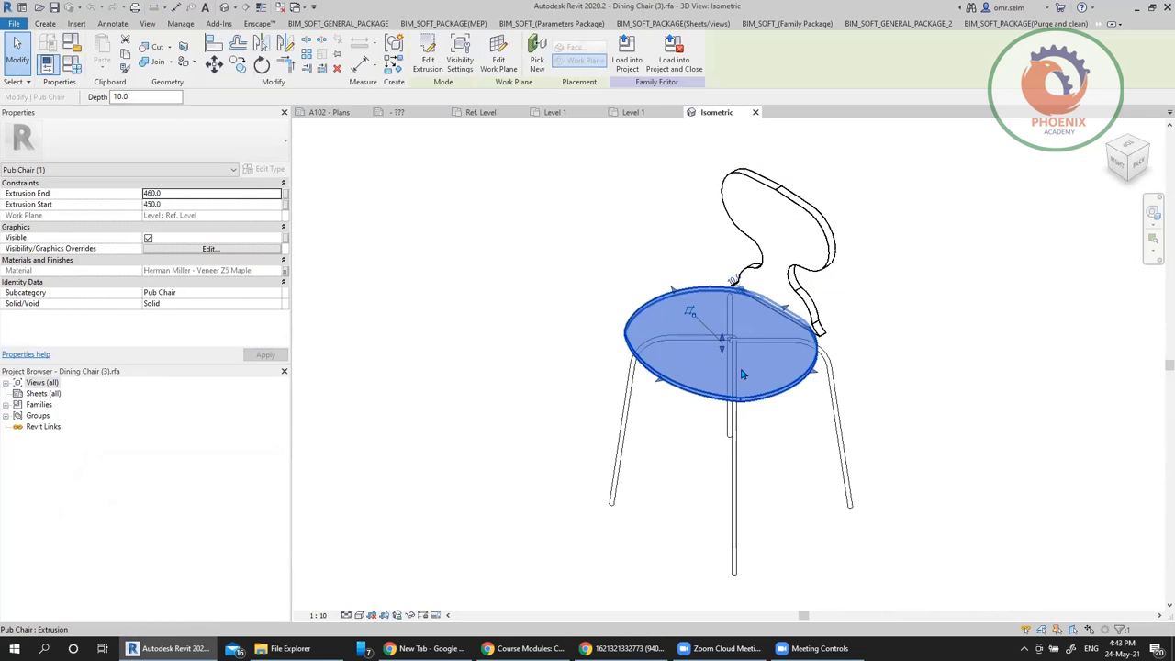
{"action": "left_click", "coordinate": [736, 457]}
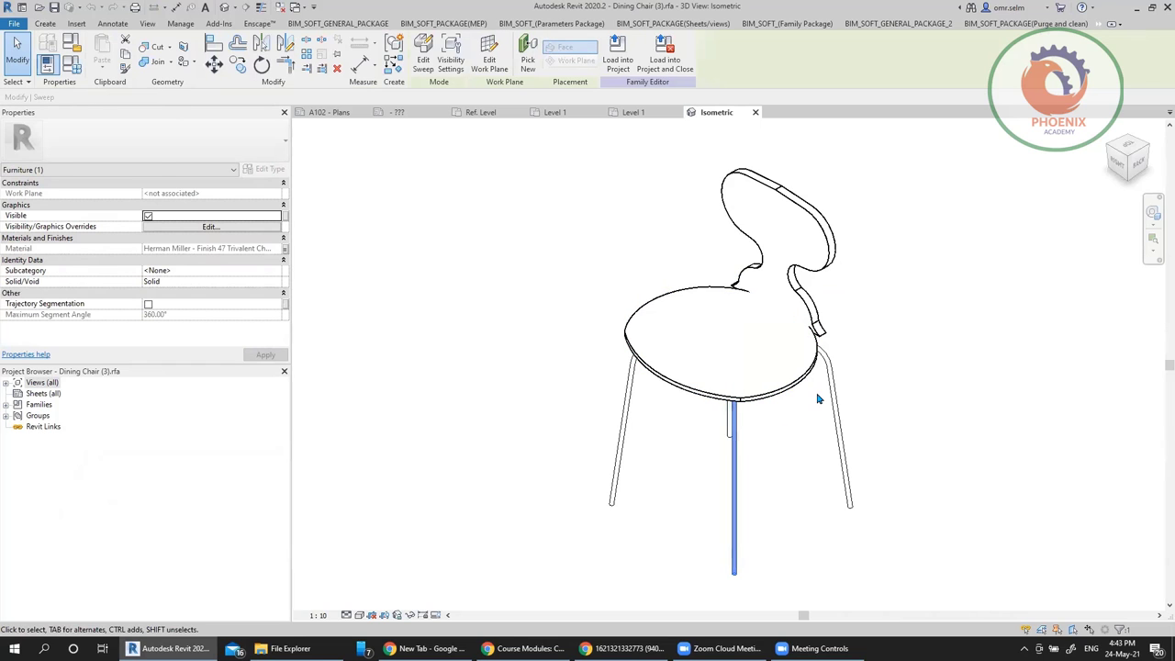
{"action": "middle_click_drag", "start_coordinate": [849, 380], "coordinate": [746, 333], "text": "shift"}
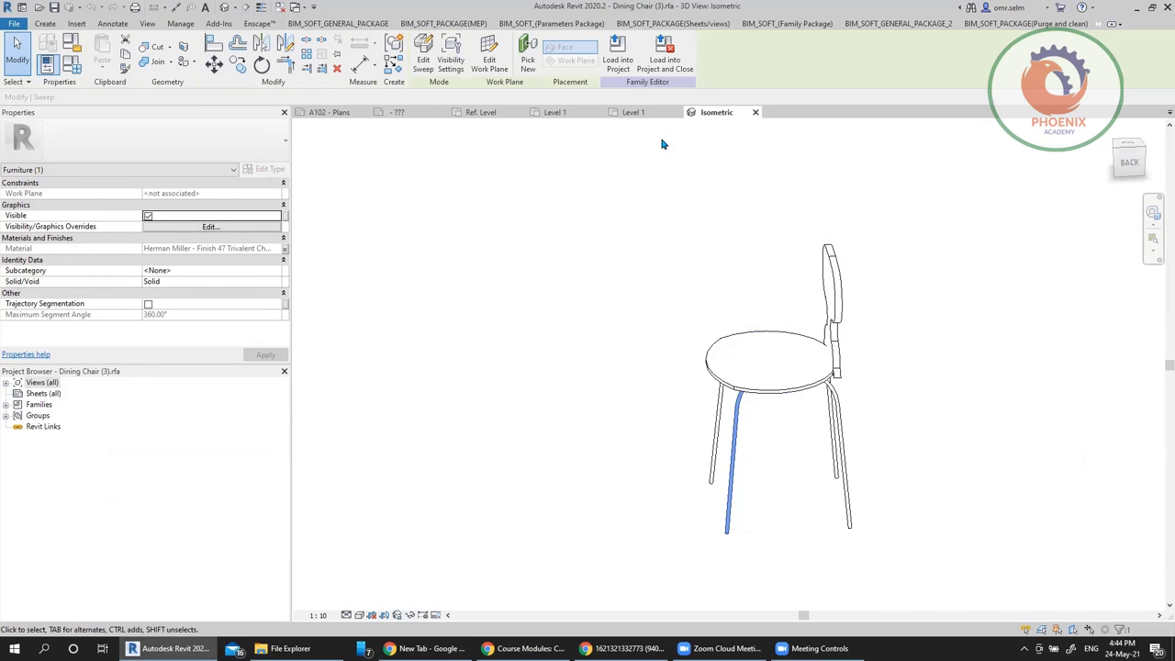
Return to the Ref. Level view of Family1 and change the family category to Structural Columns
{"action": "left_click", "coordinate": [632, 114]}
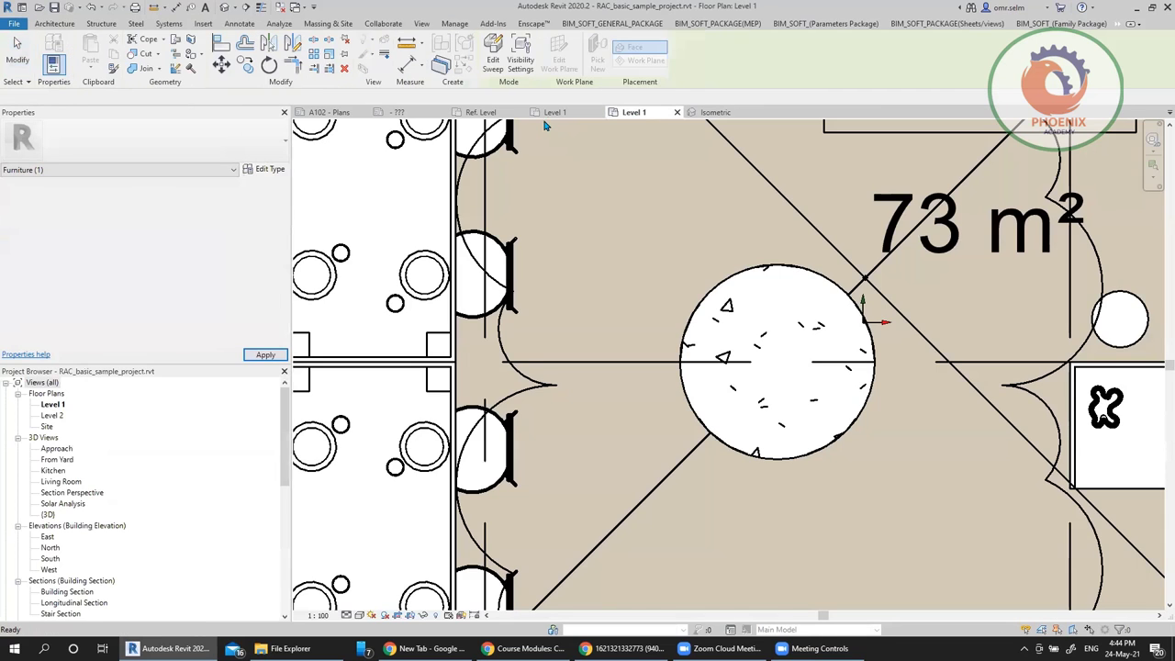
{"action": "left_click", "coordinate": [550, 115]}
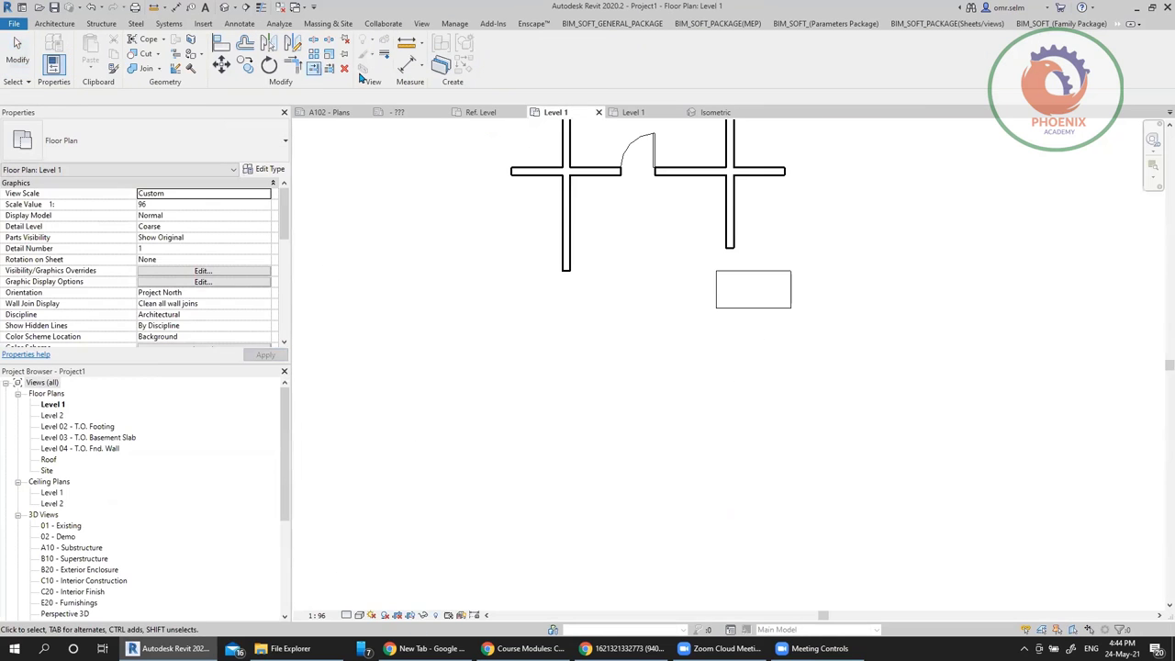
{"action": "left_click", "coordinate": [481, 112]}
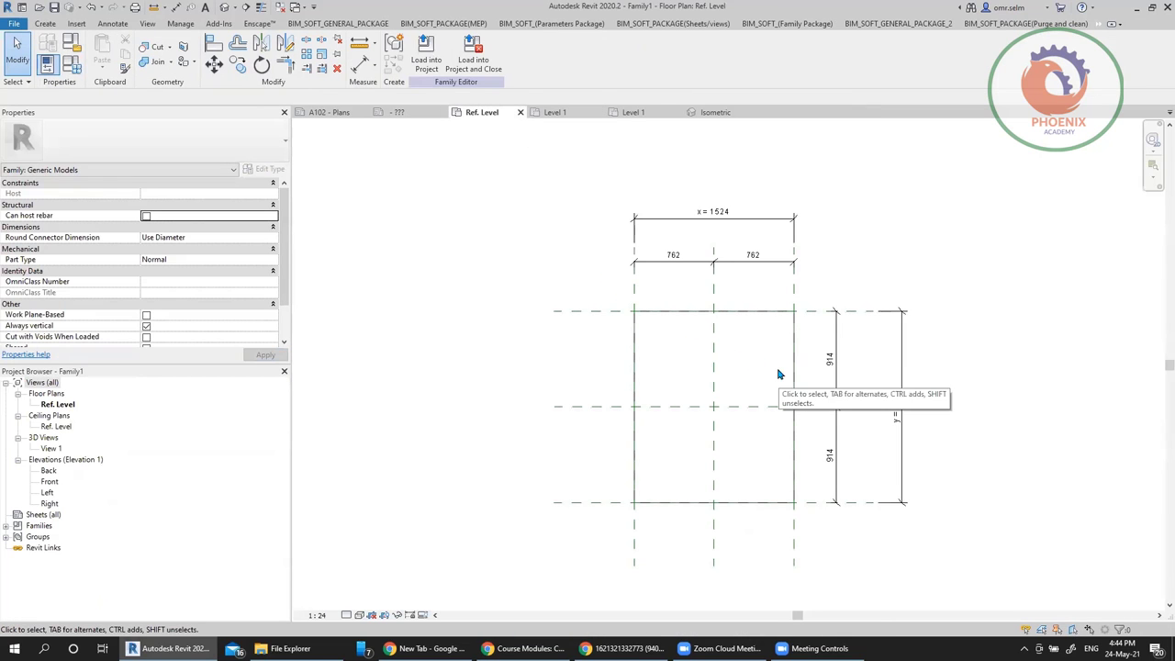
{"action": "left_click", "coordinate": [73, 44]}
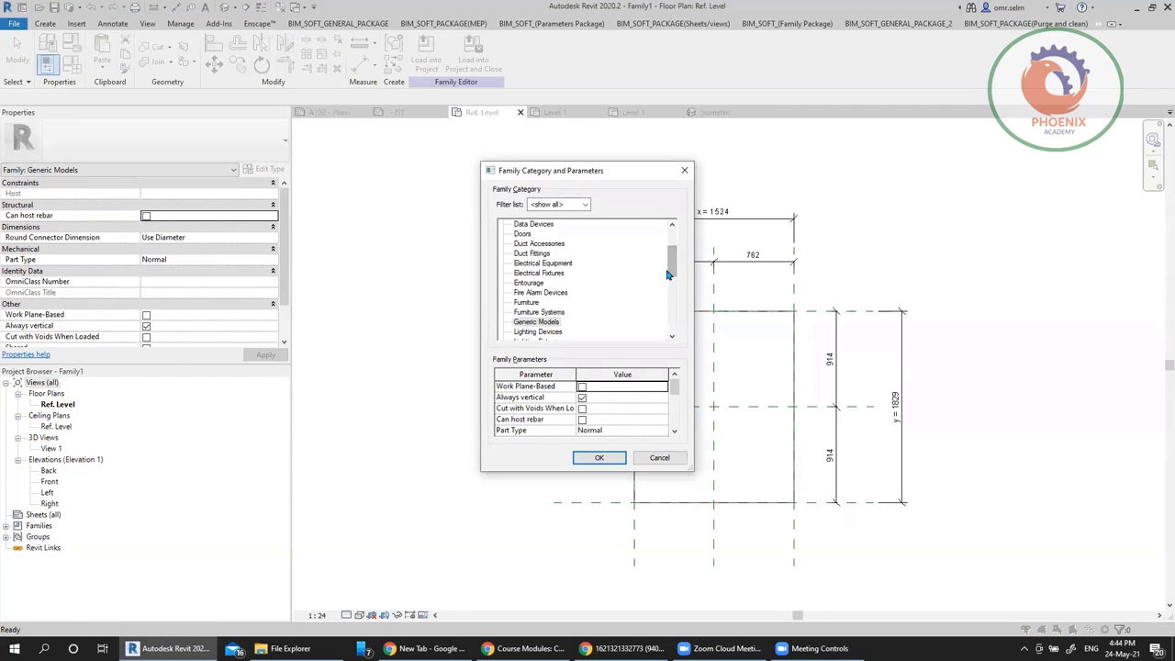
{"action": "left_click_drag", "start_coordinate": [675, 272], "coordinate": [675, 323]}
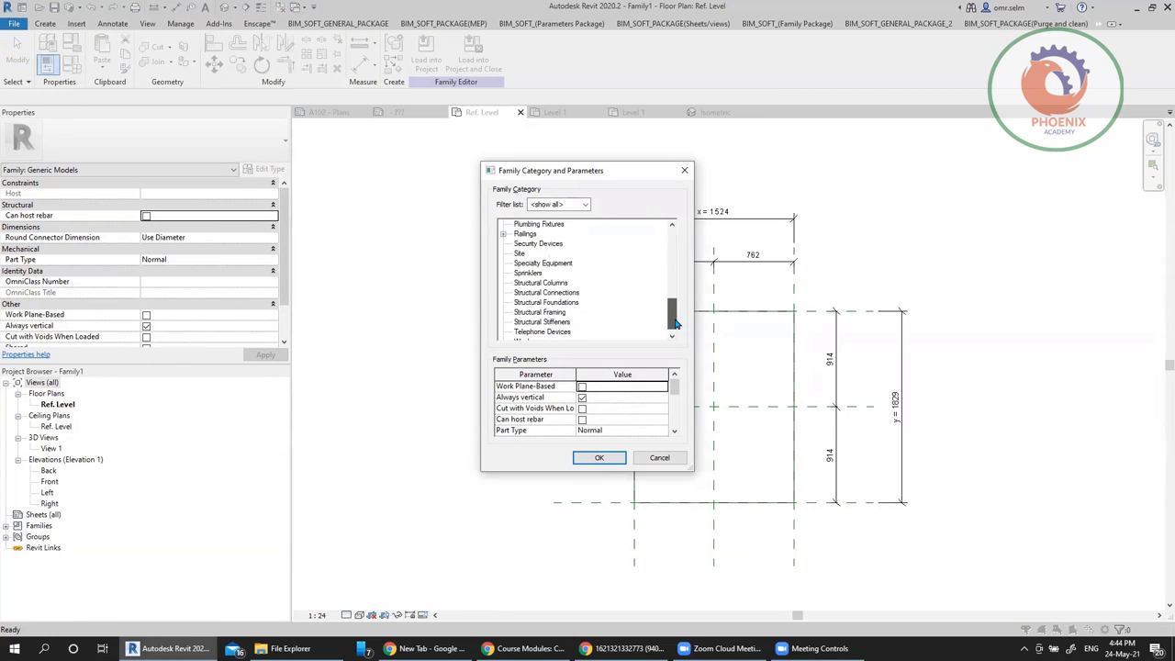
{"action": "left_click", "coordinate": [560, 284]}
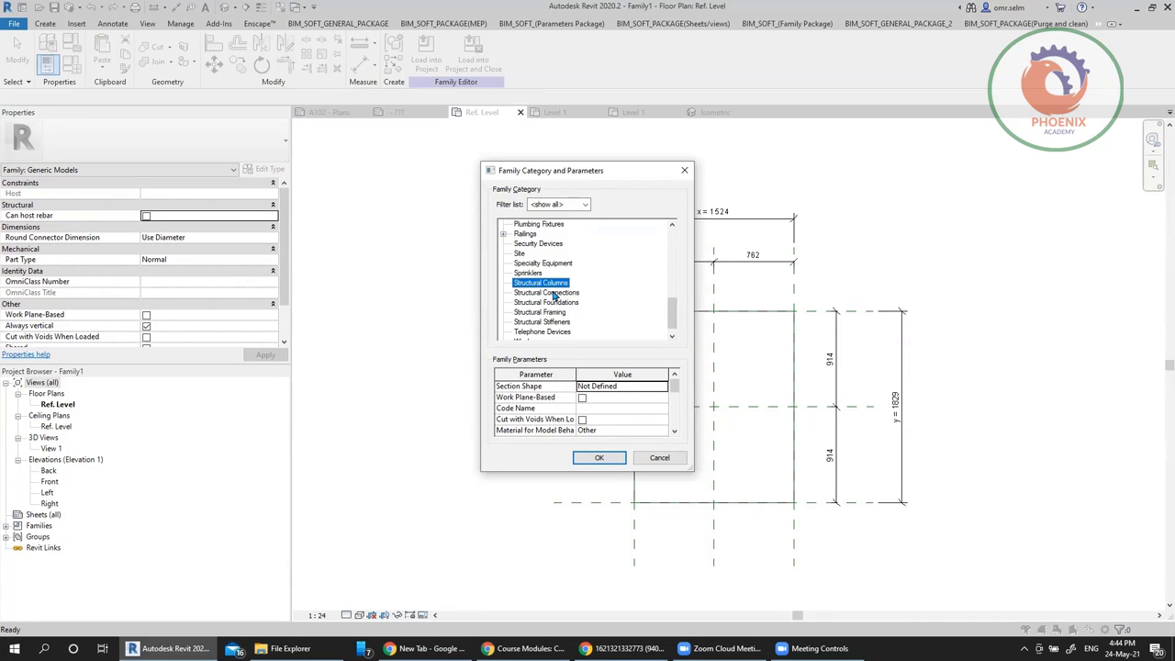
{"action": "left_click_drag", "start_coordinate": [676, 393], "coordinate": [676, 421]}
{"action": "left_click", "coordinate": [615, 463]}
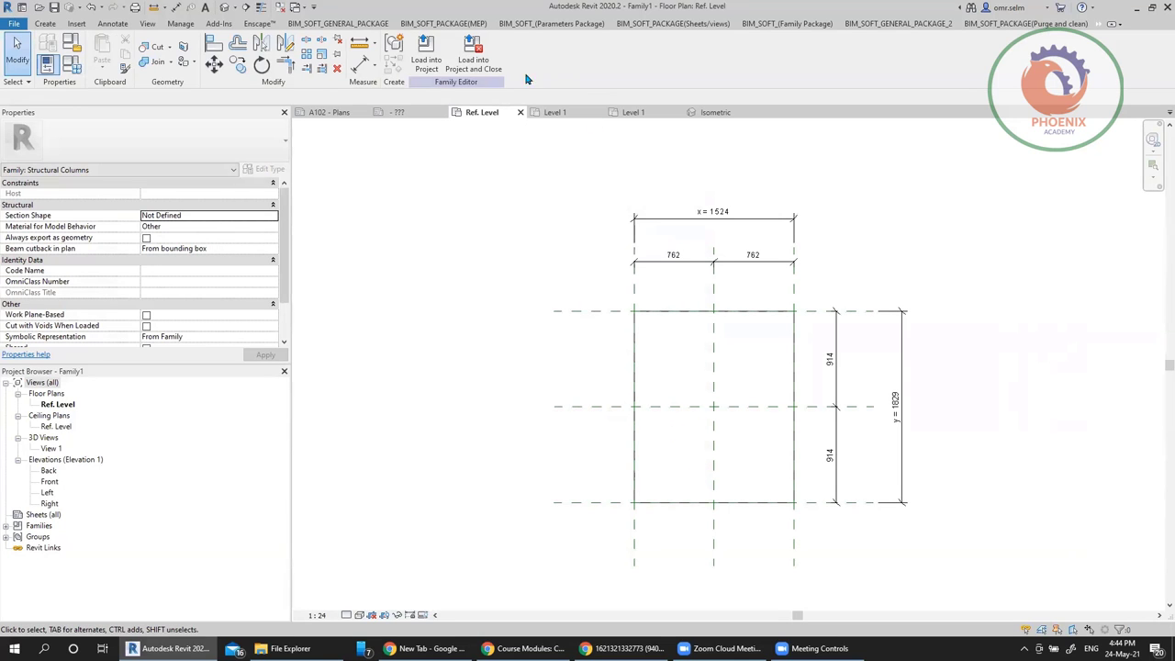
Load Family1 into Project1, overwriting the existing version and its parameter values
{"action": "left_click", "coordinate": [473, 57]}
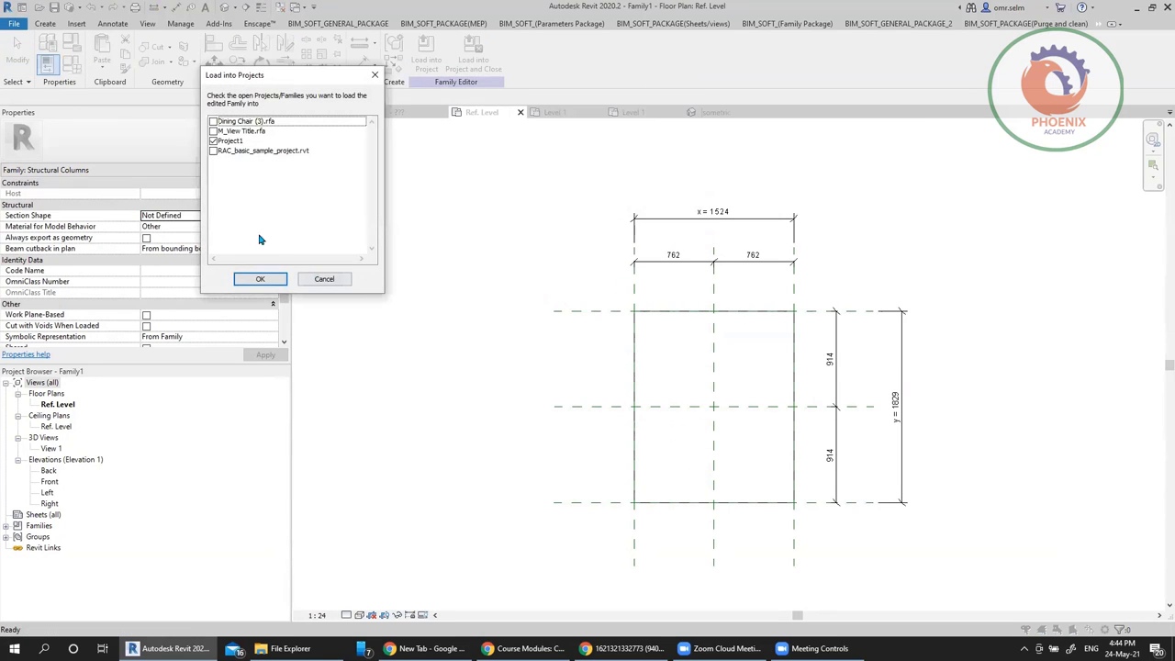
{"action": "left_click", "coordinate": [227, 141]}
{"action": "left_click", "coordinate": [258, 277]}
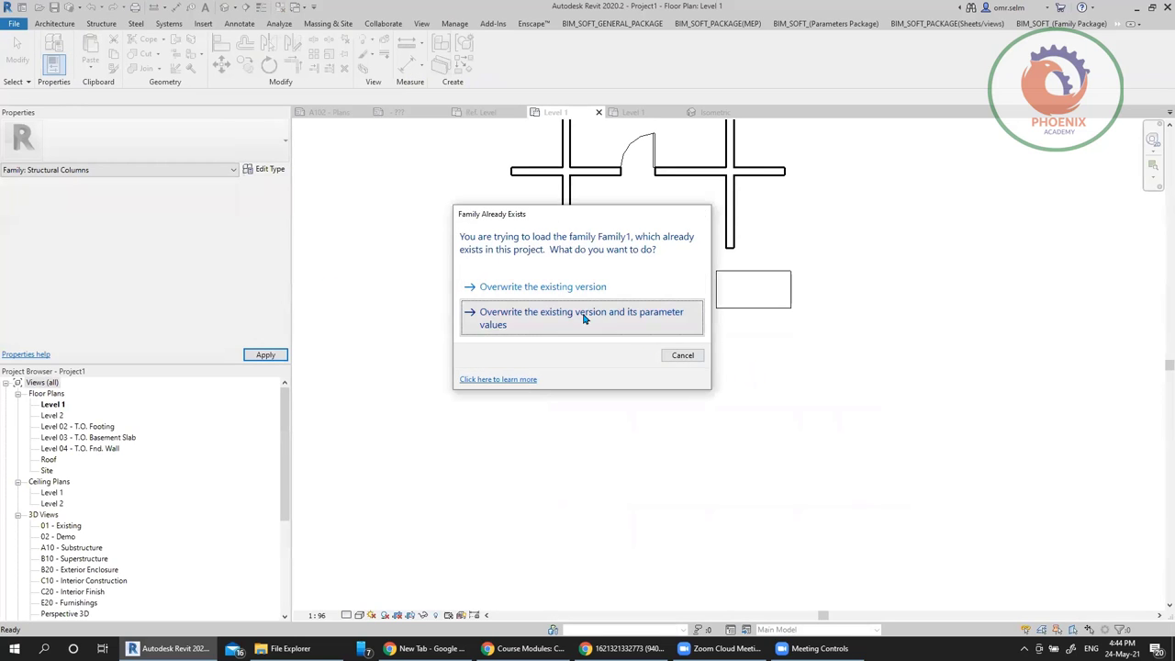
{"action": "left_click", "coordinate": [584, 317]}
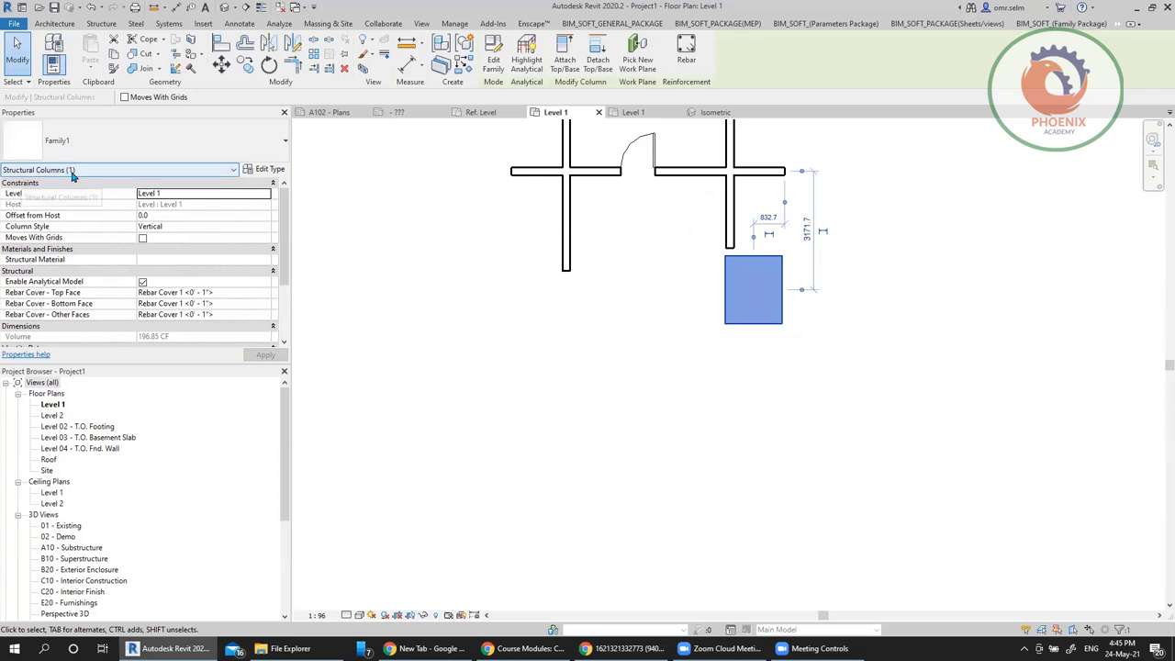
Set the placed Family1 column's type dimensions to x = 600 and y = 1600
{"action": "left_click", "coordinate": [266, 171]}
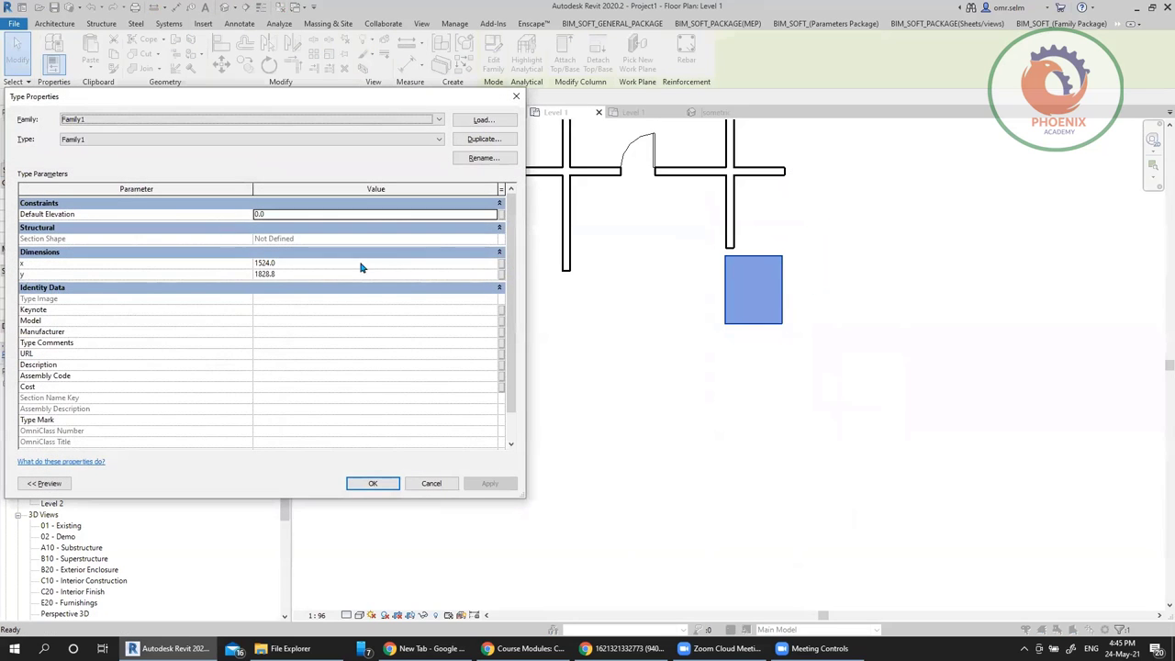
{"action": "left_click", "coordinate": [318, 264]}
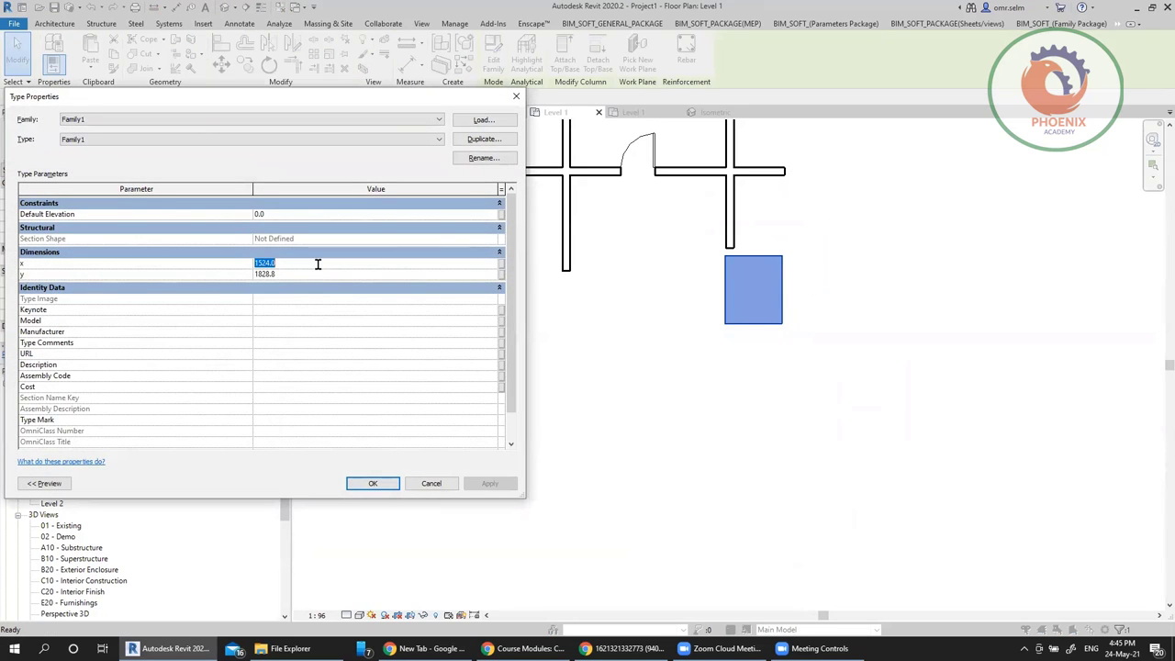
{"action": "type", "text": "600"}
{"action": "left_click", "coordinate": [331, 274]}
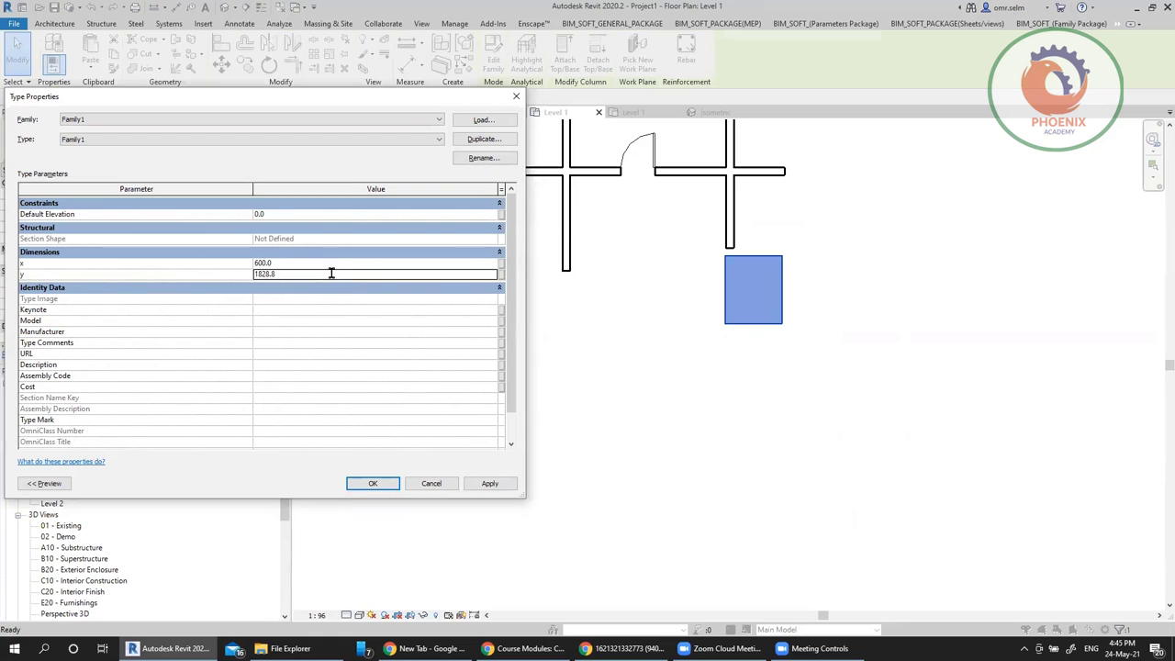
{"action": "type", "text": "1600"}
{"action": "left_click", "coordinate": [377, 484]}
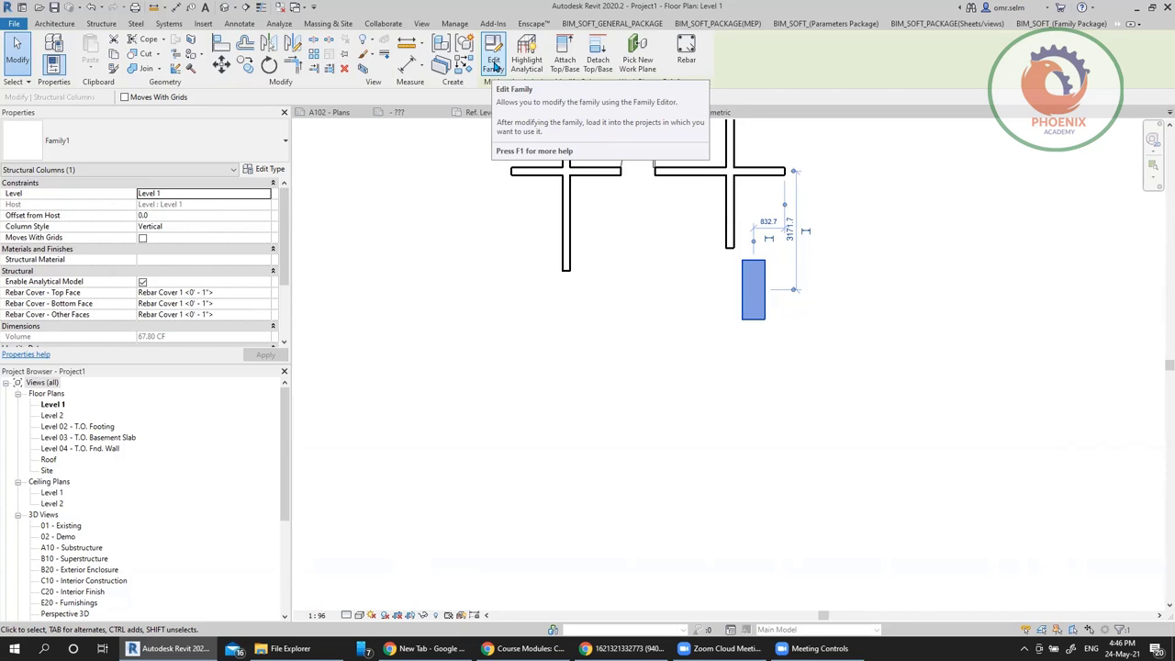
Open the selected structural column's family for editing
{"action": "left_click", "coordinate": [494, 72]}
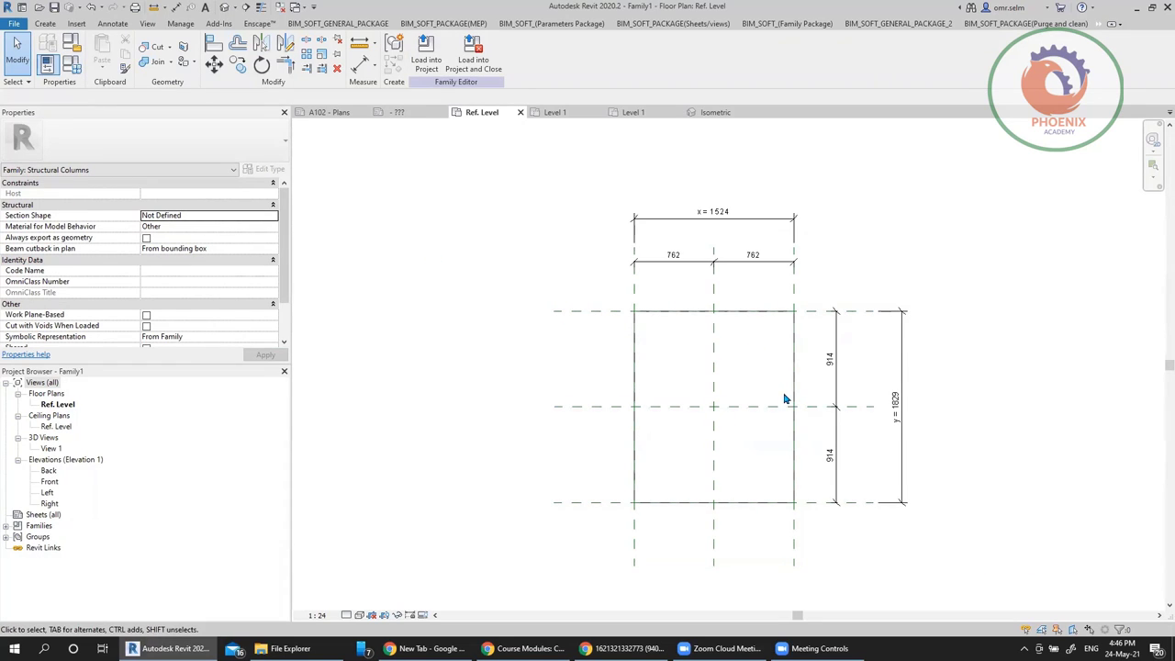
Create a family type named 600*600 with dimensions x = 600 and y = 600
{"action": "left_click", "coordinate": [75, 66]}
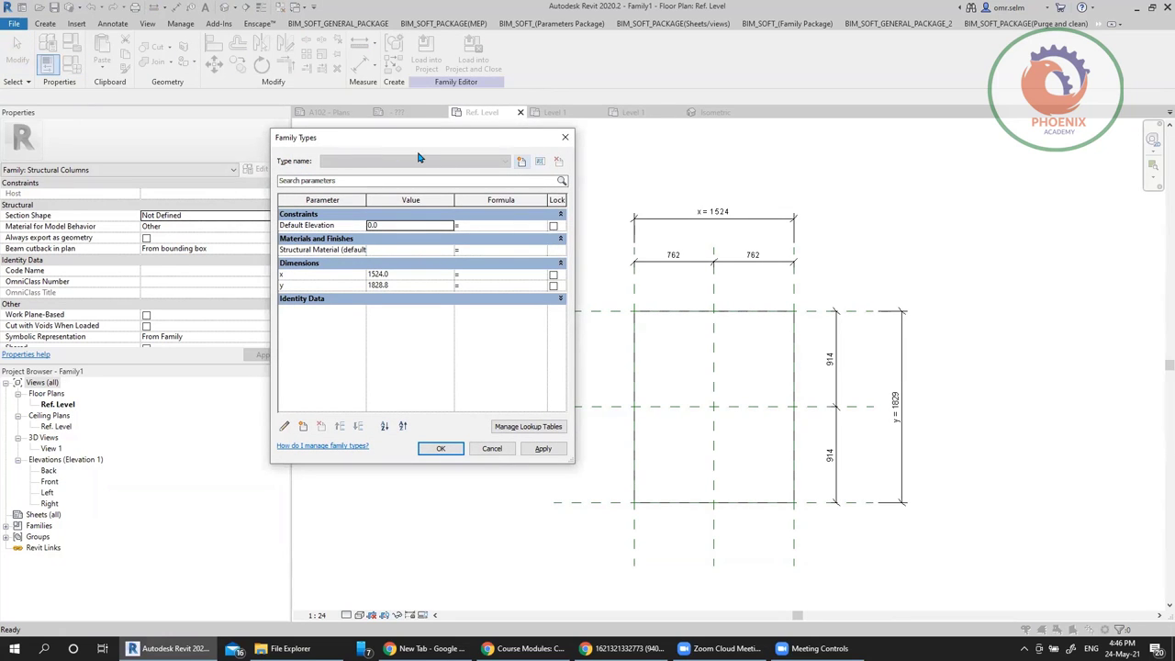
{"action": "left_click", "coordinate": [520, 161]}
{"action": "type", "text": "600*600"}
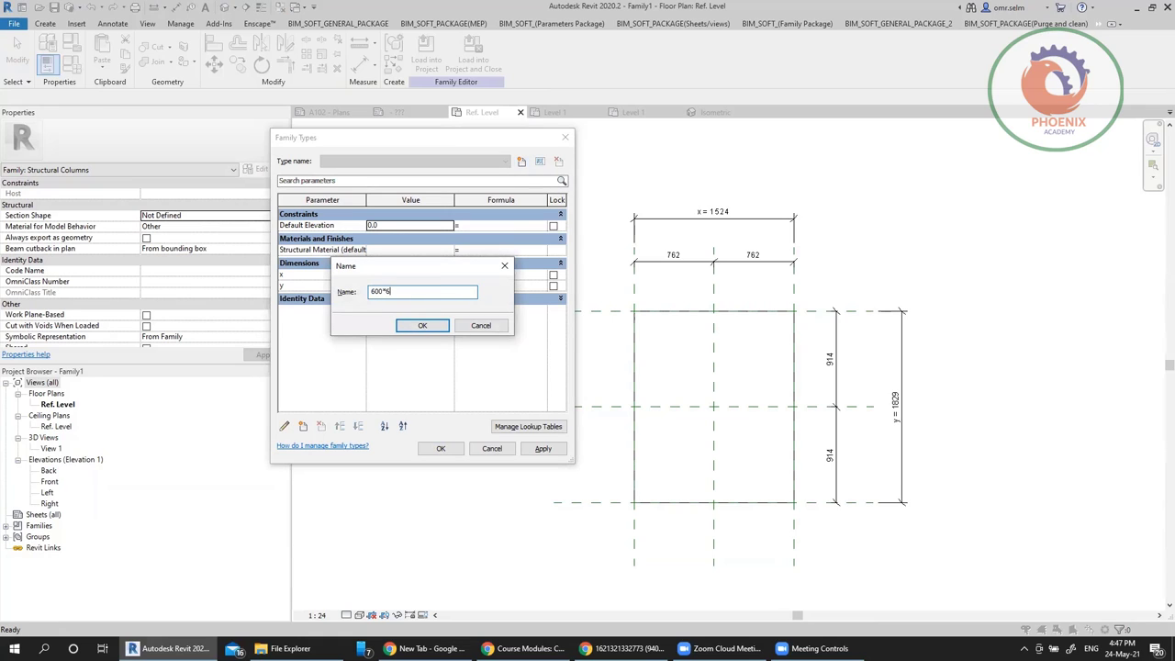
{"action": "left_click", "coordinate": [447, 325]}
{"action": "left_click", "coordinate": [429, 275]}
{"action": "type", "text": "600"}
{"action": "left_click", "coordinate": [417, 285]}
{"action": "type", "text": "600"}
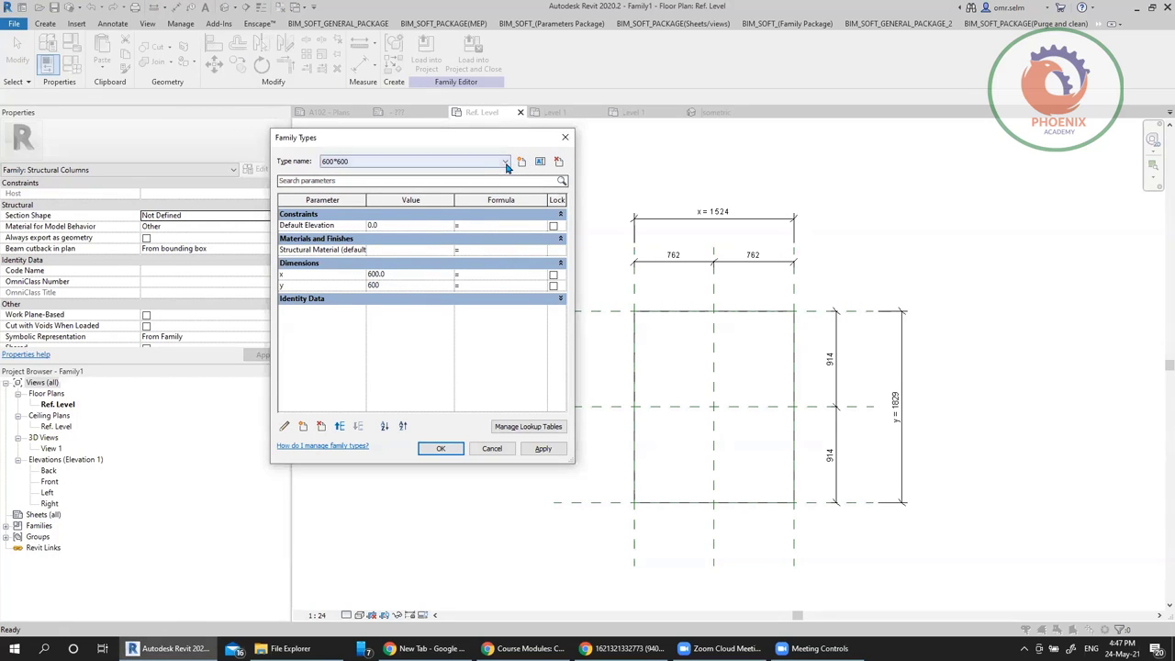
Add a family type named 800*800 with dimensions x = 800 and y = 800
{"action": "left_click", "coordinate": [521, 163]}
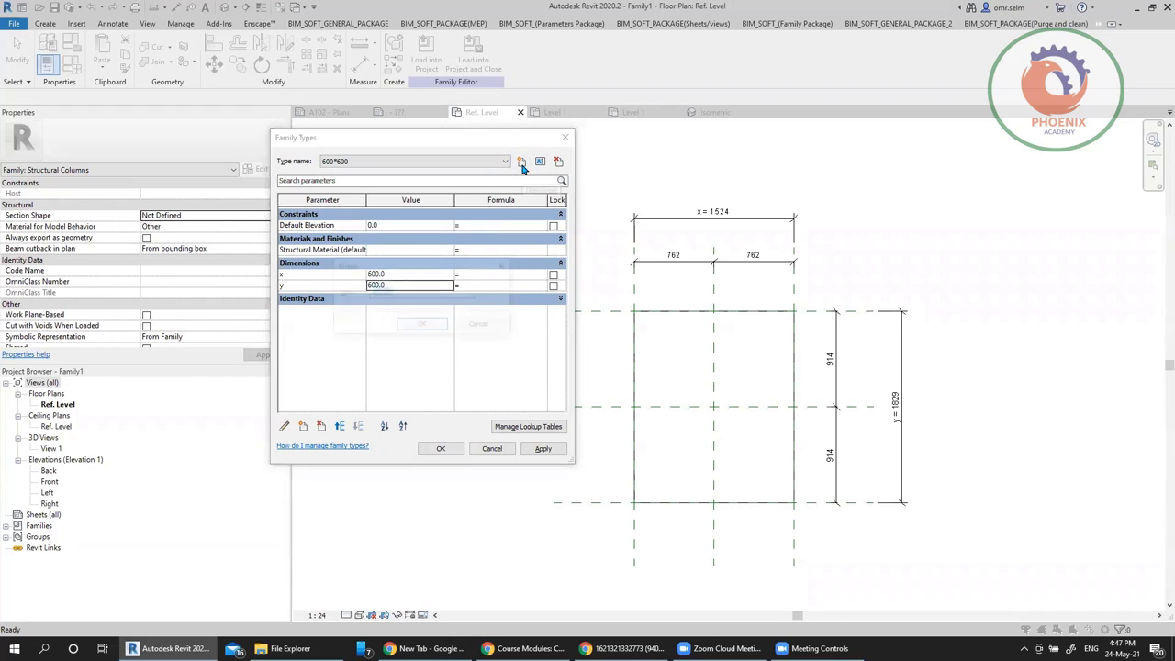
{"action": "type", "text": "800*800"}
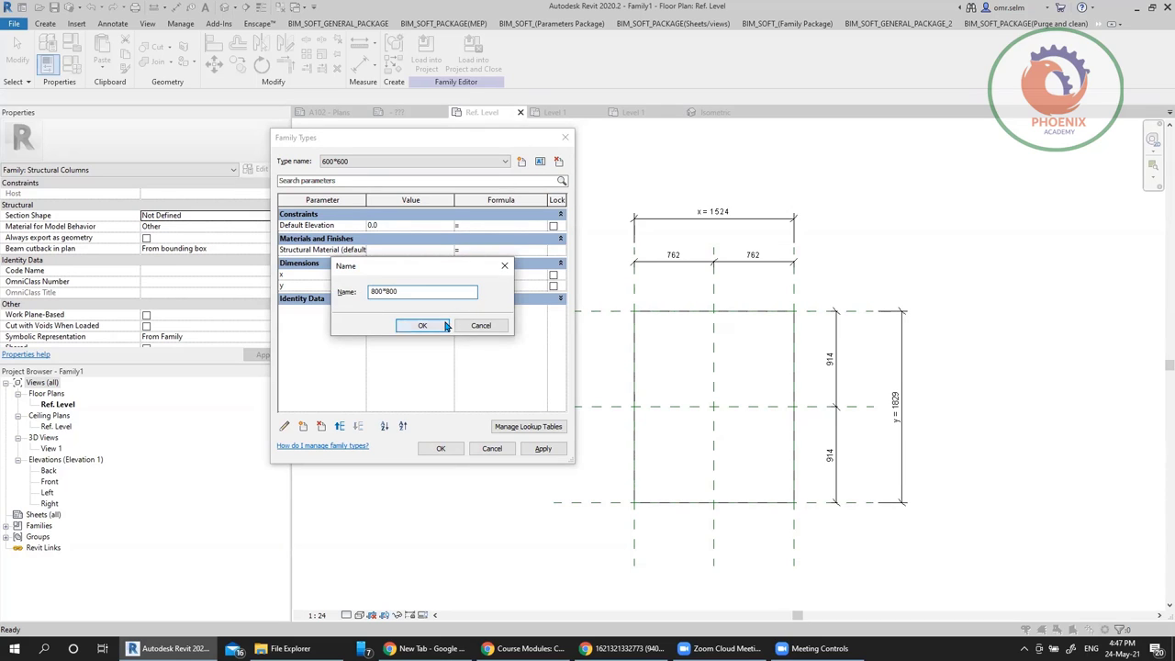
{"action": "left_click", "coordinate": [444, 326]}
{"action": "left_click", "coordinate": [435, 274]}
{"action": "type", "text": "800"}
{"action": "left_click", "coordinate": [428, 286]}
{"action": "type", "text": "800"}
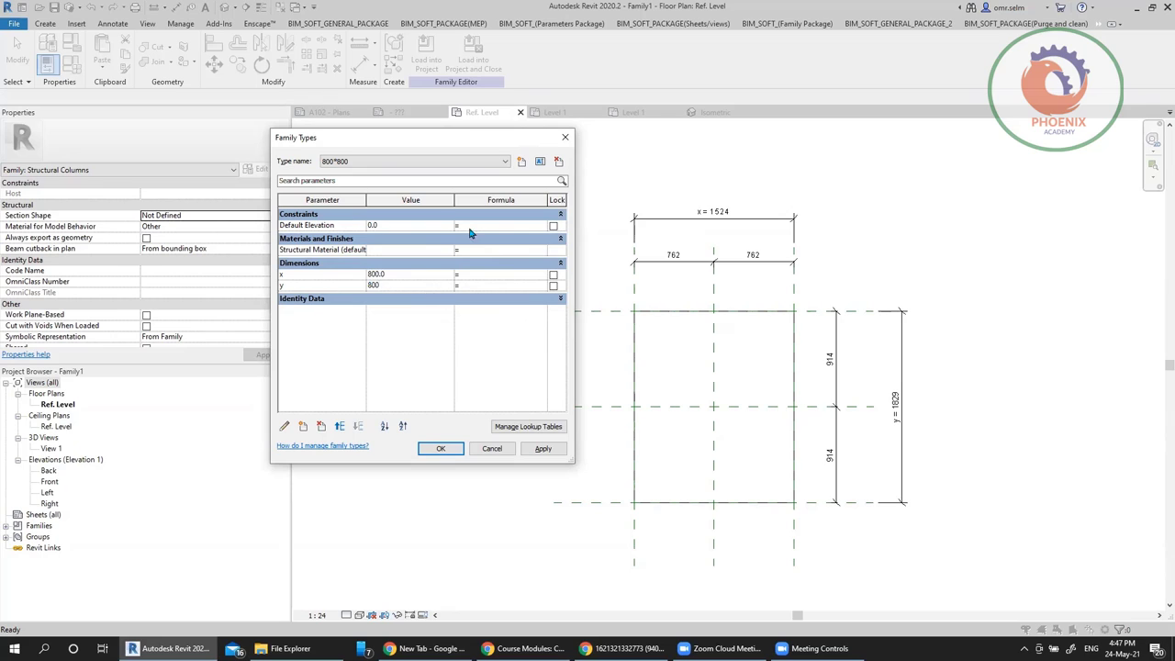
Add a family type named 900*900 with x = 900 and y = 900, and apply the family types
{"action": "left_click", "coordinate": [521, 163]}
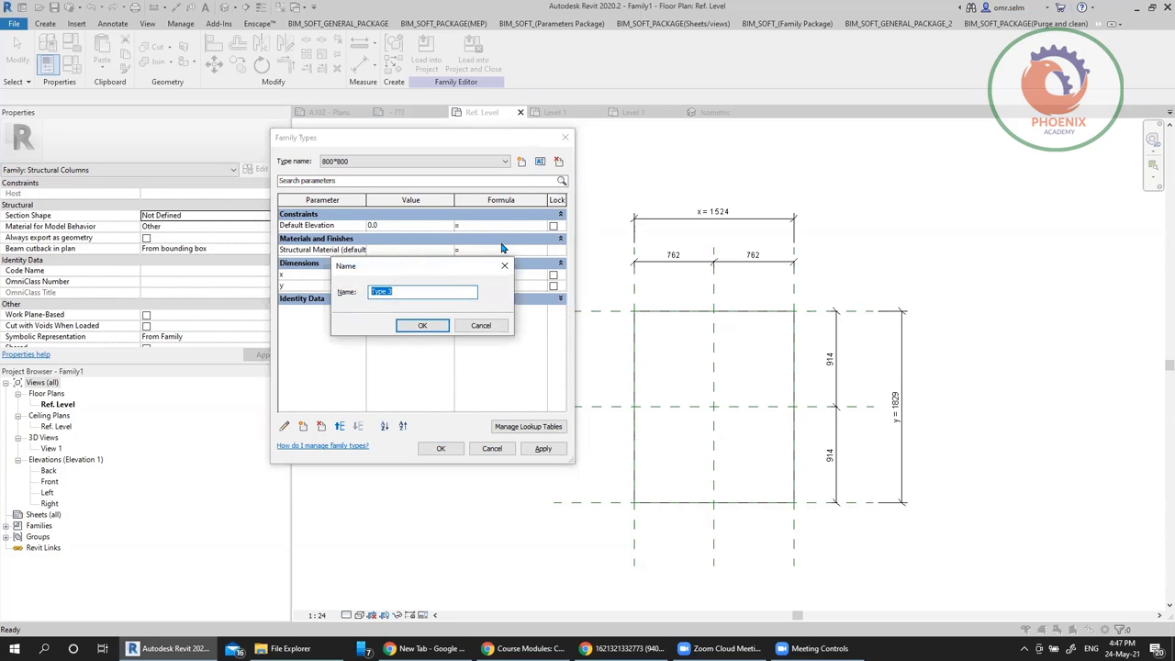
{"action": "type", "text": "900*900"}
{"action": "left_click", "coordinate": [422, 325]}
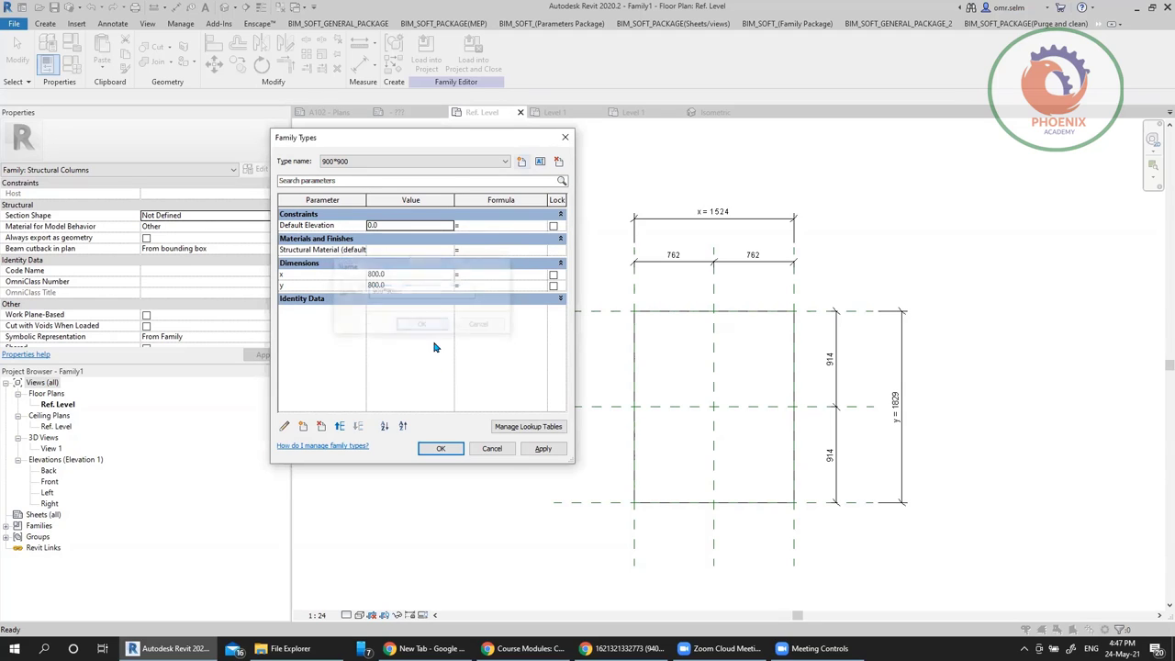
{"action": "double_click", "coordinate": [406, 284]}
{"action": "type", "text": "900"}
{"action": "double_click", "coordinate": [404, 275]}
{"action": "type", "text": "9"}
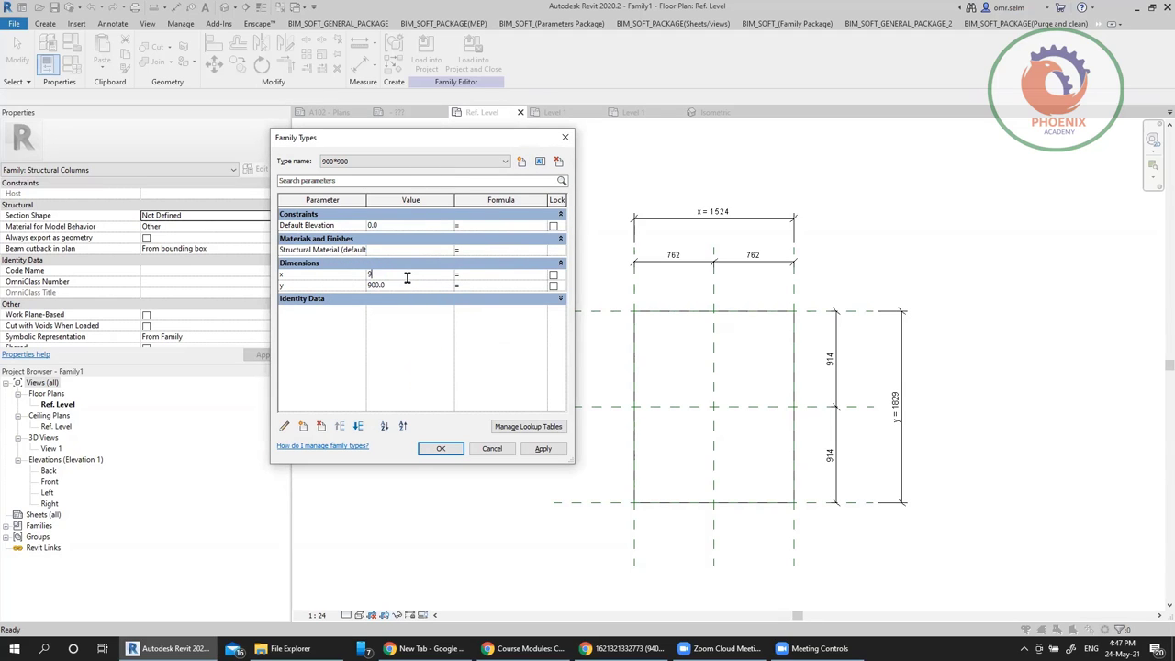
{"action": "type", "text": "00"}
{"action": "left_click", "coordinate": [441, 448]}
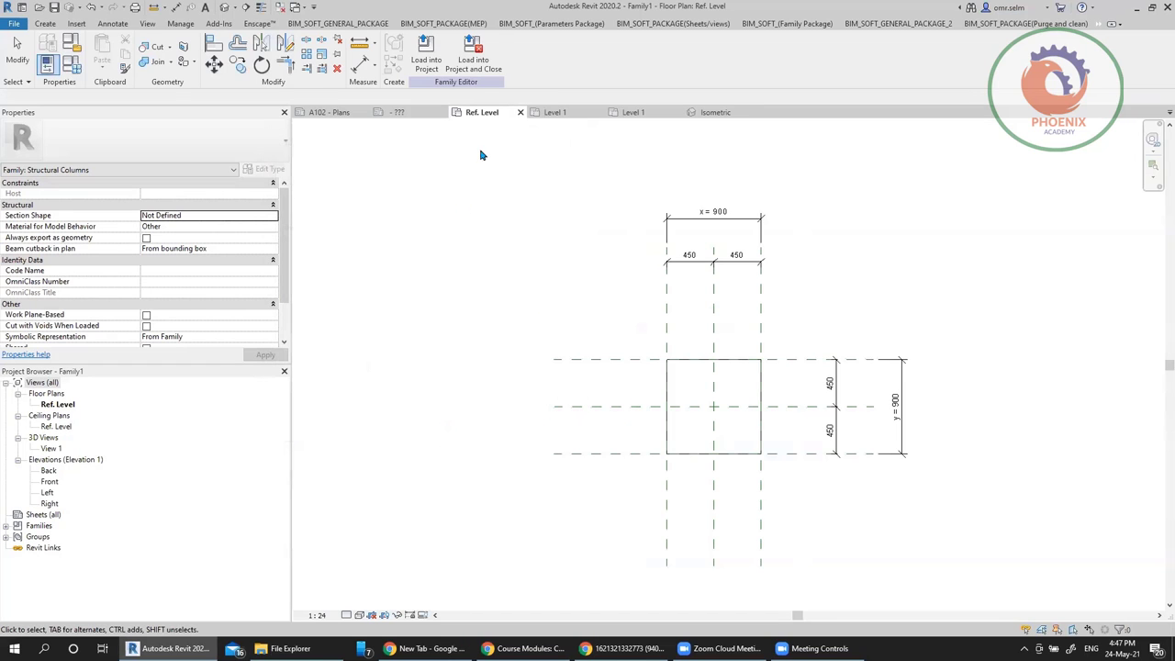
Load the updated Family1 with its new types into Project1
{"action": "left_click", "coordinate": [472, 61]}
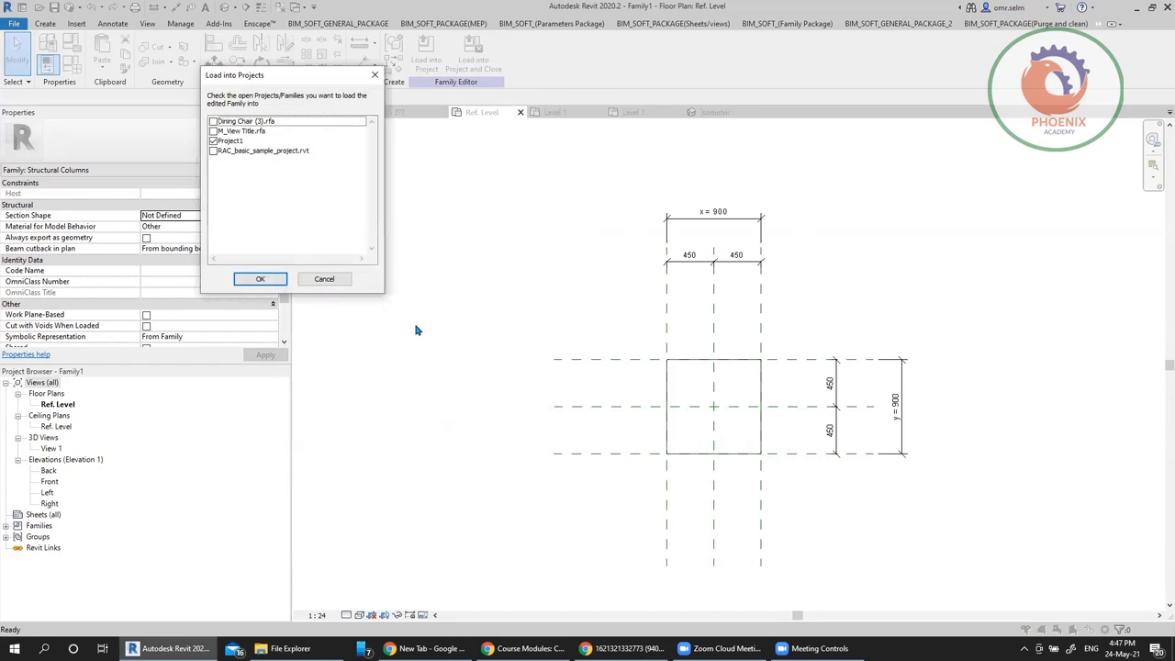
{"action": "left_click", "coordinate": [261, 279]}
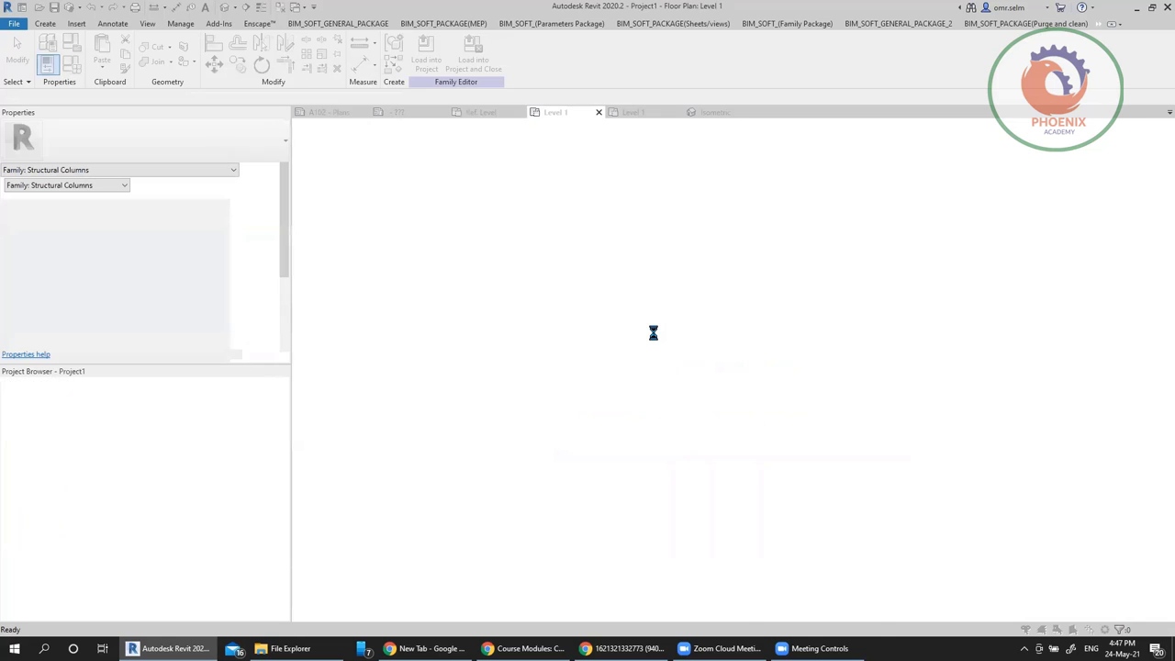
{"action": "left_click", "coordinate": [692, 326]}
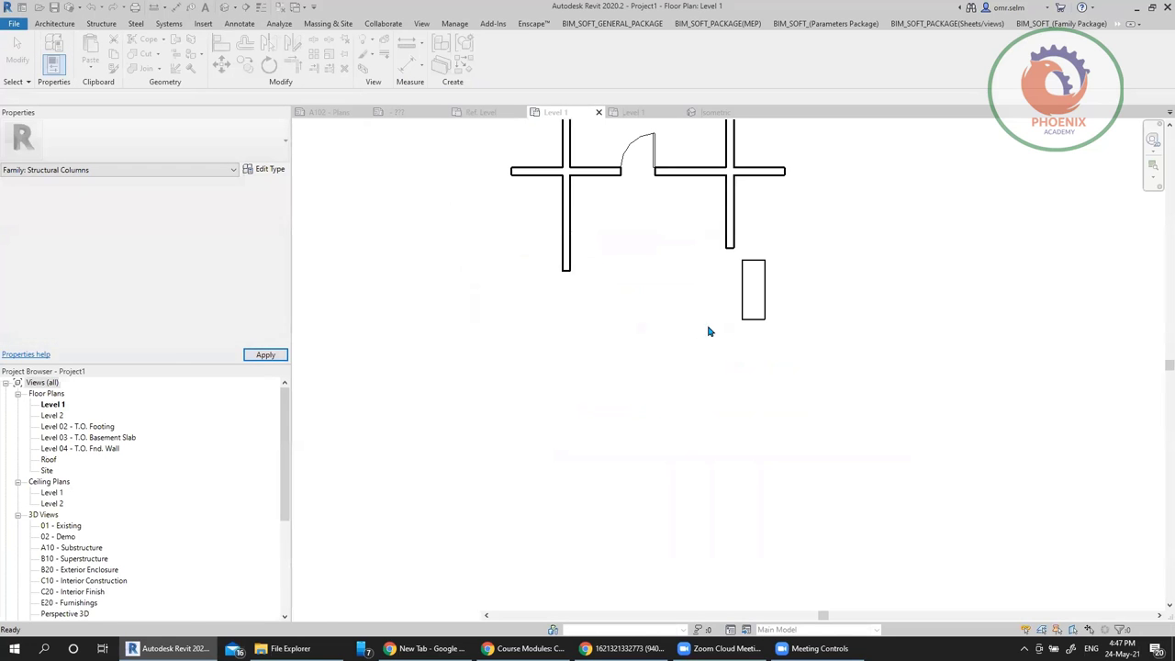
Try Family1's 600*600, 800*800 and 900*900 types on the placed column, ending with 800*800
{"action": "left_click", "coordinate": [759, 315]}
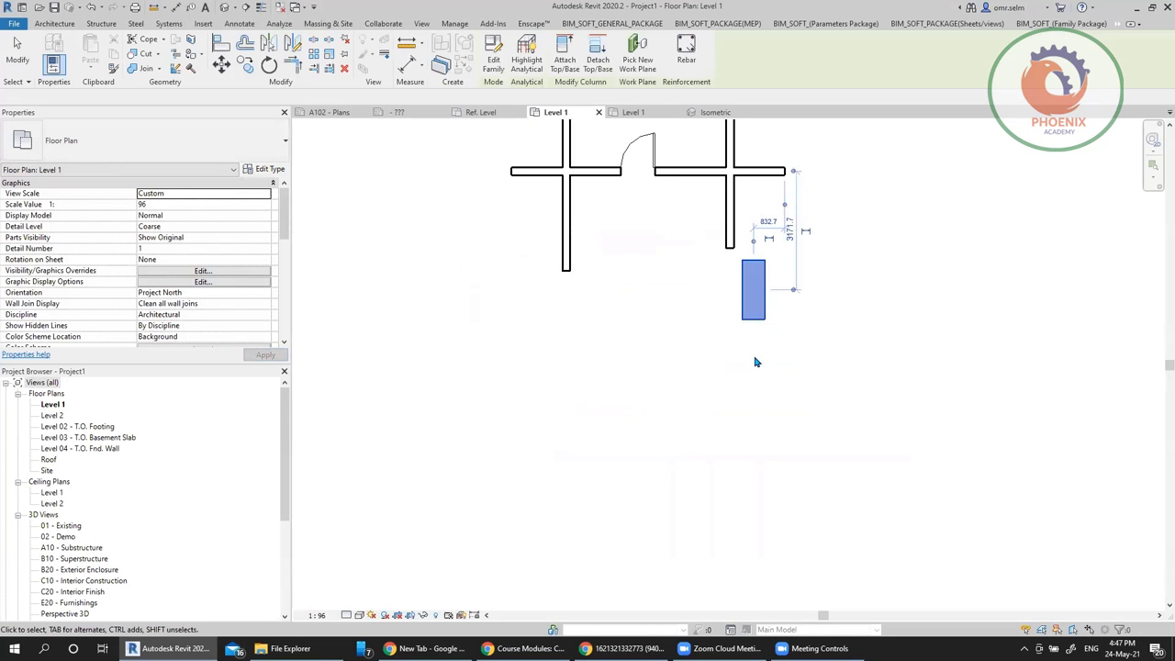
{"action": "left_click", "coordinate": [167, 147]}
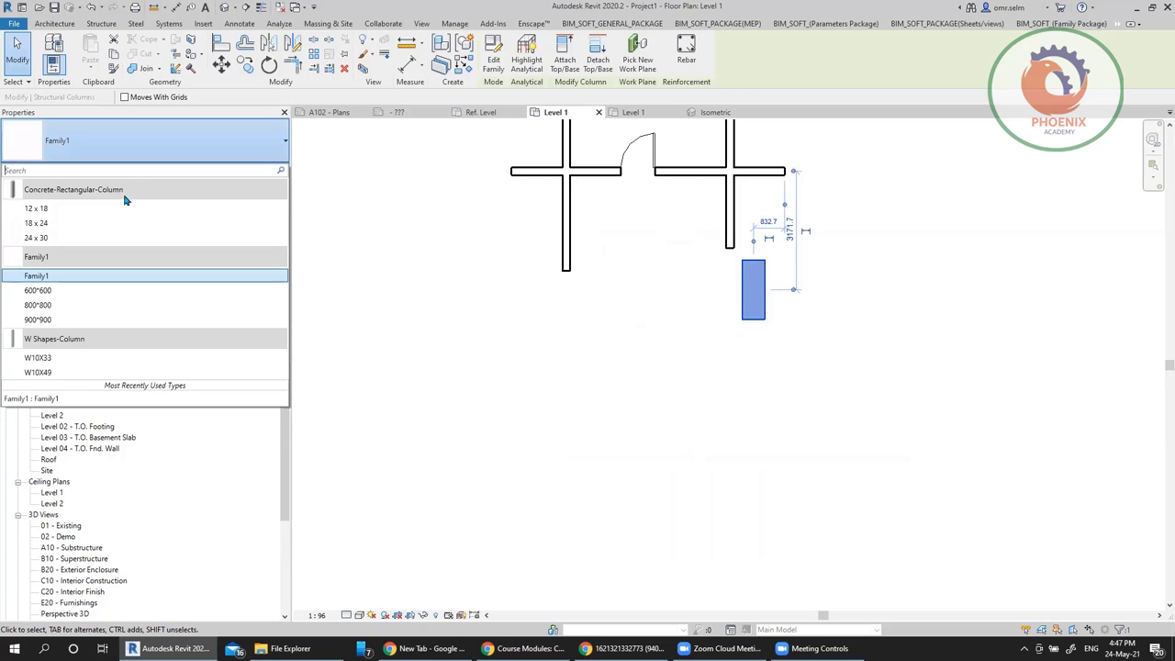
{"action": "left_click", "coordinate": [79, 292]}
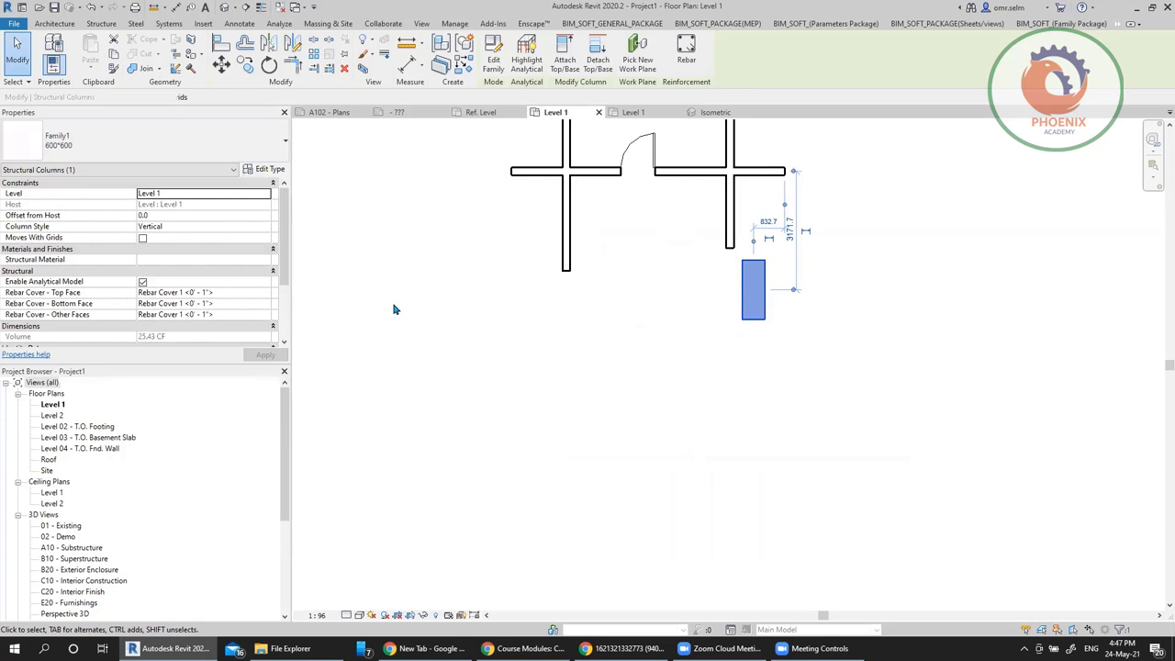
{"action": "left_click", "coordinate": [167, 147]}
{"action": "left_click", "coordinate": [55, 304]}
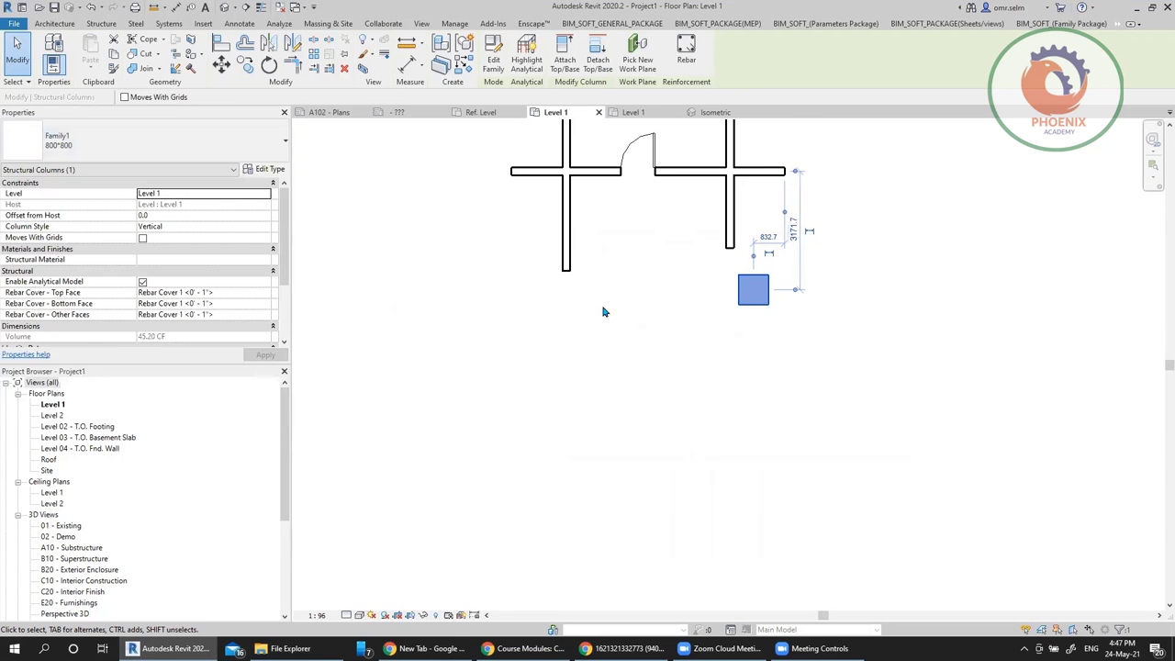
{"action": "left_click", "coordinate": [192, 146]}
{"action": "left_click", "coordinate": [118, 325]}
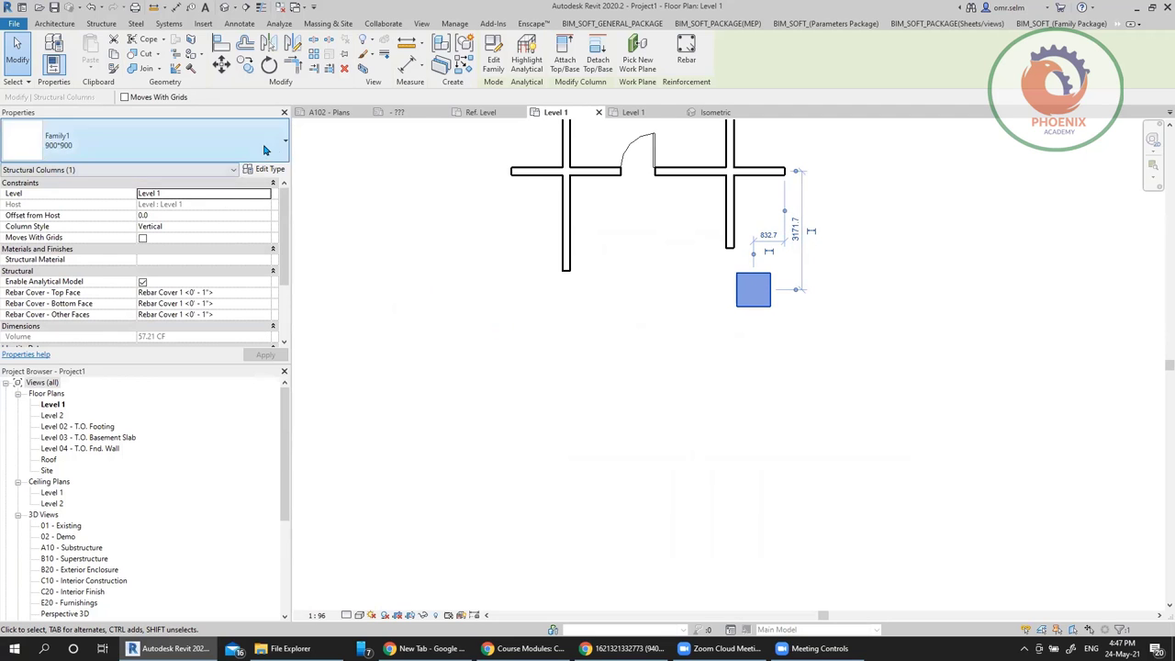
{"action": "left_click", "coordinate": [223, 145]}
{"action": "left_click", "coordinate": [80, 307]}
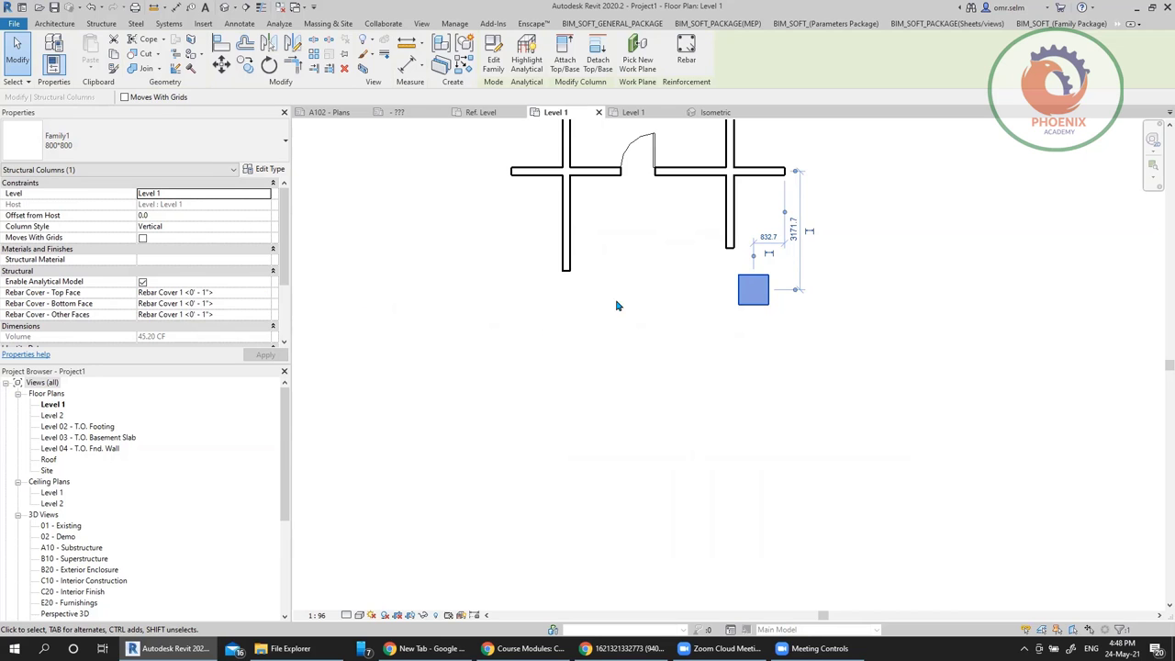
Copy the 800*800 column twice to its right in a horizontal row, with the first copy about 3300 mm away
{"action": "key", "text": "m"}
{"action": "key", "text": "v"}
{"action": "left_click", "coordinate": [742, 358]}
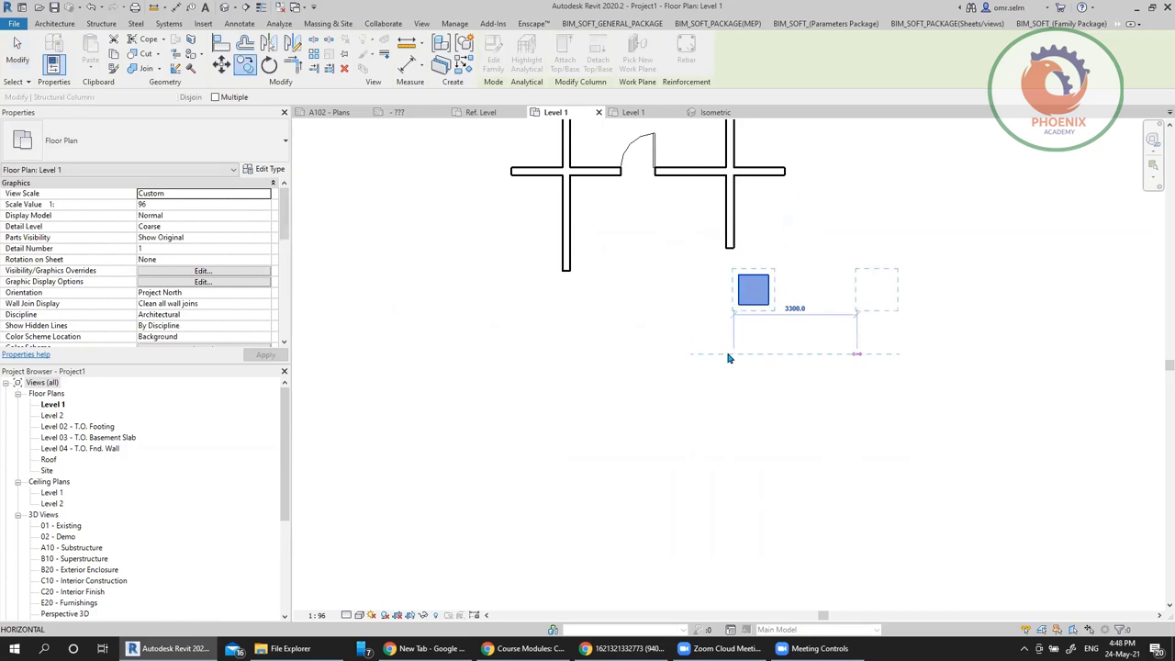
{"action": "left_click", "coordinate": [867, 356]}
{"action": "key", "text": "c"}
{"action": "left_click", "coordinate": [725, 399]}
{"action": "left_click", "coordinate": [901, 401]}
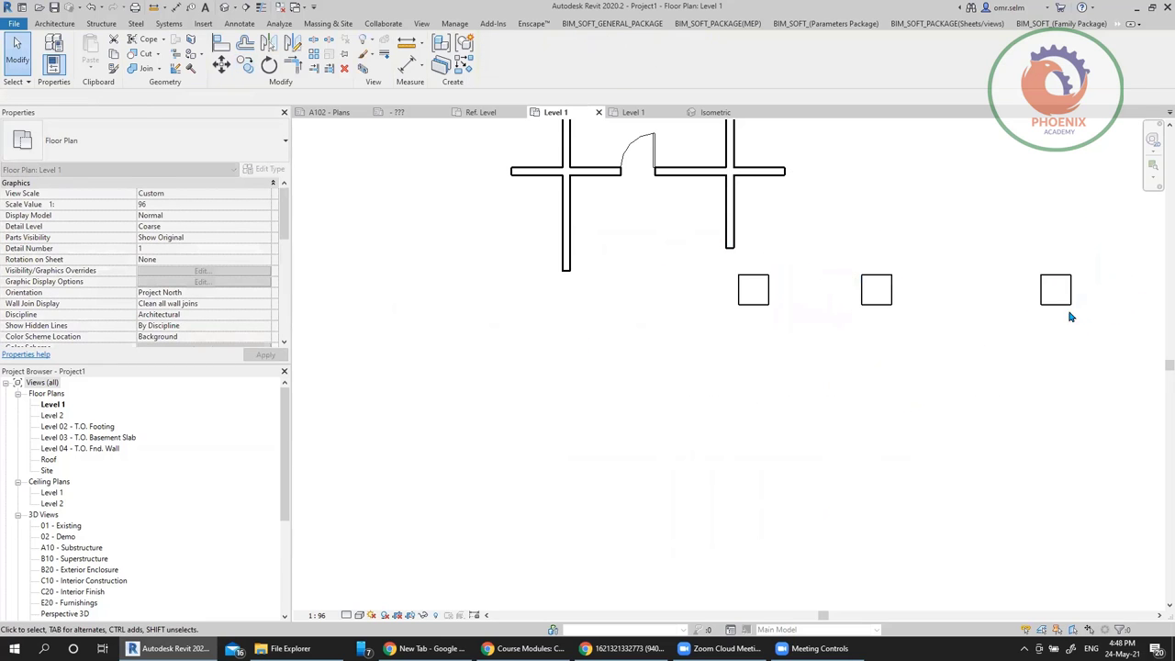
Change the rightmost column to type 600*600 and the leftmost column to type 900*900
{"action": "left_click", "coordinate": [1058, 298]}
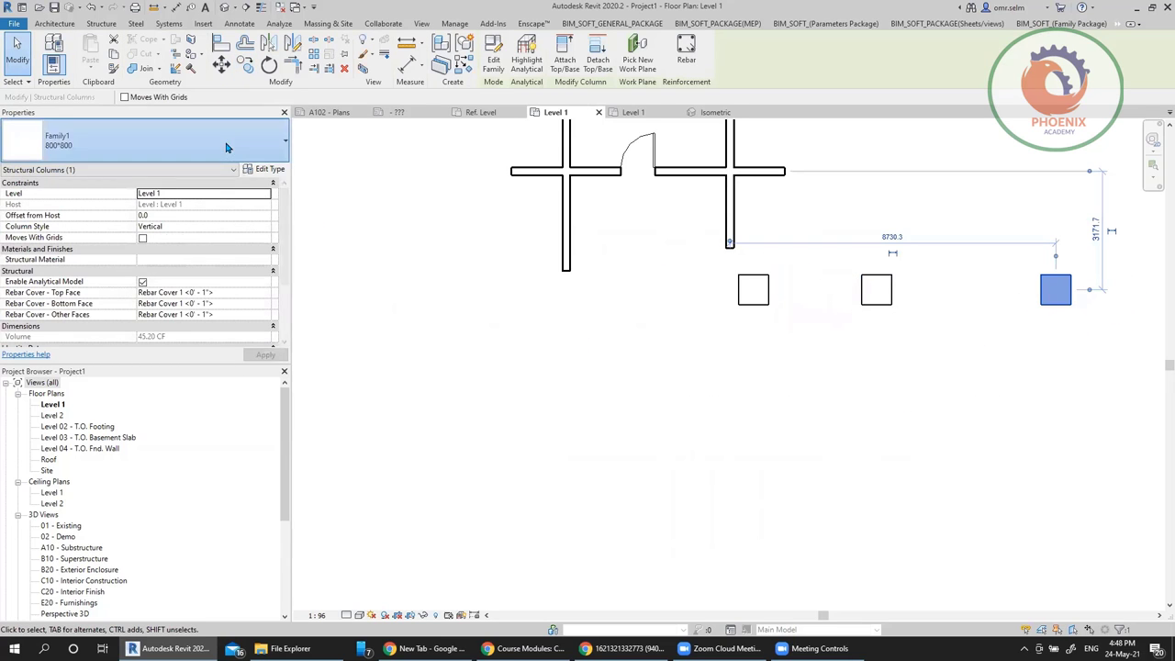
{"action": "left_click", "coordinate": [229, 149]}
{"action": "left_click", "coordinate": [186, 252]}
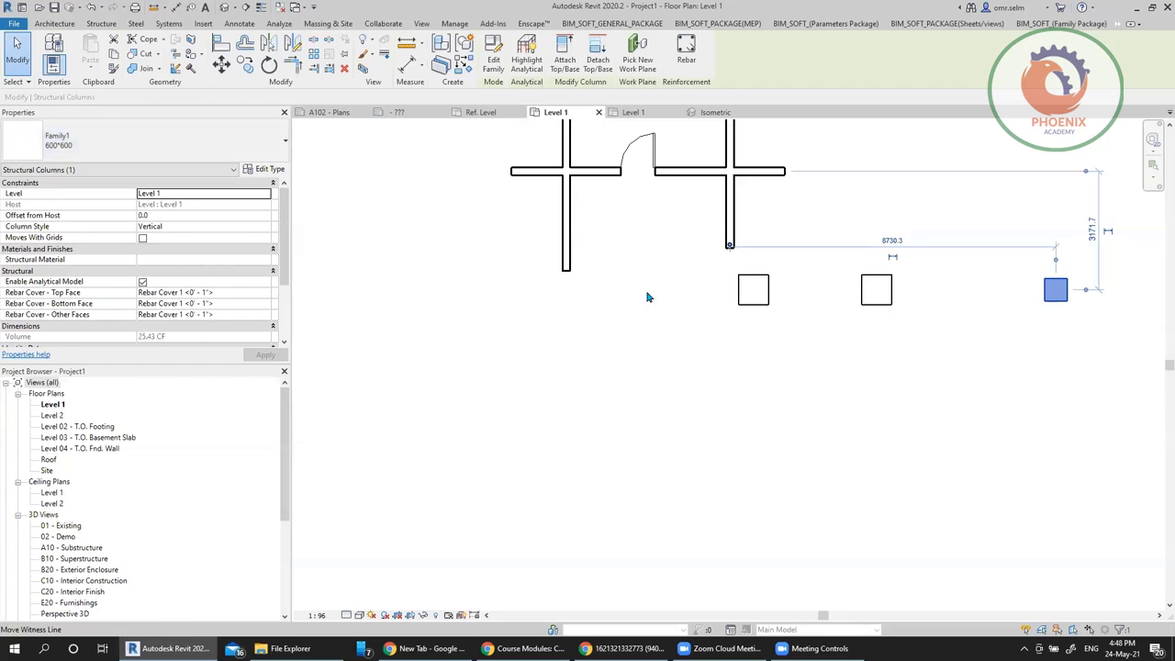
{"action": "left_click", "coordinate": [751, 291]}
{"action": "left_click", "coordinate": [116, 152]}
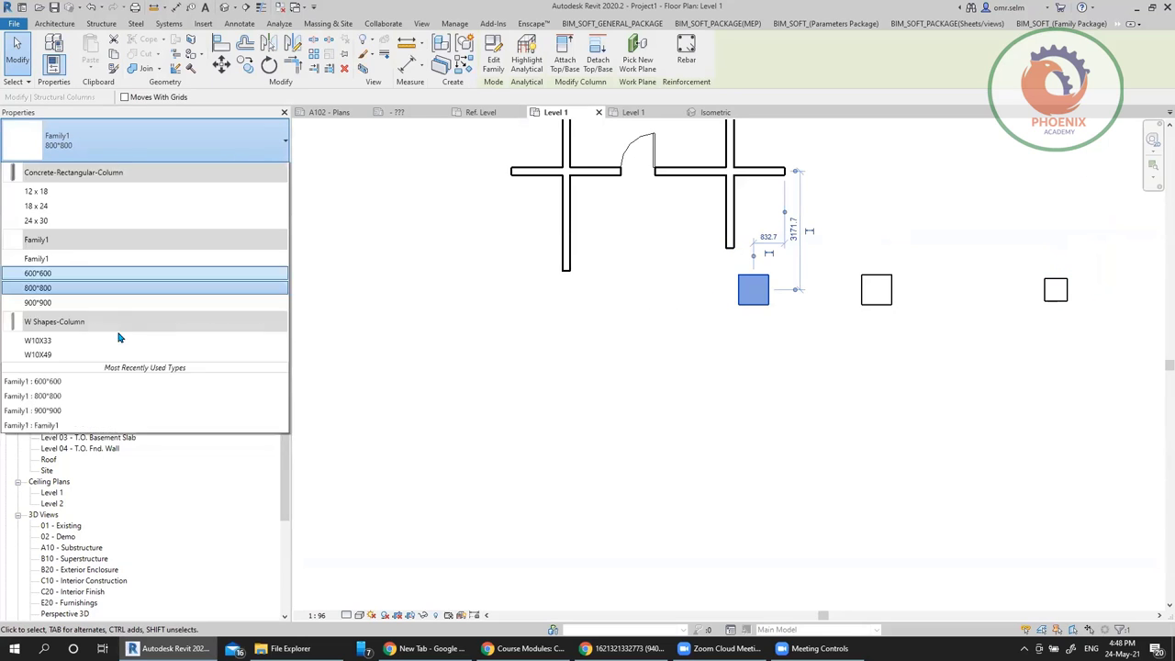
{"action": "left_click", "coordinate": [64, 317]}
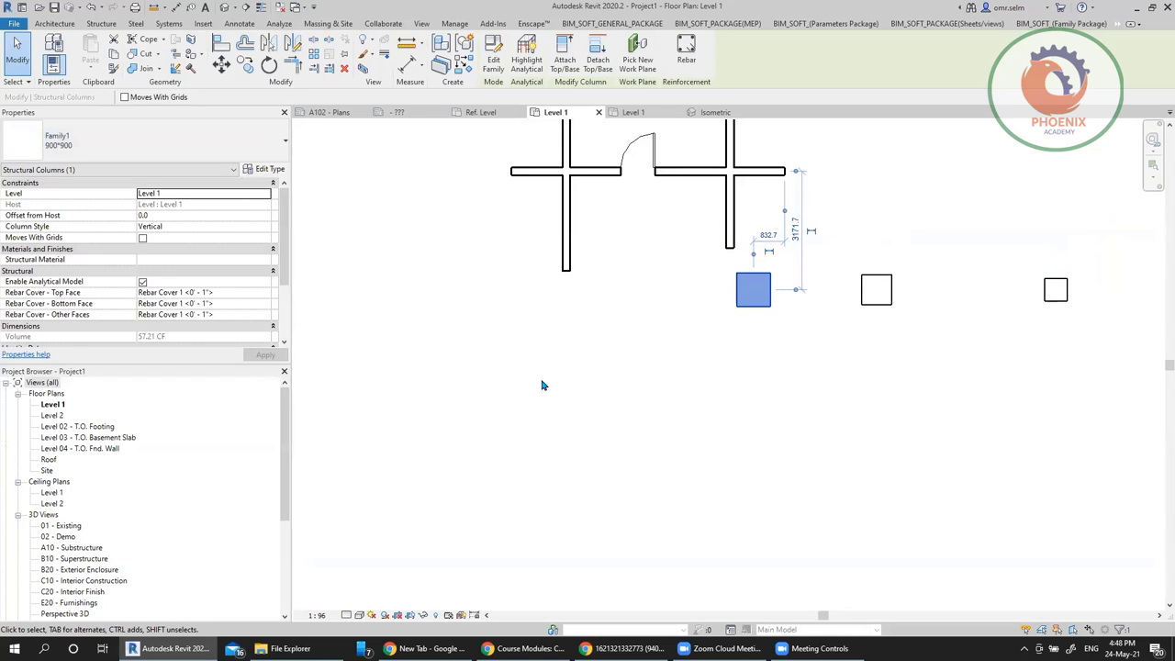
{"action": "left_click", "coordinate": [888, 341]}
Move the 800*800 and 900*900 columns onto the two wall intersections beside the door
{"action": "middle_click_drag", "start_coordinate": [1004, 335], "coordinate": [843, 361]}
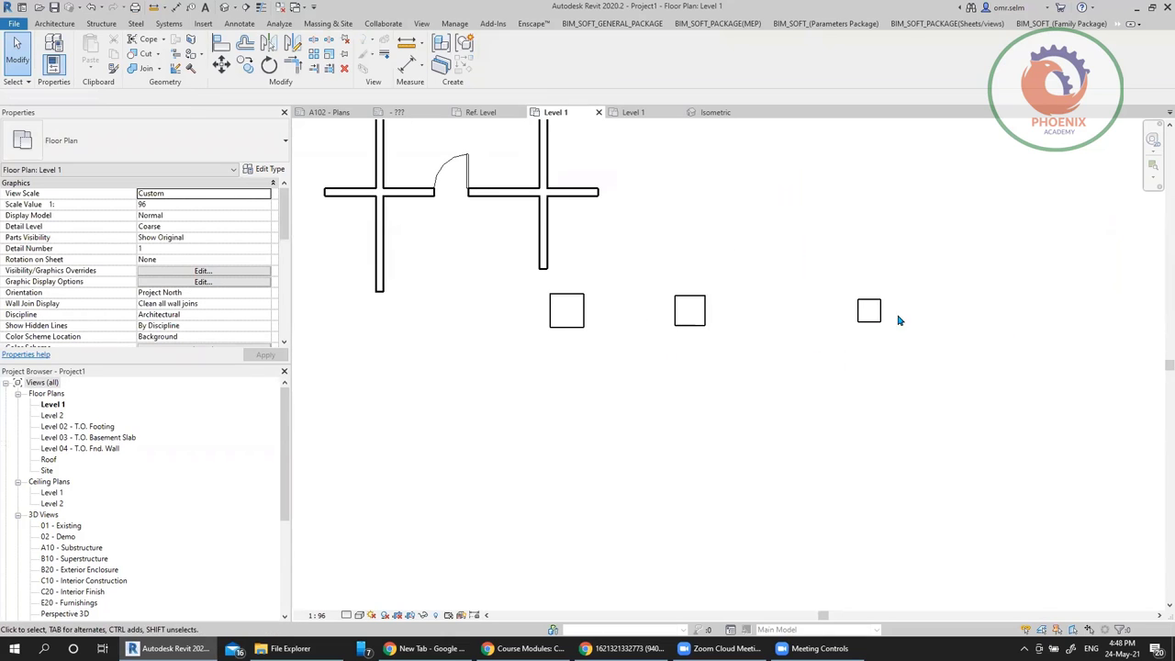
{"action": "left_click_drag", "start_coordinate": [693, 323], "coordinate": [549, 204]}
{"action": "left_click_drag", "start_coordinate": [567, 310], "coordinate": [391, 203]}
{"action": "left_click", "coordinate": [817, 371]}
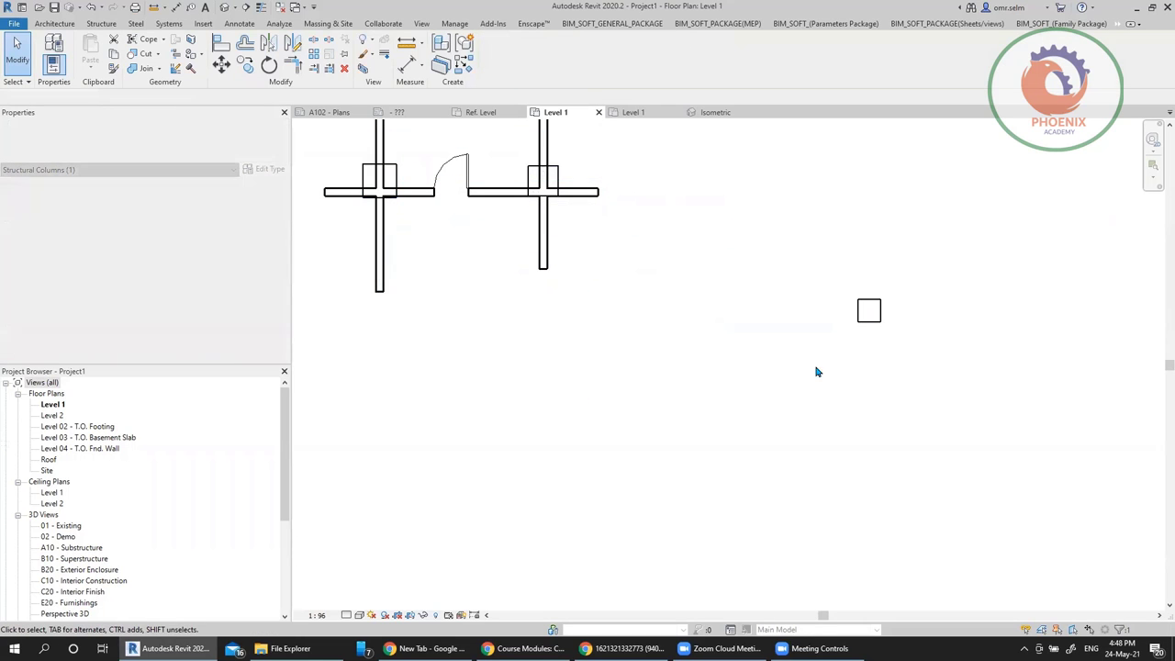
{"action": "double_click", "coordinate": [868, 311]}
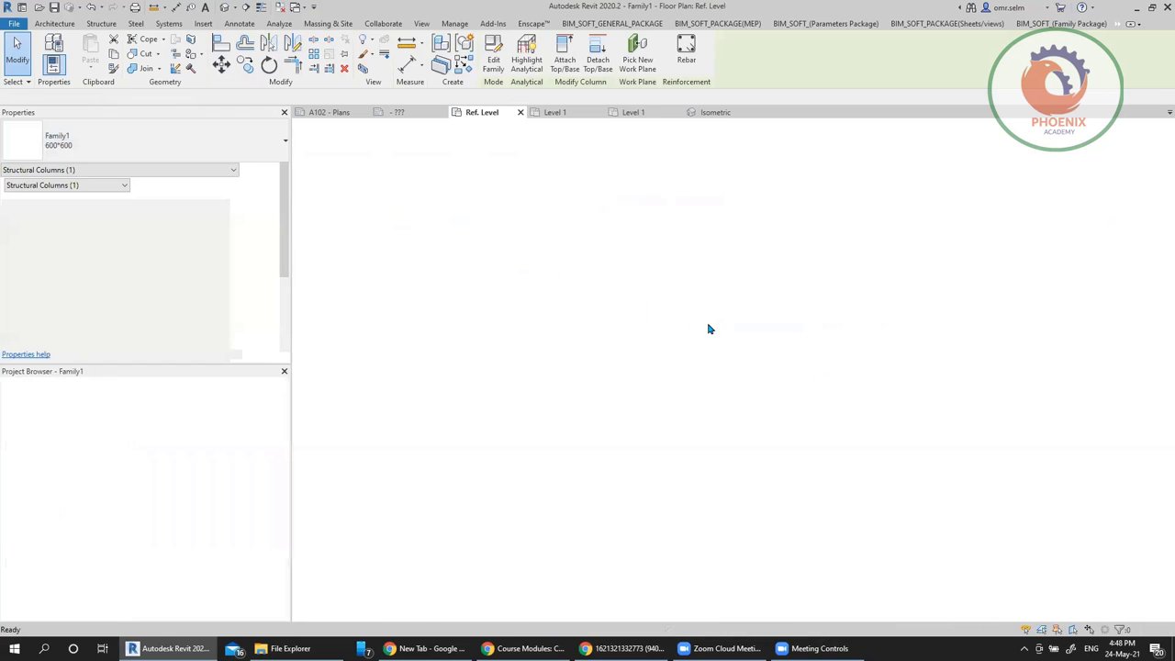
{"action": "left_click", "coordinate": [581, 112]}
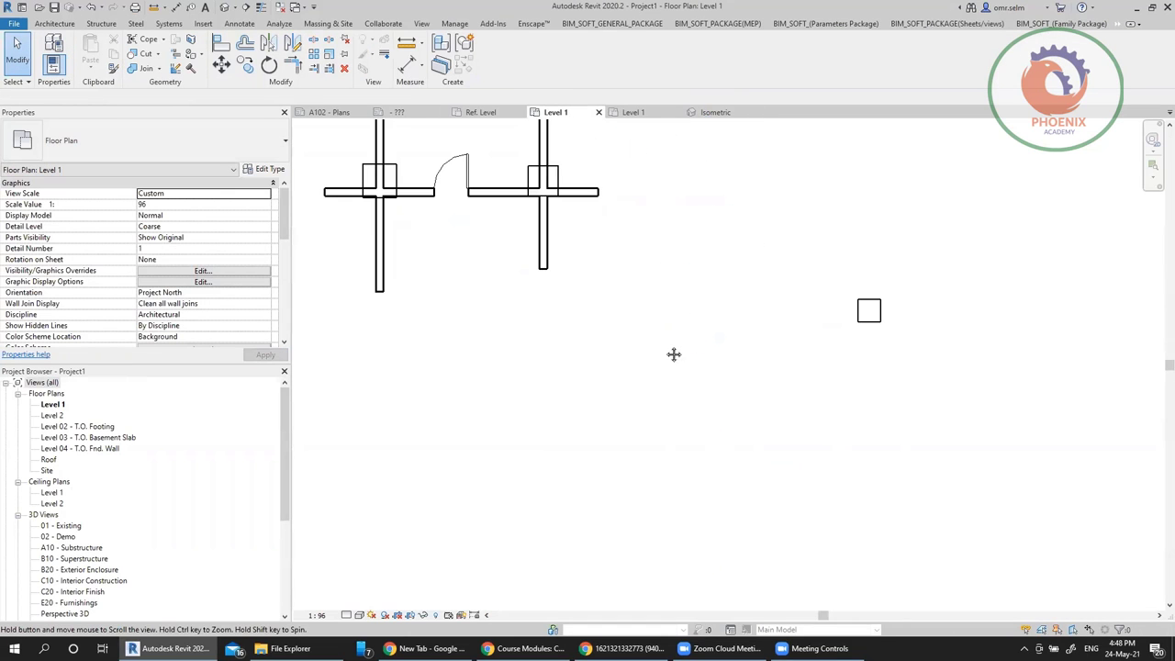
{"action": "middle_click_drag", "start_coordinate": [663, 349], "coordinate": [758, 409]}
Review the types available for the free-standing column and keep 600*600 selected
{"action": "left_click", "coordinate": [959, 388]}
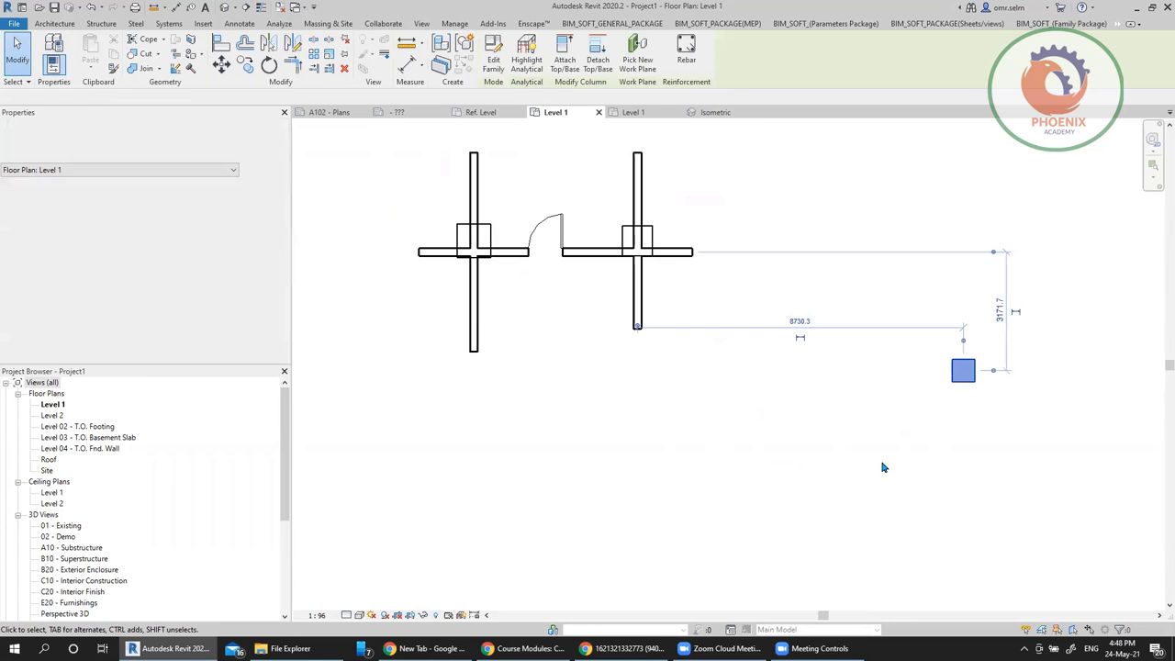
{"action": "left_click", "coordinate": [213, 145]}
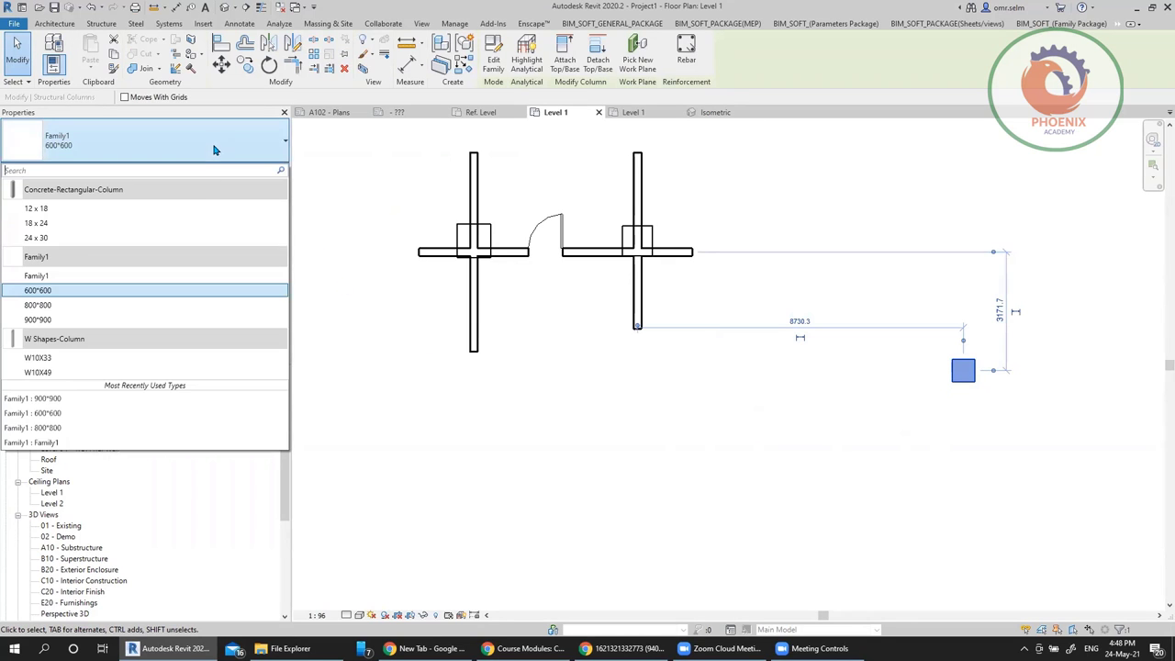
{"action": "left_click", "coordinate": [136, 291]}
{"action": "key", "text": "Escape"}
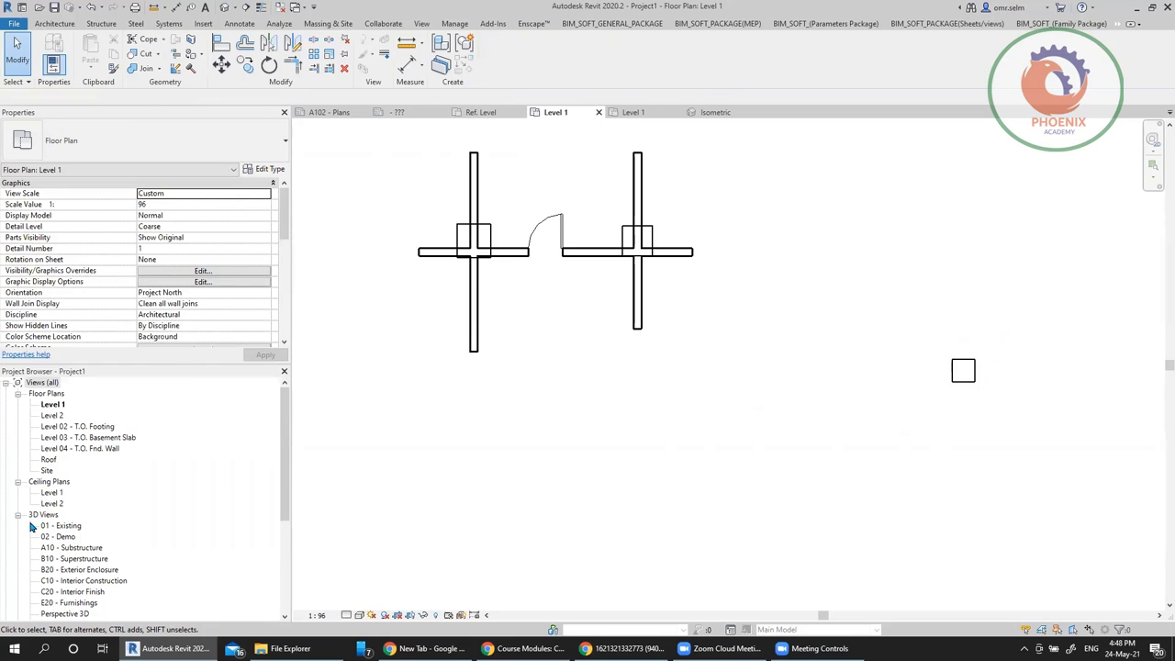
Among the project's structural column families, rename the Family1 type of the Family1 family as 1200*1200
{"action": "left_click", "coordinate": [95, 529]}
{"action": "scroll", "coordinate": [184, 509], "scroll_direction": "down", "scroll_amount": 5}
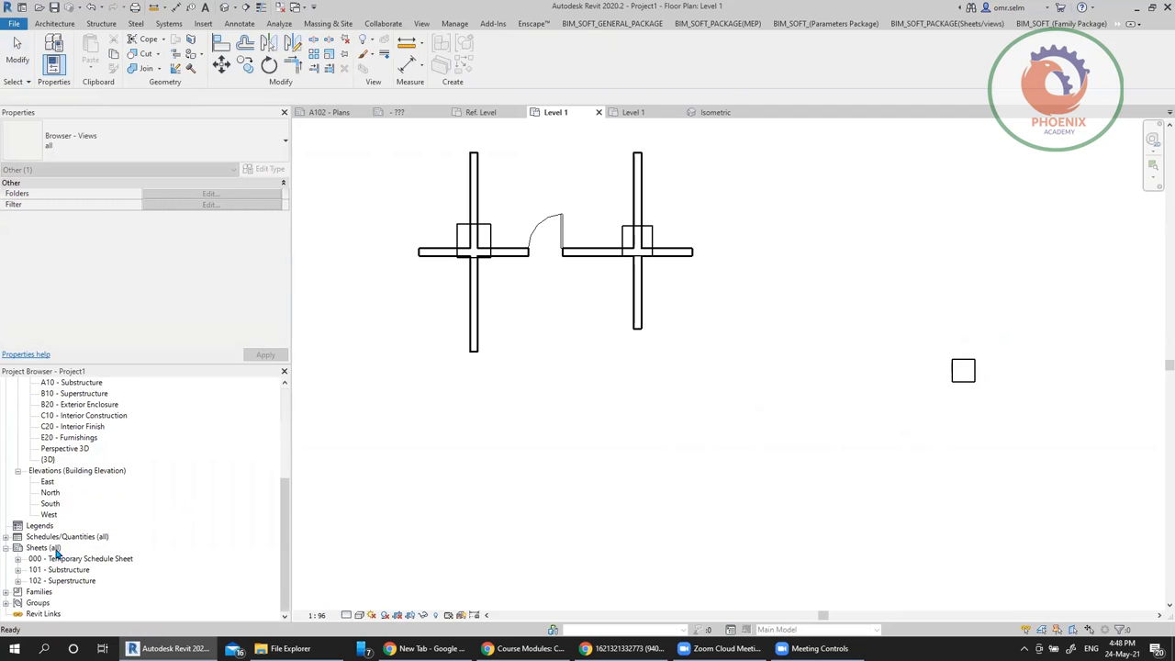
{"action": "double_click", "coordinate": [39, 592]}
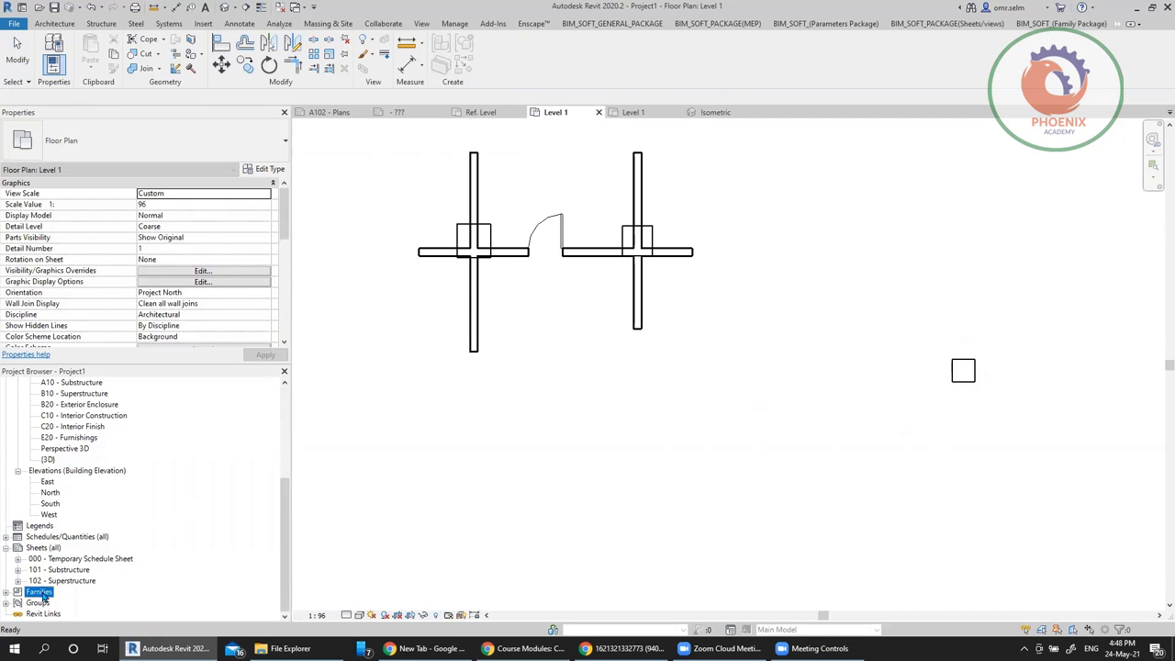
{"action": "scroll", "coordinate": [55, 537], "scroll_direction": "down", "scroll_amount": 2}
{"action": "double_click", "coordinate": [83, 551]}
{"action": "double_click", "coordinate": [52, 569]}
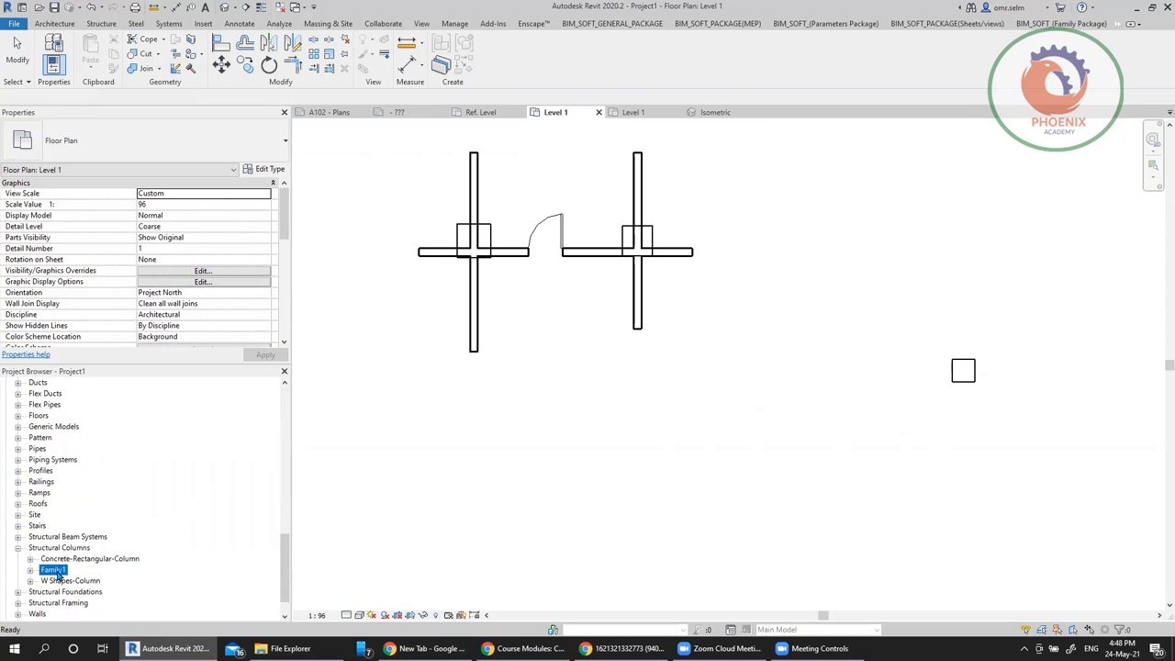
{"action": "scroll", "coordinate": [109, 582], "scroll_direction": "down", "scroll_amount": 2}
{"action": "left_click", "coordinate": [68, 559]}
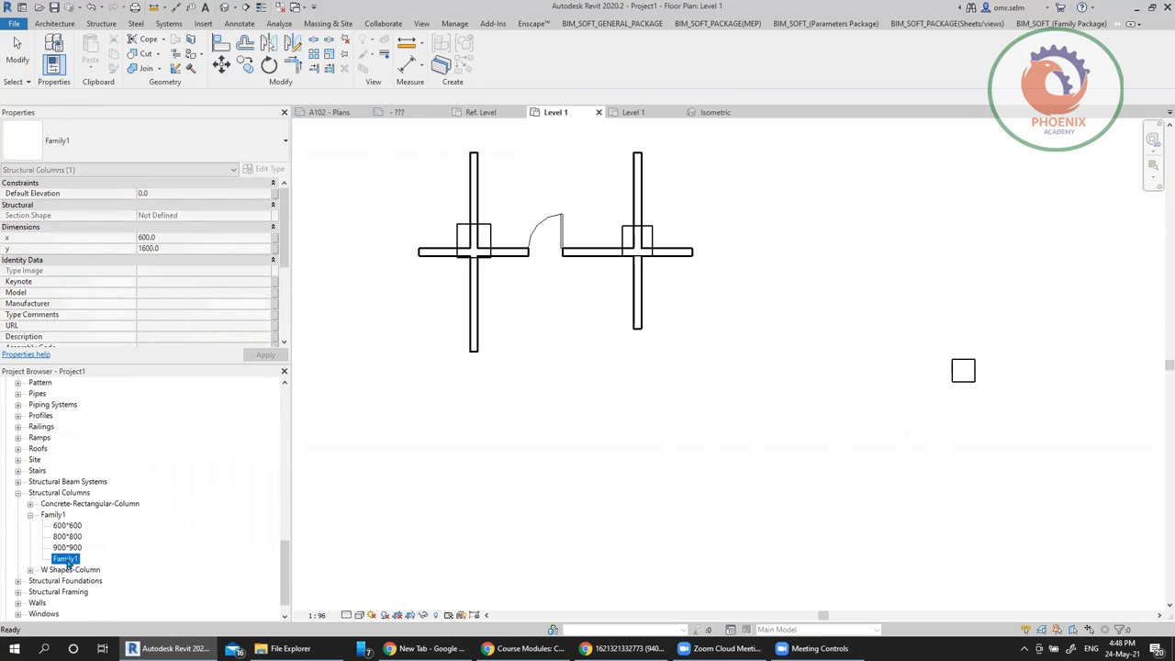
{"action": "left_click", "coordinate": [68, 559]}
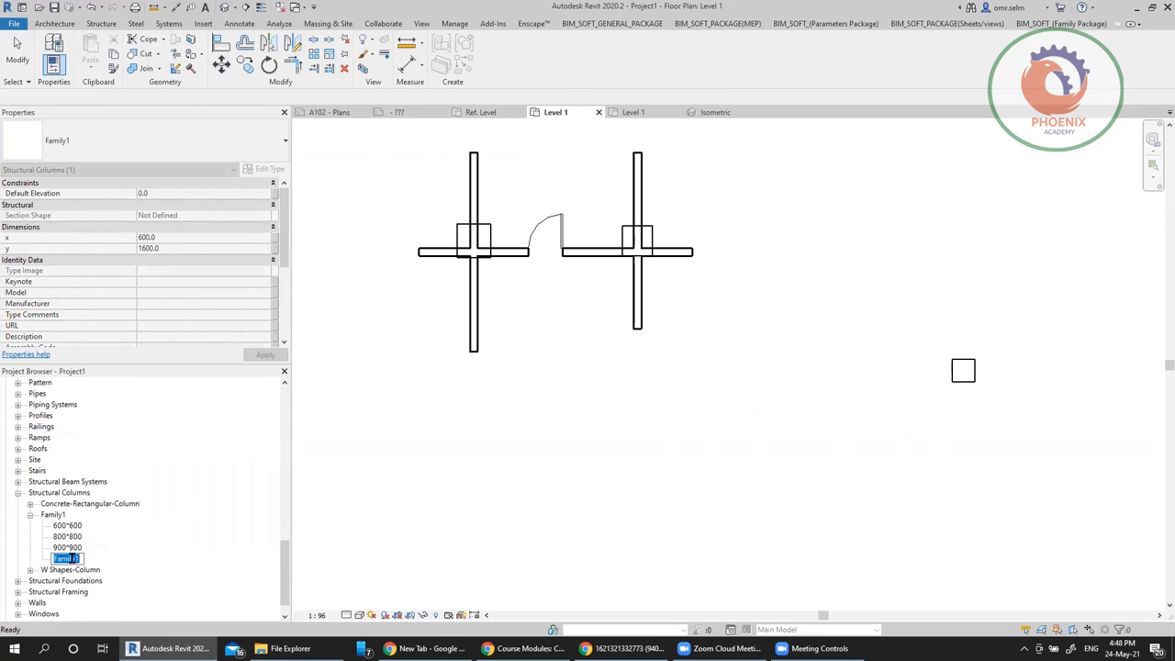
{"action": "type", "text": "1200*1200"}
{"action": "key", "text": "Return"}
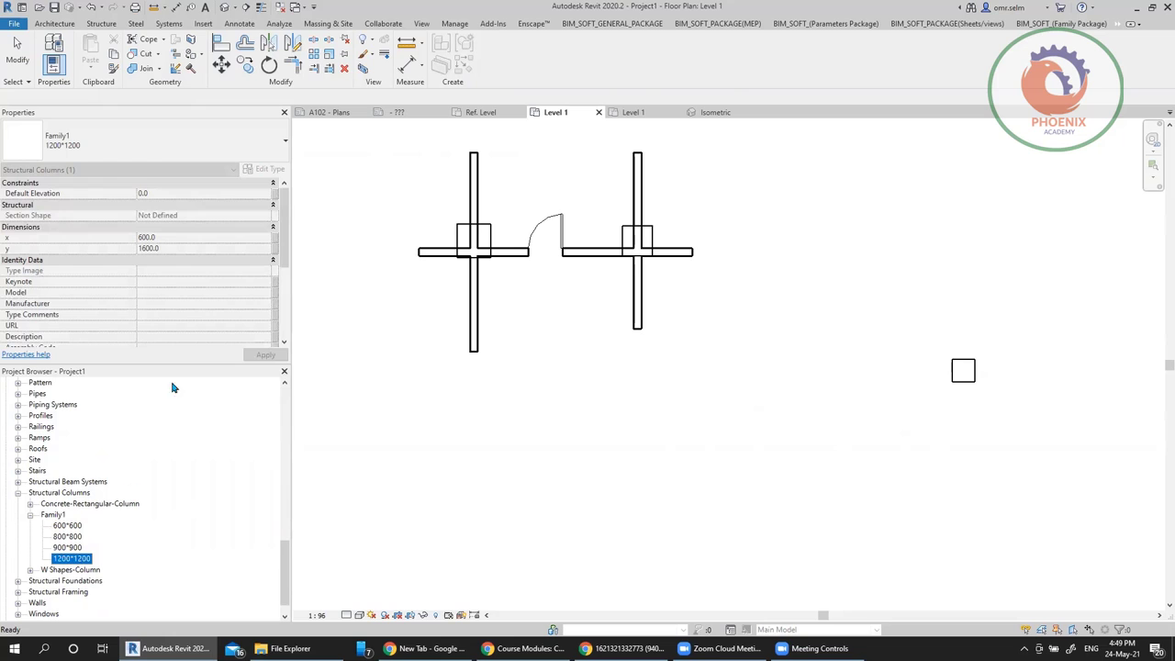
Rename the Family1 structural column family as sc
{"action": "left_click", "coordinate": [489, 356]}
{"action": "left_click", "coordinate": [53, 516]}
{"action": "left_click", "coordinate": [52, 516]}
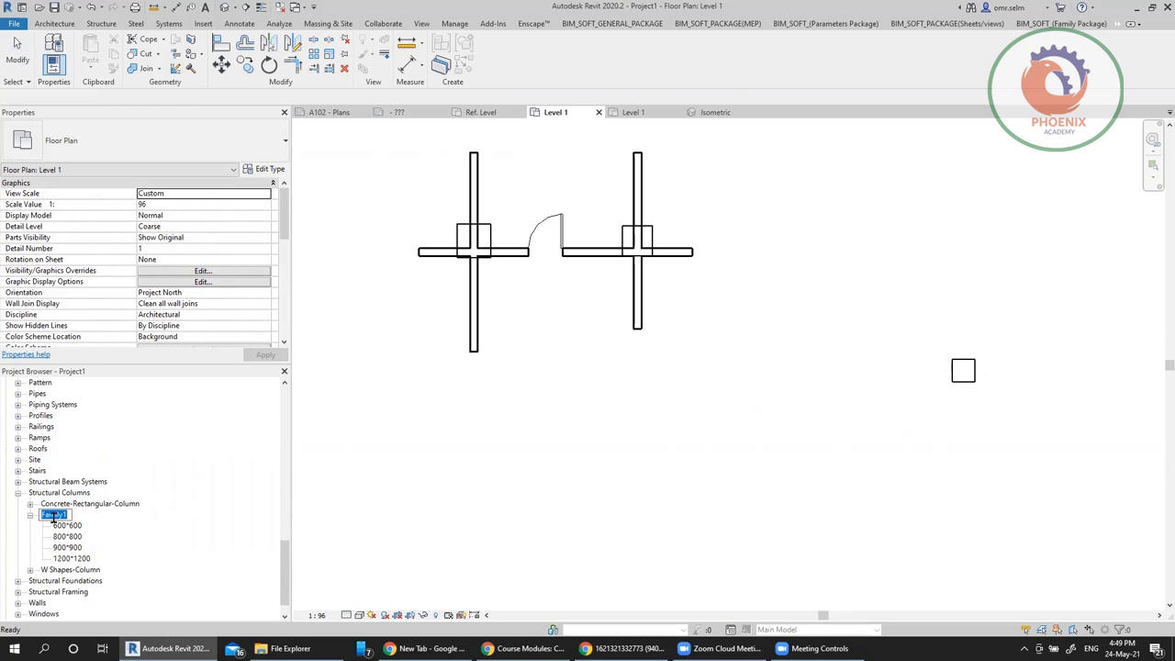
{"action": "type", "text": "c"}
{"action": "double_click", "coordinate": [53, 516]}
{"action": "key", "text": "Return"}
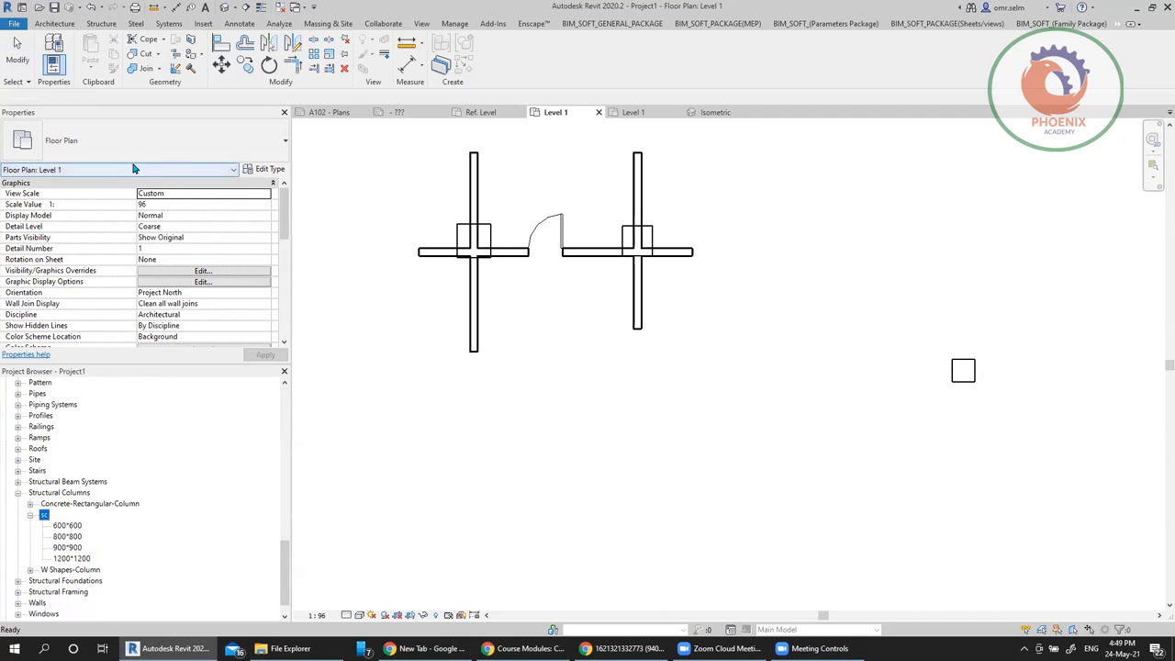
Change the free-standing column to type 1200*1200 and set that type's x and y to 1200
{"action": "left_click", "coordinate": [963, 370]}
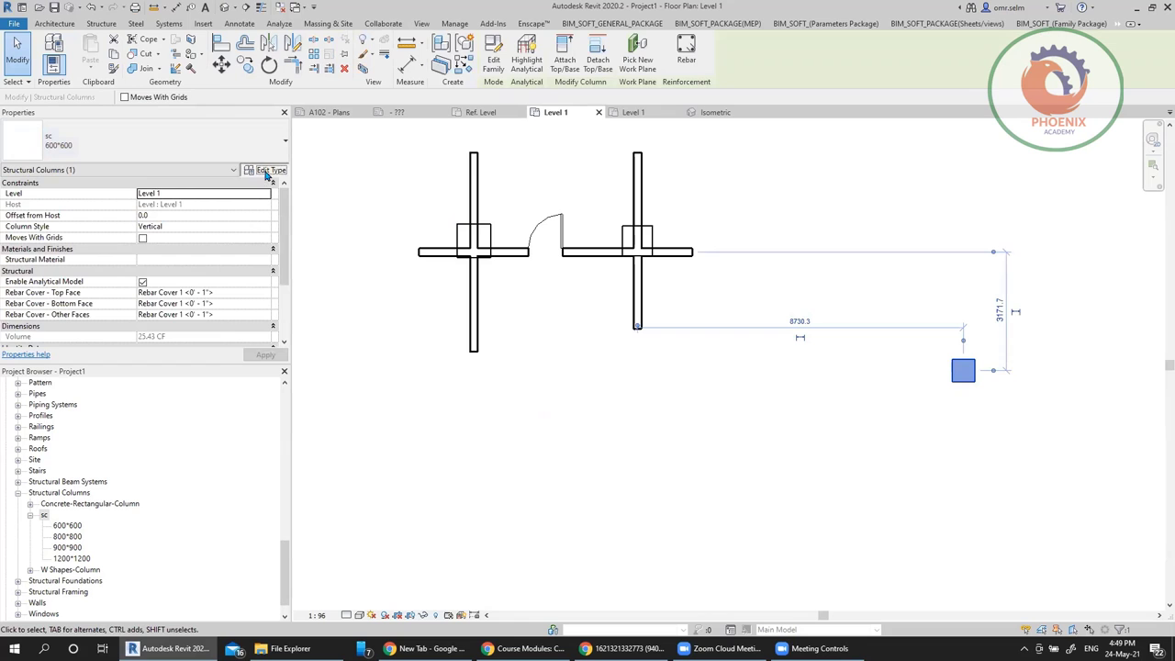
{"action": "left_click", "coordinate": [265, 170]}
{"action": "left_click", "coordinate": [275, 139]}
{"action": "left_click", "coordinate": [312, 174]}
{"action": "left_click", "coordinate": [338, 263]}
{"action": "type", "text": "1200"}
{"action": "left_click", "coordinate": [332, 272]}
{"action": "type", "text": "1"}
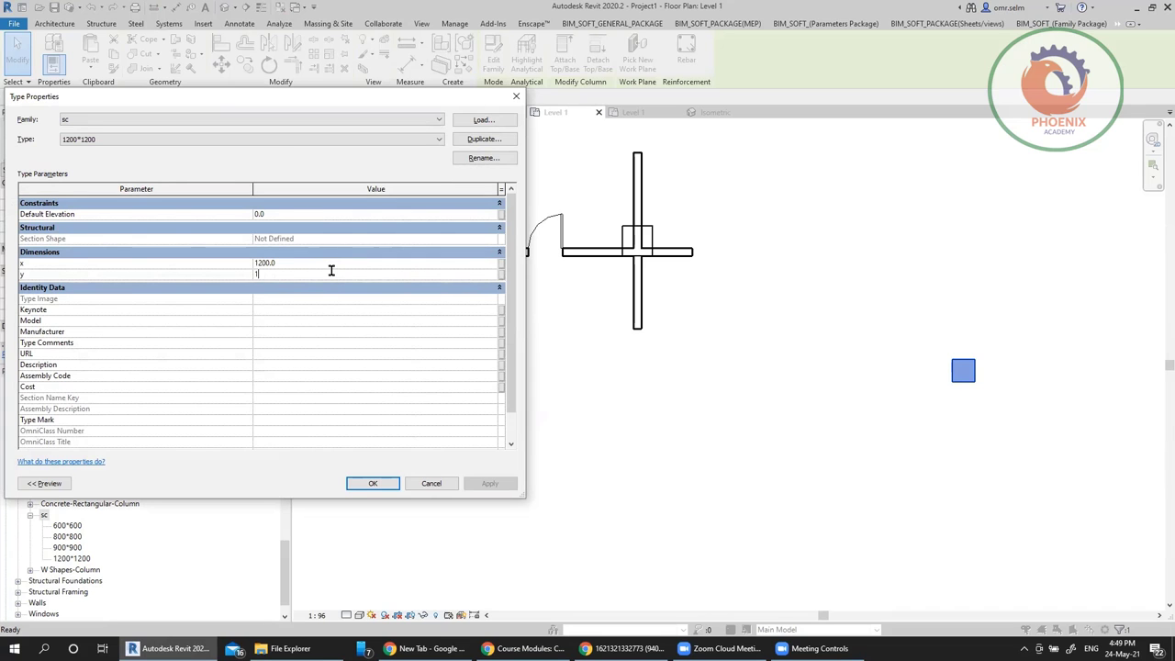
{"action": "type", "text": "200"}
{"action": "left_click", "coordinate": [360, 485]}
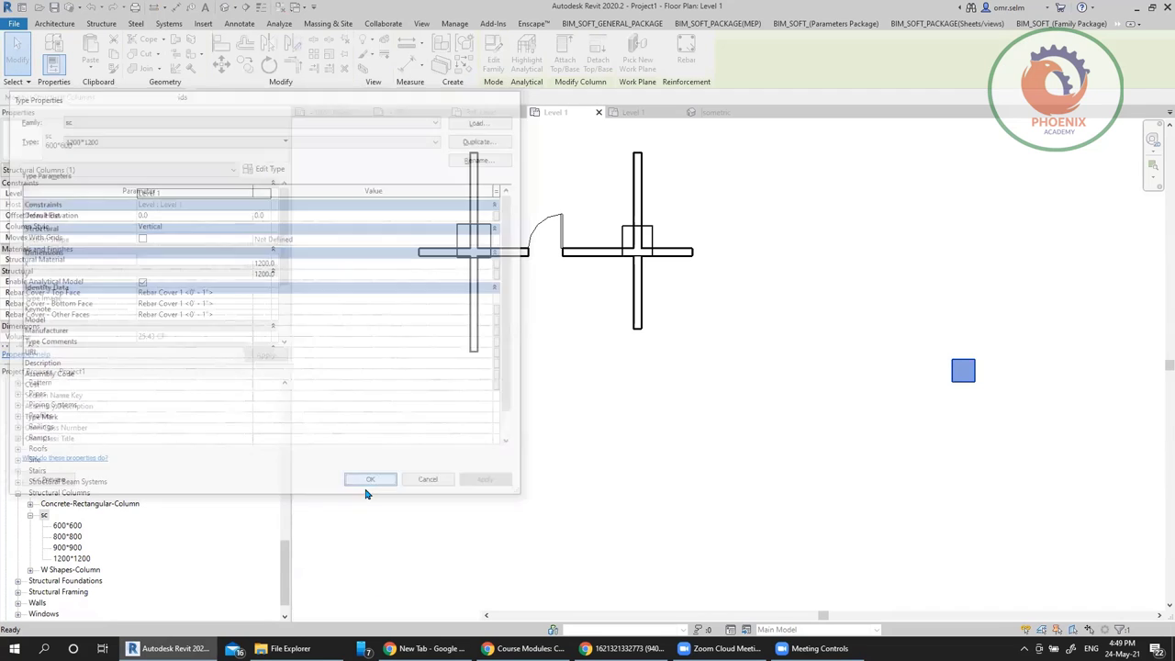
{"action": "left_click", "coordinate": [783, 467]}
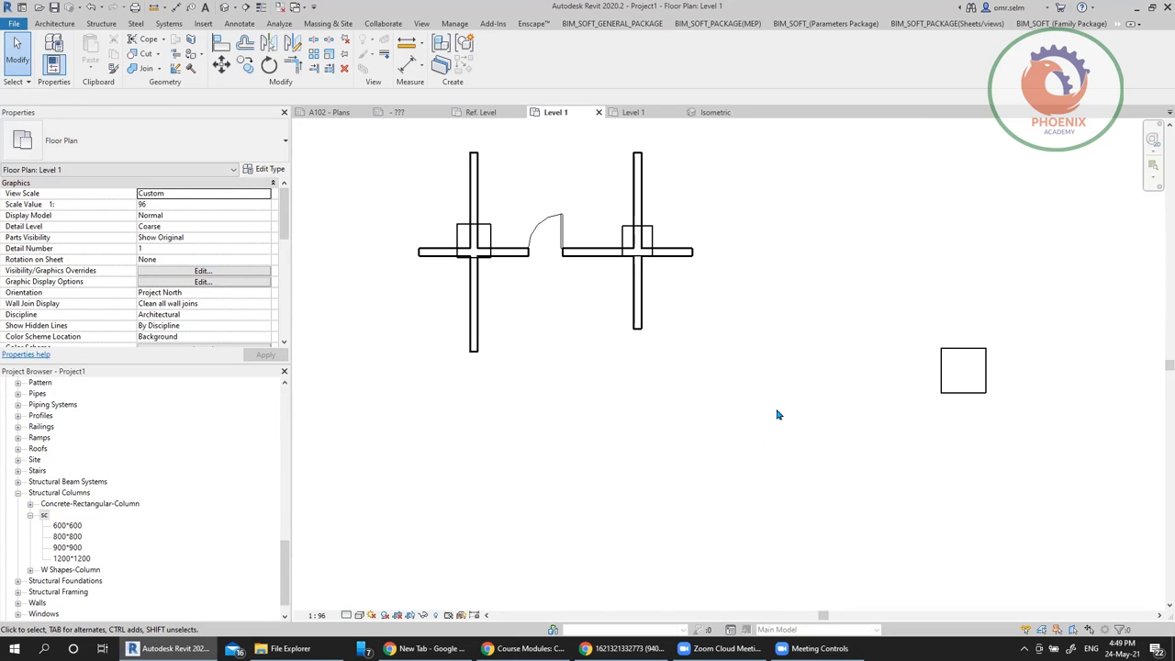
Open the free-standing column's family for editing and close the inactive views
{"action": "left_click", "coordinate": [979, 399]}
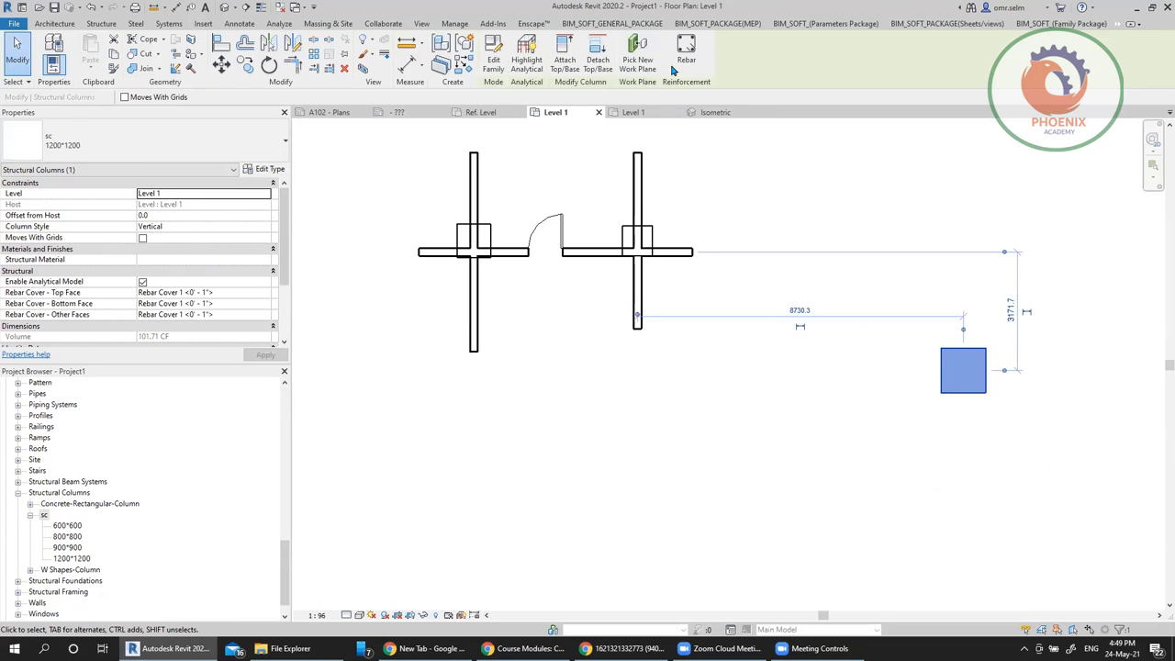
{"action": "left_click", "coordinate": [493, 55]}
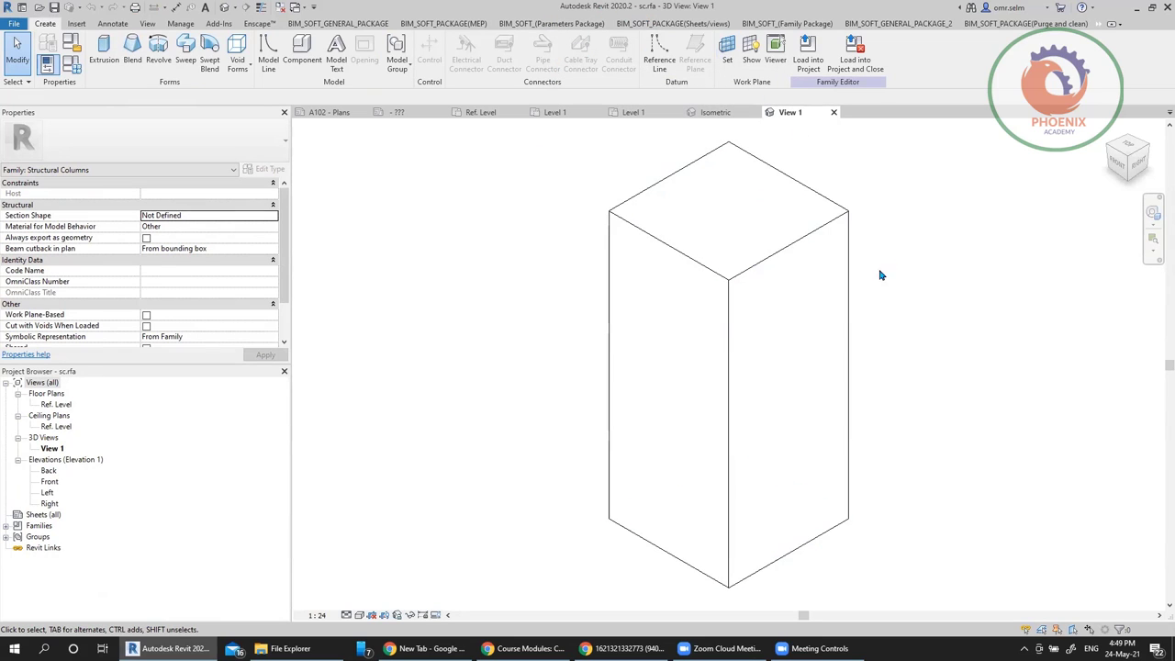
{"action": "left_click", "coordinate": [280, 8]}
Close the old Family1 family's Ref. Level view without saving its changes
{"action": "left_click", "coordinate": [552, 112]}
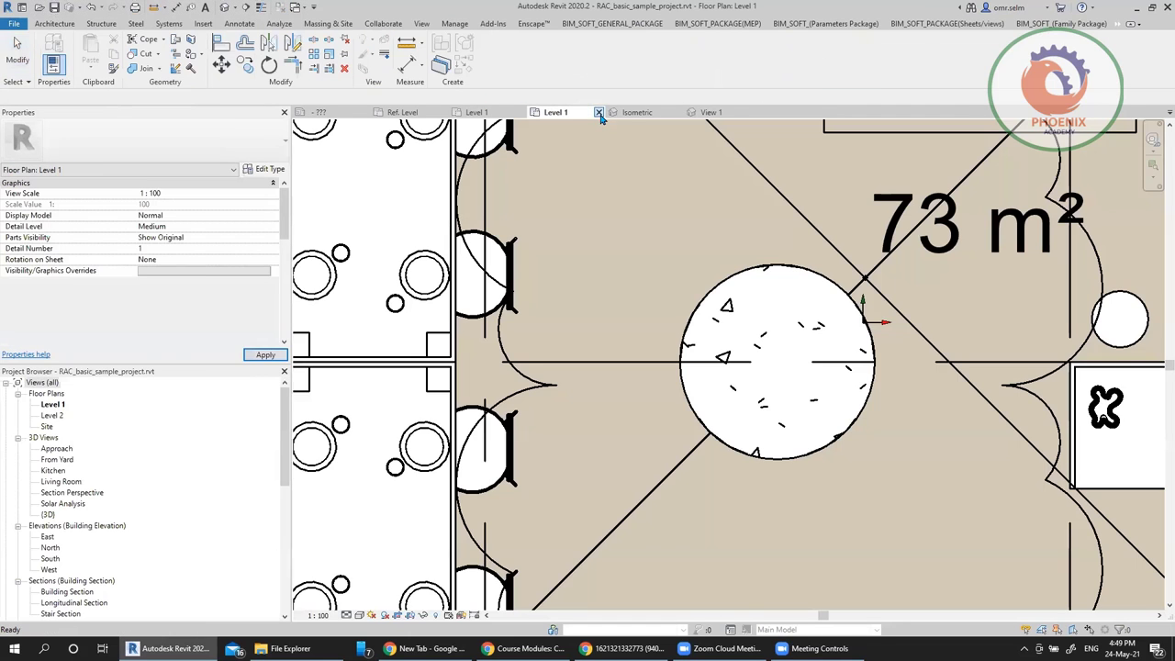
{"action": "left_click", "coordinate": [517, 113]}
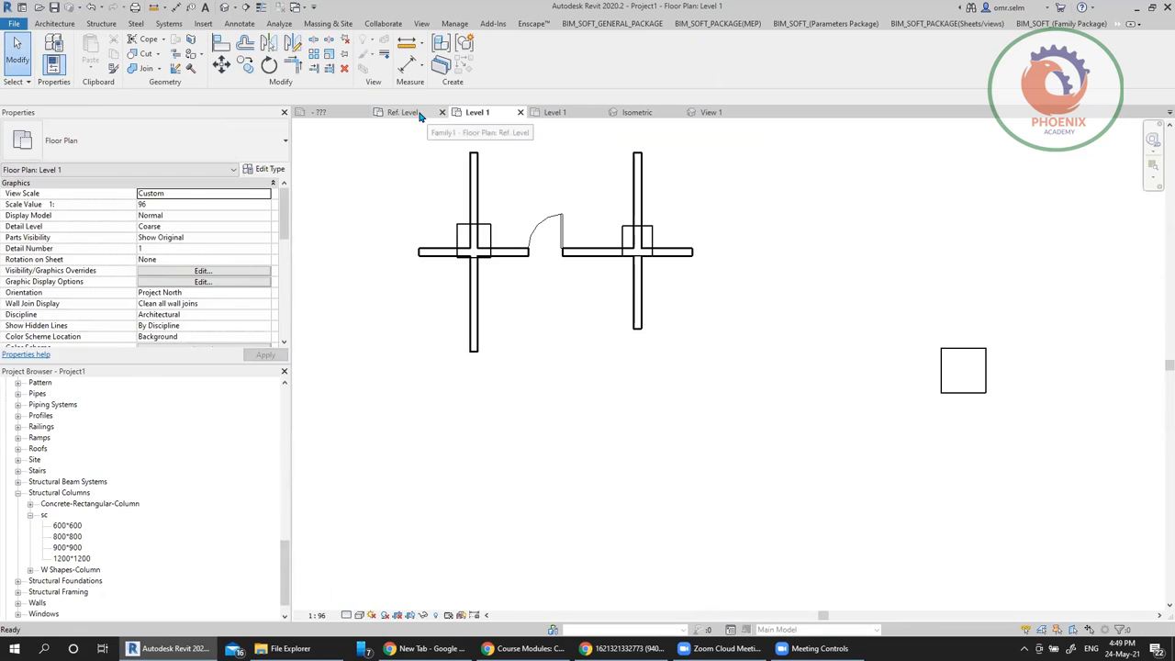
{"action": "left_click", "coordinate": [437, 114]}
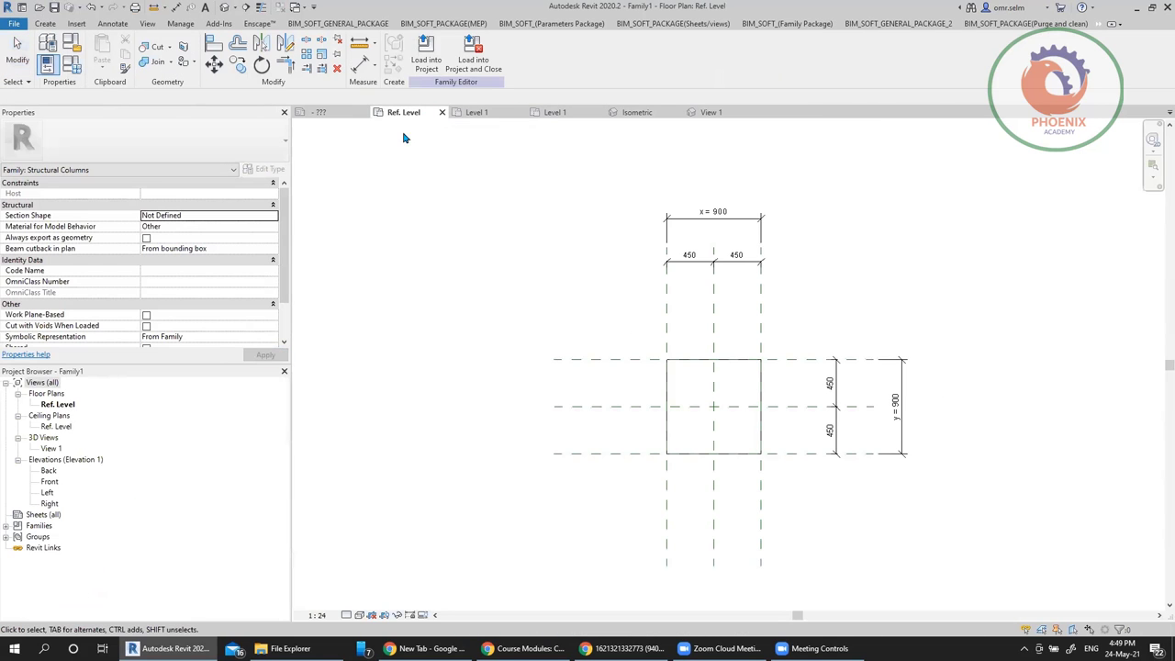
{"action": "left_click", "coordinate": [442, 112]}
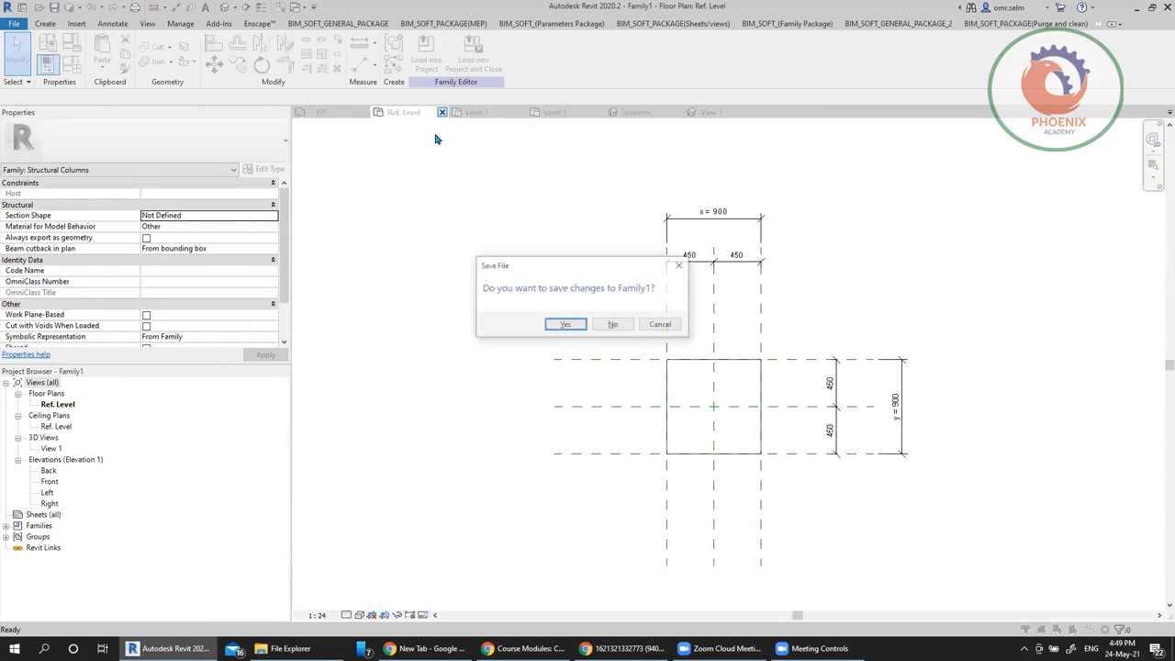
{"action": "left_click", "coordinate": [609, 325]}
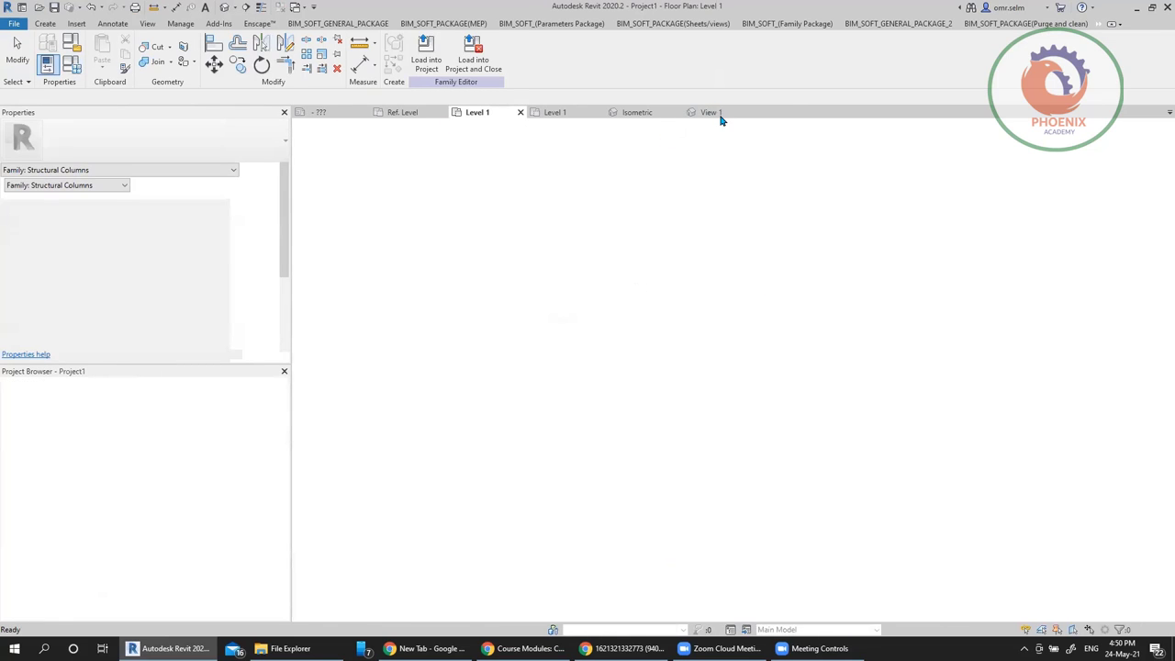
Return to the sc family and open its Back elevation to work on the column extrusion
{"action": "left_click", "coordinate": [626, 112]}
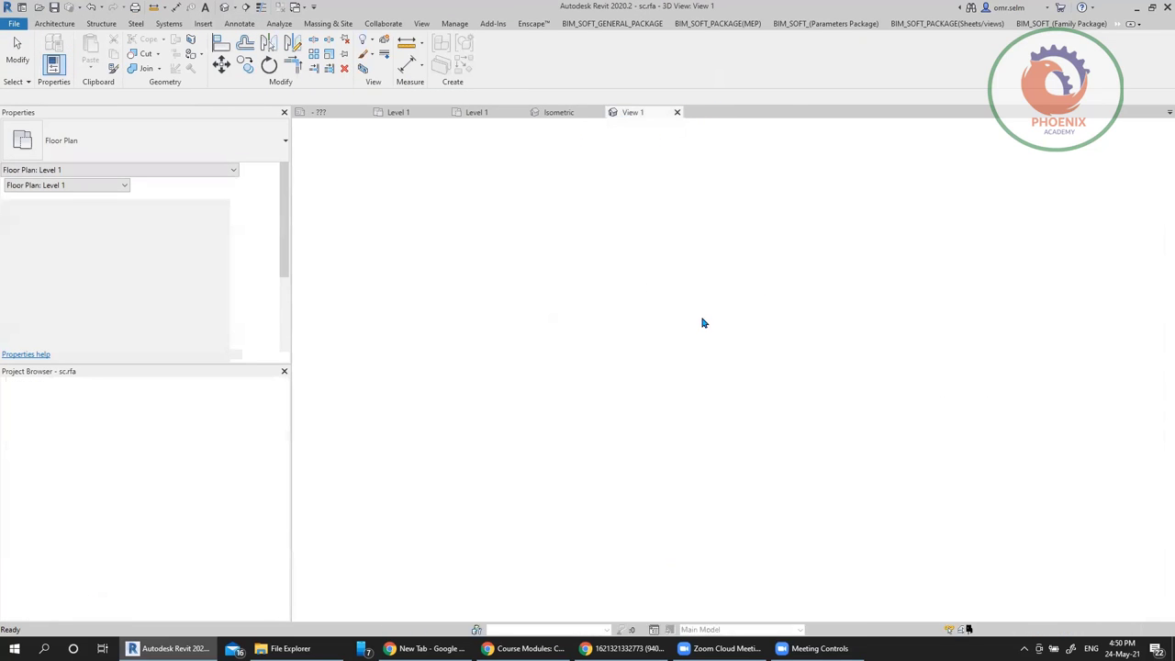
{"action": "scroll", "coordinate": [708, 386], "scroll_direction": "down", "scroll_amount": 2}
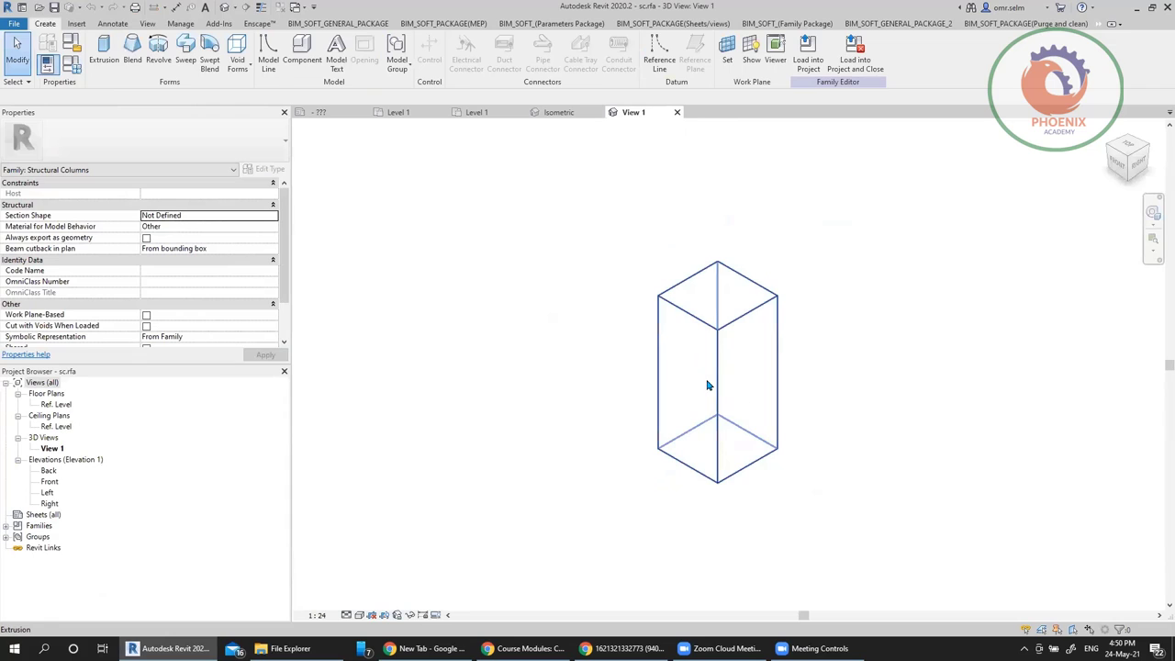
{"action": "left_click", "coordinate": [708, 386]}
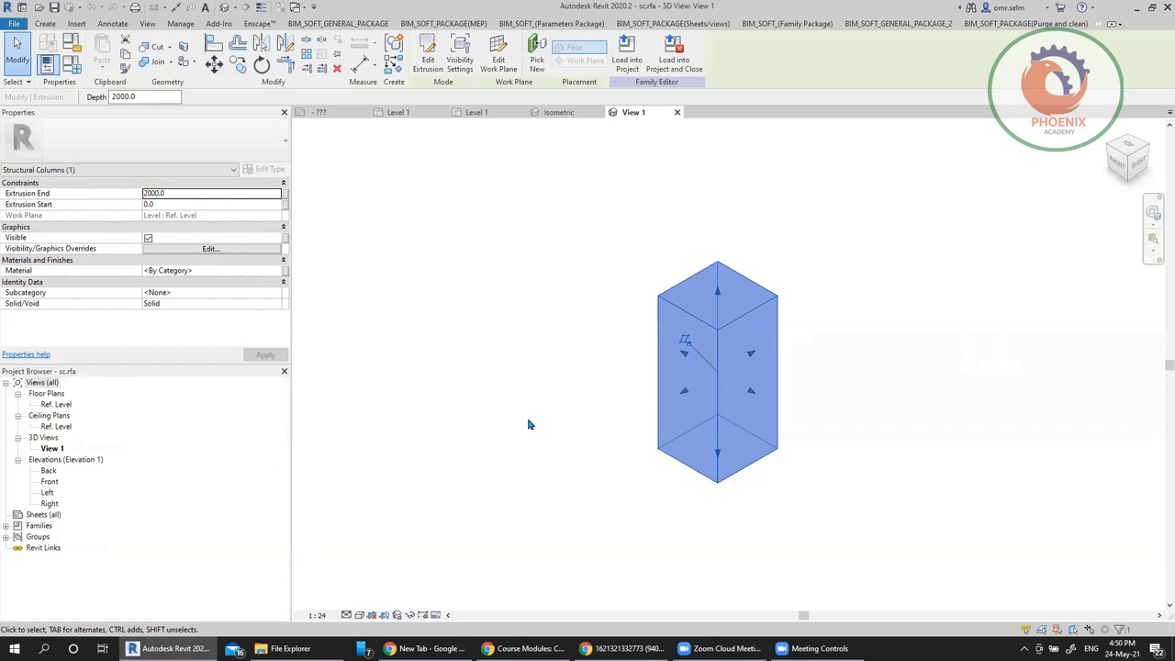
{"action": "double_click", "coordinate": [49, 471]}
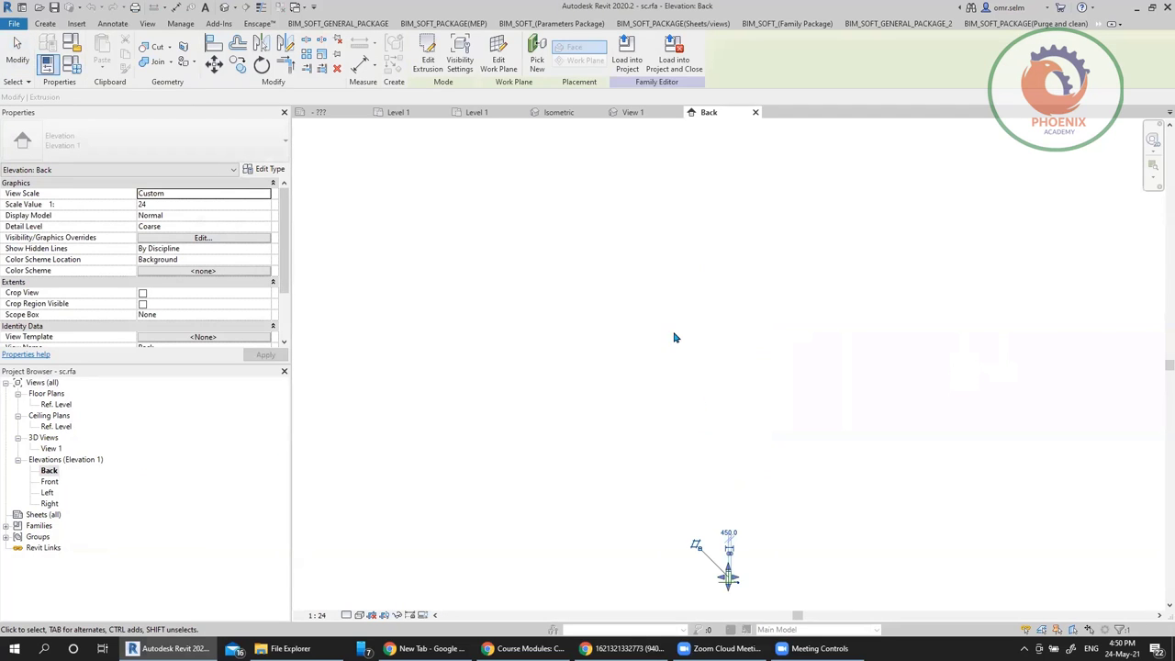
{"action": "scroll", "coordinate": [695, 420], "scroll_direction": "up", "scroll_amount": 4}
{"action": "left_click", "coordinate": [630, 388]}
{"action": "scroll", "coordinate": [632, 389], "scroll_direction": "up", "scroll_amount": 4}
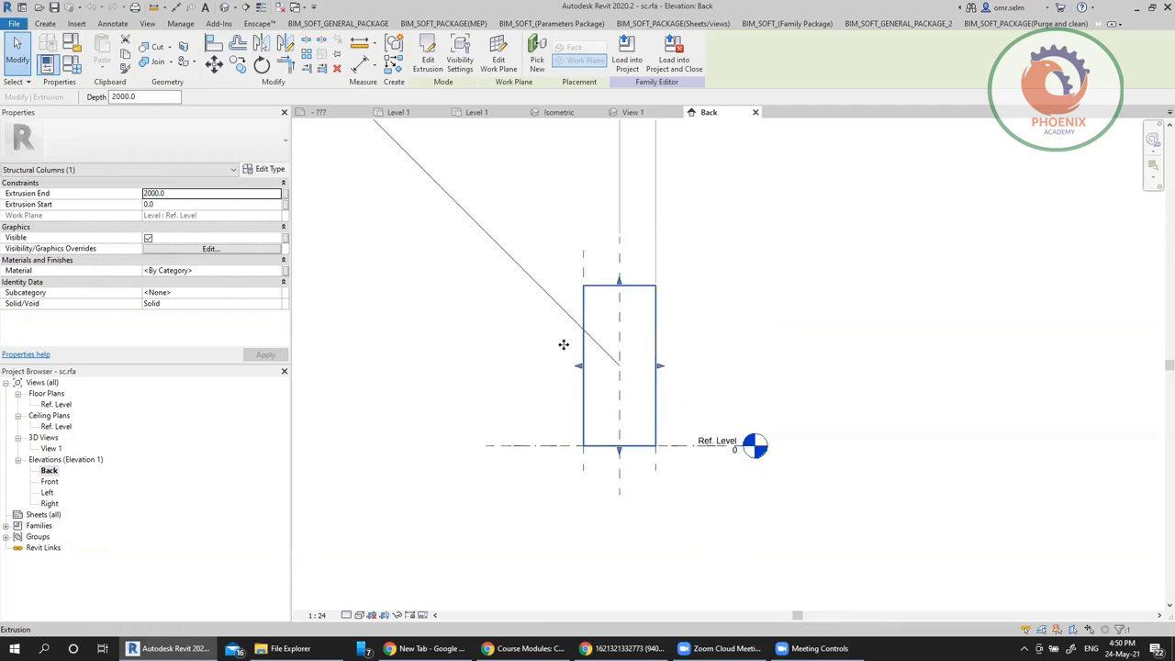
{"action": "left_click", "coordinate": [474, 328]}
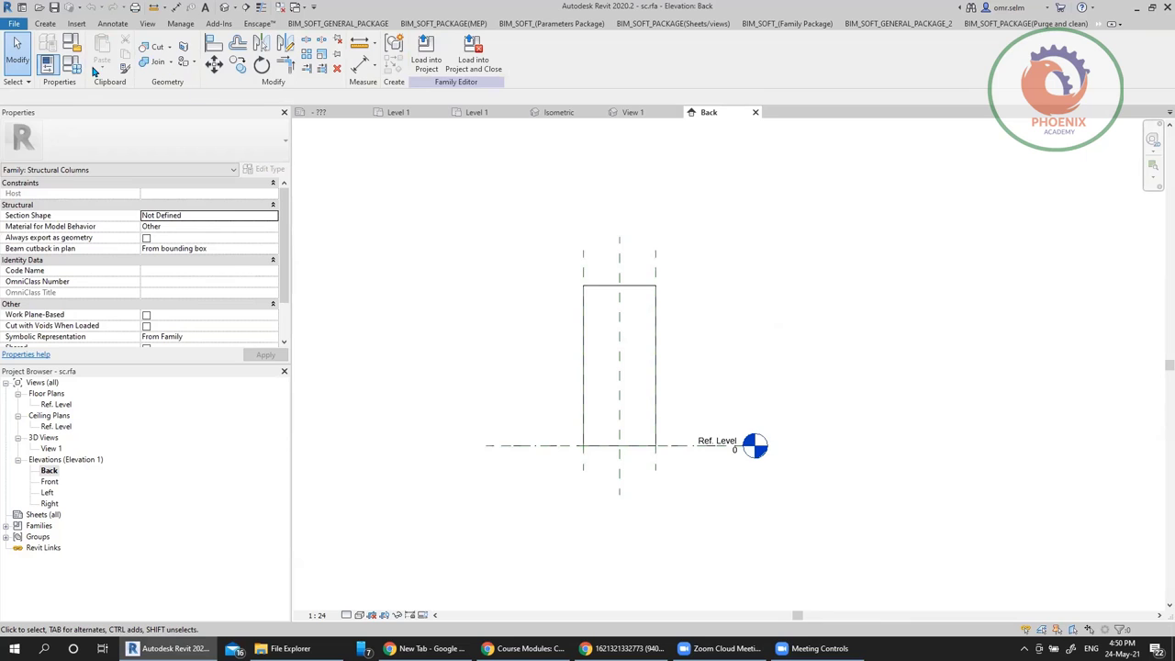
Draw a horizontal reference plane across the column, about 1827 mm above Ref. Level and slightly below the extrusion's top
{"action": "left_click", "coordinate": [45, 23]}
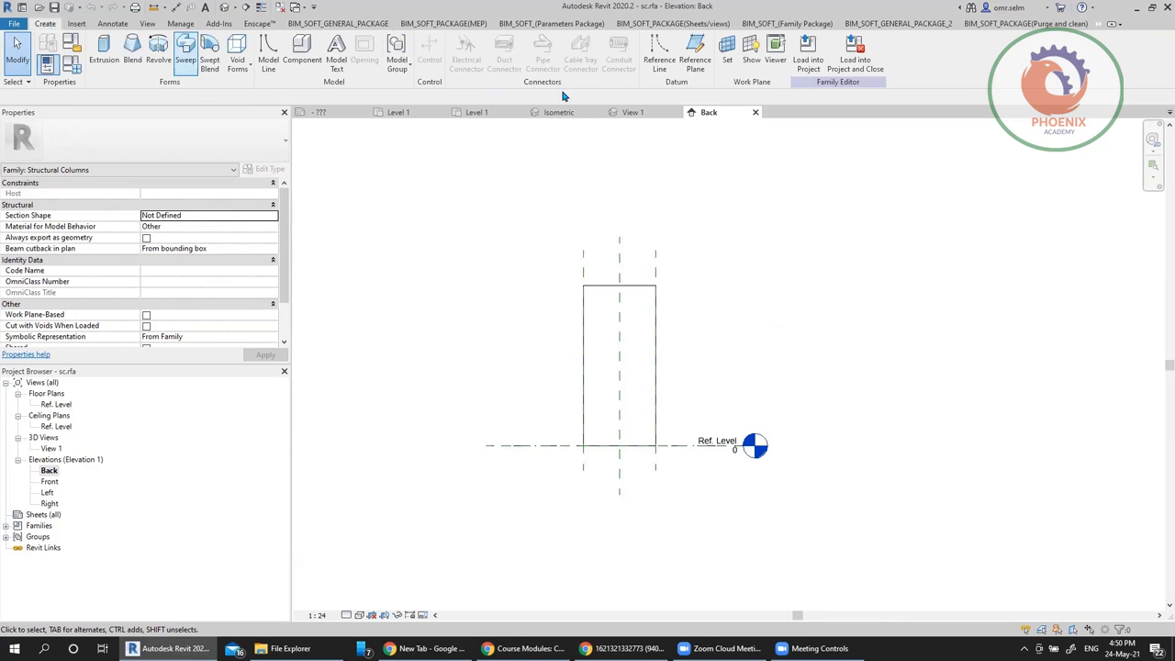
{"action": "left_click", "coordinate": [694, 57]}
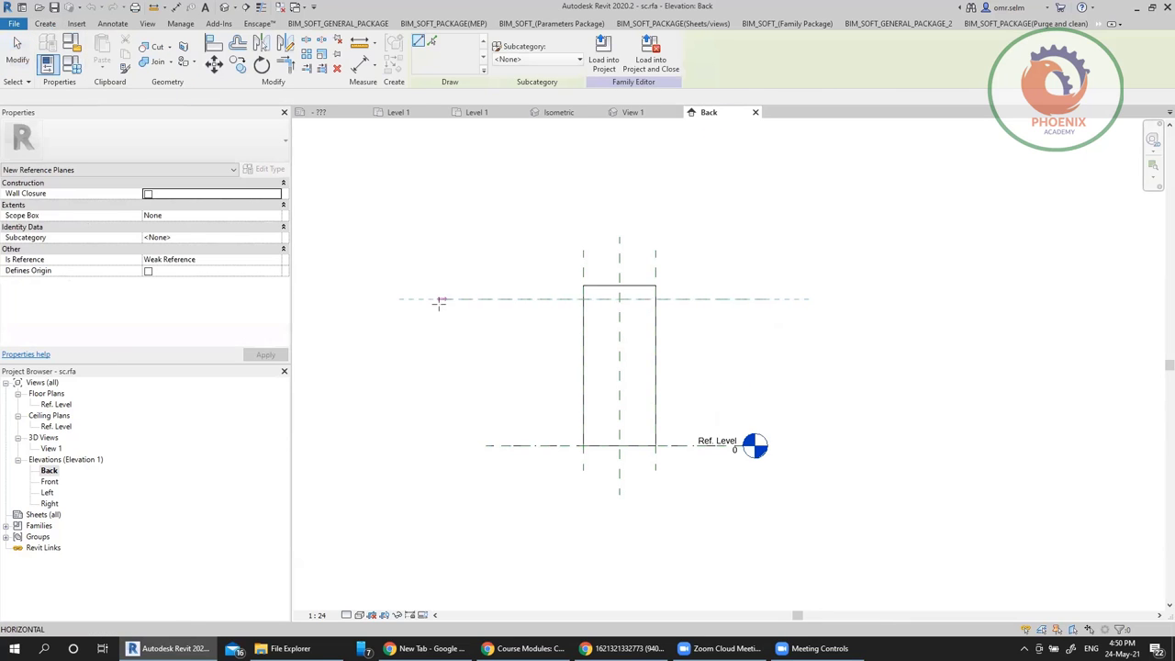
{"action": "left_click", "coordinate": [487, 299]}
{"action": "key", "text": "Escape"}
{"action": "key", "text": "Escape"}
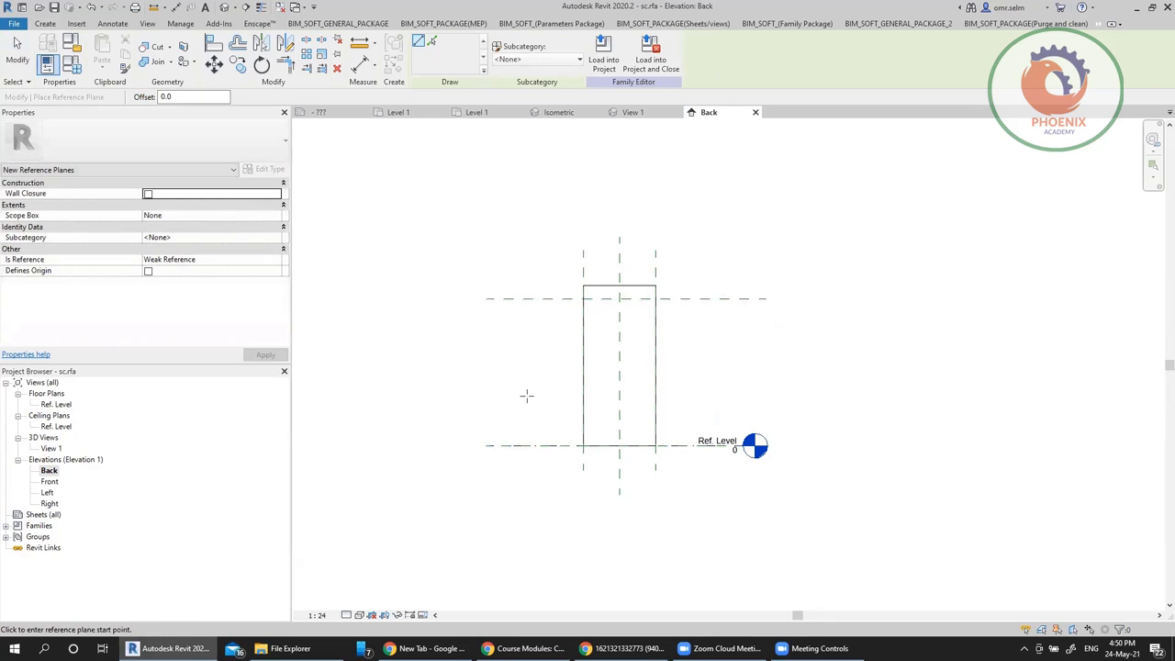
Add an aligned dimension between Ref. Level and the new horizontal reference plane, beside the column
{"action": "key", "text": "d"}
{"action": "key", "text": "i"}
{"action": "left_click", "coordinate": [532, 446]}
{"action": "left_click", "coordinate": [518, 299]}
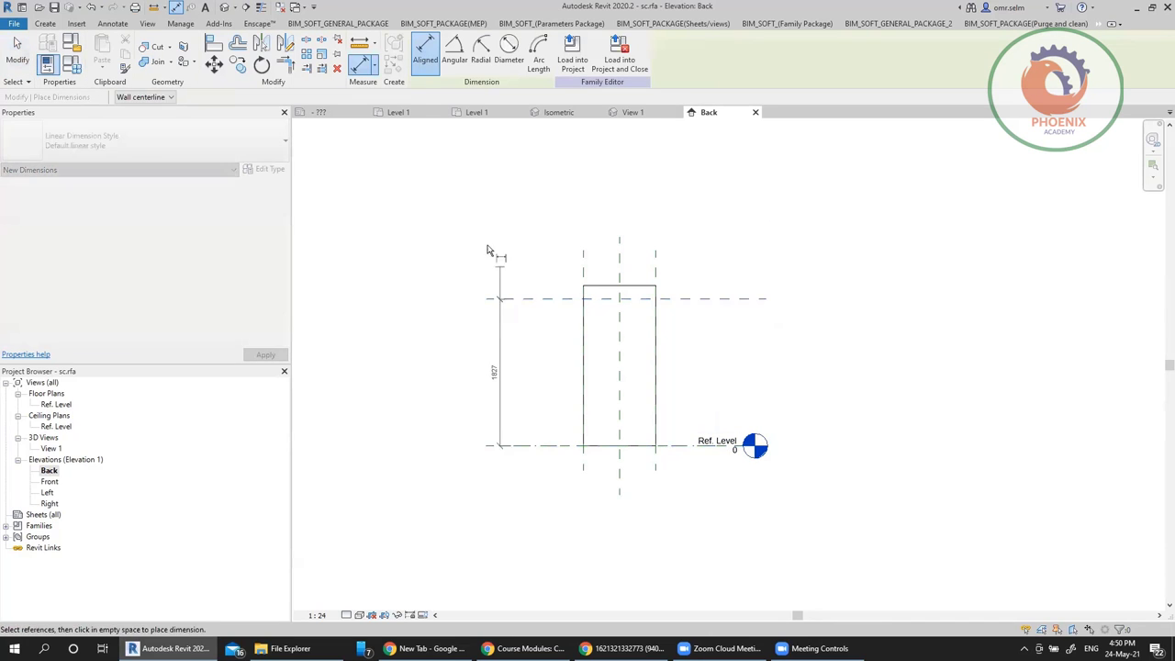
{"action": "left_click", "coordinate": [449, 231]}
{"action": "key", "text": "Escape"}
{"action": "key", "text": "Escape"}
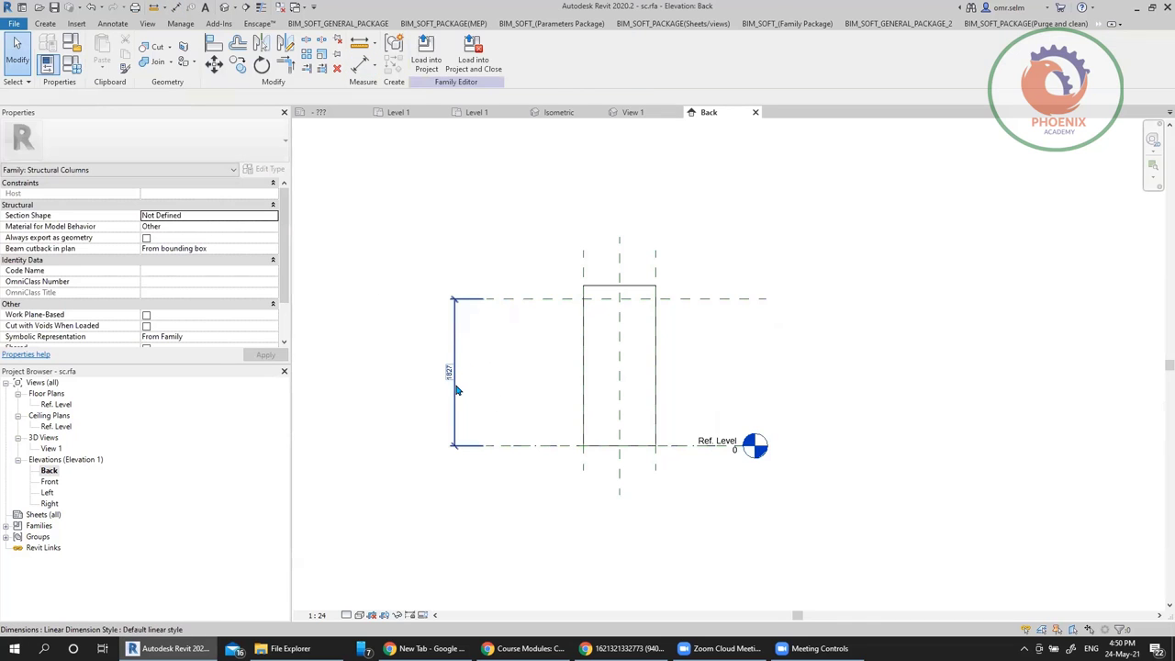
Label the vertical dimension with a new instance family parameter named height
{"action": "left_click", "coordinate": [540, 51]}
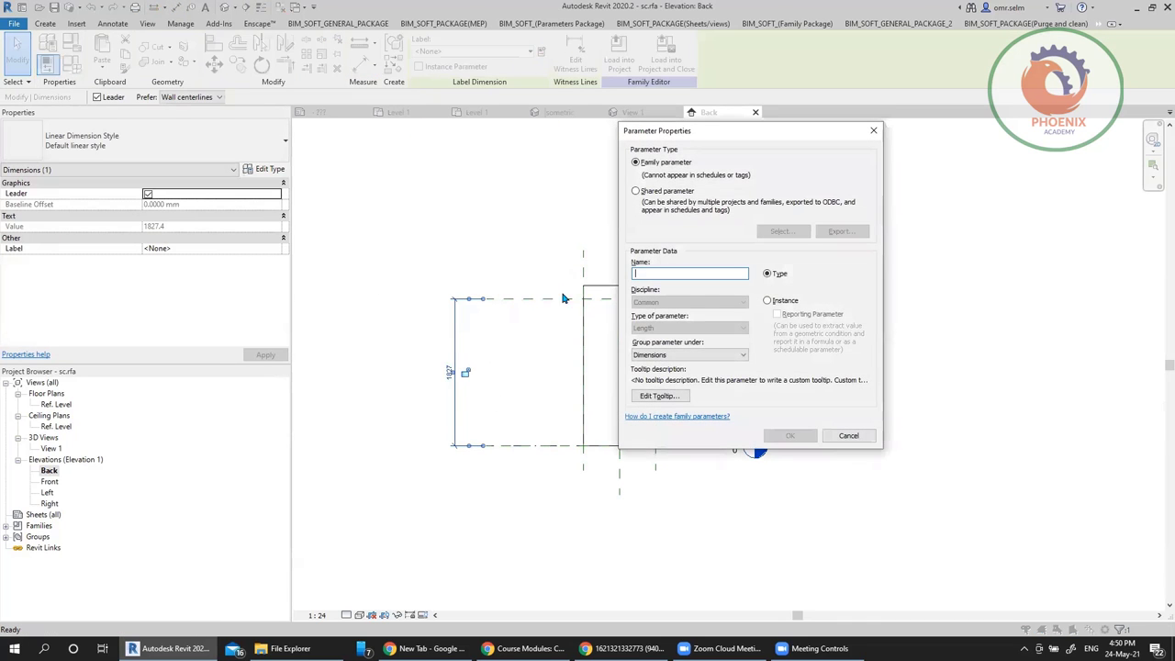
{"action": "type", "text": "height"}
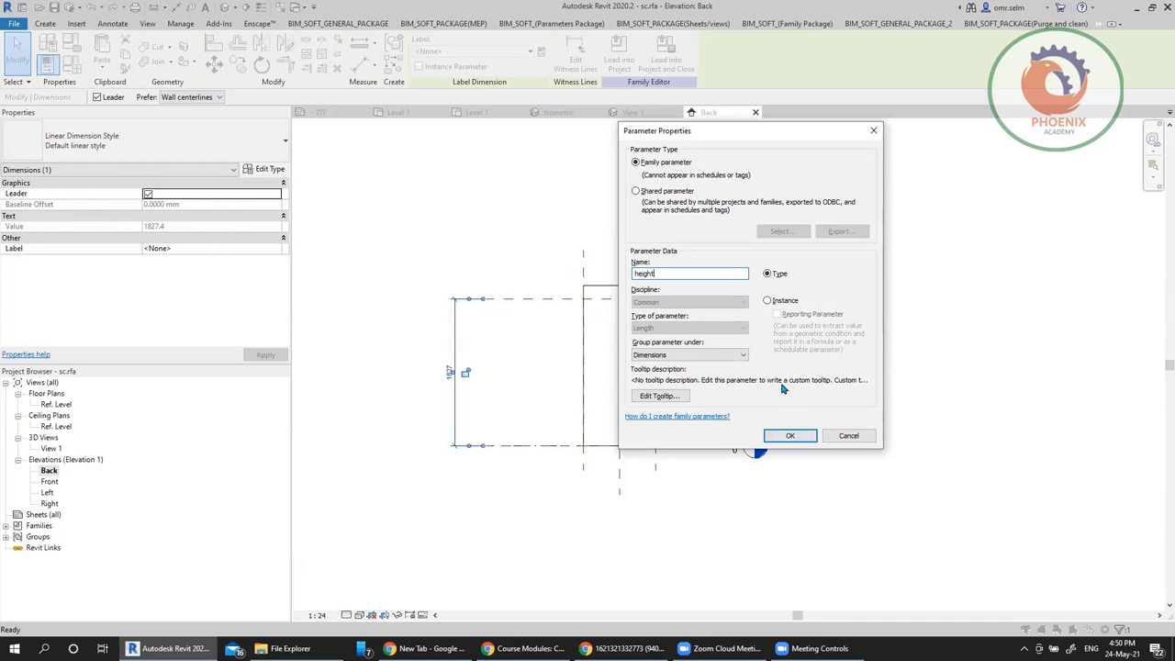
{"action": "left_click", "coordinate": [778, 304]}
{"action": "left_click", "coordinate": [789, 435]}
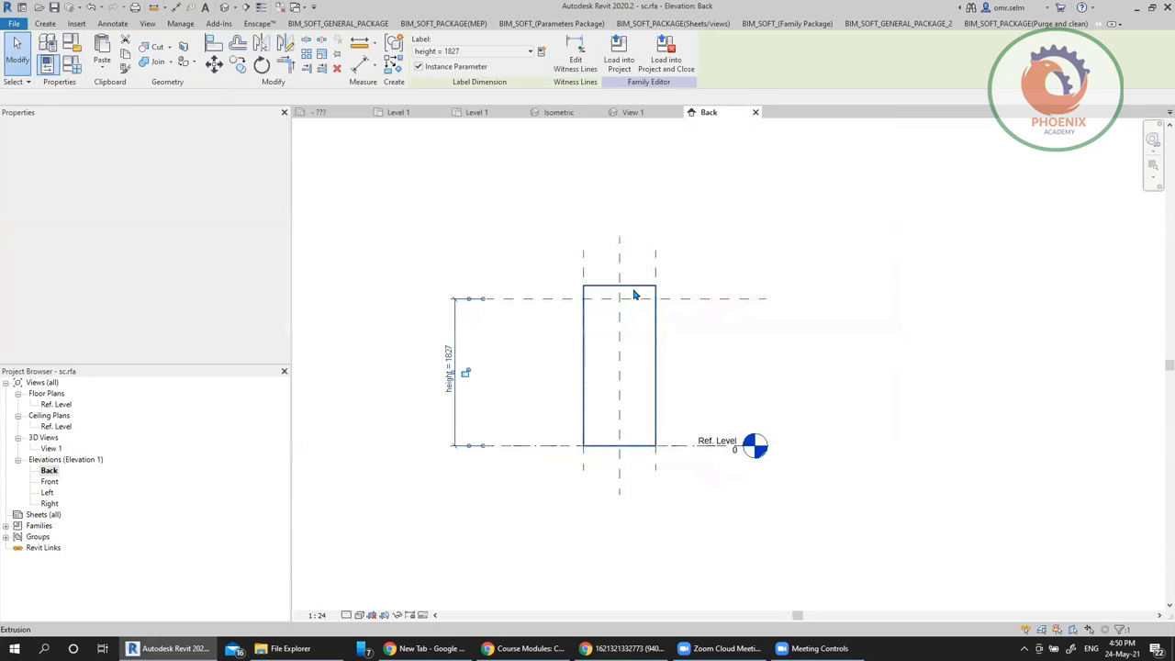
Align the column extrusion's top with the horizontal reference plane and move that plane up to about 3100 mm above Ref. Level
{"action": "left_click", "coordinate": [632, 294]}
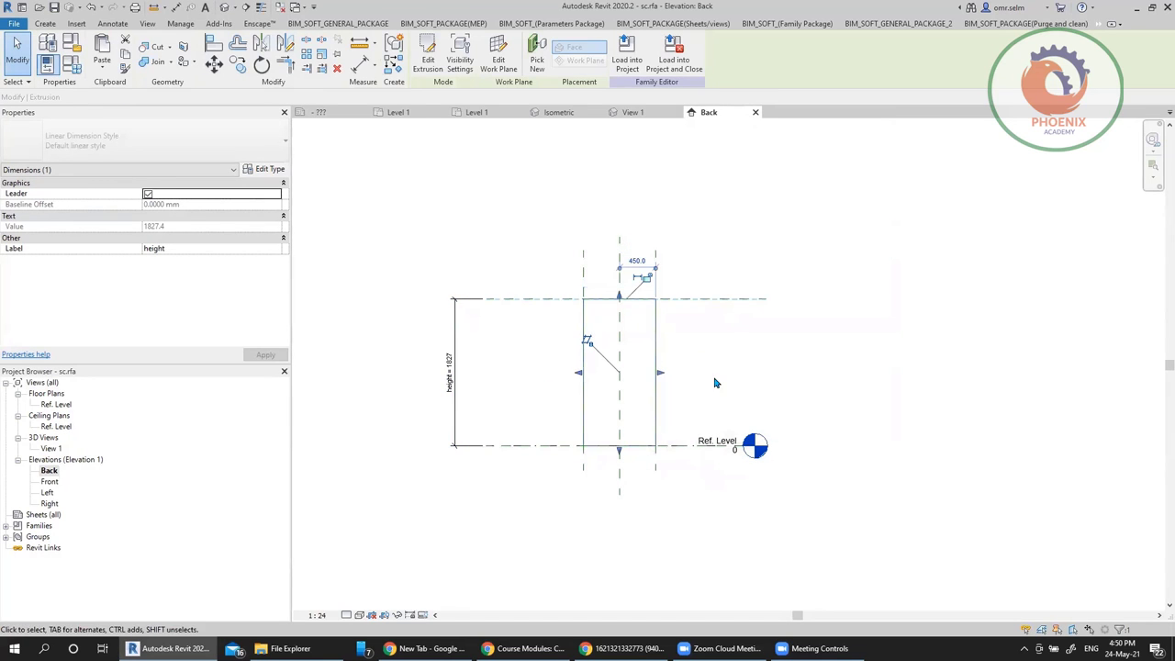
{"action": "left_click", "coordinate": [721, 299]}
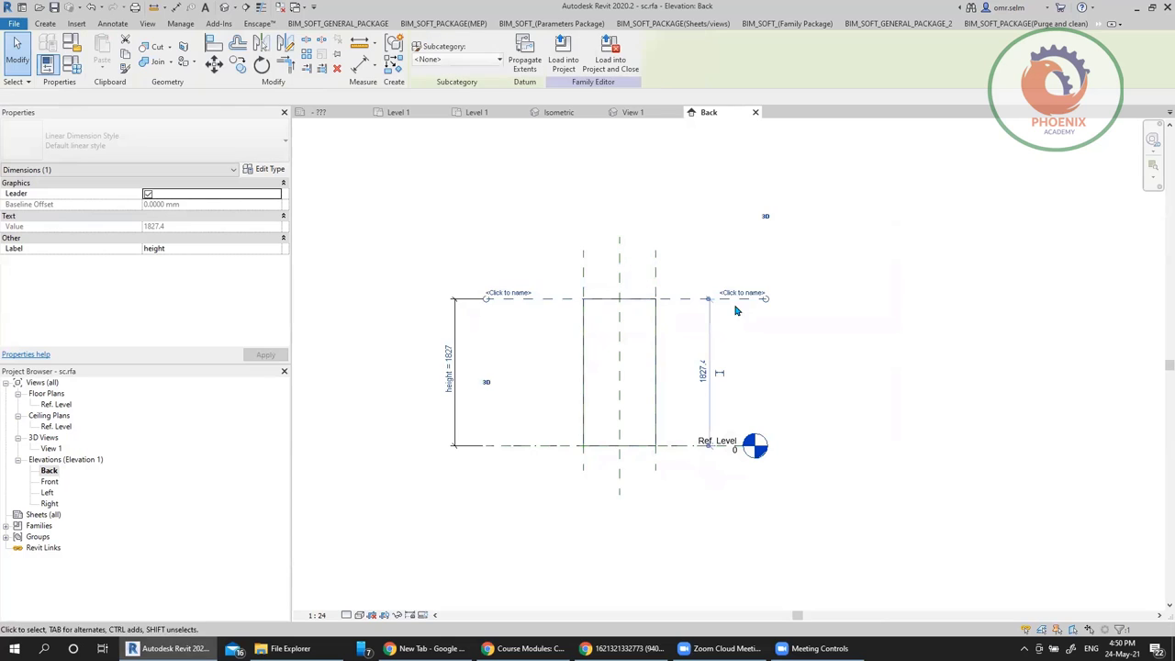
{"action": "left_click_drag", "start_coordinate": [664, 293], "coordinate": [682, 197]}
Set the labelled height dimension of the column to 4000 mm
{"action": "left_click", "coordinate": [449, 317]}
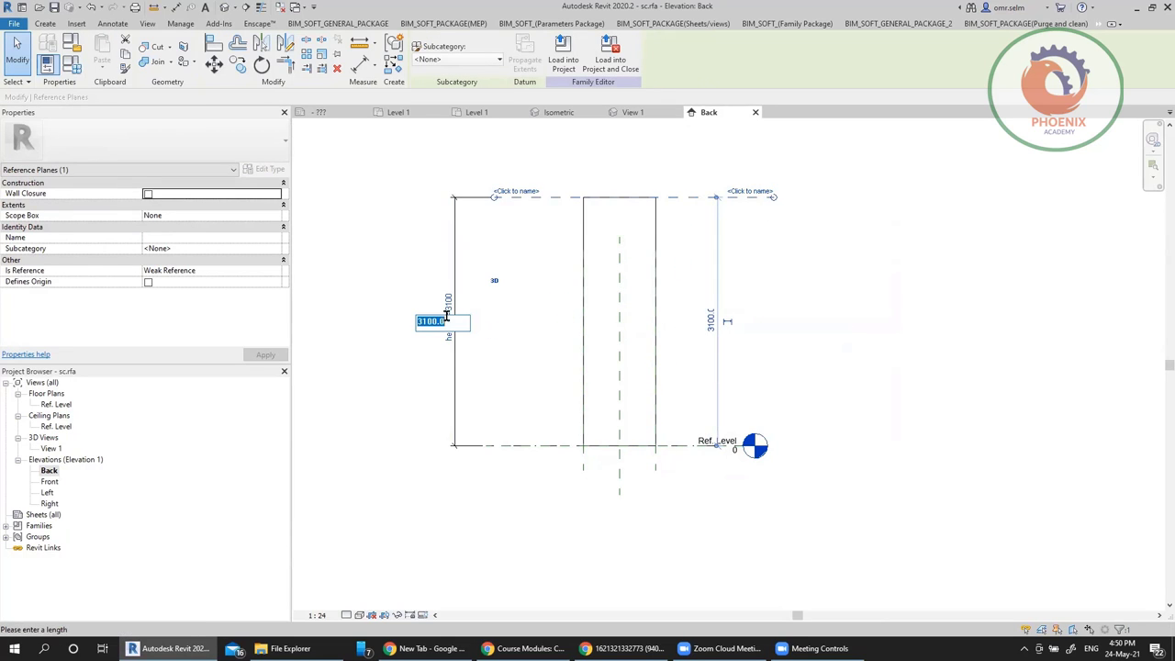
{"action": "type", "text": "4000"}
{"action": "key", "text": "Return"}
{"action": "left_click", "coordinate": [800, 356]}
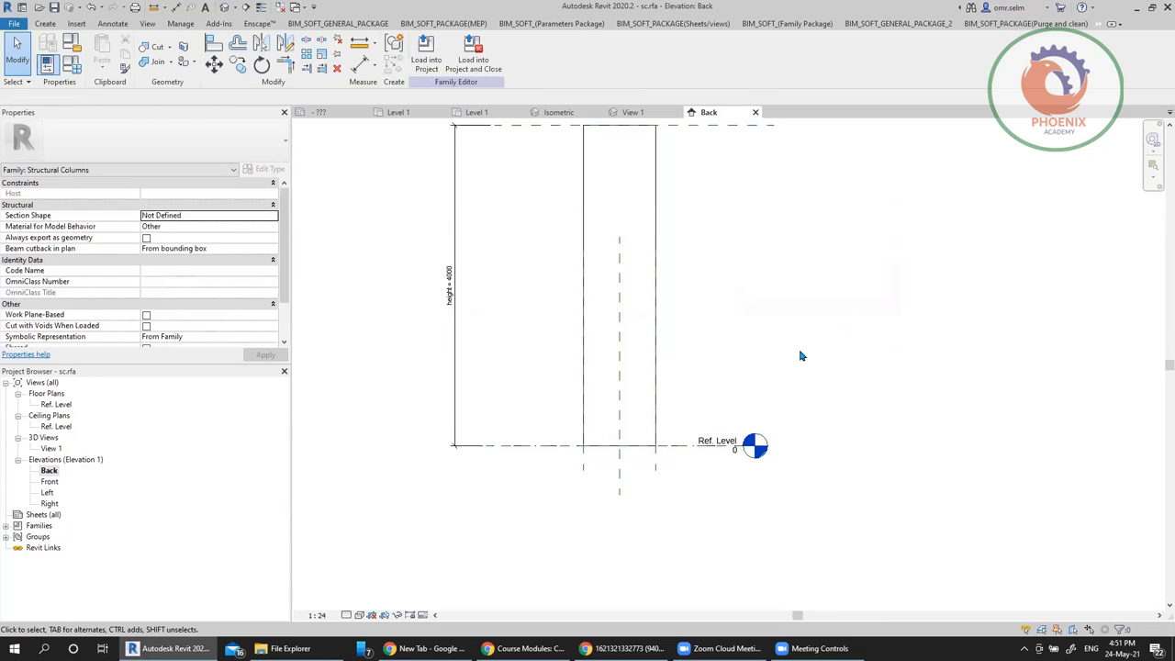
Load the updated sc family into Project1, replacing its existing version
{"action": "left_click", "coordinate": [426, 55]}
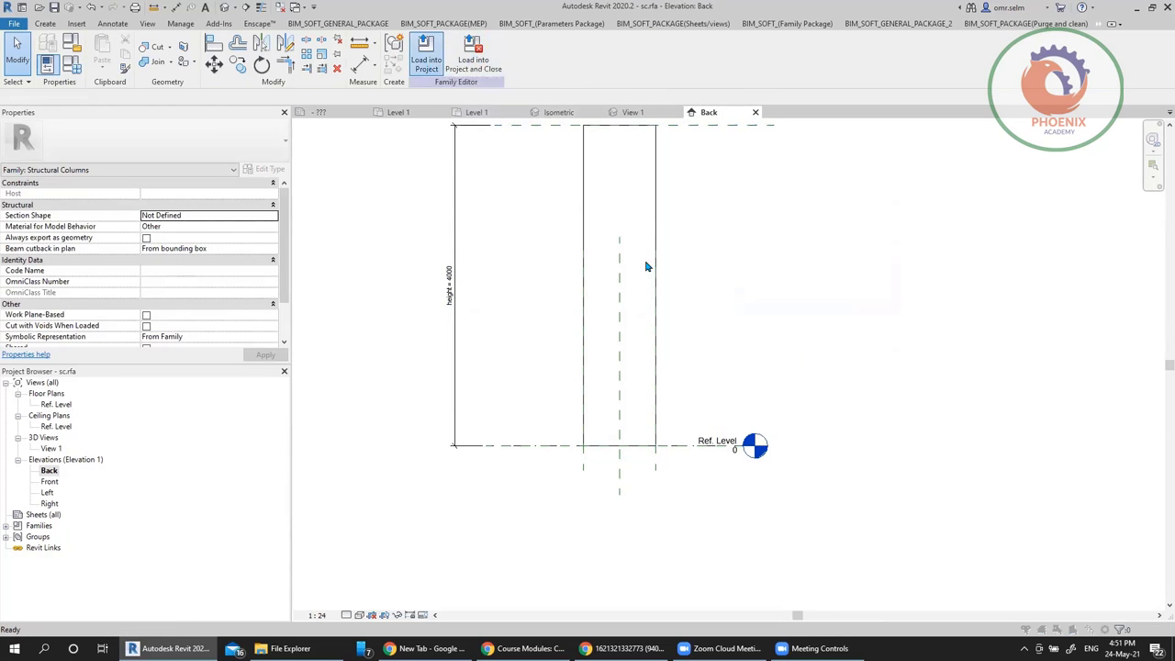
{"action": "left_click", "coordinate": [273, 278]}
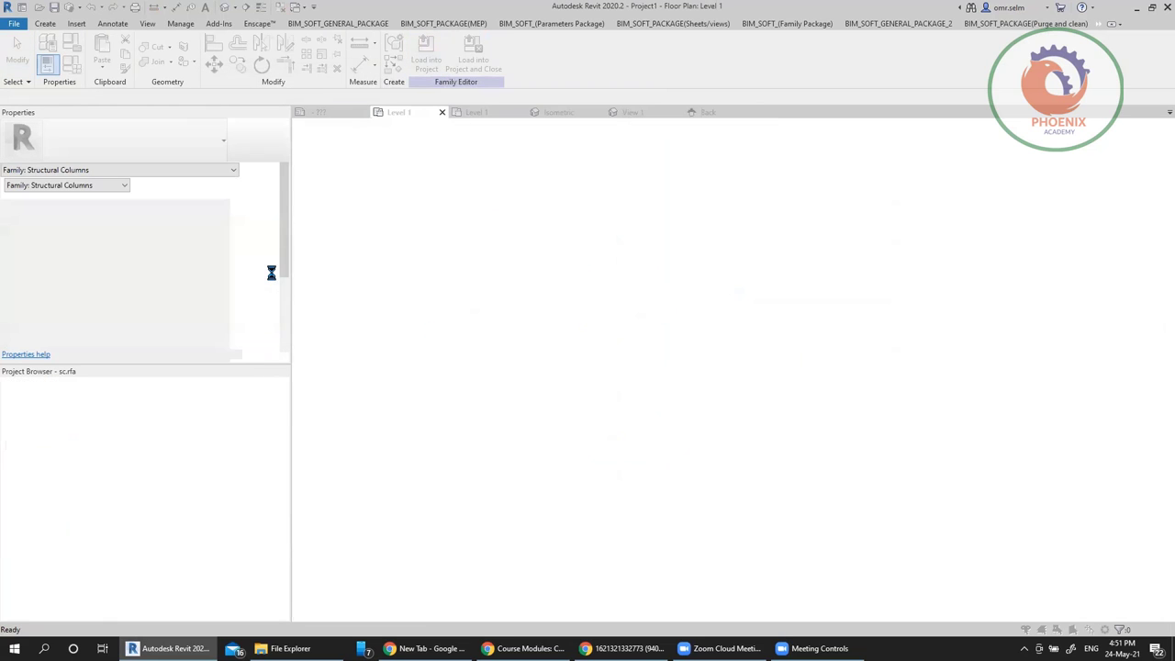
{"action": "left_click", "coordinate": [588, 322]}
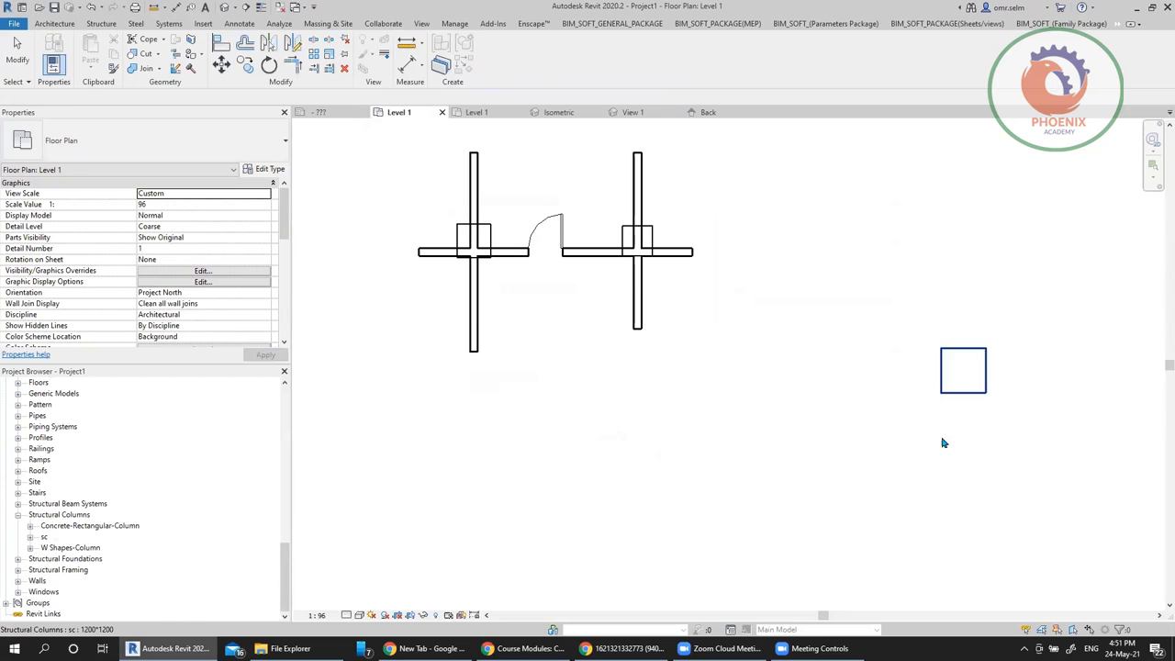
Set the instance height of the placed 1200*1200 sc column to 2000 mm
{"action": "left_click", "coordinate": [968, 393]}
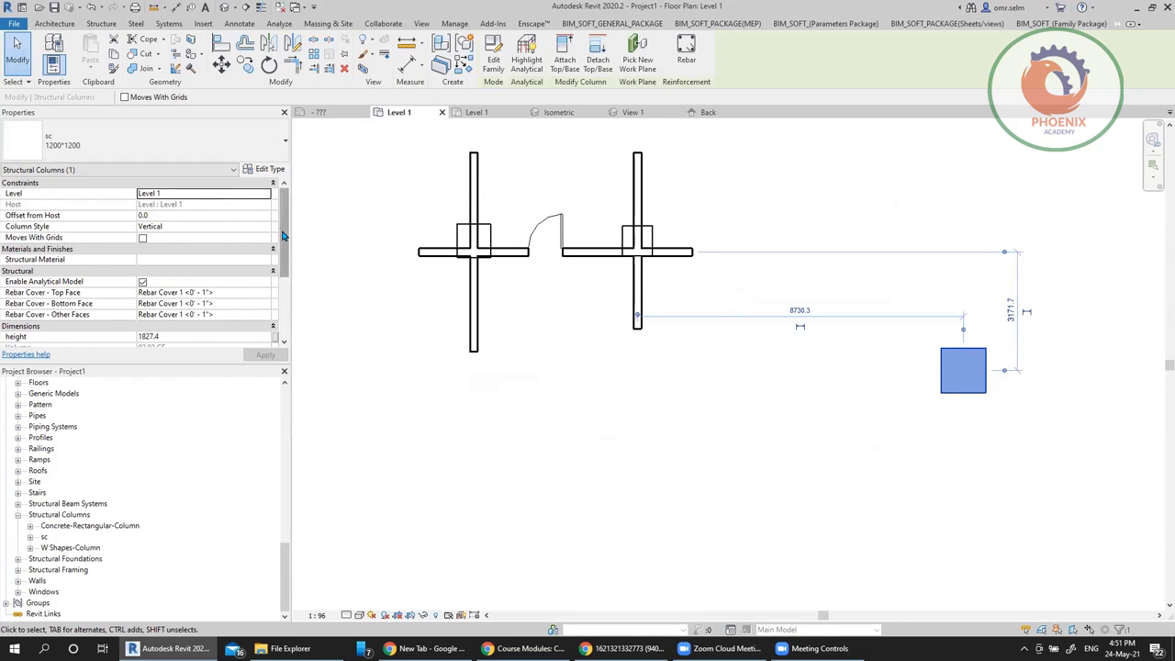
{"action": "left_click_drag", "start_coordinate": [281, 235], "coordinate": [280, 286]}
{"action": "left_click", "coordinate": [209, 237]}
{"action": "type", "text": "2000"}
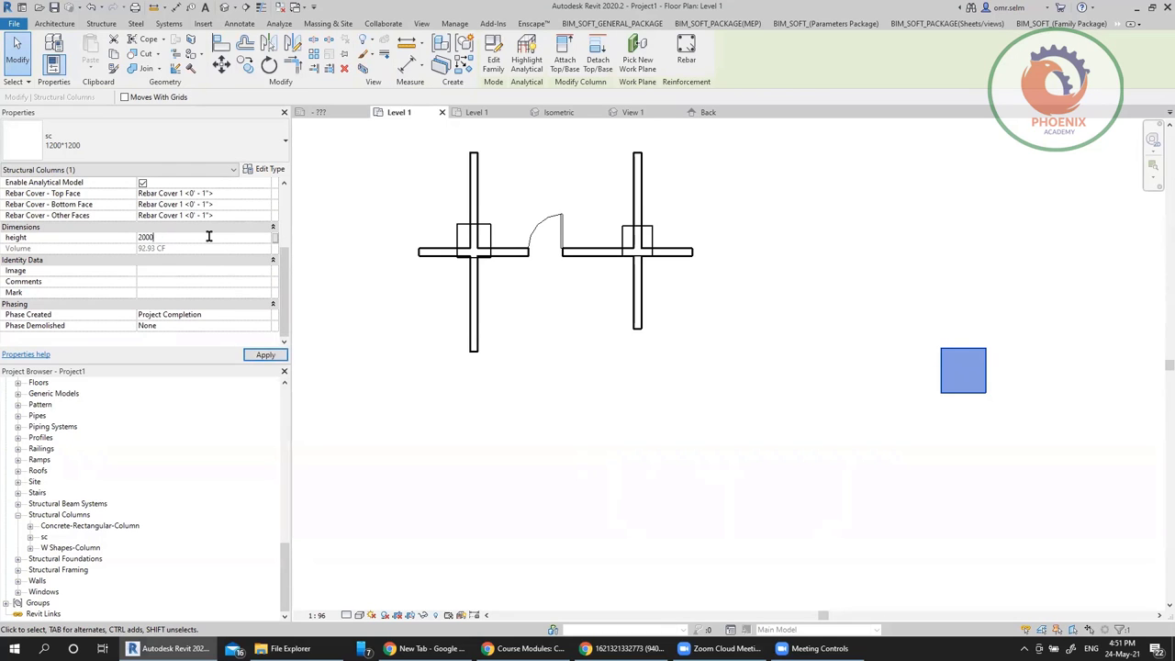
{"action": "key", "text": "Return"}
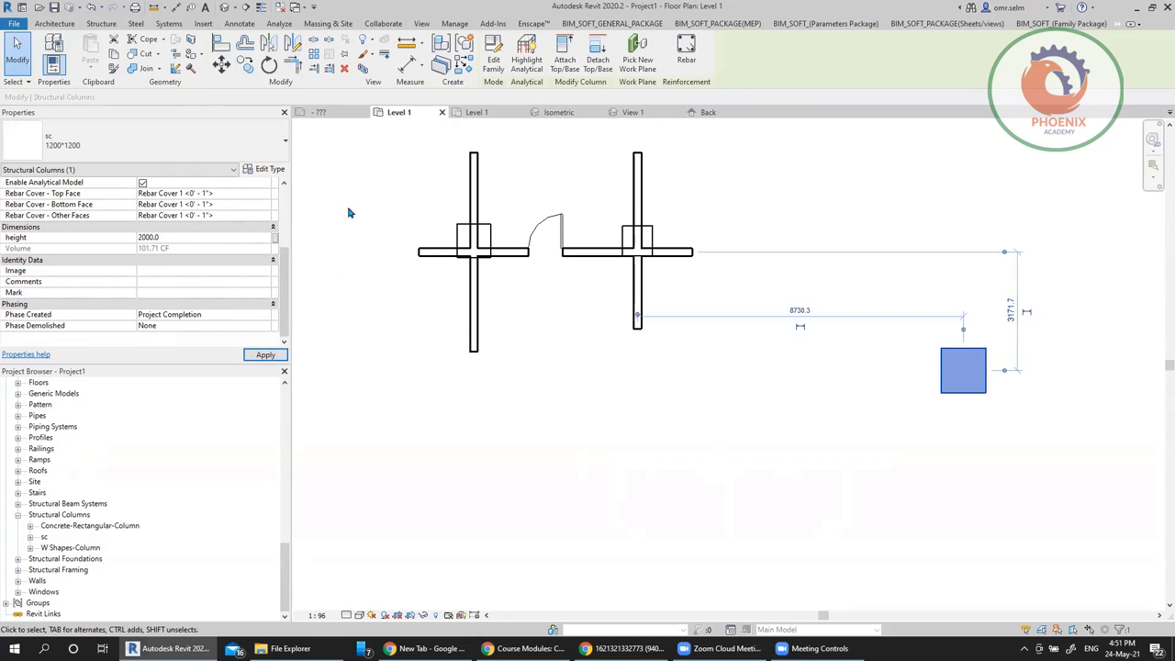
{"action": "left_click", "coordinate": [281, 192]}
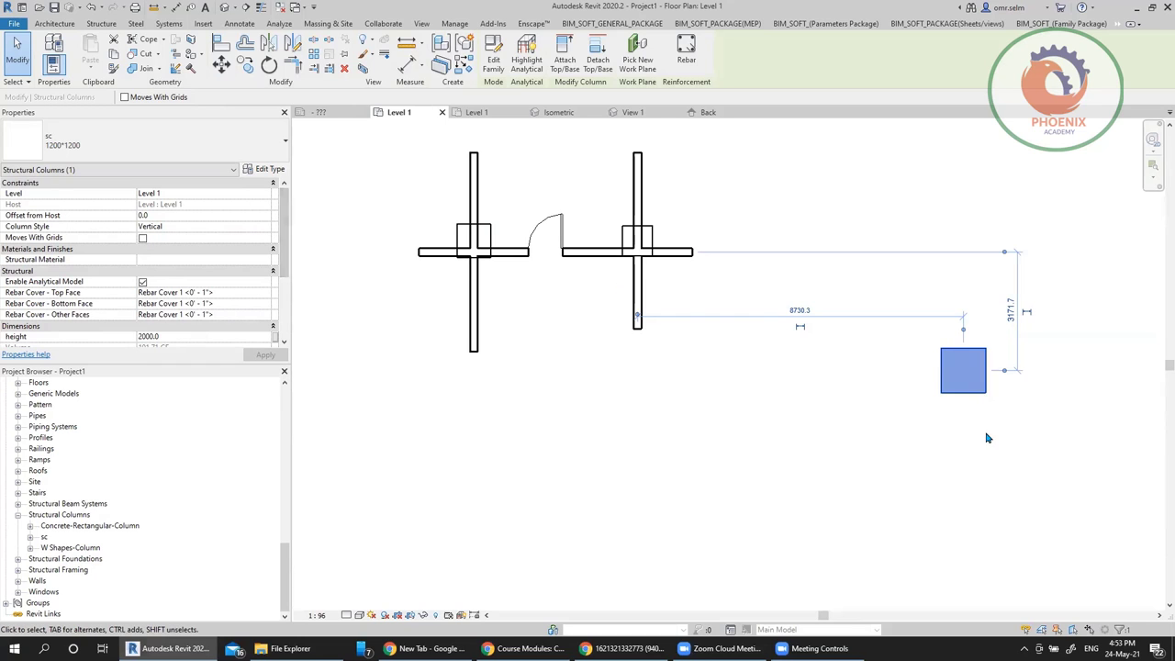
{"action": "left_click", "coordinate": [975, 395]}
{"action": "left_click", "coordinate": [969, 389]}
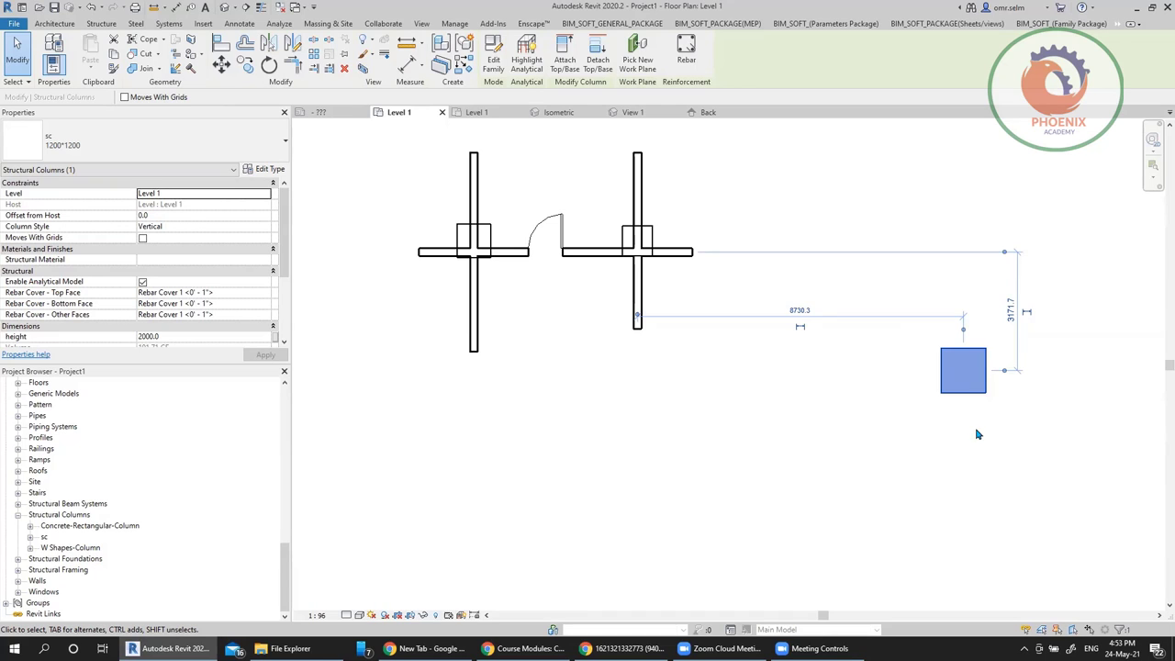
{"action": "left_click", "coordinate": [850, 412]}
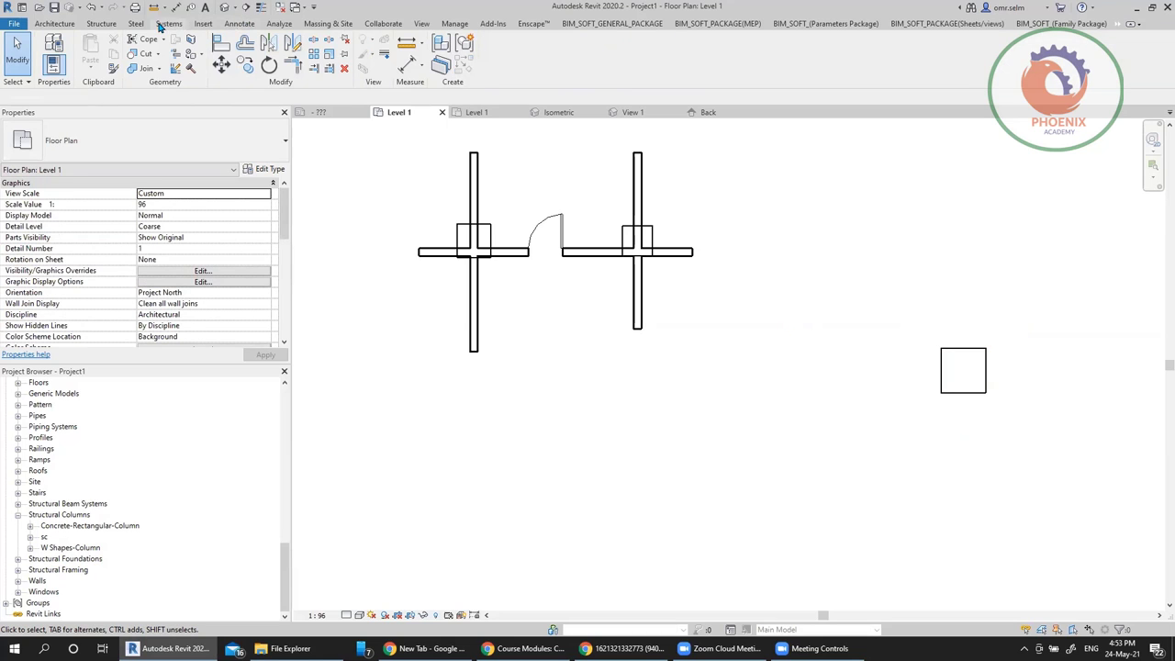
{"action": "left_click", "coordinate": [101, 23]}
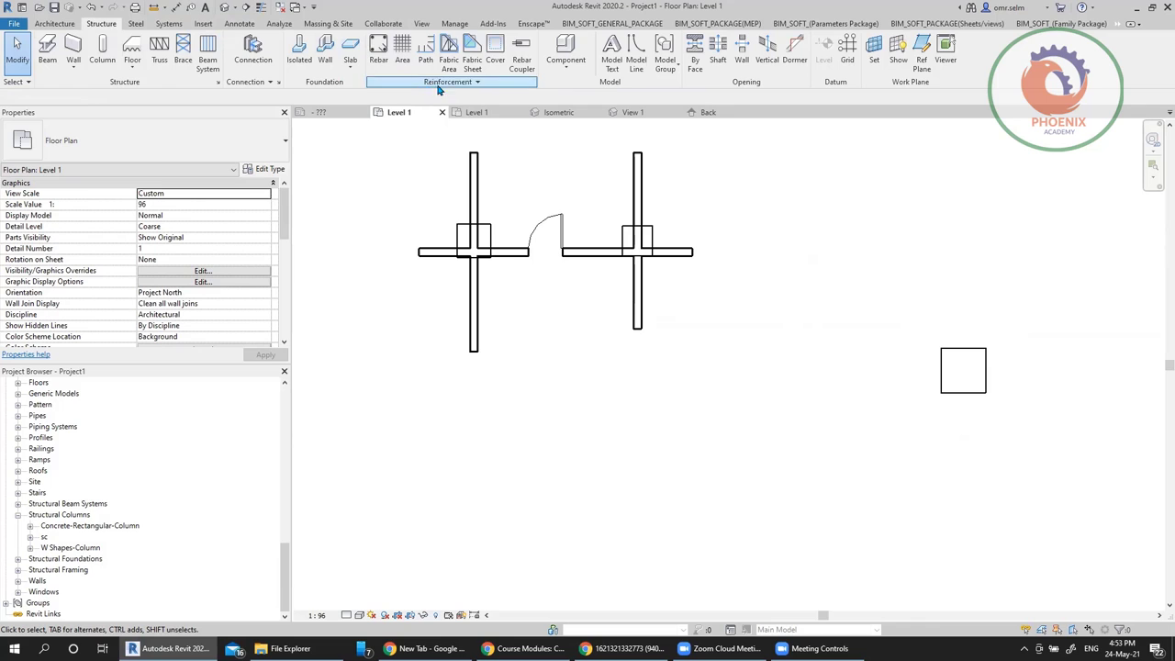
{"action": "left_click", "coordinate": [379, 58]}
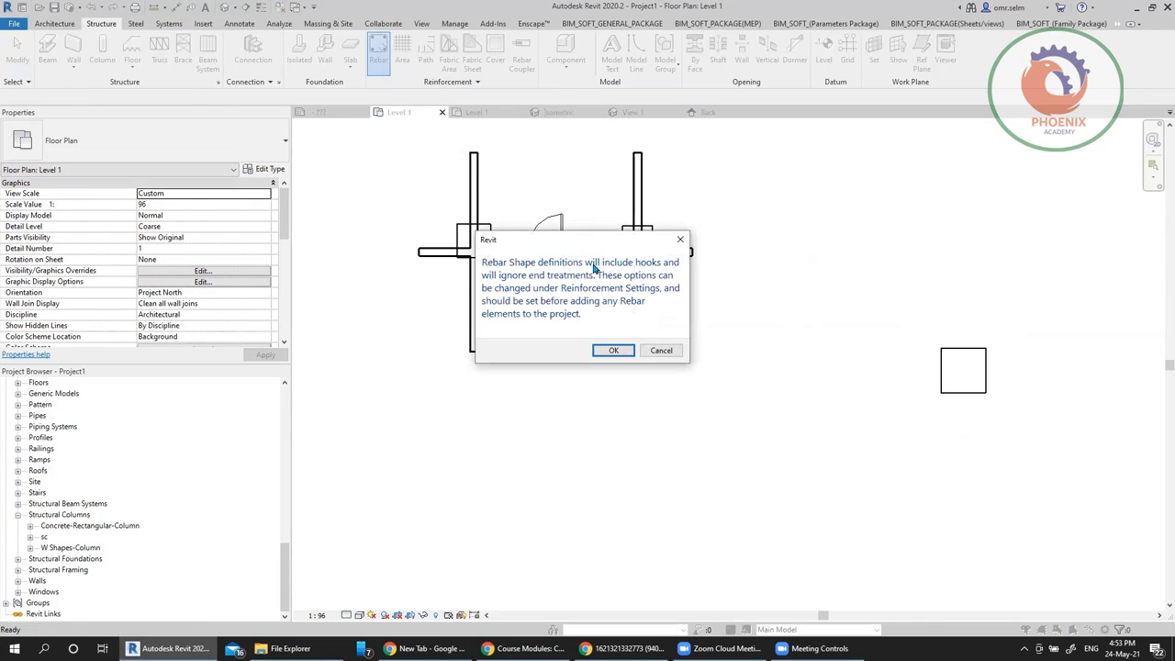
{"action": "left_click", "coordinate": [622, 350]}
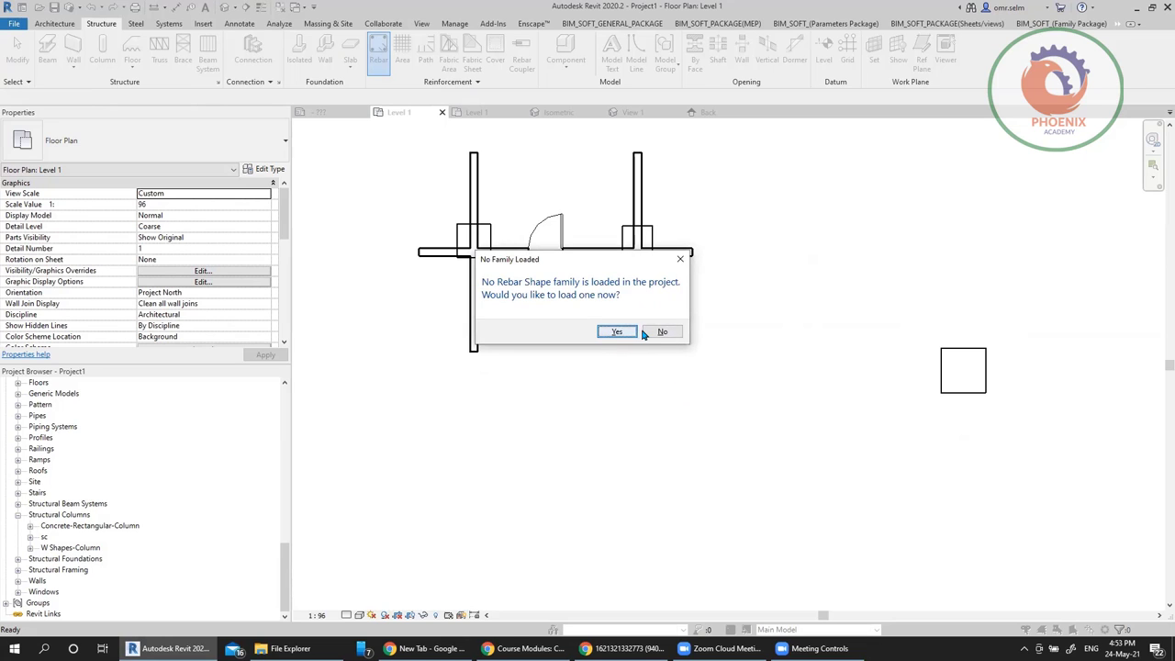
{"action": "left_click", "coordinate": [681, 259]}
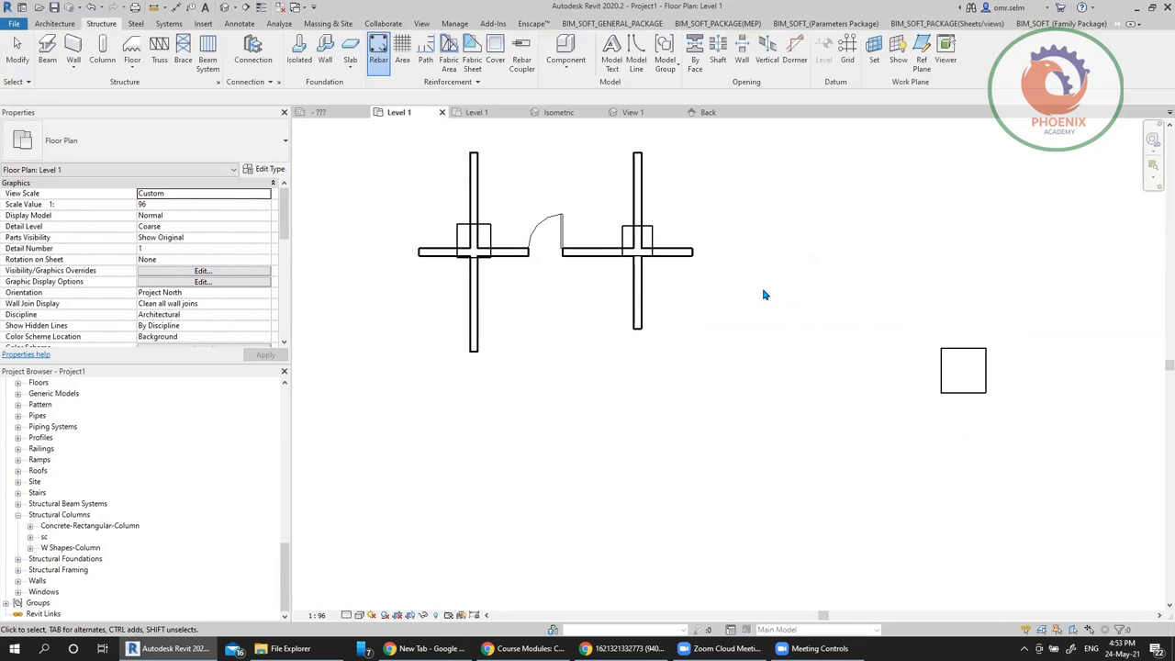
Create a new project from the Structural Template
{"action": "left_click", "coordinate": [14, 23]}
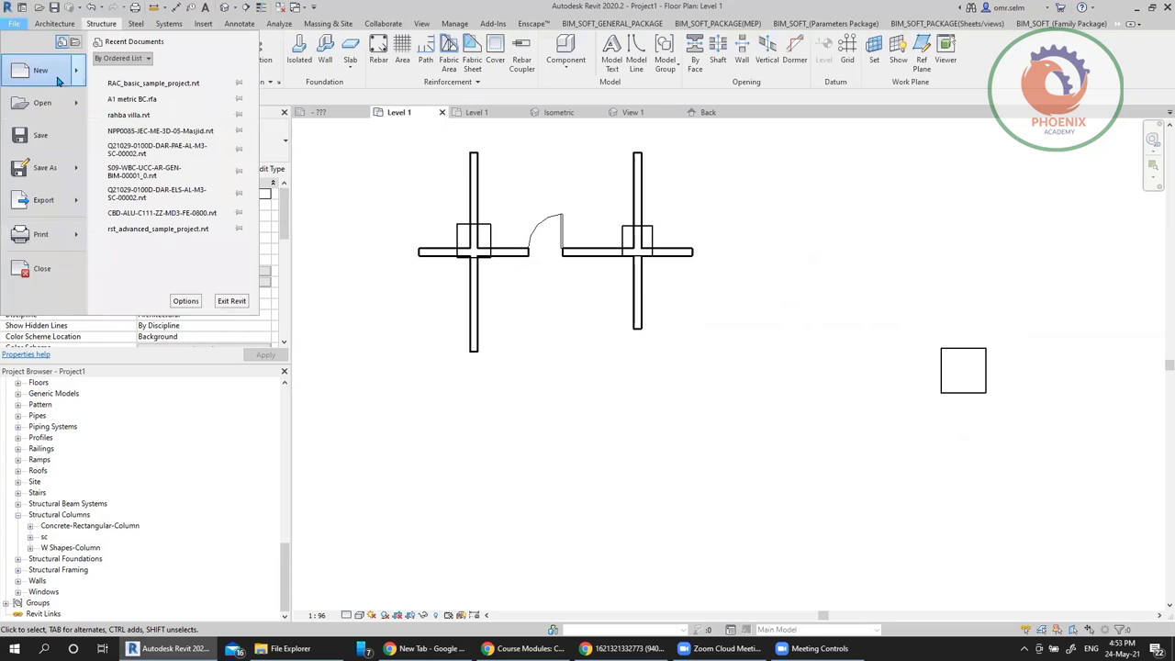
{"action": "mouse_move", "coordinate": [41, 70]}
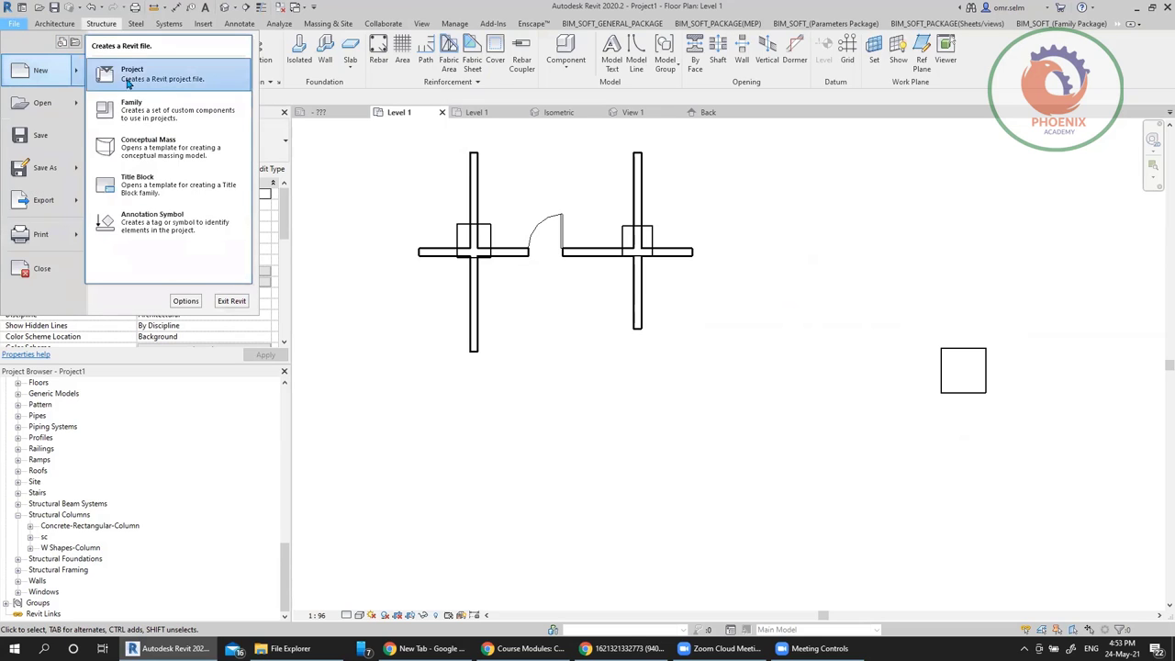
{"action": "left_click", "coordinate": [181, 89]}
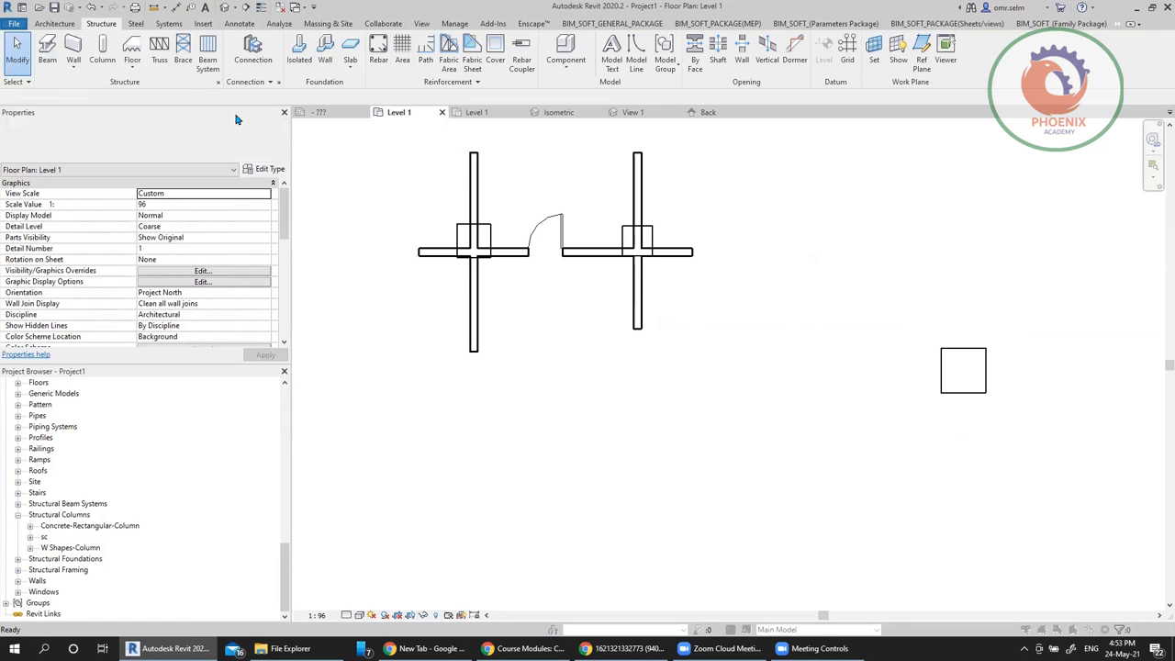
{"action": "left_click", "coordinate": [519, 197]}
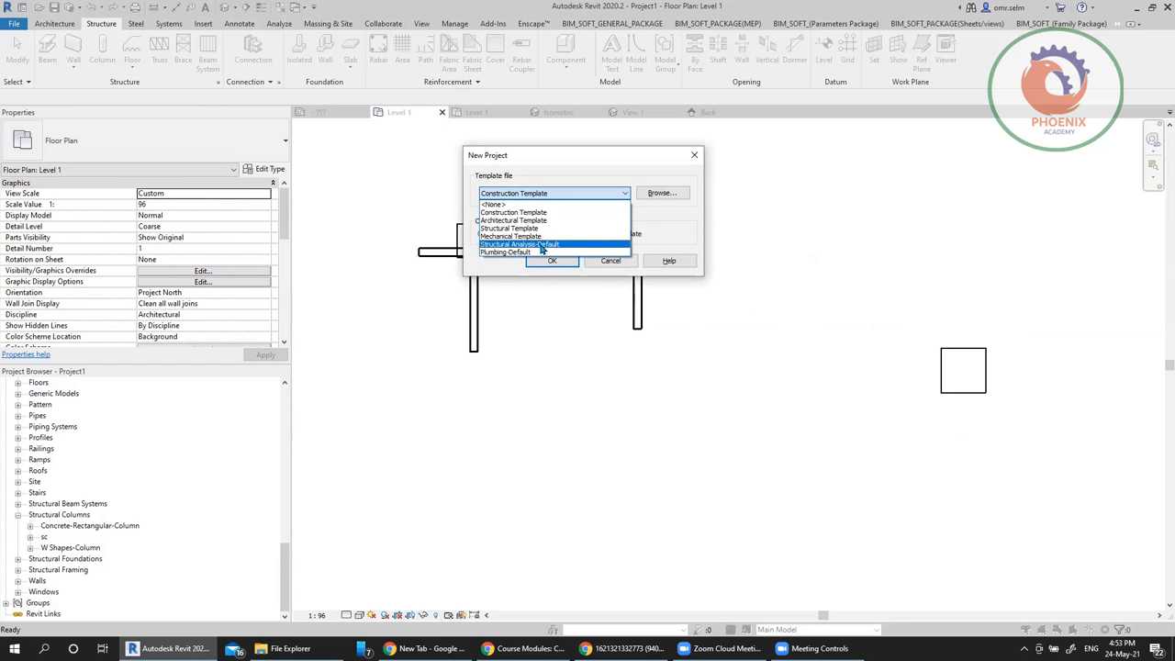
{"action": "left_click", "coordinate": [540, 228]}
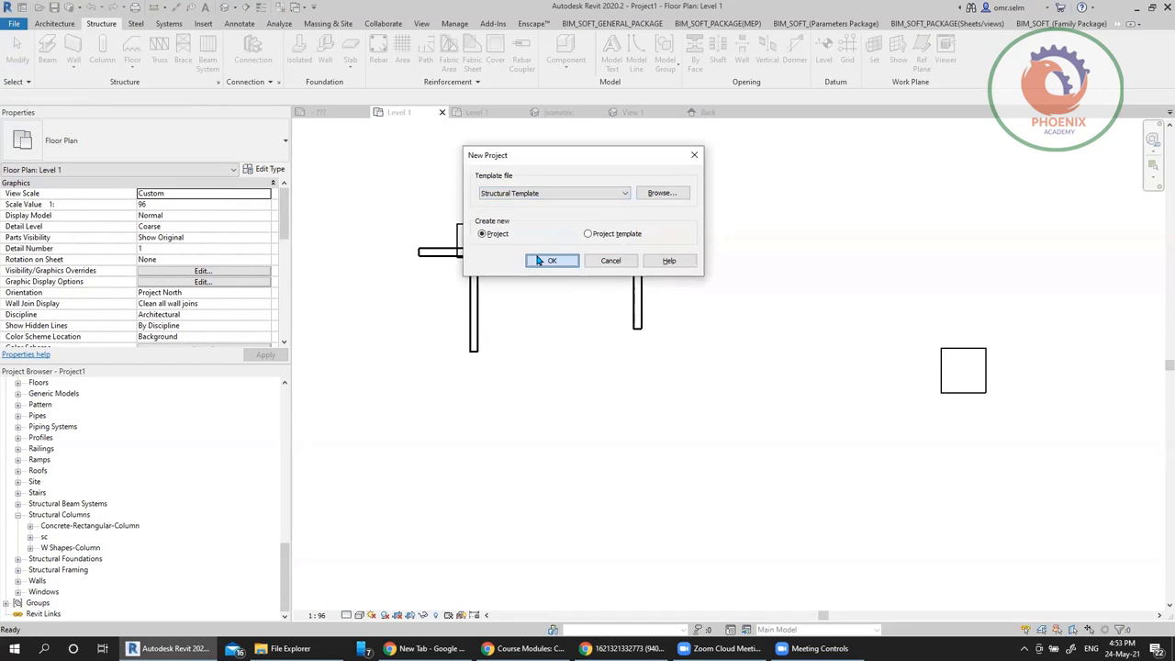
{"action": "left_click", "coordinate": [552, 261]}
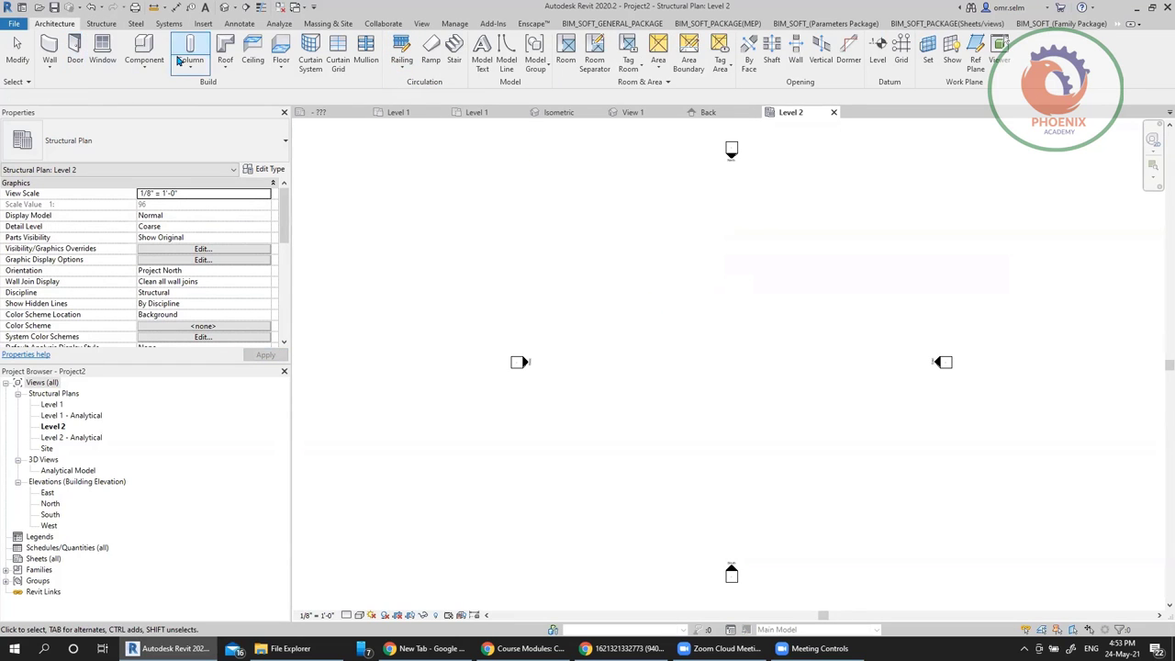
Place a 24 x 30 Concrete-Rectangular-Column in the Level 2 plan and add a 72" x 48" x 18" Footing-Rectangular at that column
{"action": "left_click", "coordinate": [101, 23]}
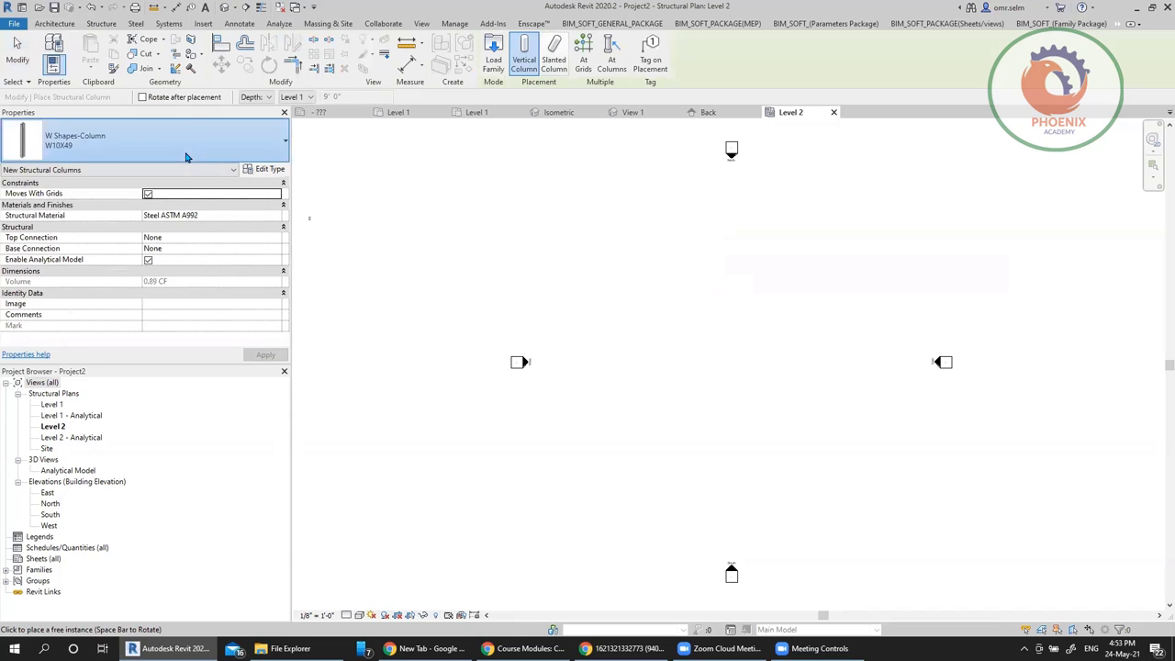
{"action": "left_click", "coordinate": [186, 156]}
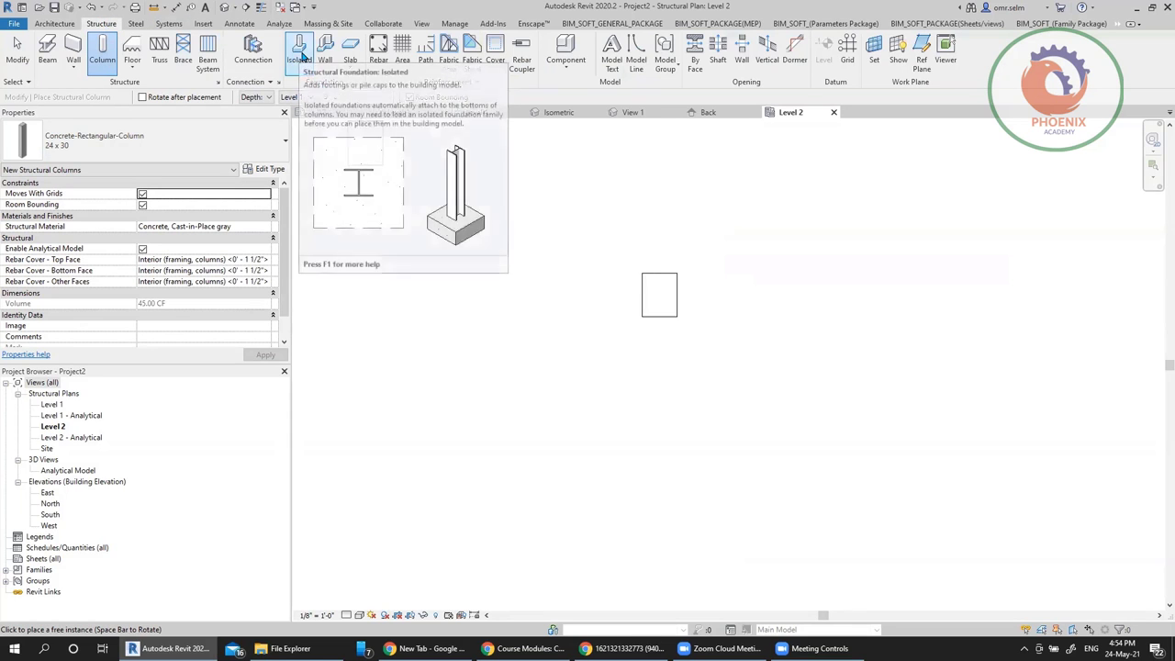
{"action": "left_click", "coordinate": [302, 57]}
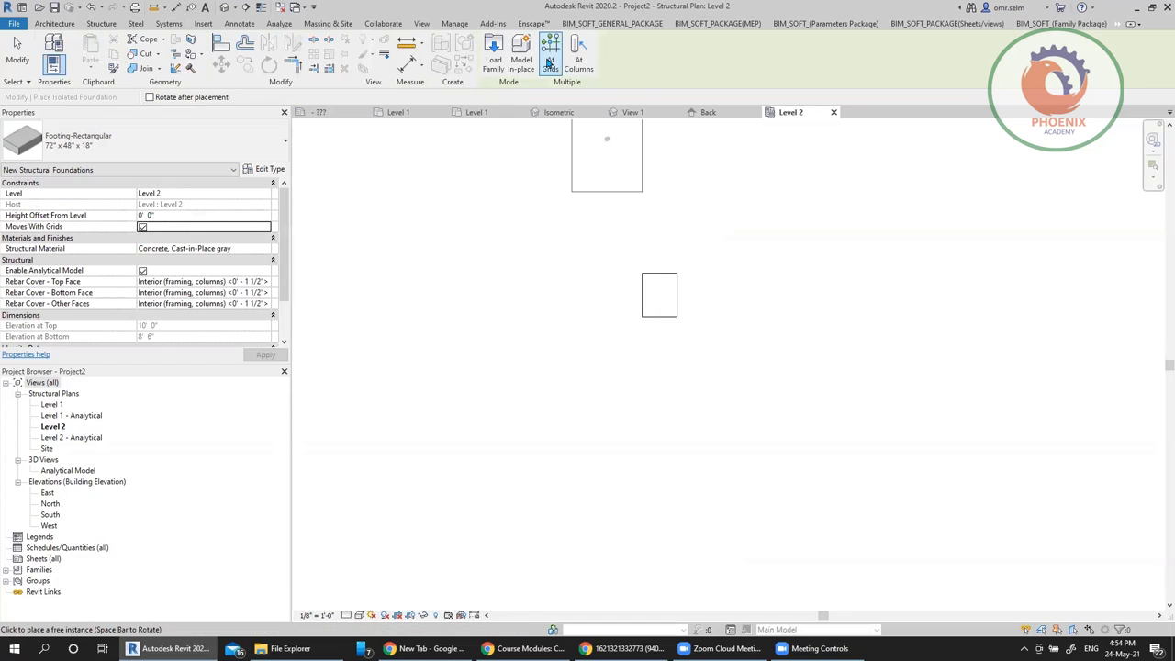
{"action": "left_click", "coordinate": [579, 56]}
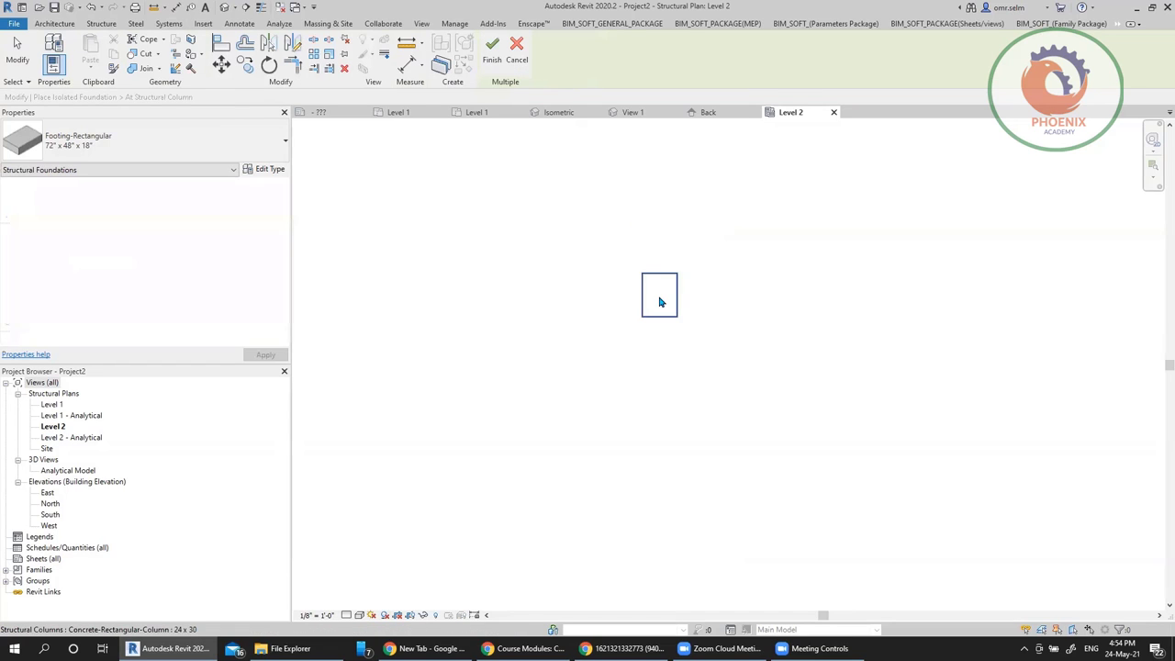
{"action": "left_click", "coordinate": [659, 302]}
{"action": "left_click", "coordinate": [492, 48]}
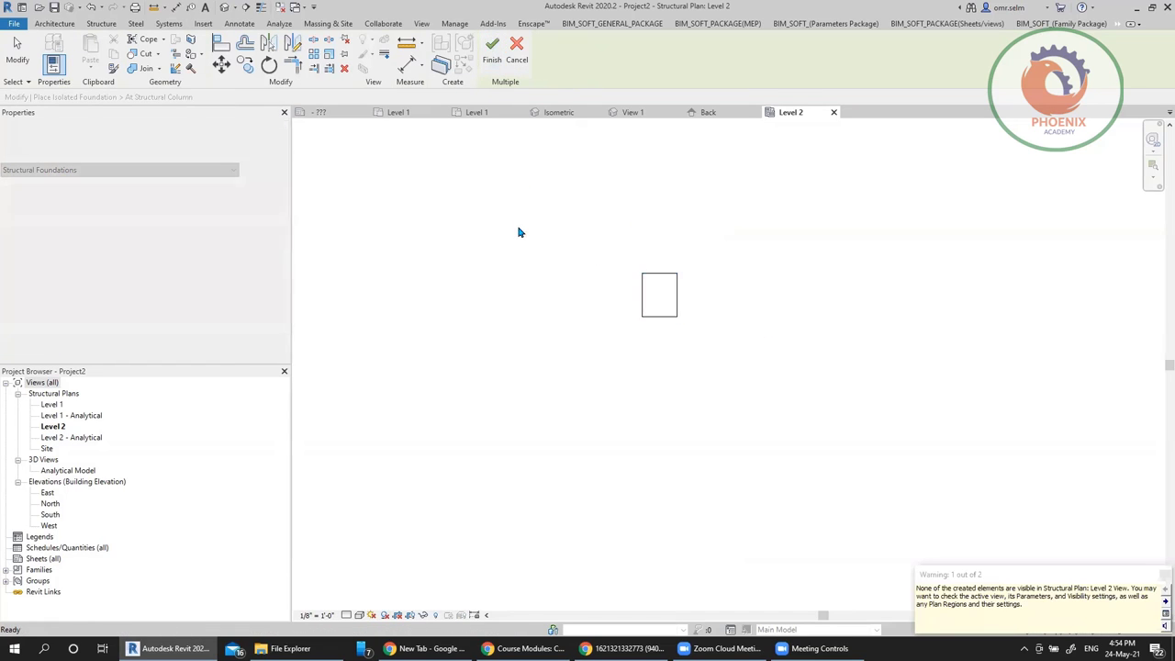
{"action": "left_click", "coordinate": [530, 234]}
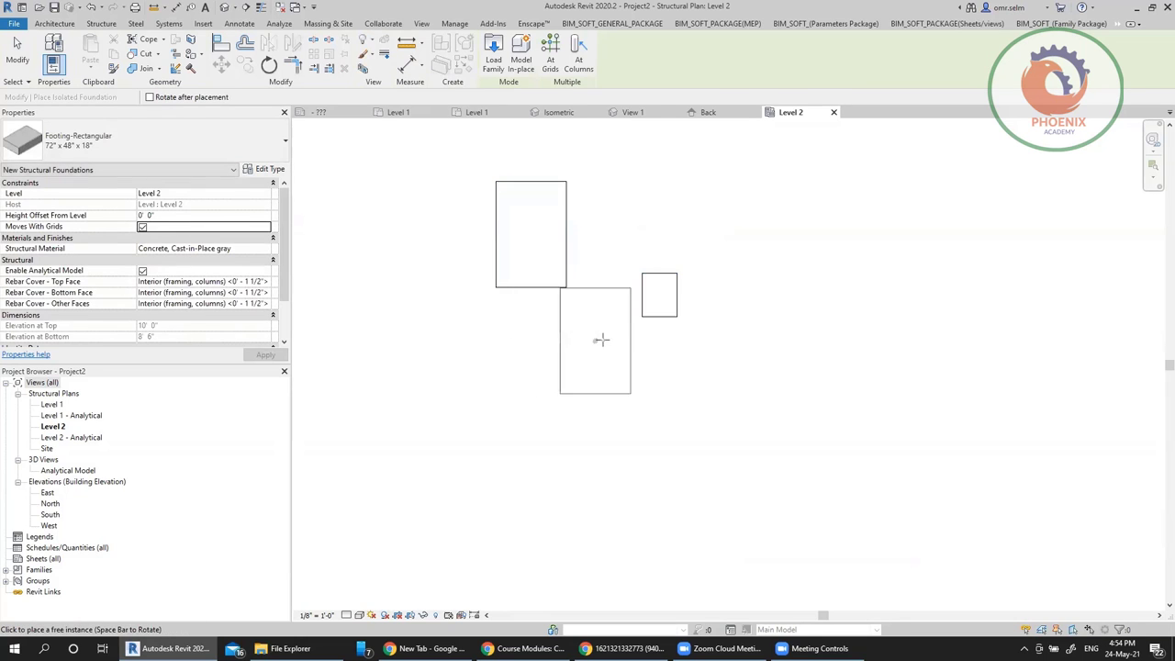
{"action": "key", "text": "Escape"}
{"action": "key", "text": "Escape"}
{"action": "left_click", "coordinate": [529, 242]}
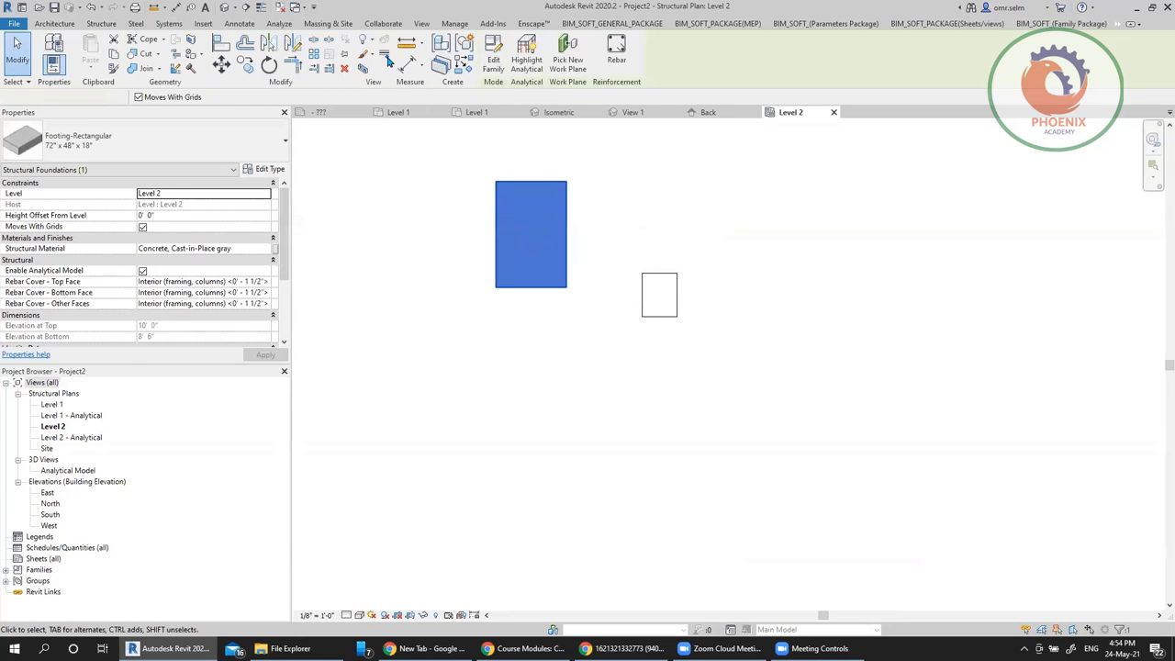
{"action": "key", "text": "Escape"}
Open the default 3D view of the column and footing and set its visual style to Hidden Line
{"action": "left_click", "coordinate": [227, 8]}
{"action": "scroll", "coordinate": [734, 321], "scroll_direction": "up", "scroll_amount": 5}
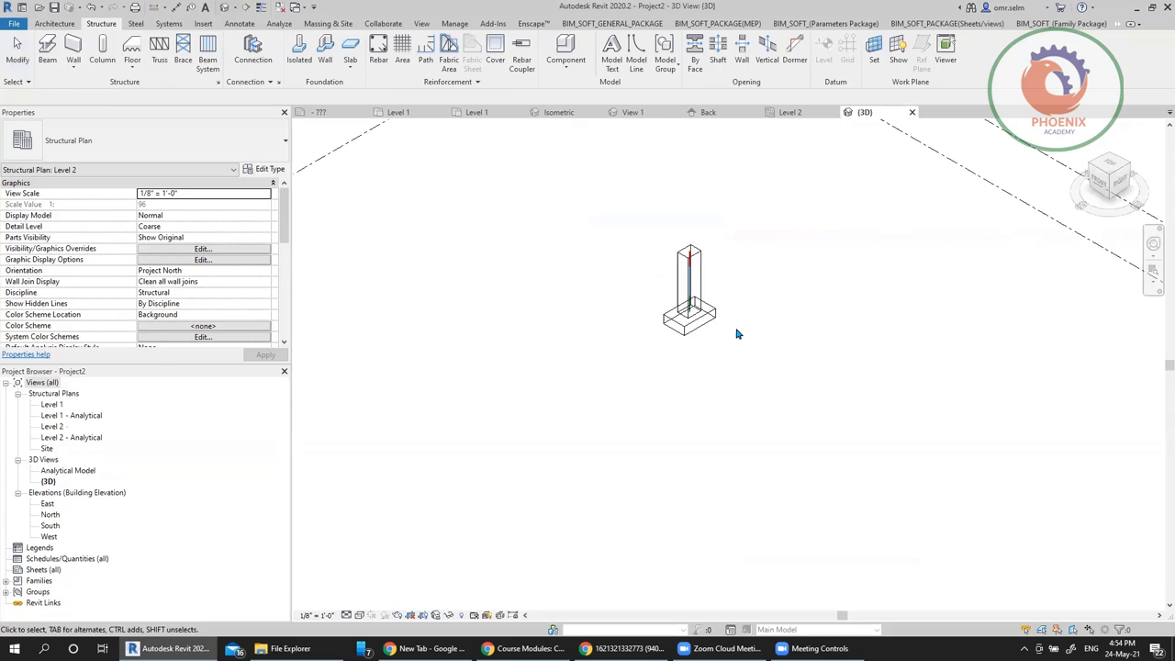
{"action": "left_click", "coordinate": [359, 614]}
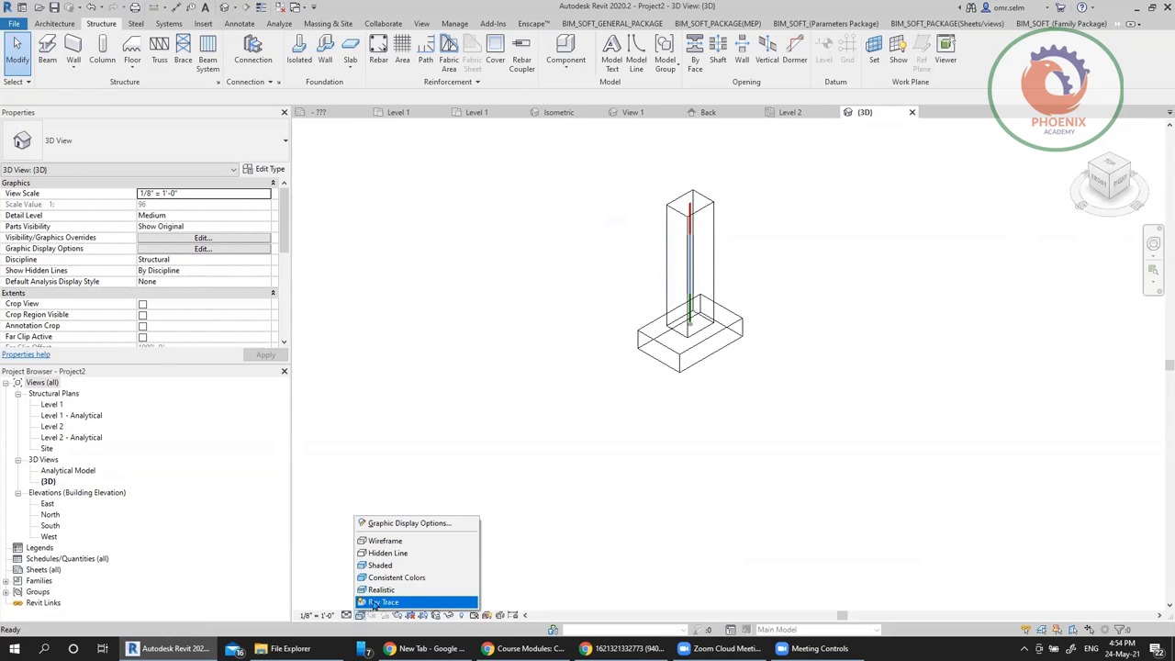
{"action": "left_click", "coordinate": [398, 554]}
Hide all analytical model categories in the 3D view through its Visibility/Graphic Overrides
{"action": "scroll", "coordinate": [686, 197], "scroll_direction": "up", "scroll_amount": 5}
{"action": "scroll", "coordinate": [639, 213], "scroll_direction": "up", "scroll_amount": 3}
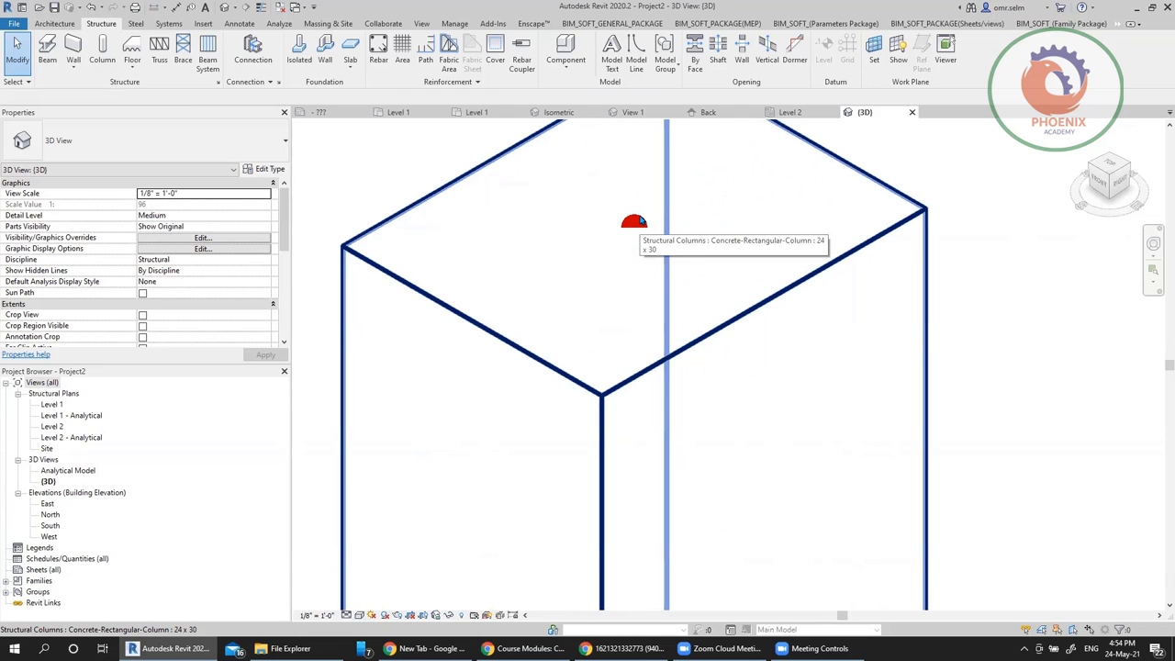
{"action": "scroll", "coordinate": [639, 221], "scroll_direction": "down", "scroll_amount": 6}
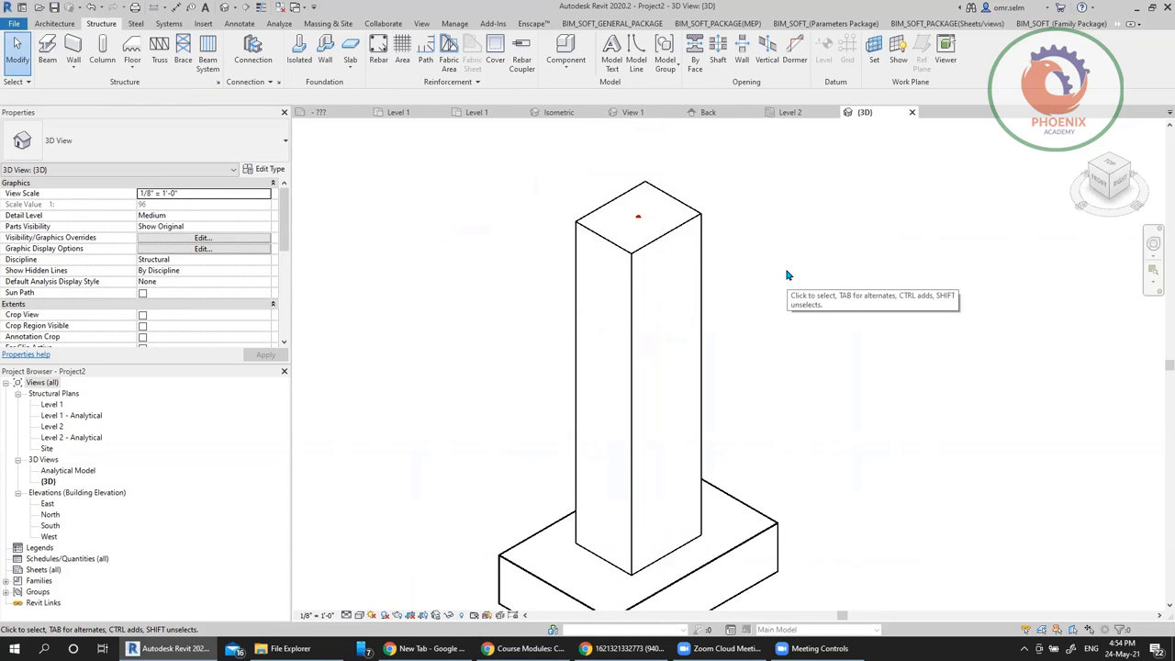
{"action": "key", "text": "v"}
{"action": "key", "text": "v"}
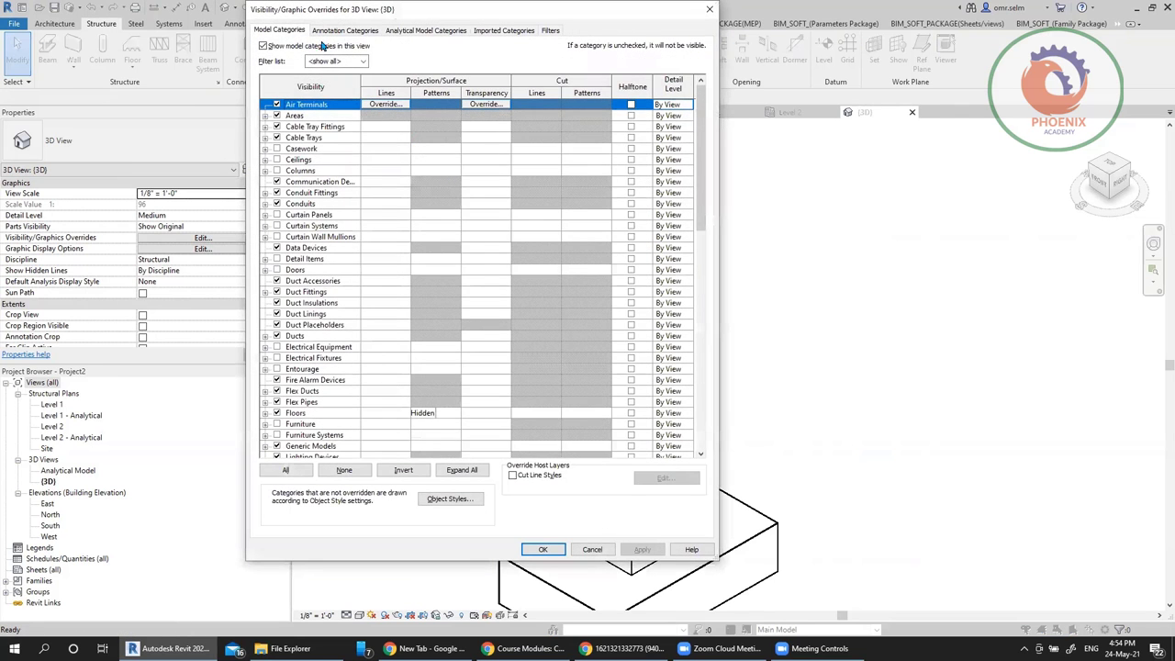
{"action": "left_click", "coordinate": [321, 35]}
{"action": "left_click", "coordinate": [404, 35]}
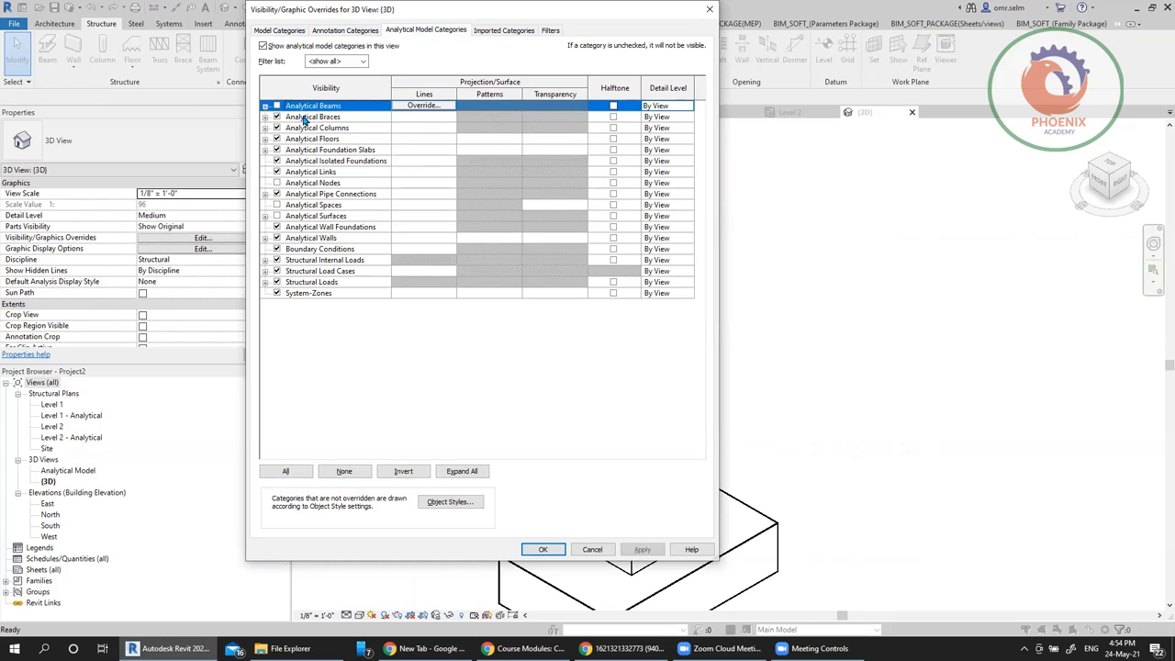
{"action": "left_click", "coordinate": [345, 130]}
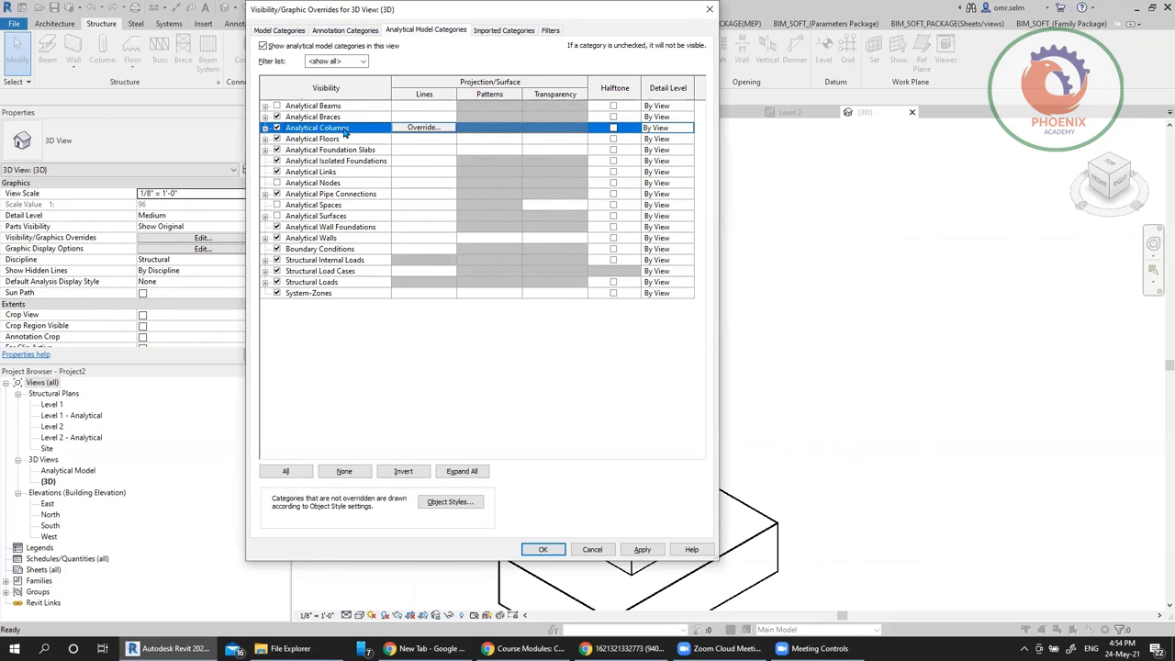
{"action": "left_click", "coordinate": [336, 62]}
{"action": "left_click", "coordinate": [332, 62]}
{"action": "left_click", "coordinate": [328, 62]}
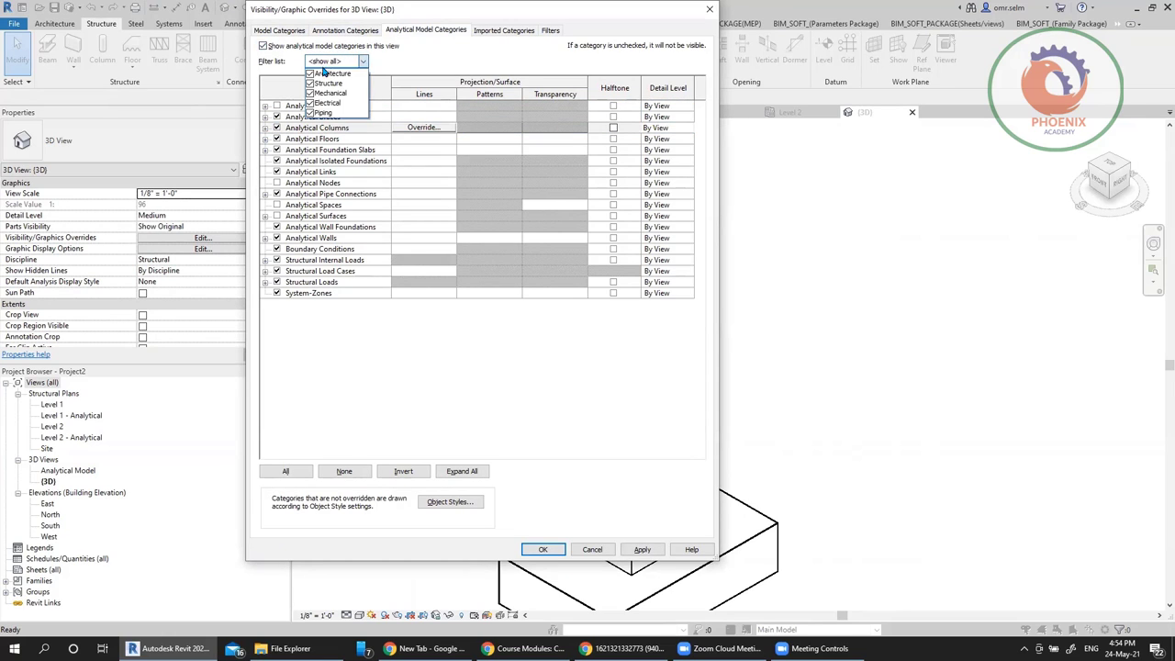
{"action": "left_click", "coordinate": [286, 470]}
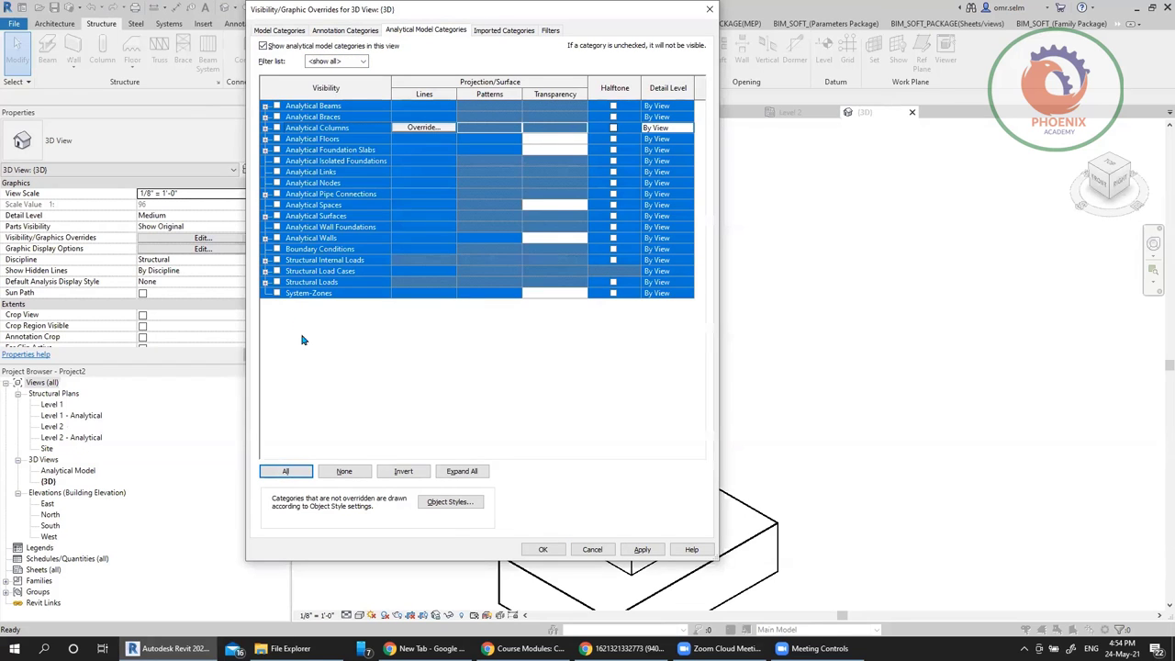
{"action": "left_click_drag", "start_coordinate": [664, 16], "coordinate": [406, 55]}
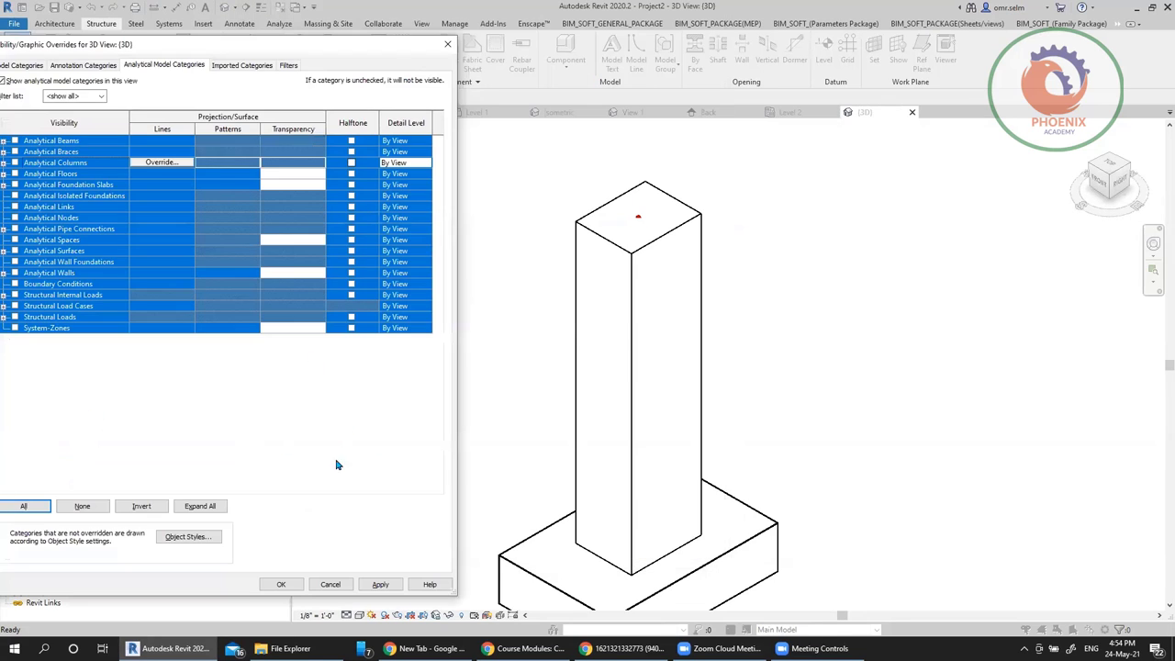
{"action": "left_click", "coordinate": [303, 585]}
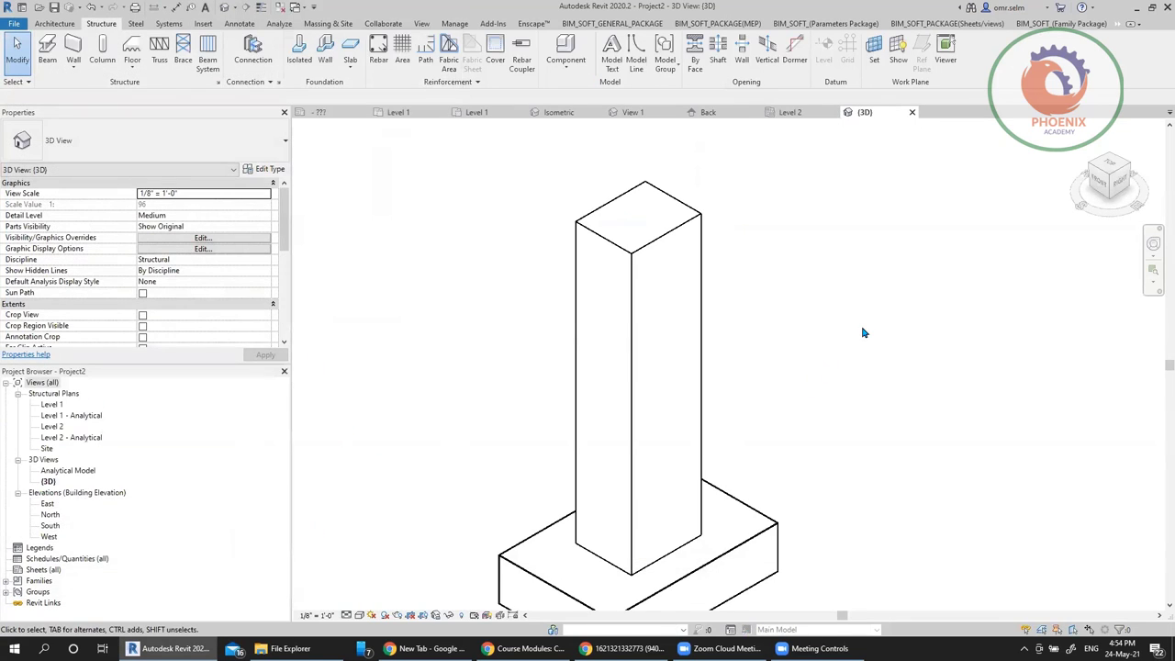
{"action": "scroll", "coordinate": [866, 333], "scroll_direction": "down", "scroll_amount": 3}
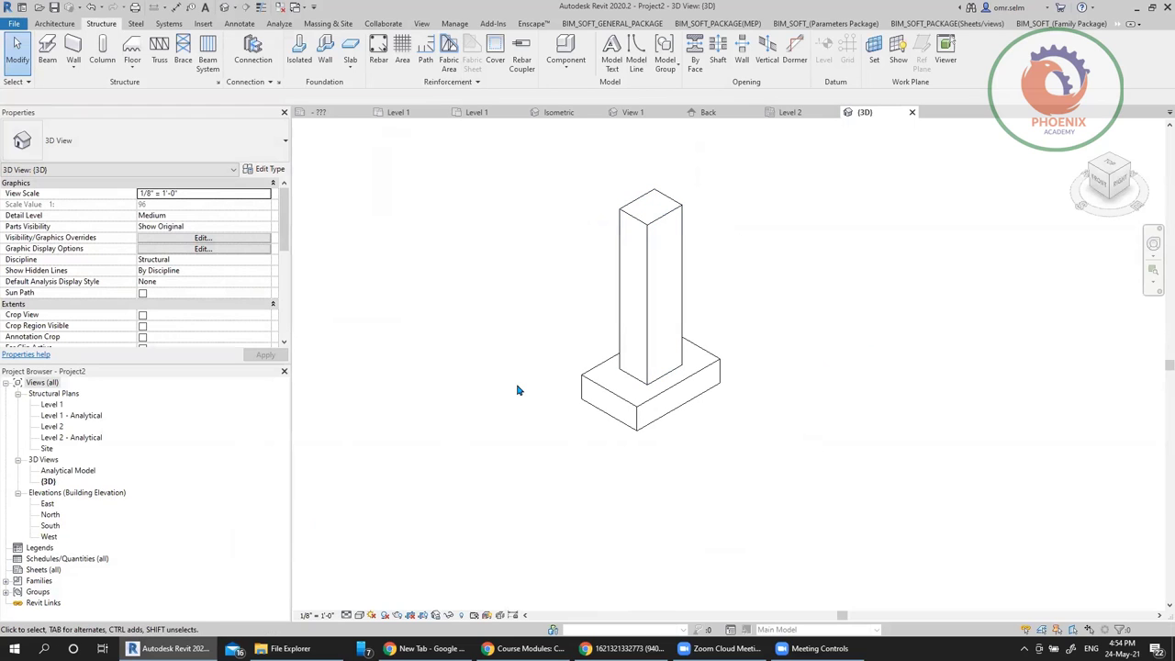
Start placing #4 Shape 00 rebar in the Level 2 plan with its orientation perpendicular to cover
{"action": "left_click", "coordinate": [787, 112]}
{"action": "key", "text": "r"}
{"action": "key", "text": "b"}
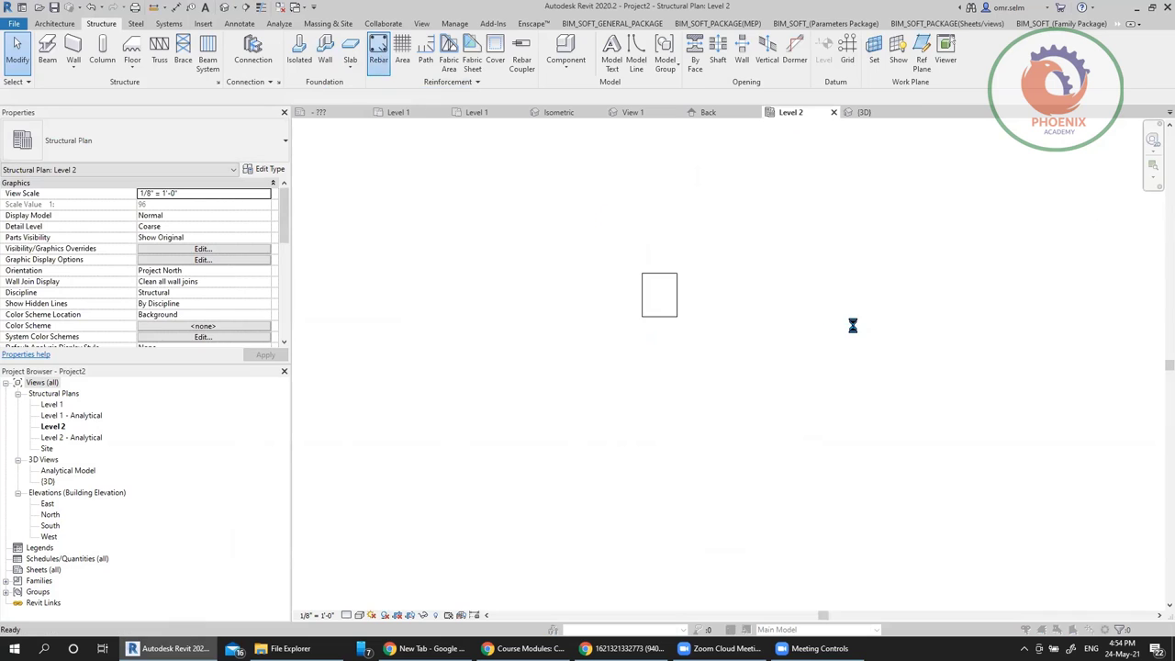
{"action": "left_click", "coordinate": [612, 351]}
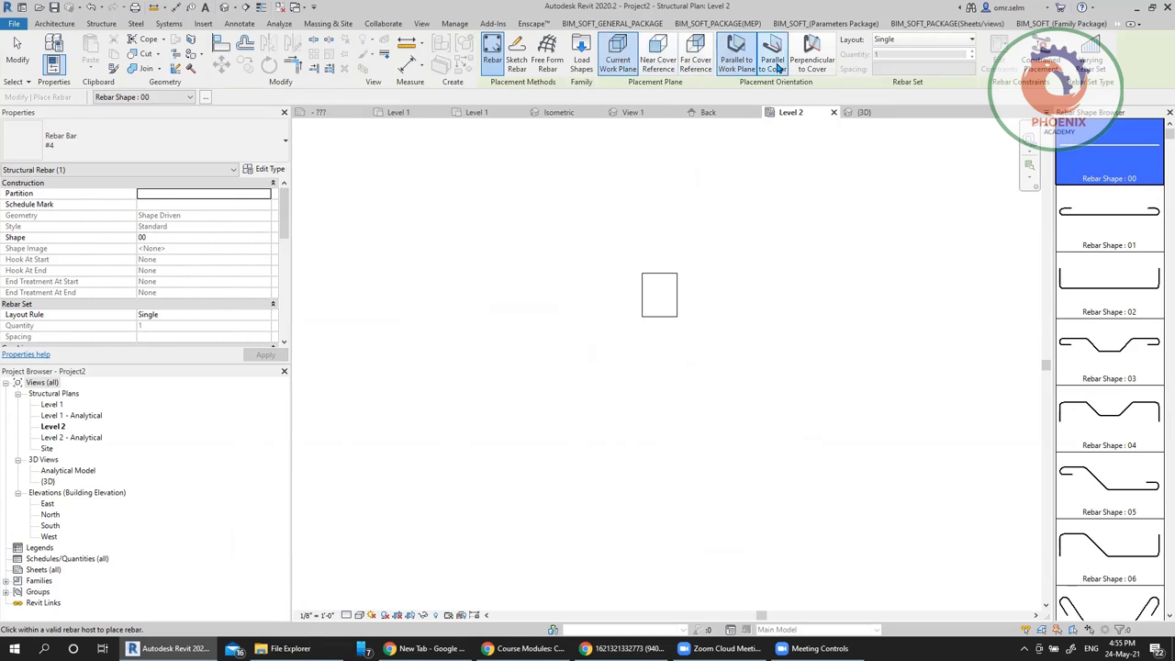
{"action": "left_click", "coordinate": [777, 66]}
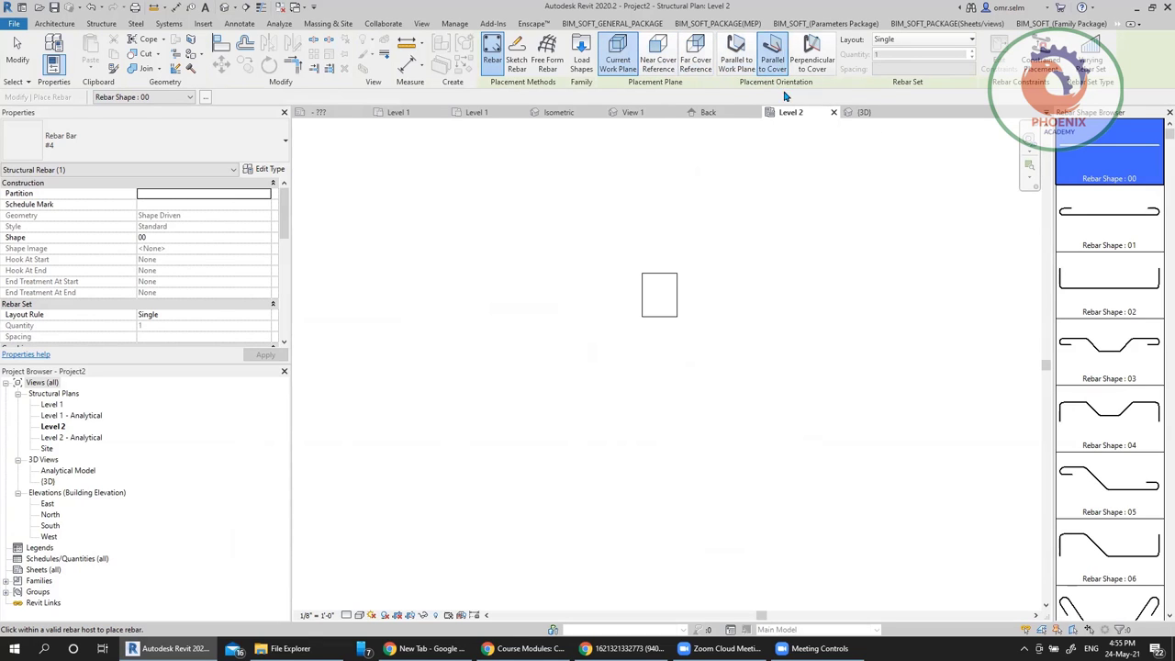
{"action": "left_click", "coordinate": [809, 63]}
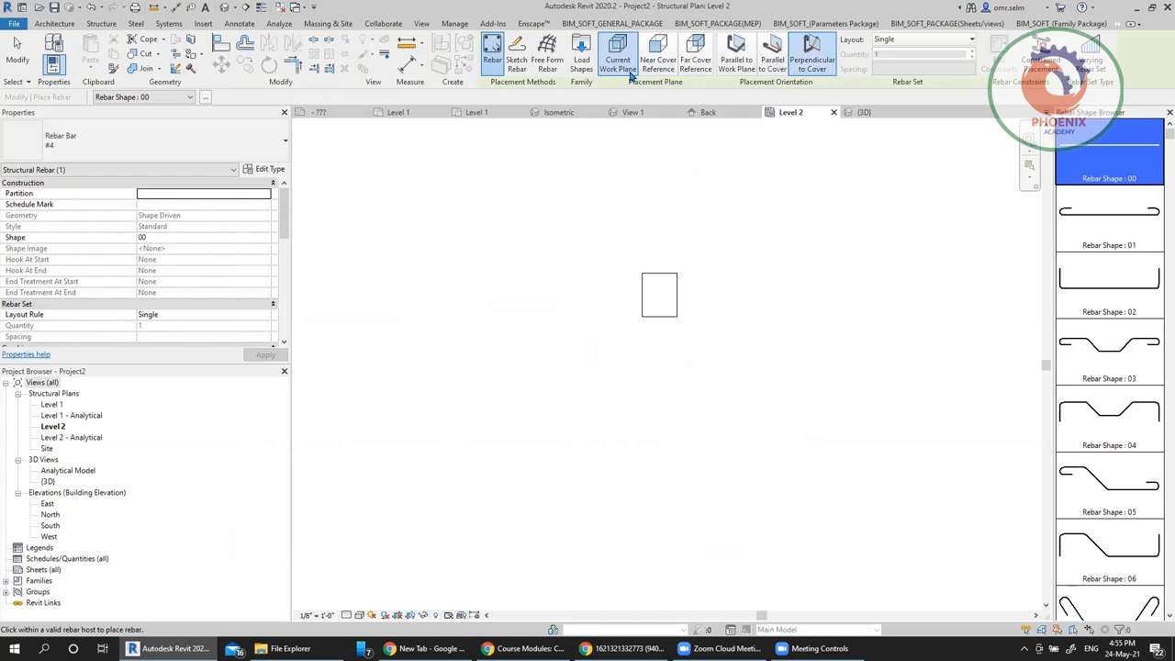
Set the rebar placement plane to Near Cover Reference and the layout to Fixed Number with a quantity of 6
{"action": "left_click", "coordinate": [657, 61]}
{"action": "scroll", "coordinate": [660, 281], "scroll_direction": "up", "scroll_amount": 5}
{"action": "scroll", "coordinate": [697, 275], "scroll_direction": "up", "scroll_amount": 3}
{"action": "scroll", "coordinate": [813, 214], "scroll_direction": "down", "scroll_amount": 4}
{"action": "scroll", "coordinate": [854, 210], "scroll_direction": "up", "scroll_amount": 2}
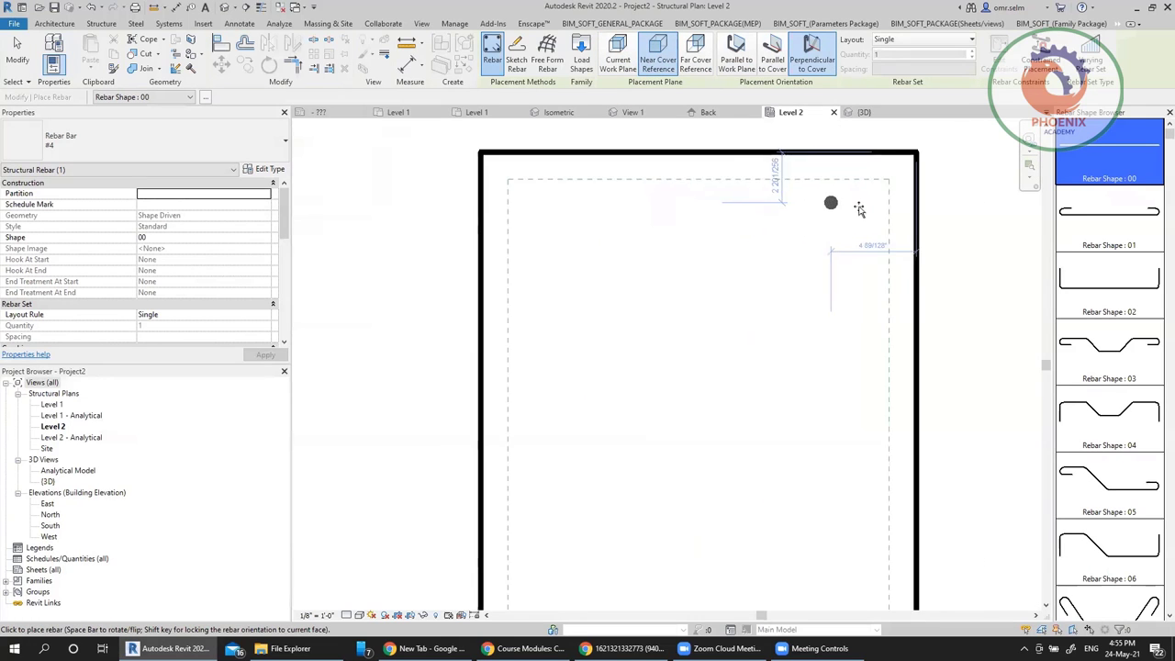
{"action": "scroll", "coordinate": [858, 209], "scroll_direction": "up", "scroll_amount": 1}
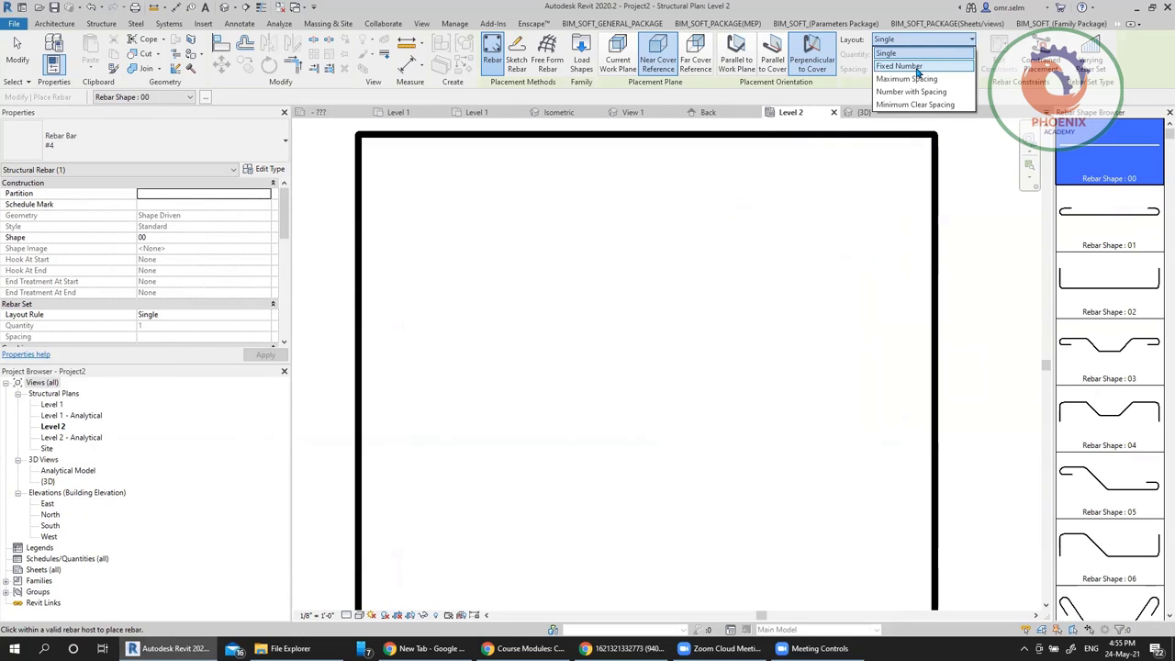
{"action": "left_click", "coordinate": [918, 70]}
{"action": "scroll", "coordinate": [878, 192], "scroll_direction": "down", "scroll_amount": 4}
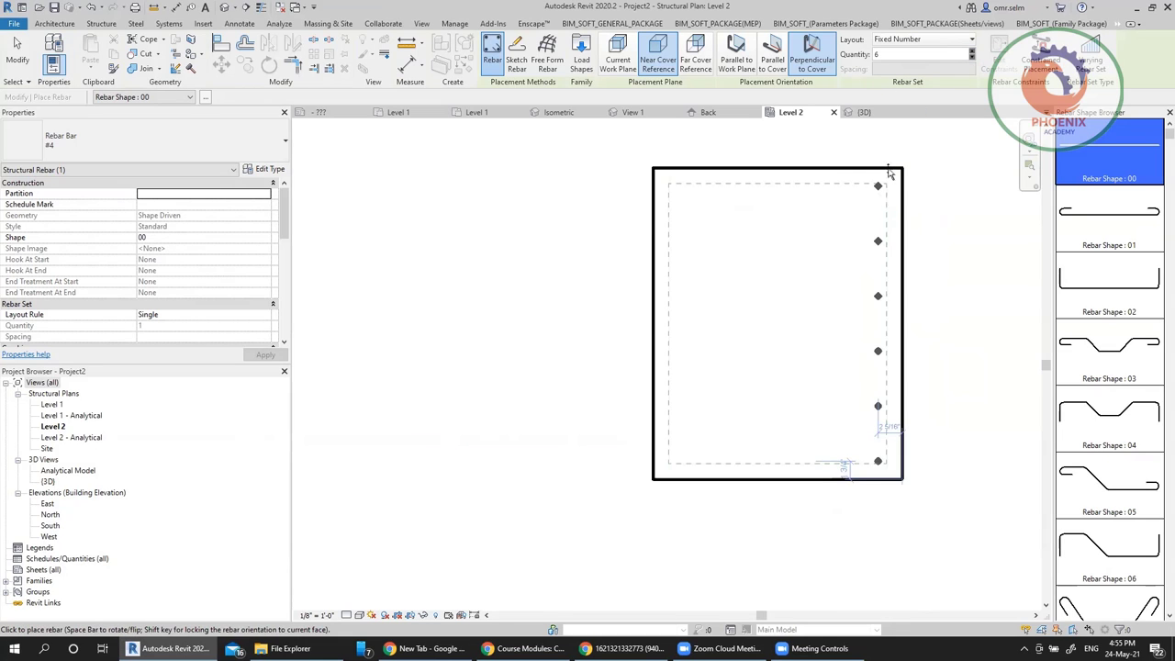
Try the Maximum Spacing and Number with Spacing layouts for the rebar set, and restore Fixed Number
{"action": "left_click", "coordinate": [955, 39]}
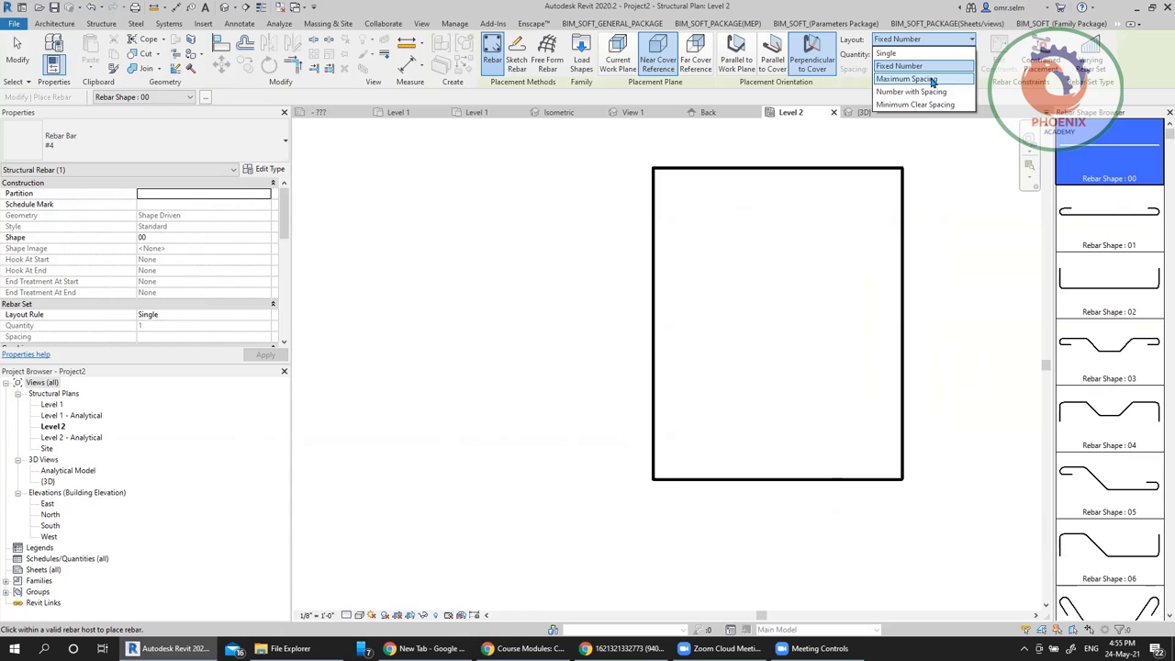
{"action": "left_click", "coordinate": [932, 80]}
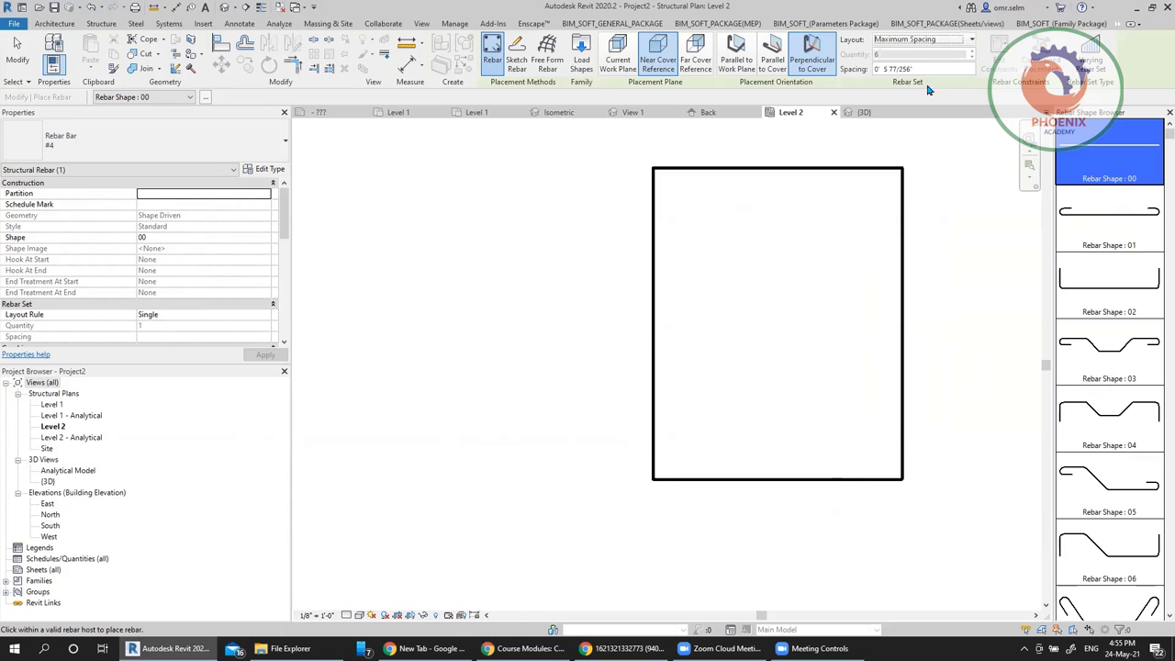
{"action": "left_click", "coordinate": [949, 41]}
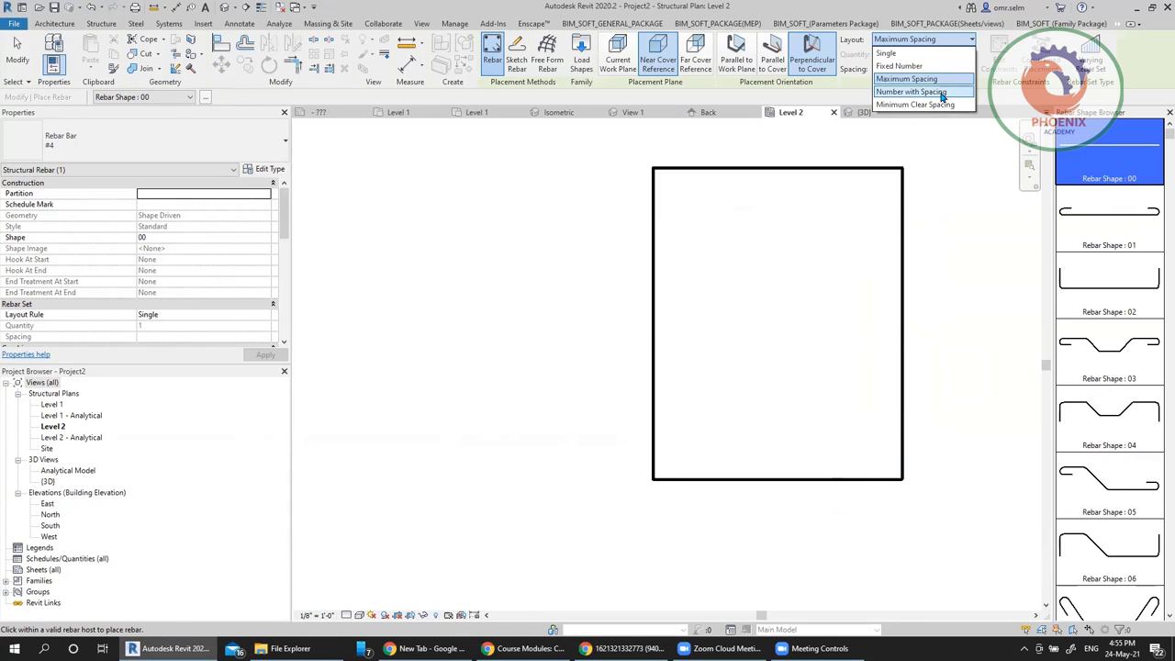
{"action": "left_click", "coordinate": [941, 93]}
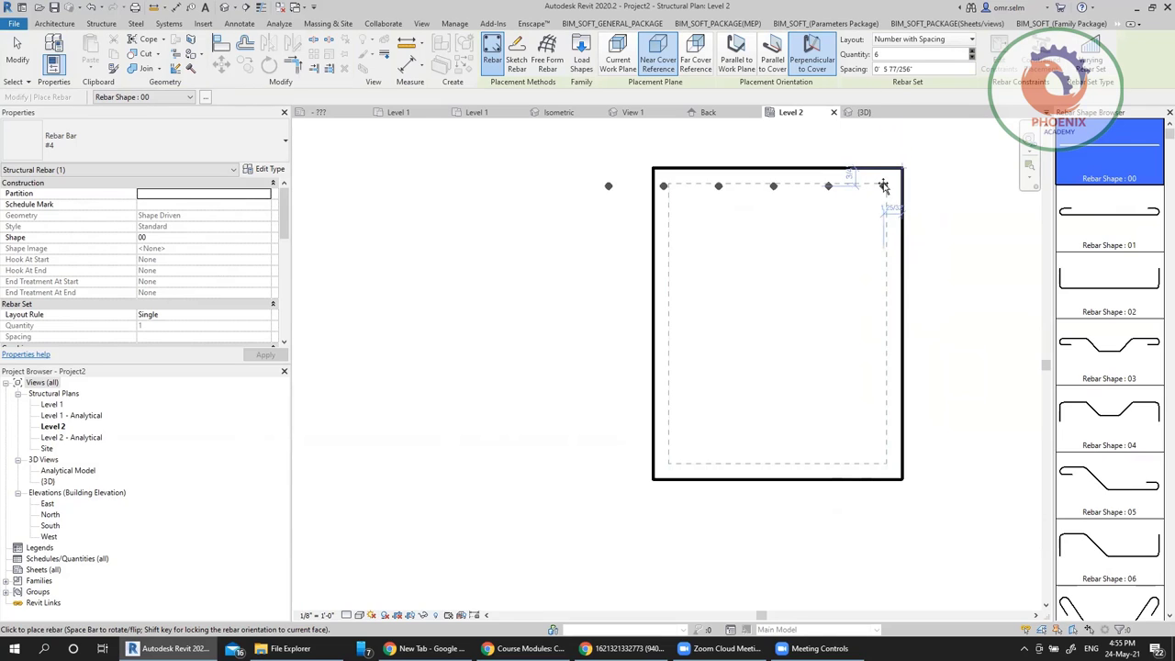
{"action": "left_click", "coordinate": [970, 40]}
{"action": "left_click", "coordinate": [932, 68]}
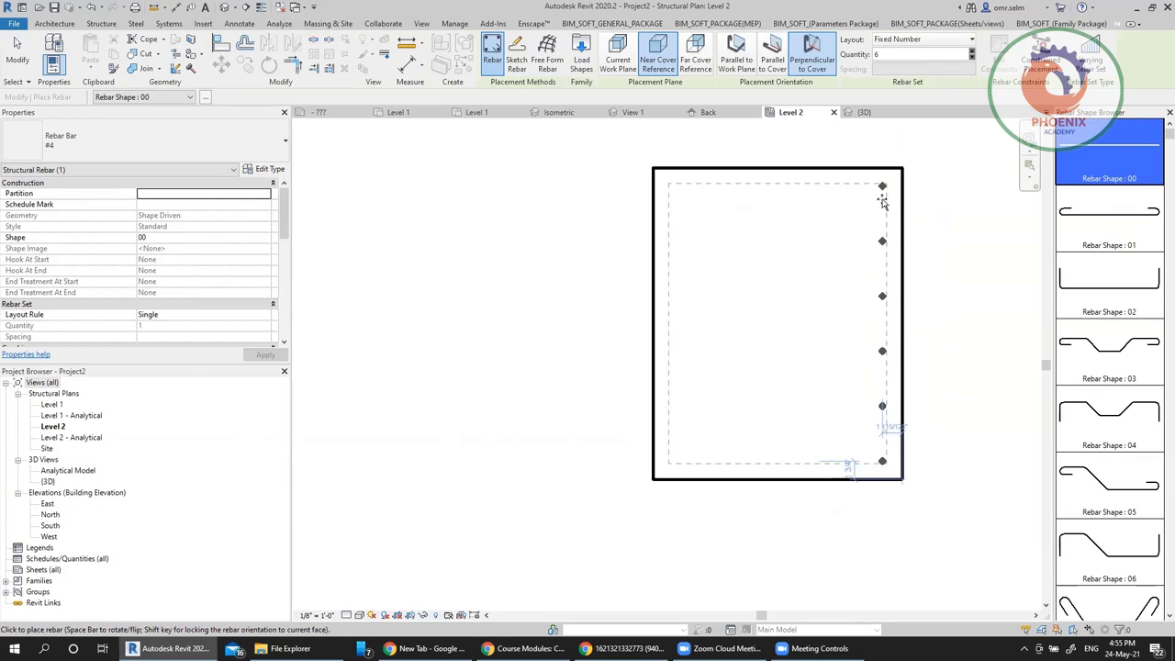
Place a set of 6 #4 vertical bars along both the right and left faces of the column
{"action": "left_click", "coordinate": [882, 202]}
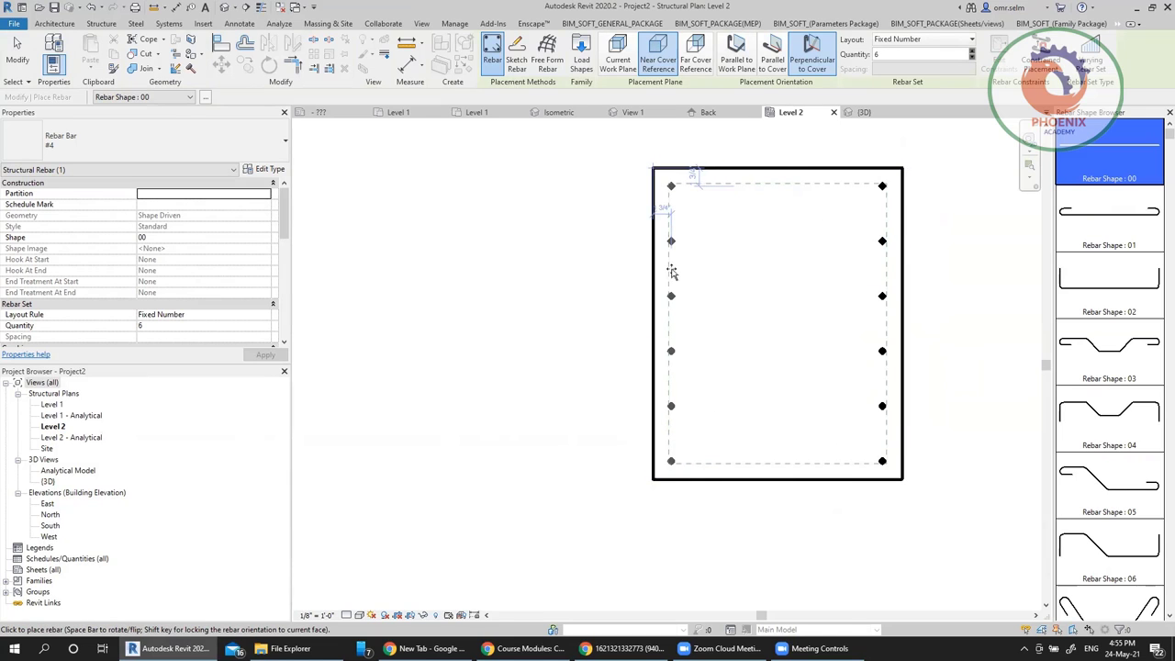
{"action": "left_click", "coordinate": [674, 271]}
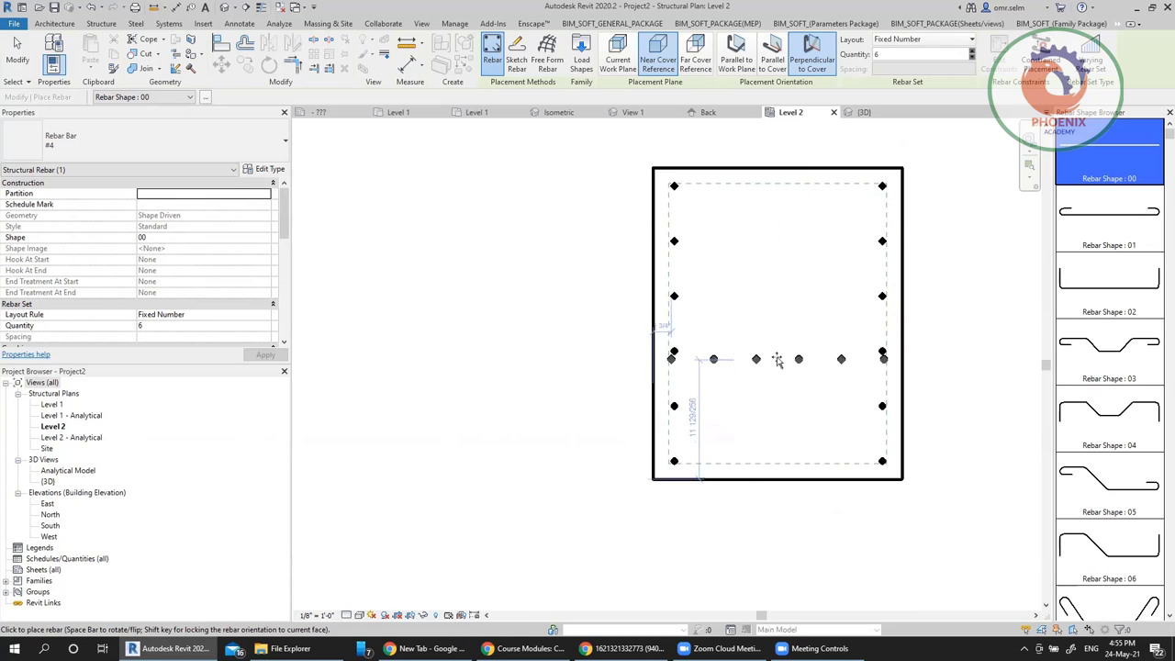
{"action": "left_click", "coordinate": [776, 358]}
{"action": "key", "text": "Escape"}
Copy the column's left bar set 9" horizontally to the right to form a middle row
{"action": "left_click", "coordinate": [748, 371]}
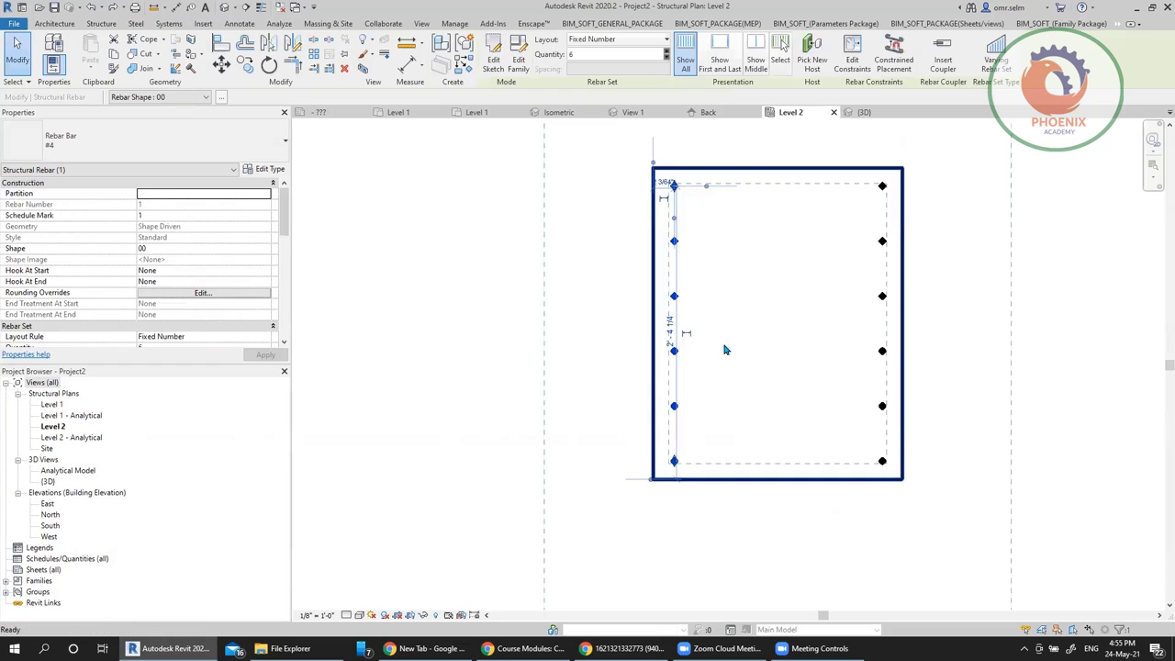
{"action": "left_click_drag", "start_coordinate": [703, 343], "coordinate": [799, 342]}
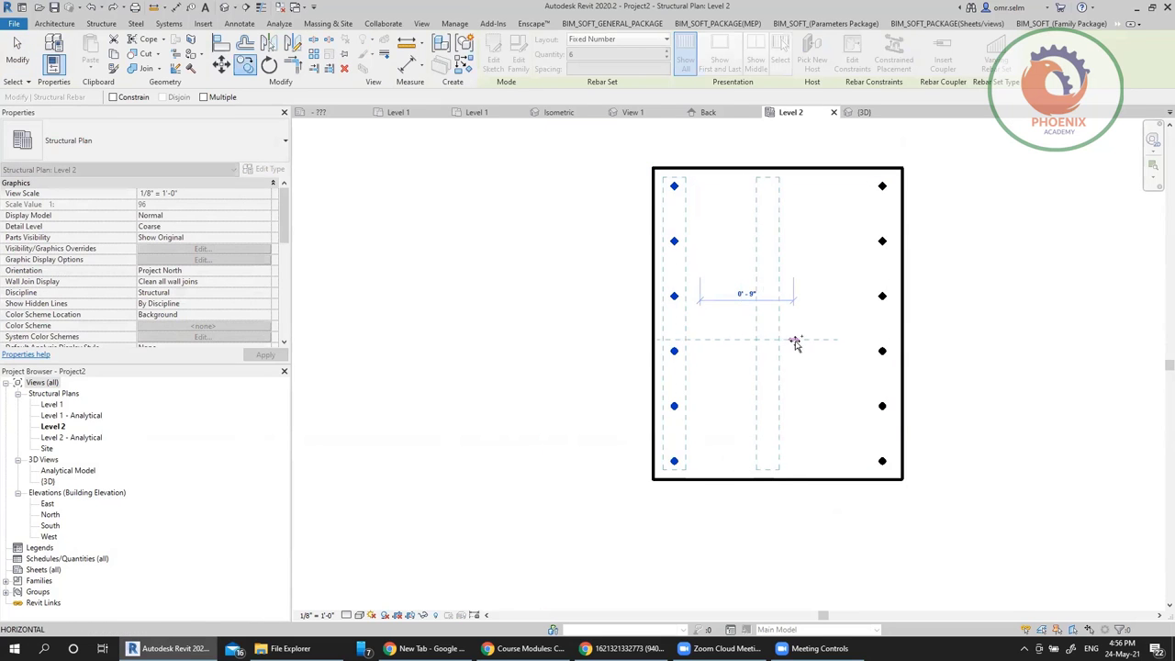
{"action": "left_click", "coordinate": [825, 418]}
{"action": "key", "text": "Escape"}
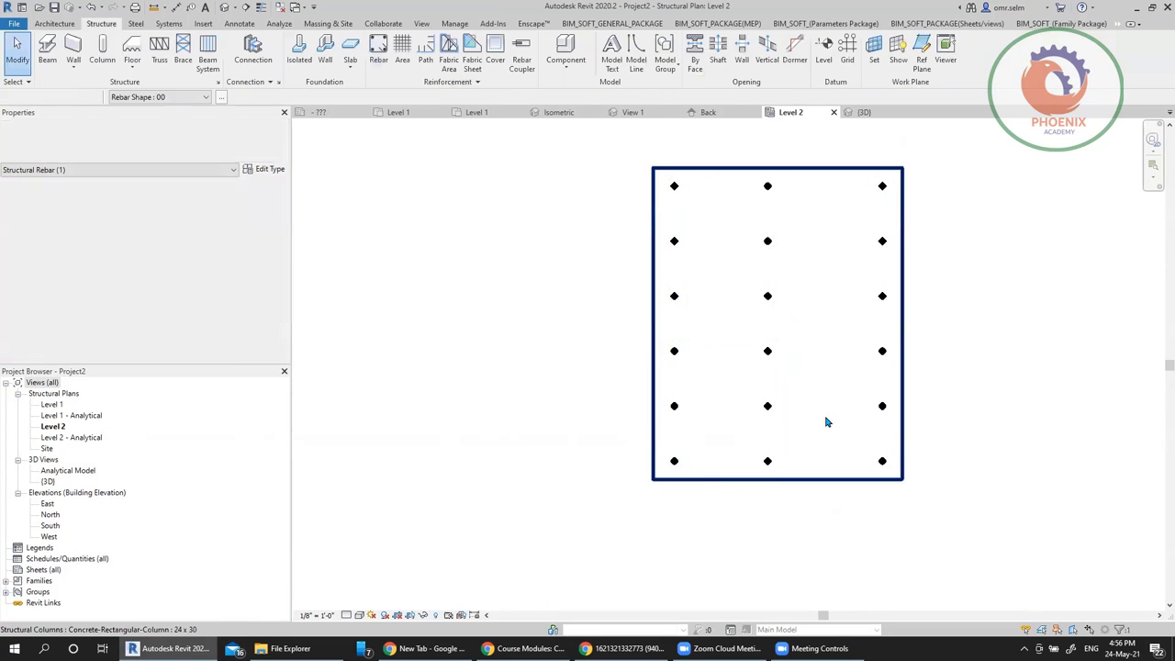
{"action": "scroll", "coordinate": [789, 379], "scroll_direction": "down", "scroll_amount": 2}
{"action": "scroll", "coordinate": [789, 379], "scroll_direction": "down", "scroll_amount": 1}
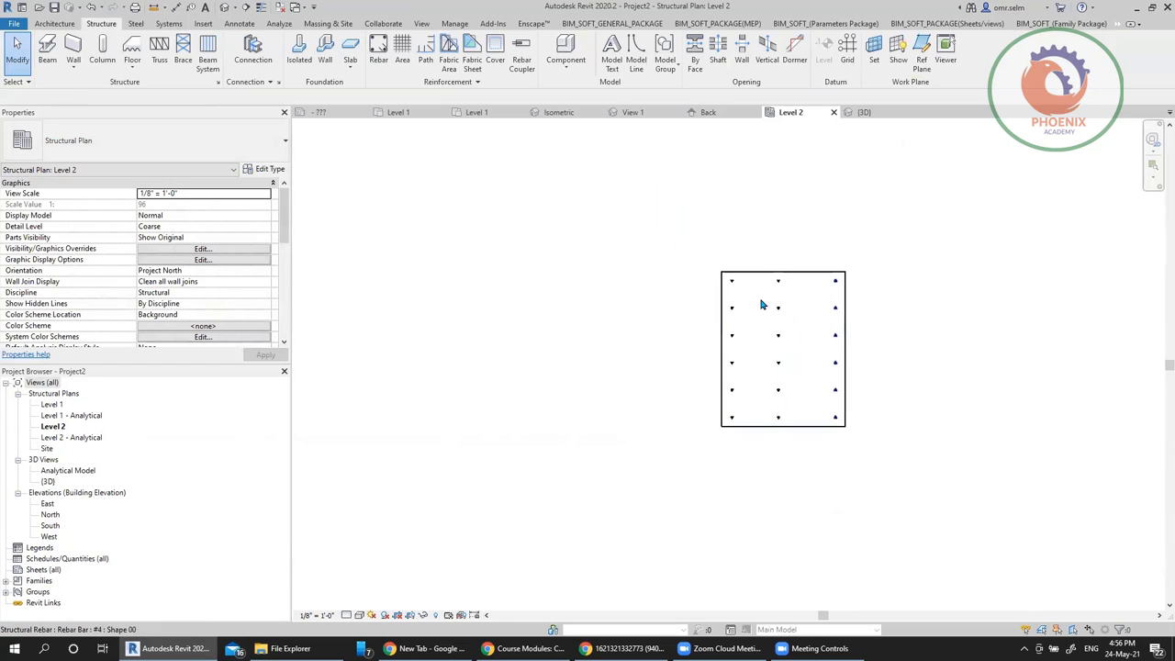
Place a single #4 Shape T1 tie around the column bars, parallel to the work plane
{"action": "left_click", "coordinate": [379, 55]}
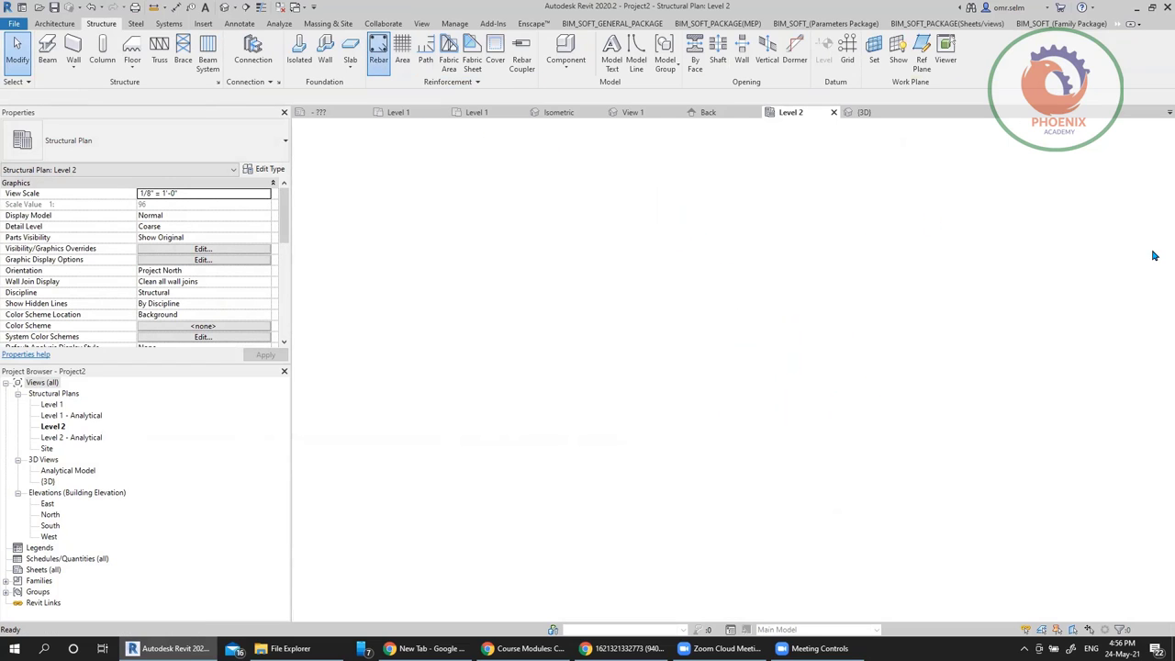
{"action": "left_click_drag", "start_coordinate": [1158, 143], "coordinate": [1158, 538]}
{"action": "left_click", "coordinate": [1111, 415]}
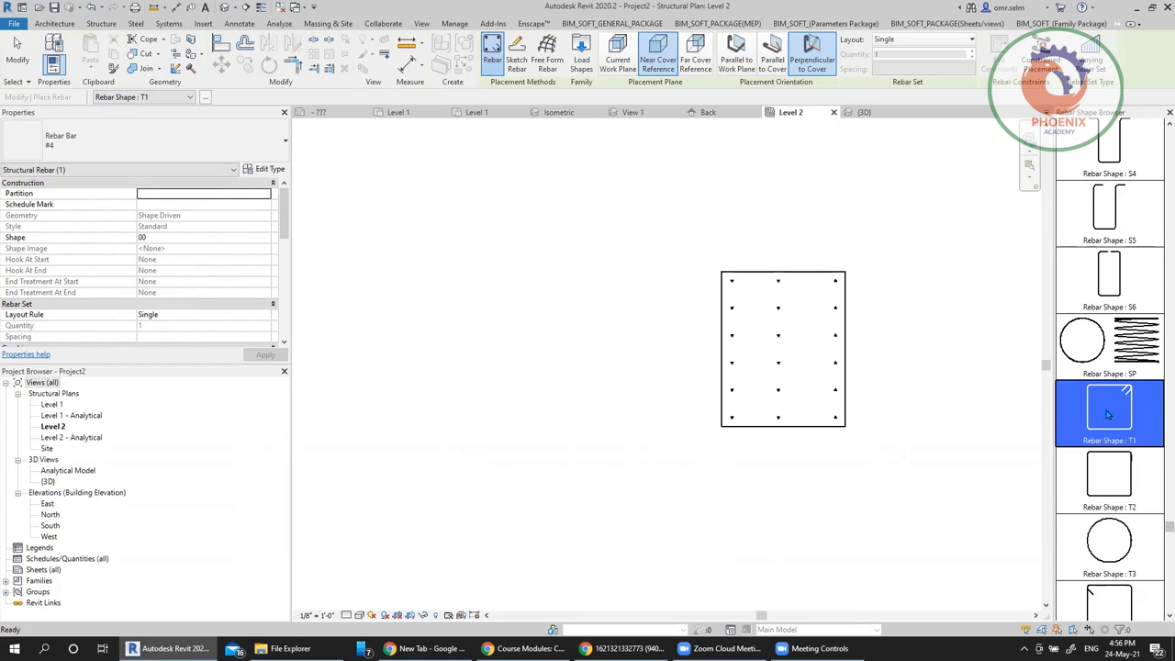
{"action": "scroll", "coordinate": [803, 335], "scroll_direction": "up", "scroll_amount": 3}
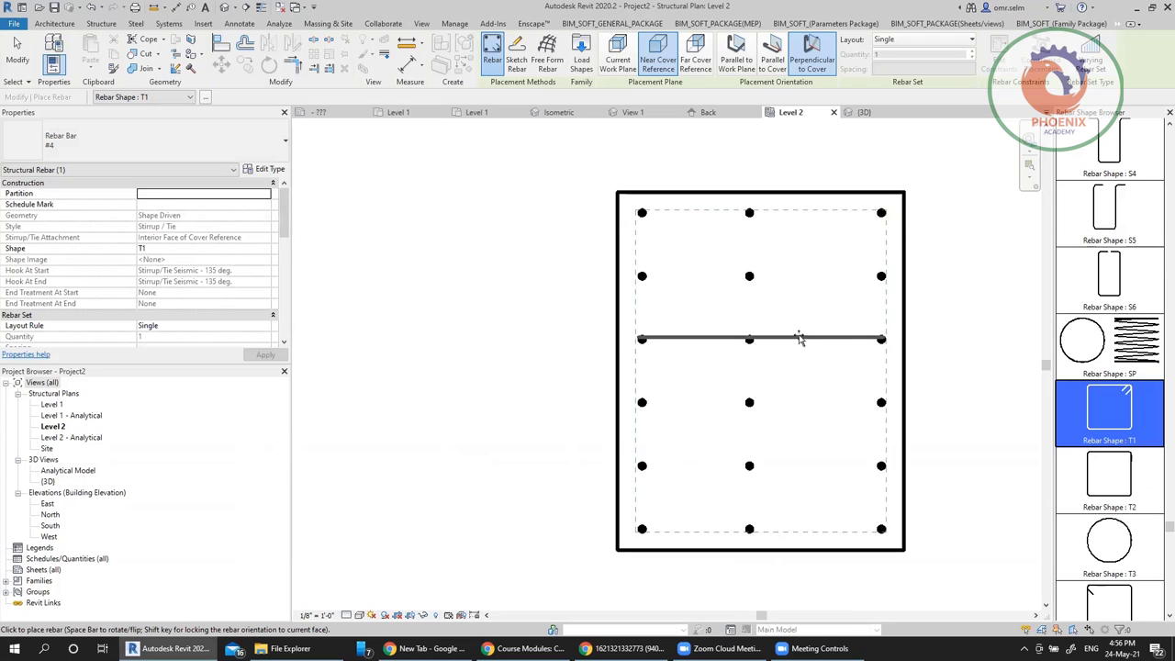
{"action": "left_click", "coordinate": [739, 57]}
{"action": "scroll", "coordinate": [836, 262], "scroll_direction": "down", "scroll_amount": 2}
{"action": "scroll", "coordinate": [836, 262], "scroll_direction": "up", "scroll_amount": 1}
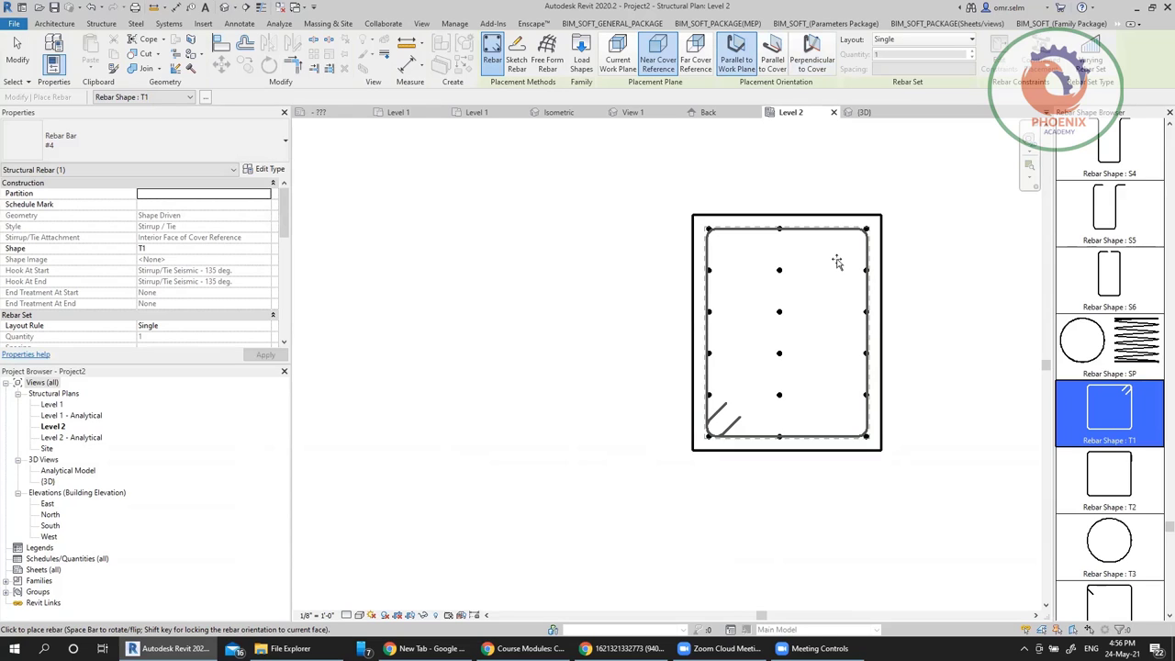
{"action": "left_click", "coordinate": [836, 263]}
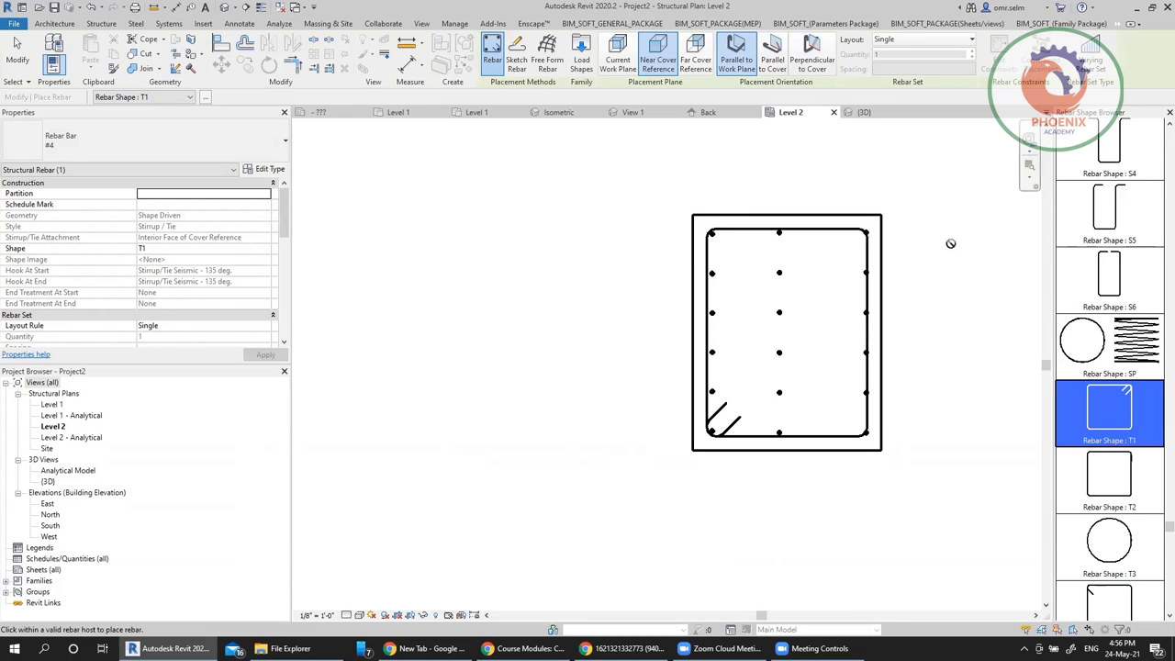
{"action": "key", "text": "Escape"}
{"action": "key", "text": "Escape"}
Move the column's right bar set slightly inward so the bars sit inside the tie
{"action": "scroll", "coordinate": [849, 248], "scroll_direction": "up", "scroll_amount": 3}
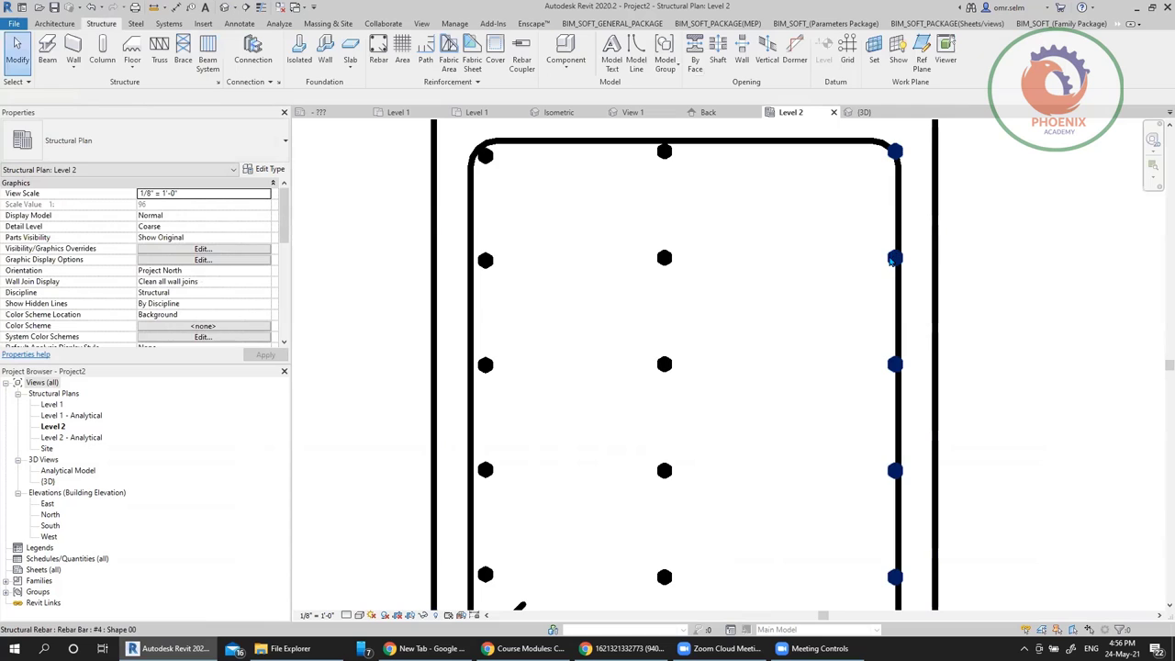
{"action": "left_click", "coordinate": [823, 269]}
{"action": "scroll", "coordinate": [822, 269], "scroll_direction": "down", "scroll_amount": 3}
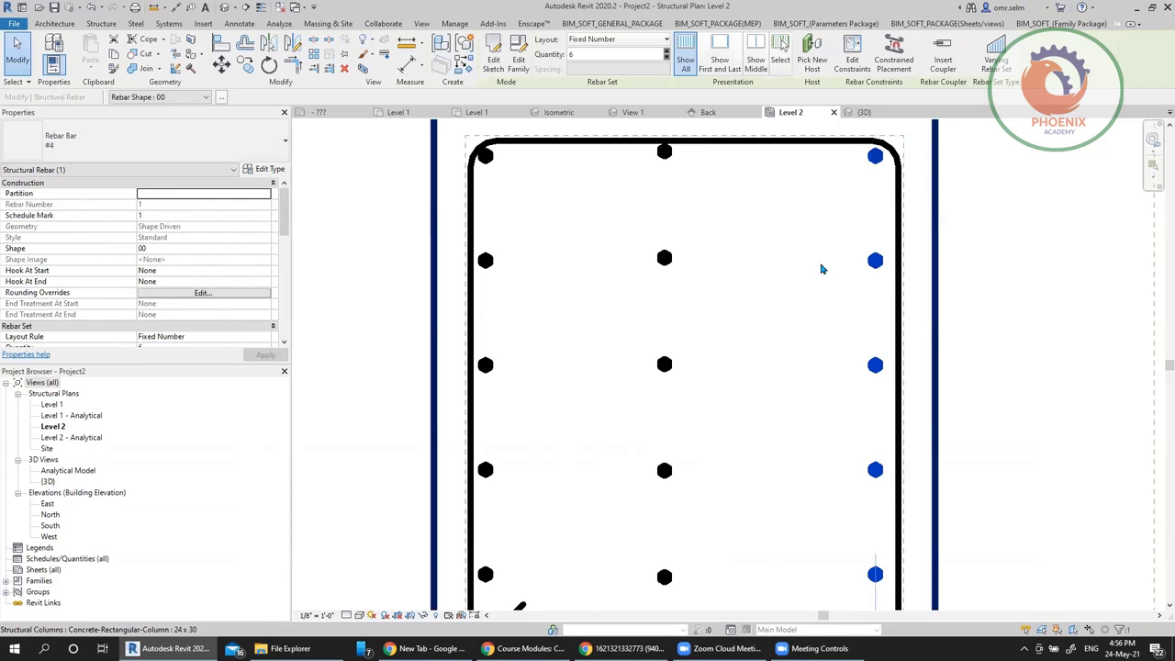
{"action": "left_click", "coordinate": [601, 263]}
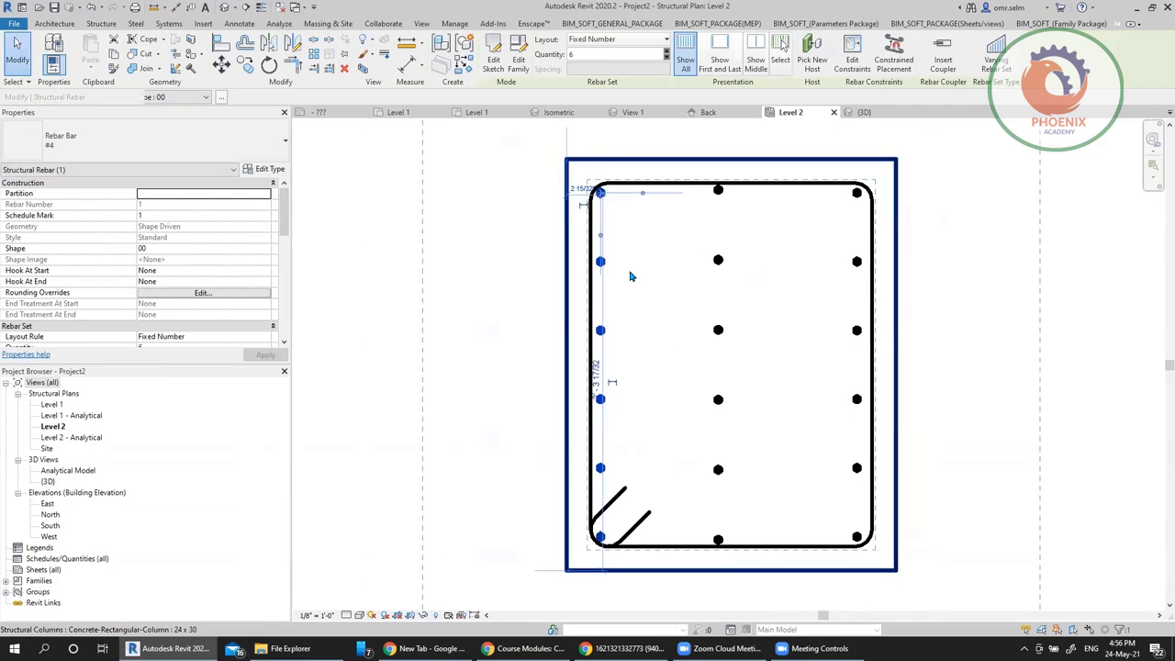
{"action": "scroll", "coordinate": [480, 254], "scroll_direction": "down", "scroll_amount": 2}
{"action": "key", "text": "Escape"}
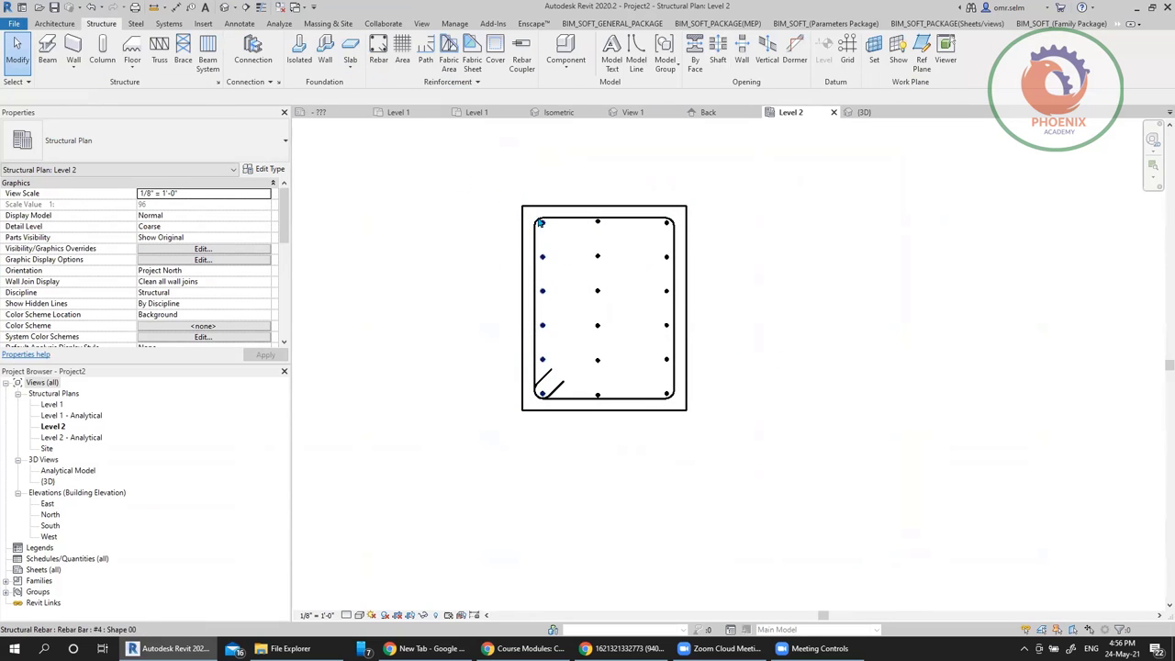
For all the column's bars and the tie, enable view as solid and view unobscured in the Analytical Model and {3D} views
{"action": "left_click", "coordinate": [508, 210]}
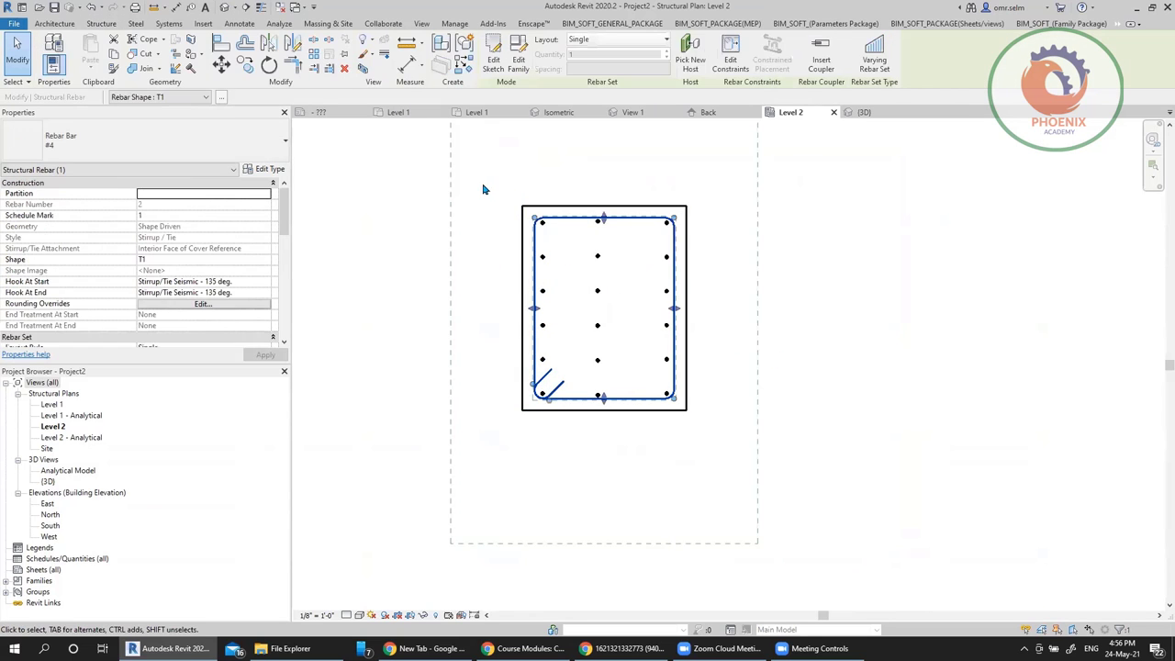
{"action": "left_click_drag", "start_coordinate": [477, 187], "coordinate": [672, 419]}
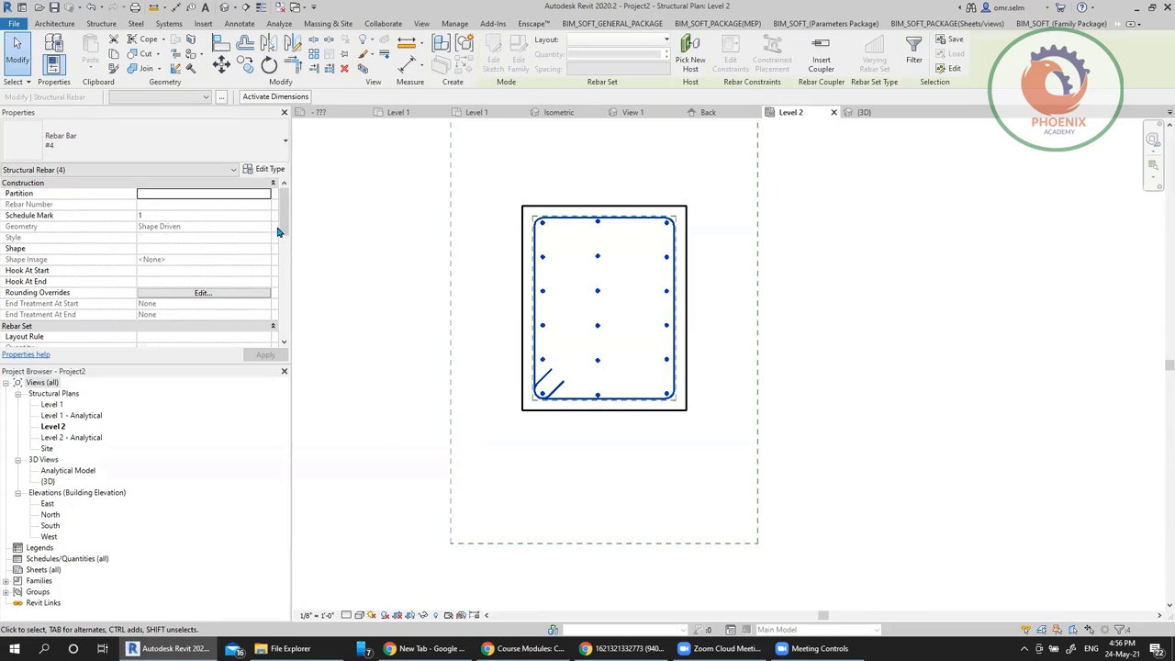
{"action": "left_click", "coordinate": [243, 294]}
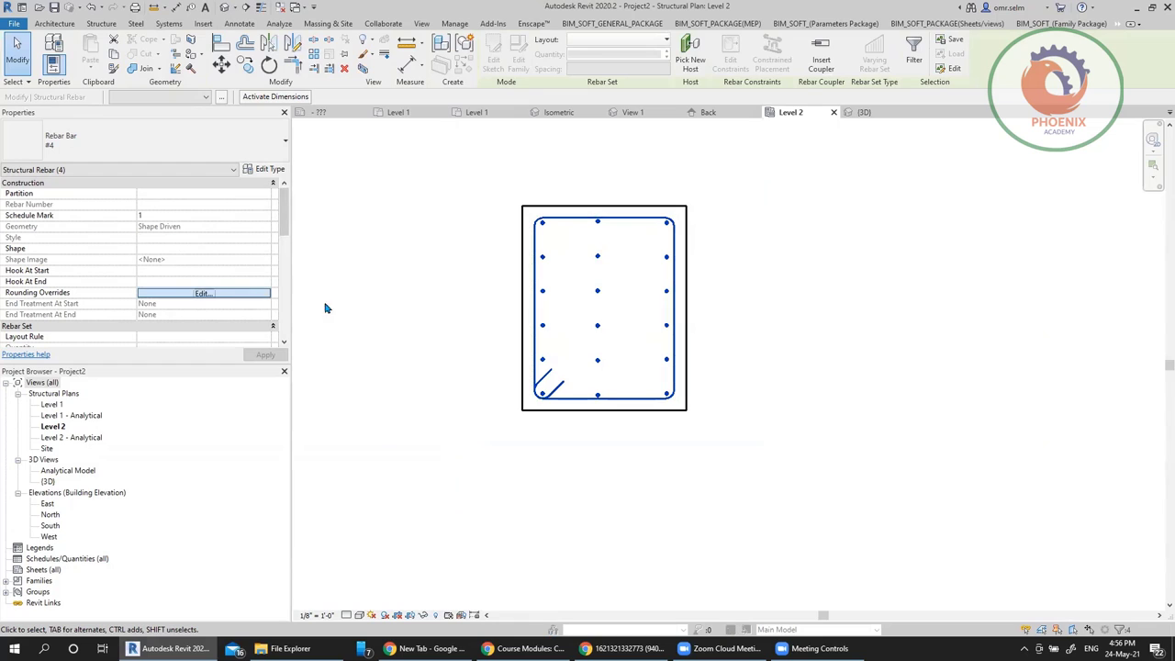
{"action": "key", "text": "Escape"}
{"action": "scroll", "coordinate": [285, 281], "scroll_direction": "down", "scroll_amount": 5}
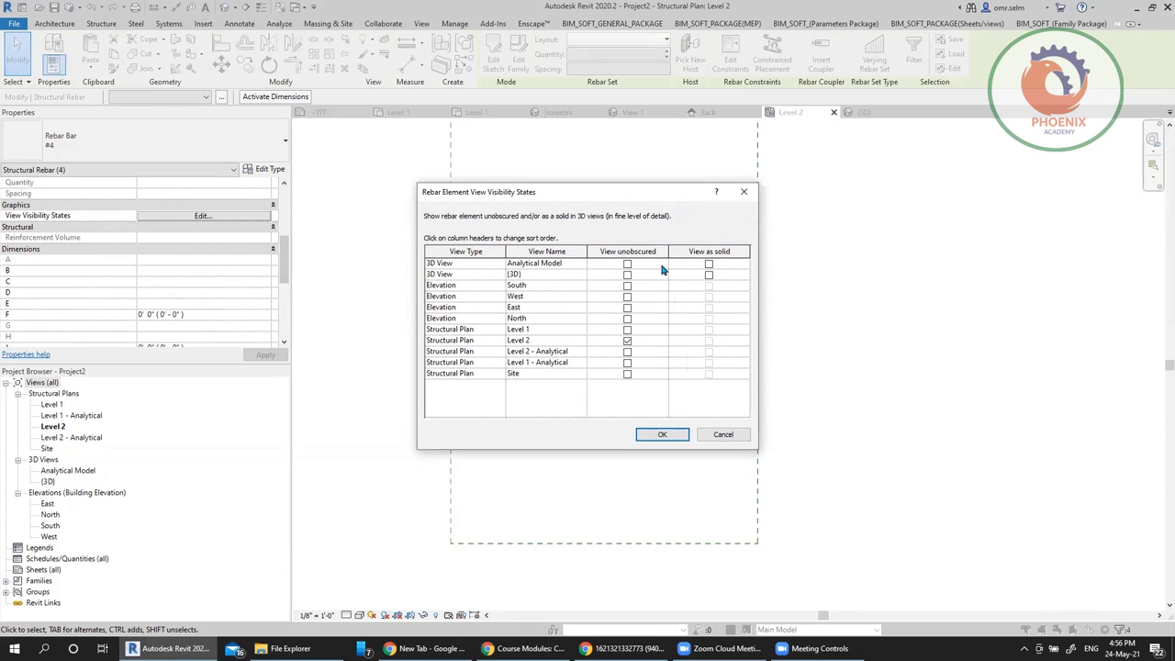
{"action": "left_click", "coordinate": [709, 275]}
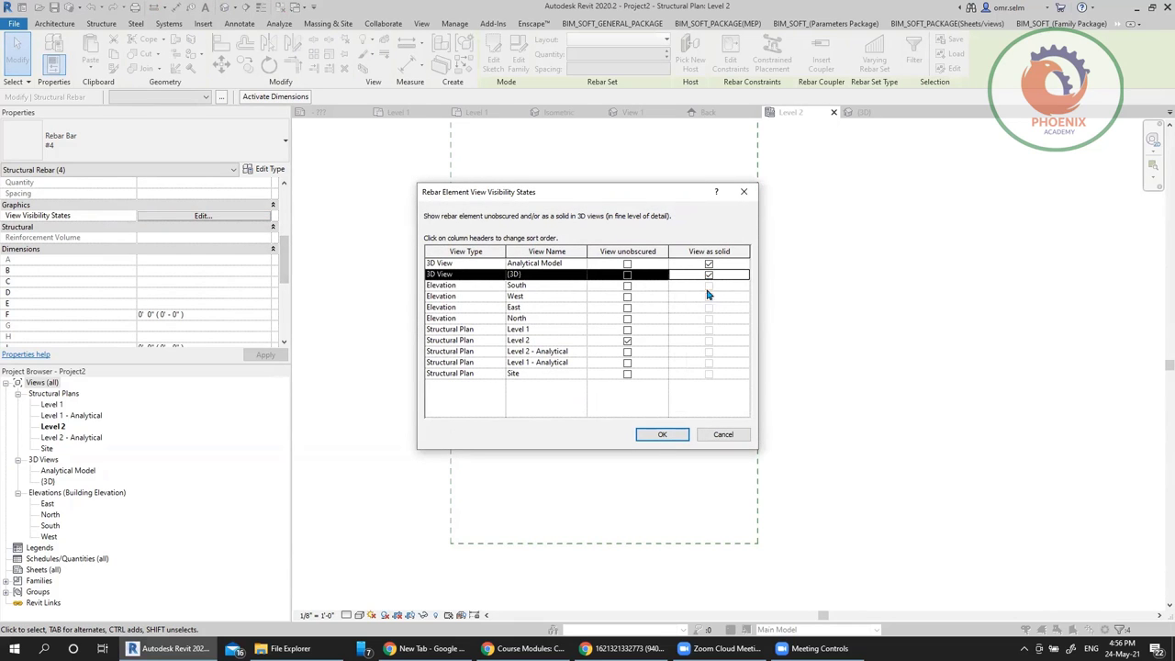
{"action": "left_click", "coordinate": [627, 263]}
{"action": "left_click", "coordinate": [627, 275]}
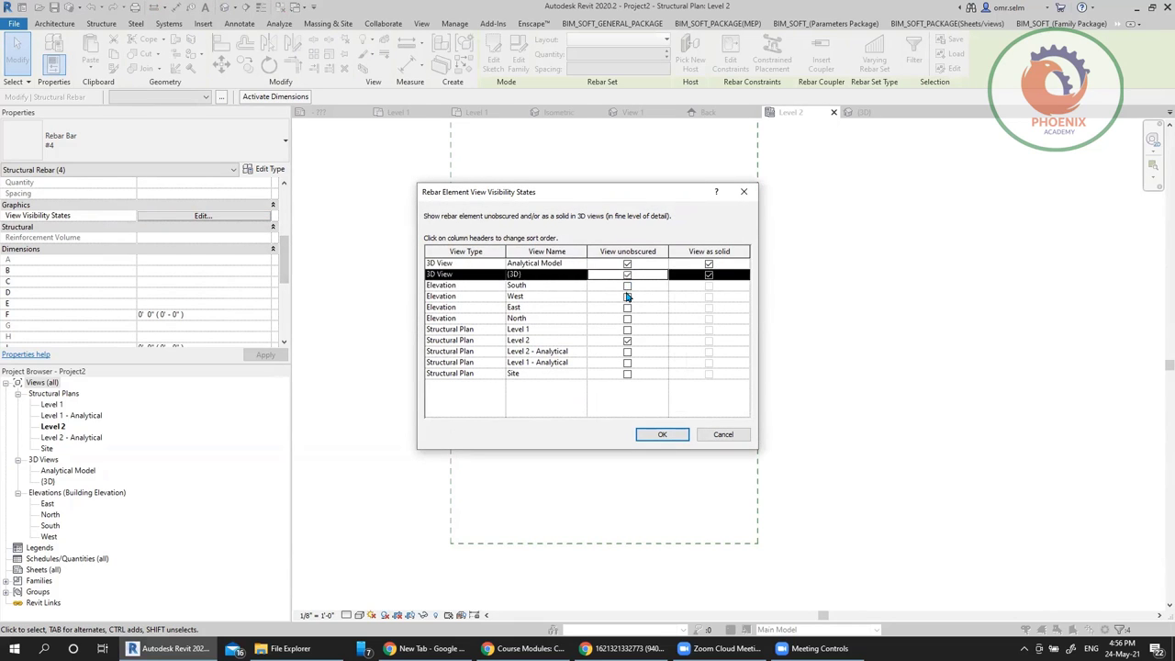
Make the selected rebar unobscured in all four elevations and every remaining structural plan, and accept the view visibility states
{"action": "left_click", "coordinate": [627, 295]}
{"action": "left_click", "coordinate": [627, 286]}
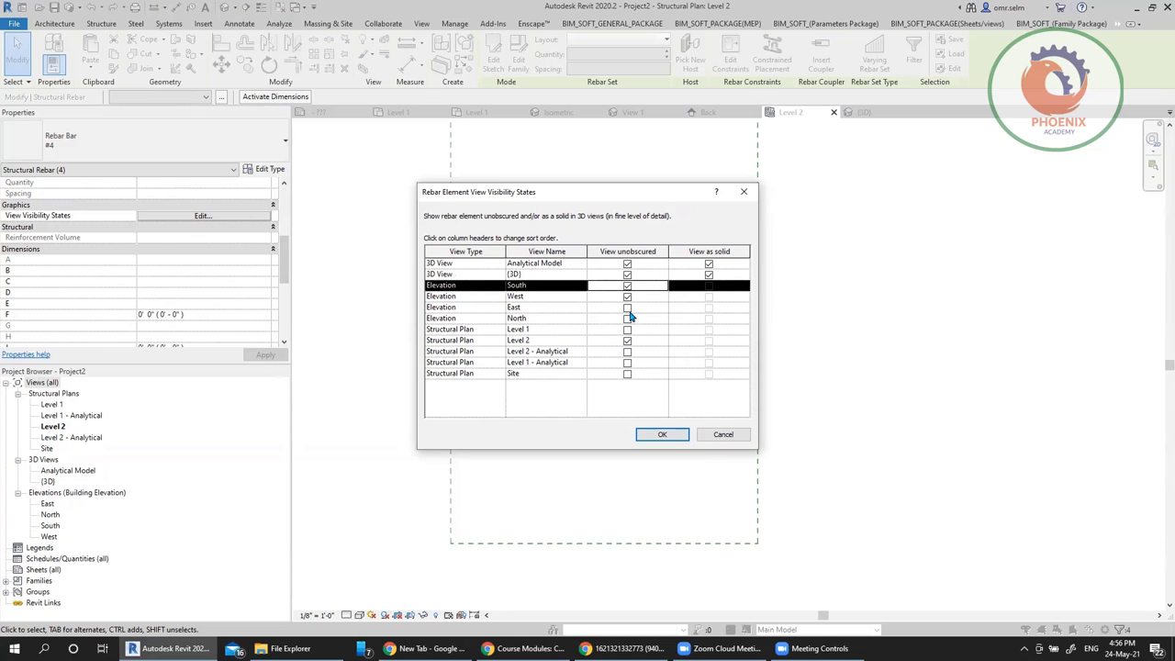
{"action": "left_click", "coordinate": [627, 307]}
{"action": "left_click", "coordinate": [627, 318]}
{"action": "left_click", "coordinate": [627, 329]}
{"action": "left_click", "coordinate": [627, 352]}
{"action": "left_click", "coordinate": [627, 374]}
{"action": "left_click", "coordinate": [627, 363]}
{"action": "left_click", "coordinate": [680, 439]}
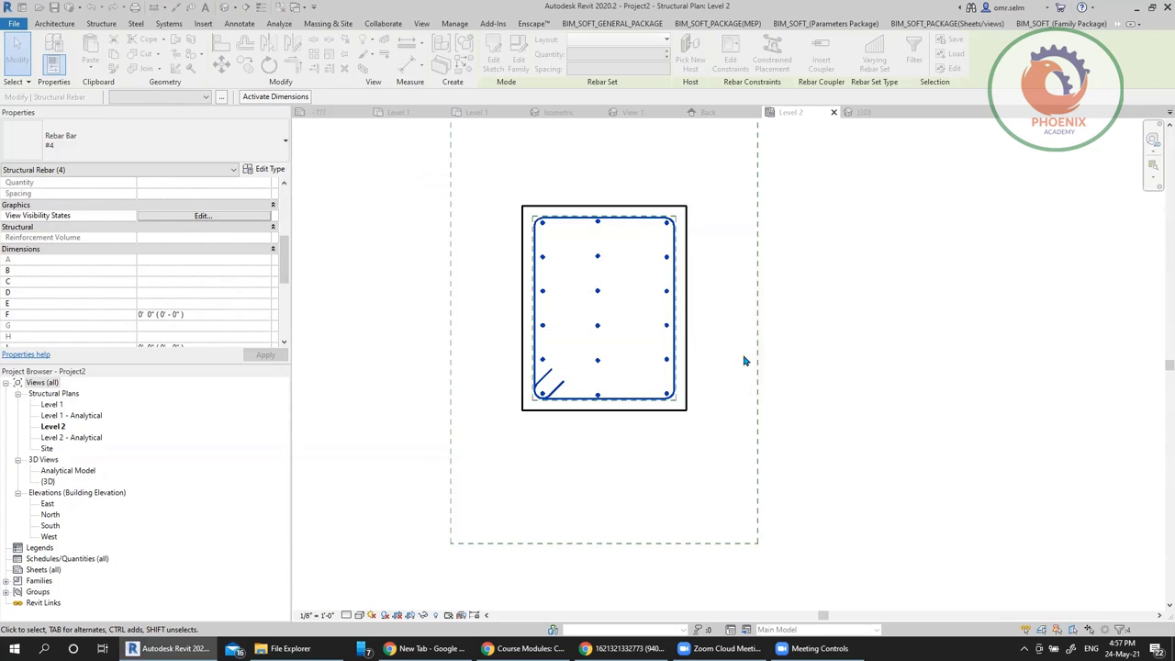
Open the default 3D view and set its detail level to Fine
{"action": "left_click", "coordinate": [225, 8]}
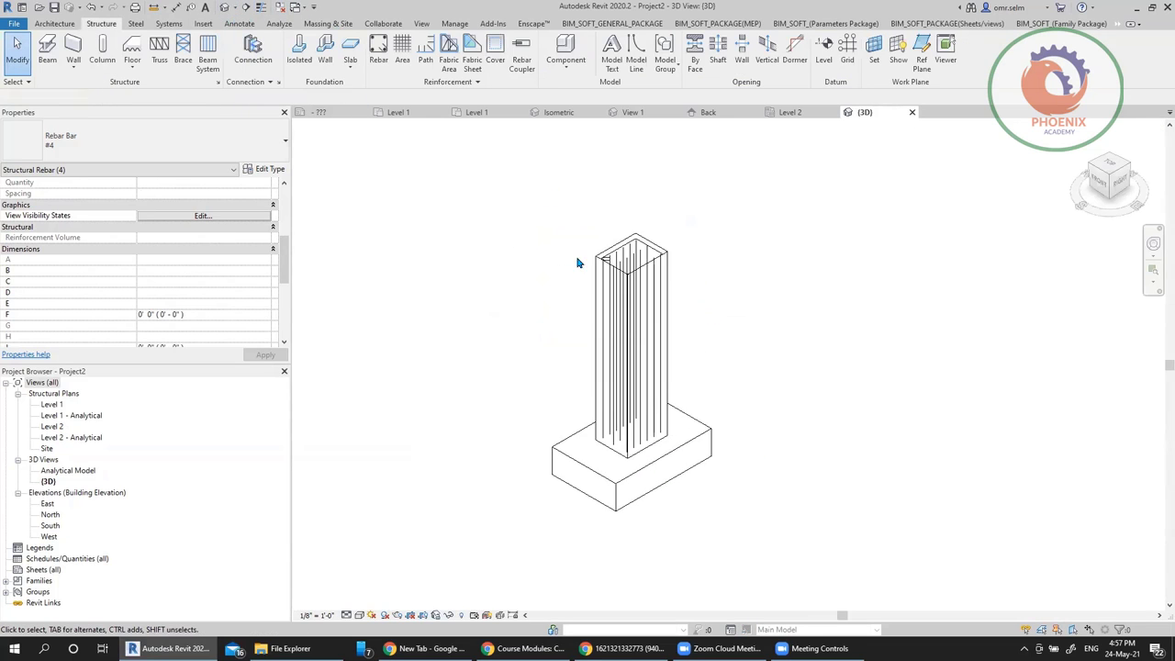
{"action": "left_click", "coordinate": [445, 442]}
{"action": "scroll", "coordinate": [445, 441], "scroll_direction": "up", "scroll_amount": 2}
{"action": "left_click", "coordinate": [346, 614]}
{"action": "left_click", "coordinate": [353, 601]}
{"action": "scroll", "coordinate": [634, 229], "scroll_direction": "up", "scroll_amount": 6}
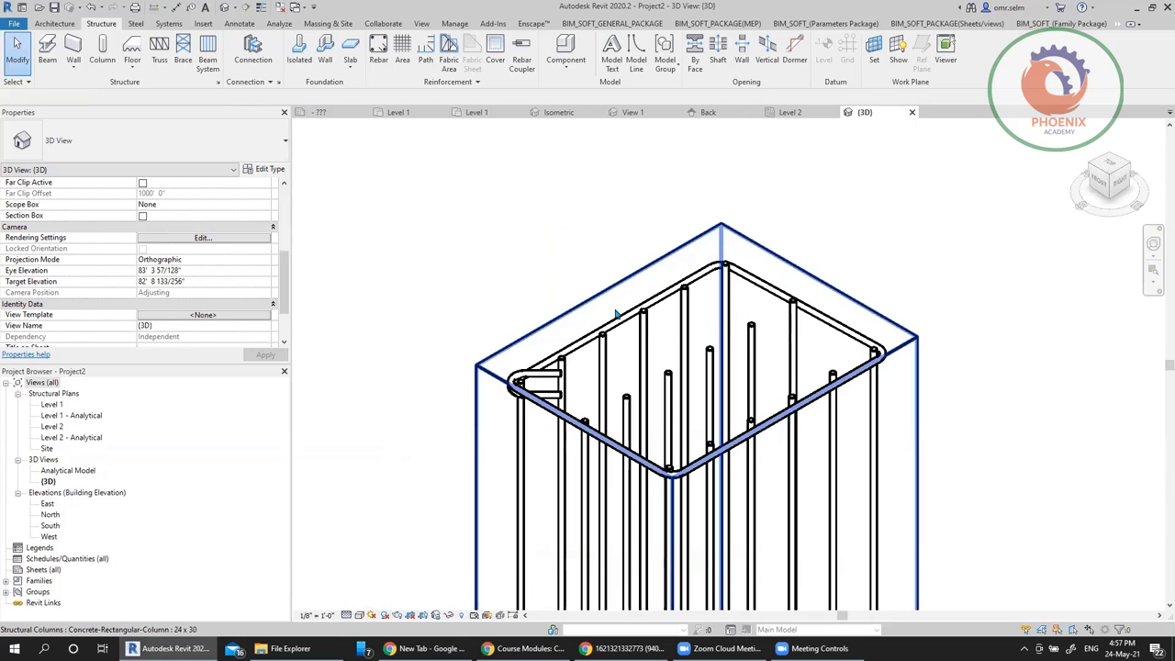
Set the column tie's layout to Fixed Number with a quantity of 7
{"action": "scroll", "coordinate": [538, 175], "scroll_direction": "down", "scroll_amount": 4}
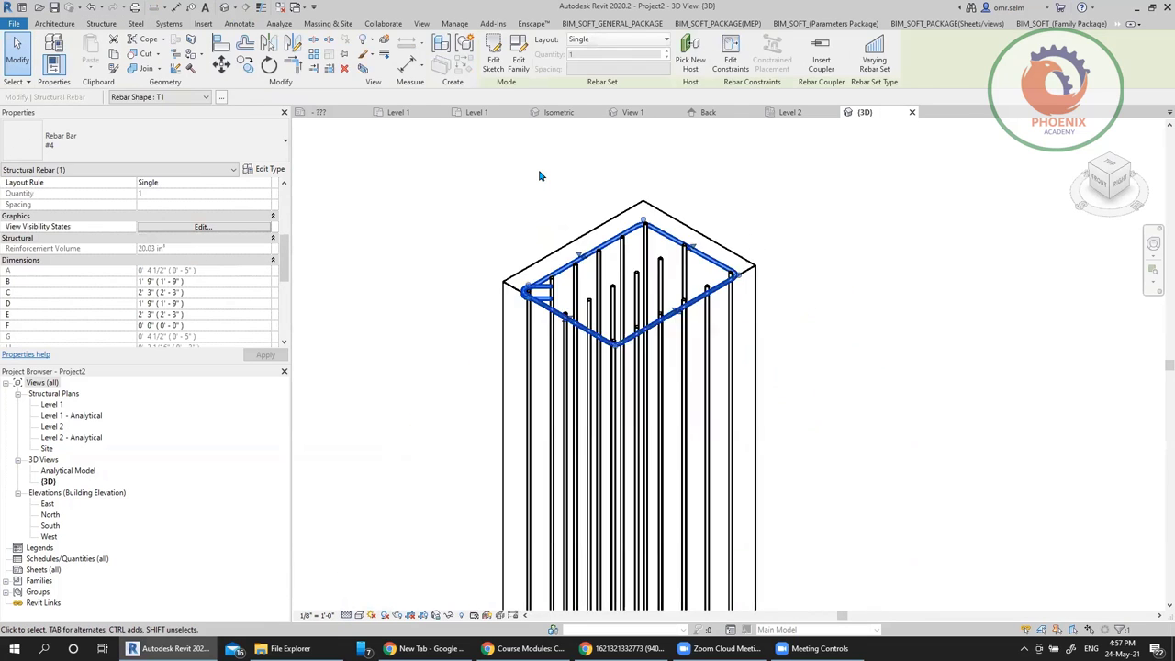
{"action": "left_click", "coordinate": [634, 39]}
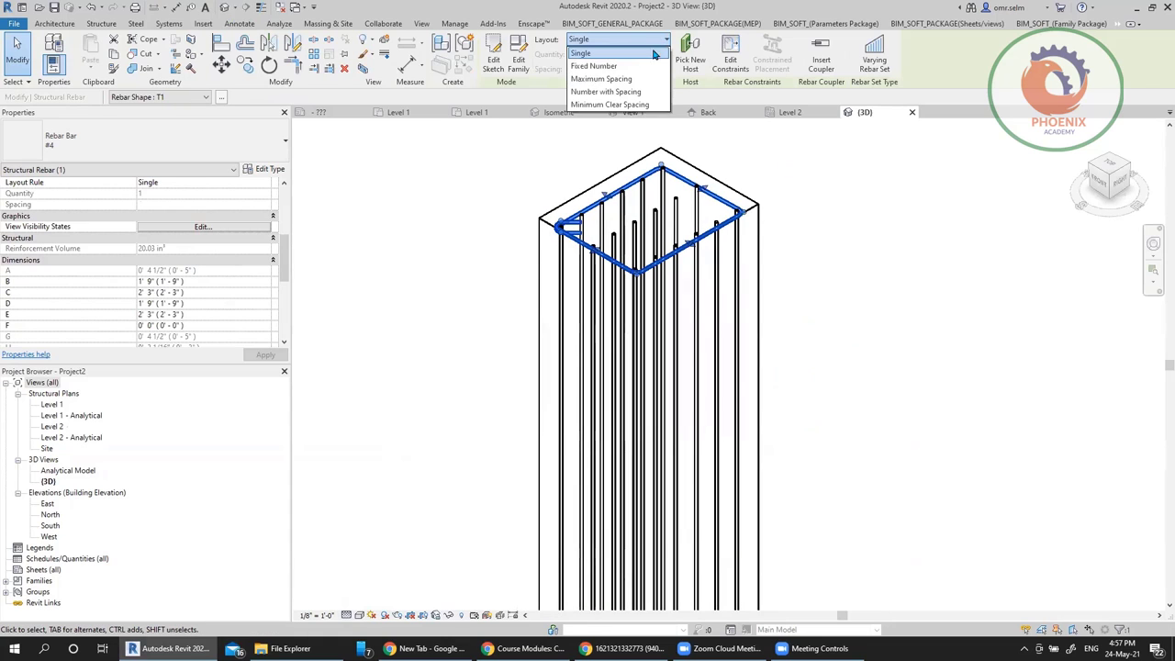
{"action": "left_click", "coordinate": [625, 64]}
{"action": "left_click", "coordinate": [667, 51]}
{"action": "left_click", "coordinate": [667, 52]}
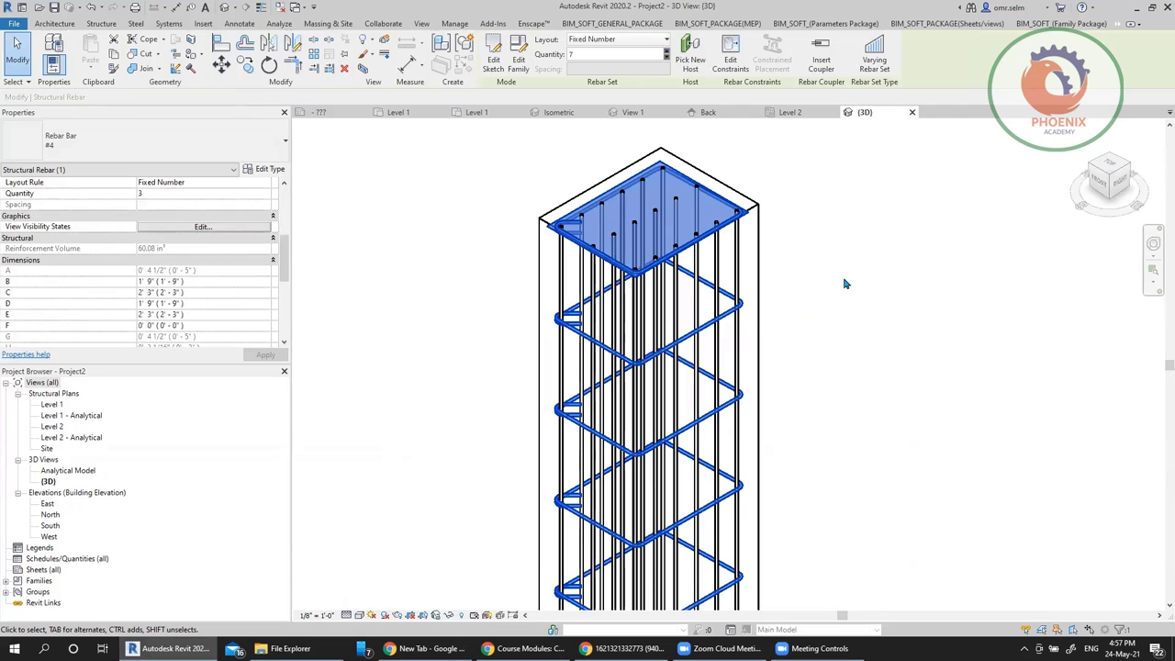
{"action": "middle_click_drag", "start_coordinate": [867, 377], "coordinate": [745, 254], "text": "shift"}
{"action": "scroll", "coordinate": [753, 302], "scroll_direction": "down", "scroll_amount": 4}
{"action": "middle_click_drag", "start_coordinate": [766, 348], "coordinate": [853, 356], "text": "shift"}
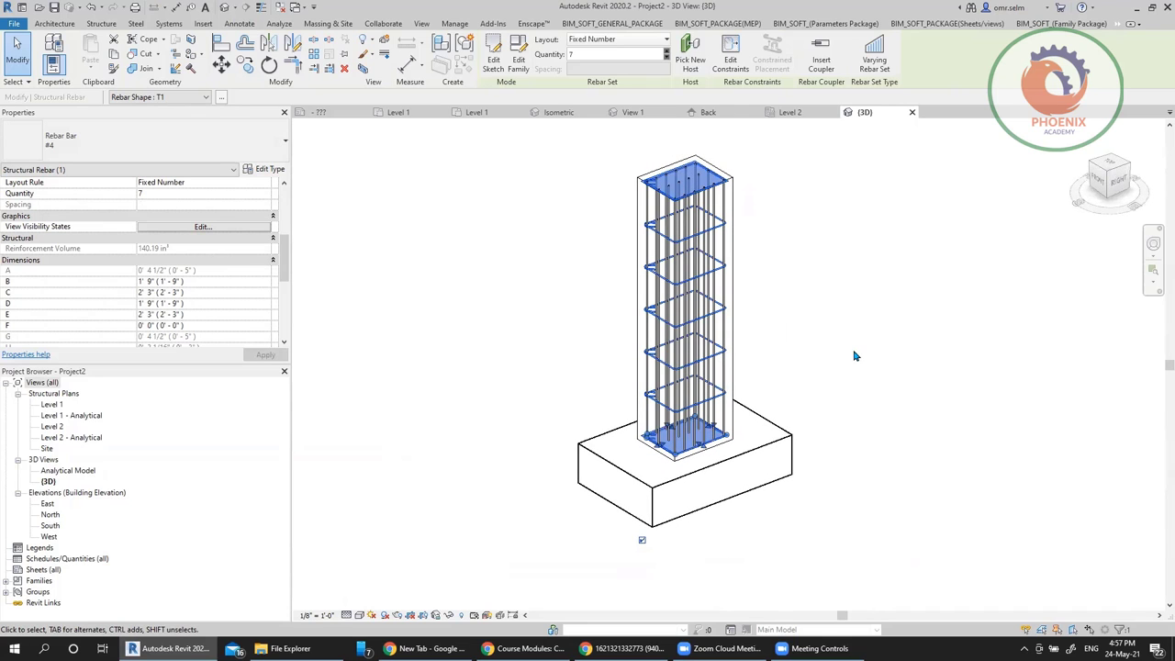
{"action": "left_click", "coordinate": [854, 356]}
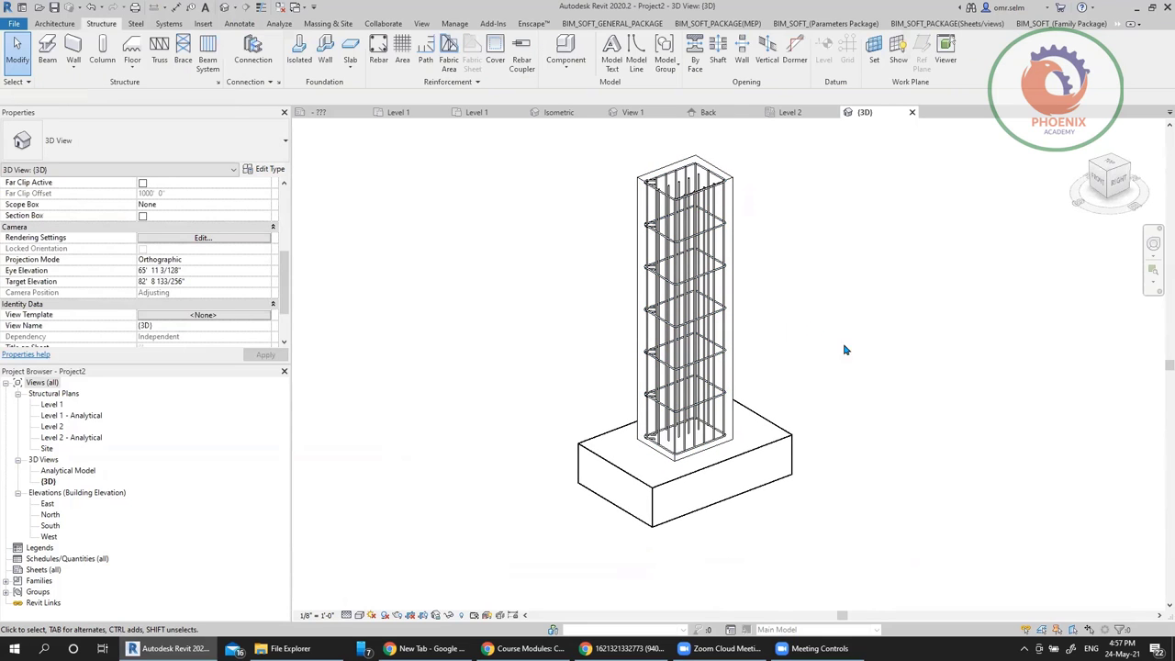
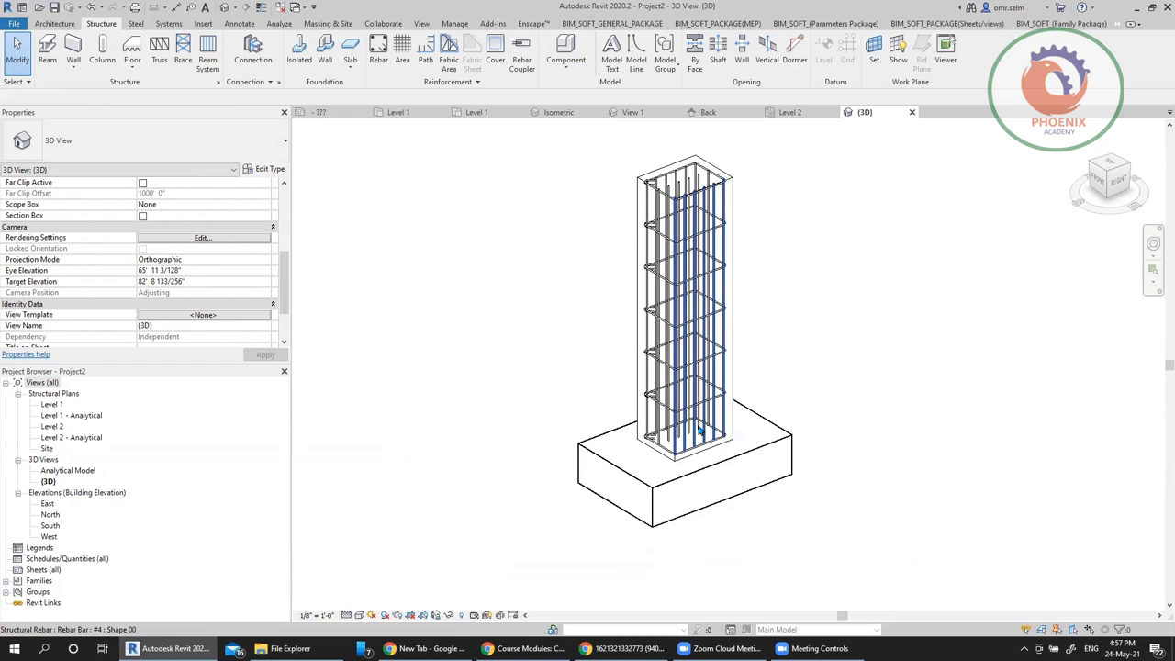
In the right-side 3D view, extend the lower ends of the column's right bar set about 8" into the footing
{"action": "left_click", "coordinate": [1045, 358]}
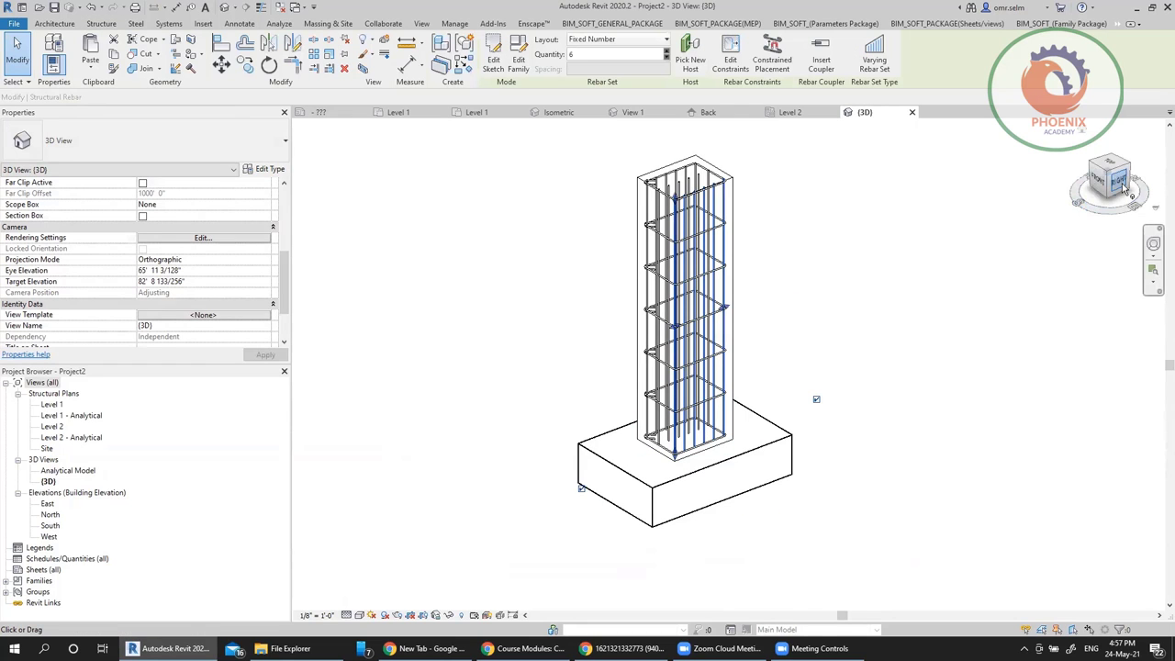
{"action": "middle_click_drag", "start_coordinate": [831, 379], "coordinate": [741, 259]}
{"action": "scroll", "coordinate": [798, 403], "scroll_direction": "down", "scroll_amount": 2}
{"action": "middle_click_drag", "start_coordinate": [797, 404], "coordinate": [769, 291]}
{"action": "scroll", "coordinate": [725, 327], "scroll_direction": "up", "scroll_amount": 3}
{"action": "scroll", "coordinate": [726, 328], "scroll_direction": "up", "scroll_amount": 3}
{"action": "left_click_drag", "start_coordinate": [577, 301], "coordinate": [578, 414]}
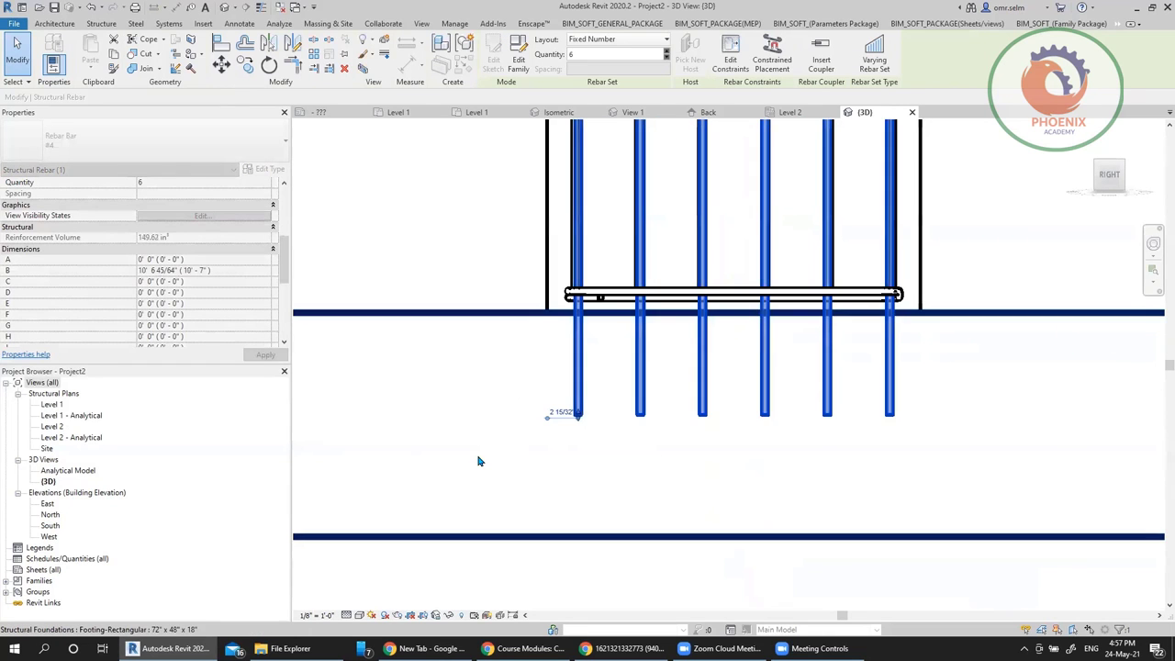
{"action": "scroll", "coordinate": [577, 413], "scroll_direction": "down", "scroll_amount": 2}
{"action": "scroll", "coordinate": [606, 362], "scroll_direction": "down", "scroll_amount": 2}
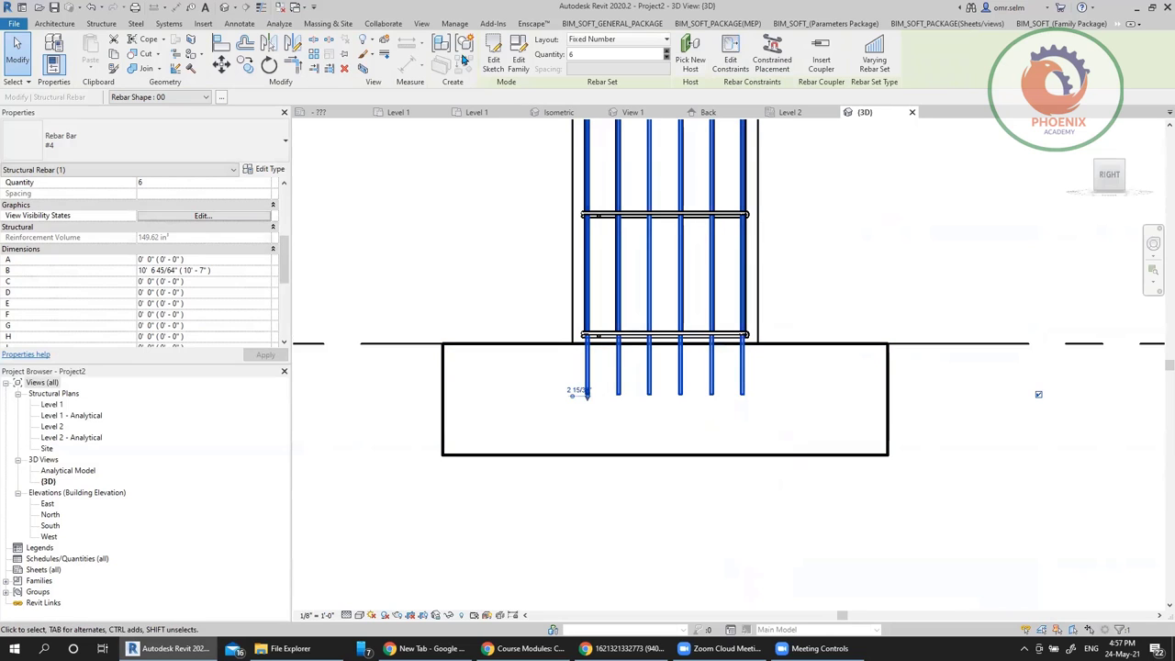
Edit the right bar set's sketch in the front view, adding an 8" horizontal leg pointing outward from the bar's lower end
{"action": "left_click", "coordinate": [492, 60]}
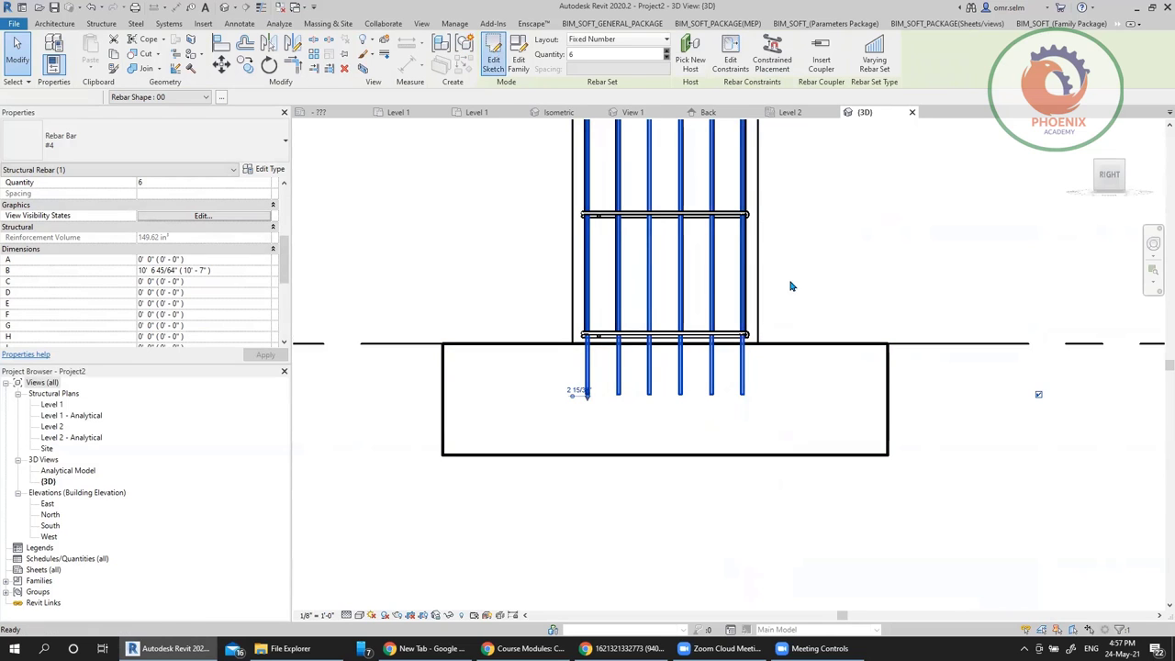
{"action": "left_click", "coordinate": [1089, 176]}
{"action": "scroll", "coordinate": [694, 368], "scroll_direction": "up", "scroll_amount": 5}
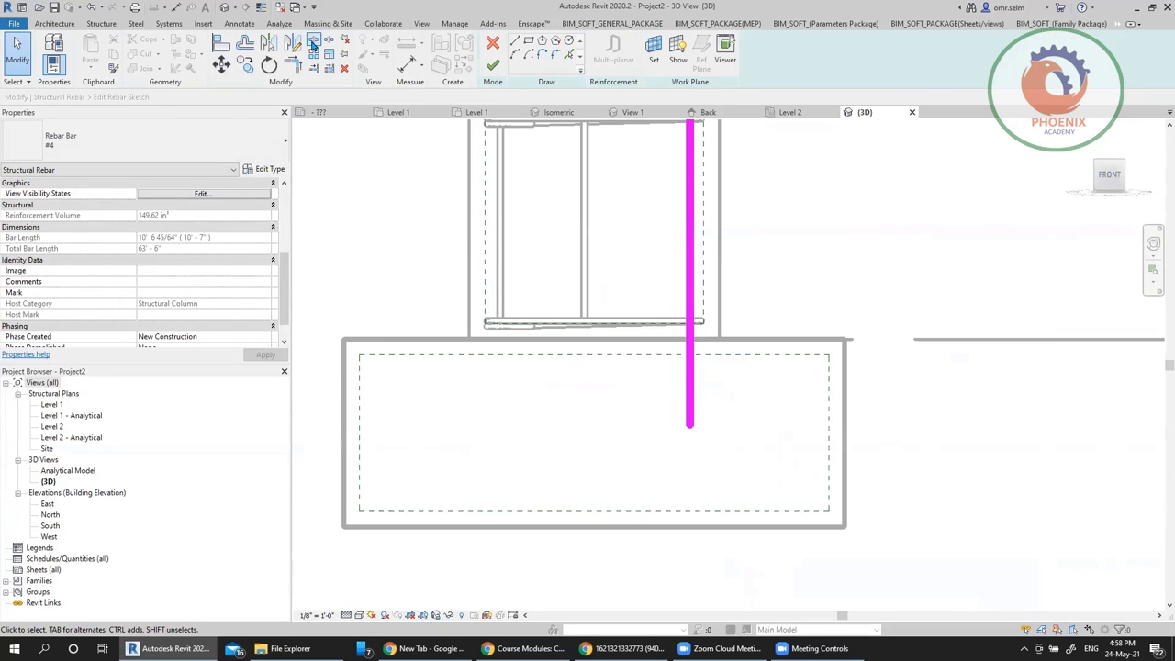
{"action": "left_click", "coordinate": [515, 42]}
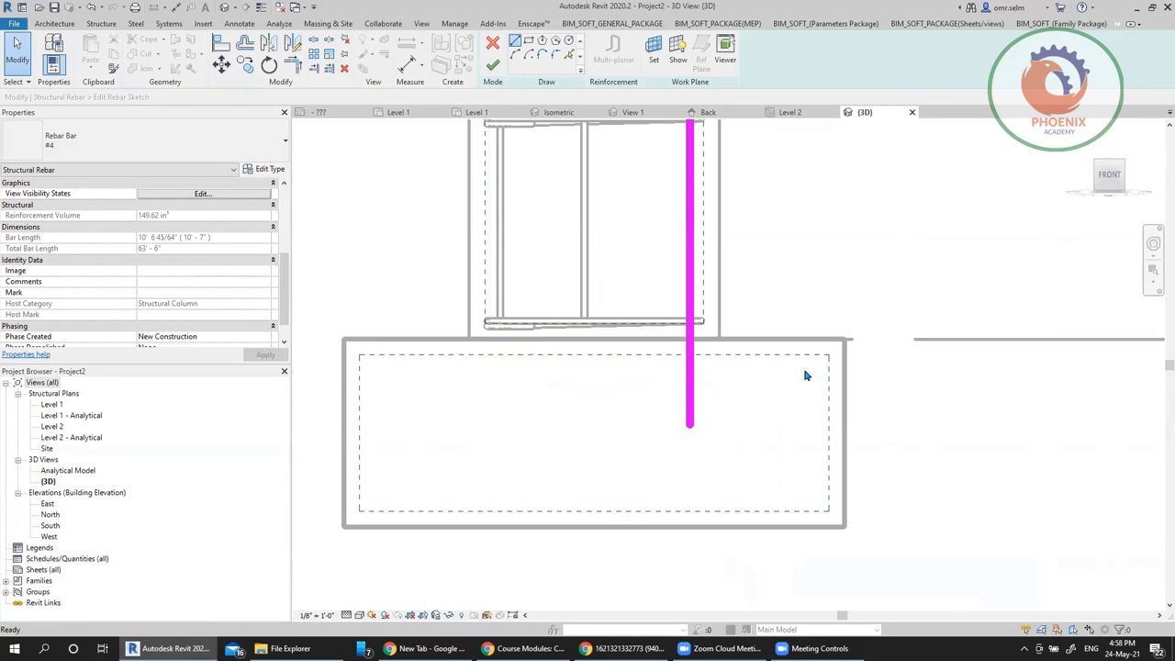
{"action": "left_click", "coordinate": [689, 424]}
{"action": "left_click", "coordinate": [771, 424]}
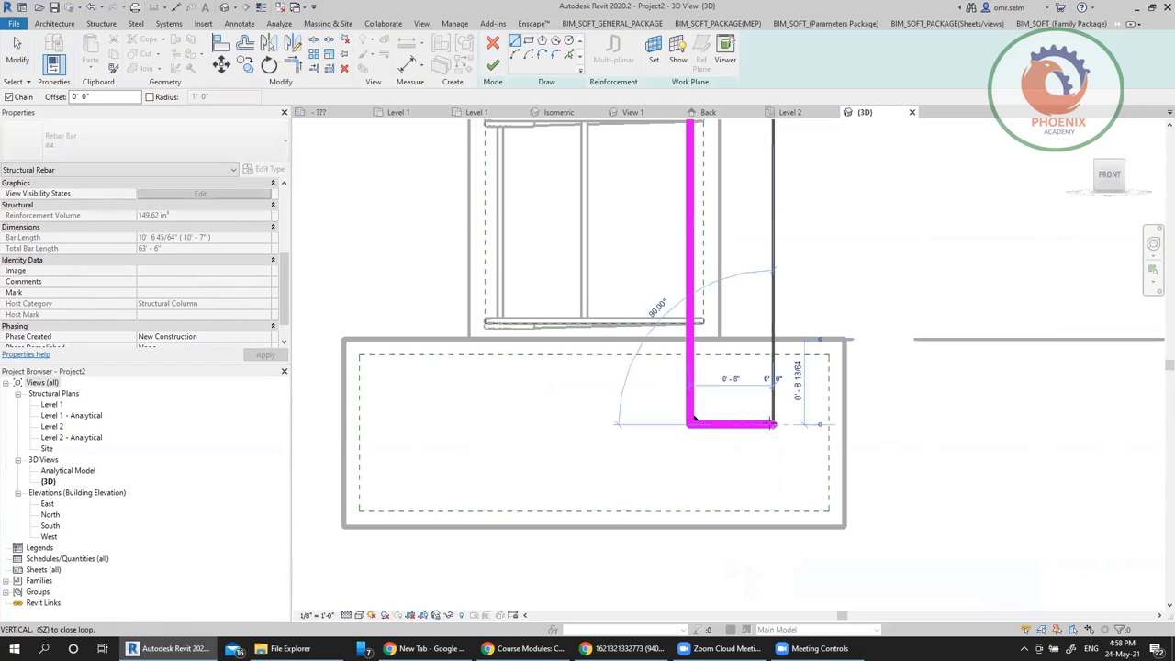
{"action": "key", "text": "Escape"}
{"action": "key", "text": "Escape"}
{"action": "scroll", "coordinate": [689, 430], "scroll_direction": "up", "scroll_amount": 4}
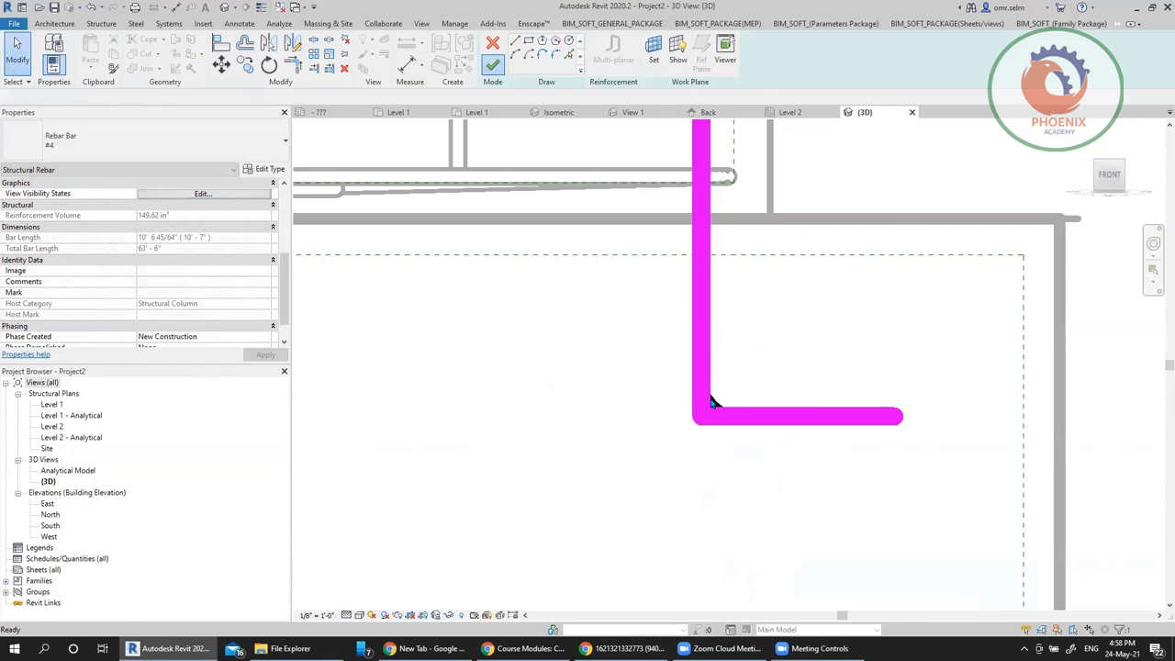
{"action": "key", "text": "Return"}
{"action": "key", "text": "Escape"}
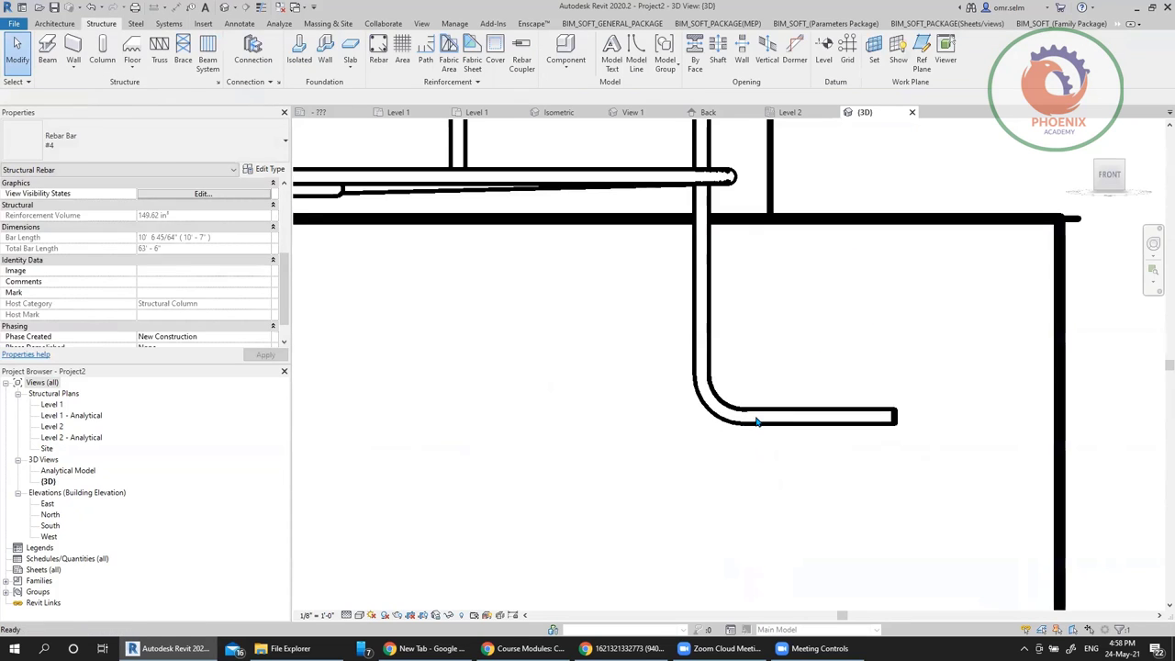
{"action": "scroll", "coordinate": [744, 422], "scroll_direction": "down", "scroll_amount": 1}
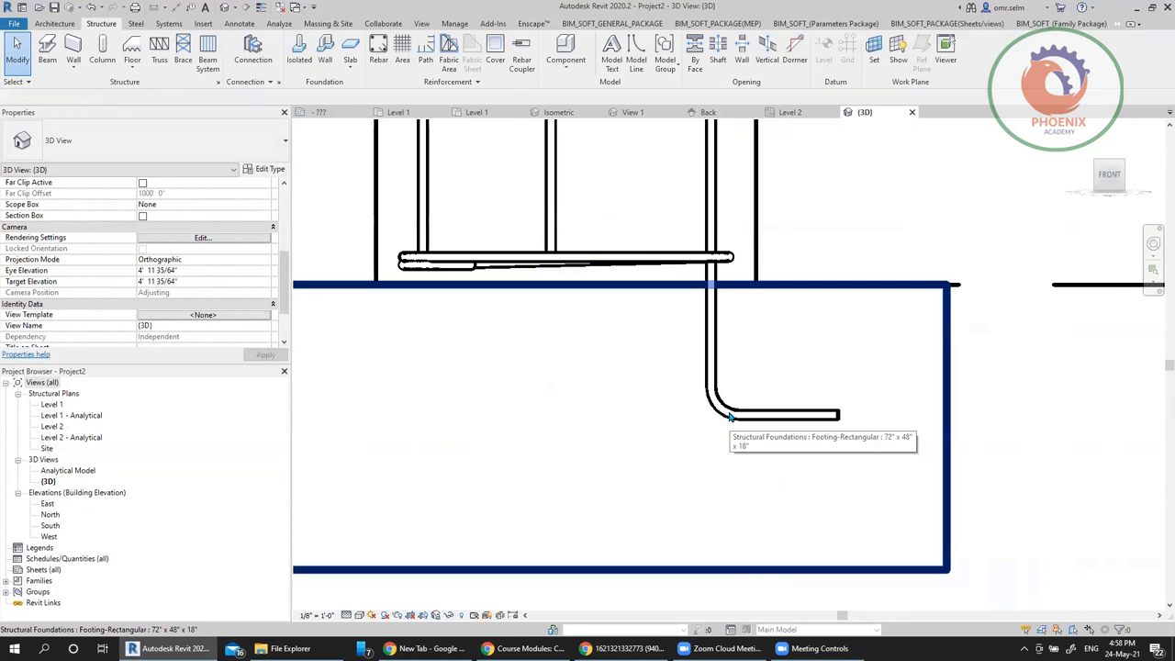
{"action": "left_click", "coordinate": [731, 416]}
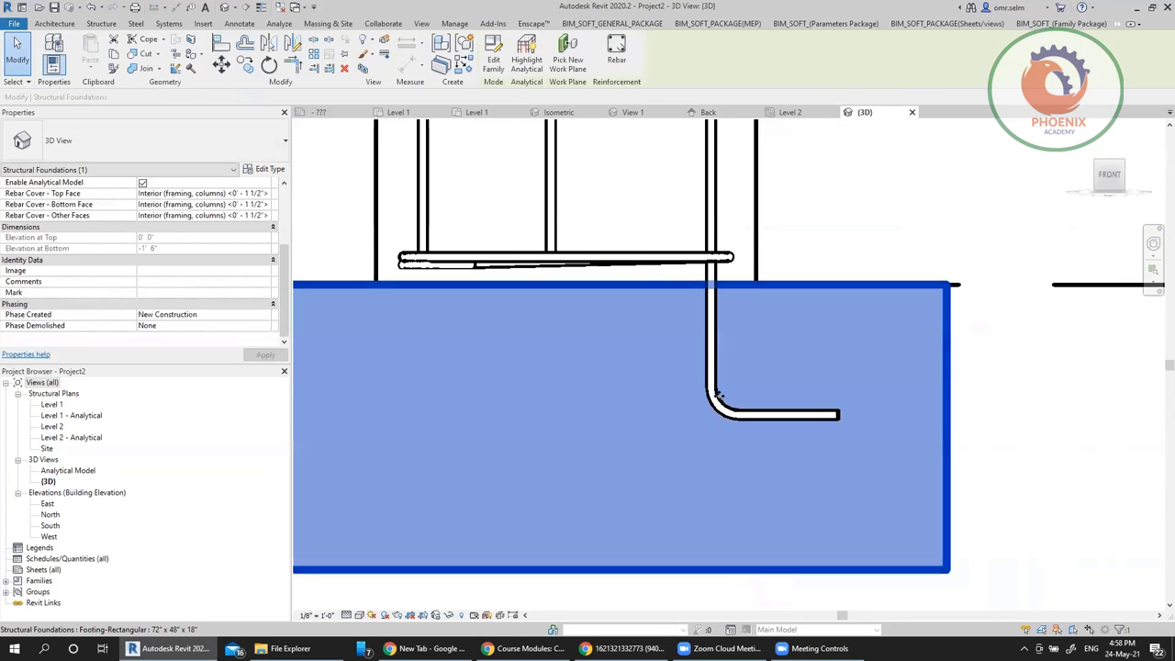
{"action": "key", "text": "Escape"}
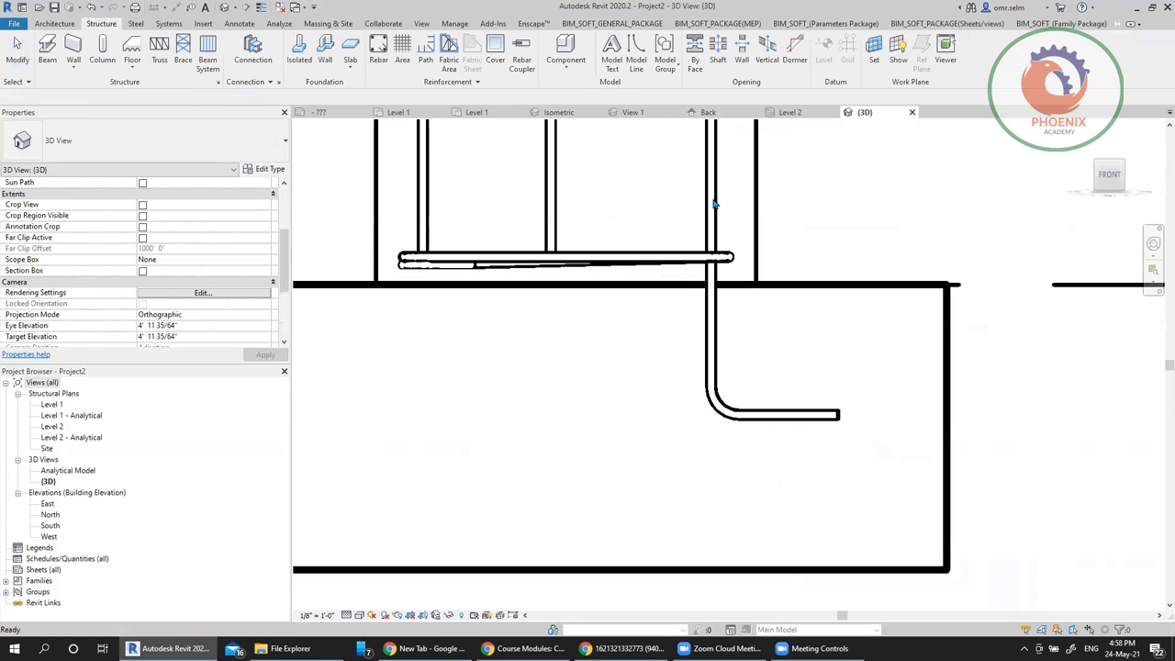
{"action": "left_click", "coordinate": [723, 217]}
{"action": "scroll", "coordinate": [826, 275], "scroll_direction": "down", "scroll_amount": 3}
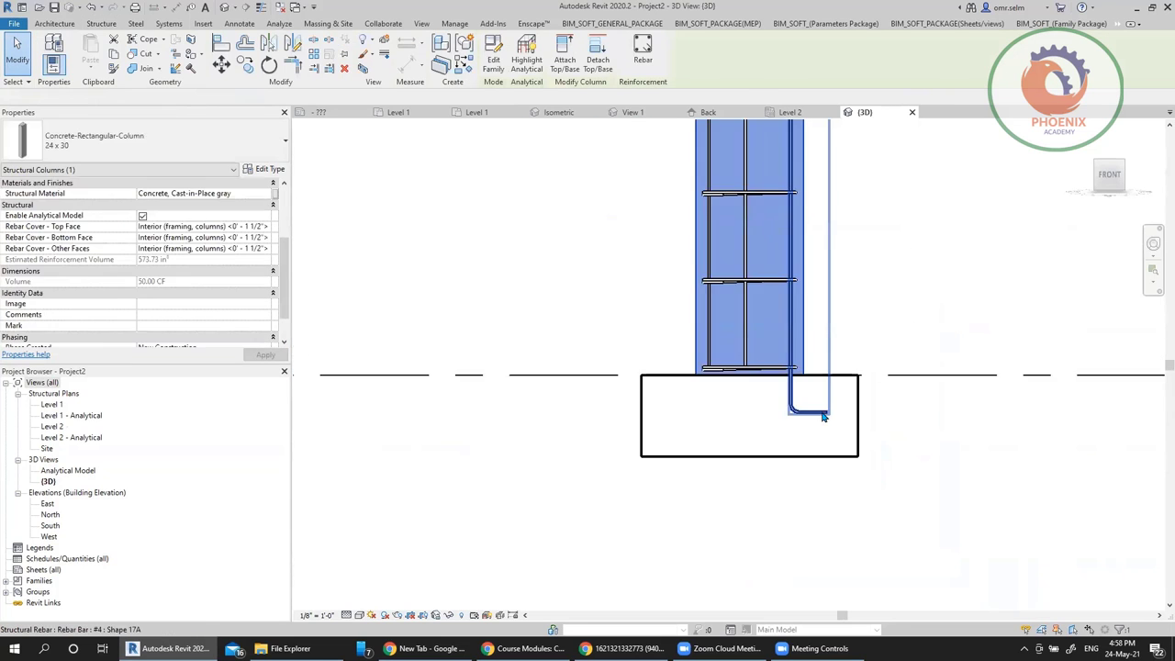
{"action": "key", "text": "Escape"}
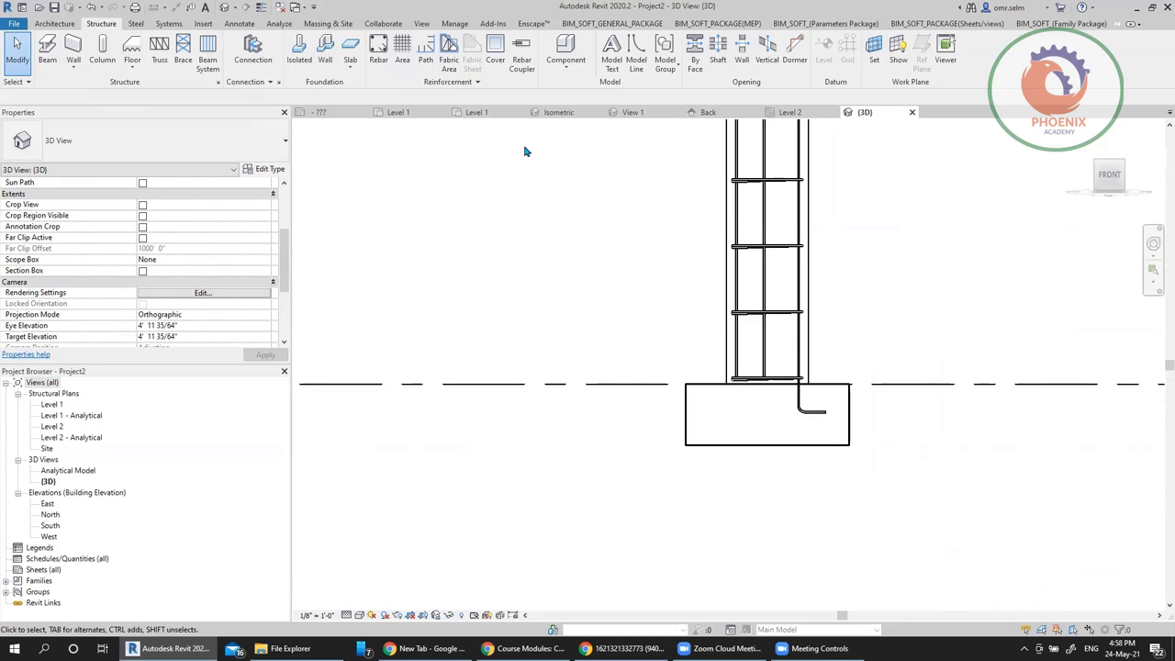
Review the rebar cover settings list for the column and leave it without changes
{"action": "left_click", "coordinate": [493, 54]}
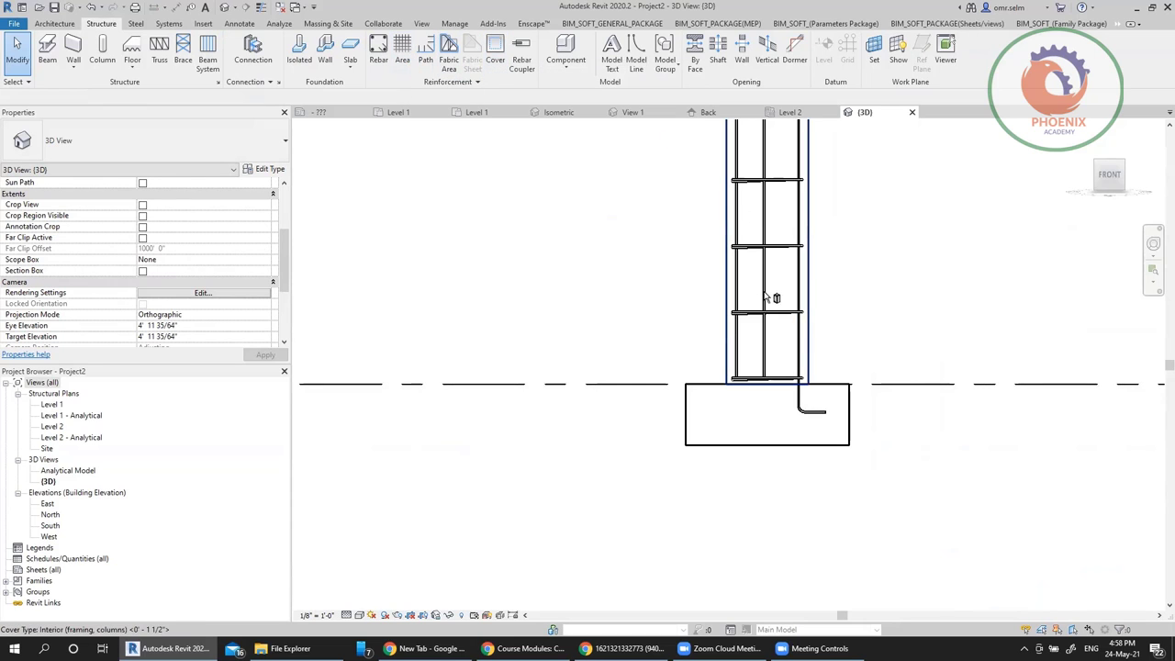
{"action": "left_click", "coordinate": [811, 310]}
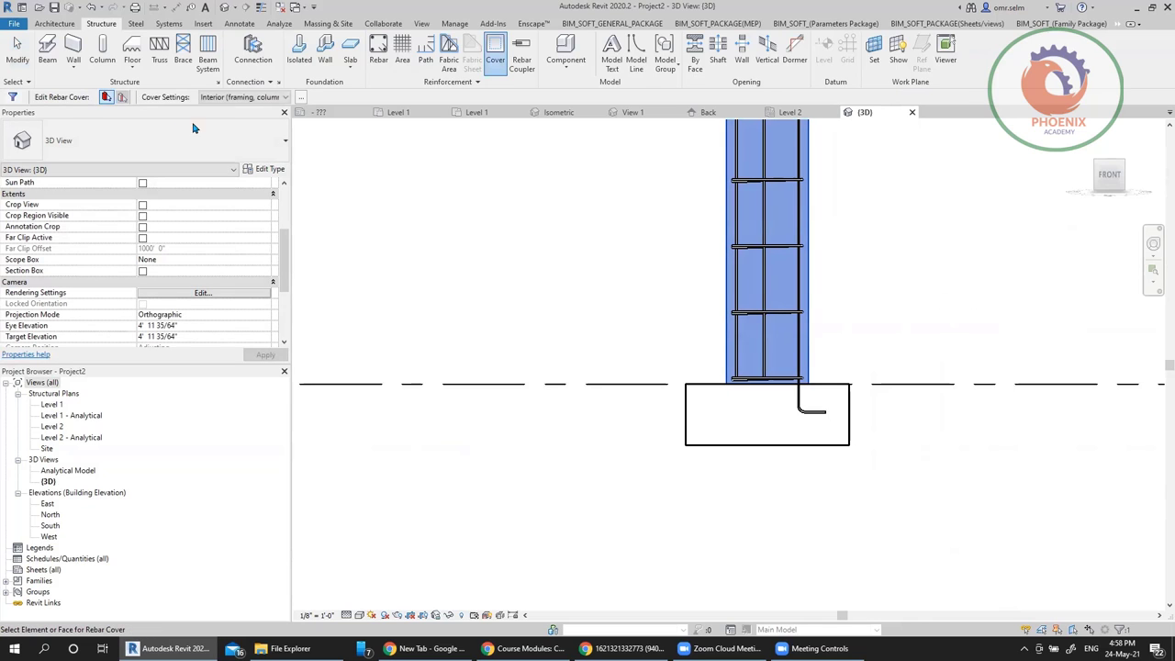
{"action": "left_click", "coordinate": [301, 99]}
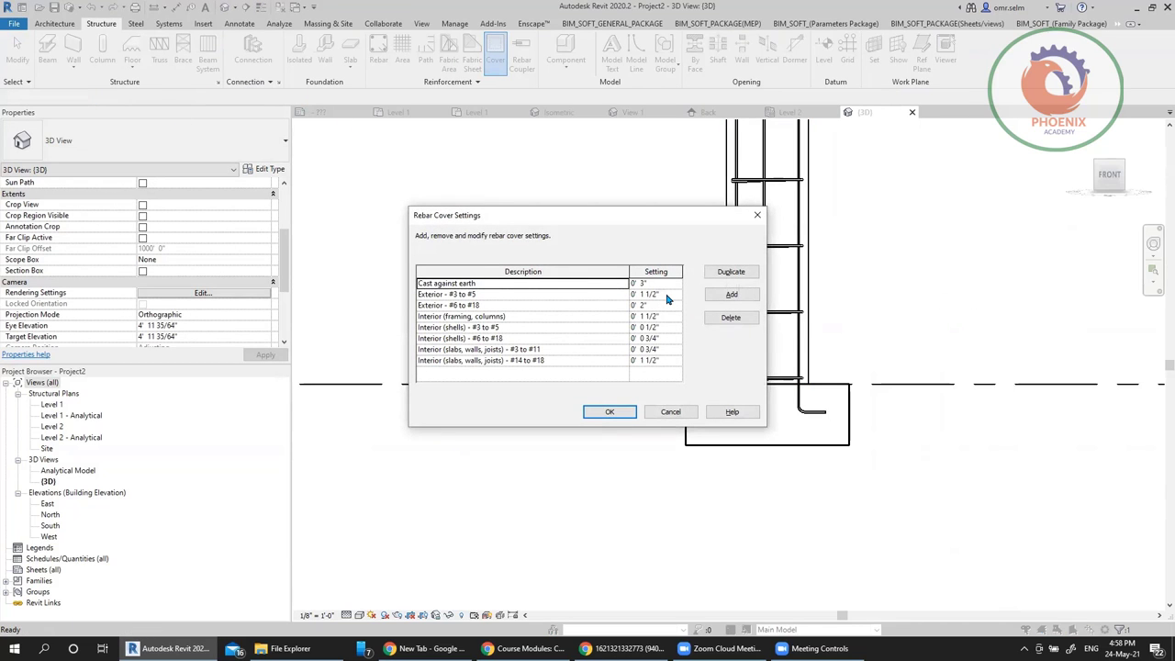
{"action": "left_click", "coordinate": [675, 412]}
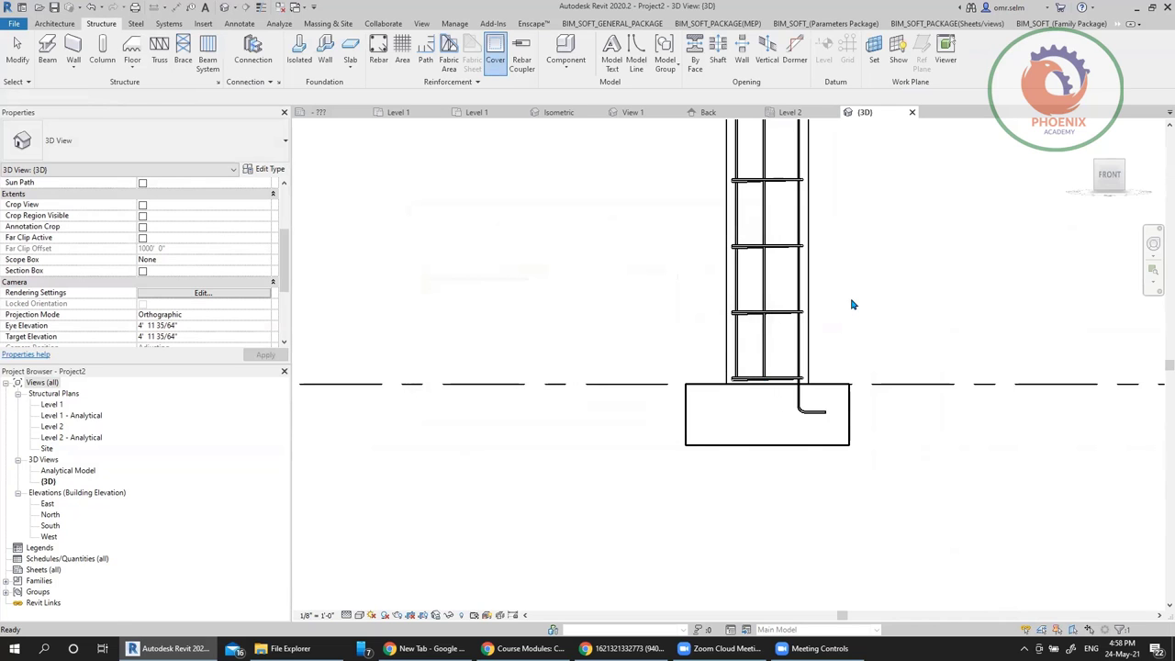
{"action": "key", "text": "Escape"}
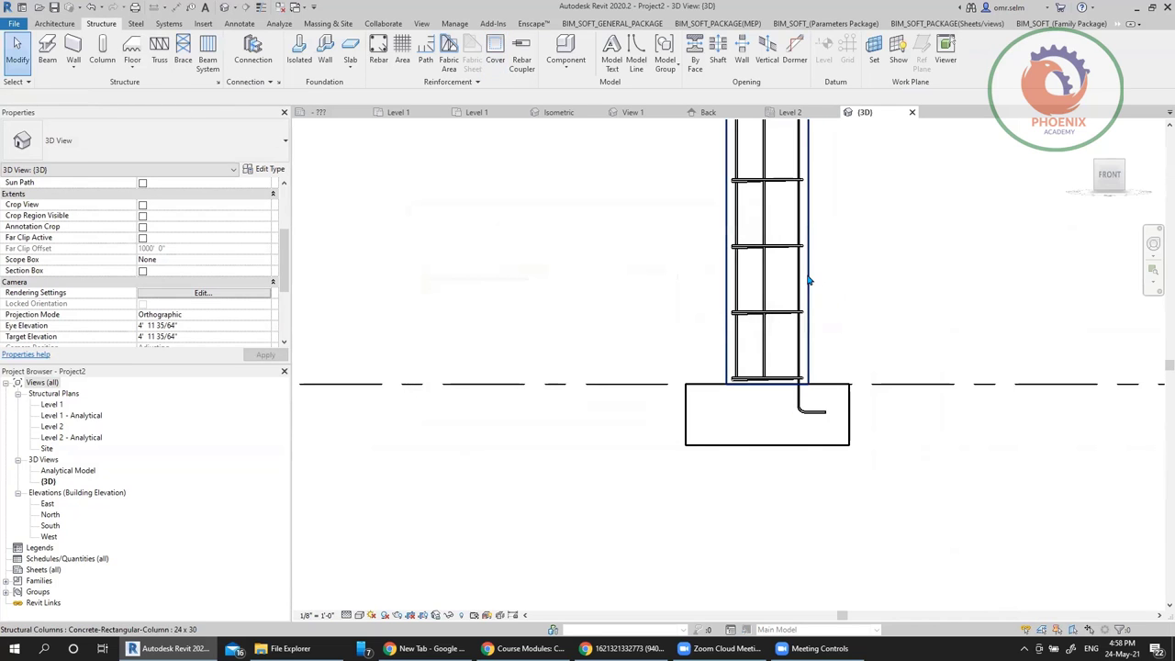
Try the Interior (shells) covers on the column's top face, settling on Interior (slabs, walls, joists) - #14 to #18
{"action": "left_click", "coordinate": [809, 281]}
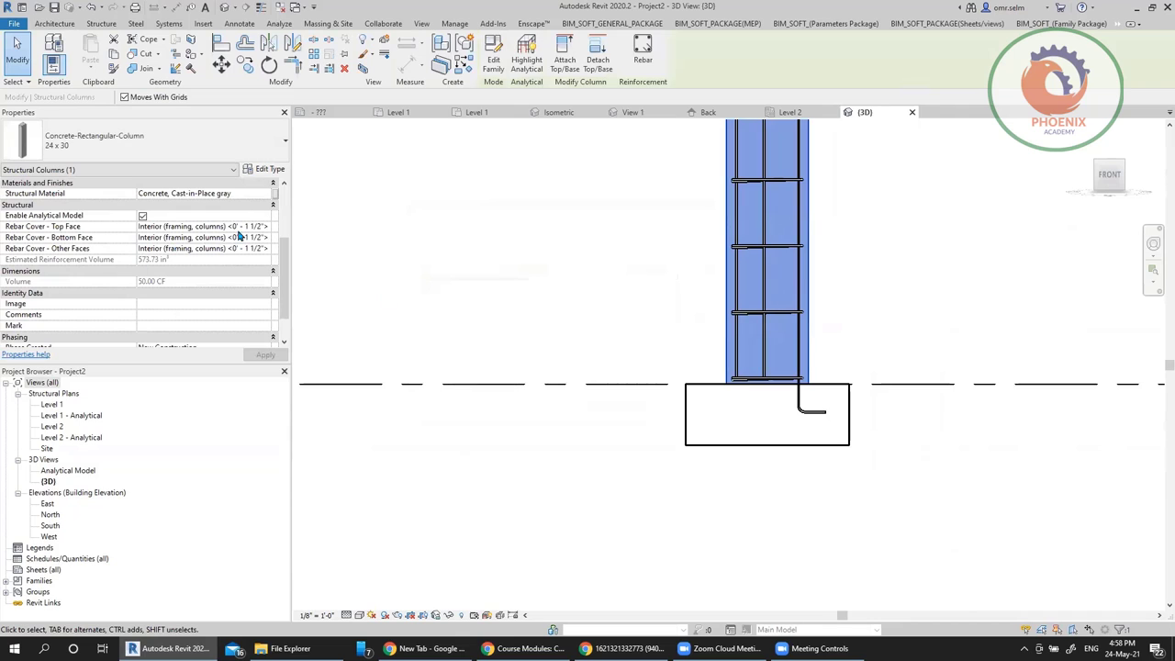
{"action": "left_click", "coordinate": [266, 229]}
{"action": "left_click", "coordinate": [265, 227]}
{"action": "left_click", "coordinate": [258, 257]}
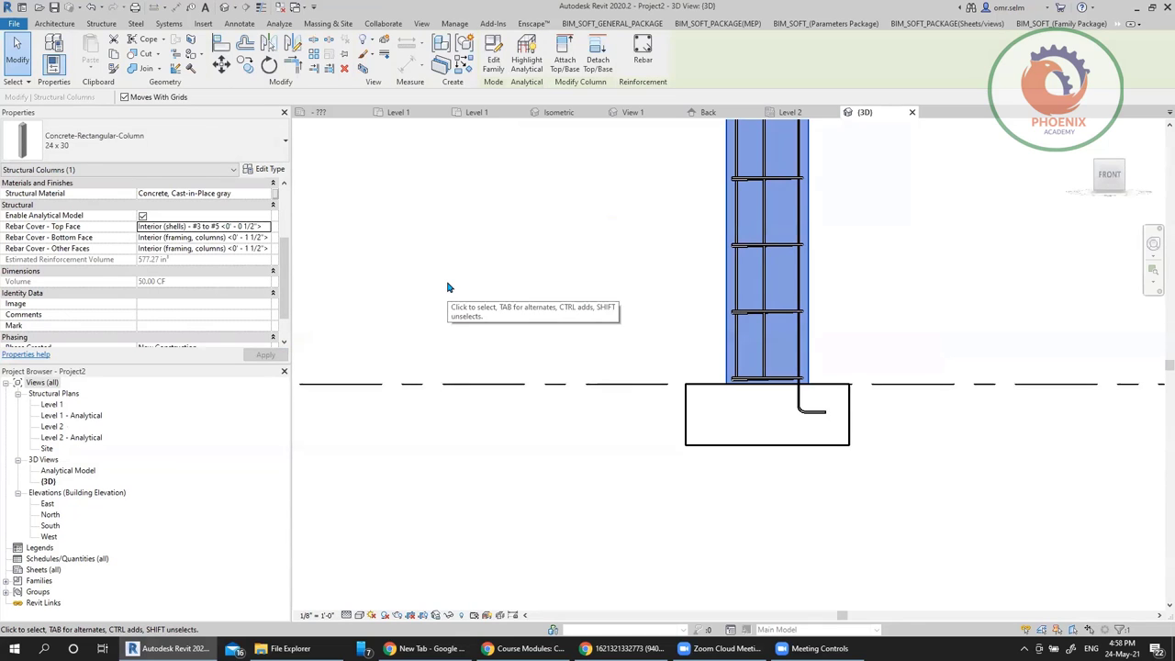
{"action": "left_click", "coordinate": [265, 227]}
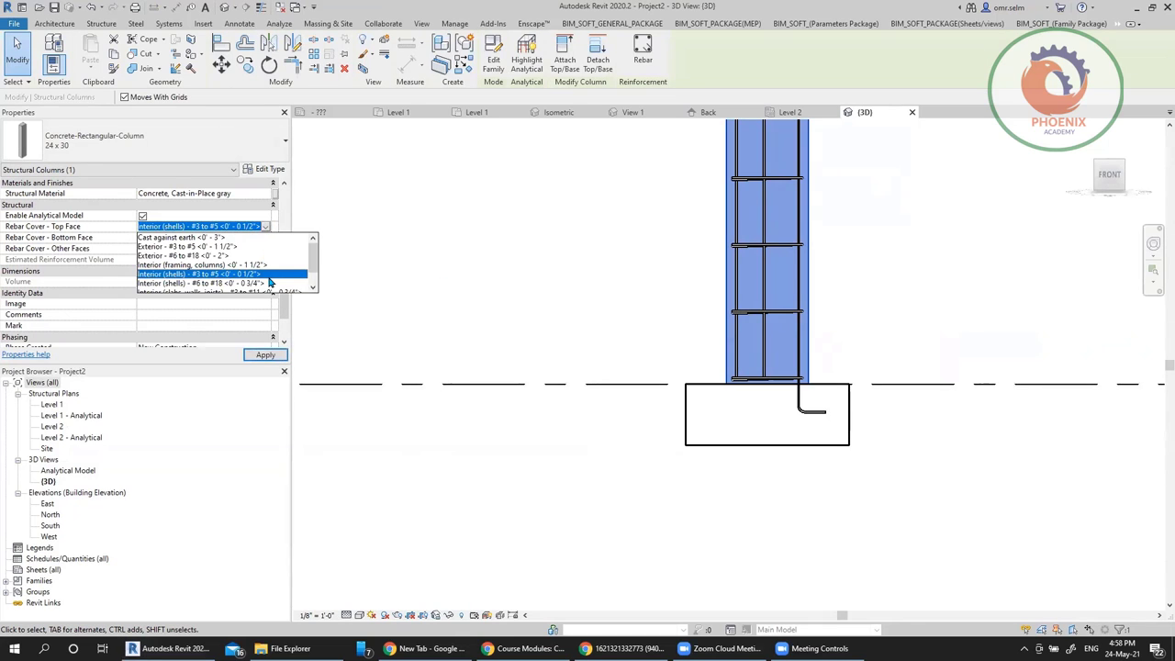
{"action": "left_click", "coordinate": [270, 283]}
{"action": "left_click", "coordinate": [271, 224]}
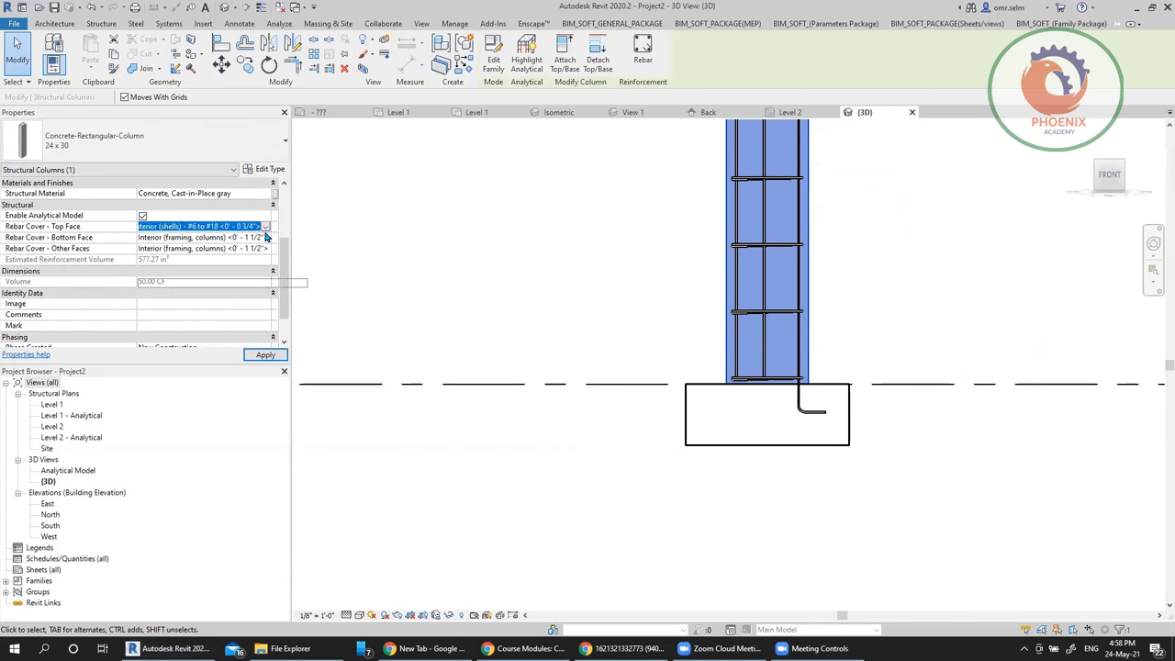
{"action": "left_click", "coordinate": [241, 284]}
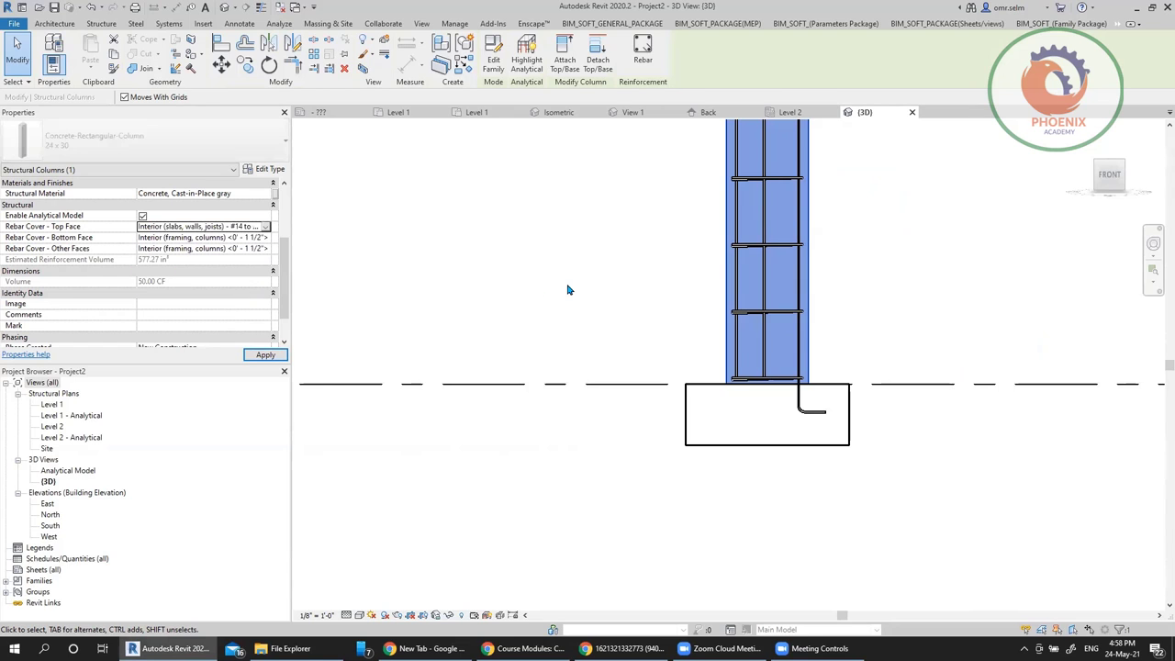
{"action": "left_click", "coordinate": [340, 247]}
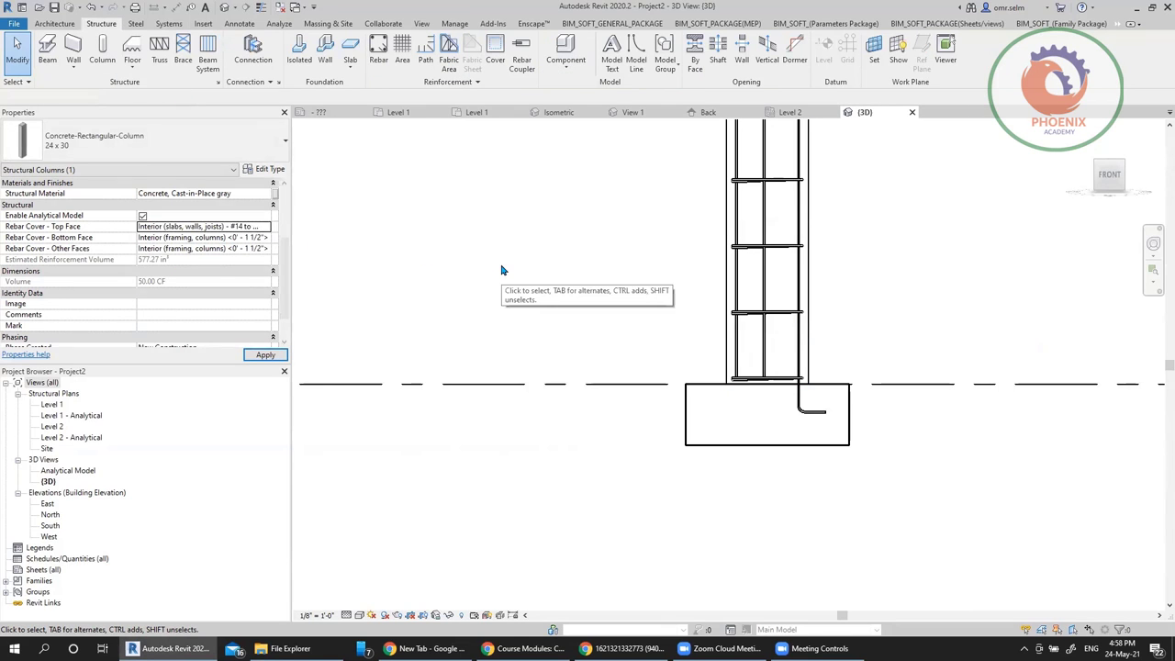
Open the column tie's sketch, examine its hooks and cover offset from the top view with thin lines, and discard the sketch edit
{"action": "left_click", "coordinate": [796, 367]}
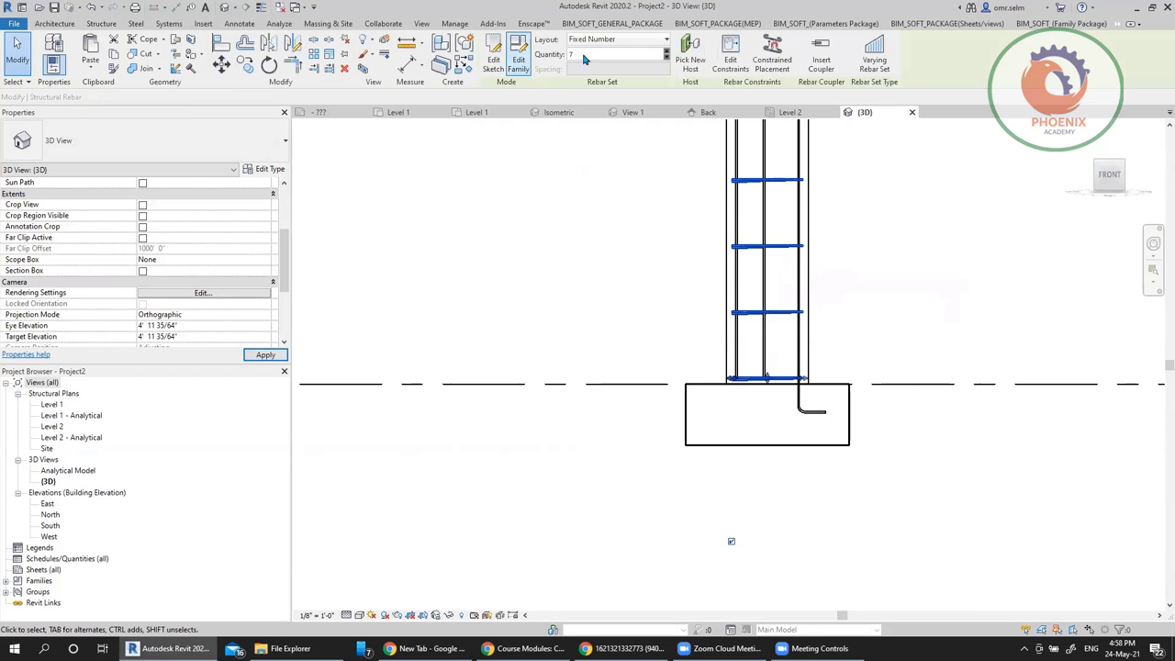
{"action": "double_click", "coordinate": [760, 296]}
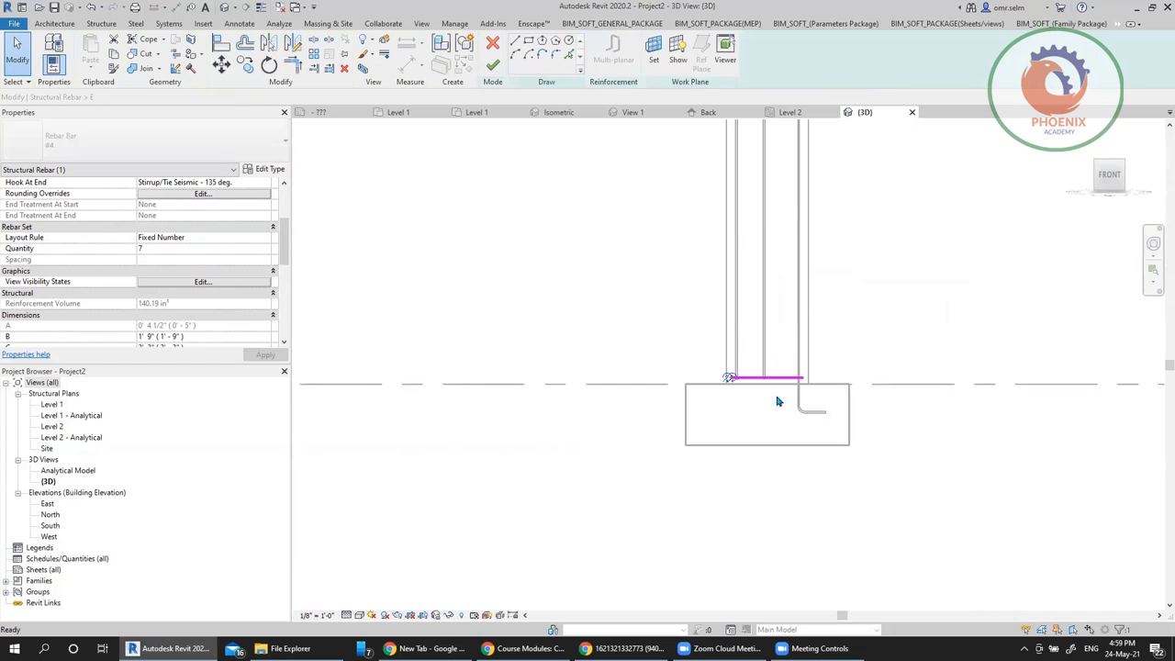
{"action": "left_click", "coordinate": [1111, 153]}
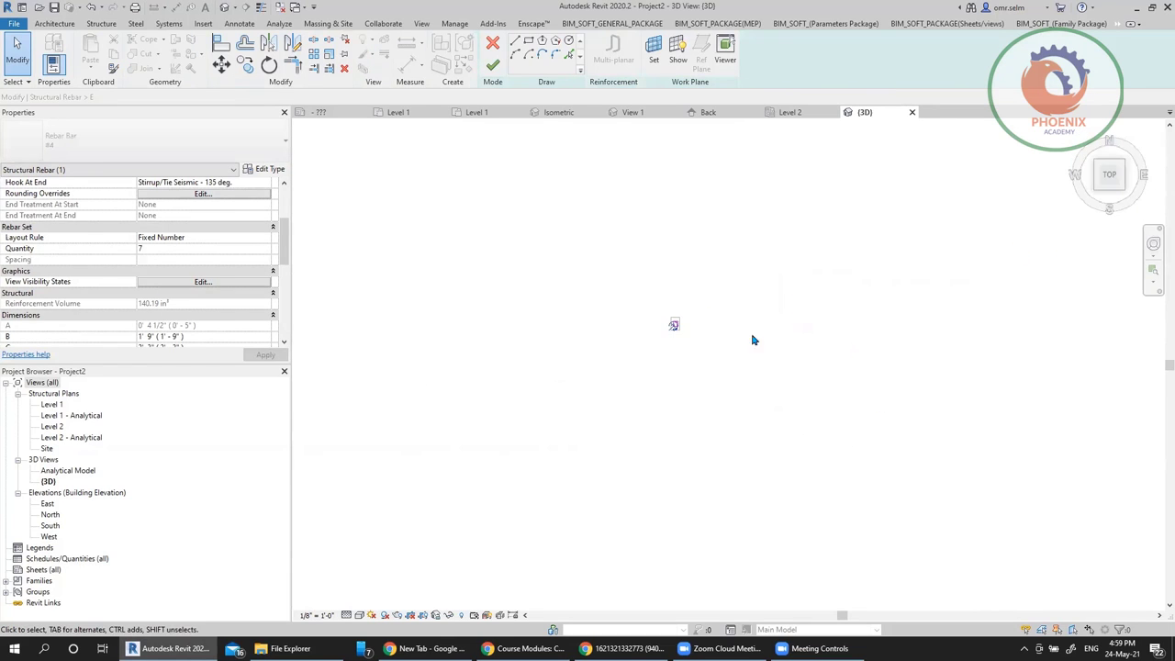
{"action": "scroll", "coordinate": [805, 359], "scroll_direction": "down", "scroll_amount": 3}
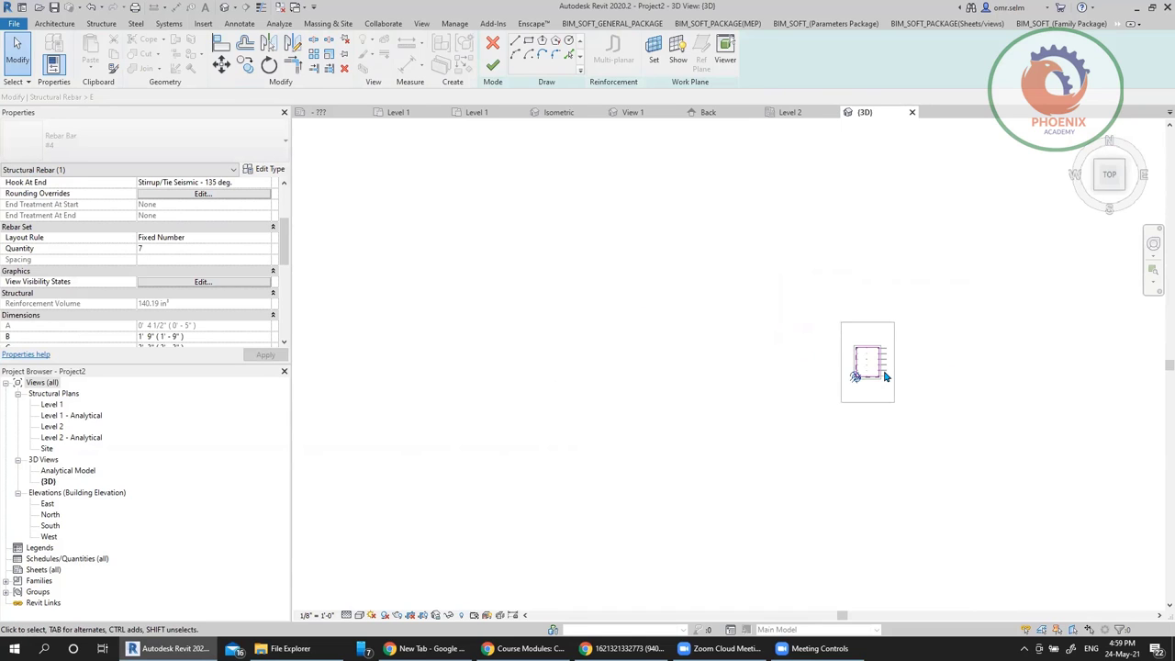
{"action": "scroll", "coordinate": [881, 377], "scroll_direction": "up", "scroll_amount": 5}
{"action": "scroll", "coordinate": [514, 333], "scroll_direction": "up", "scroll_amount": 3}
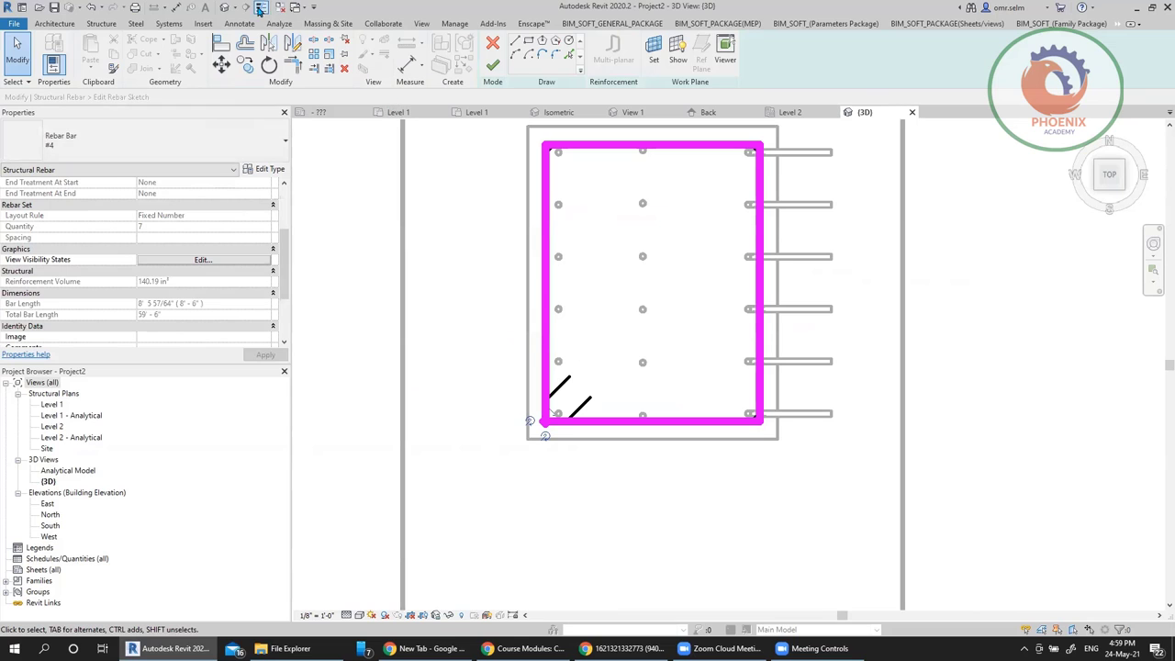
{"action": "scroll", "coordinate": [541, 409], "scroll_direction": "up", "scroll_amount": 3}
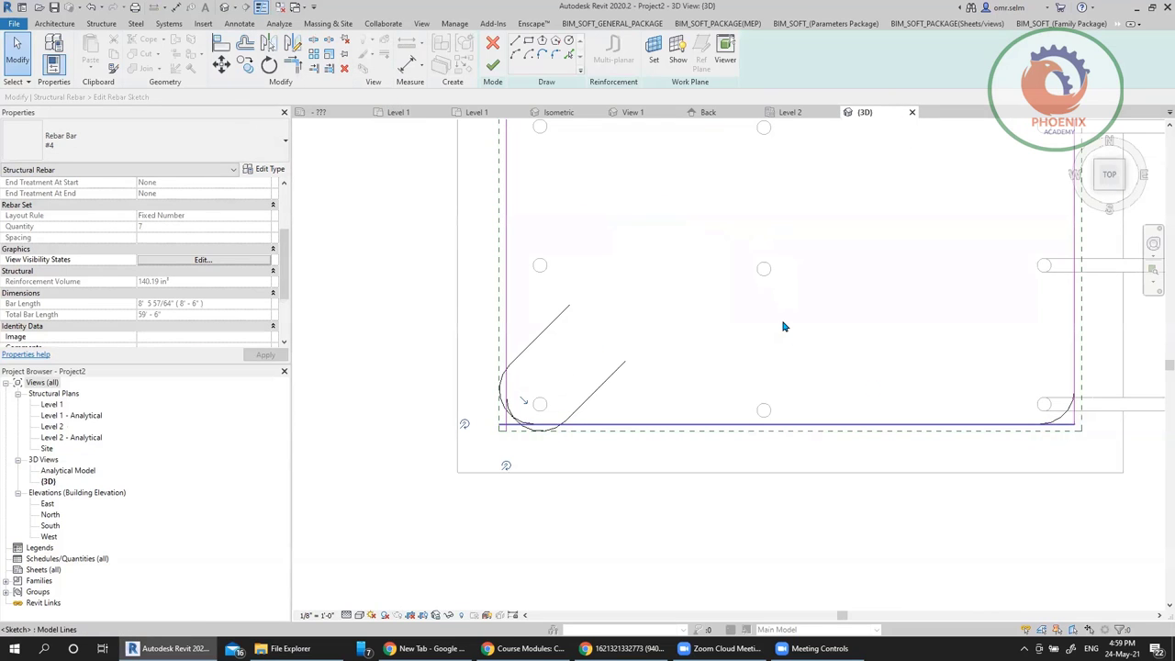
{"action": "scroll", "coordinate": [781, 324], "scroll_direction": "down", "scroll_amount": 2}
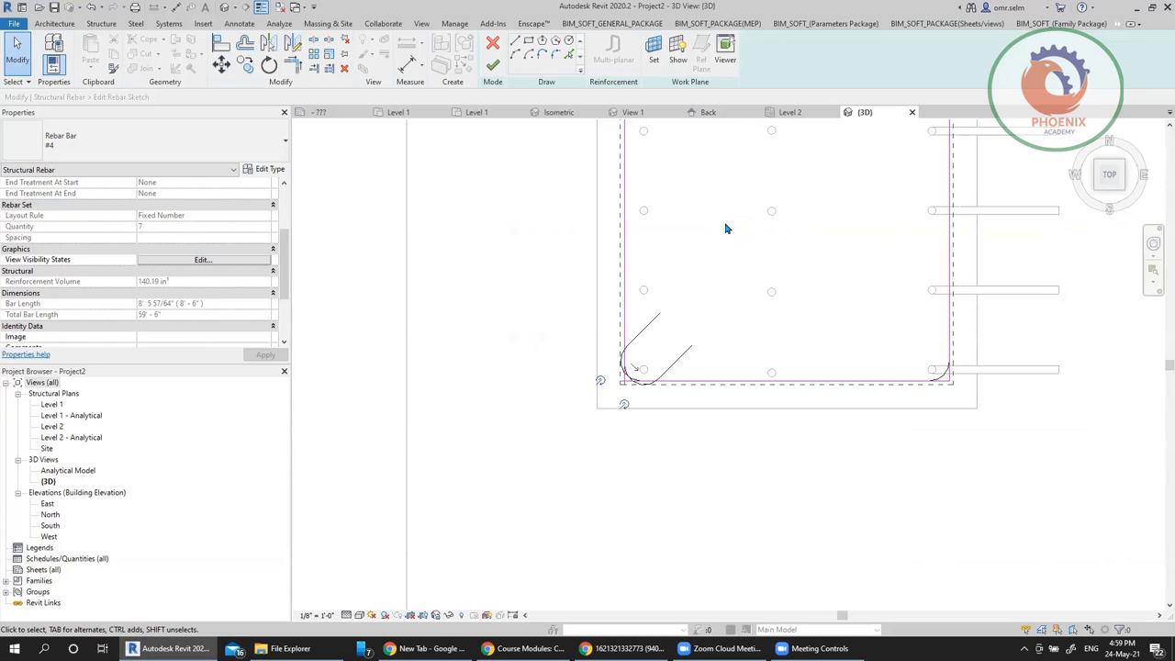
{"action": "left_click", "coordinate": [493, 43]}
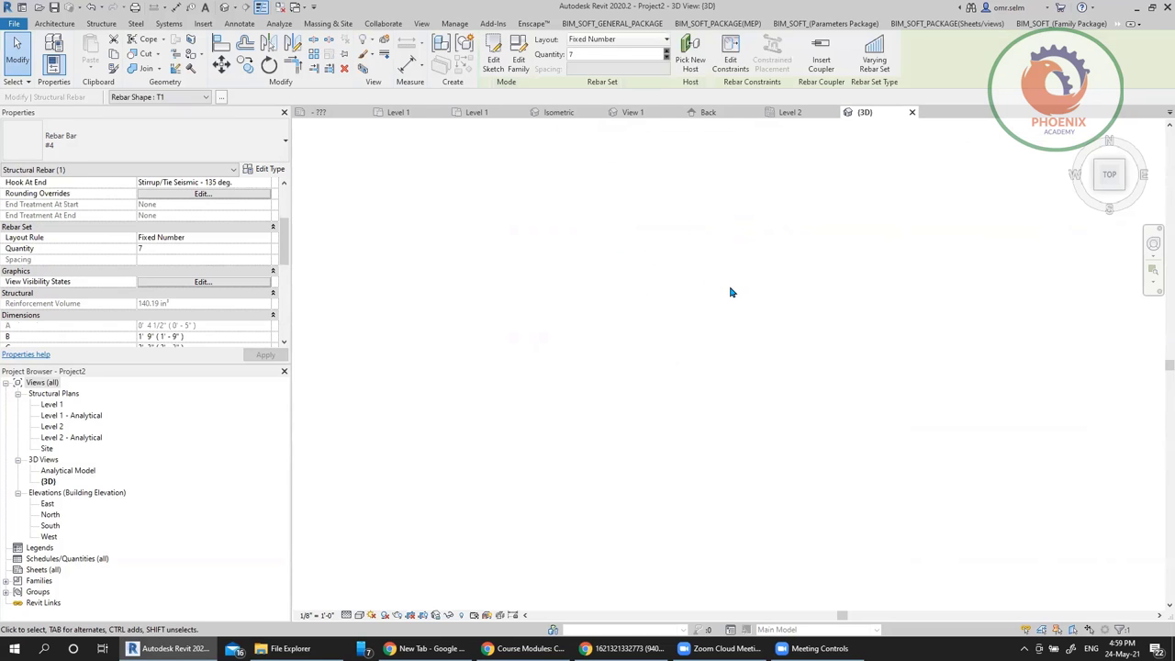